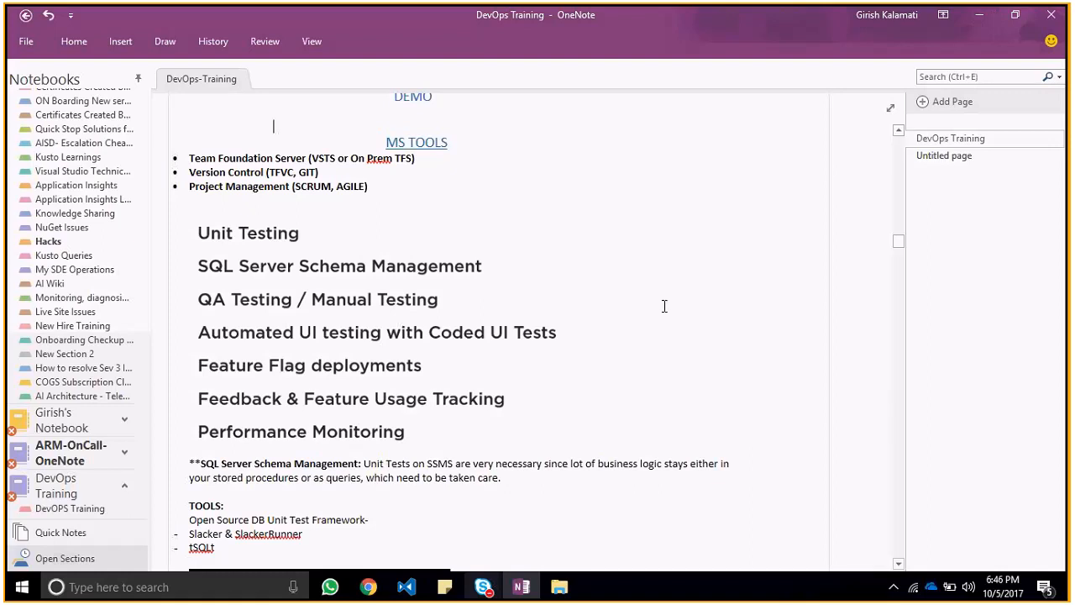
click(386, 141)
double_click(313, 158)
click(290, 158)
double_click(319, 159)
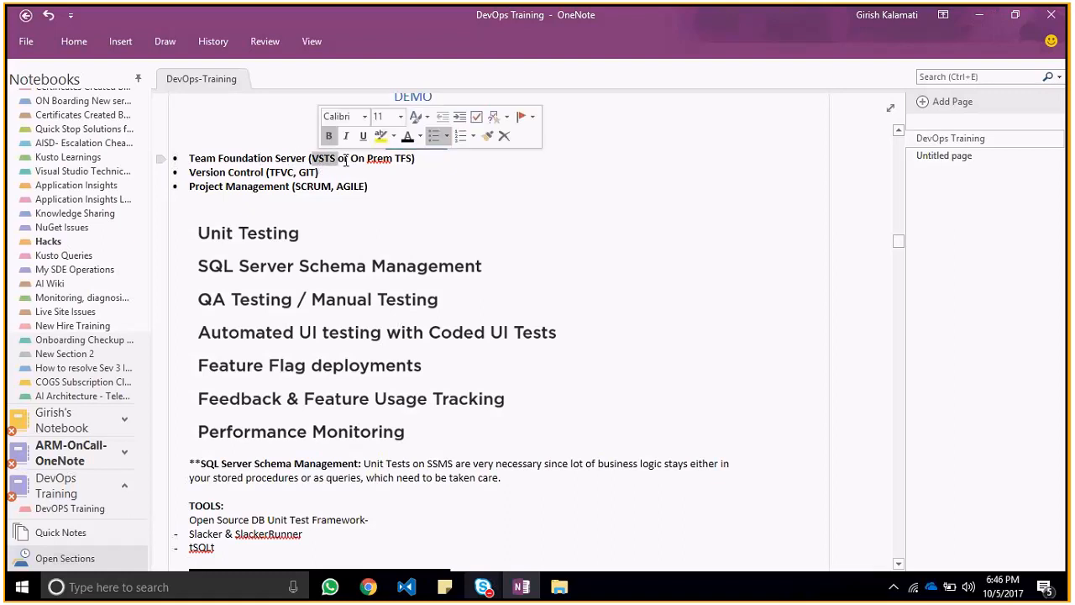
click(345, 160)
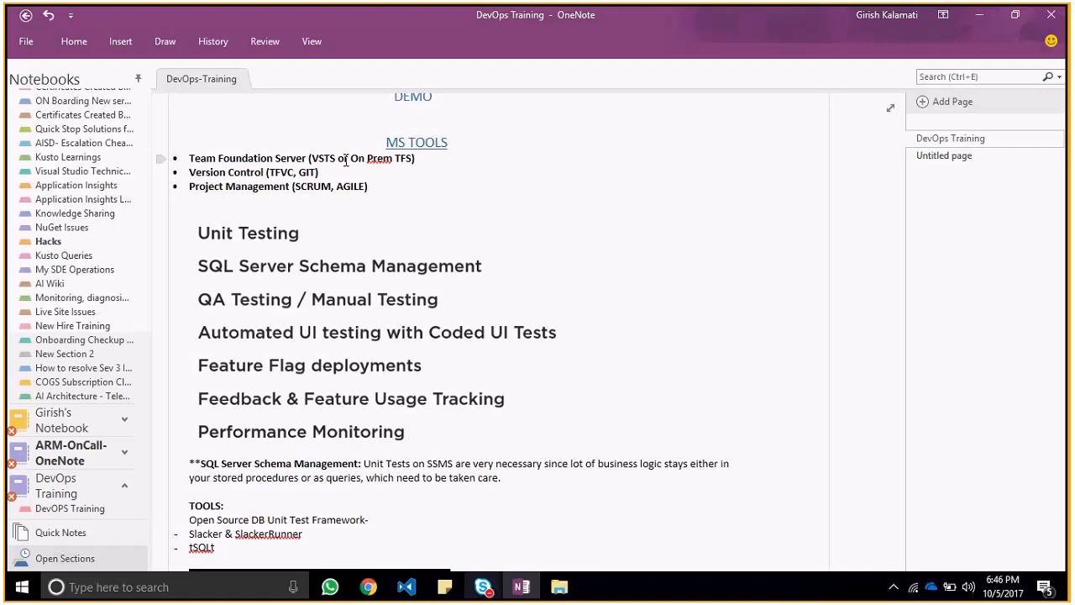
Step: Hyphenate "On Prem" as "On-Prem" in the Team Foundation Server bullet under MS TOOLS
click(367, 160)
key(BackSpace)
text(-)
Step: Examine the MS TOOLS bullets on Team Foundation Server, Version Control and Project Management
click(307, 158)
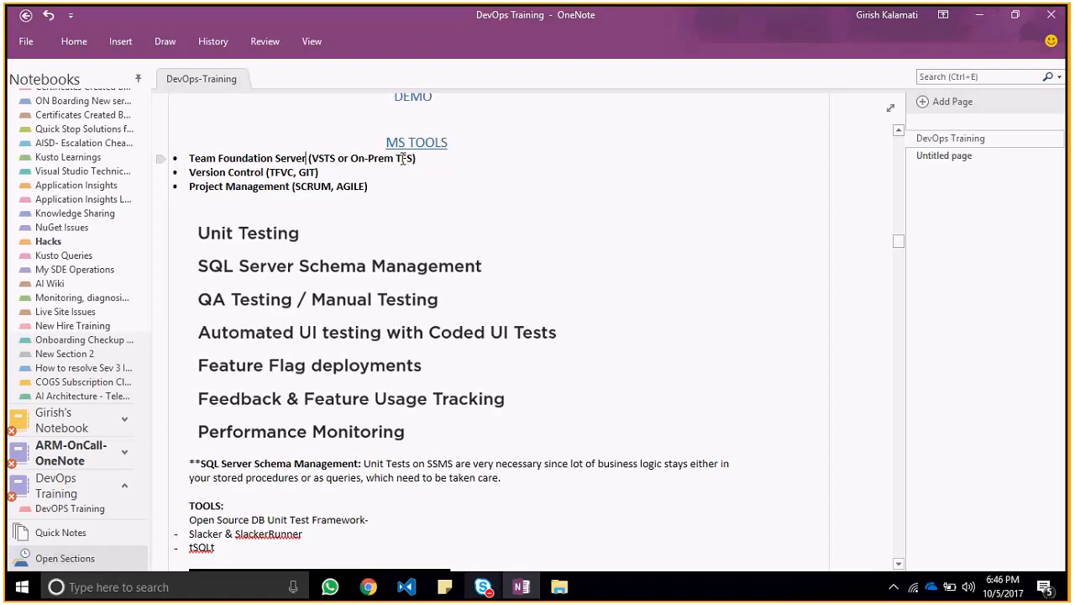
drag(351, 158, 415, 158)
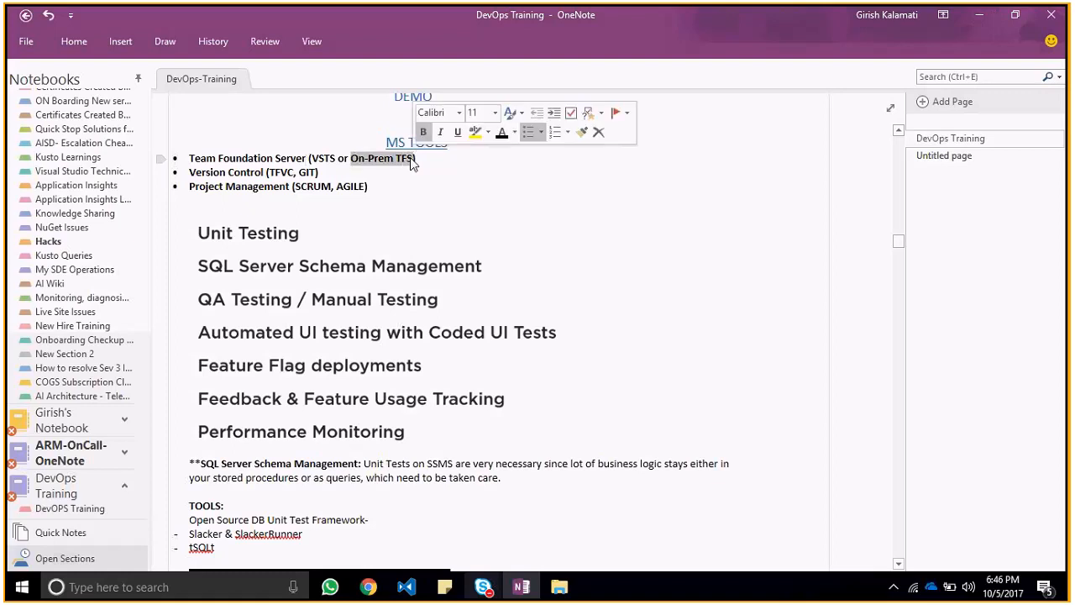
click(412, 163)
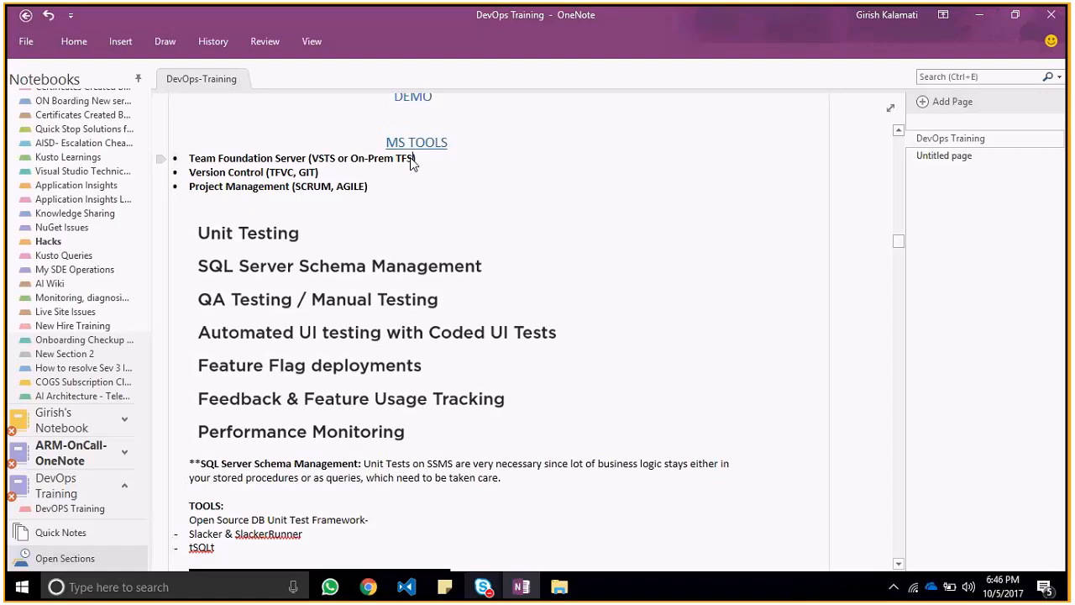
drag(415, 158, 353, 157)
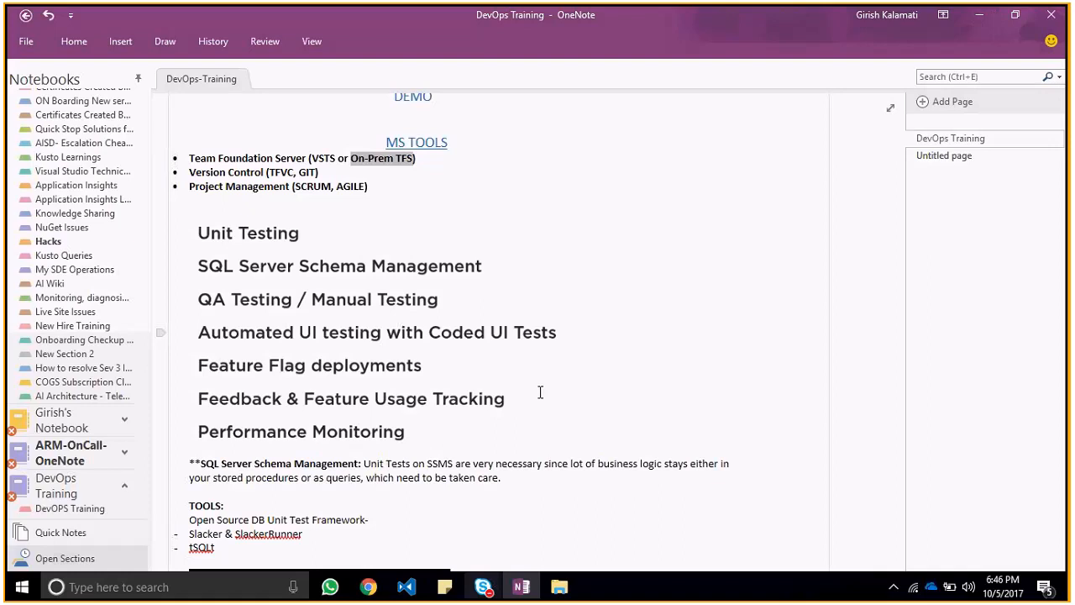
double_click(409, 160)
double_click(400, 158)
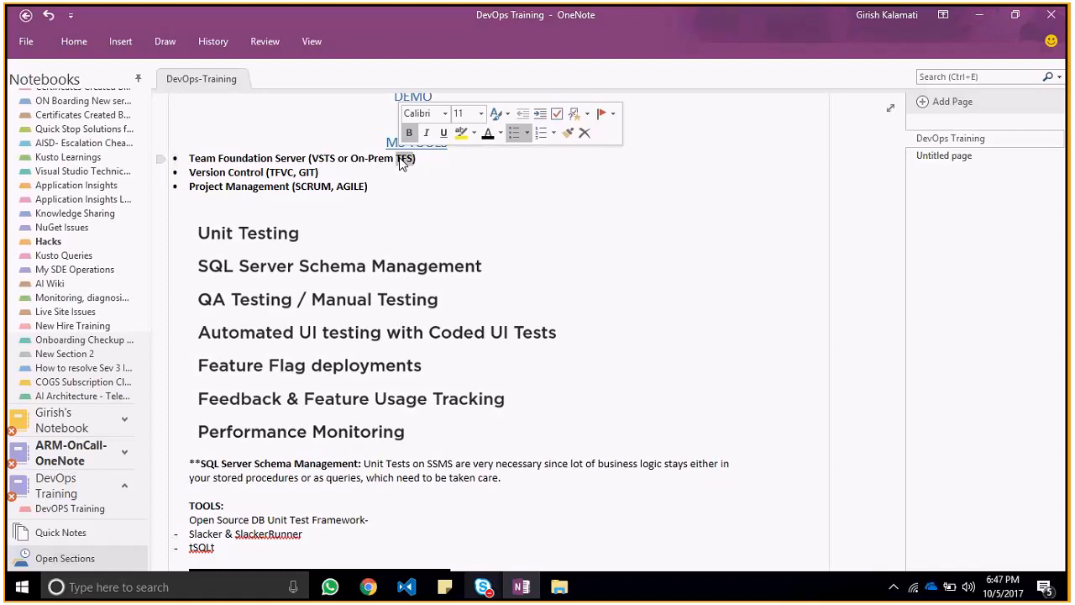
click(420, 171)
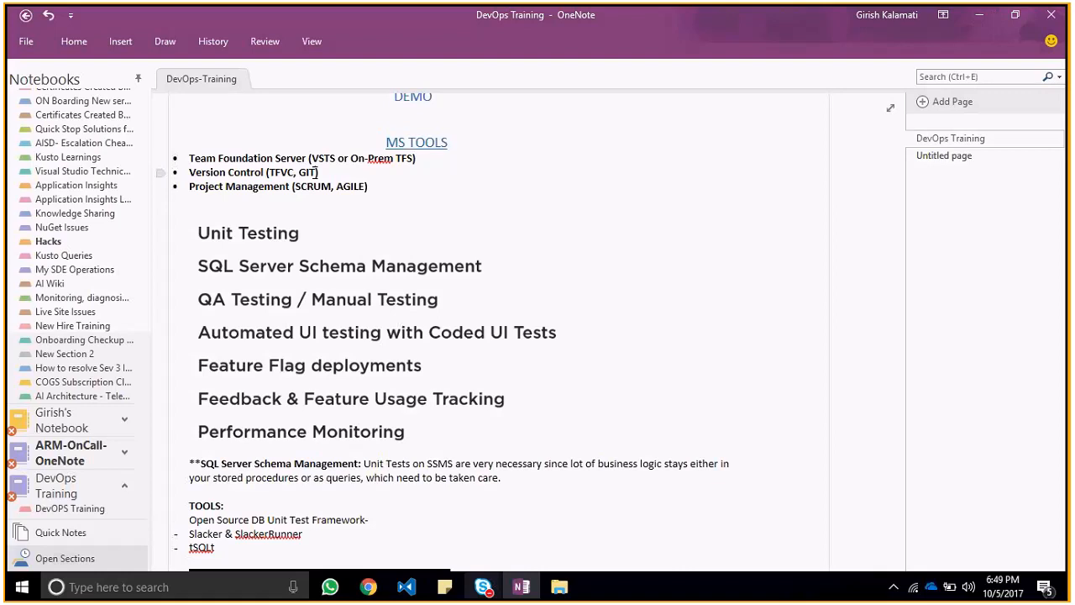
double_click(406, 160)
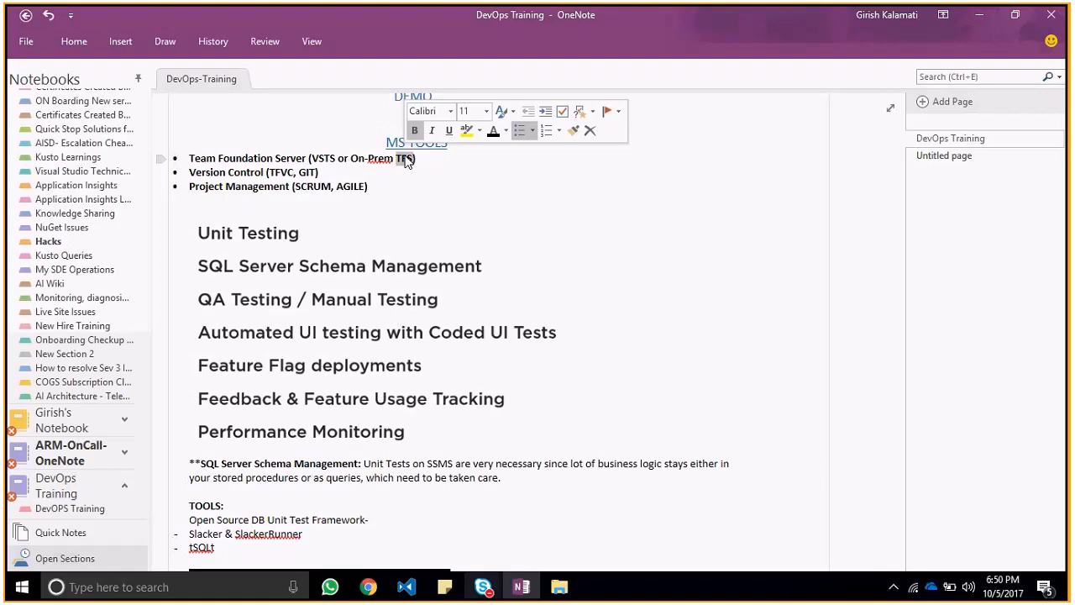
click(296, 159)
double_click(291, 159)
double_click(245, 173)
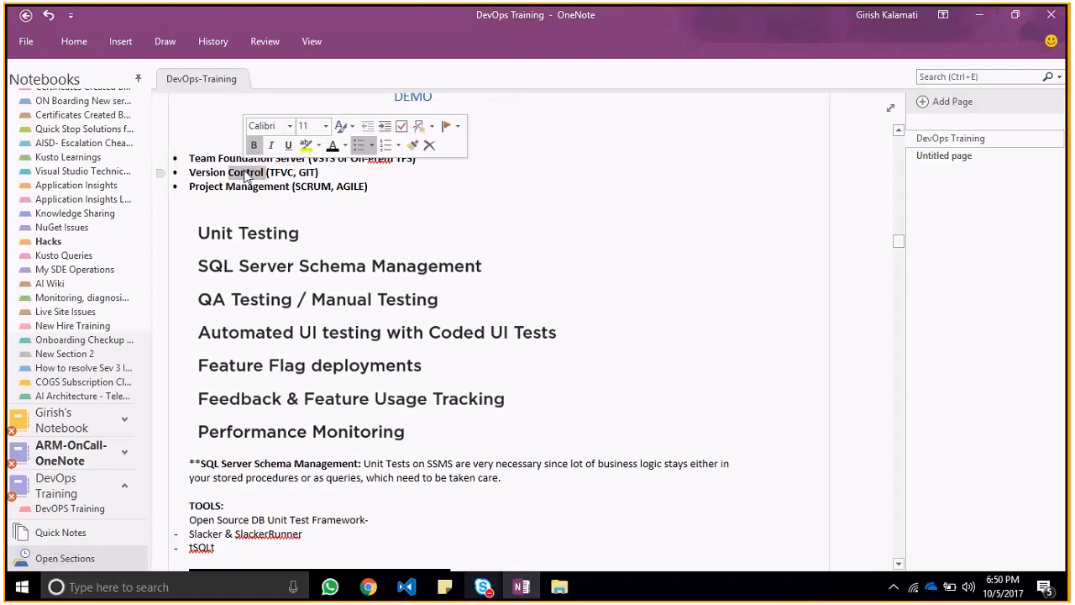
double_click(275, 188)
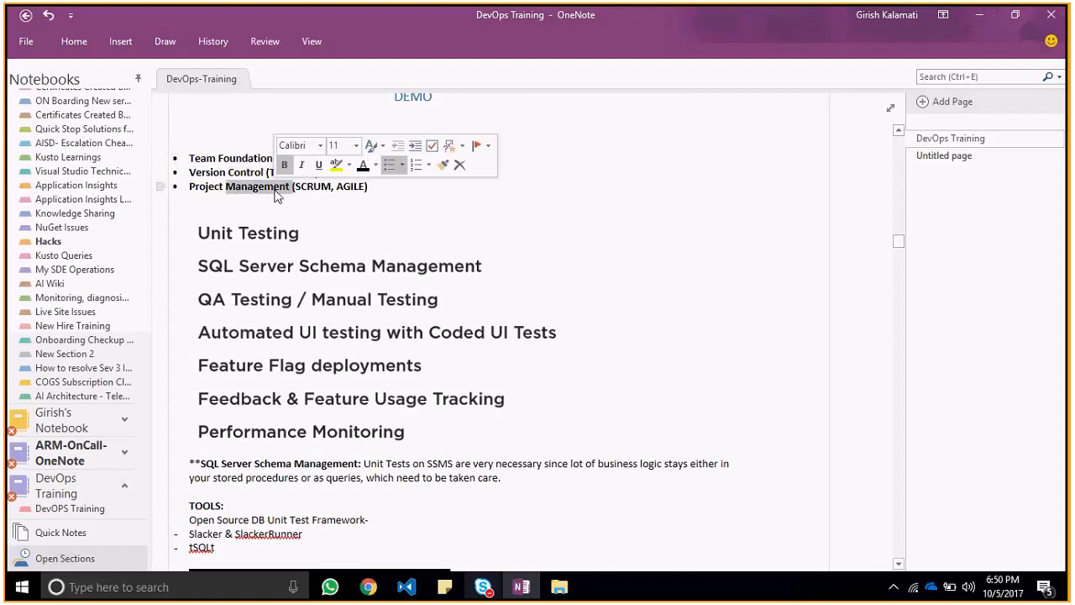
click(460, 230)
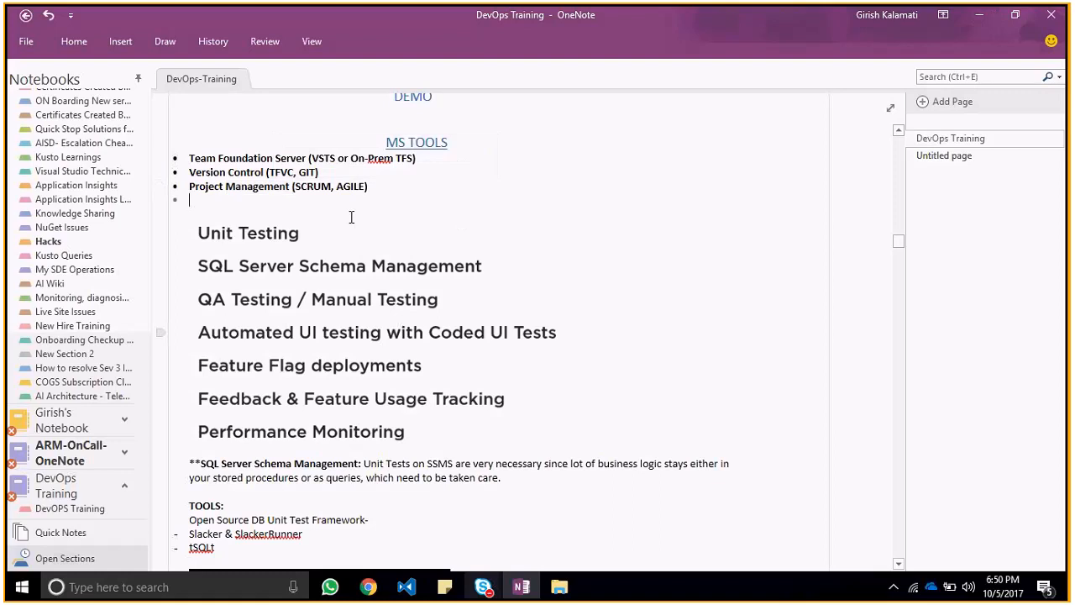
Step: Review the testing and monitoring topics, the SQL Server Schema Management note and the open source DB unit test frameworks
click(321, 234)
click(455, 183)
click(549, 350)
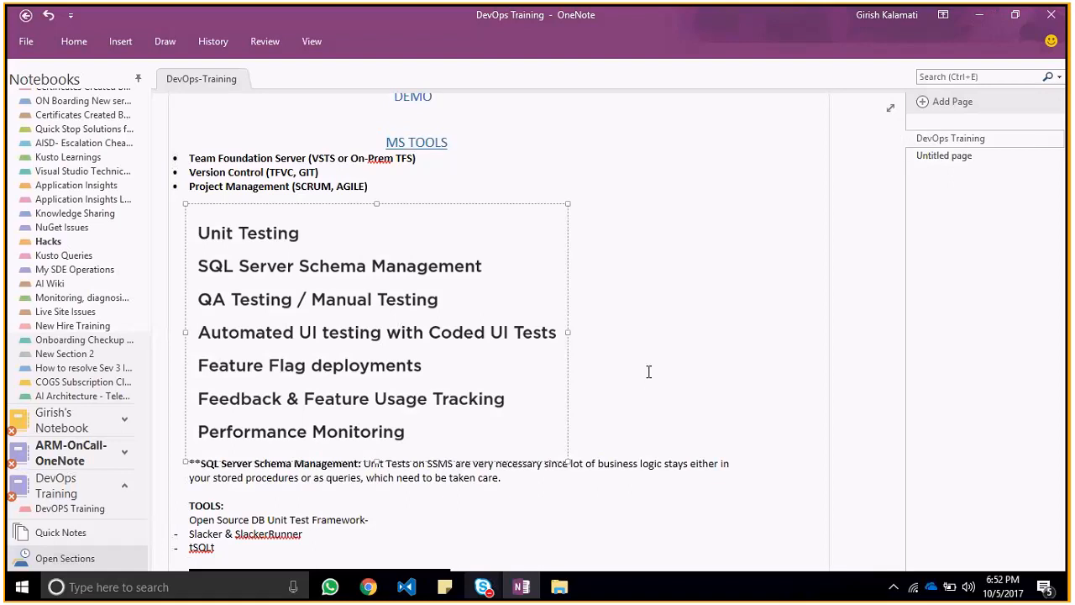
key(Down)
key(Down)
key(Down)
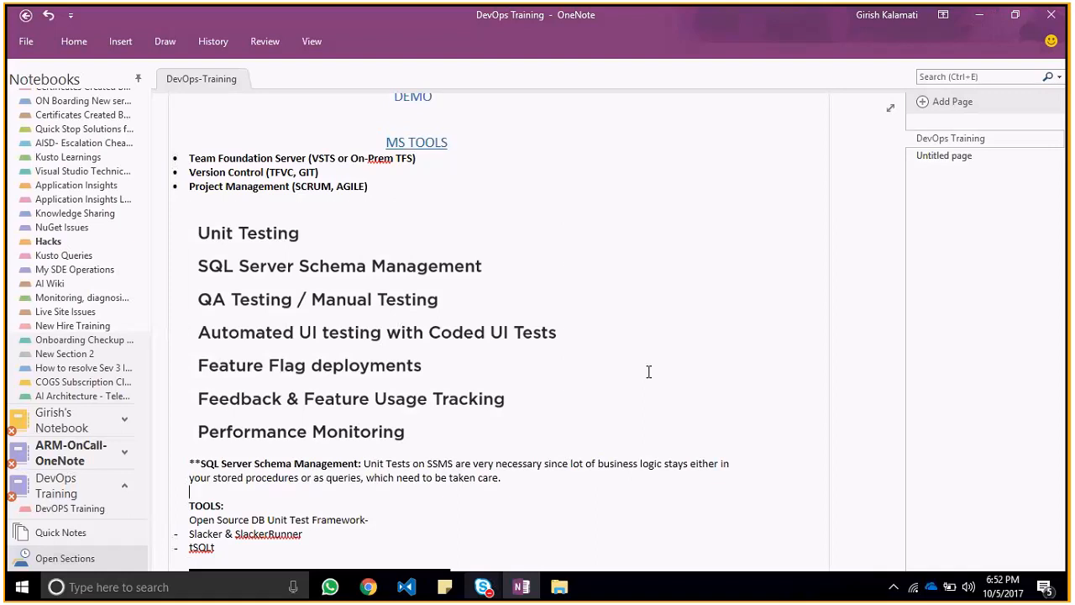
key(Down)
key(Down)
key(Down)
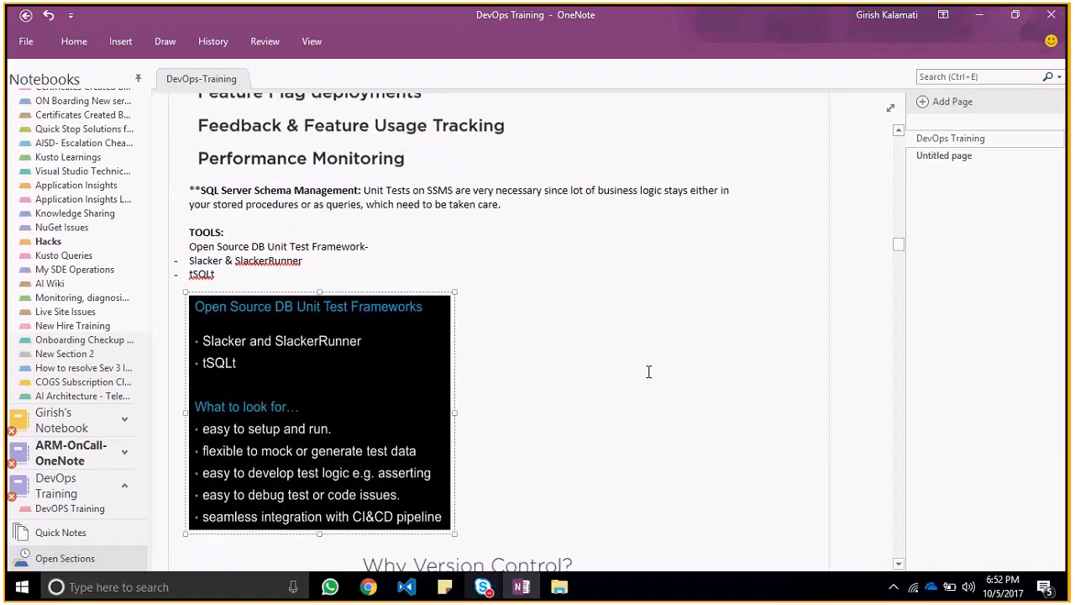
key(Down)
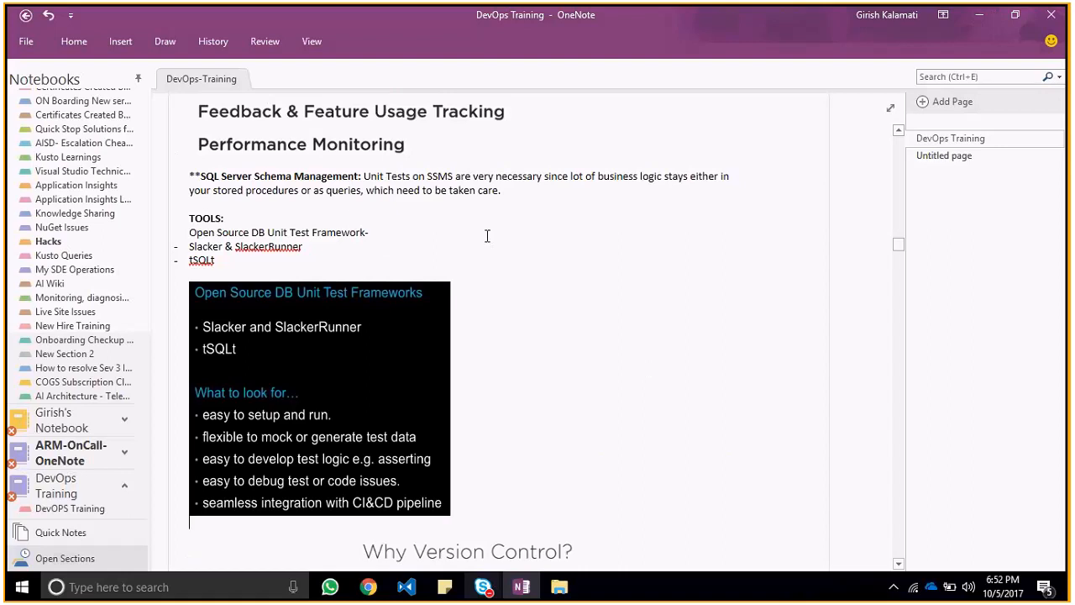
double_click(317, 177)
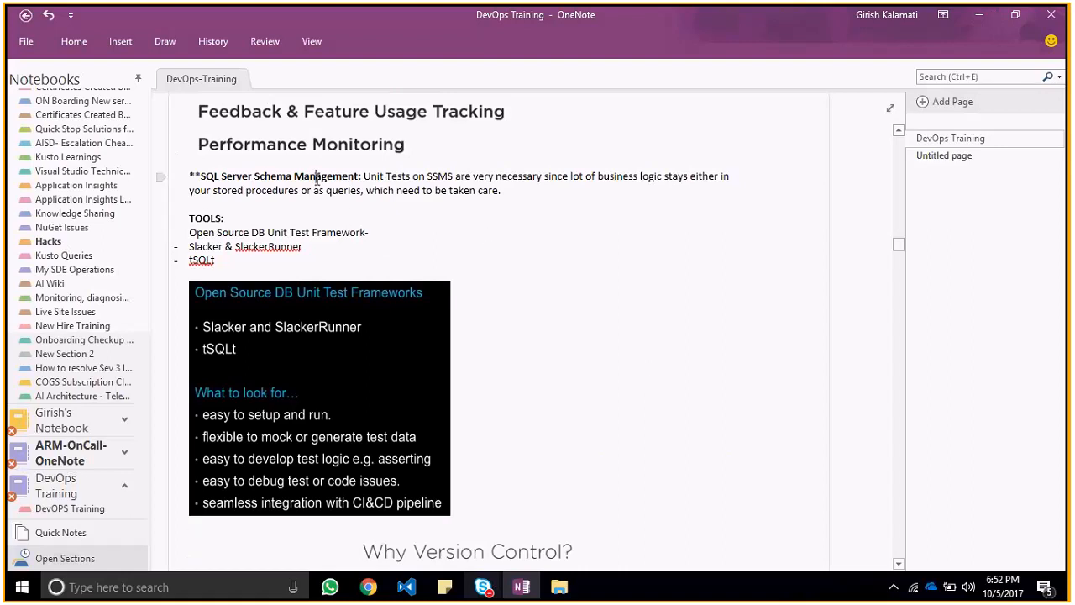
click(458, 203)
click(433, 267)
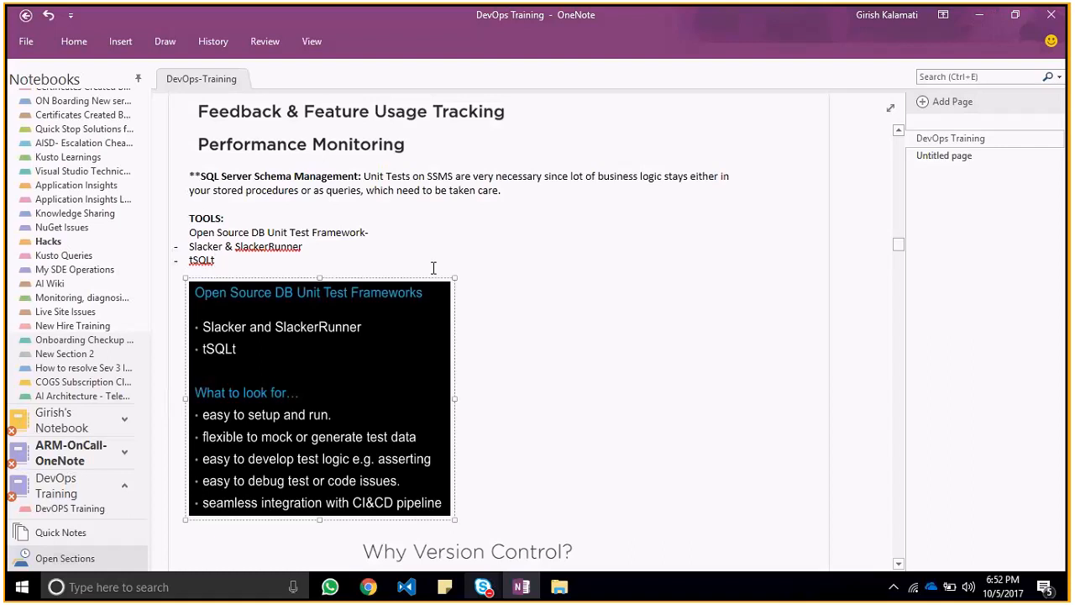
scroll(433, 267, down, 5)
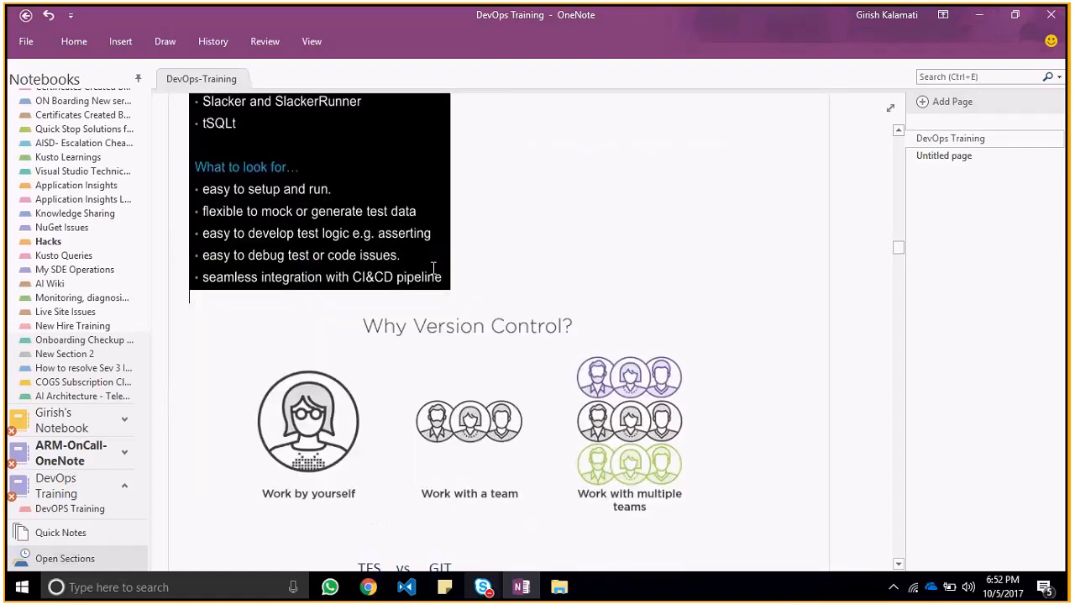
scroll(502, 245, up, 1)
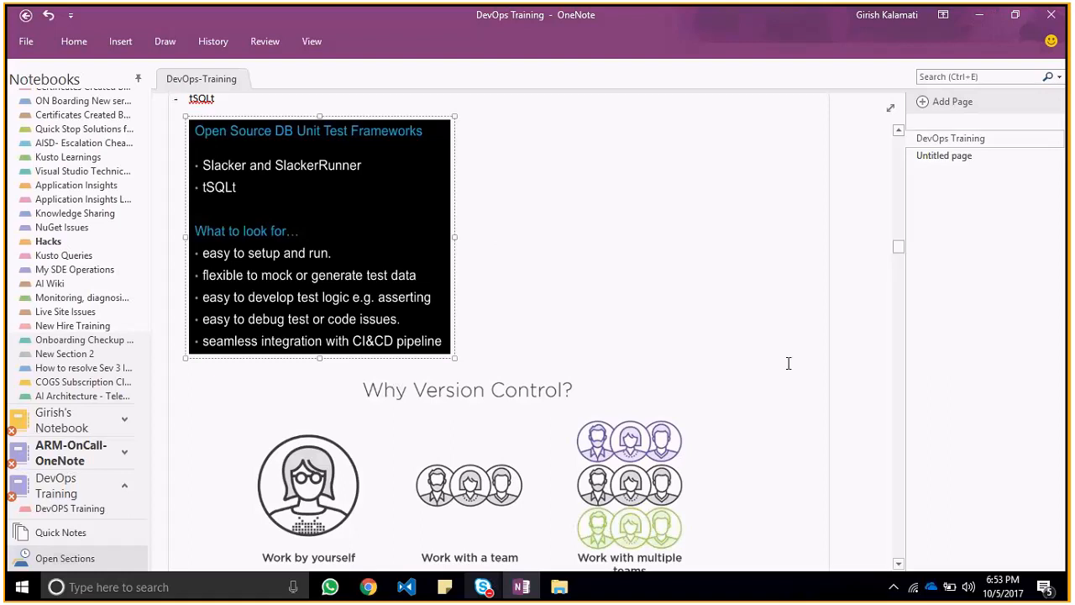
Step: View the "Why Version Control?" illustration below the unit test frameworks
key(Down)
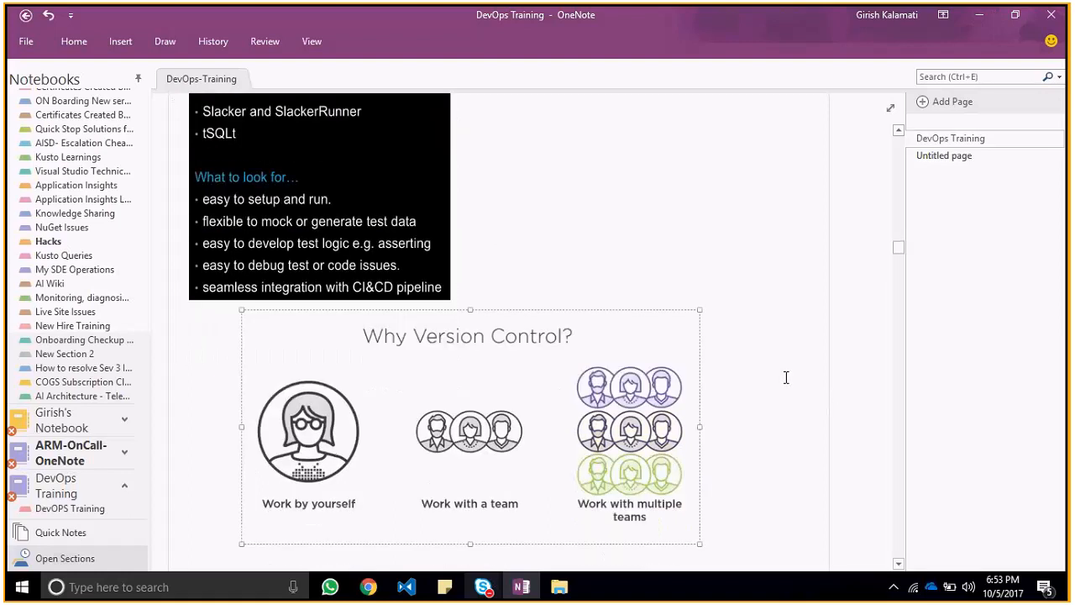
scroll(787, 377, down, 1)
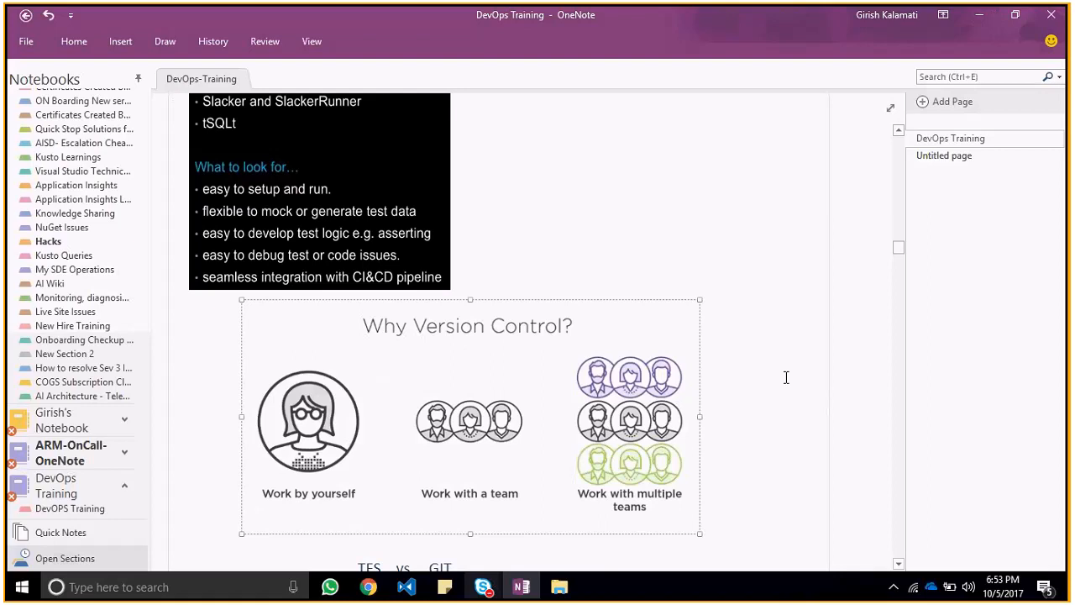
click(897, 565)
click(897, 566)
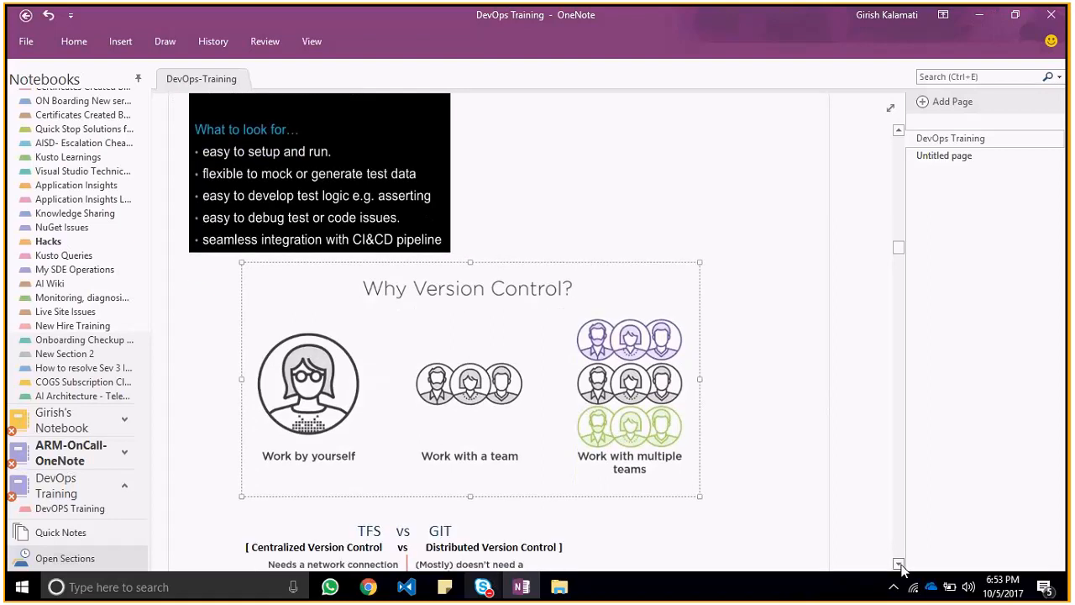
click(897, 565)
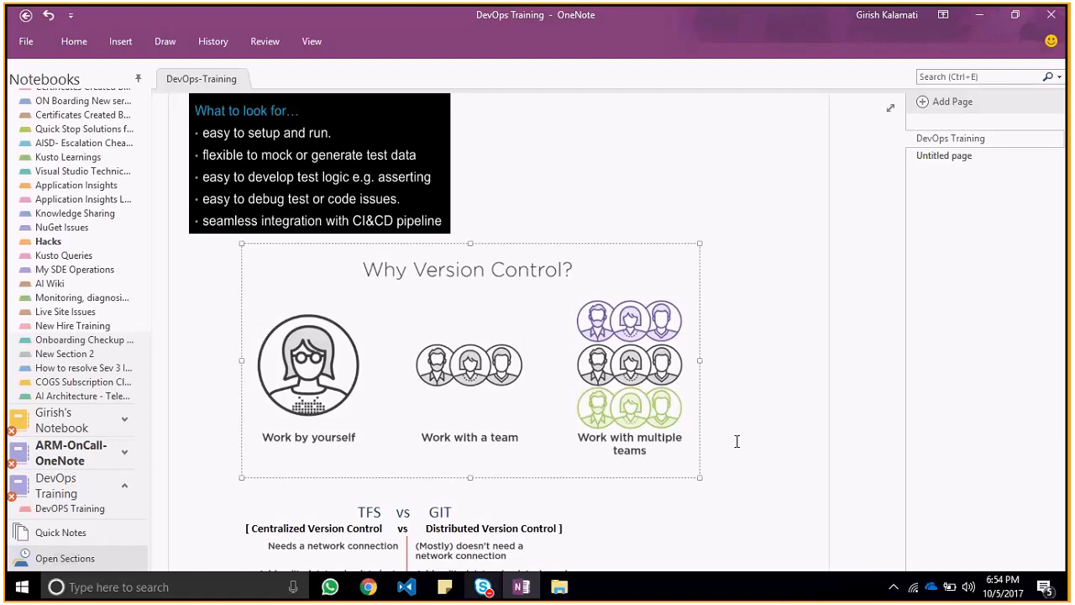
click(737, 441)
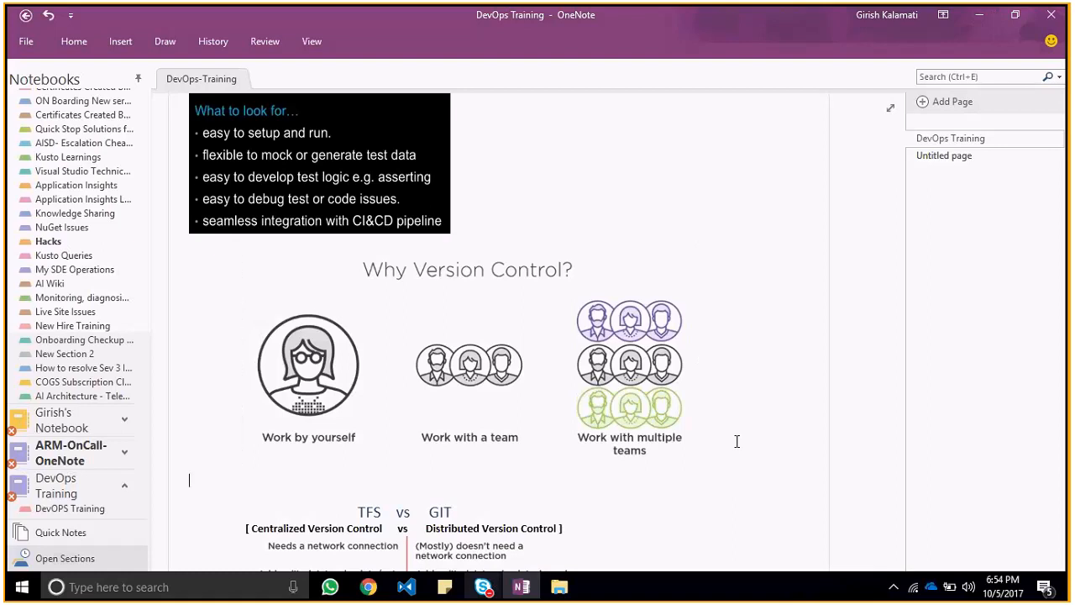
Step: Read the TFS vs GIT comparison of centralized and distributed version control and the GIT flow beneath it
key(Down)
key(Down)
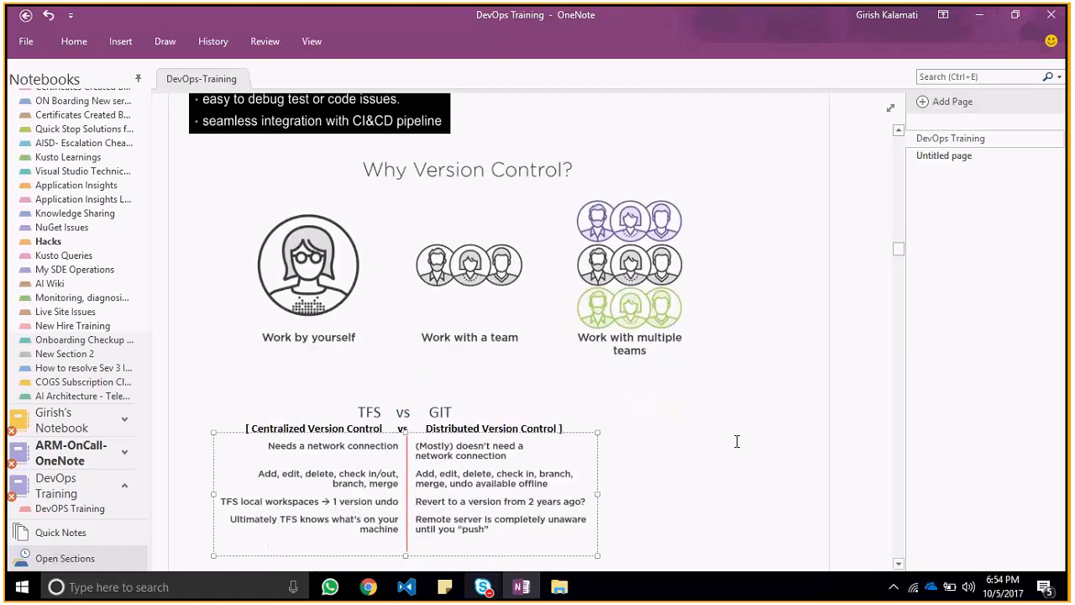
scroll(737, 441, down, 1)
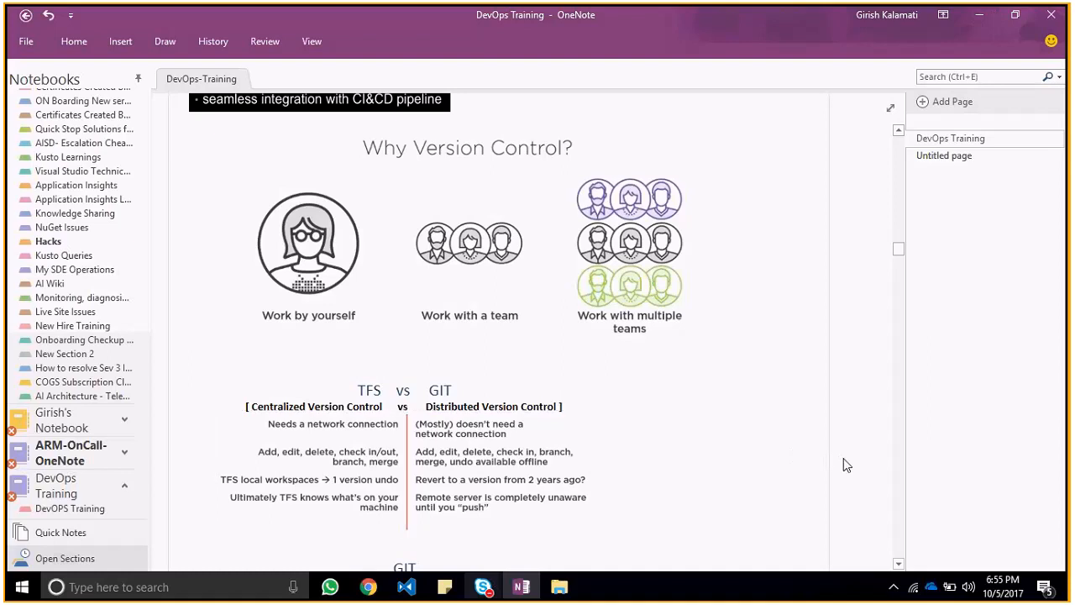
scroll(846, 464, down, 2)
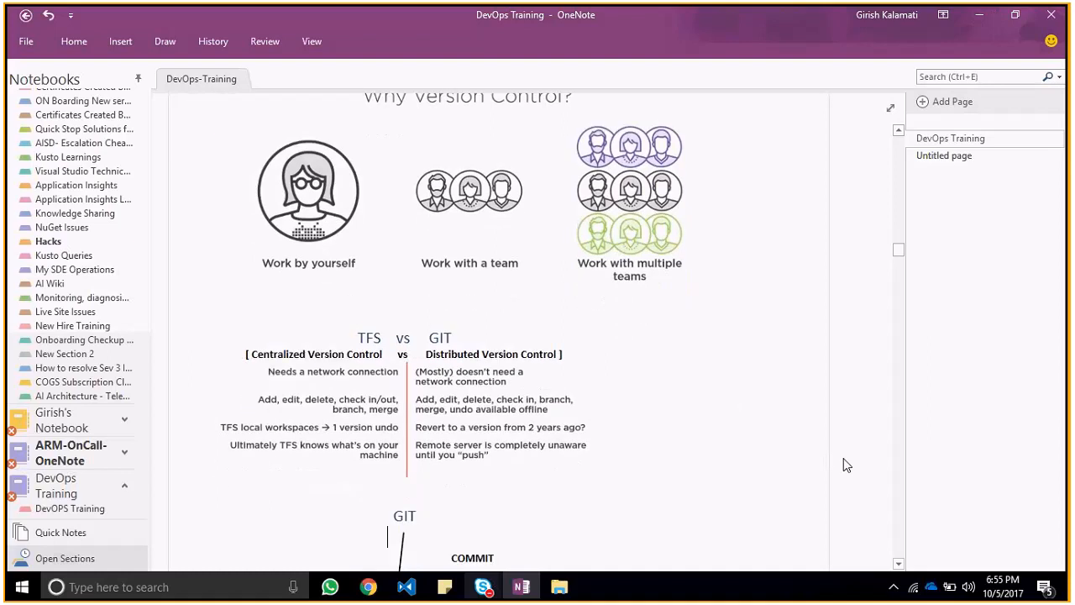
scroll(846, 465, down, 3)
scroll(846, 464, down, 3)
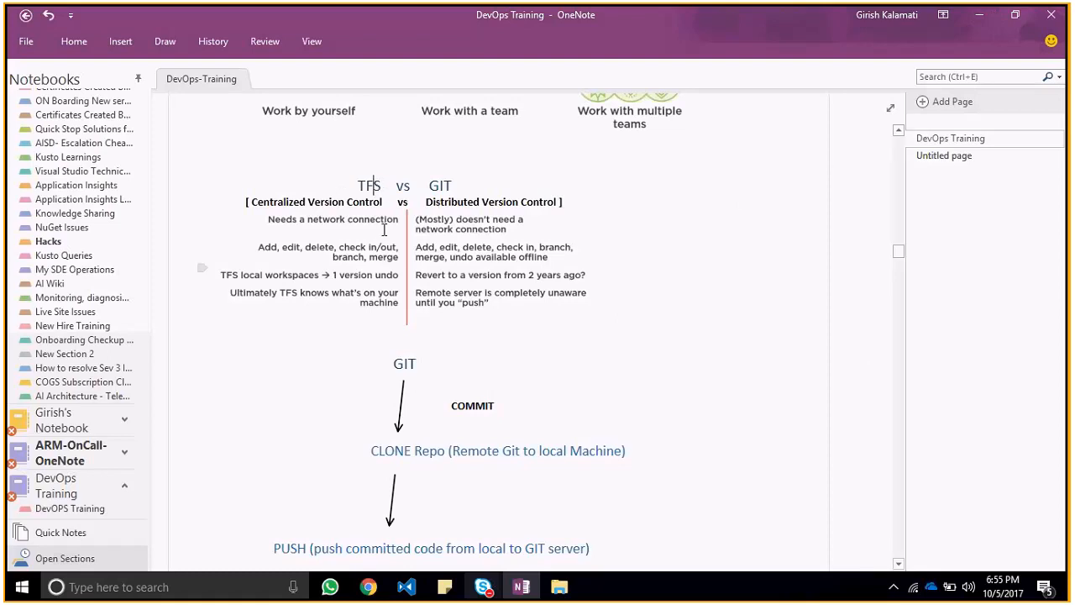
double_click(368, 186)
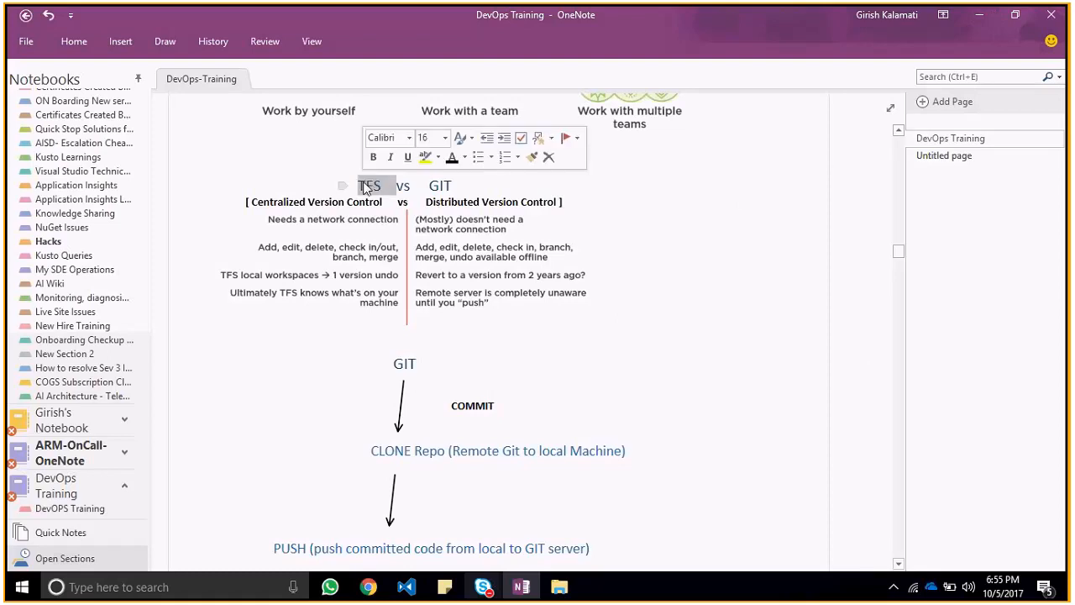
double_click(437, 187)
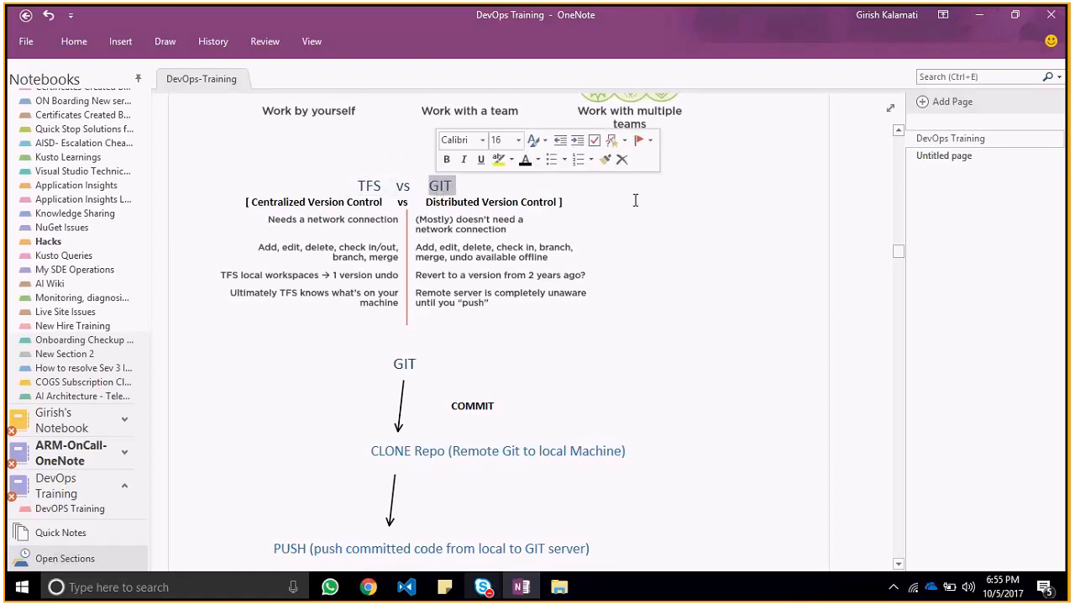
click(761, 261)
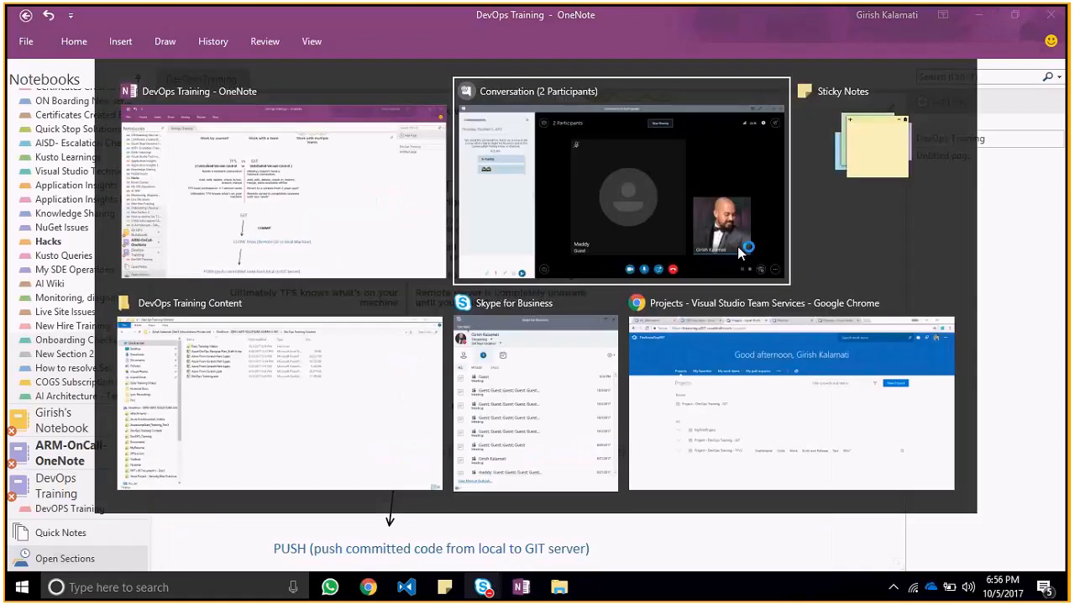
Step: Switch to Visual Studio Team Services in Chrome and show the already open Features backlog of the DevOps Training - GIT project
key(alt+Tab)
key(alt+Tab)
key(alt+Tab)
key(alt+Tab)
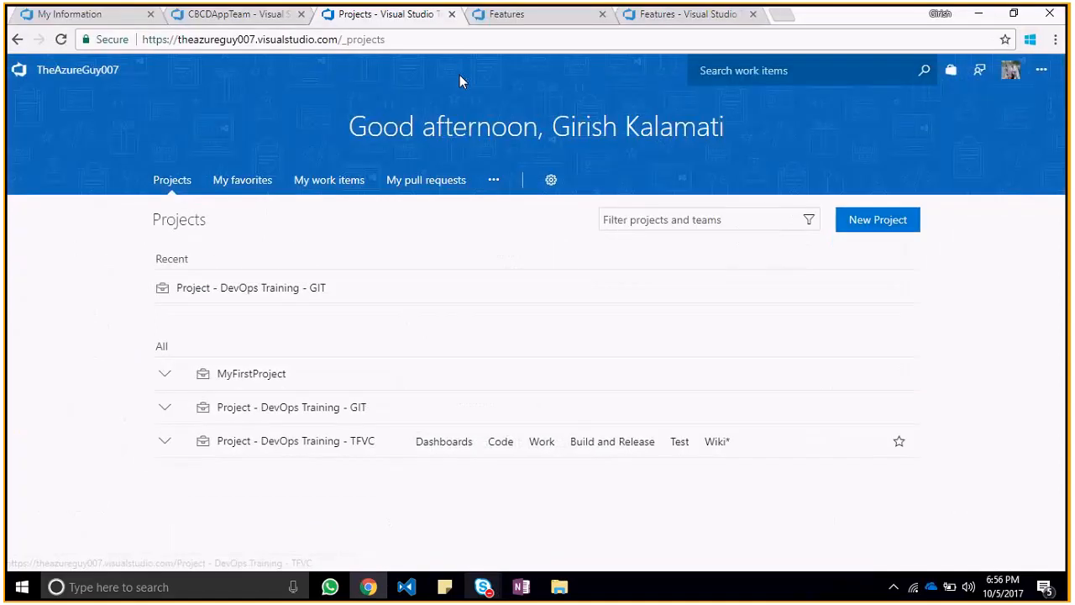
key(ctrl+shift+Tab)
click(527, 13)
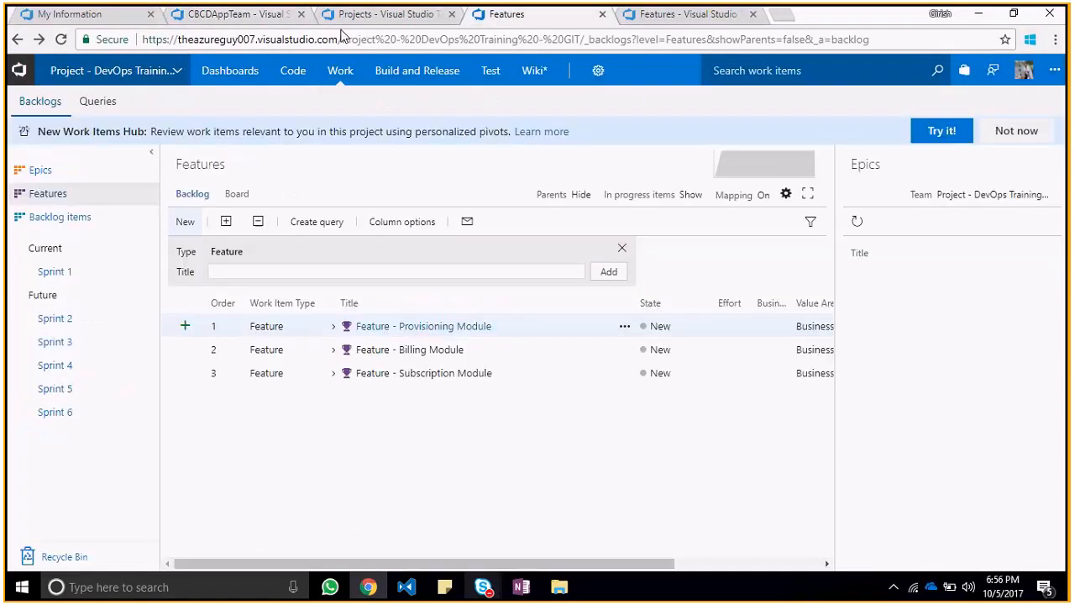
Step: Open the code area of the CBCDApp project and view the pushes of its BlogEngine.NET repository
click(94, 15)
click(173, 23)
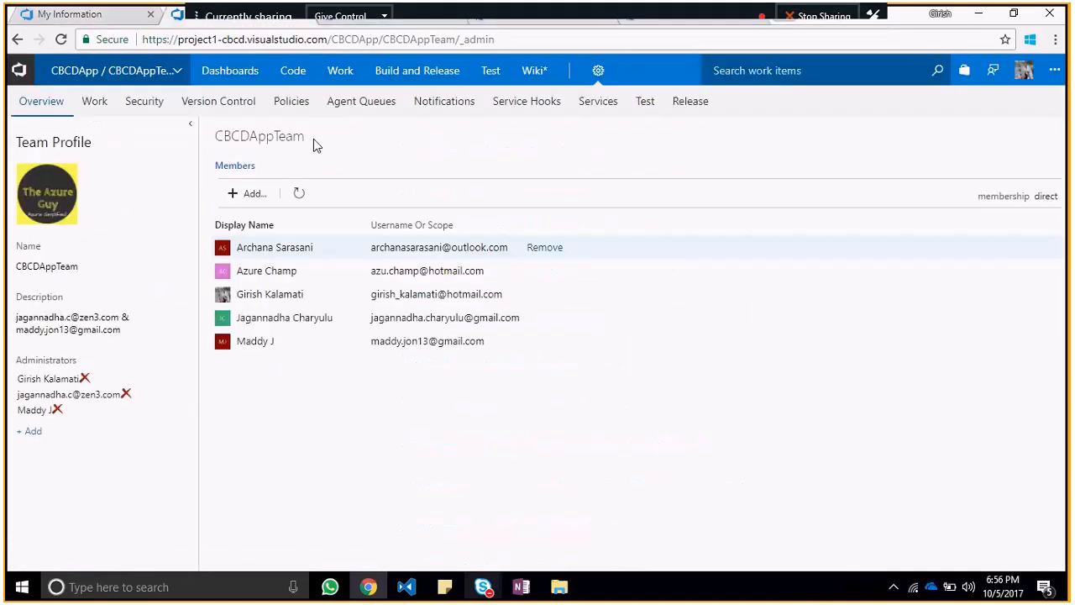
click(298, 74)
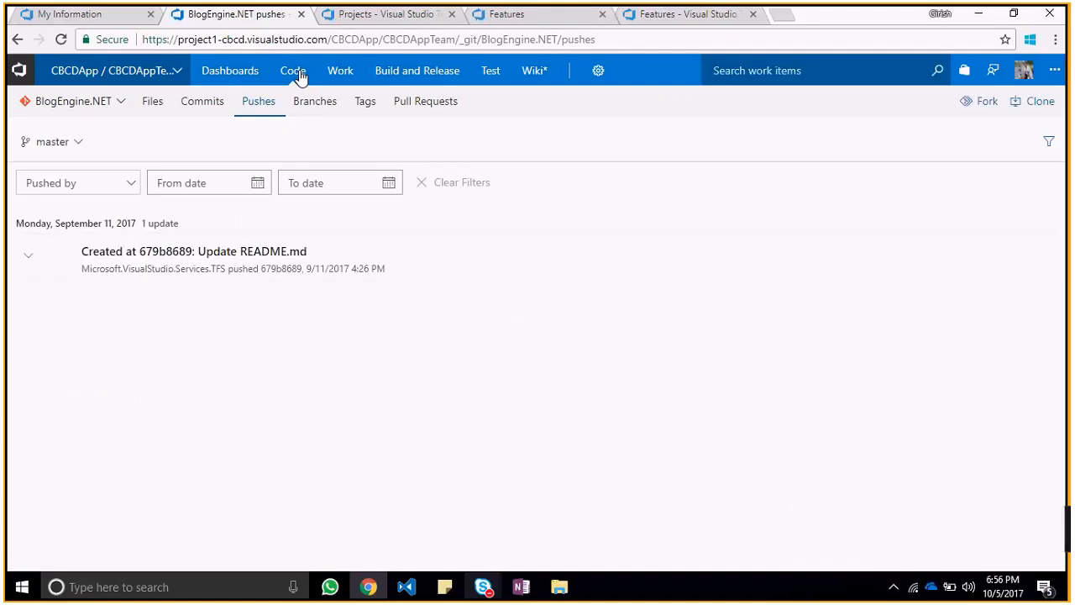
click(296, 72)
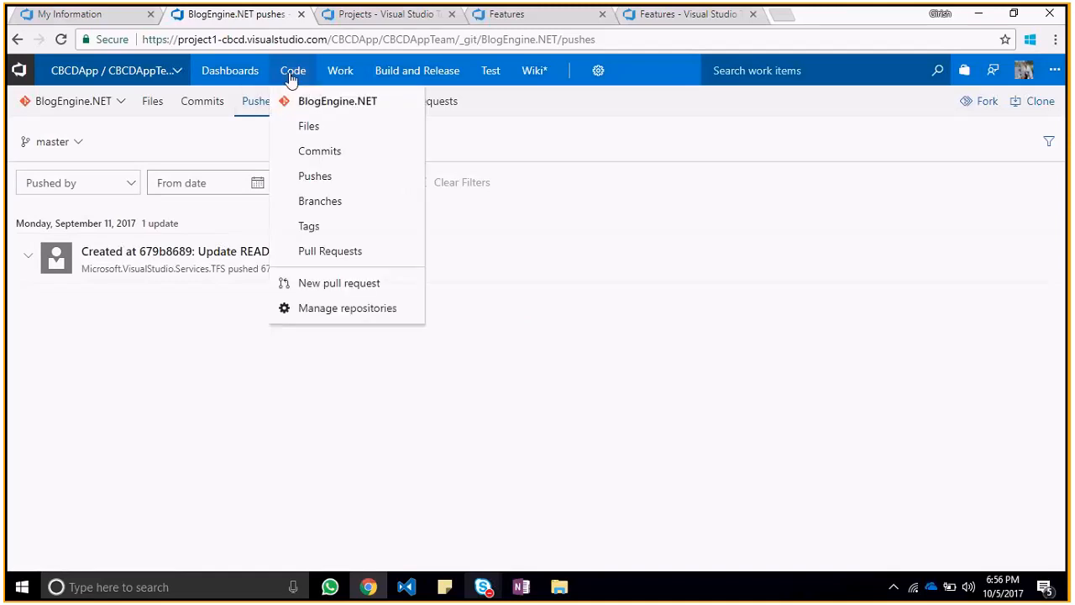
Step: Open the code files of Project - DevOps Training - TFVC from the TheAzureGuy007 projects list
click(379, 15)
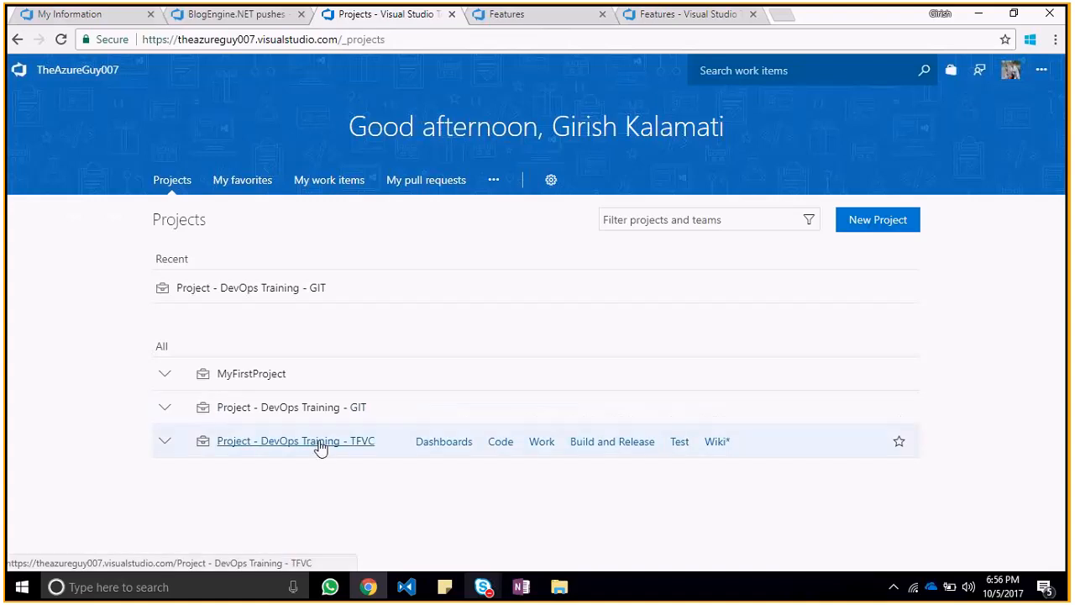
click(507, 443)
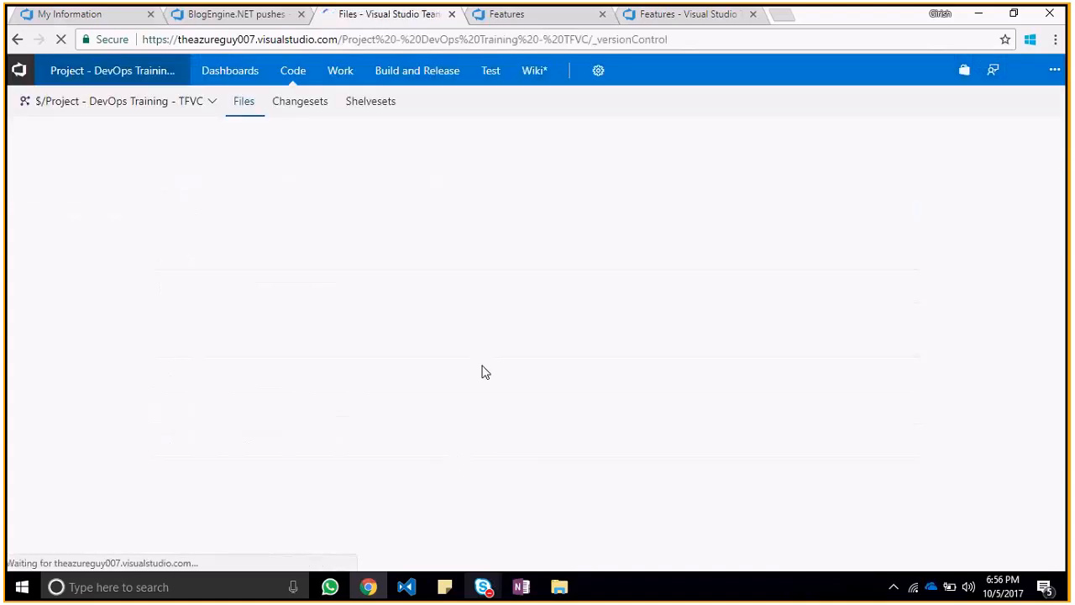
Step: Switch to the Skype for Business conversation, unmute the microphone and return to the OneNote notes
key(alt+Tab)
key(alt+Tab)
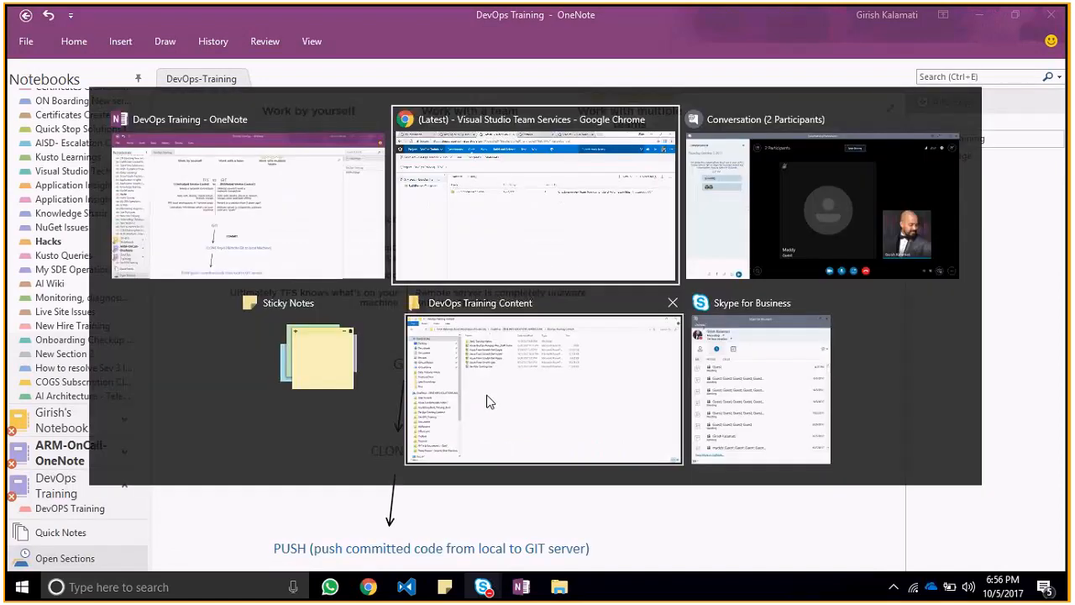
key(alt+Tab)
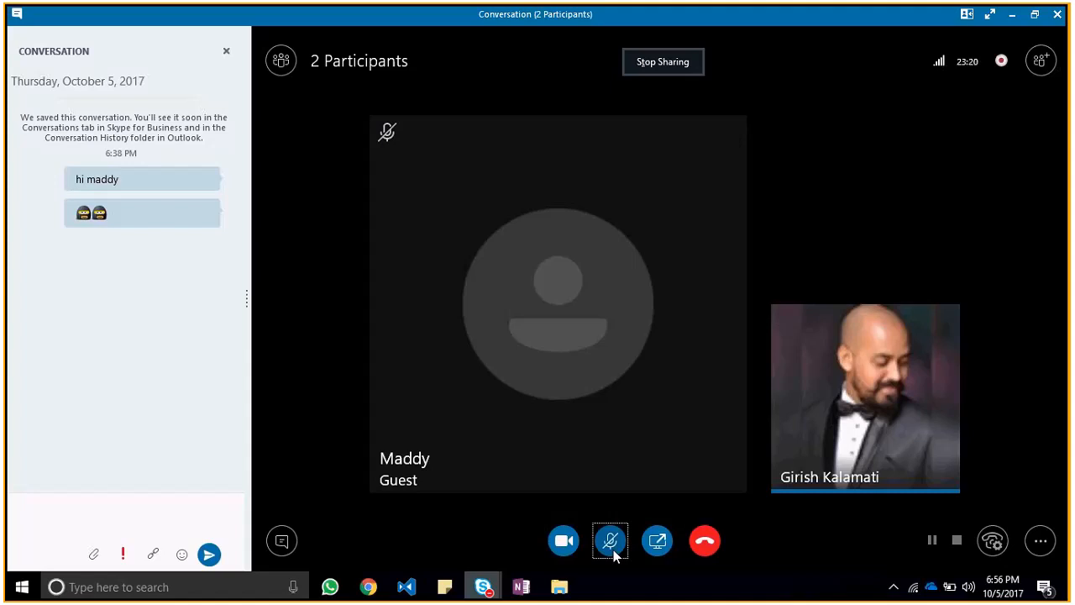
click(610, 541)
key(alt+Tab)
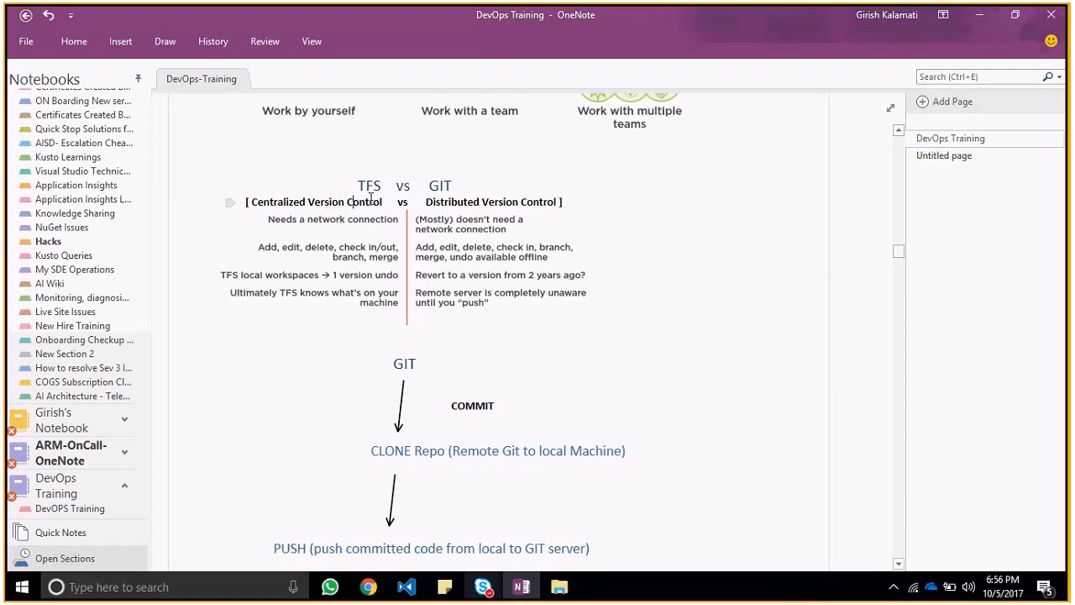
Step: Switch to Chrome and browse the BuildProcessTemplates folder and its Test Folder in the TFVC project's files
key(alt+Tab)
key(Tab)
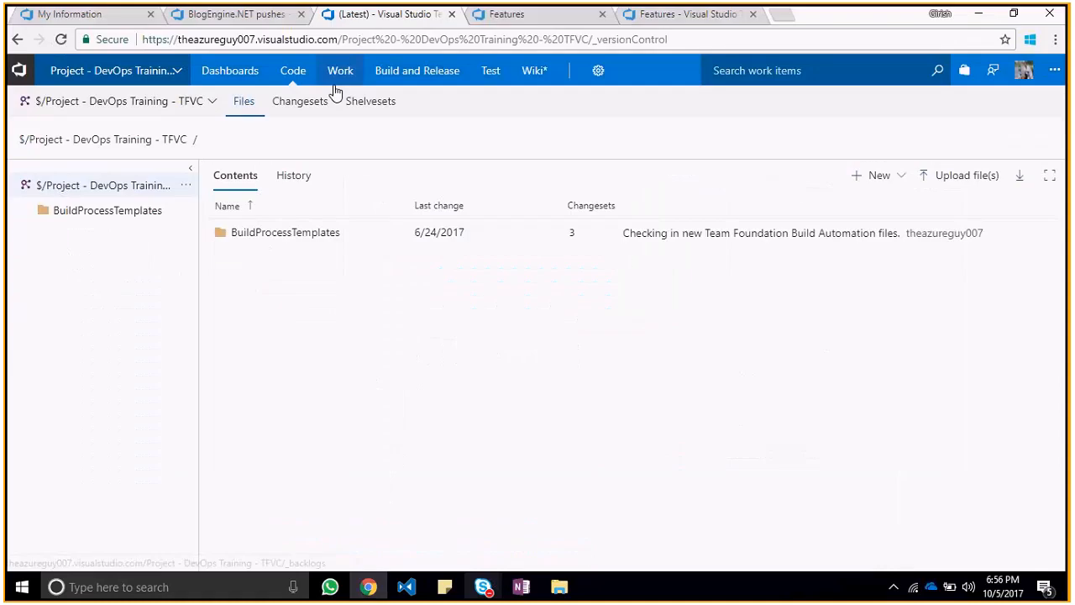
click(260, 232)
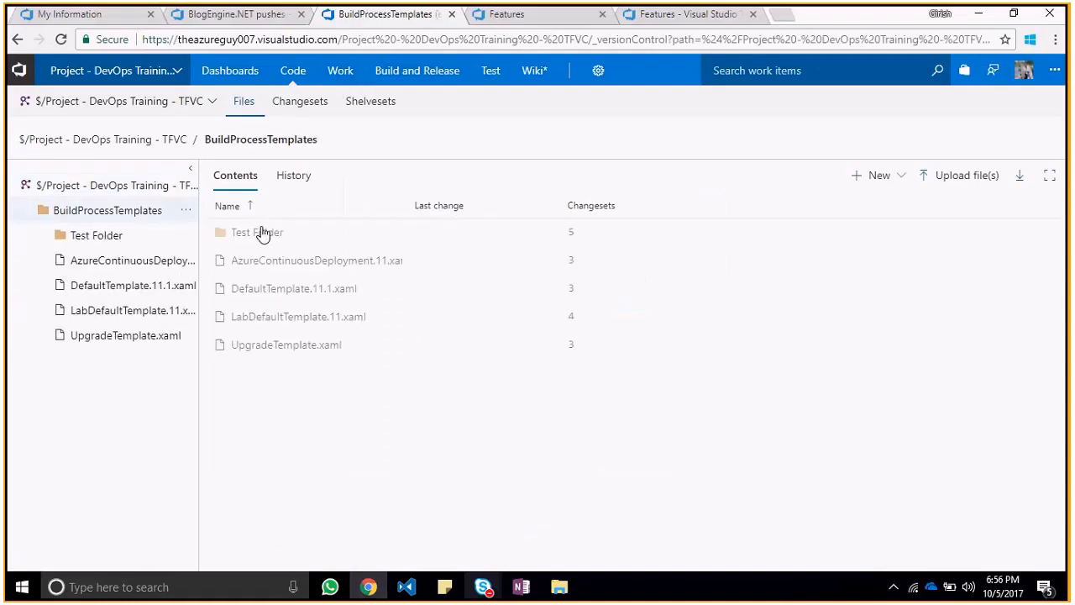
click(127, 216)
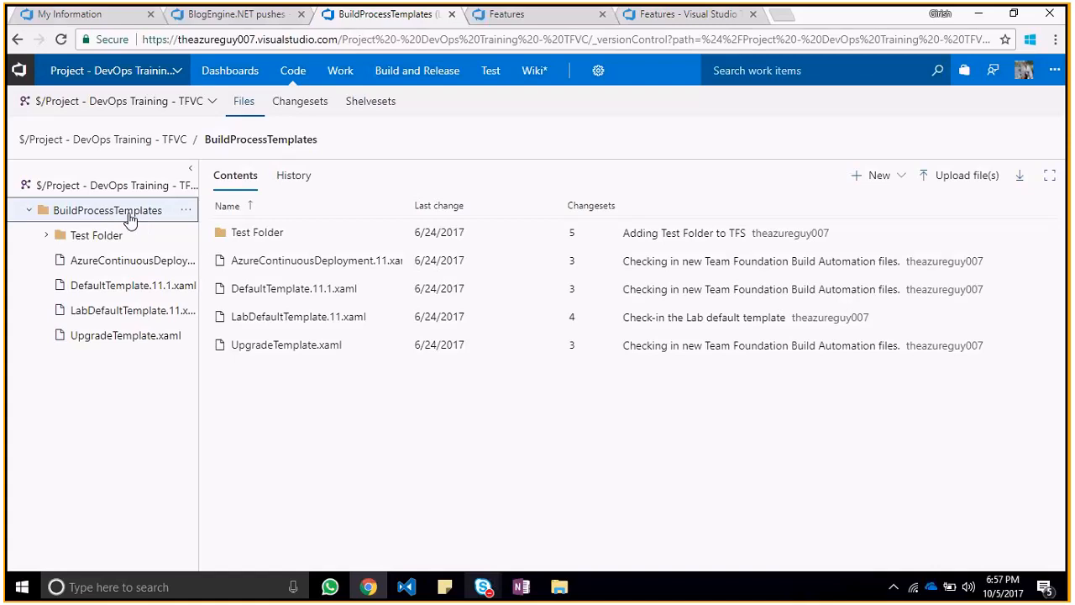
click(115, 239)
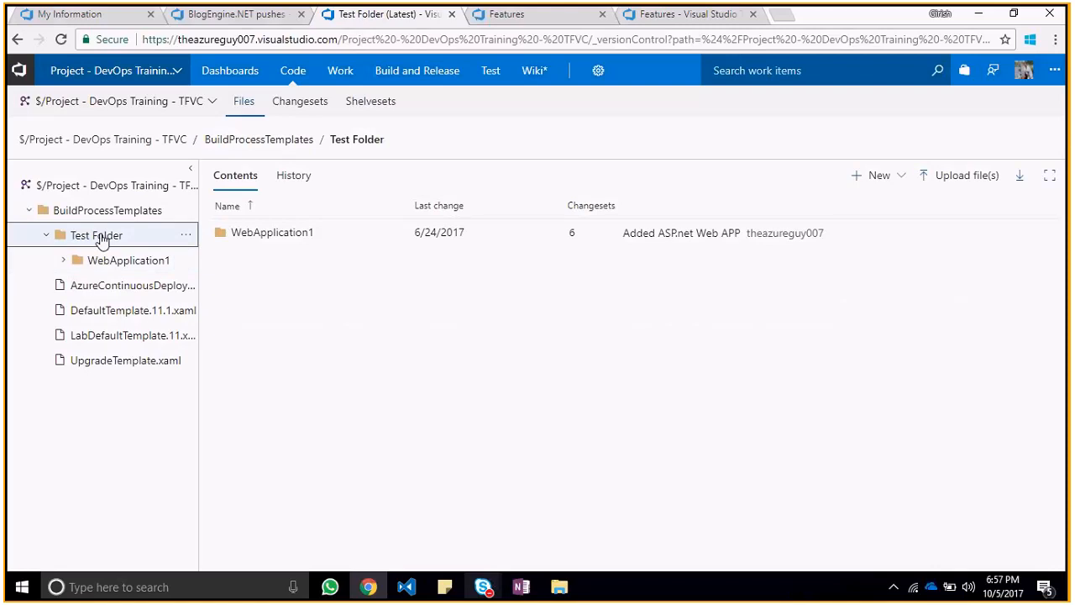
click(74, 210)
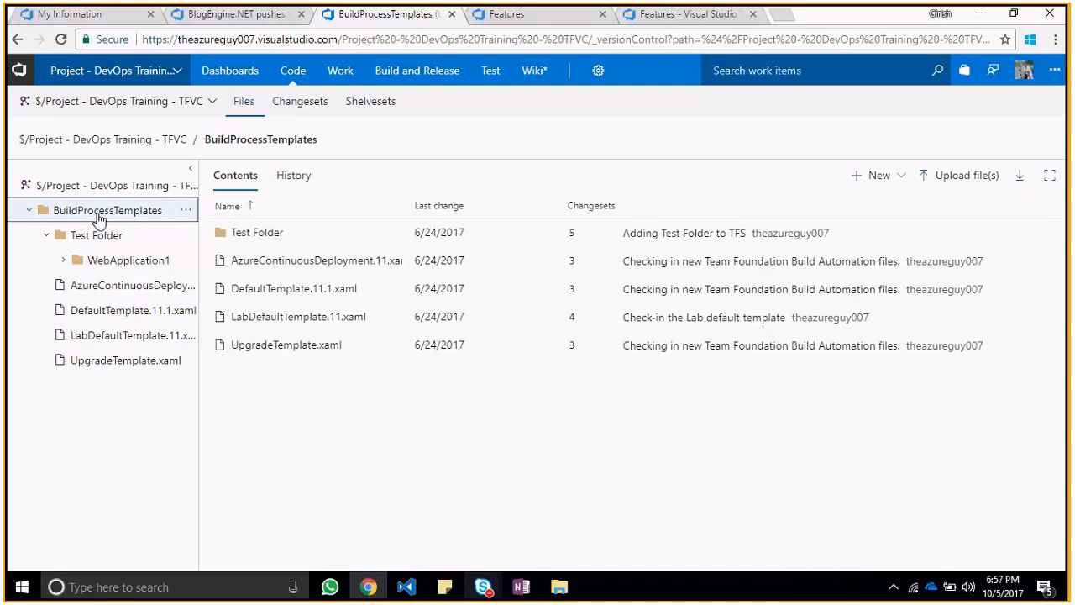
key(alt+Tab)
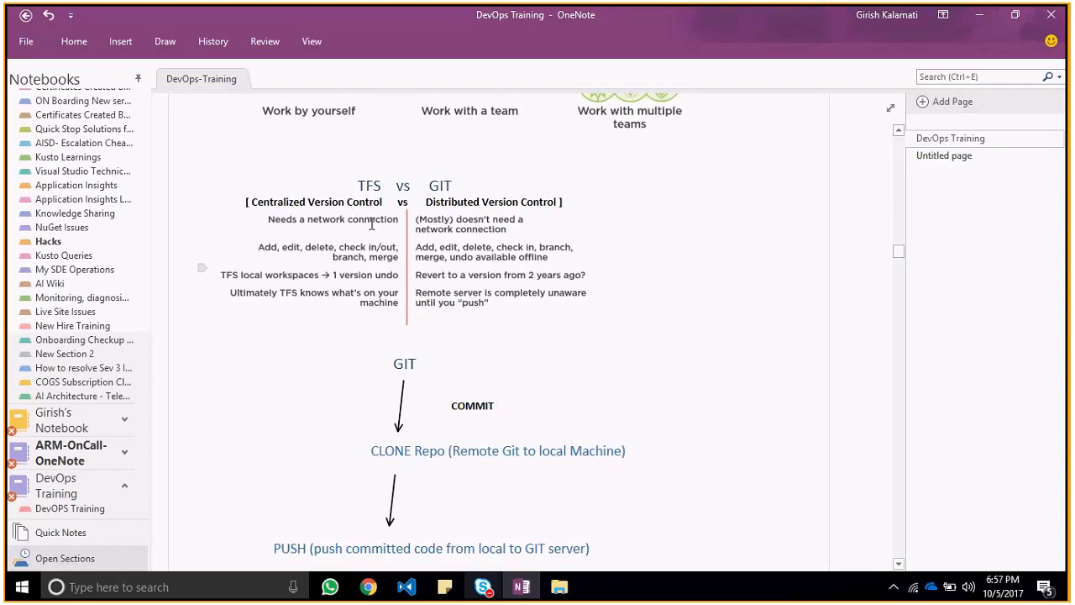
key(alt+Tab)
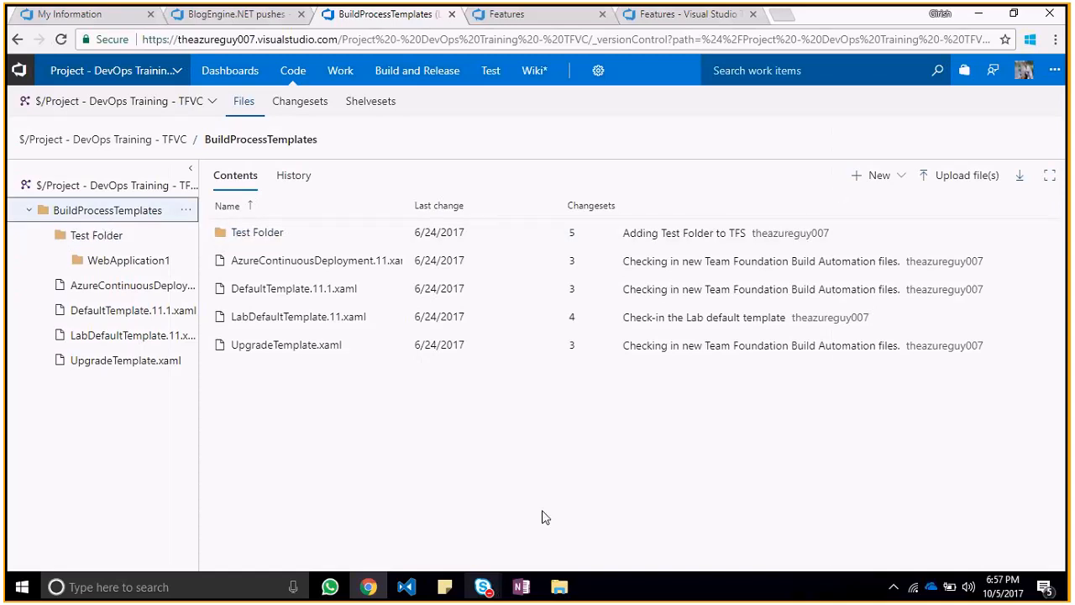
Step: Find Visual Studio 2017 through Windows search and launch it
key(super)
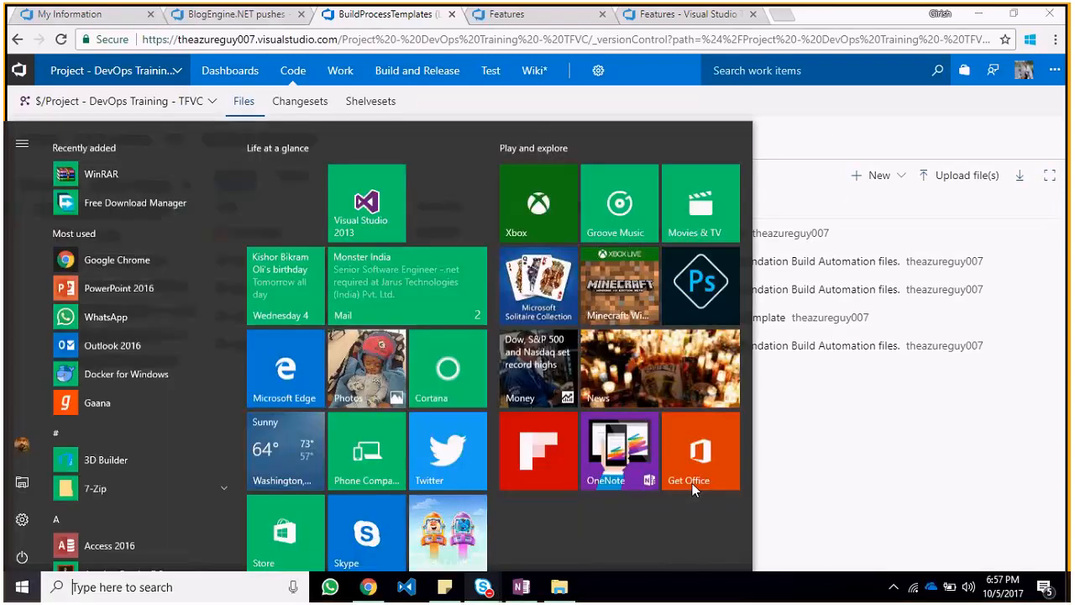
text(visual)
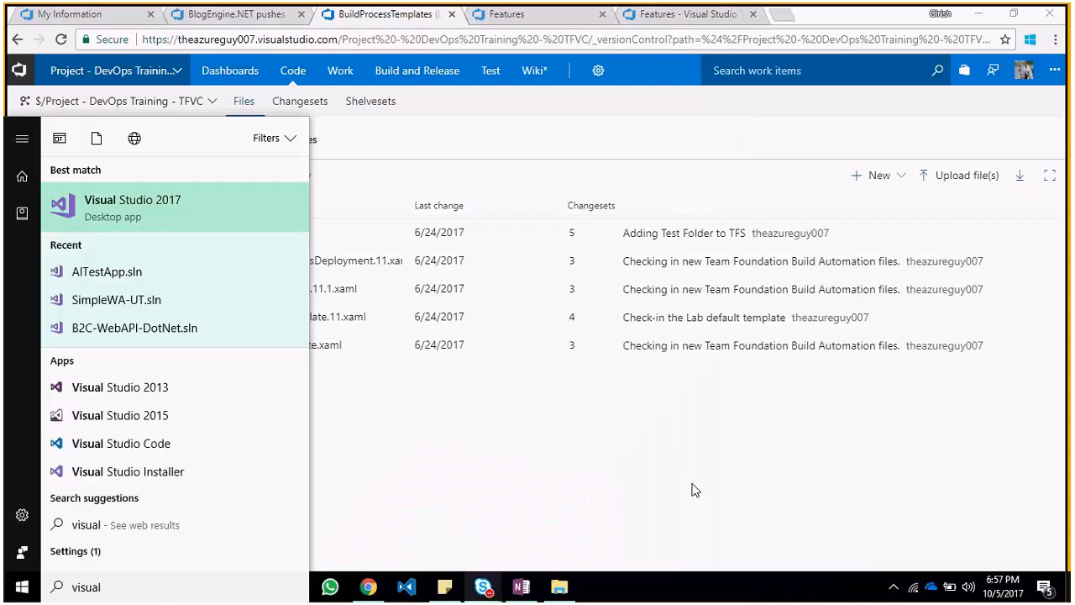
key(Escape)
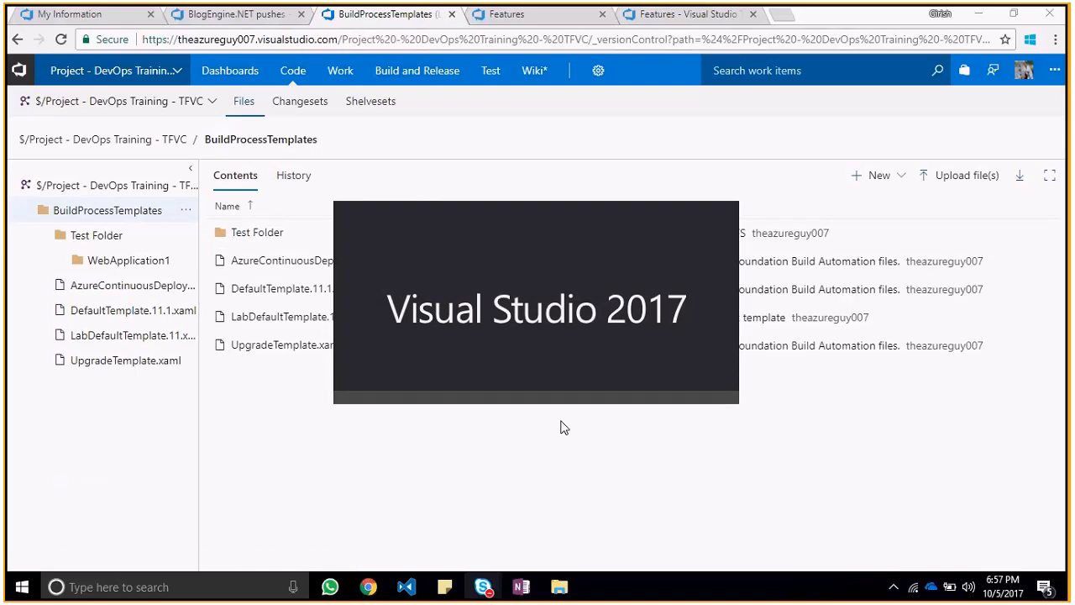
Step: Switch back to the DevOps Training notes in OneNote and revisit the GIT flow under the TFS vs GIT comparison
key(alt+Tab)
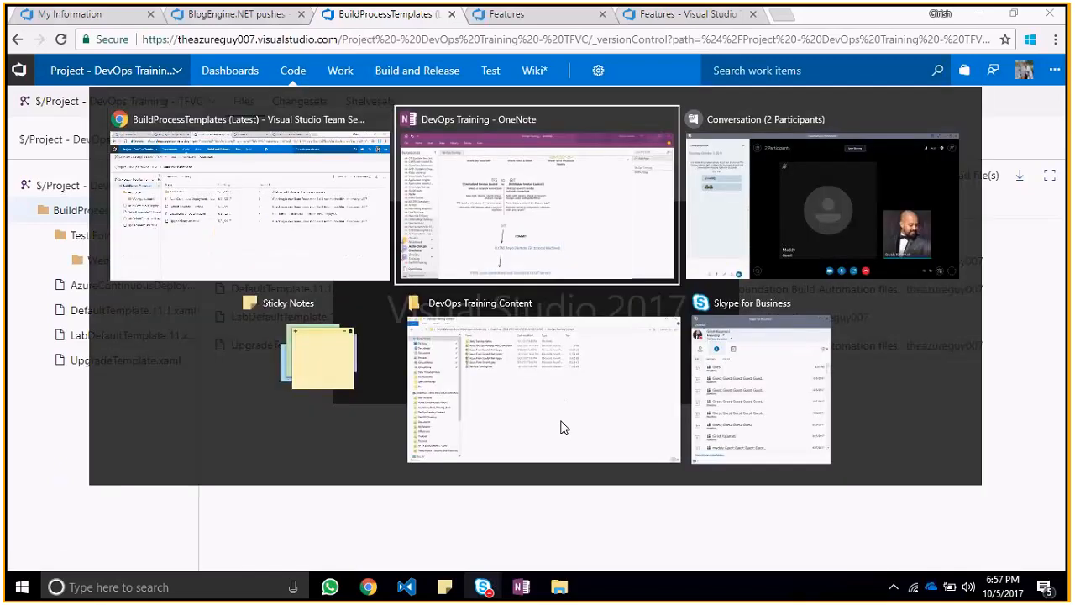
key(alt+Tab)
key(alt+Tab)
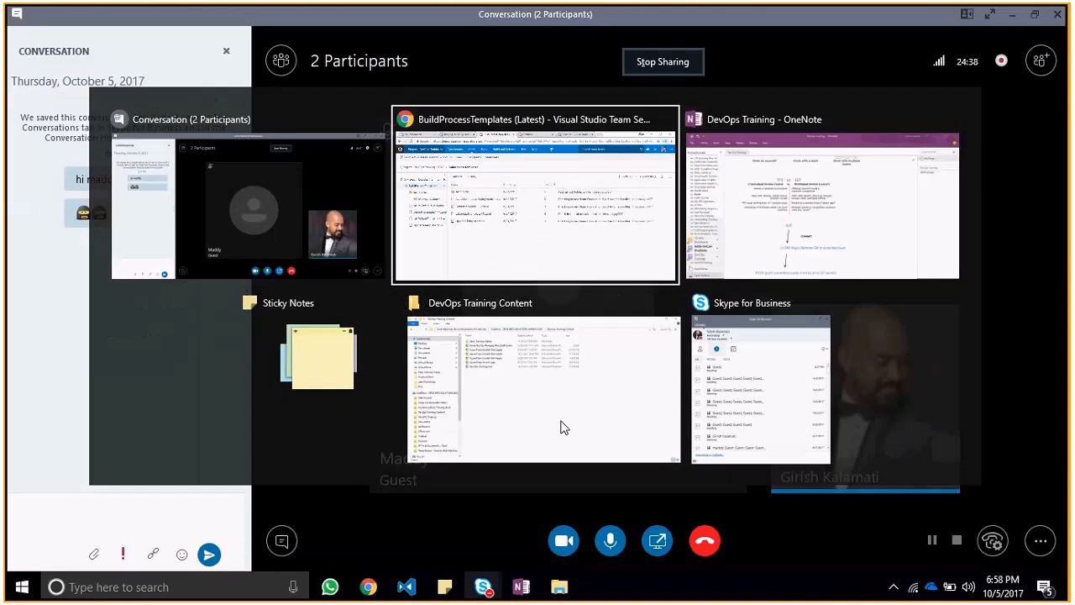
key(alt+Tab)
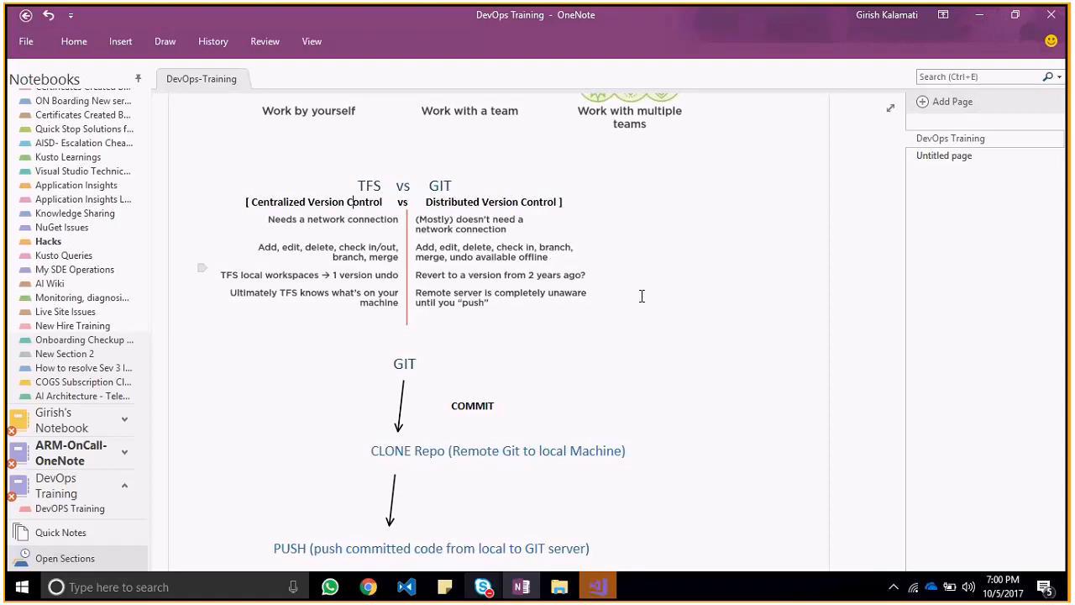
right_click(744, 462)
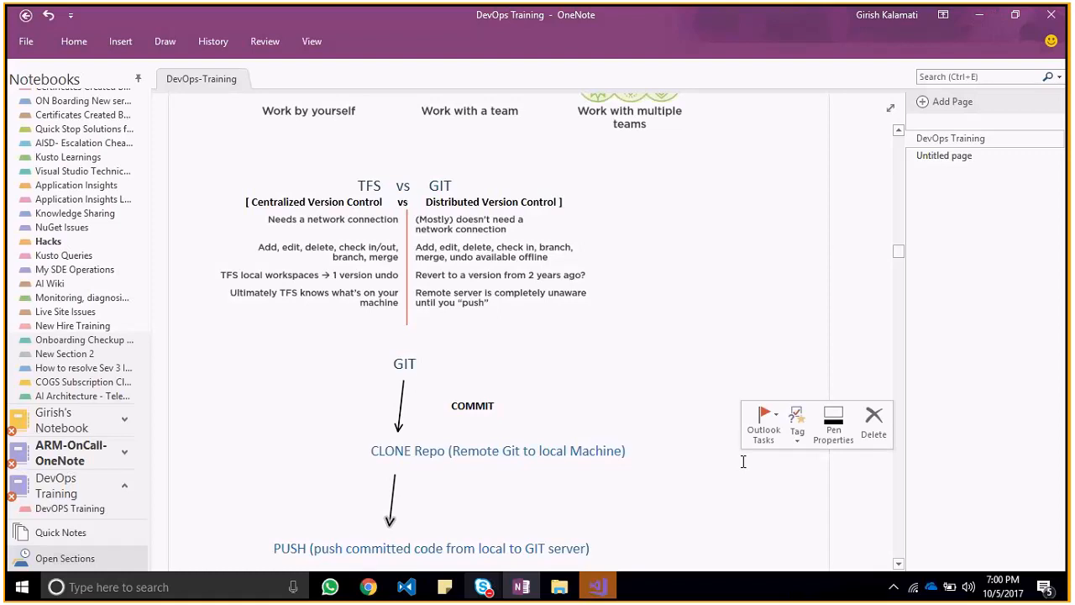
double_click(407, 363)
click(407, 364)
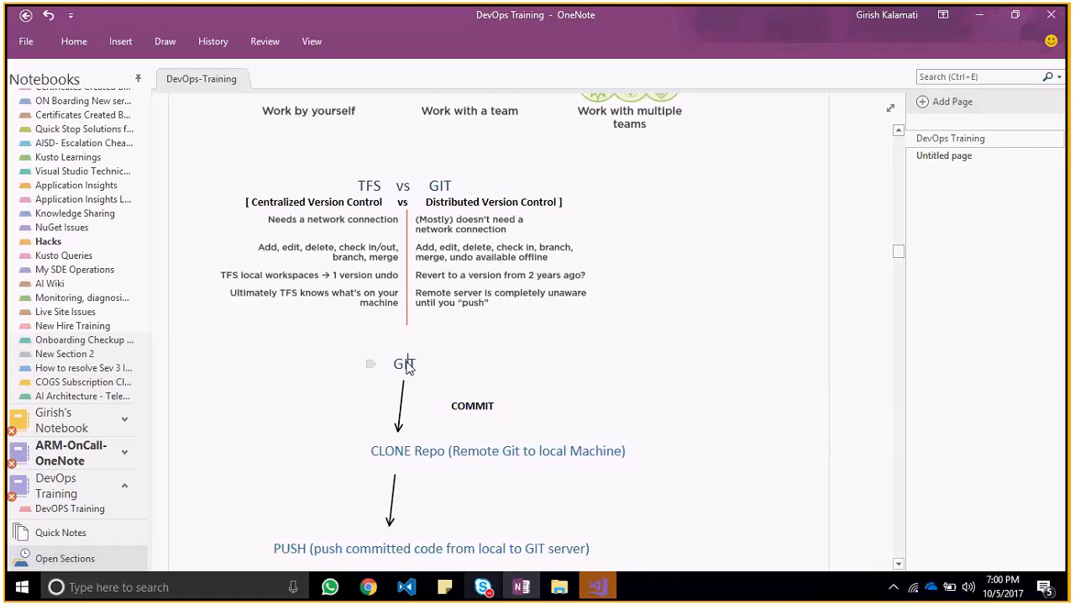
Step: Read the Team Projects notes below the GIT flow, covering one team or multiple teams per project
click(898, 563)
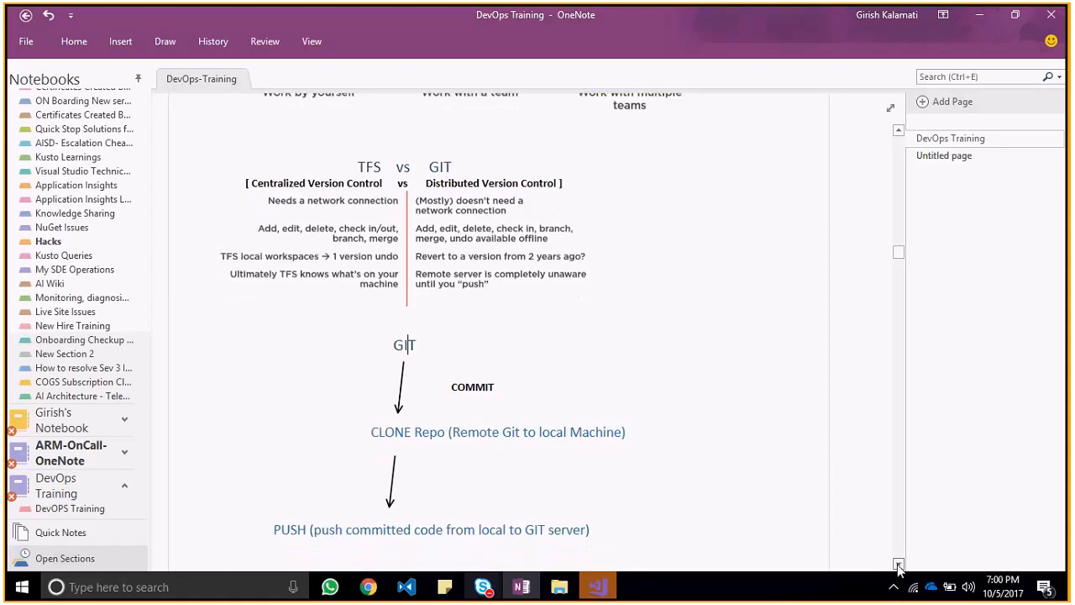
click(898, 566)
click(898, 565)
click(898, 565)
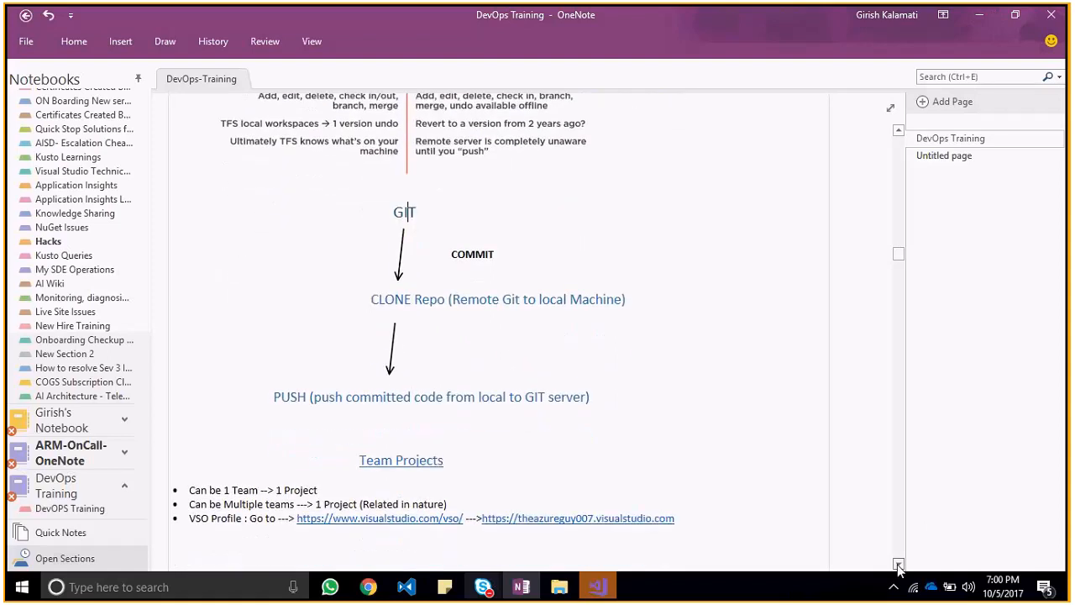
click(897, 565)
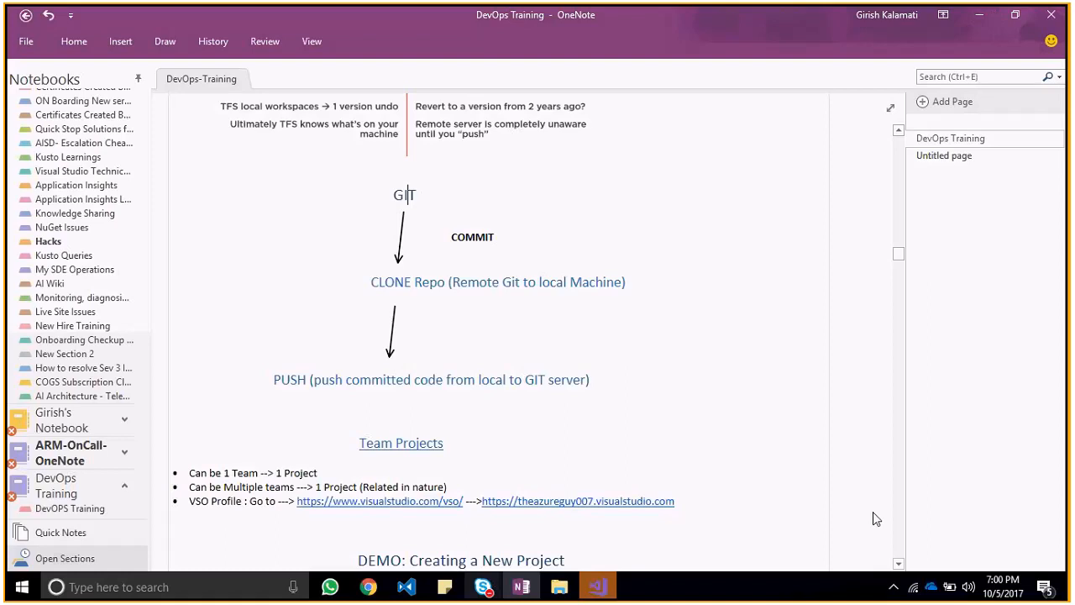
click(898, 564)
click(898, 565)
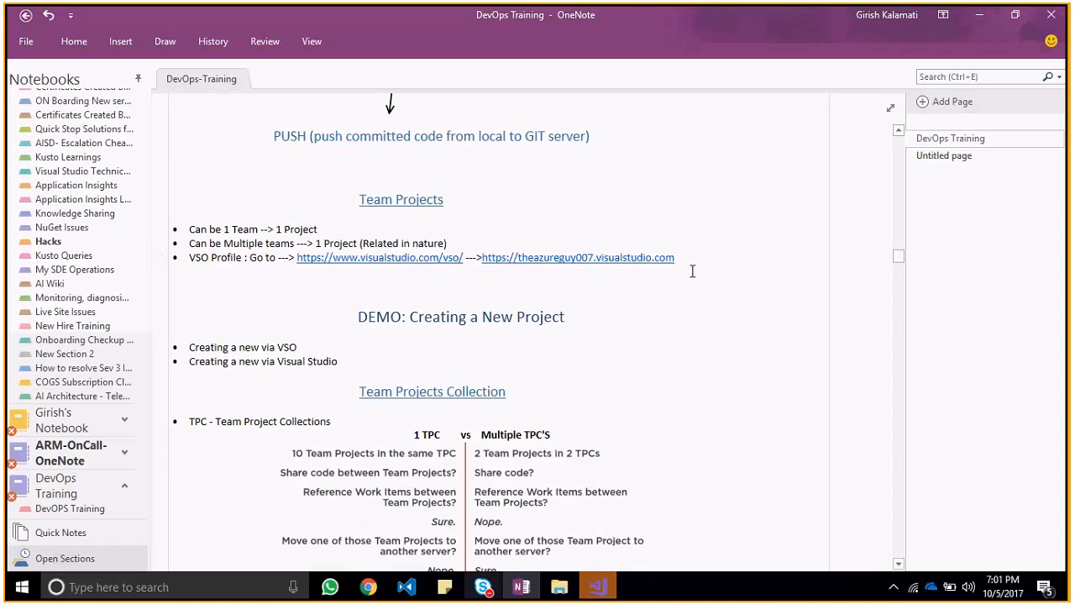
double_click(244, 229)
double_click(294, 228)
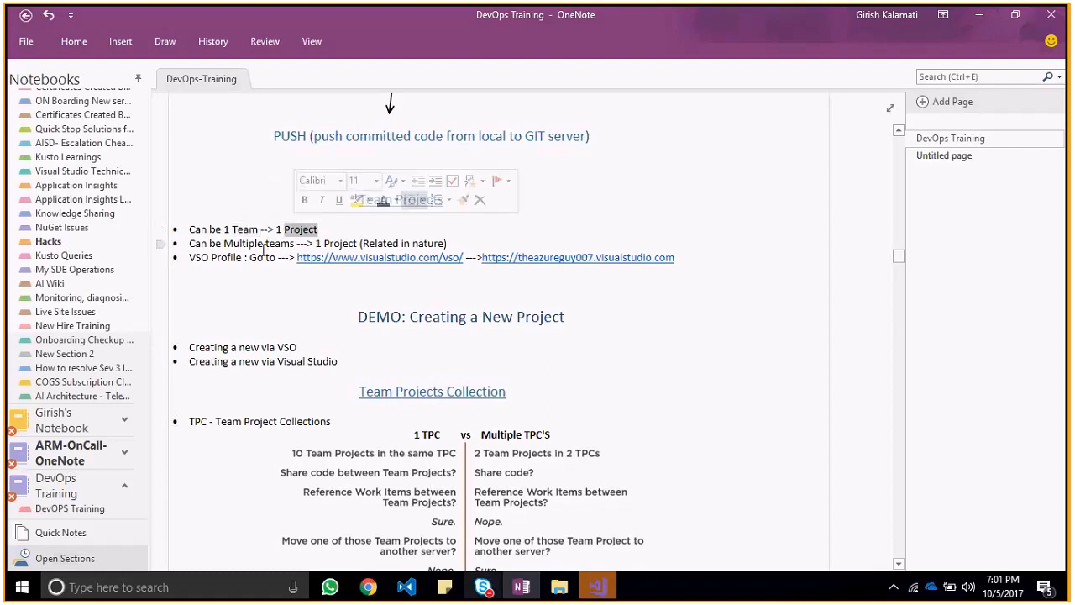
double_click(262, 245)
click(334, 244)
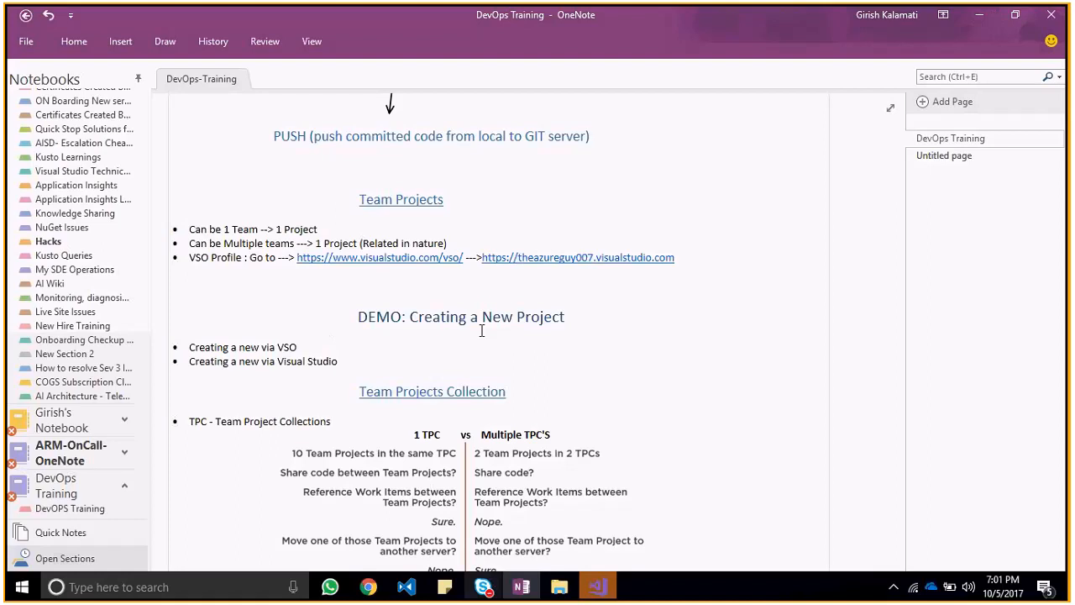
Step: Switch to Chrome, review the Visual Studio Team Services accounts on the My Information page and return to the BlogEngine.NET pushes
key(alt+Tab)
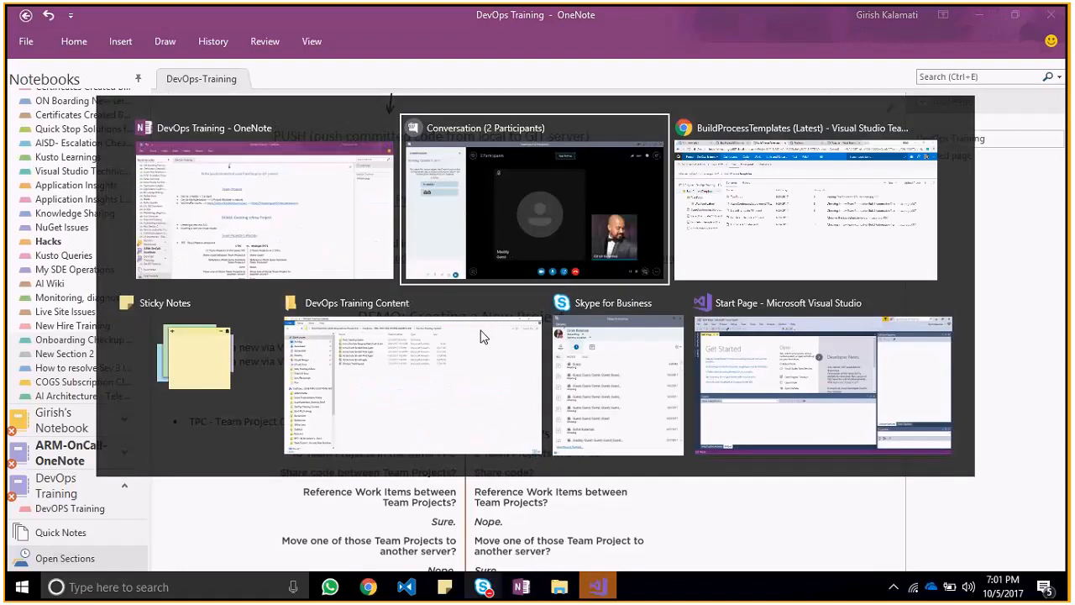
key(alt+Tab)
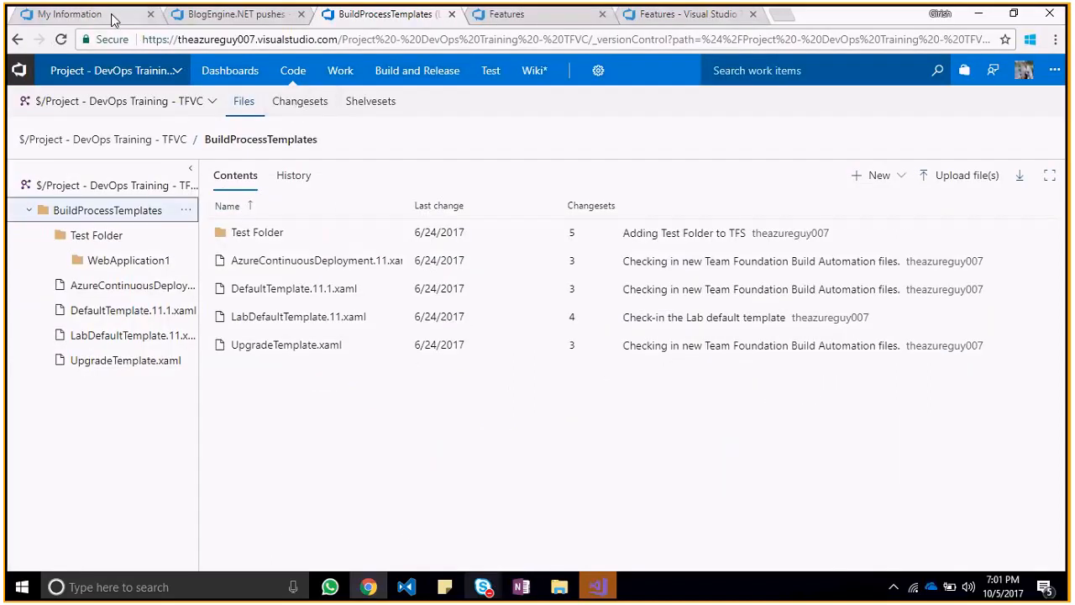
key(ctrl+1)
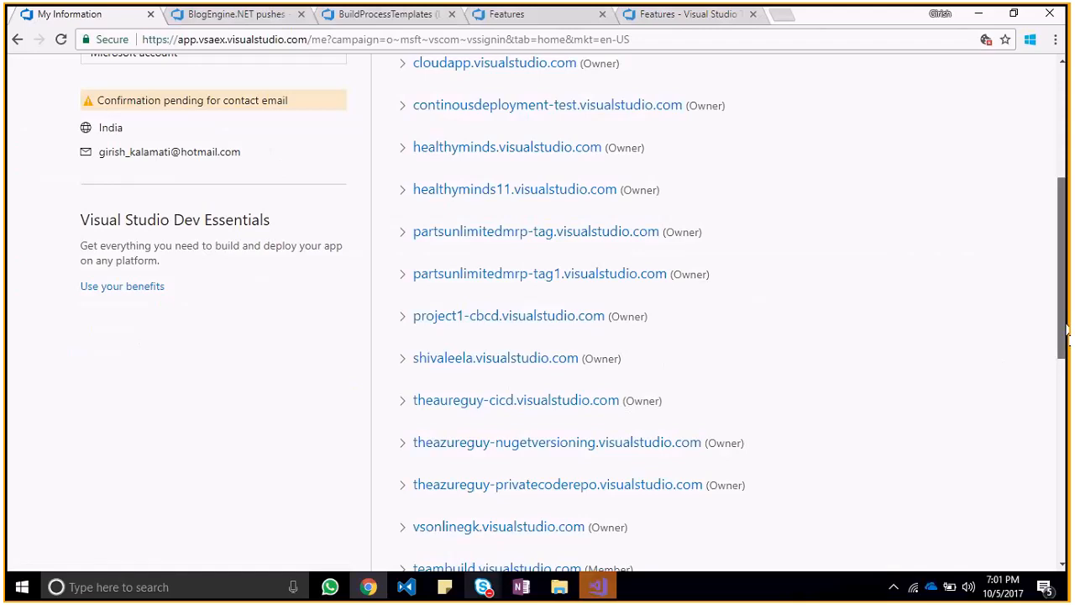
drag(1068, 338, 1068, 103)
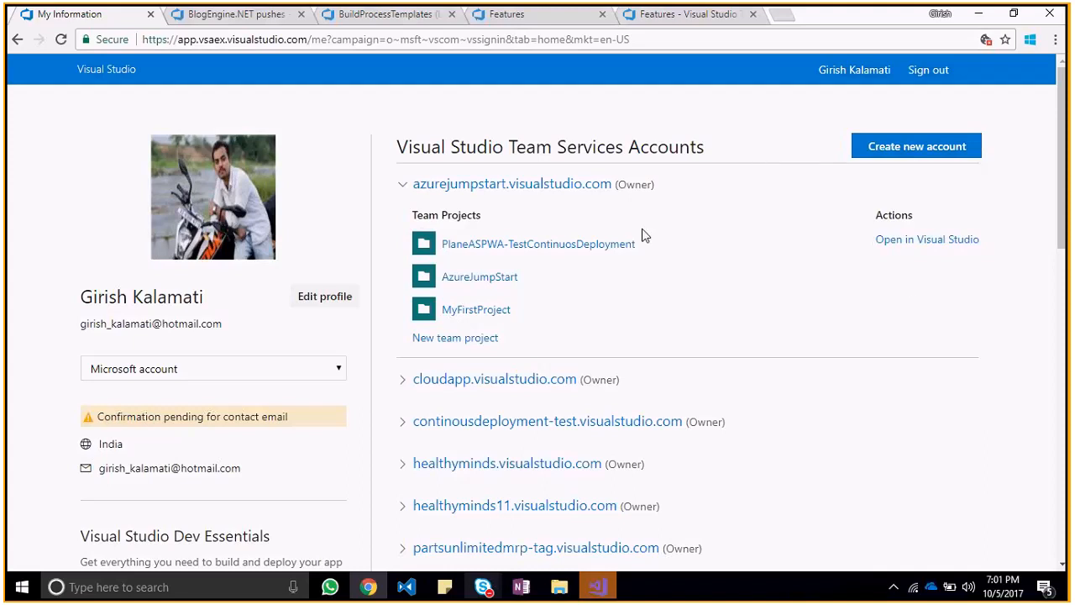
drag(1069, 195, 1057, 374)
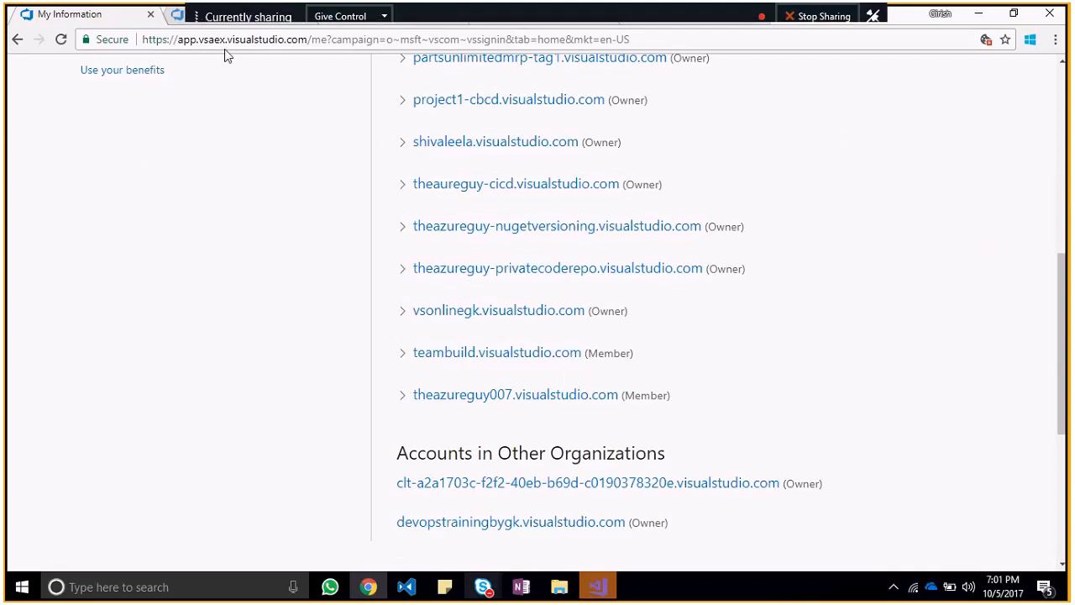
click(243, 20)
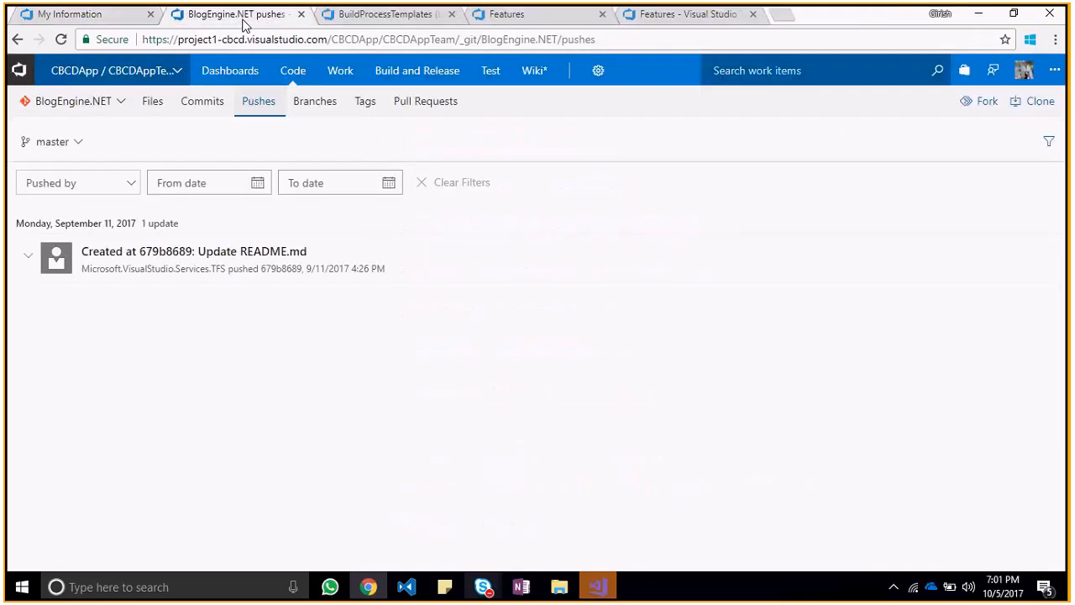
Step: View the DevOps Training TFVC project's code files and pick its TFVC repository from the list of all repositories
click(393, 21)
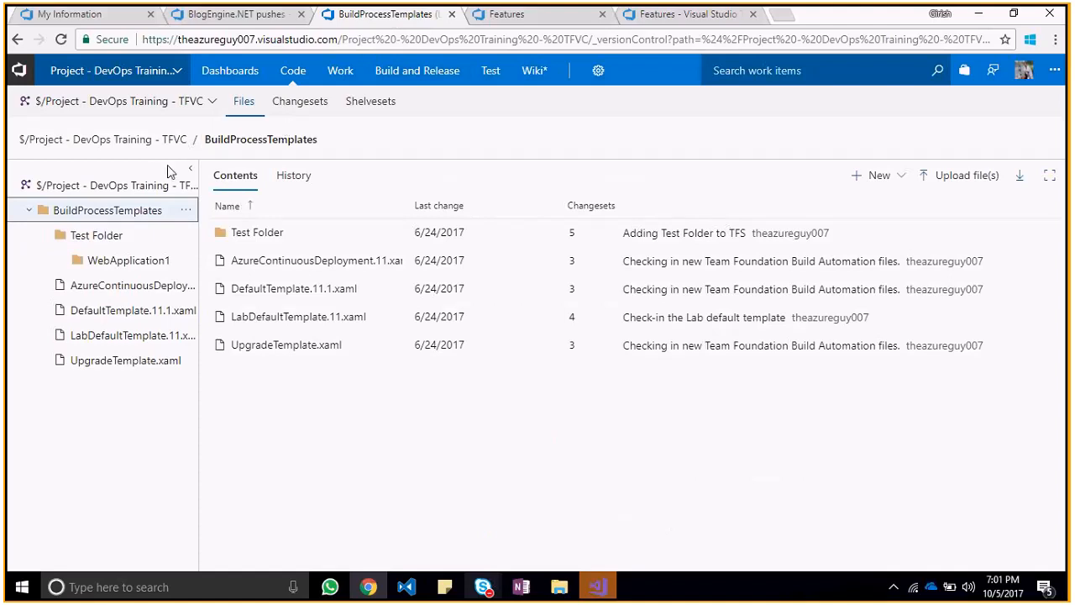
click(211, 102)
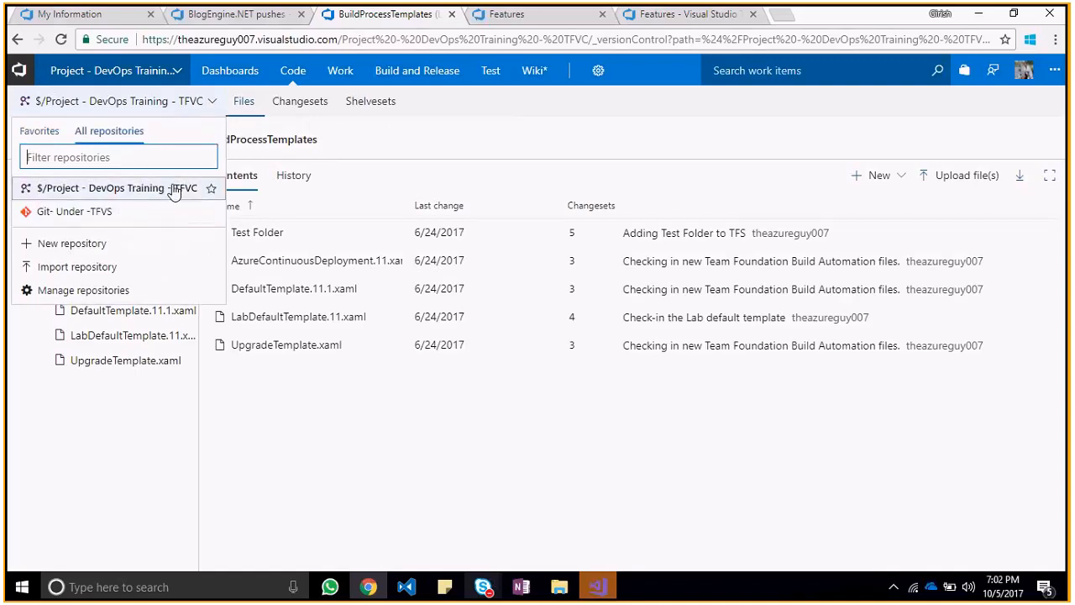
click(174, 191)
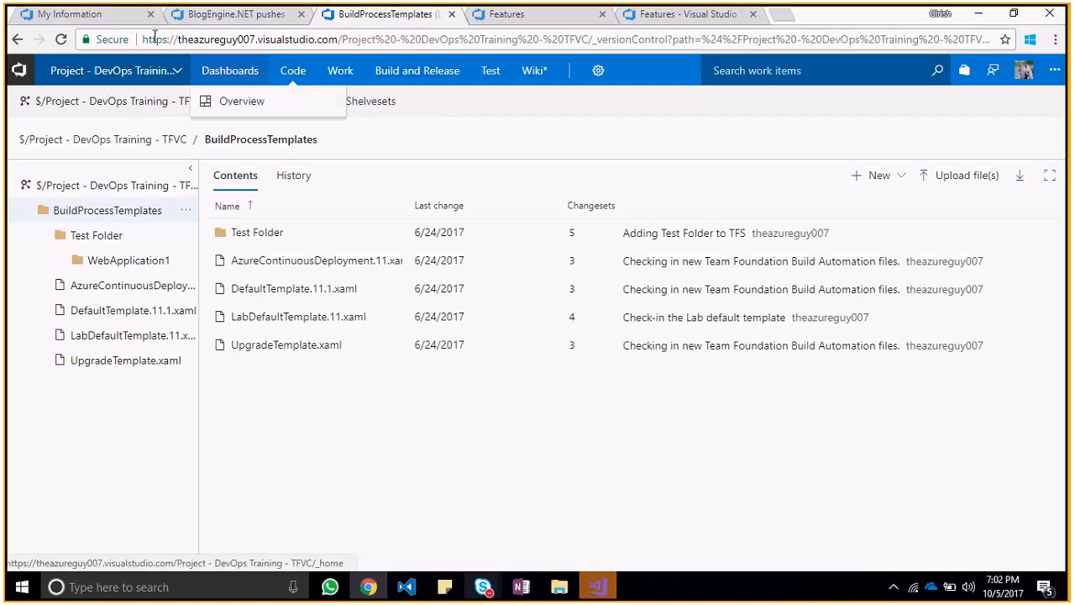
Step: Switch to the DevOps Training notes in OneNote and go to the Team Projects Collection section
key(alt+Tab)
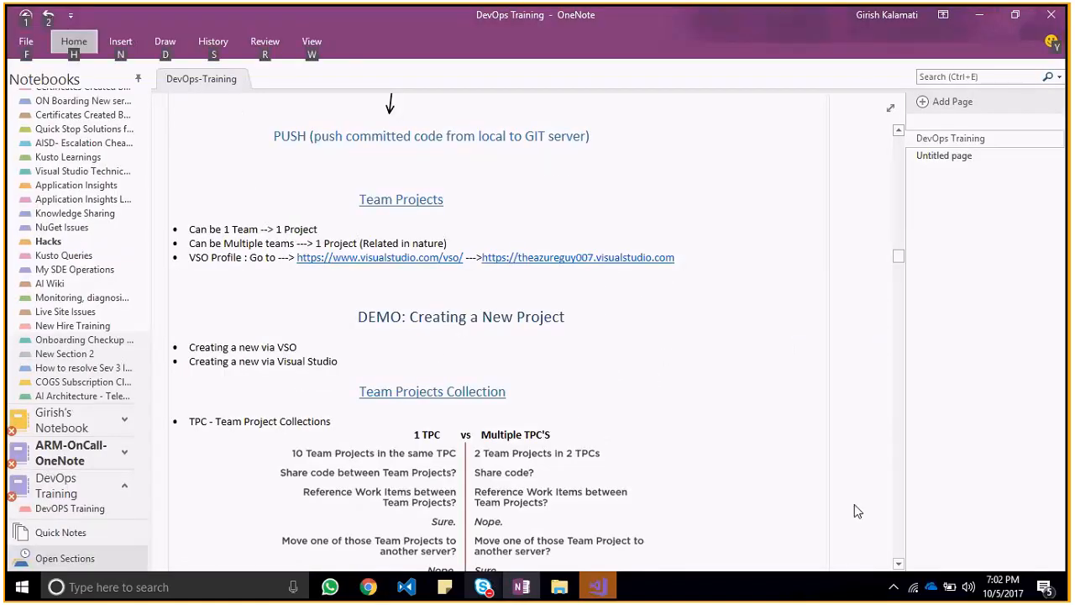
scroll(854, 509, down, 1)
scroll(854, 505, down, 2)
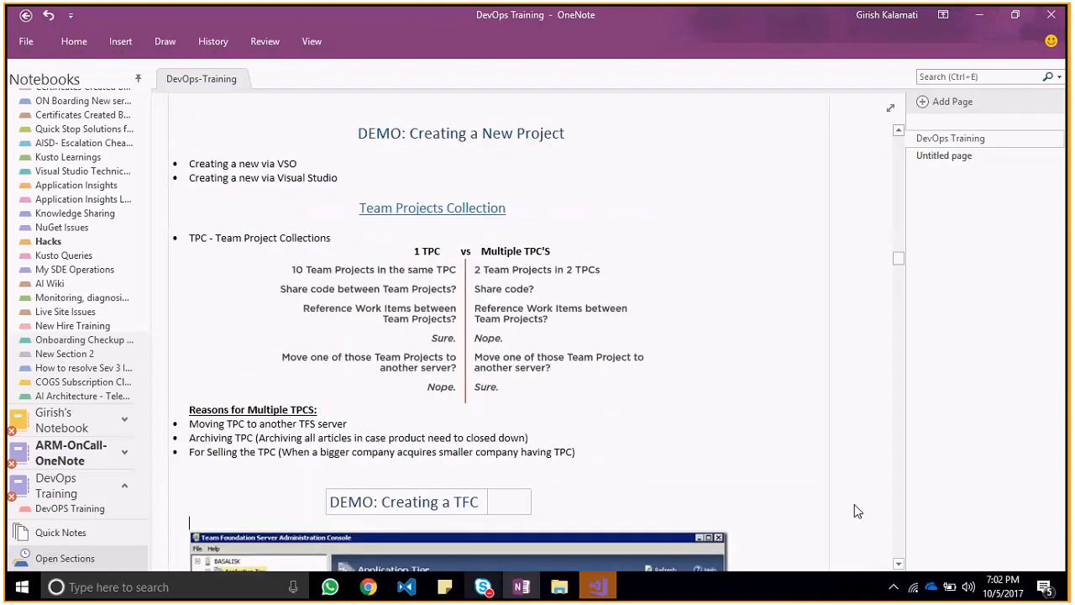
Step: Switch to Chrome and review the owned accounts and their team projects on the My Information page
key(alt+Tab)
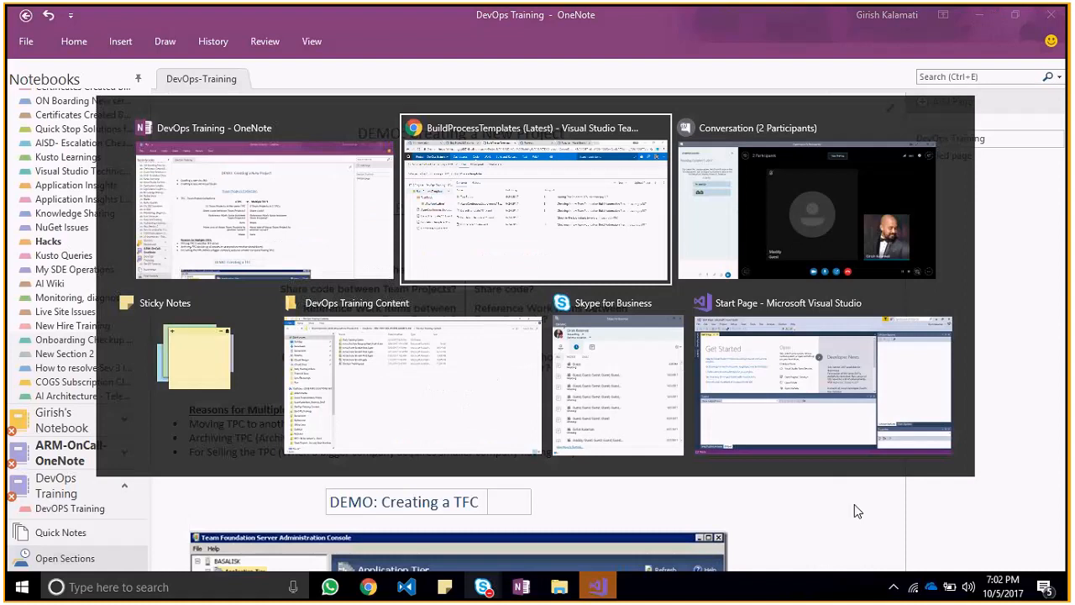
key(alt+Tab)
key(alt+Tab)
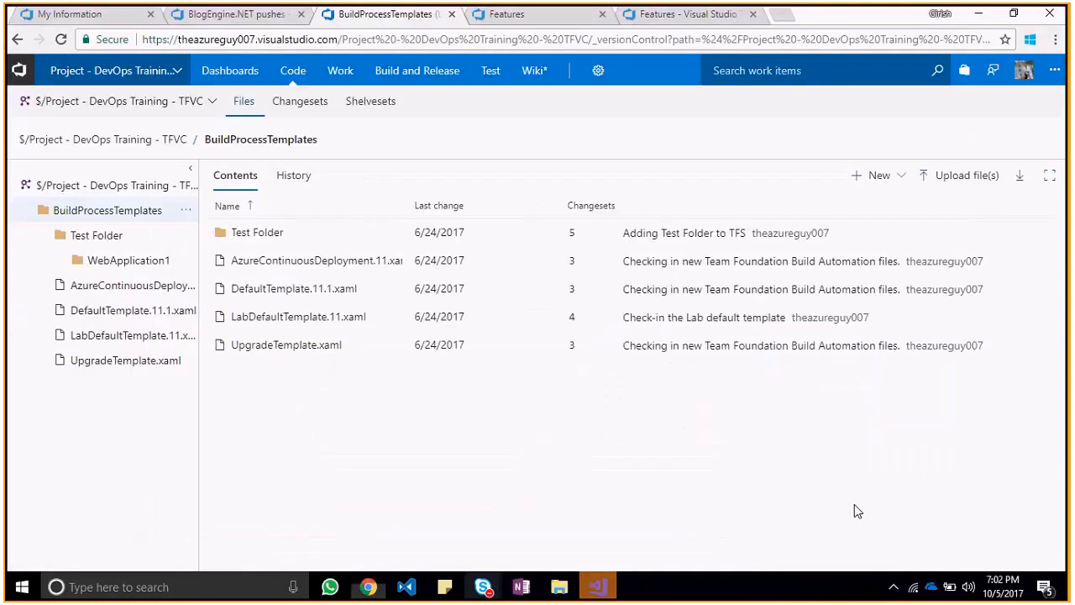
click(70, 13)
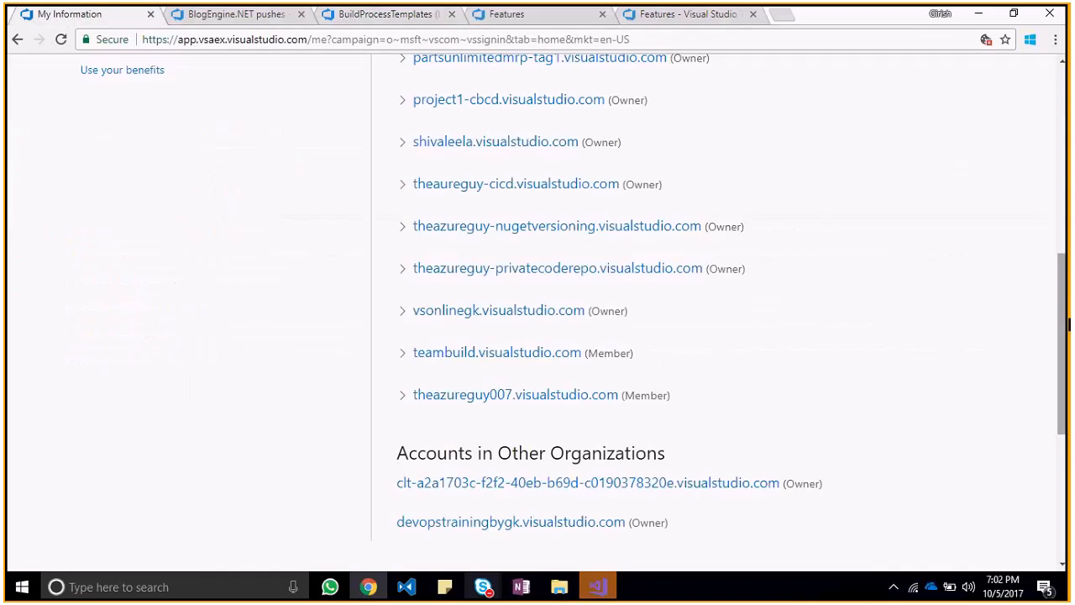
drag(1068, 324, 1057, 186)
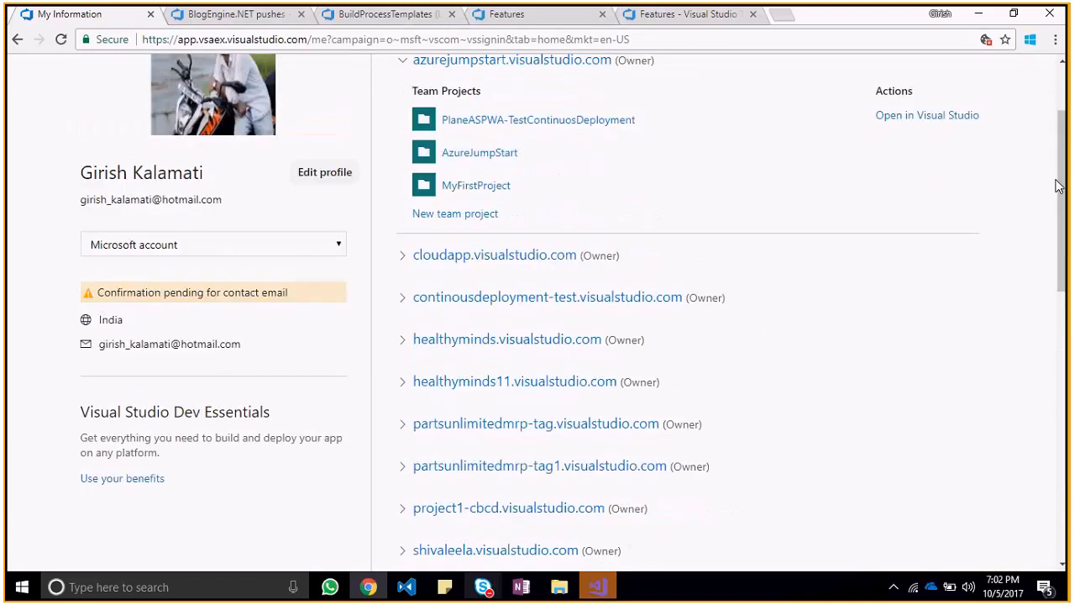
Step: Return to the OneNote notes and read the 1 TPC vs Multiple TPCs comparison and the reasons for multiple TPCs
key(alt+Tab)
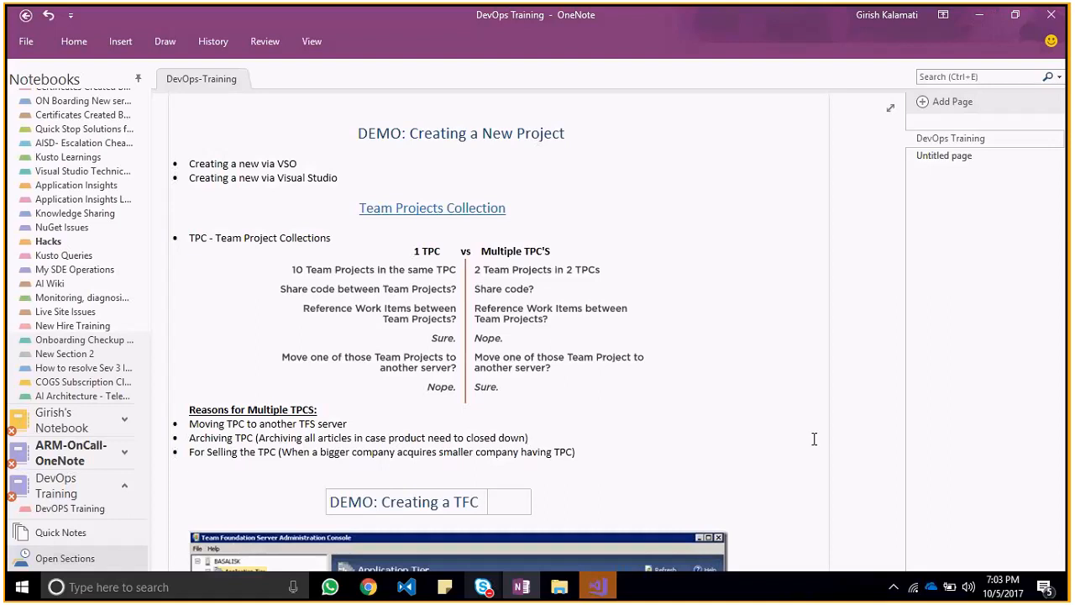
key(Down)
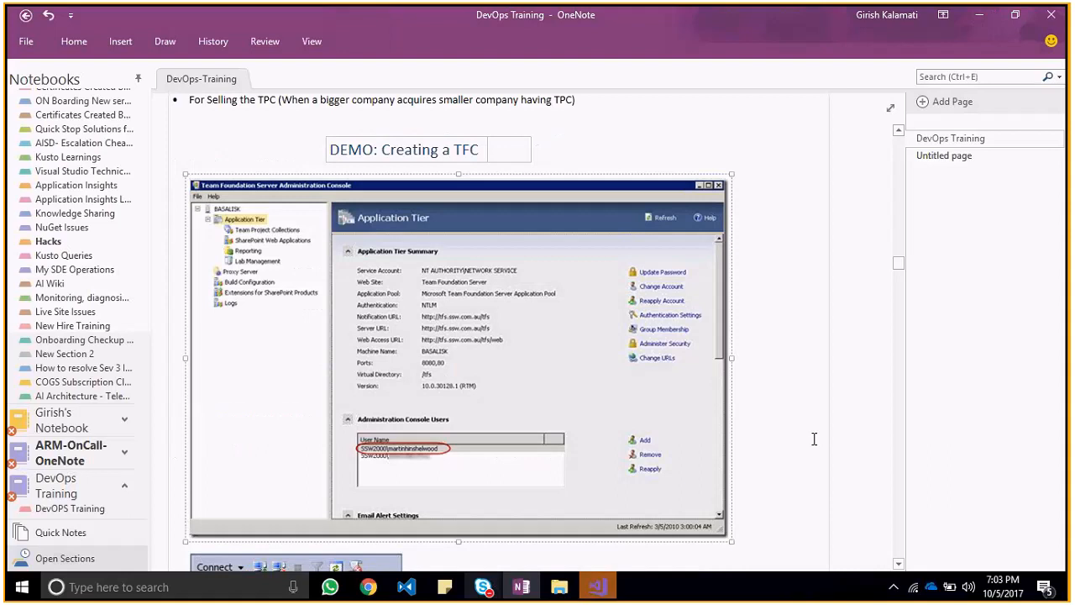
key(Up)
key(Up)
key(Up)
key(Up)
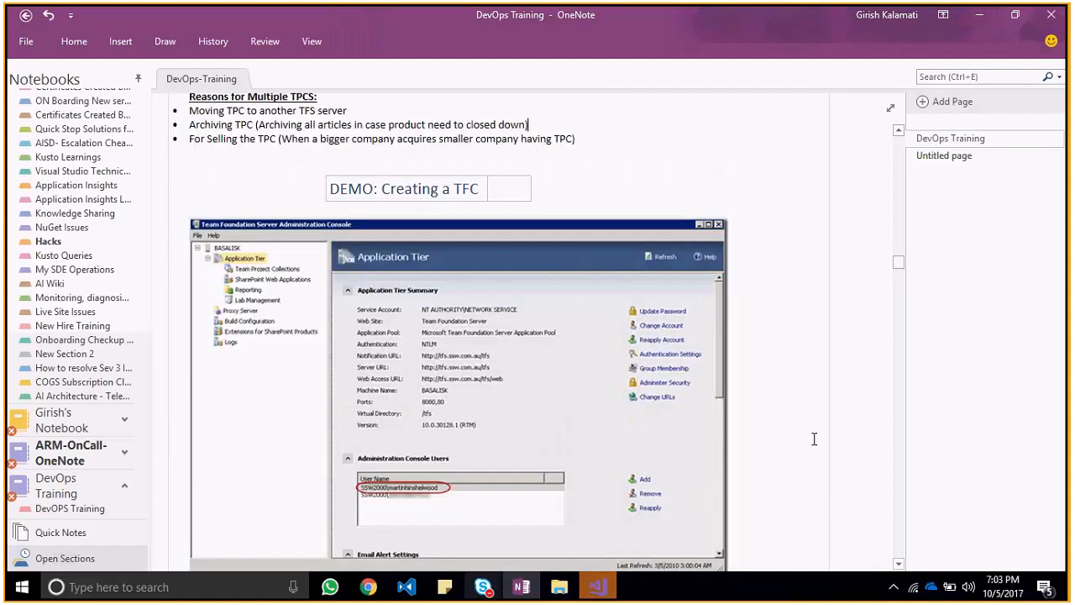
key(Up)
key(Up)
key(Up)
key(Down)
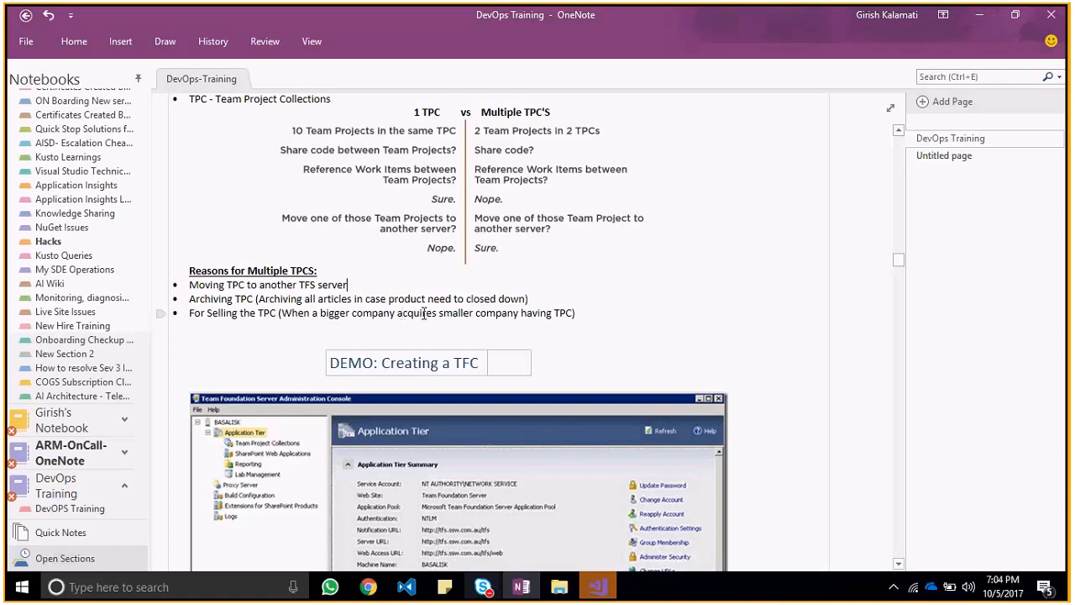
Step: Point out the archiving and selling reasons in the Reasons for Multiple TPCS list by selecting words in them
double_click(375, 299)
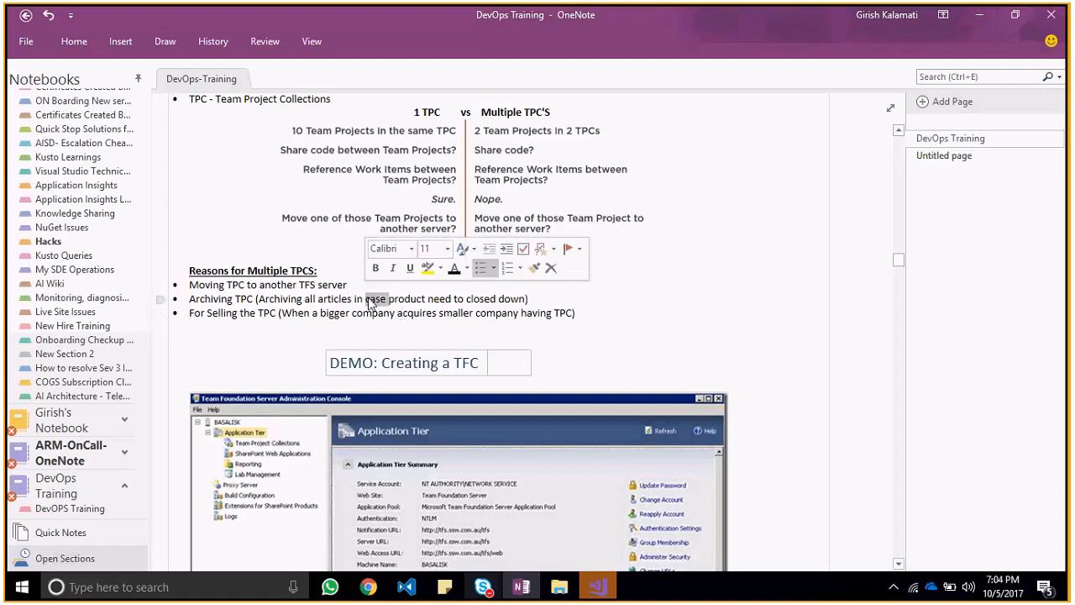
double_click(343, 301)
double_click(391, 312)
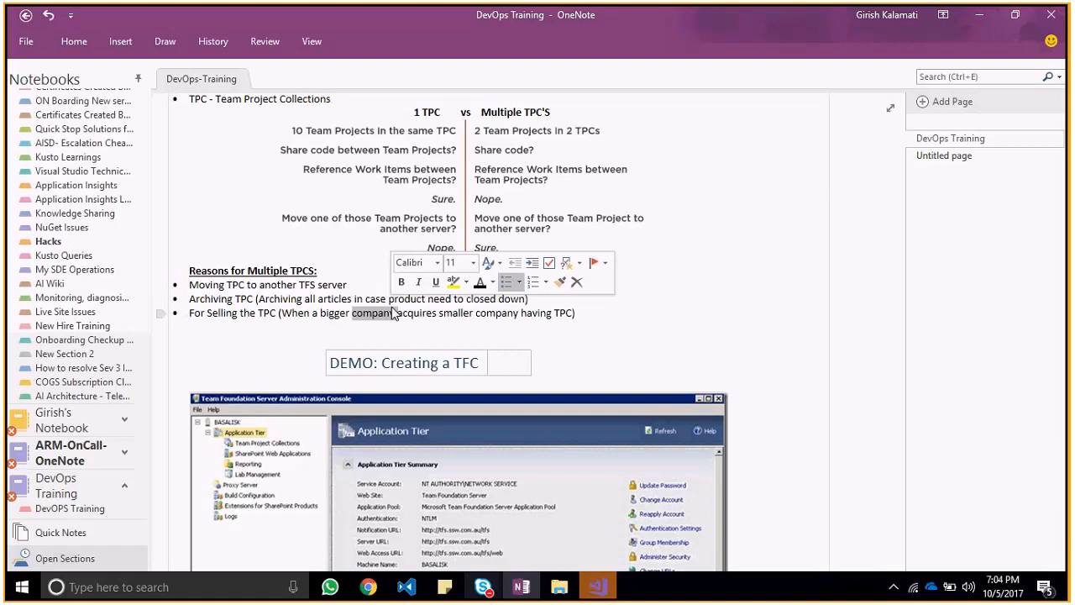
click(683, 345)
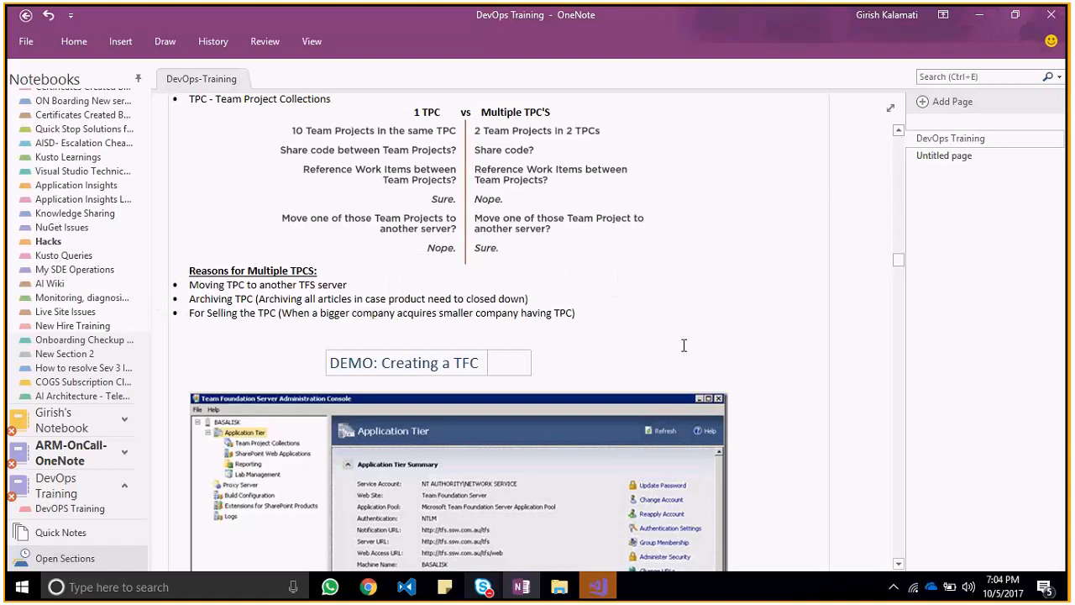
Step: Examine the Team Foundation Server Administration Console screenshot under the Creating a TFC demo heading
scroll(684, 345, down, 3)
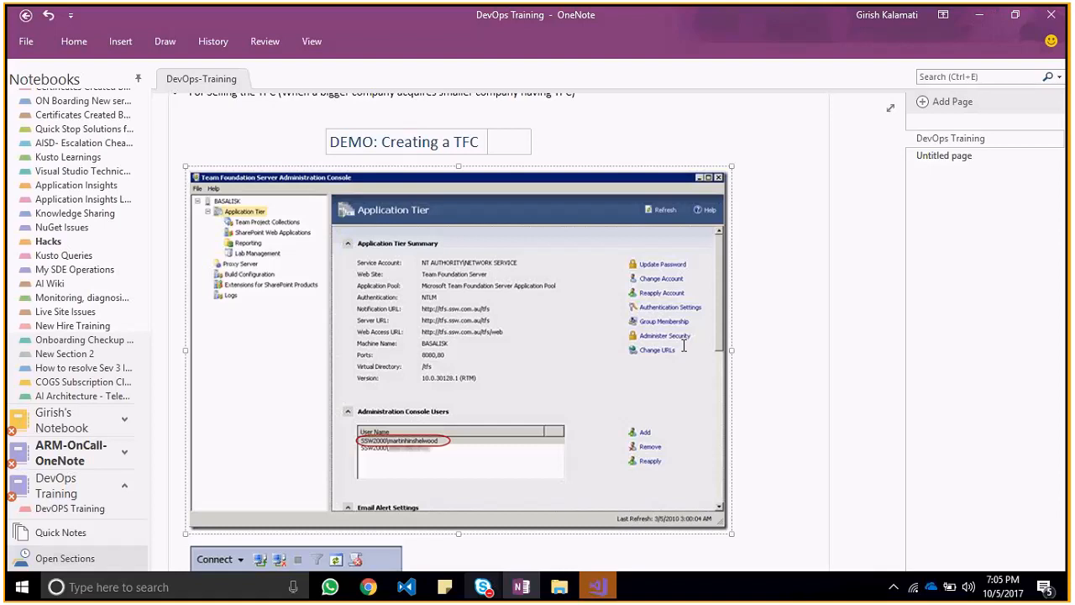
key(Up)
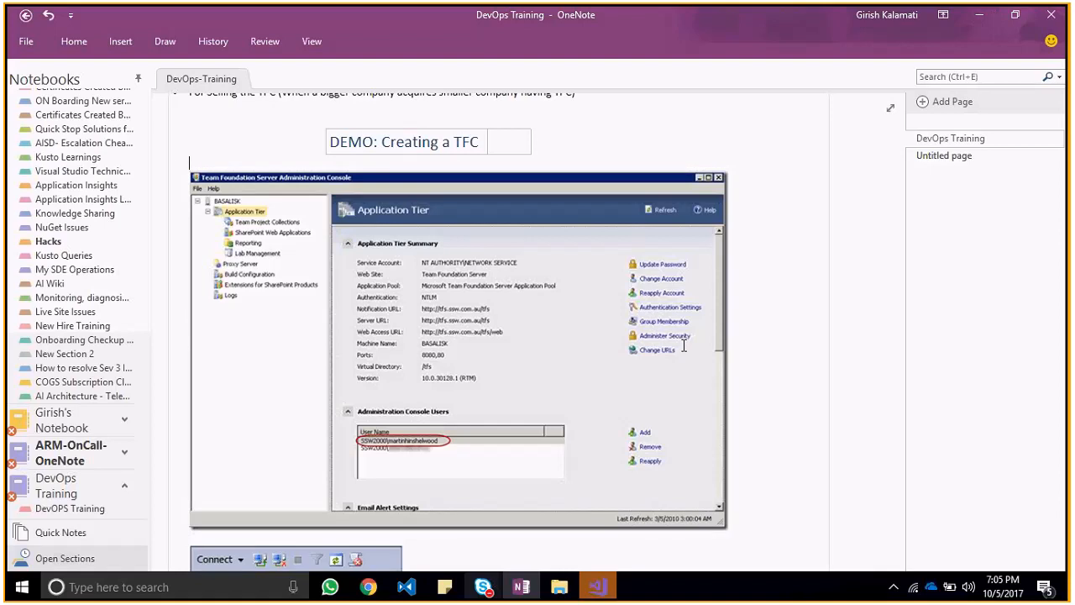
key(Left)
key(Left)
key(Left)
key(Left)
key(Left)
key(Left)
key(Left)
key(Left)
key(Left)
key(Left)
key(Left)
key(Left)
key(Left)
key(Left)
key(Left)
key(Left)
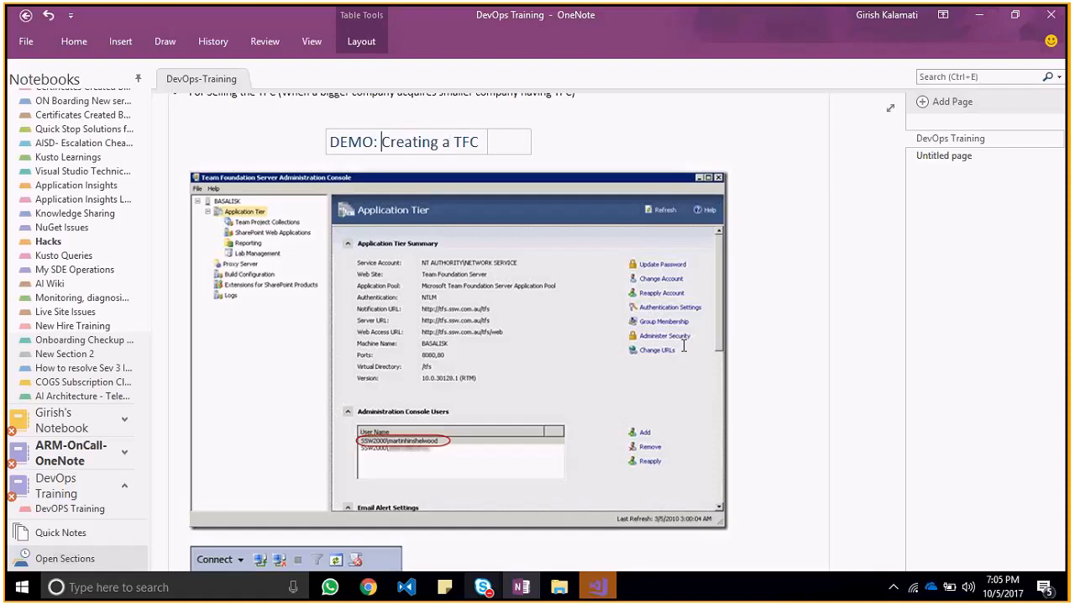
Step: Examine the SQL Server screenshot of backing up the Tfs_TestProjects database, below the administration console image
click(899, 564)
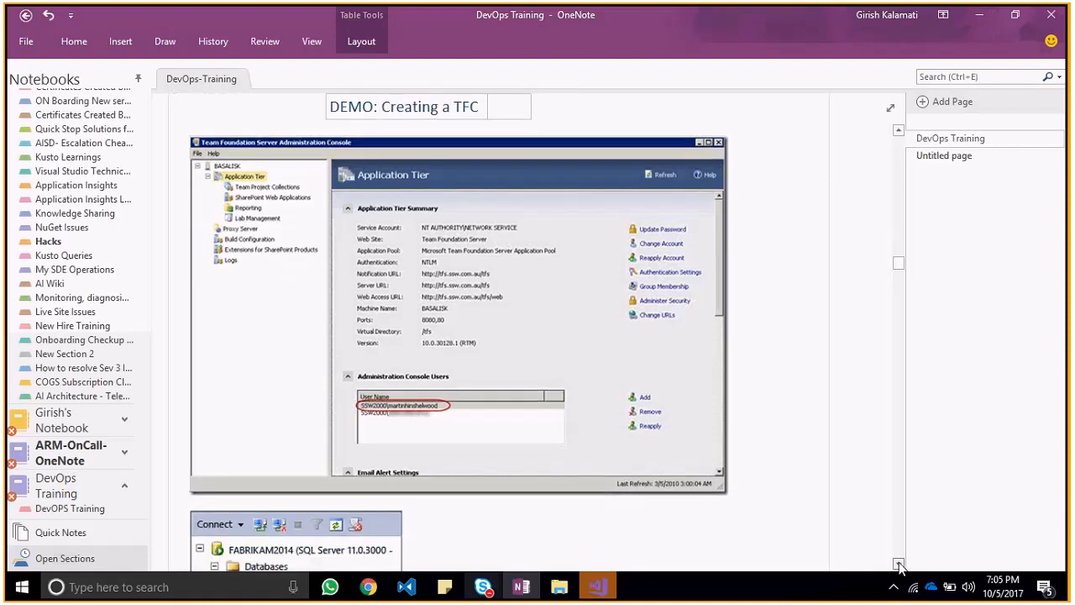
click(899, 564)
click(899, 564)
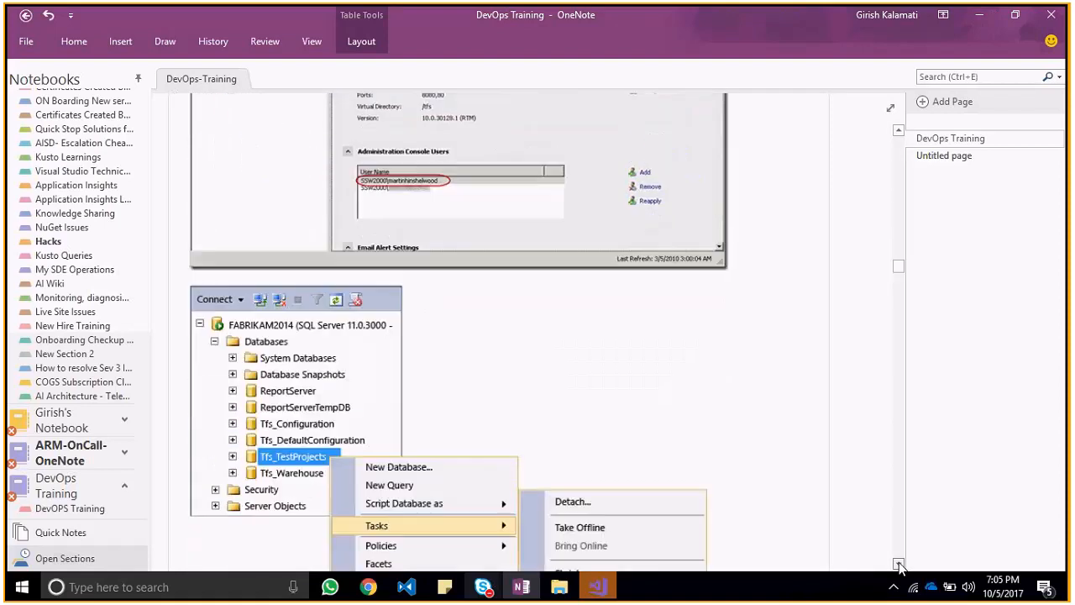
click(899, 564)
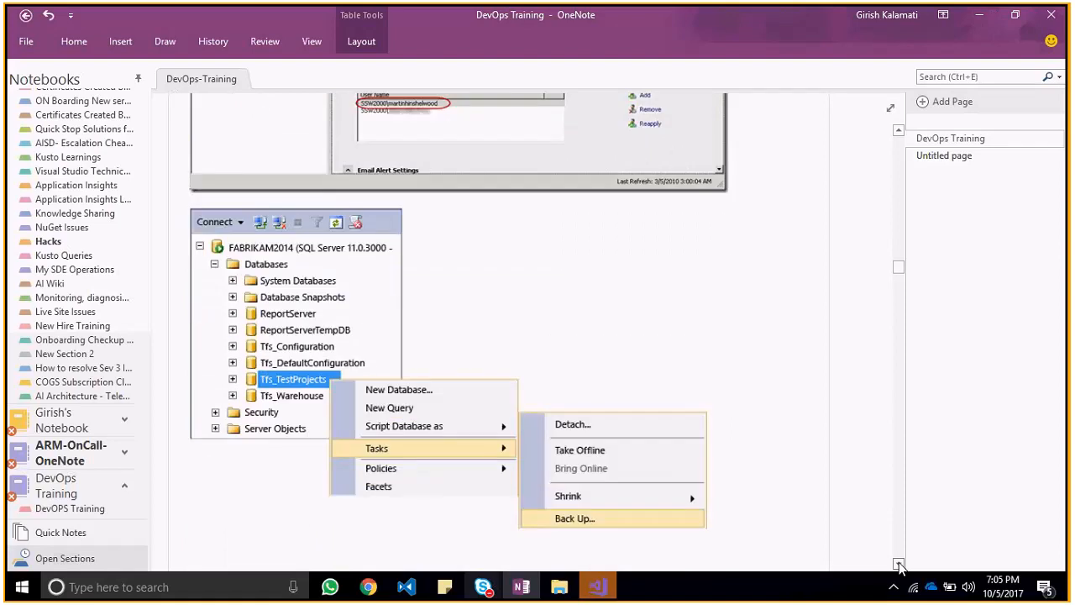
click(898, 564)
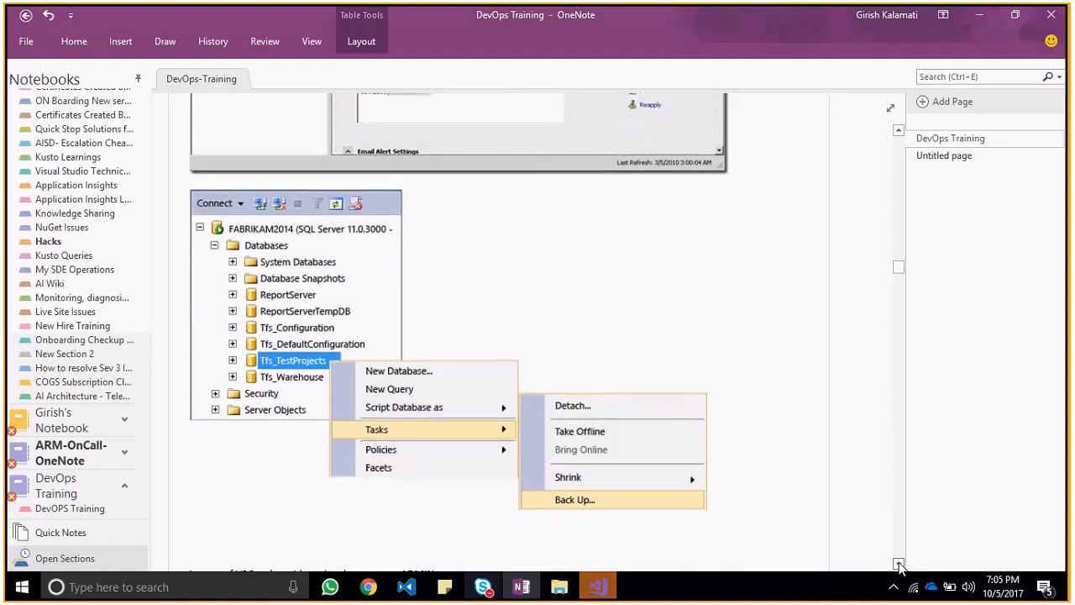
click(898, 564)
click(899, 564)
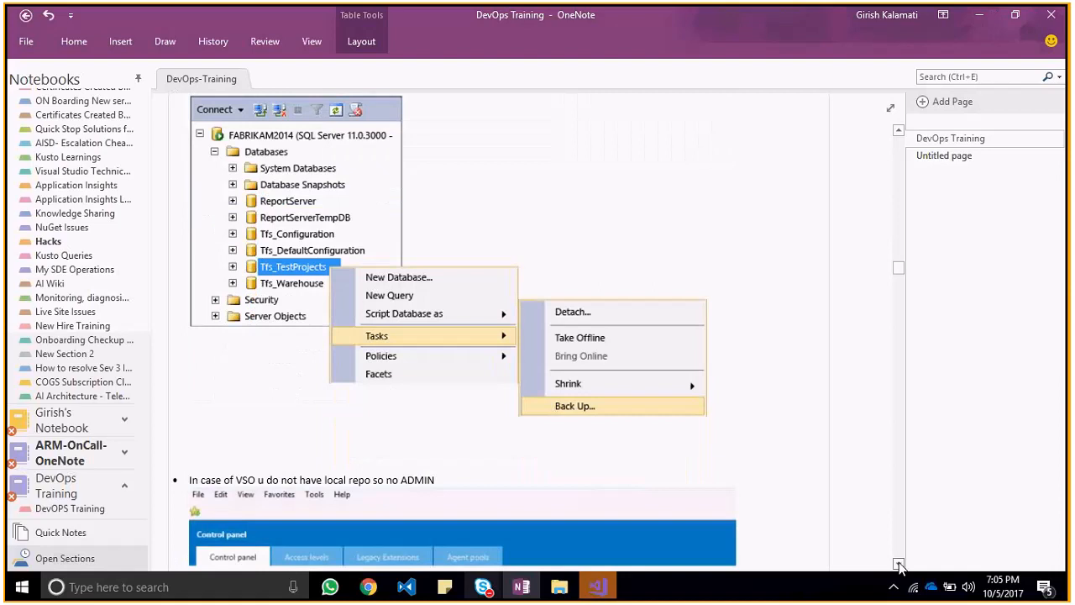
Step: Read the note on VSO having no local repo or admin, with its Administer your server control panel screenshot
click(899, 564)
click(899, 564)
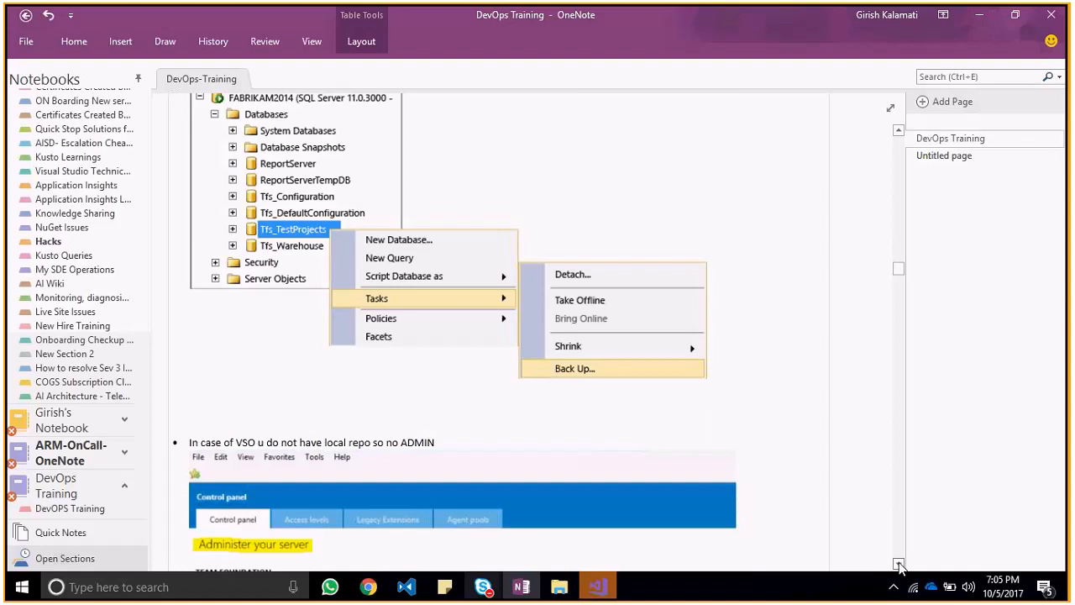
click(899, 565)
click(899, 565)
click(899, 565)
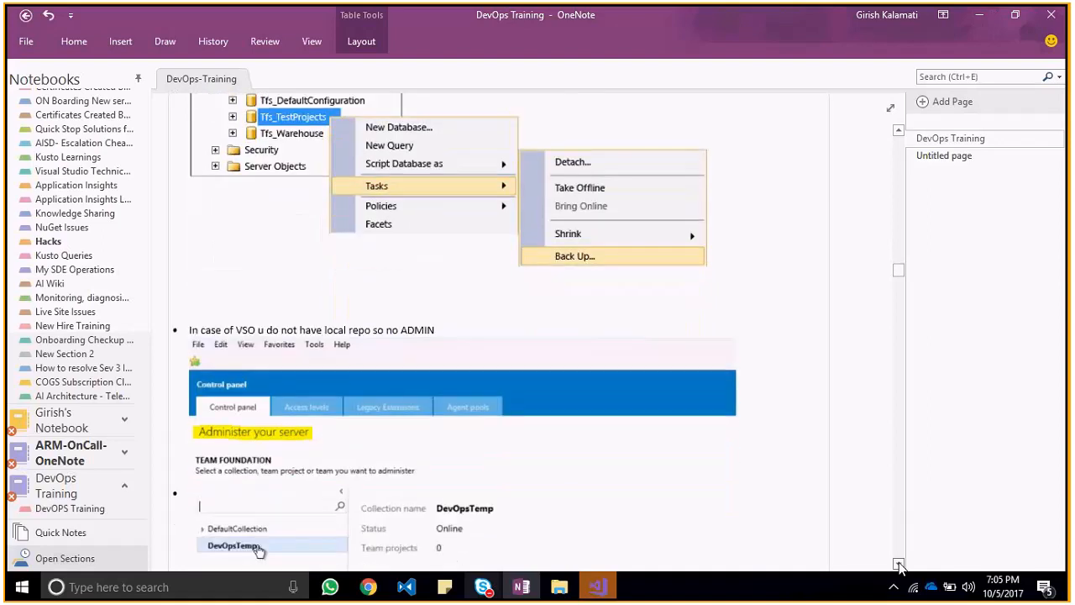
click(899, 565)
click(898, 564)
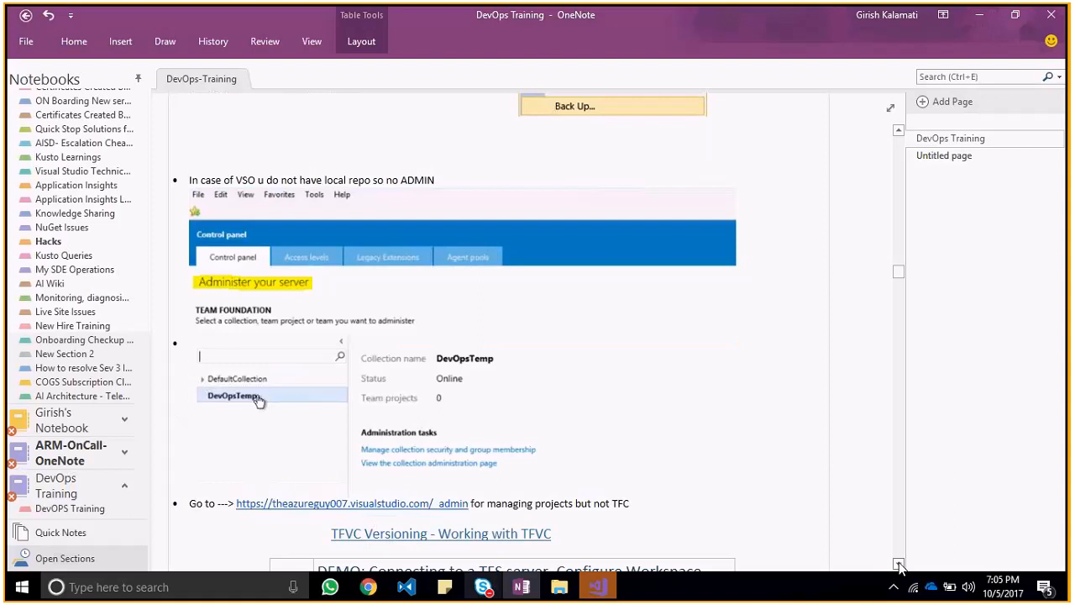
click(899, 565)
click(898, 565)
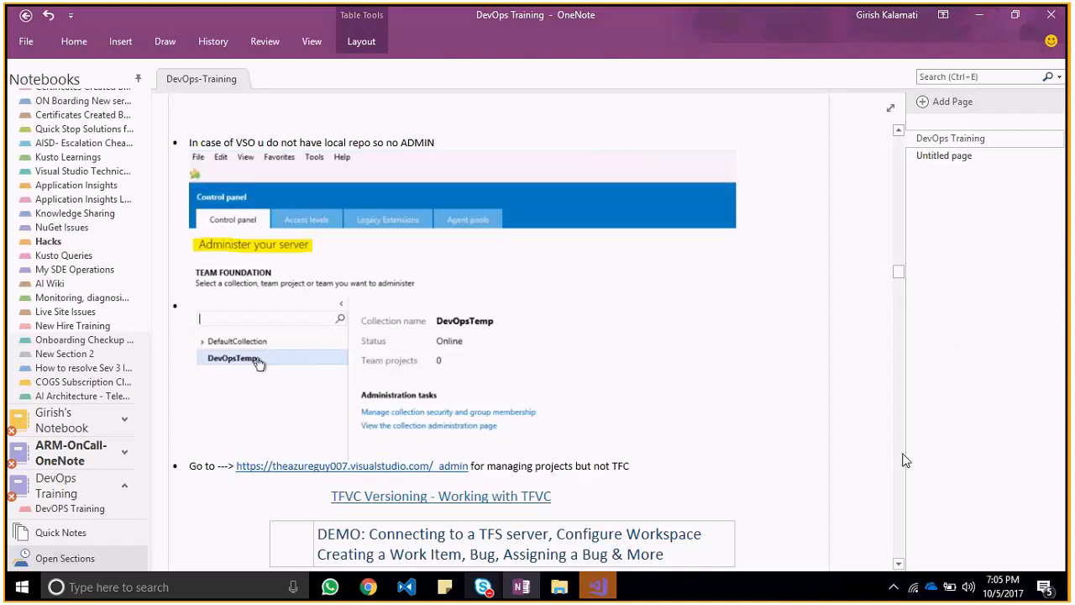
Step: Read on to the TFVC Versioning section and view the Connect to TFS server screenshot under its demo heading
click(897, 133)
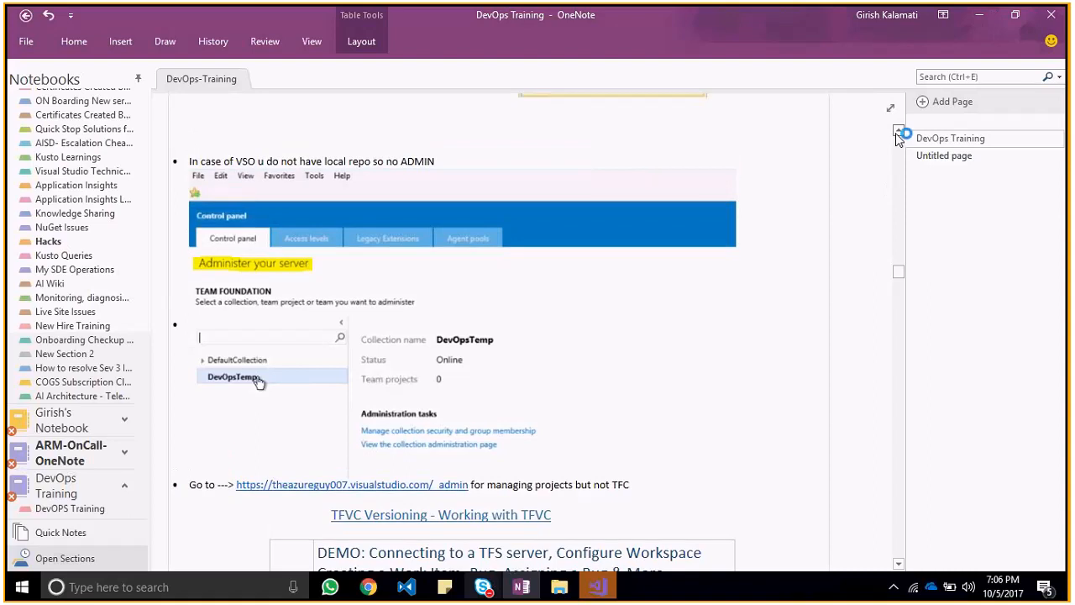
click(898, 293)
click(898, 563)
click(898, 564)
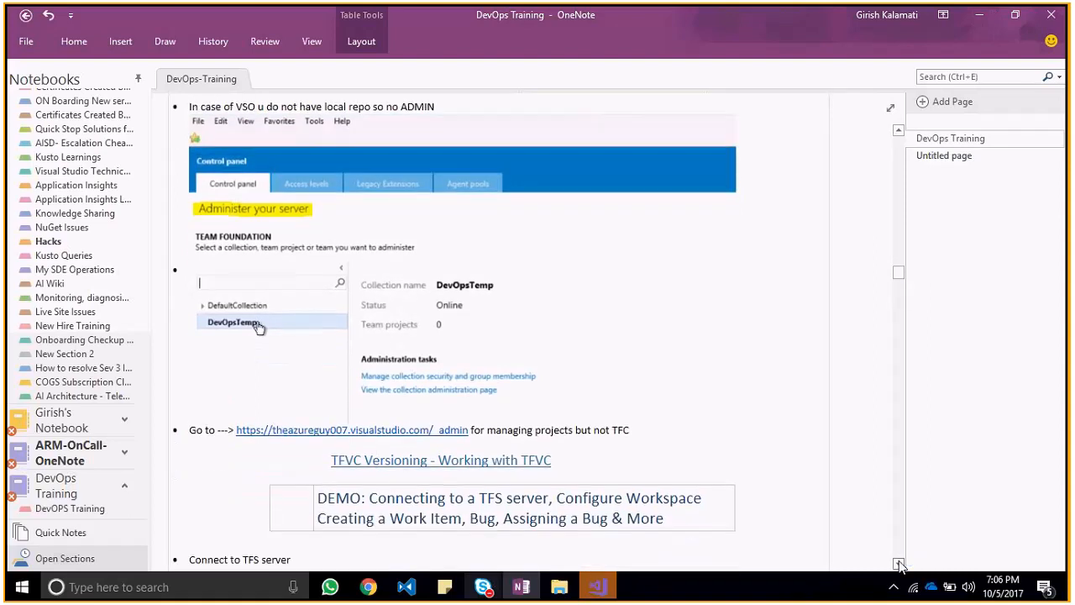
click(898, 563)
click(898, 564)
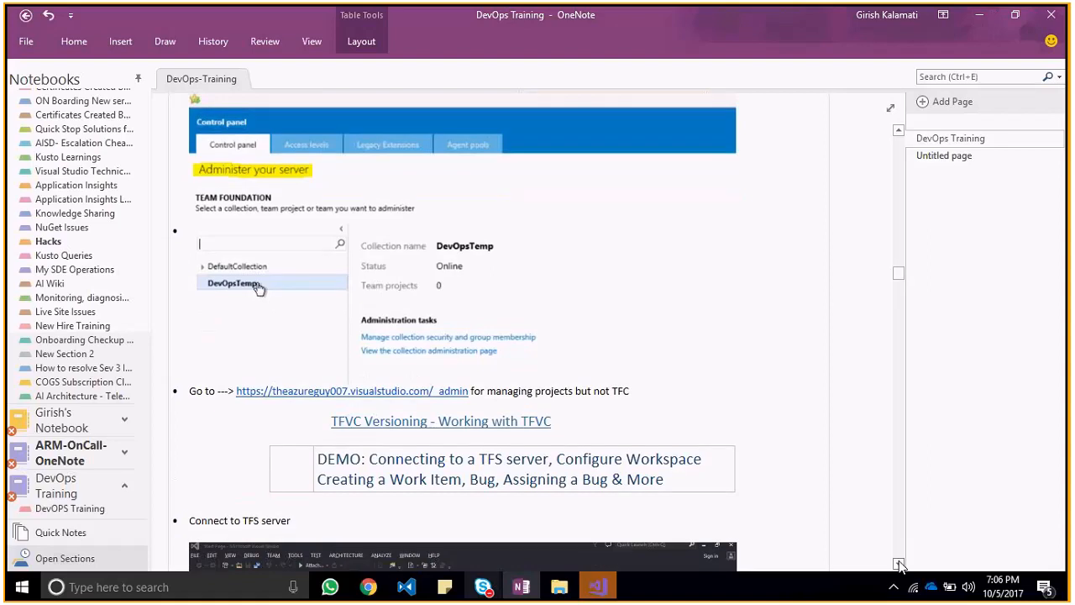
click(898, 564)
click(898, 564)
click(898, 564)
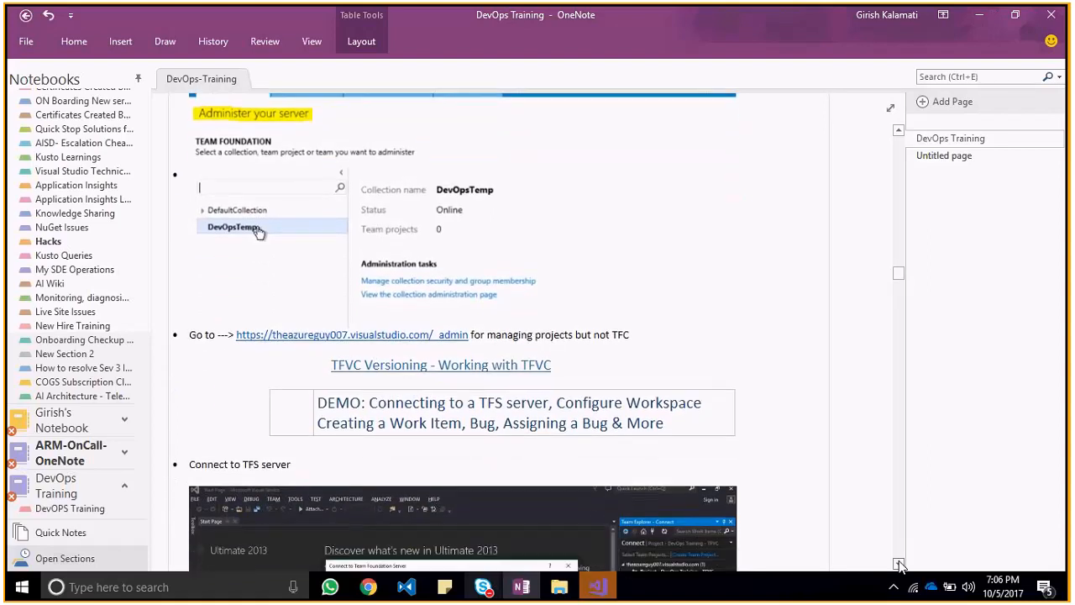
click(898, 563)
click(897, 564)
click(898, 564)
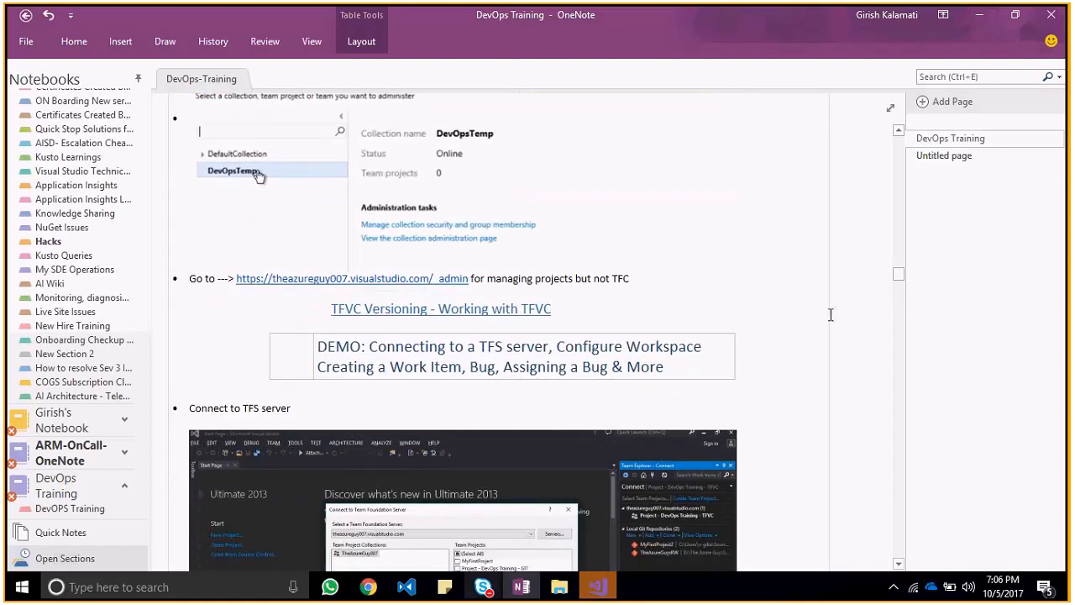
click(899, 566)
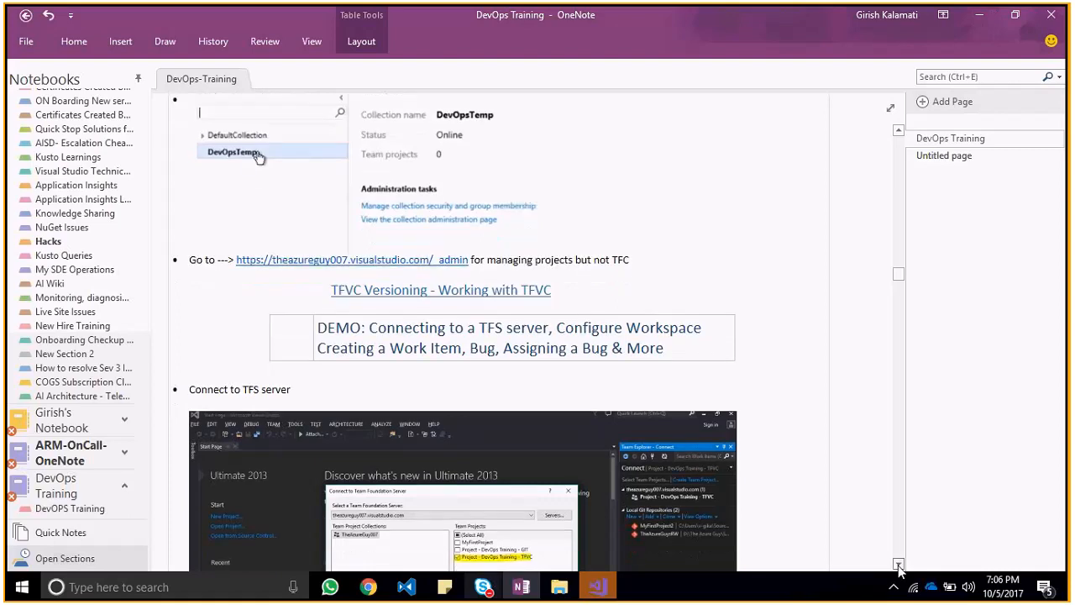
click(899, 566)
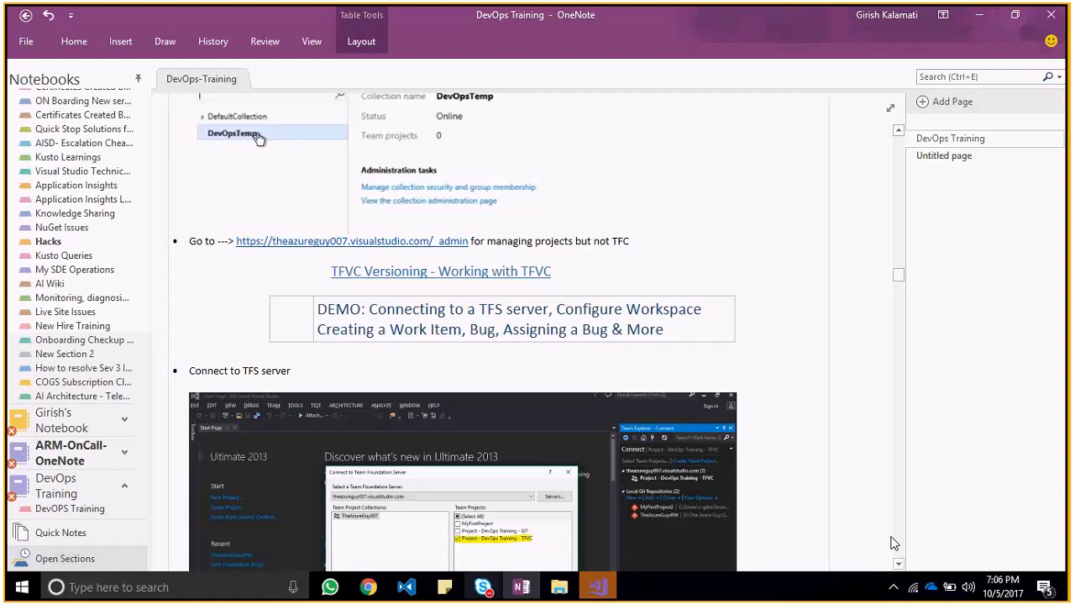
Step: Examine the Connect to TFS server screenshot and the Configure Workspace screenshot below it in the TFVC versioning notes
scroll(895, 555, down, 3)
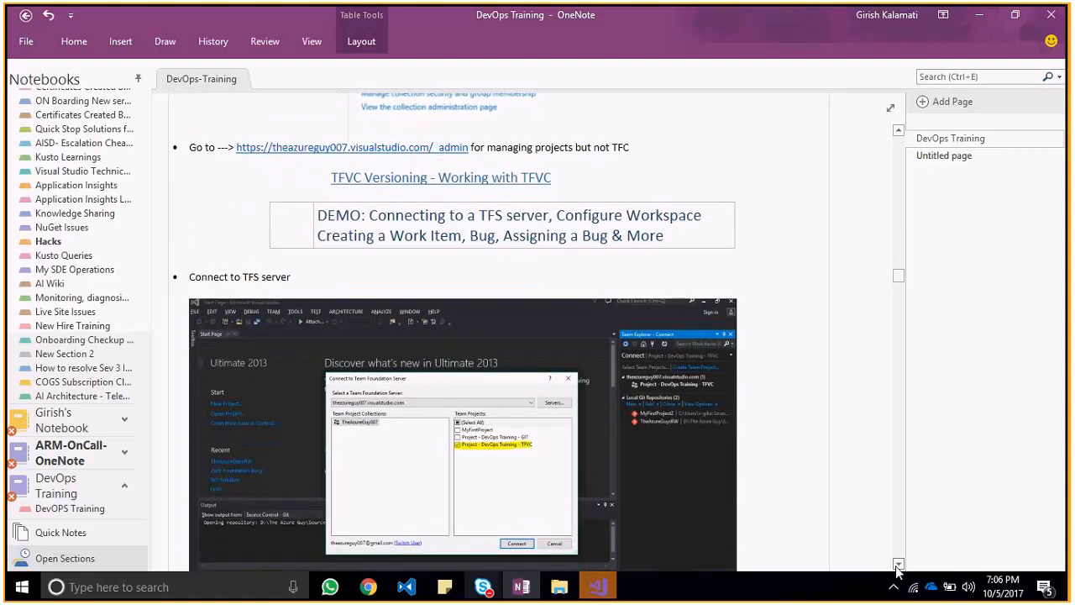
click(898, 564)
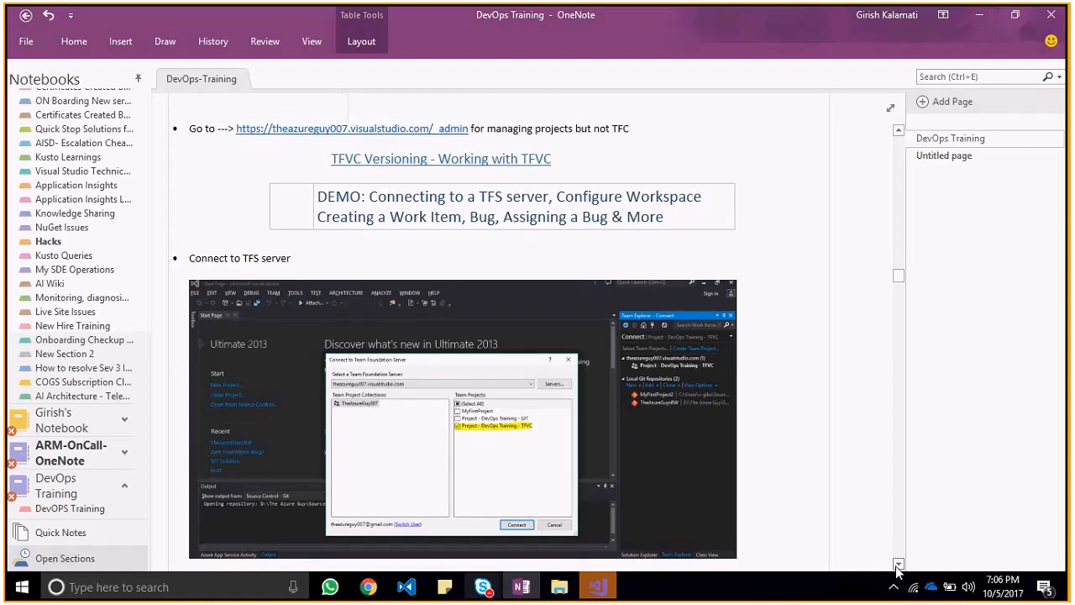
click(898, 564)
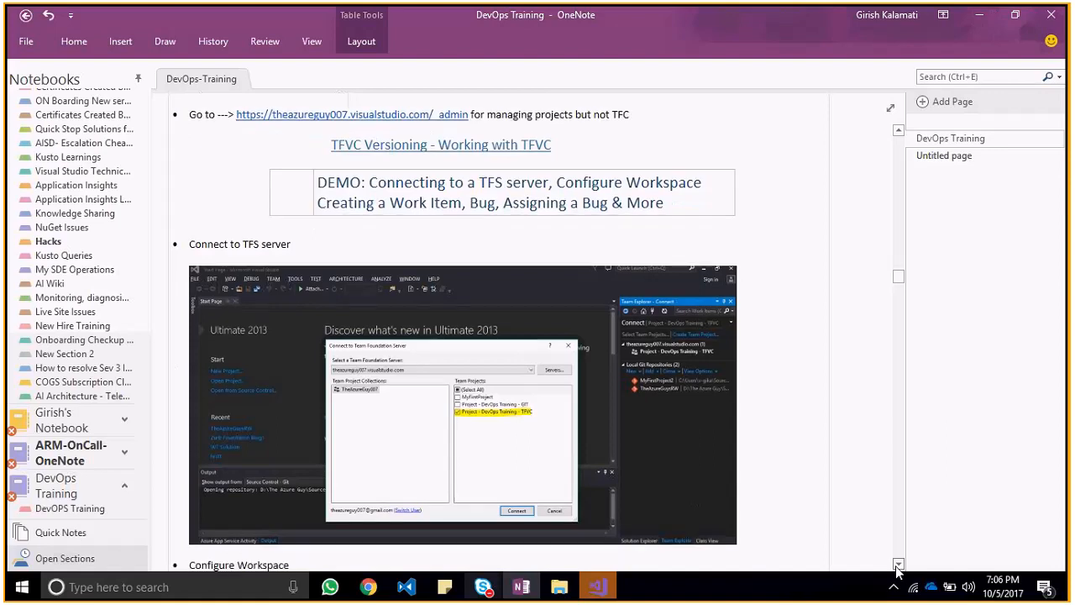
click(898, 565)
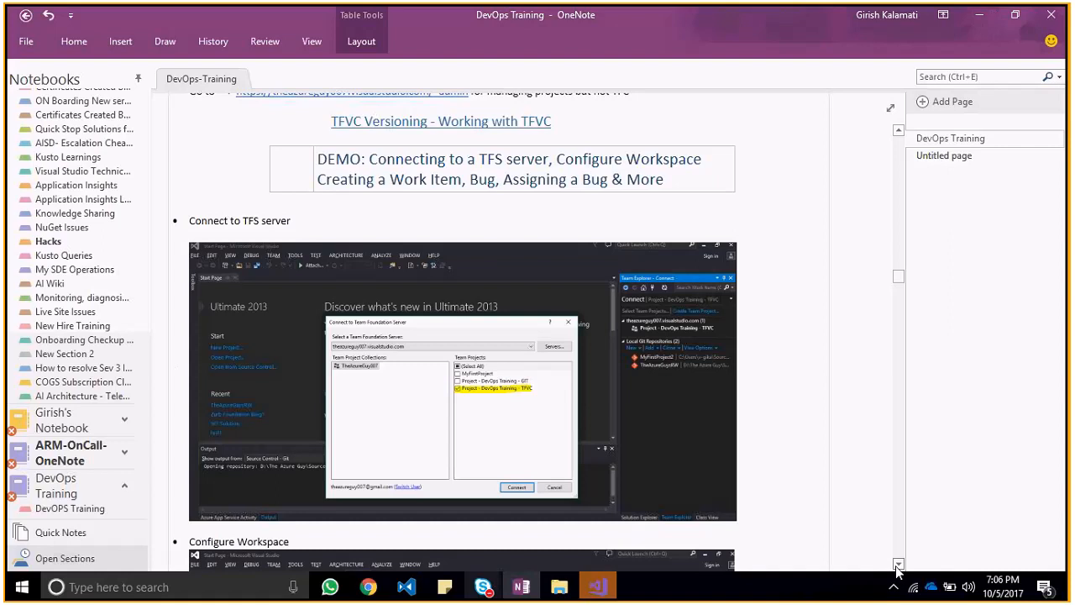
click(898, 567)
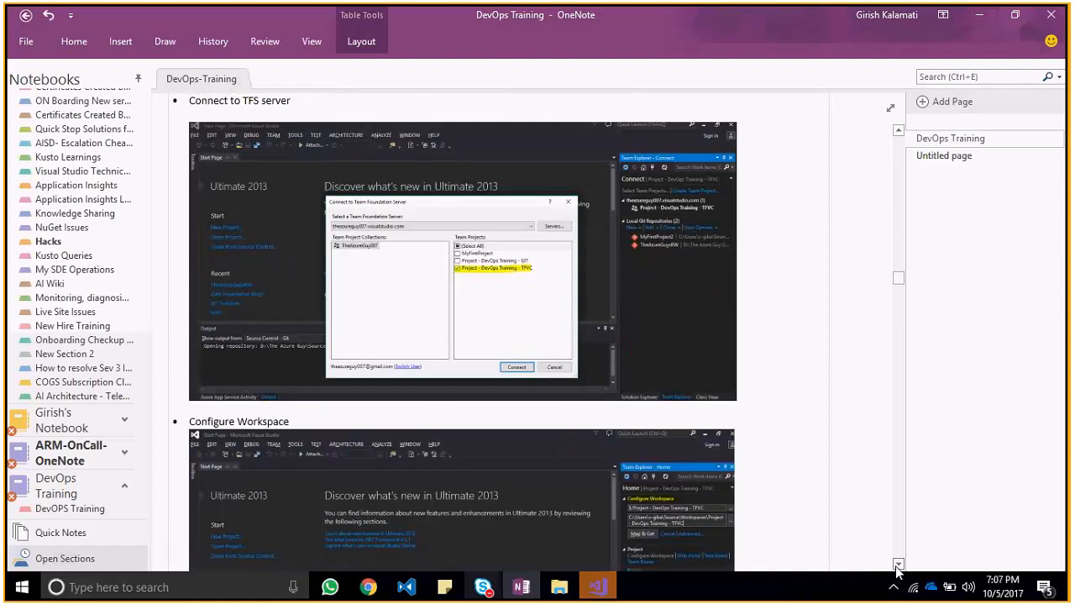
click(897, 567)
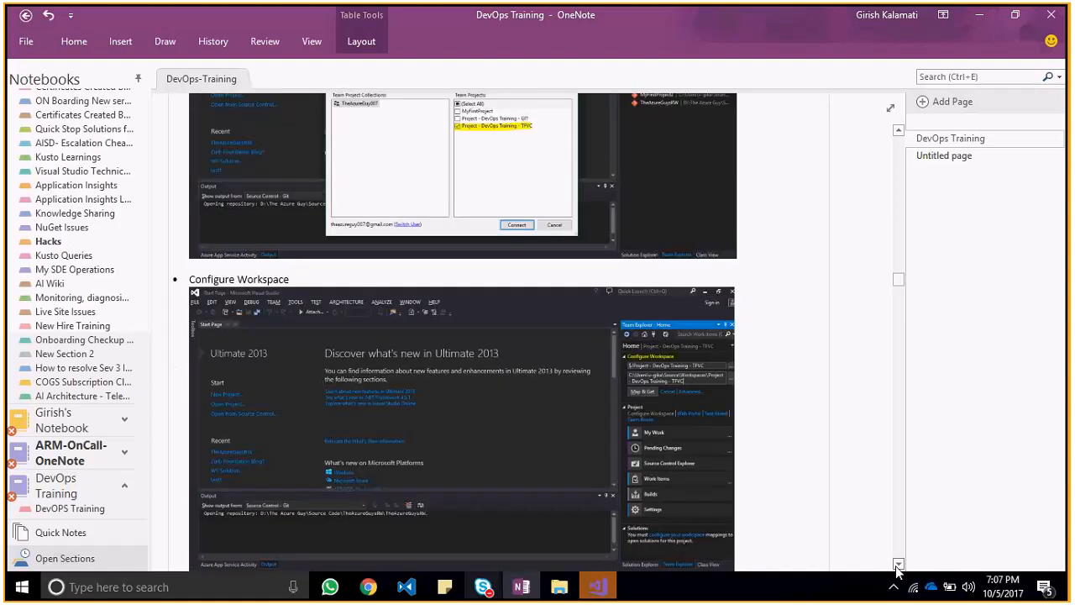
click(898, 131)
click(898, 131)
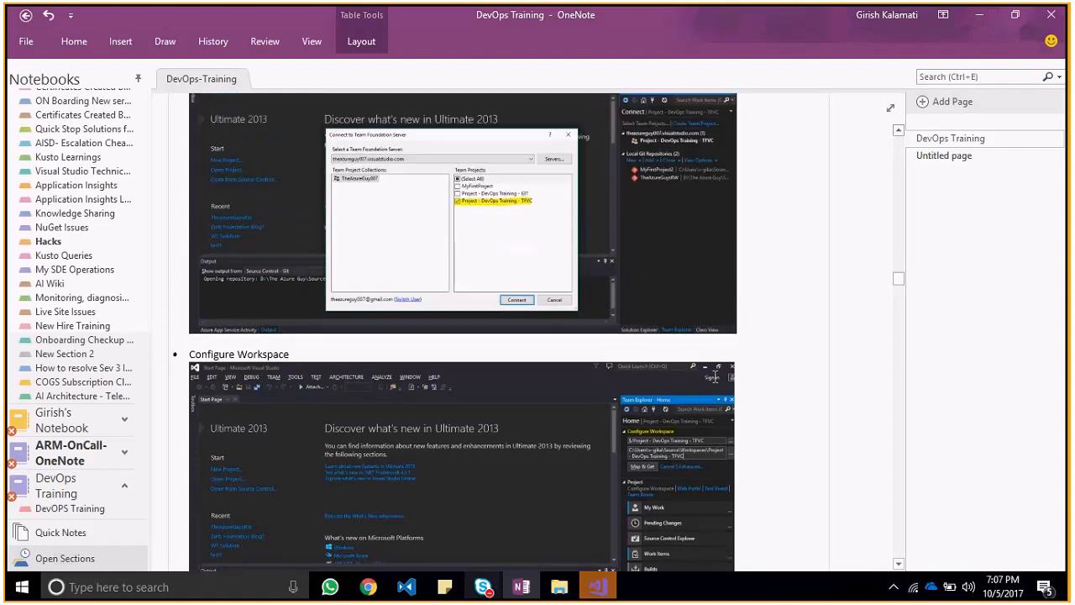
Step: Switch to Visual Studio, shrink the Output pane and cancel Team Explorer's connection to theaureguy-cicd.visualstudio.com
key(alt+Tab)
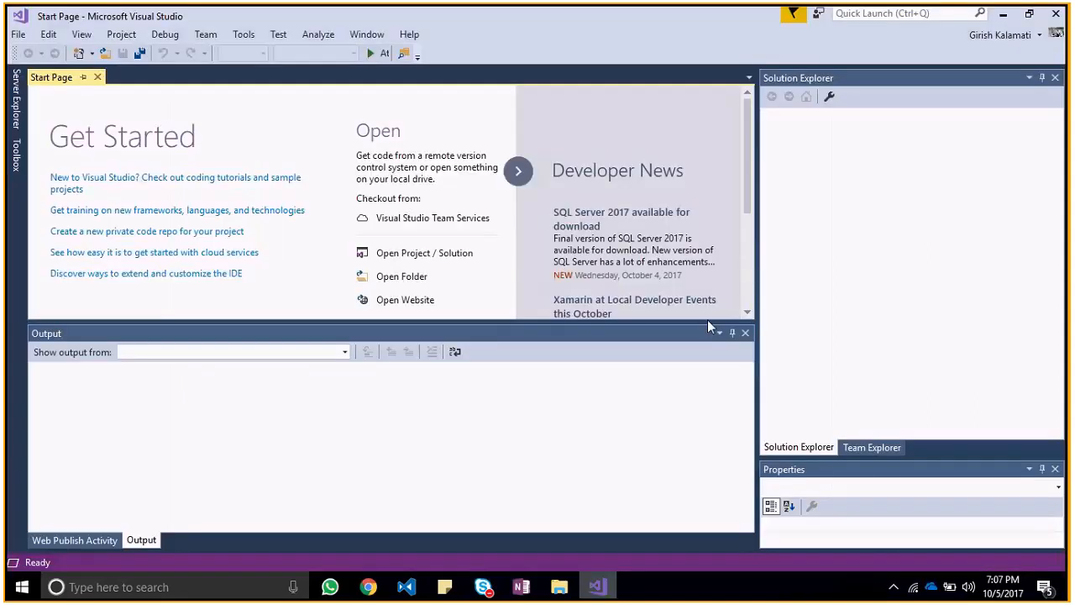
drag(706, 326, 704, 422)
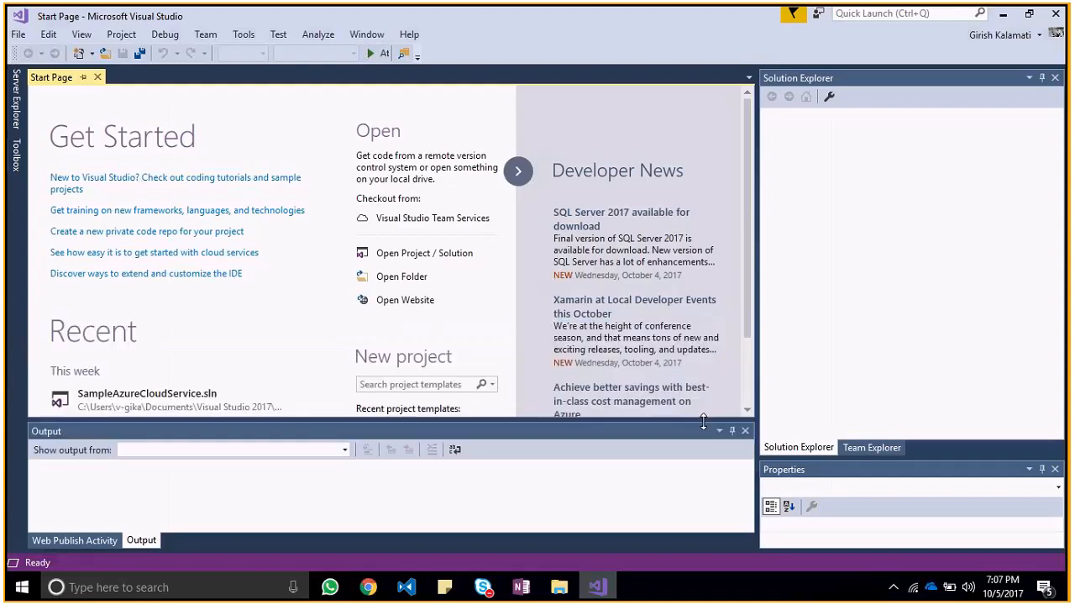
click(875, 448)
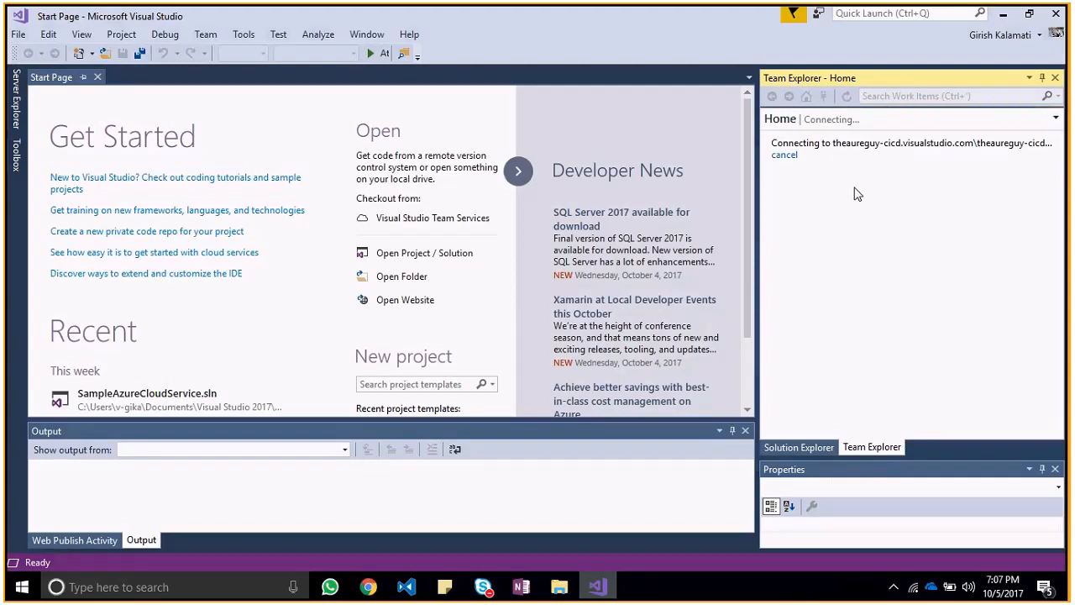
click(788, 156)
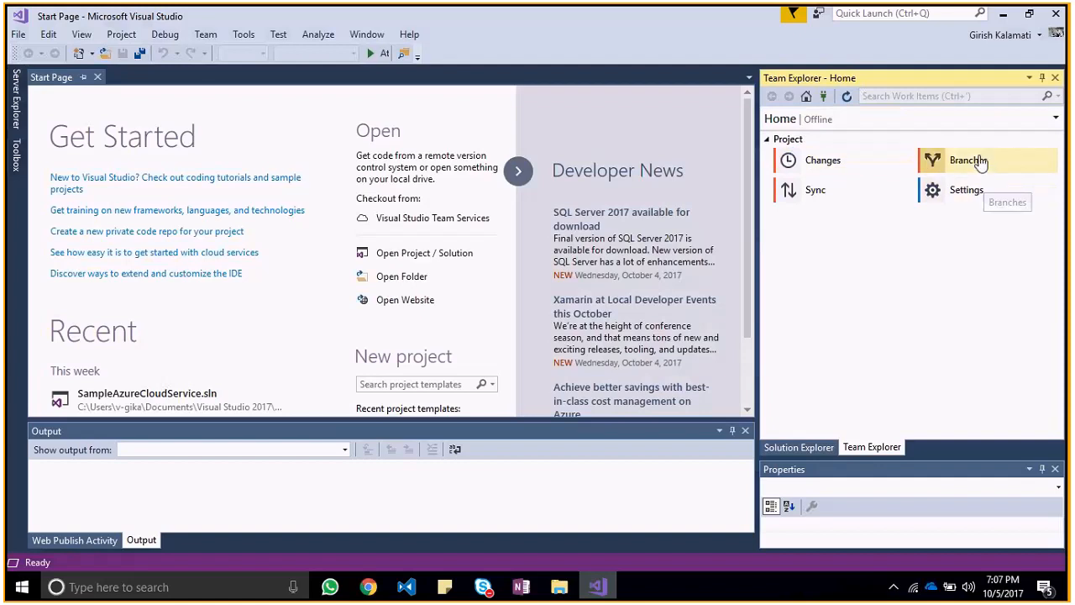
Step: Show Team Explorer's list of connections and open the Connect to a Project dialog
click(847, 97)
mouse_move(1053, 231)
mouse_down()
mouse_move(1060, 409)
mouse_move(1060, 225)
mouse_up()
click(823, 145)
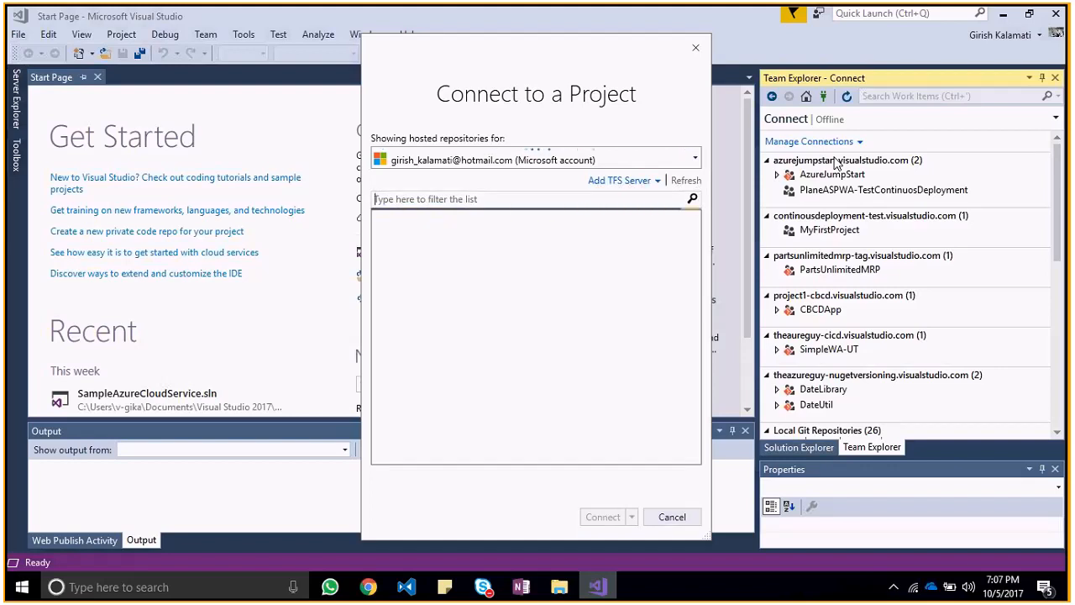
Step: Switch to Chrome and review the Team Services accounts list, highlighting the Member role beside theazureguy007.visualstudio.com
key(alt+Tab)
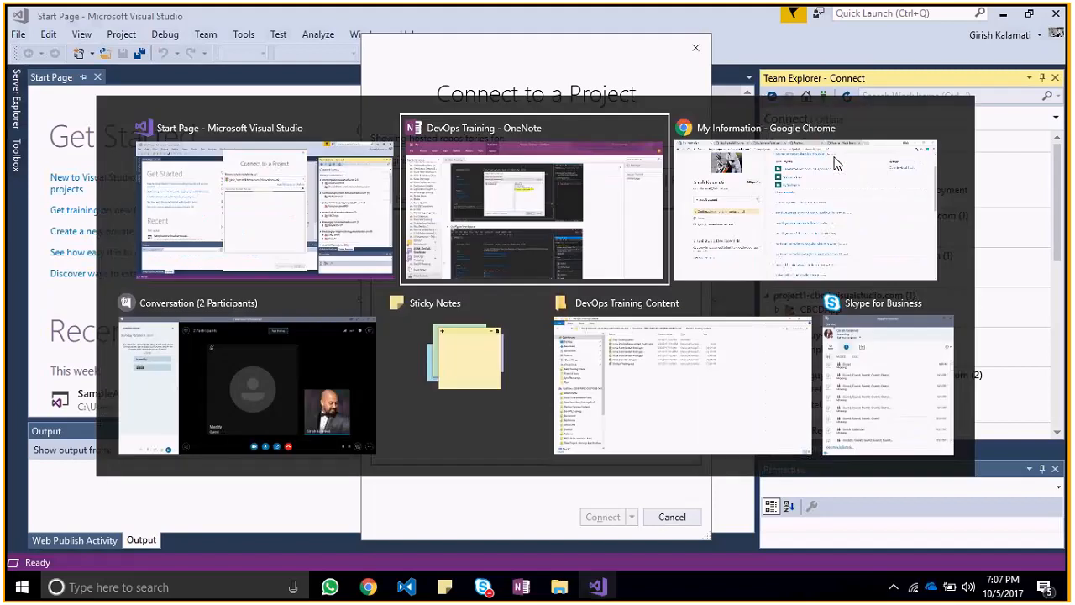
key(alt+Tab)
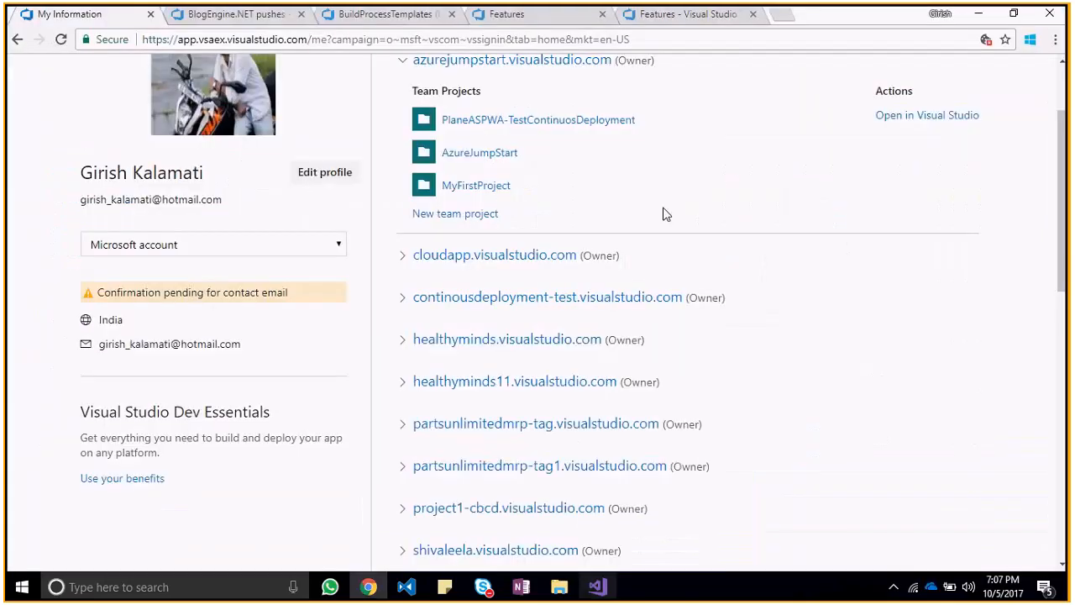
scroll(1037, 416, down, 6)
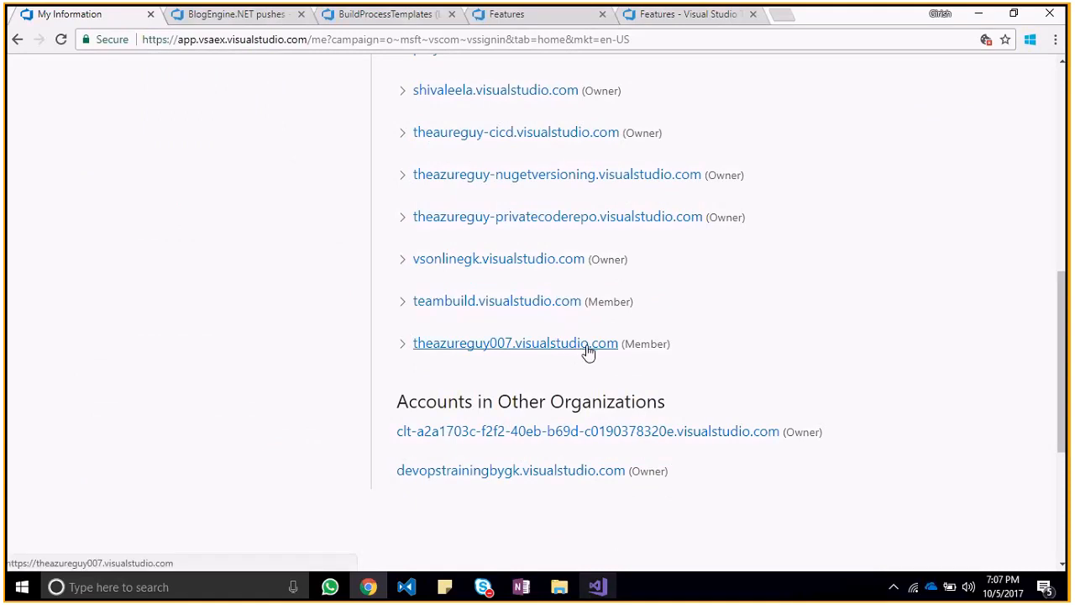
drag(1053, 356, 1054, 156)
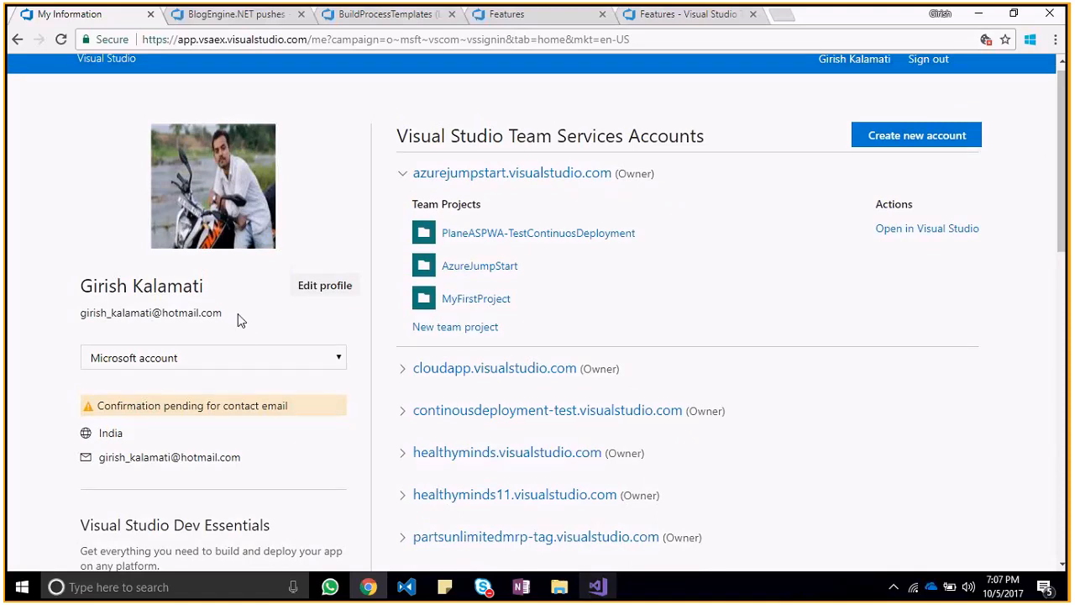
drag(1069, 186, 1066, 354)
mouse_move(652, 426)
mouse_down()
mouse_move(664, 425)
mouse_move(642, 426)
mouse_up()
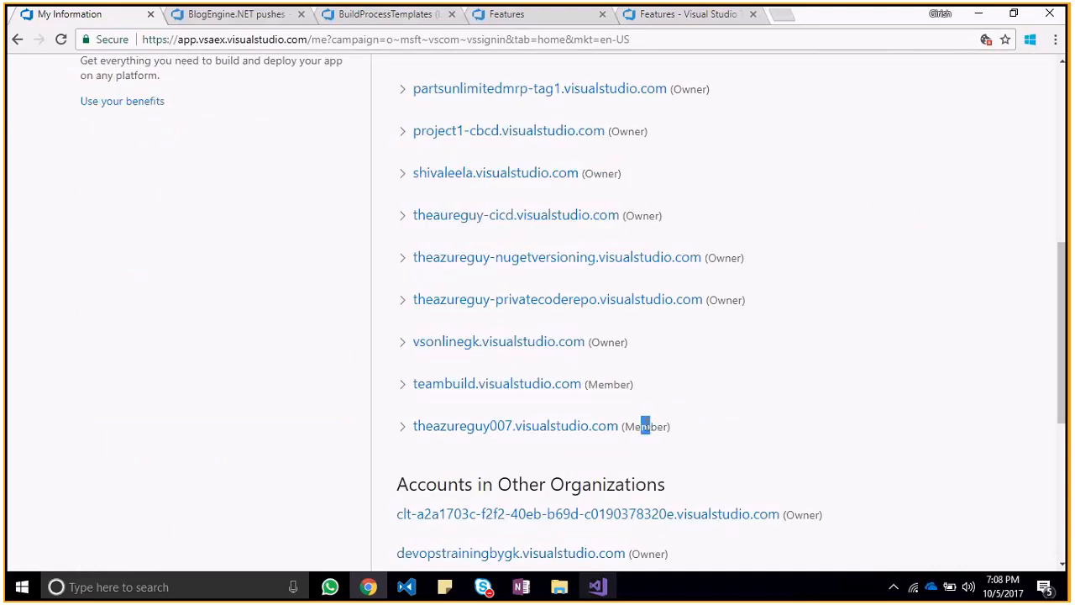
double_click(642, 427)
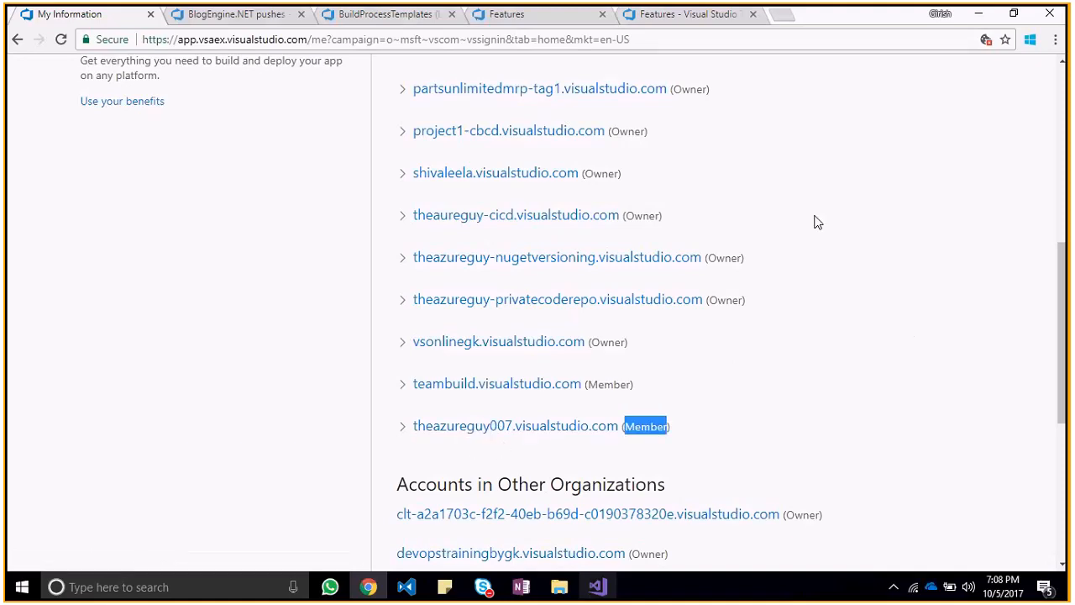
Step: Copy the link address of theazureguy007.visualstudio.com and load it in a new incognito window
click(1056, 40)
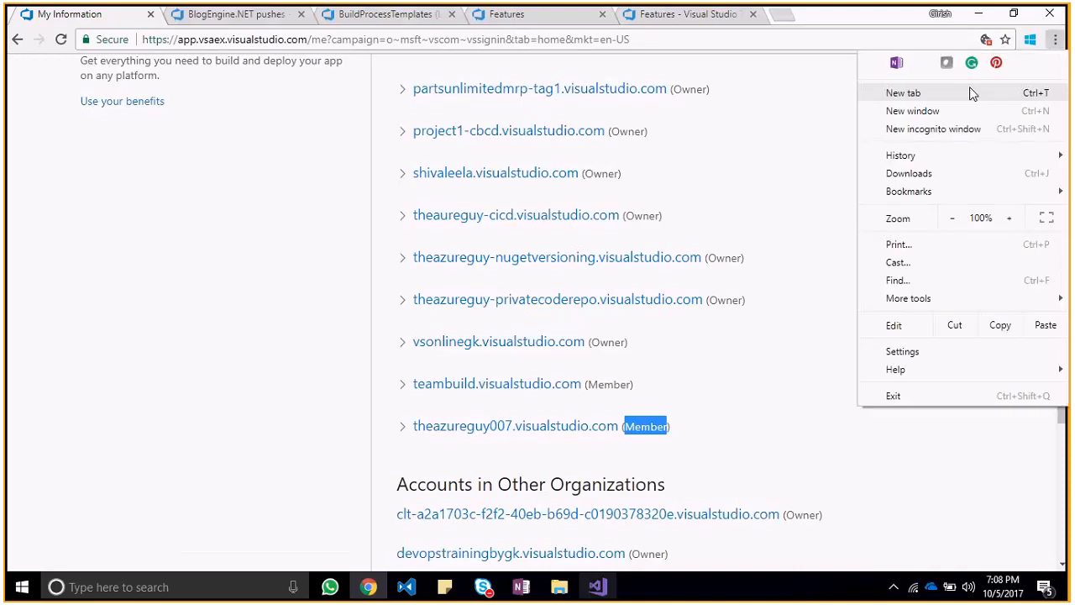
click(957, 130)
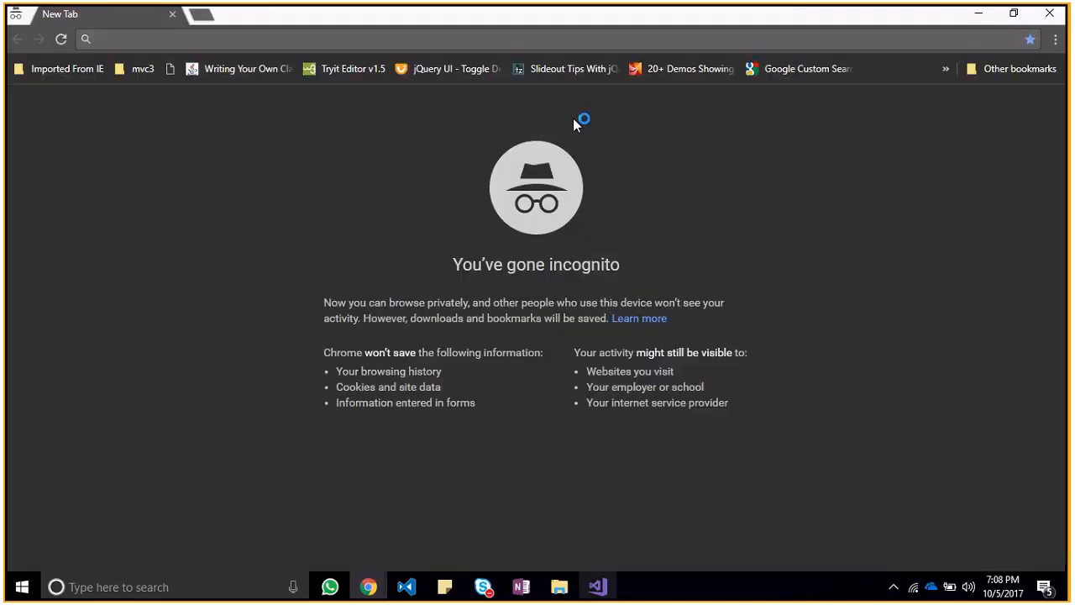
key(alt+Tab)
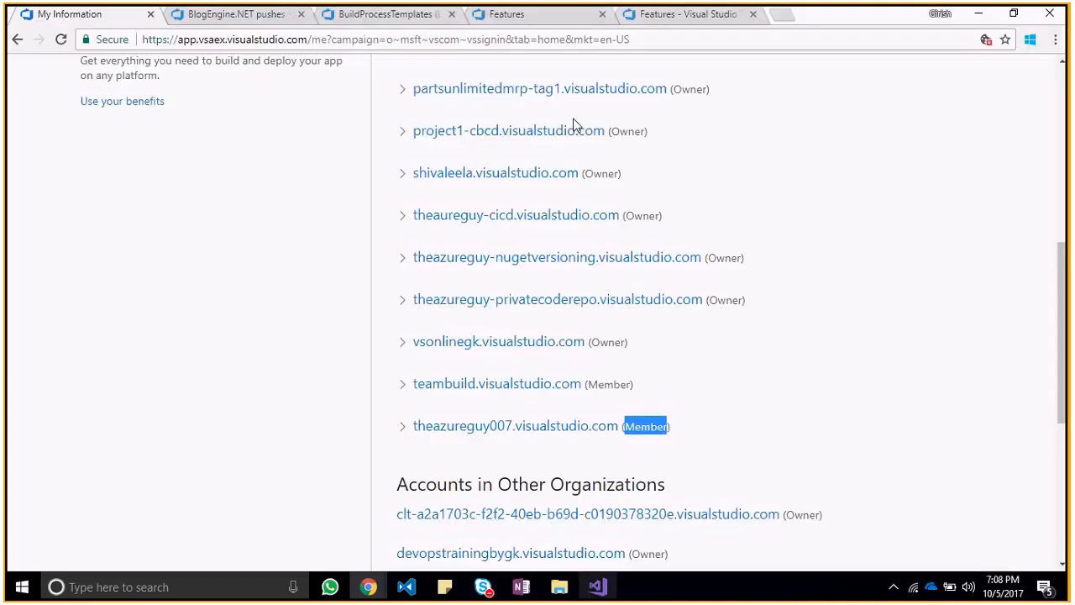
right_click(528, 425)
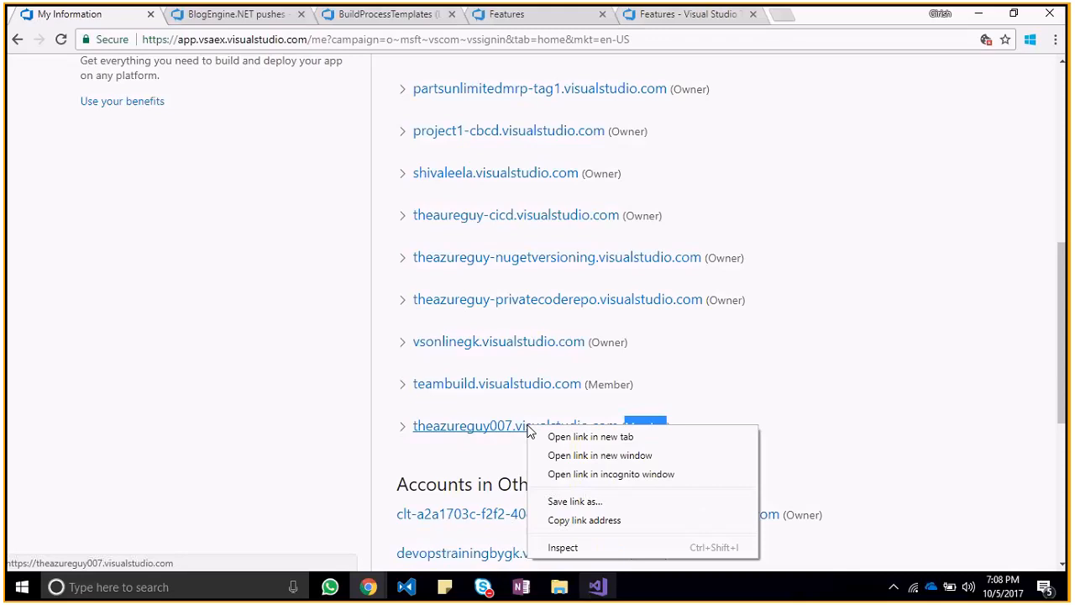
click(579, 520)
key(alt+Tab)
key(ctrl+v)
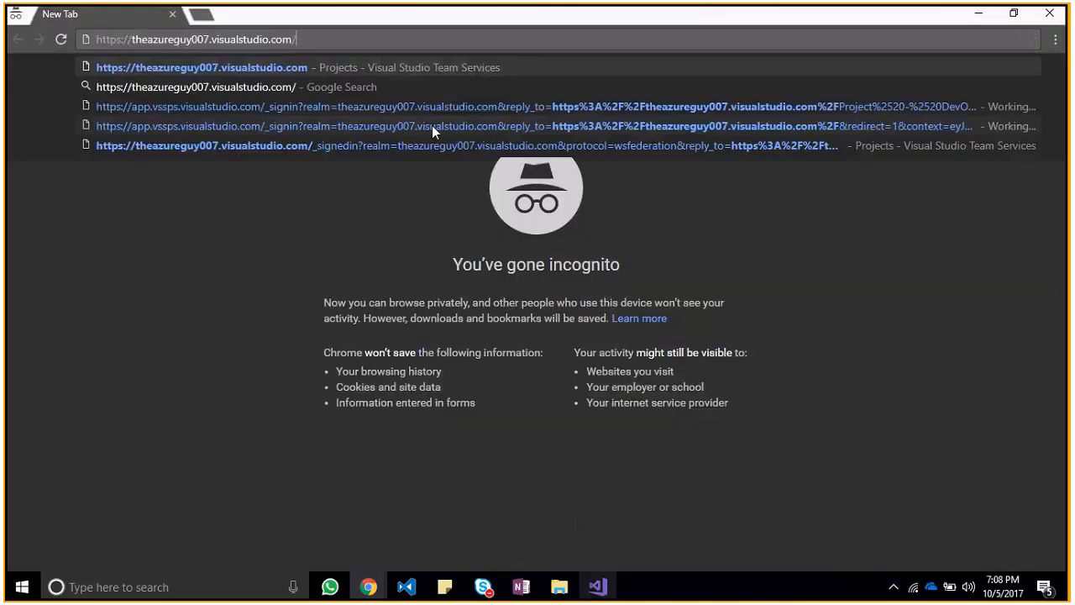
key(Return)
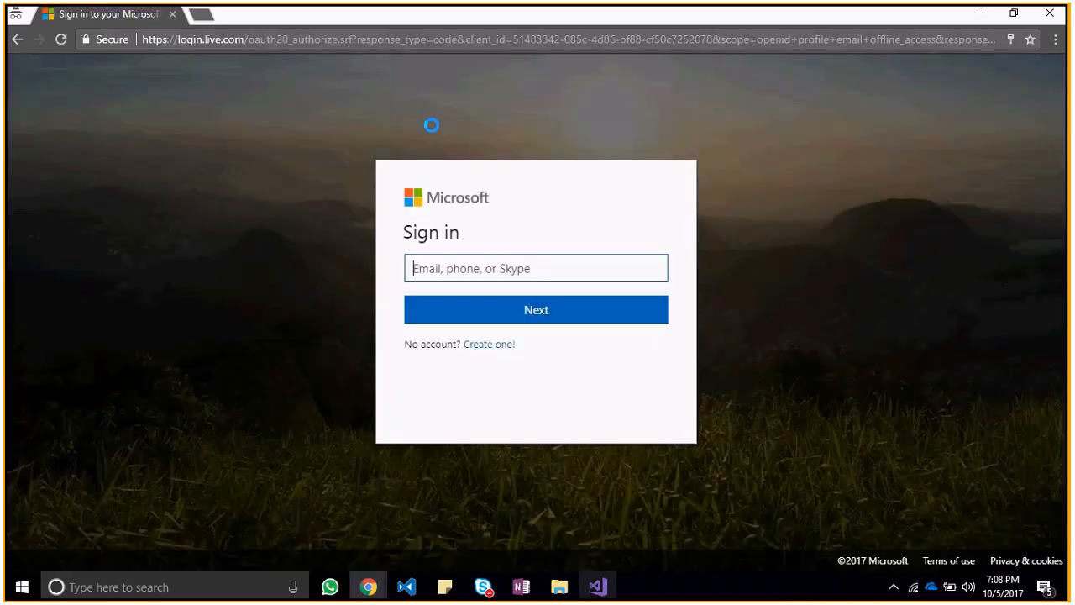
Step: Sign in to the Microsoft account with the account owner's e-mail and the account password
text(the)
key(Down)
key(Down)
key(Down)
key(Return)
key(ctrl+a)
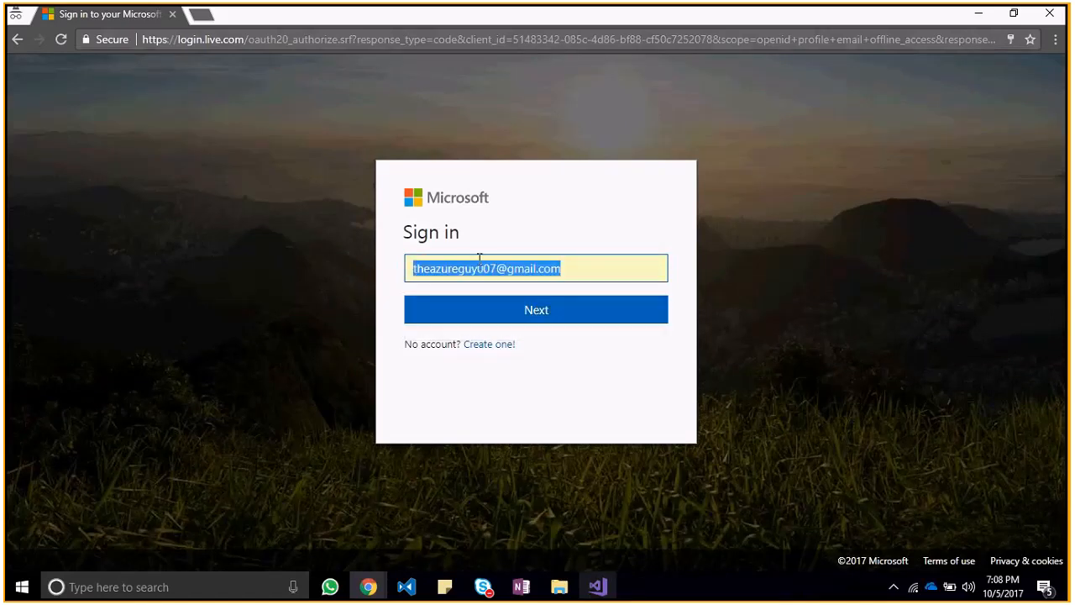
click(506, 320)
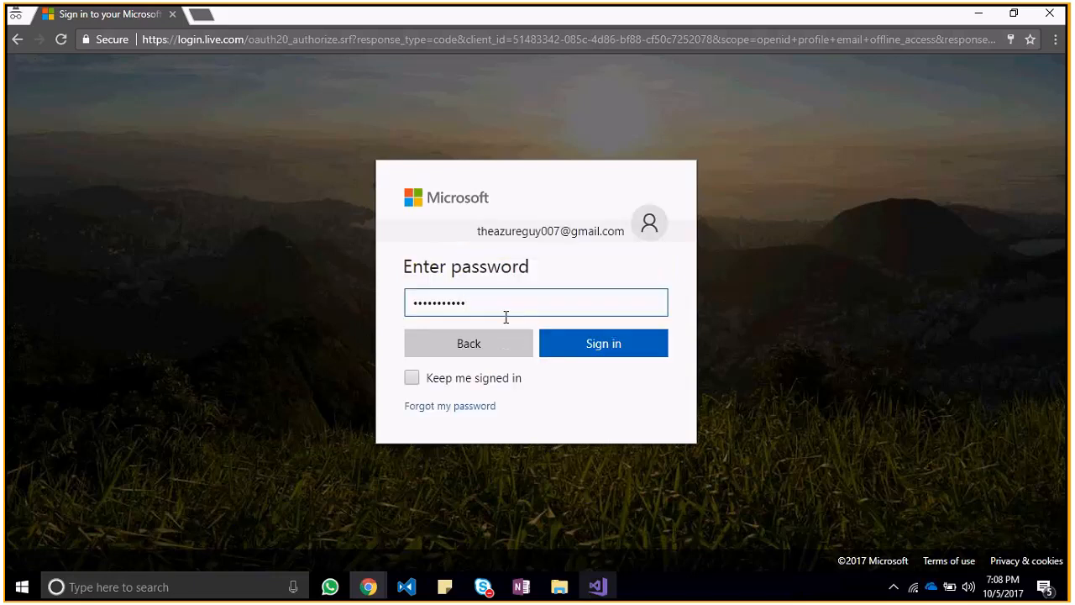
click(612, 348)
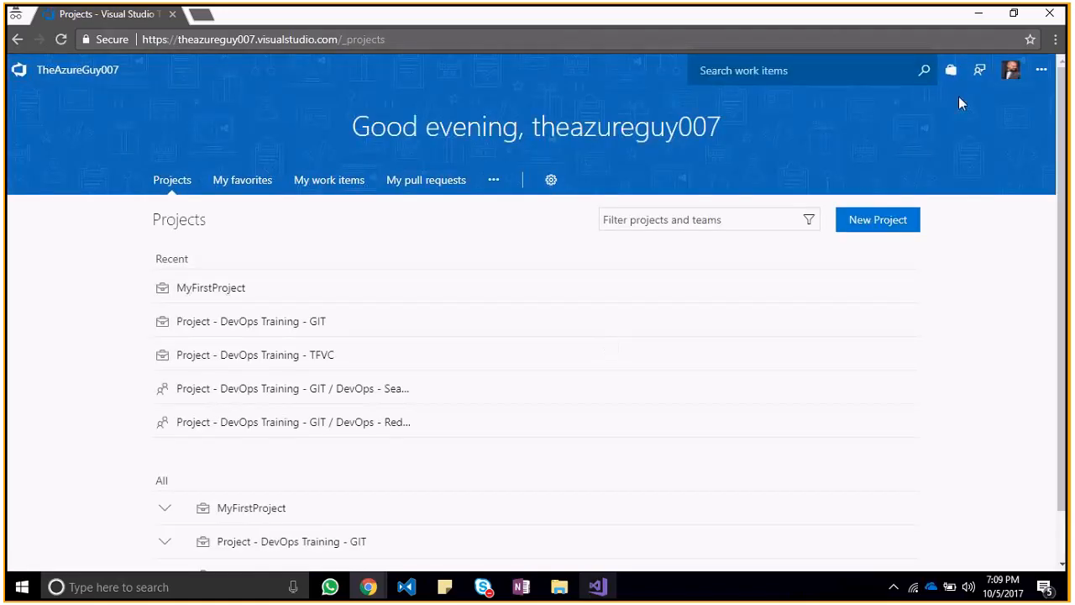
Step: Open the code of Project - DevOps Training - TFVC and view its list of repositories
click(1012, 70)
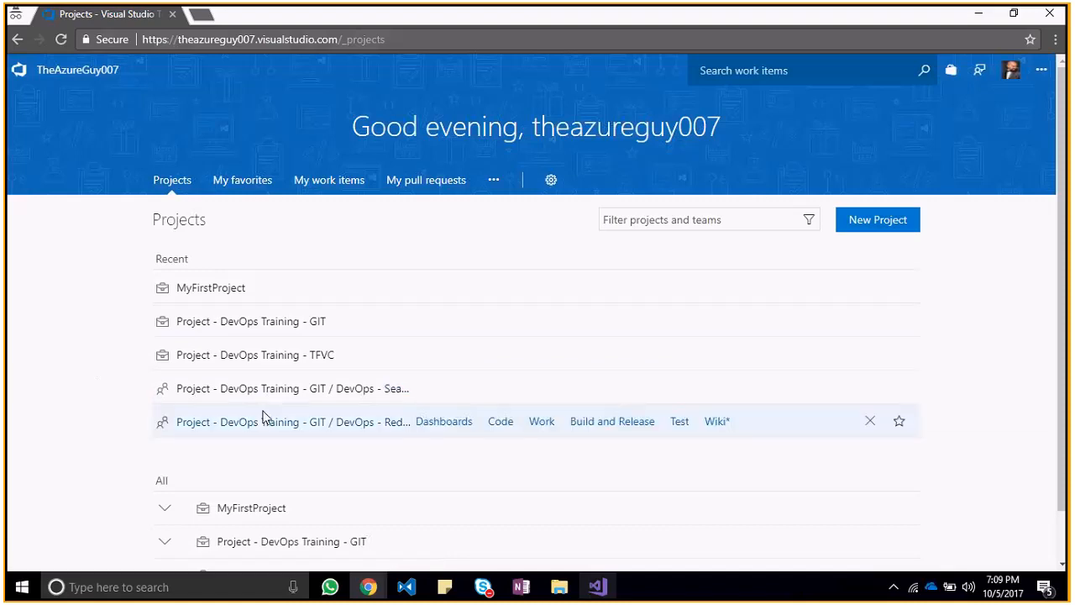
drag(1059, 246, 1059, 359)
mouse_move(327, 516)
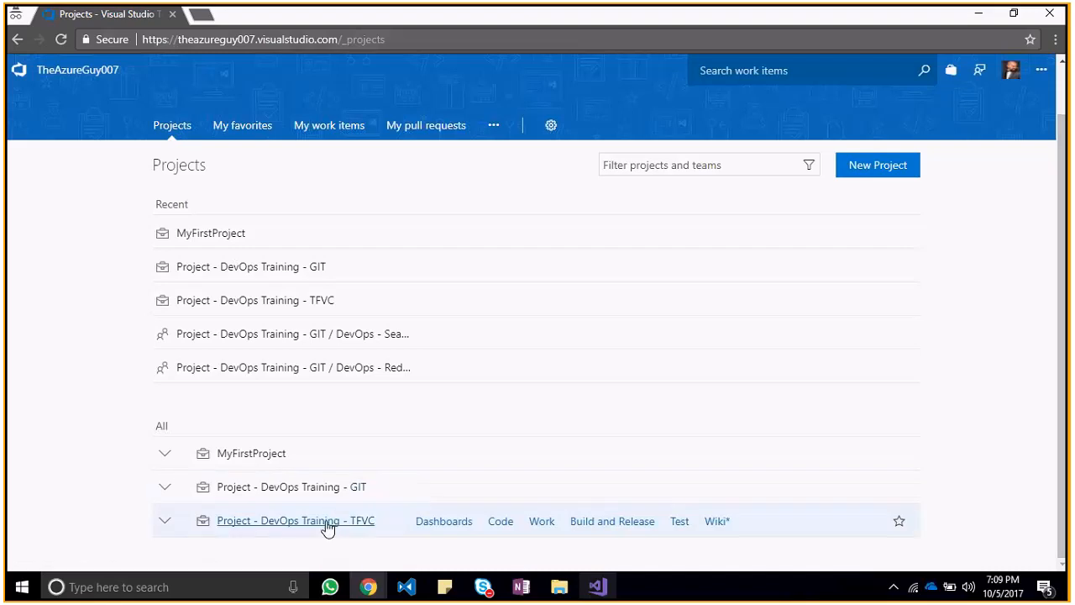
click(502, 523)
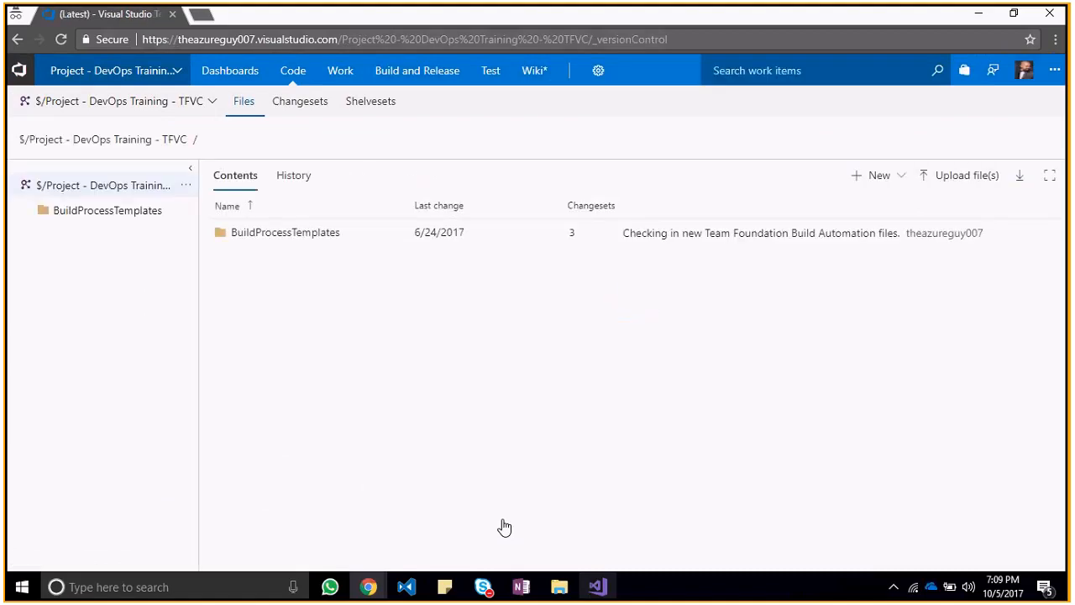
click(214, 102)
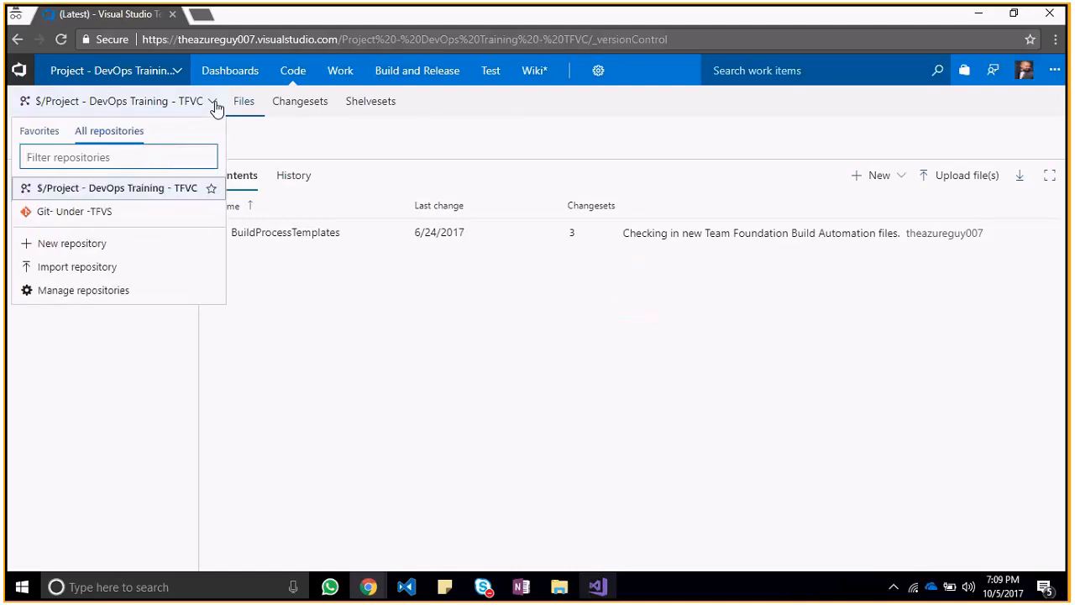
click(215, 103)
Step: Return to the regular Chrome window and check which account is signed in on the BuildProcessTemplates page
key(alt+Tab)
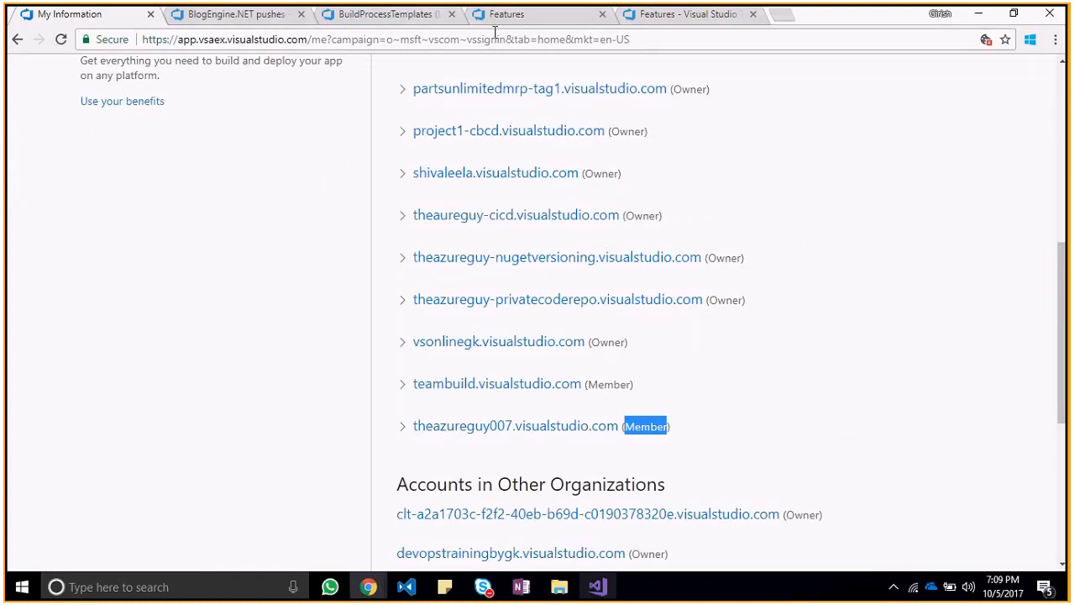
click(264, 15)
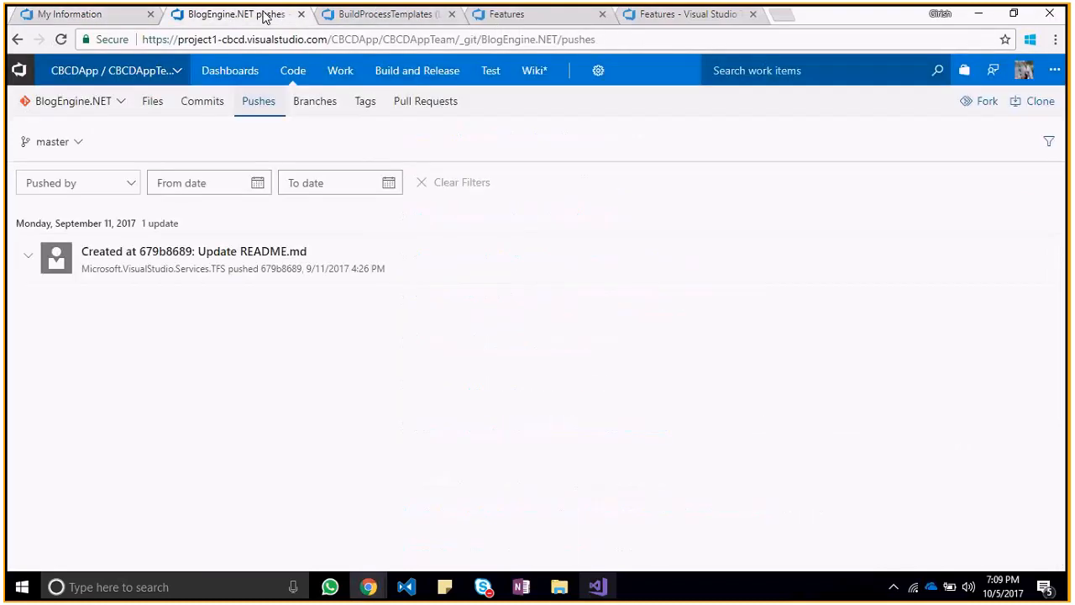
click(388, 19)
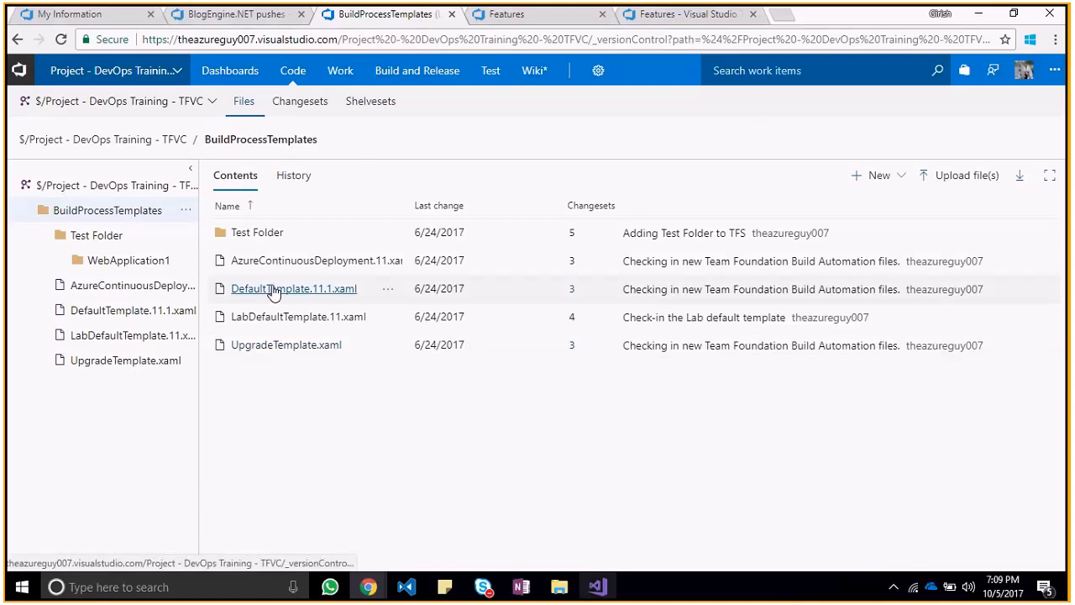
click(1026, 77)
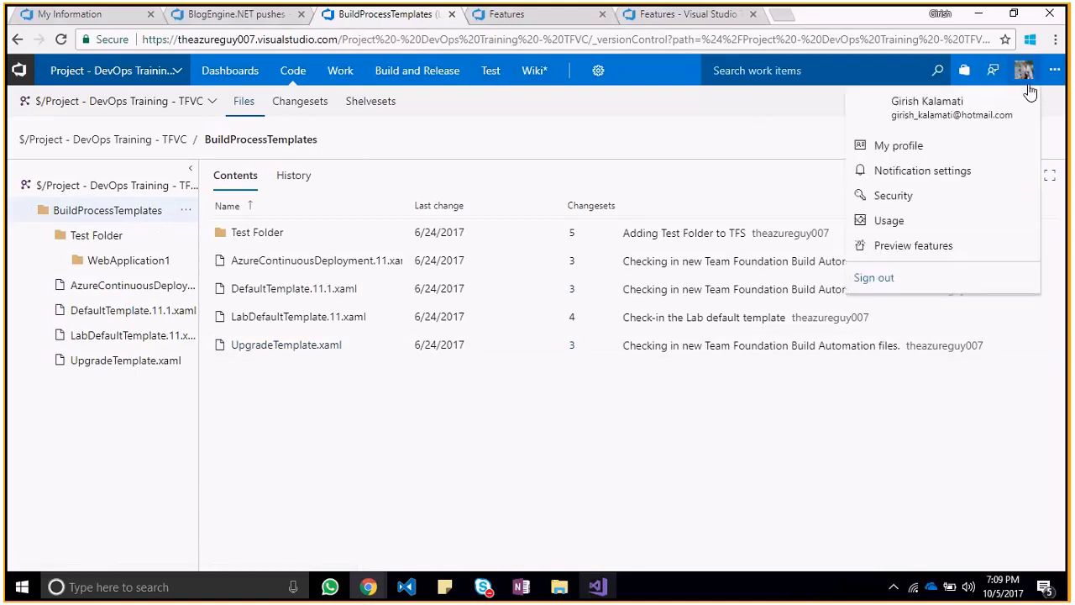
Step: Switch to the incognito window and check which account is signed in there
key(alt+Tab)
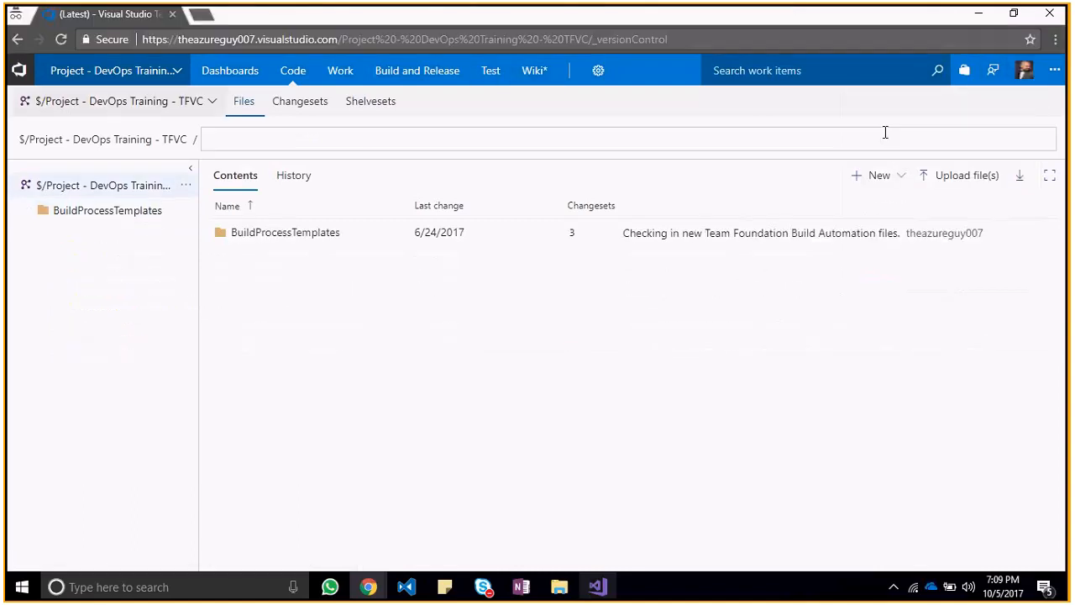
click(1025, 81)
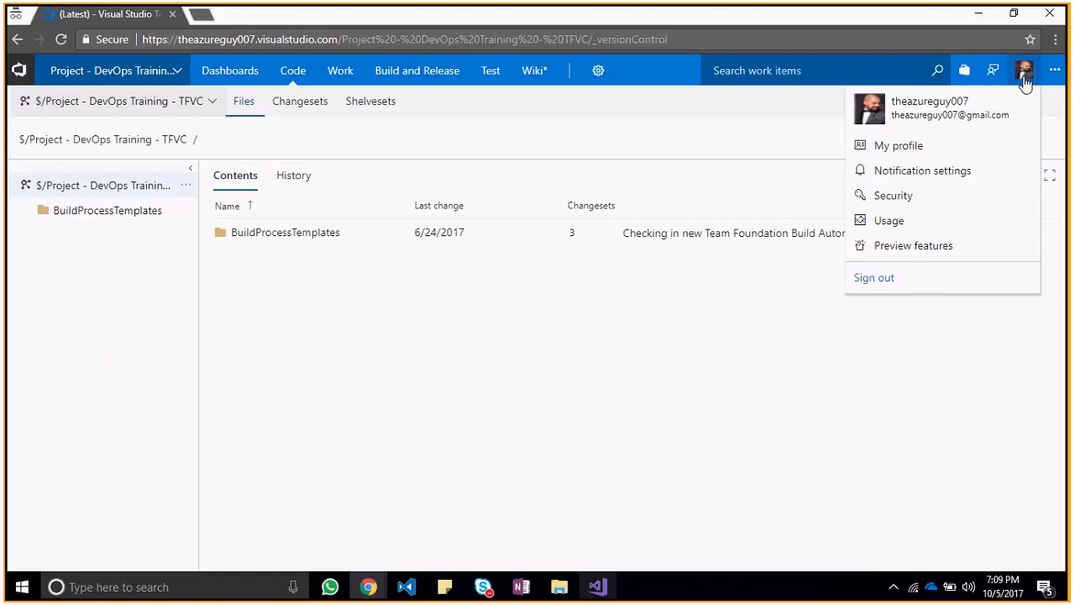
click(600, 378)
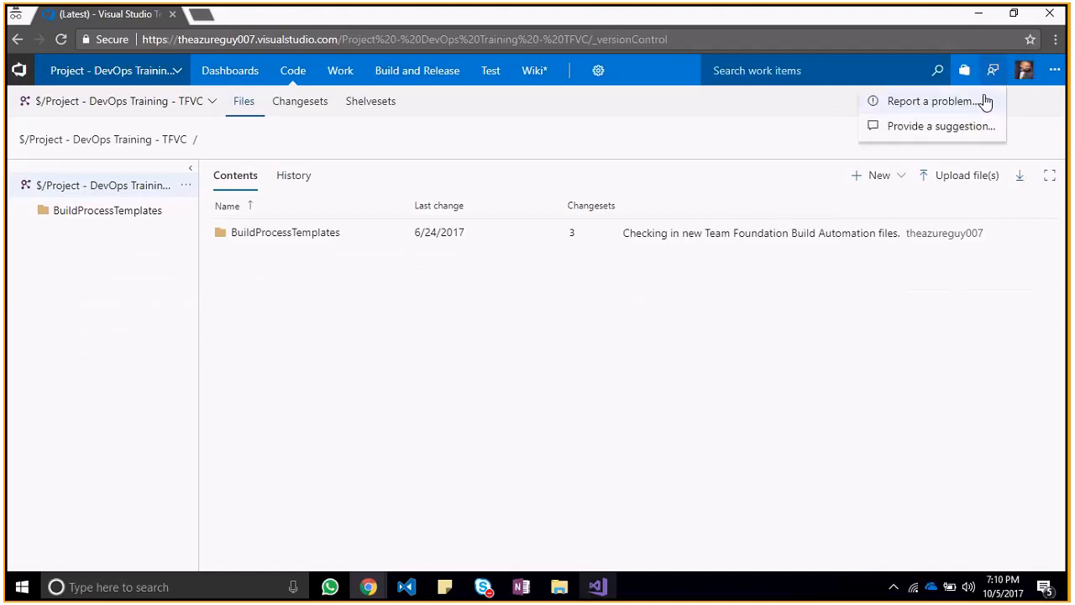
mouse_move(1022, 76)
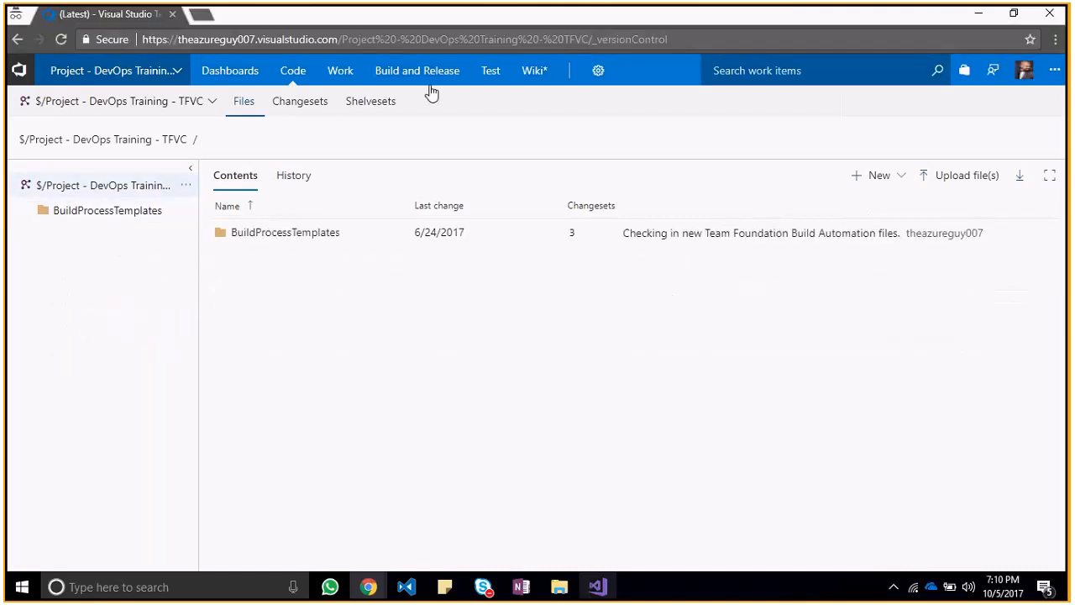
Step: View the Sprint 1 board and backlog and the Features backlog of Project - DevOps Training - TFVC in the incognito window
mouse_move(428, 84)
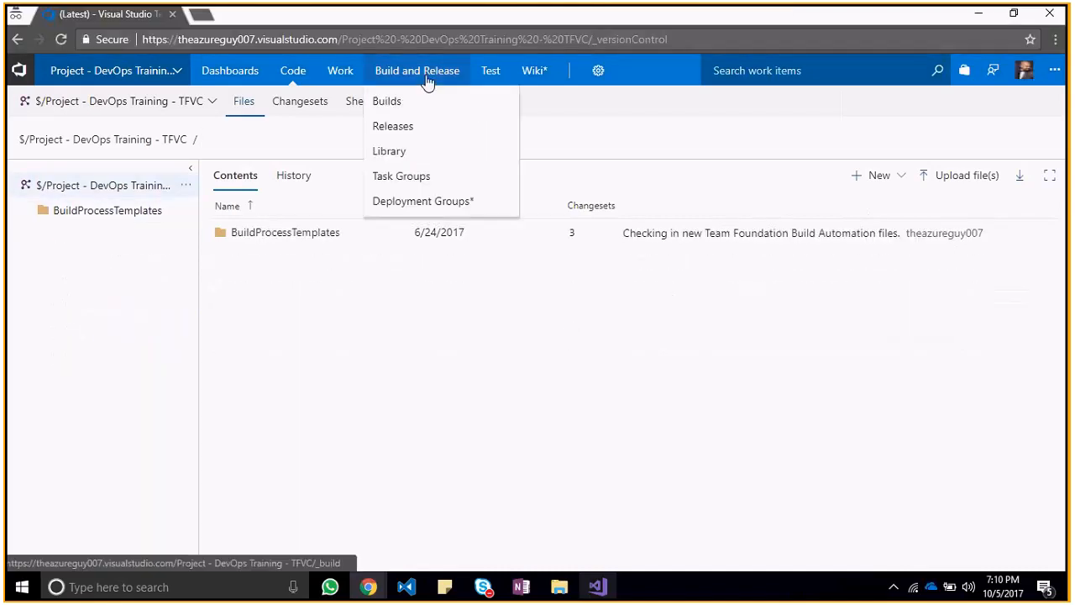
mouse_move(341, 77)
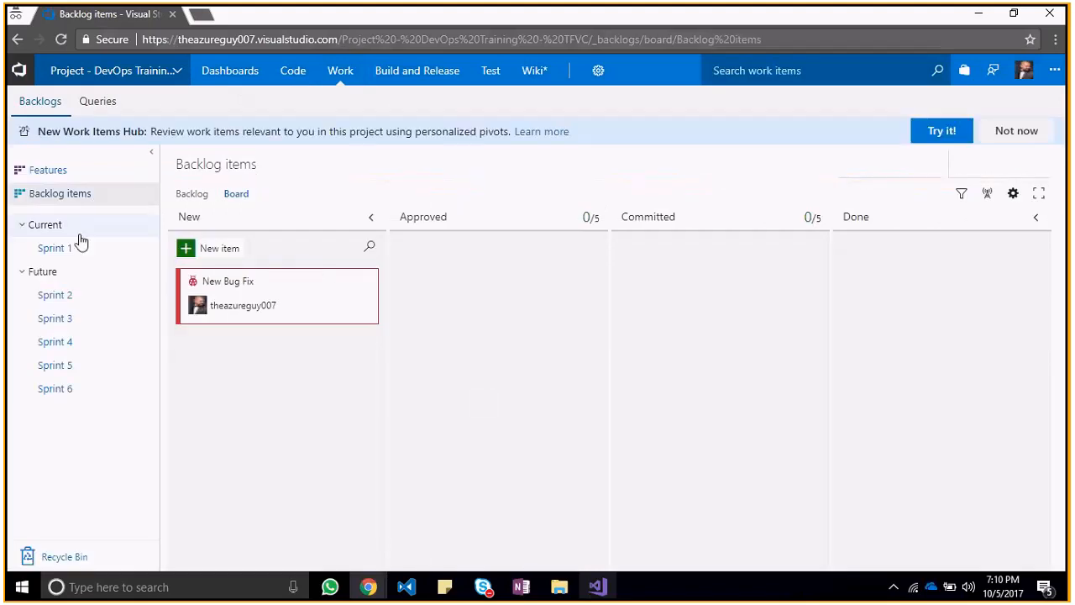
click(70, 251)
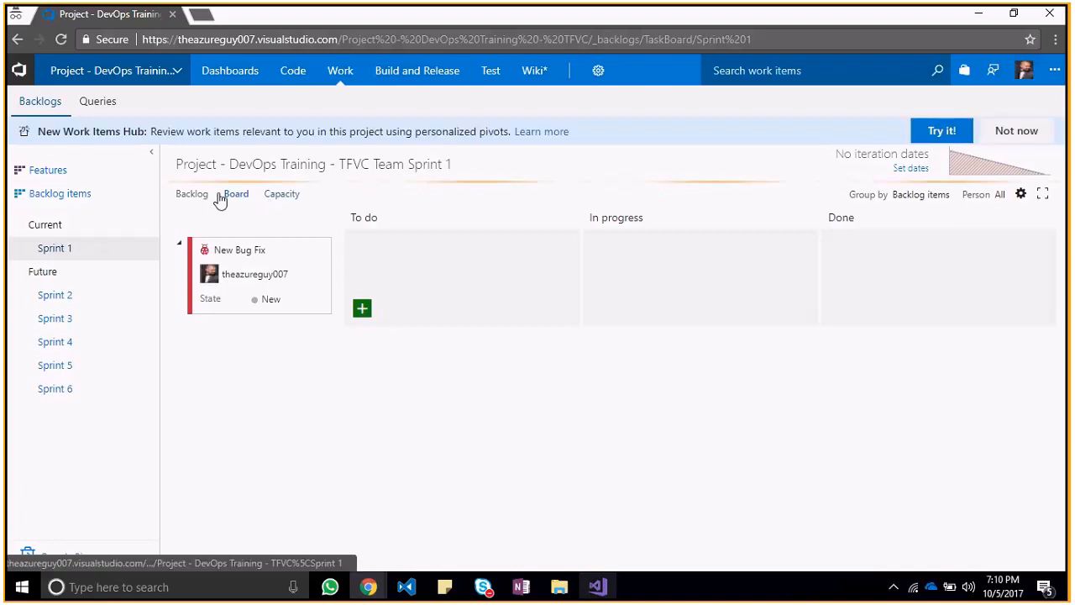
click(189, 198)
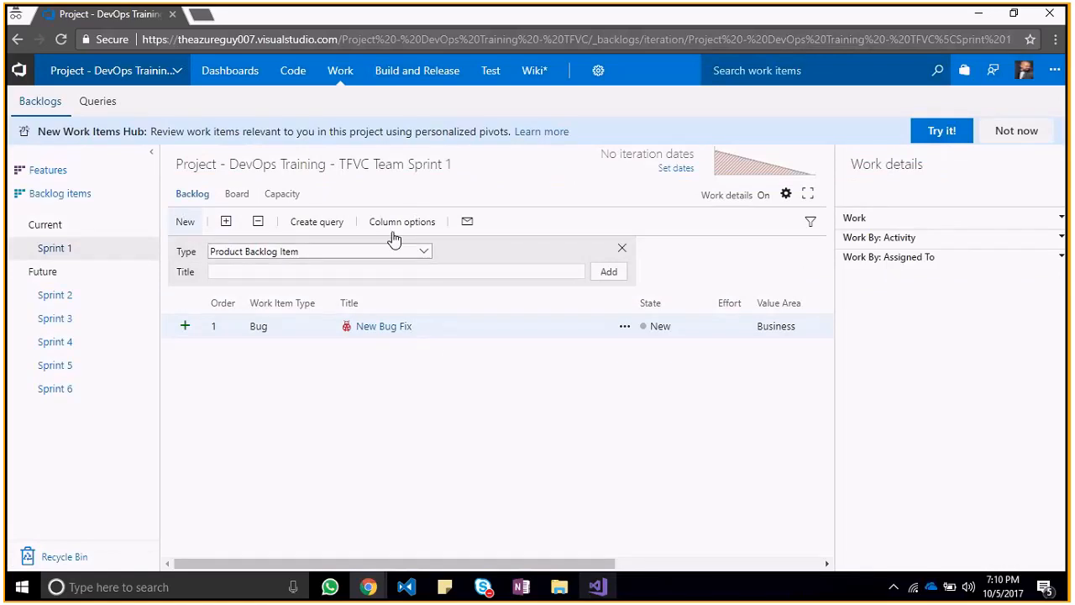
click(49, 173)
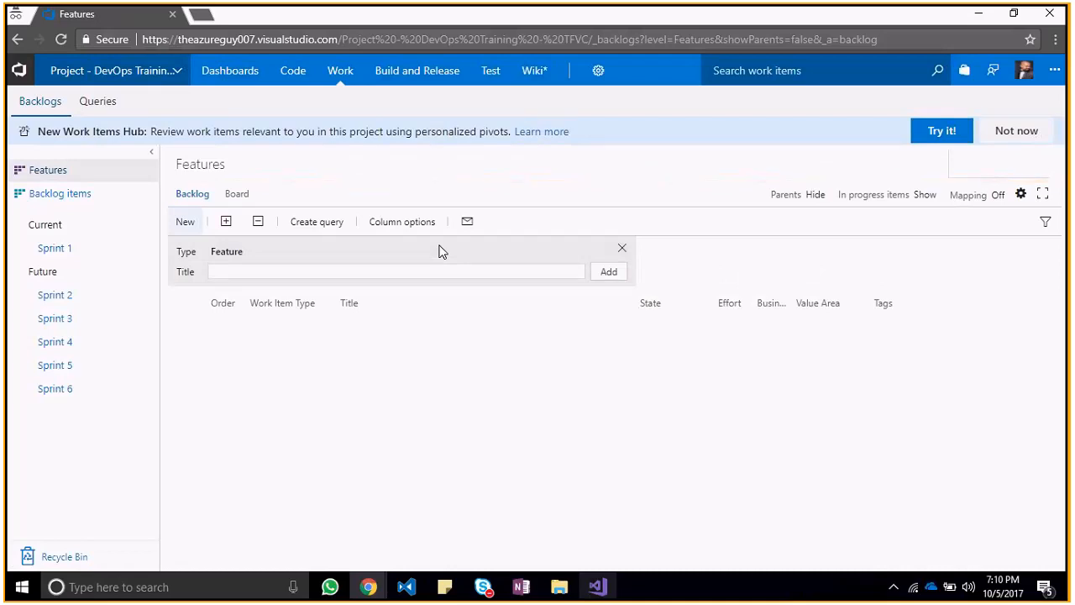
Step: Return to the regular Chrome window and view the TFVC project's backlog items and features
key(alt+Tab)
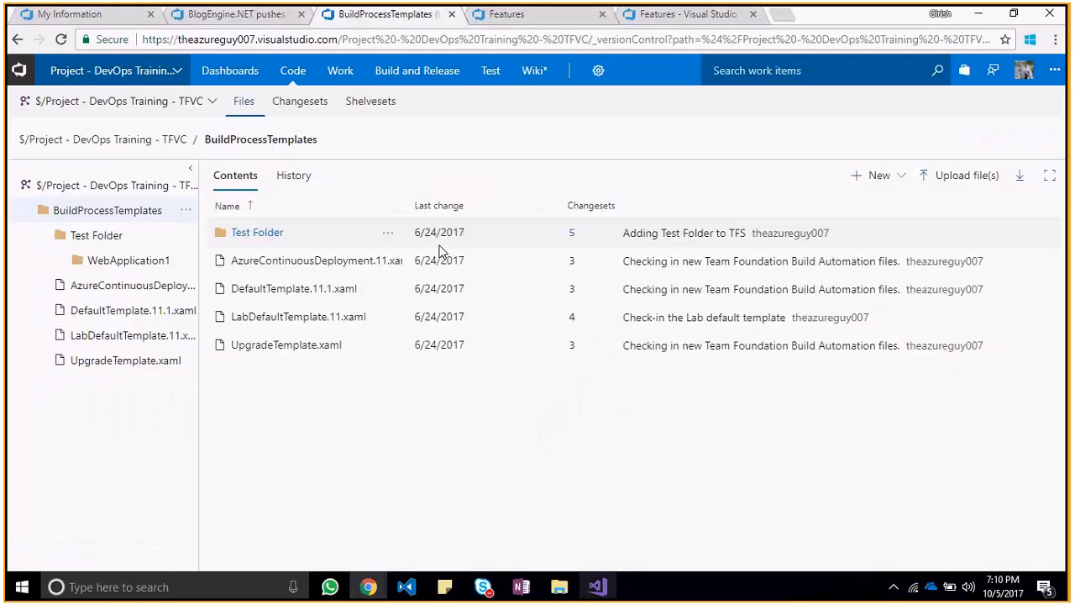
click(353, 73)
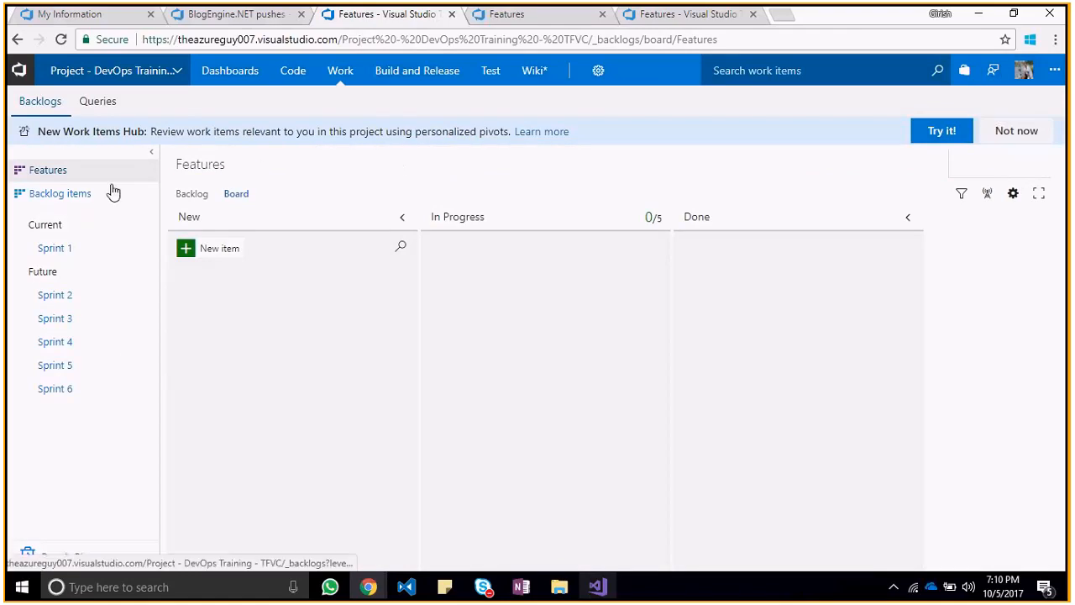
click(39, 194)
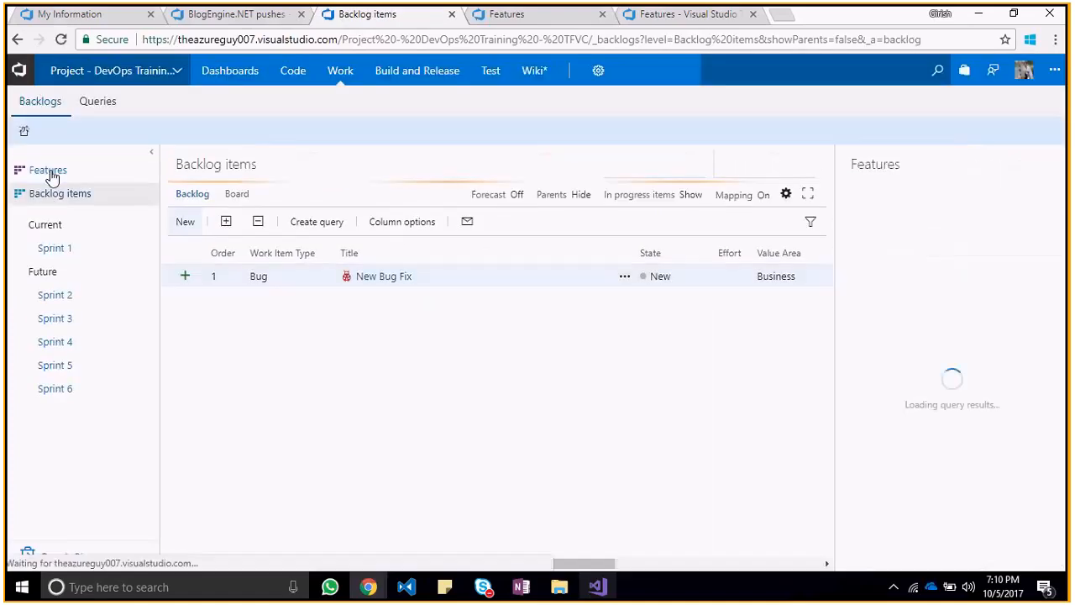
click(49, 171)
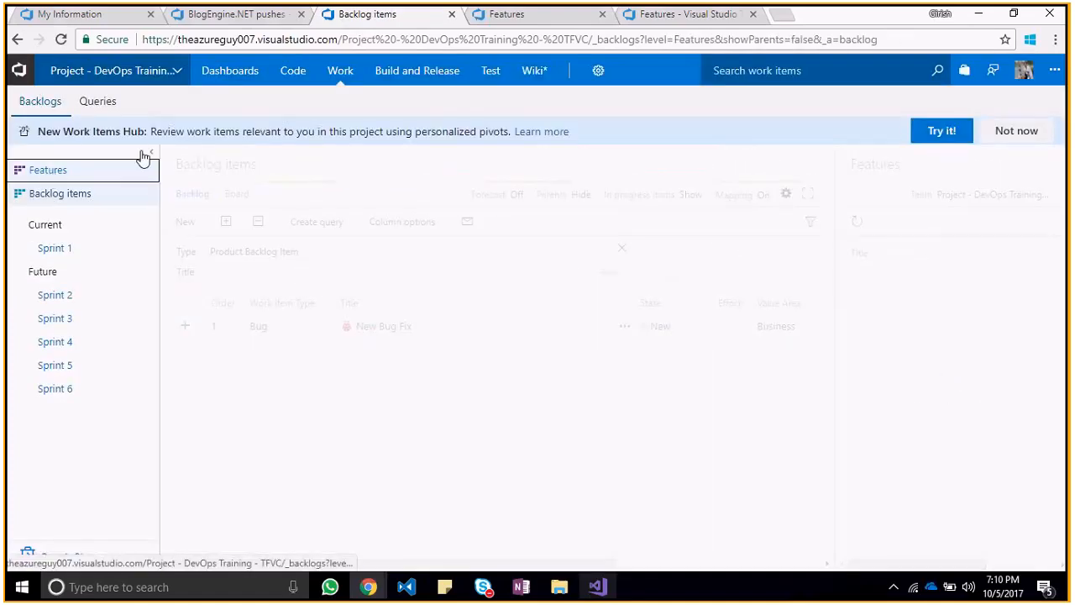
Step: Compare the Features backlog of Project - DevOps Training - GIT with that of the TFVC project
click(506, 20)
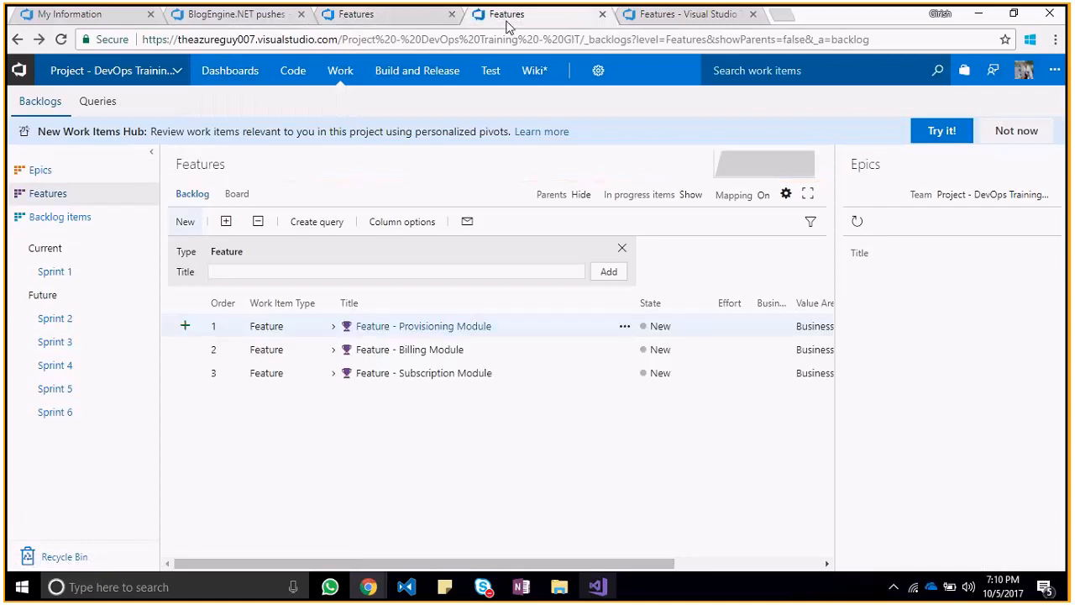
click(409, 14)
click(496, 13)
click(407, 17)
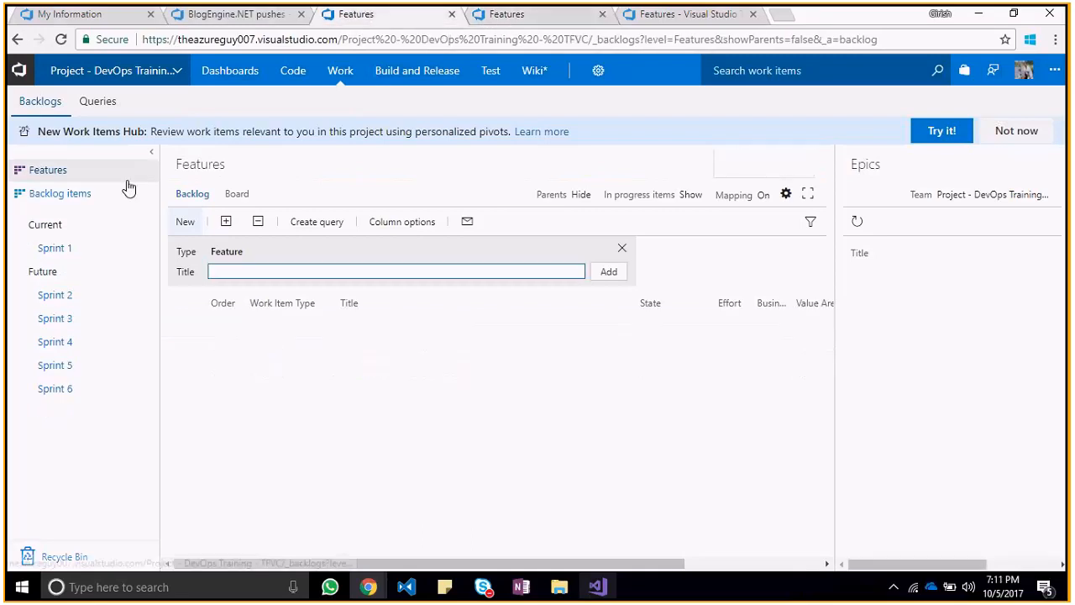
Step: Go to the home page of Project - DevOps Training - TFVC and reopen its Features backlog
click(185, 76)
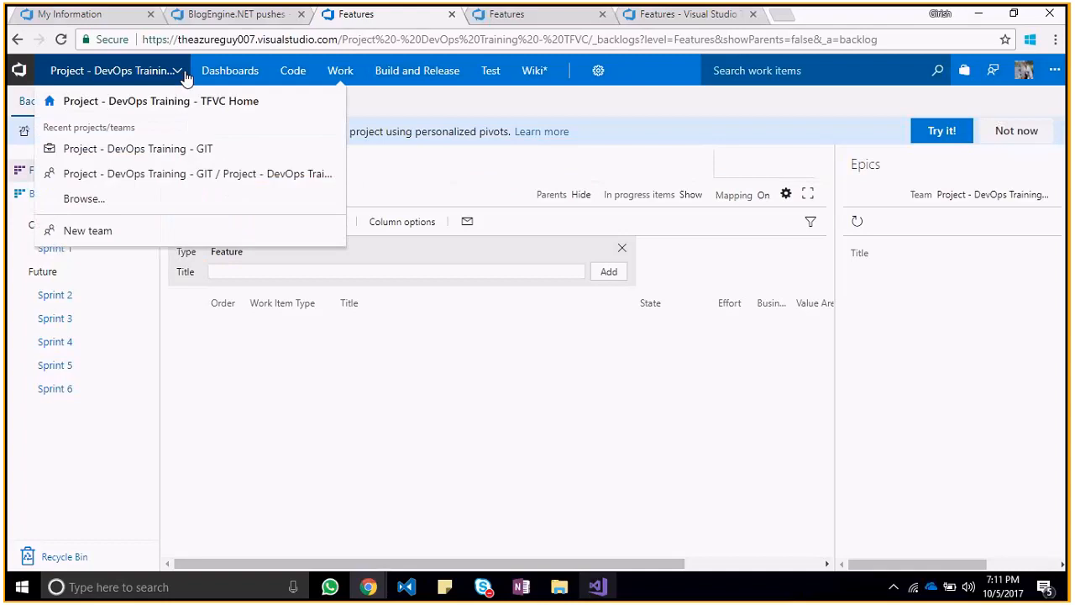
click(267, 103)
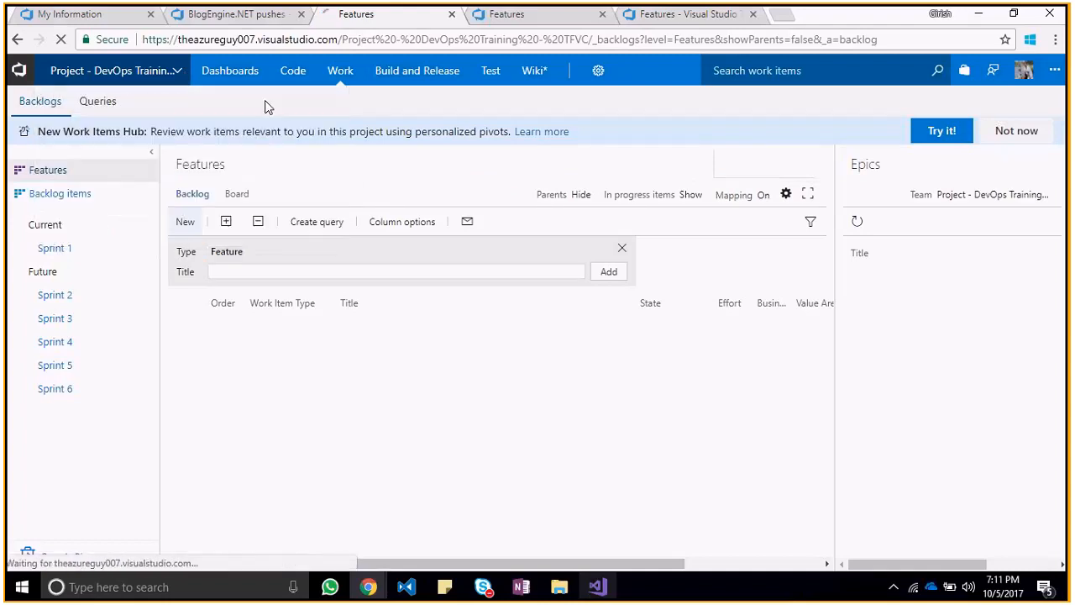
click(339, 74)
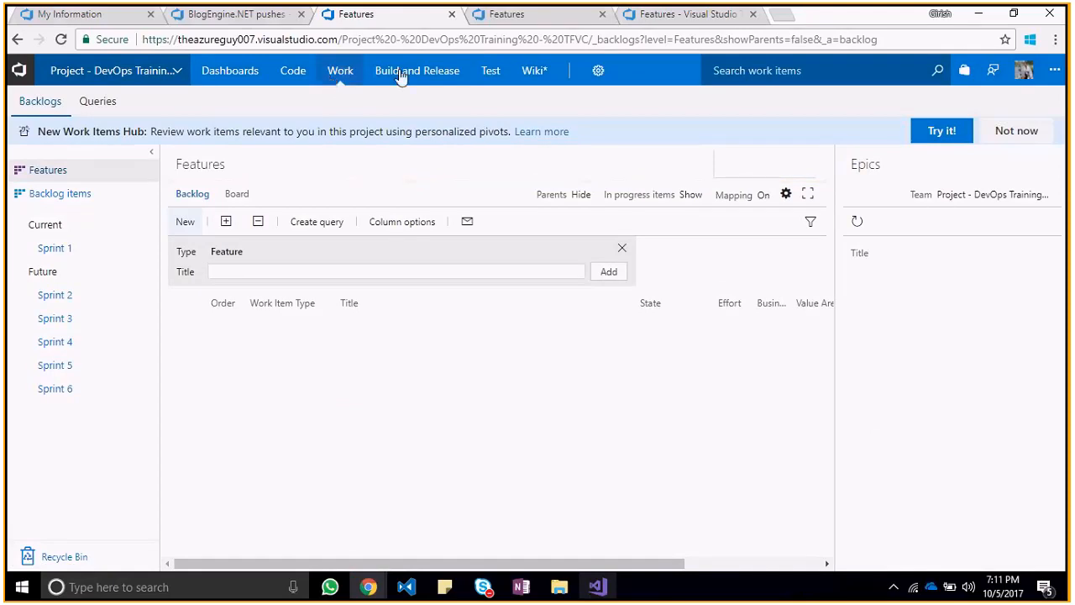
Step: View the backlog items of Project - DevOps Training - GIT
click(512, 17)
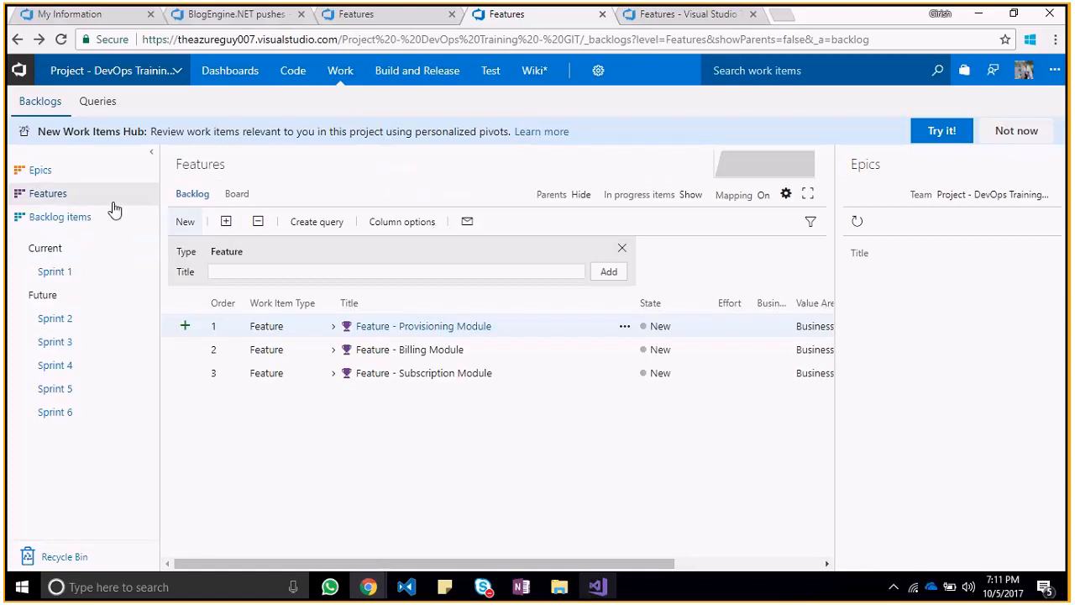
click(89, 218)
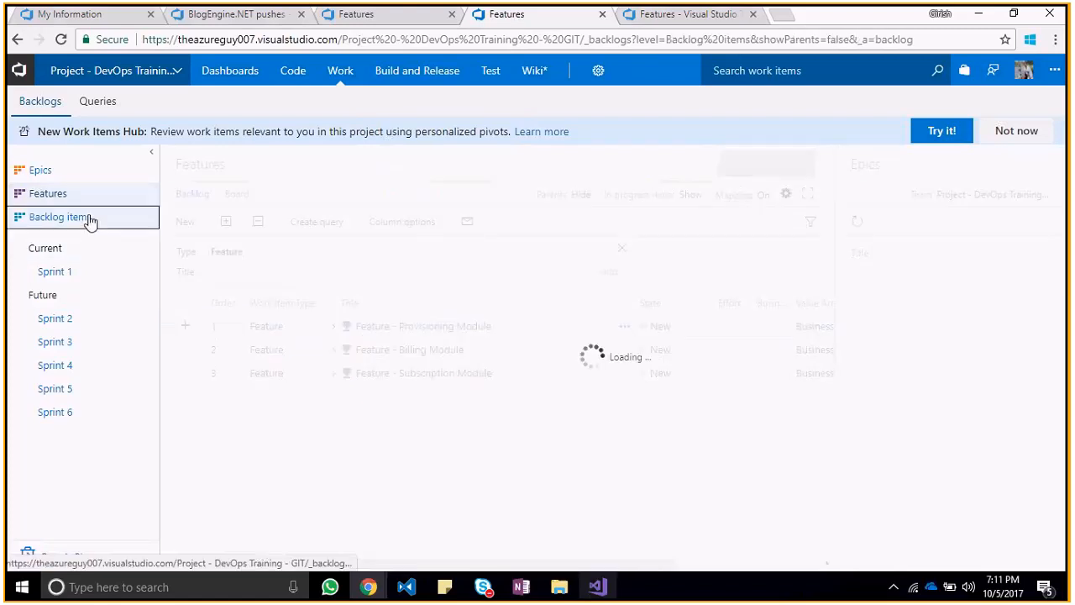
mouse_move(827, 393)
mouse_down()
mouse_move(823, 495)
mouse_move(821, 384)
mouse_up()
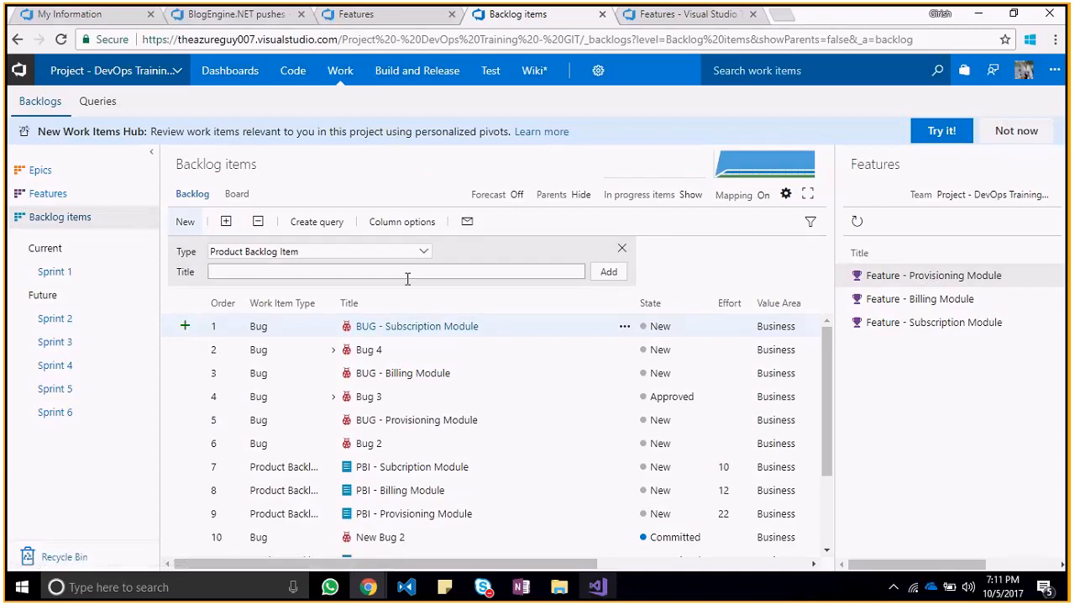
Step: Switch to Visual Studio and expand theazureguy007.visualstudio.com in the list of hosted repositories
key(alt+Tab)
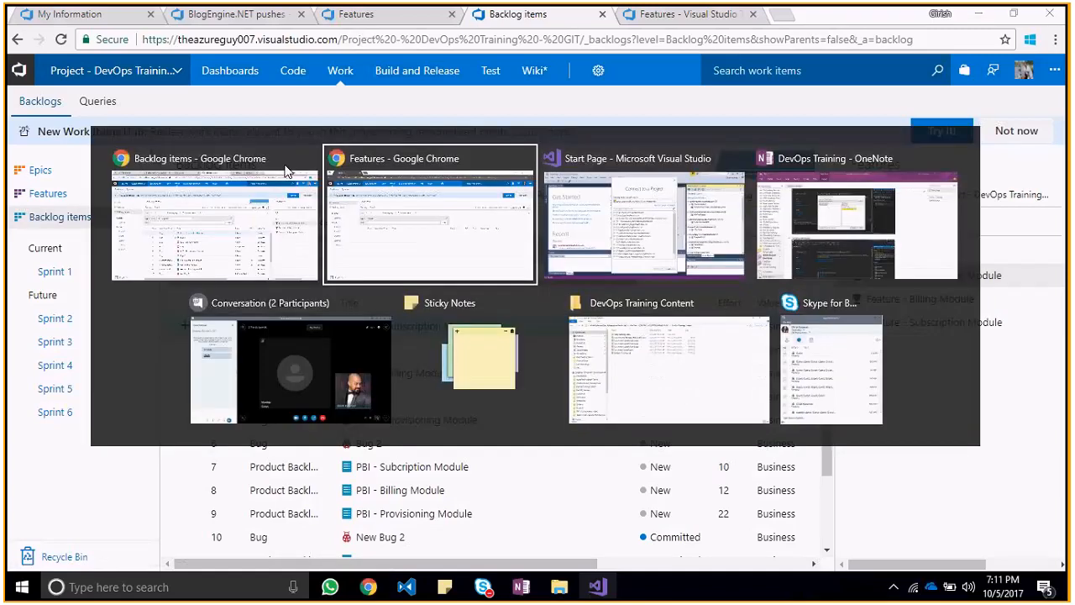
key(Tab)
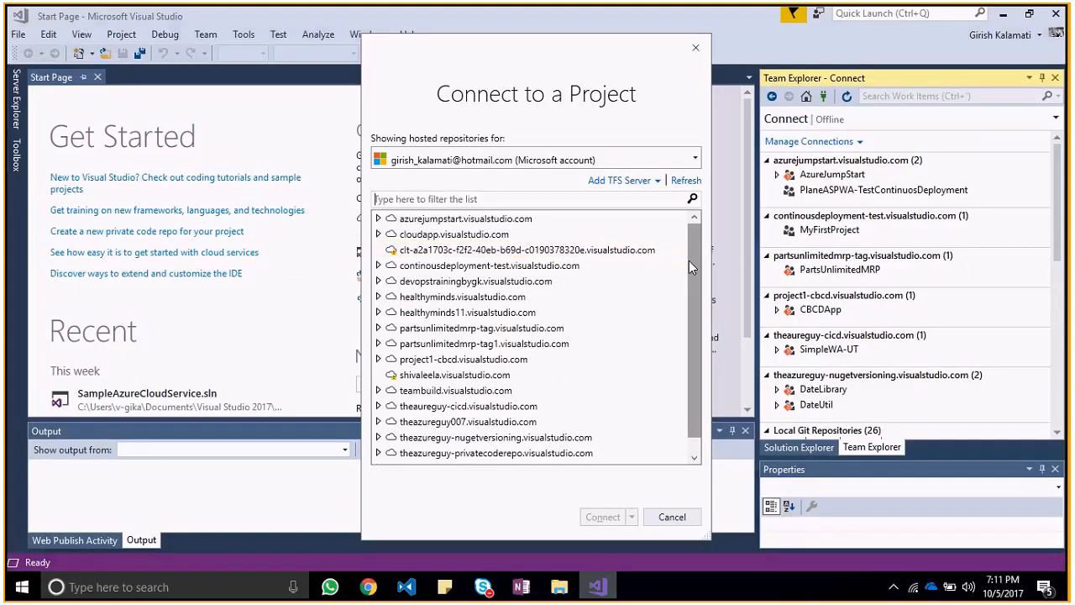
scroll(693, 314, down, 1)
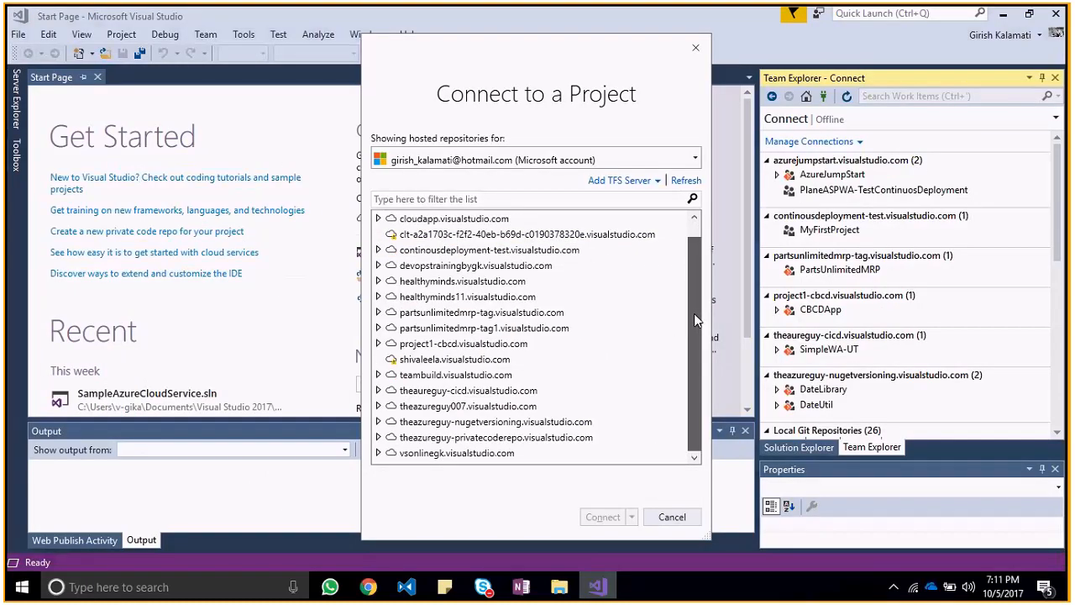
click(441, 406)
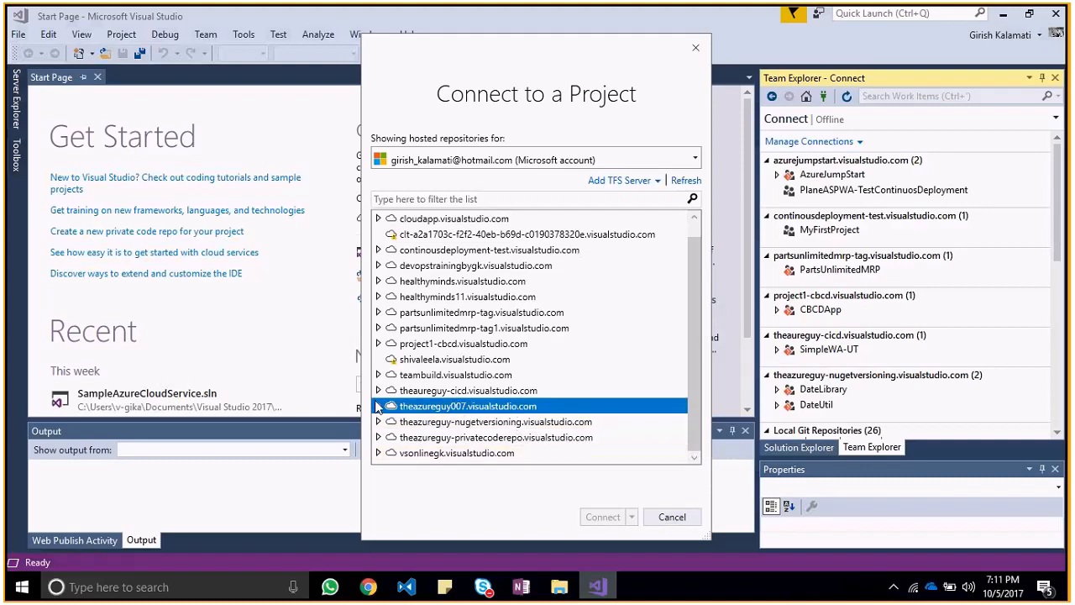
click(378, 406)
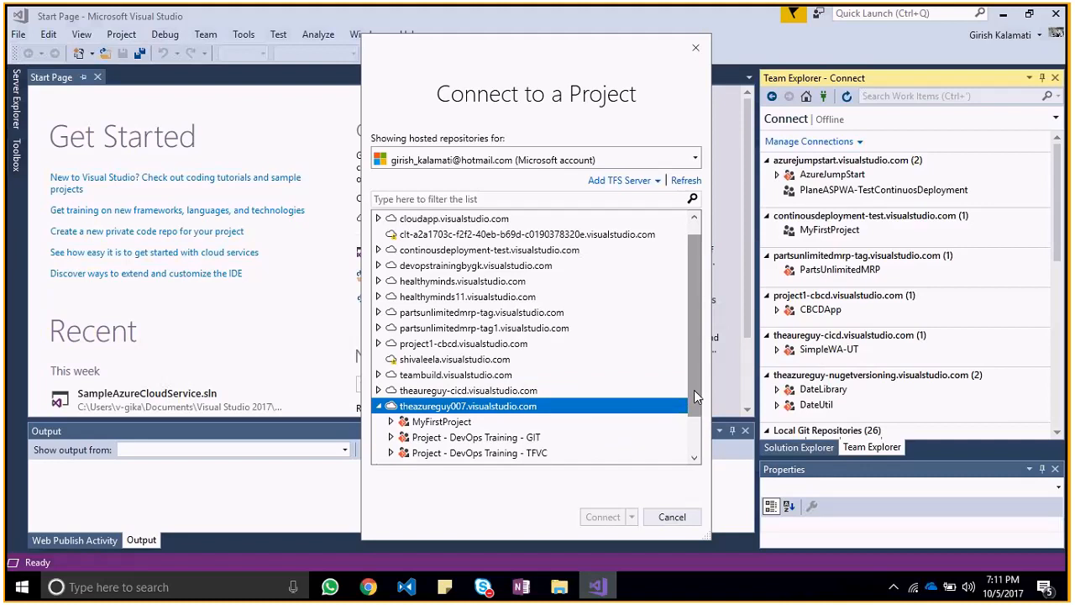
Step: Connect to Project - DevOps Training - TFVC, then map and get its source into the local workspace folder Project - DevOps Training - TFVC2
scroll(694, 396, down, 1)
click(588, 406)
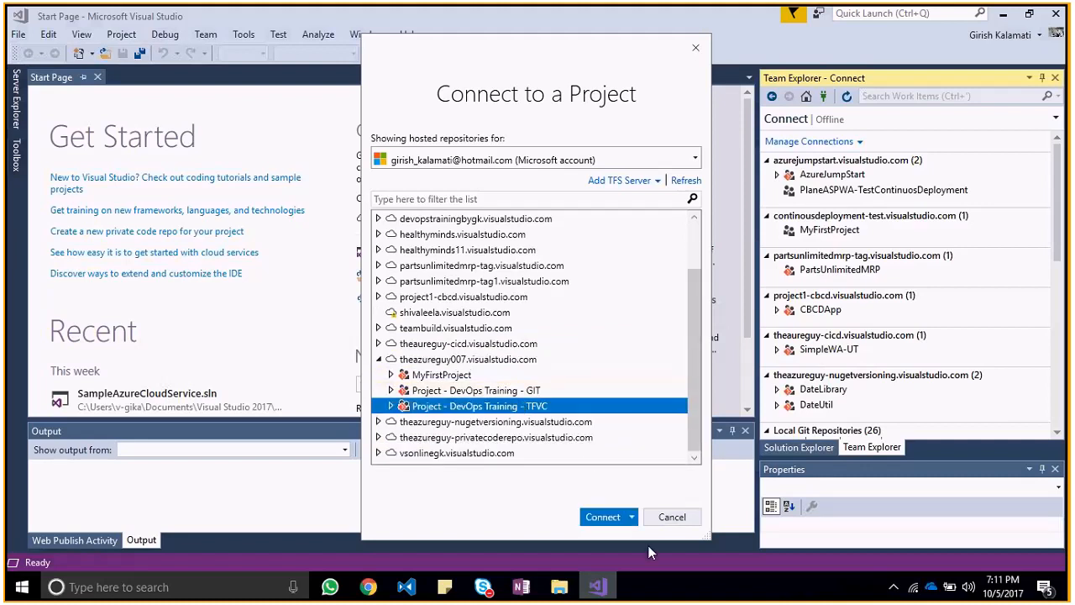
click(632, 517)
click(618, 533)
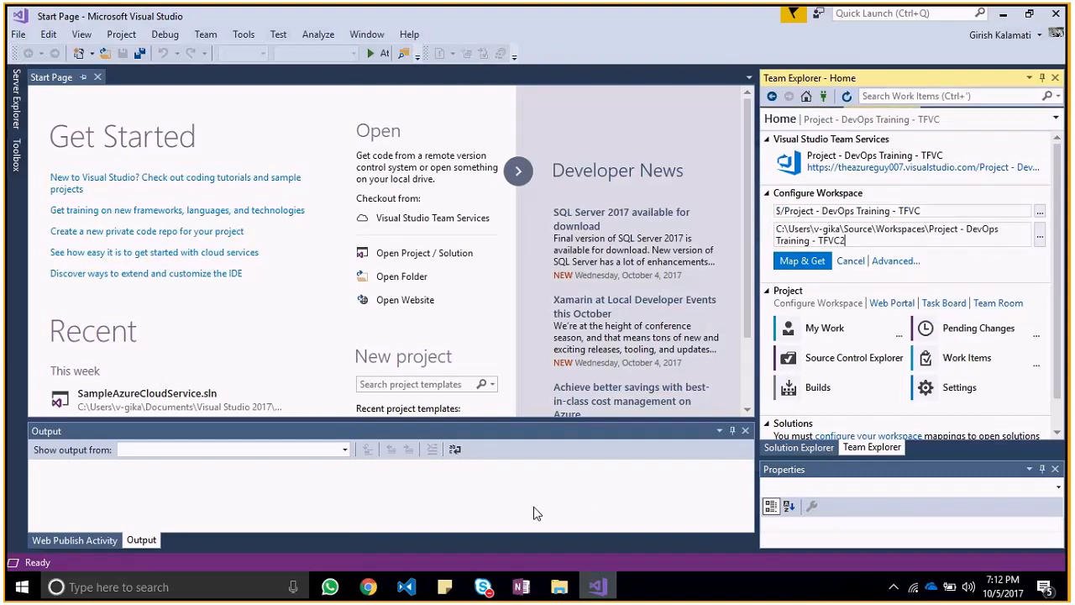
click(811, 261)
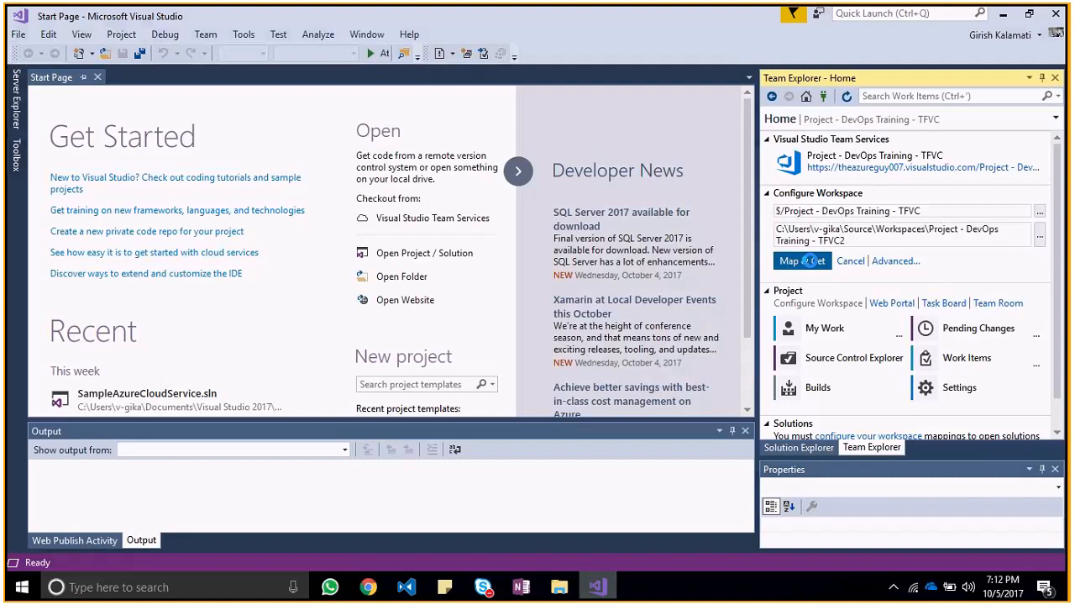
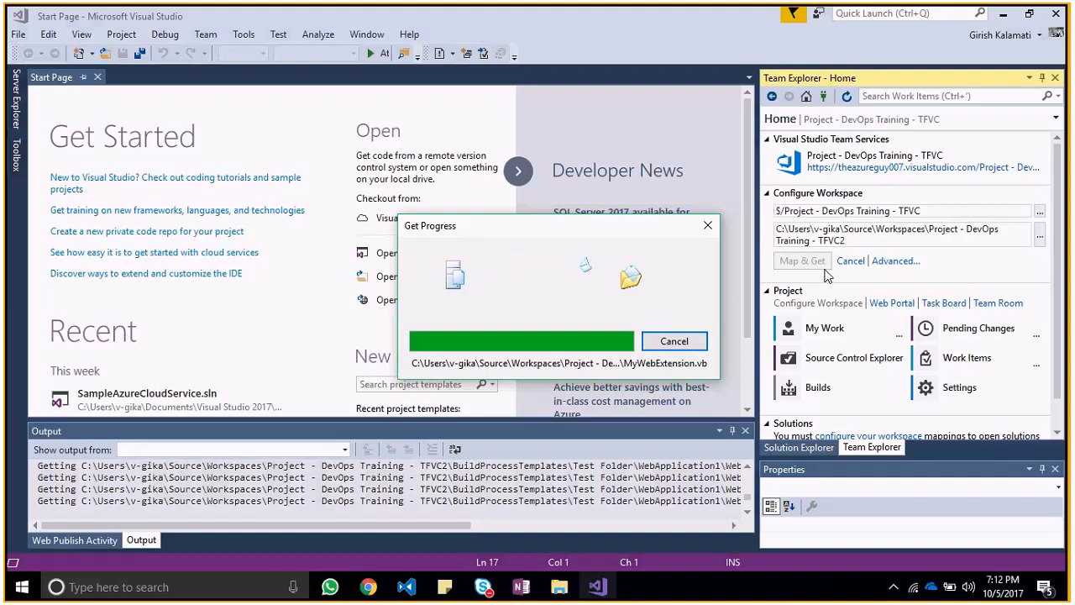
Step: Switch to Chrome, view the Features backlog of the TFVC project and the Backlog items of the GIT project, and return to Visual Studio
key(alt+Tab)
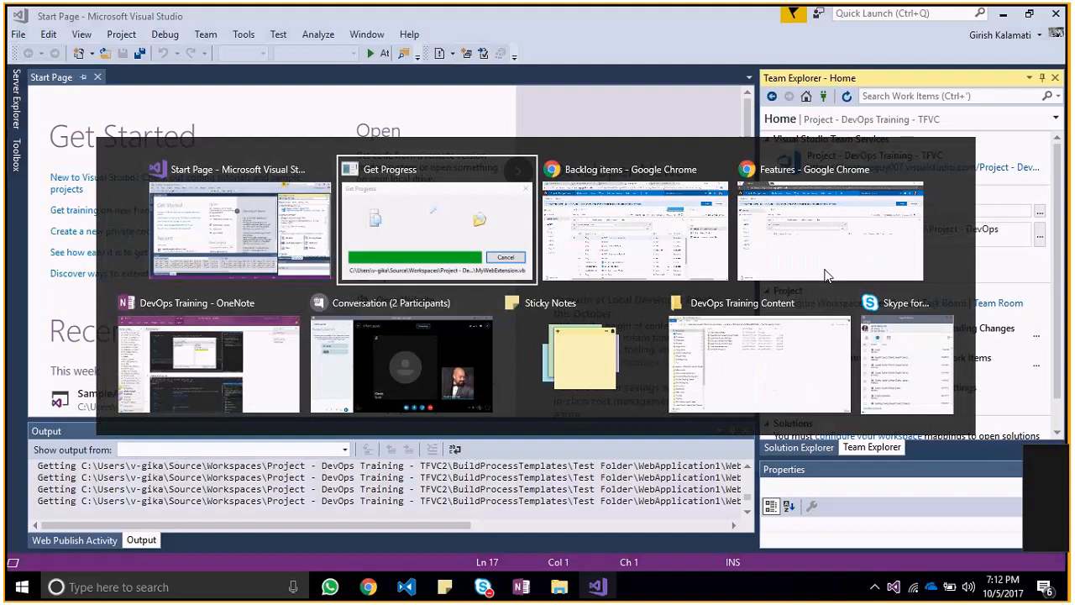
key(alt+Tab)
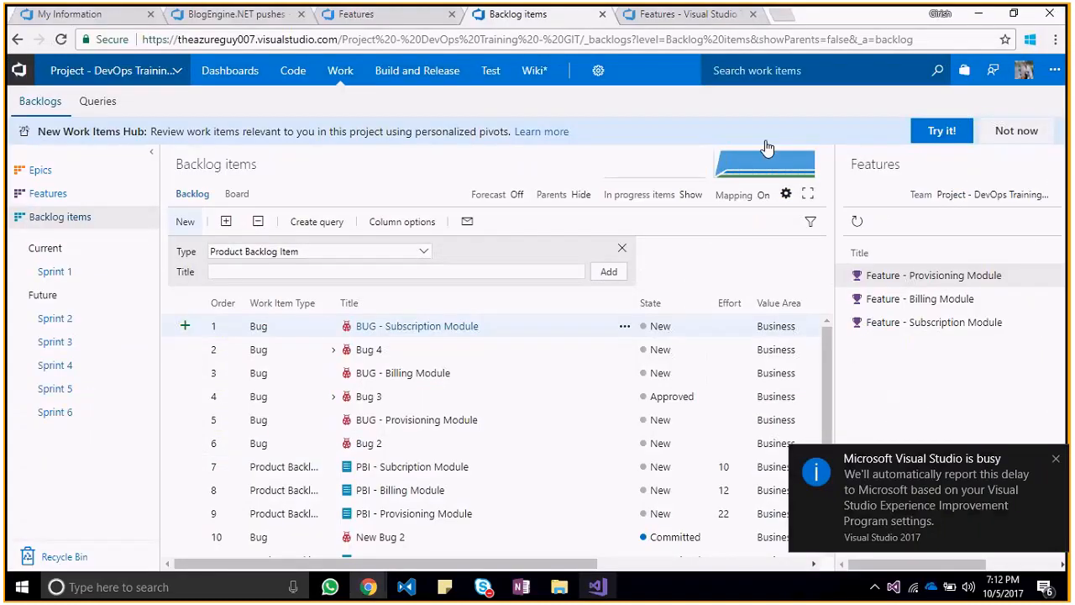
click(402, 18)
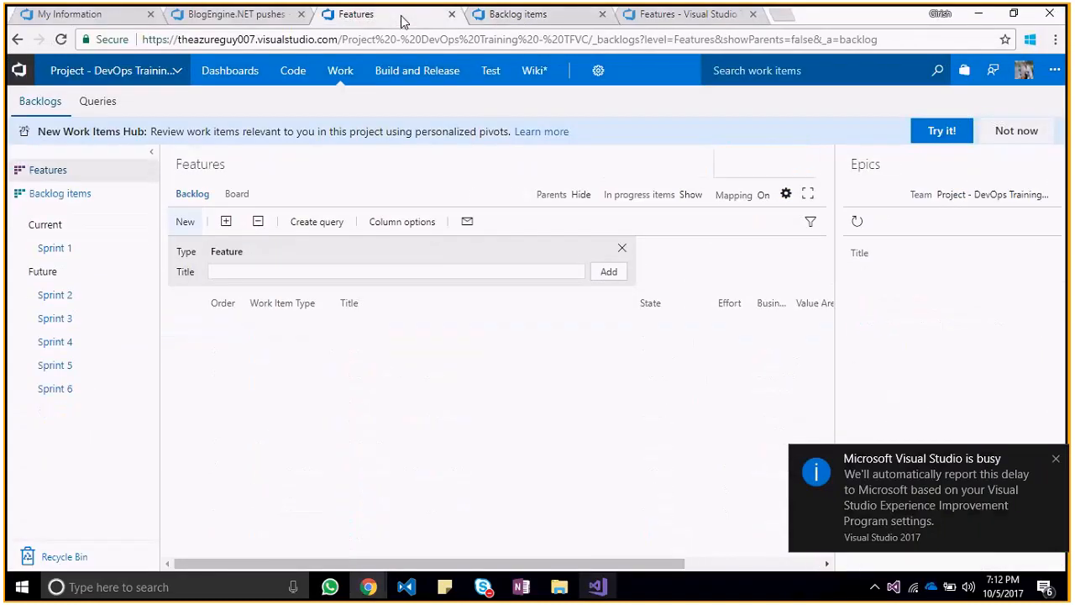
click(523, 17)
key(alt+Tab)
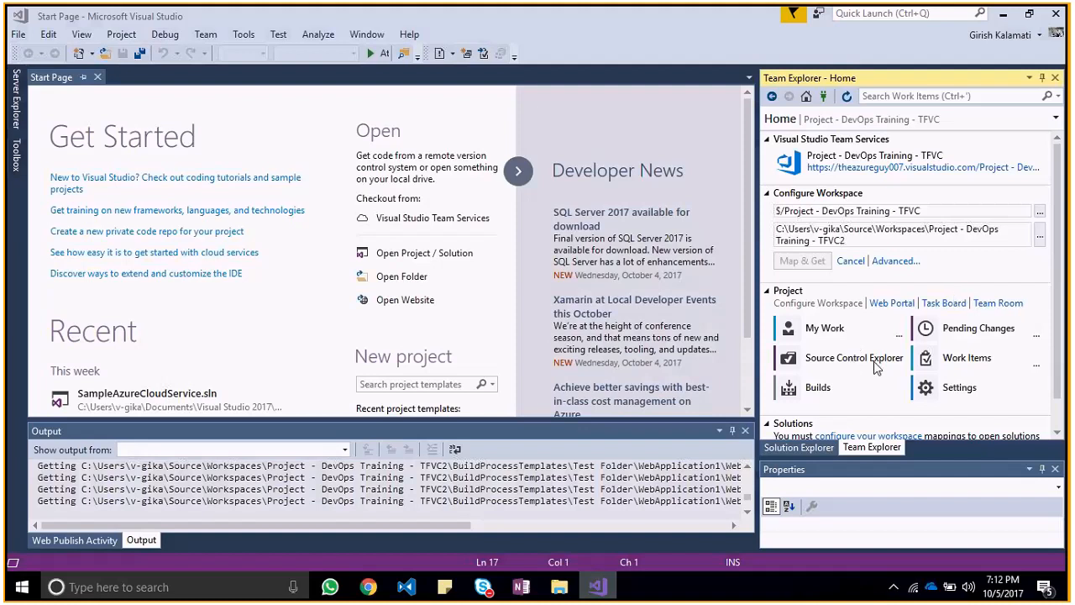
Step: Check the Get Progress window for the source being retrieved into the TFVC2 workspace
key(alt+Tab)
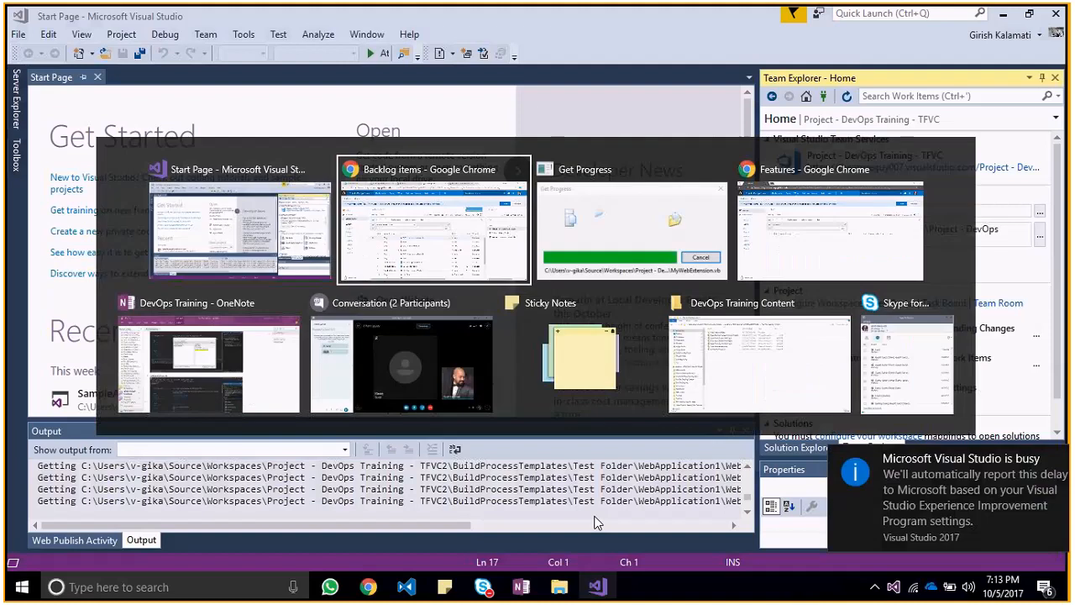
key(alt+Tab)
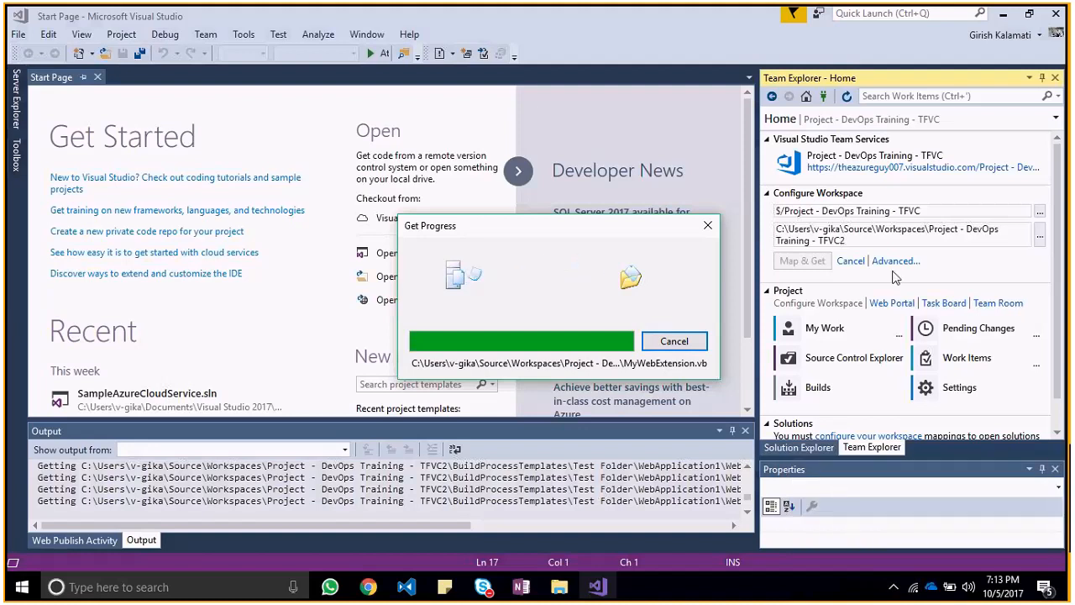
click(845, 242)
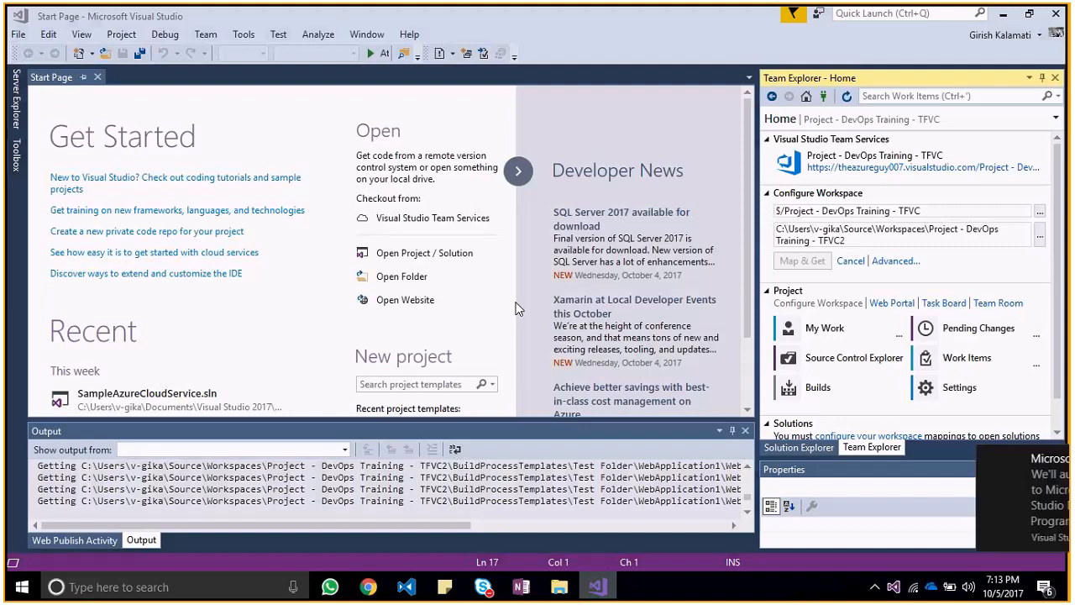
Step: Open the C:\ drive in File Explorer and go to the current user's profile folder under Users
key(super+r)
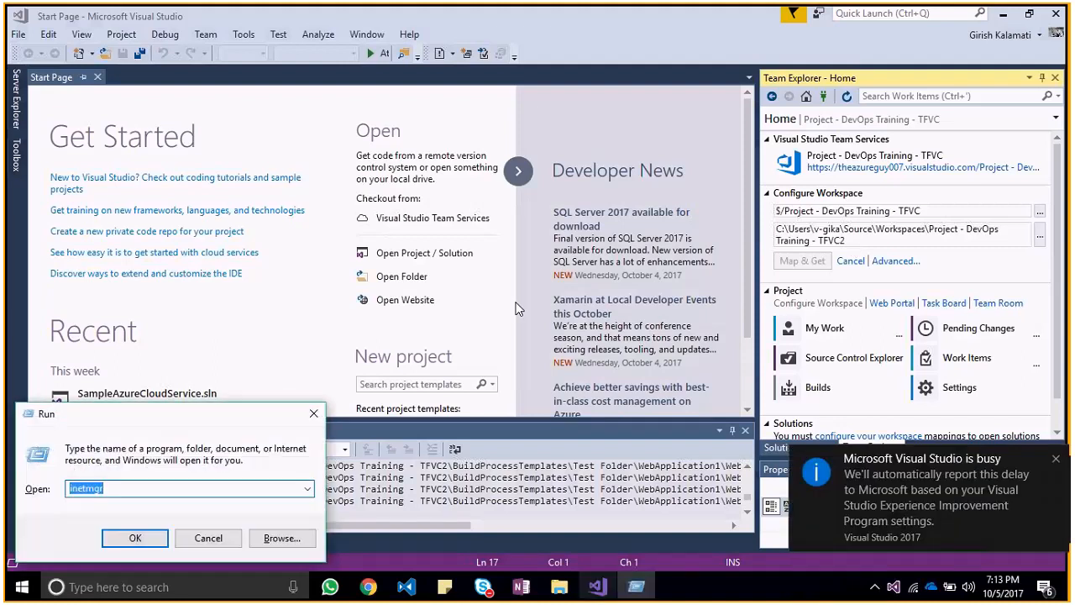
text(C:)
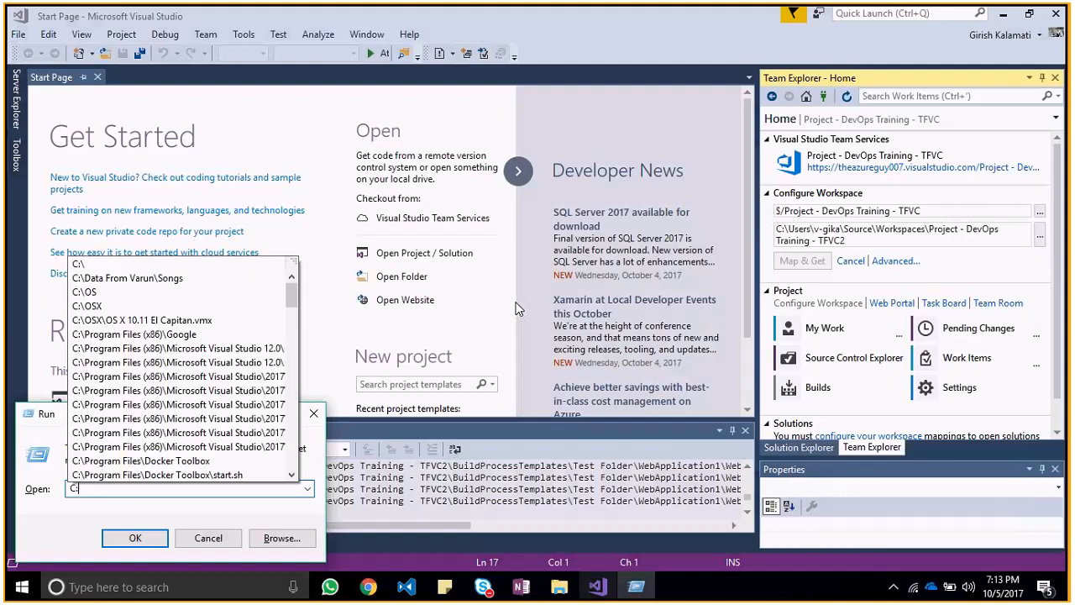
text(\)
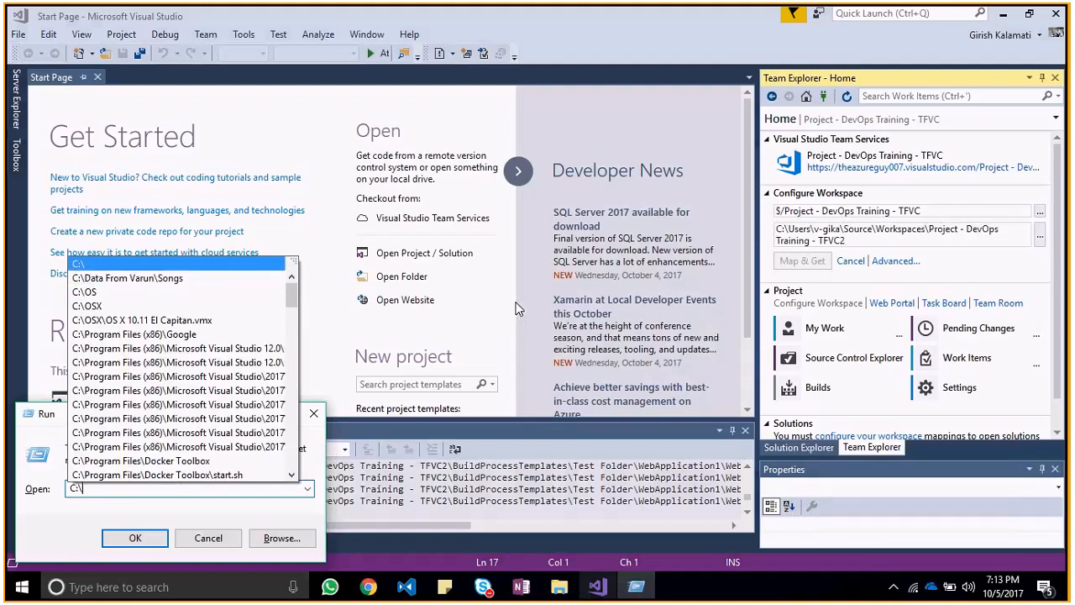
key(Return)
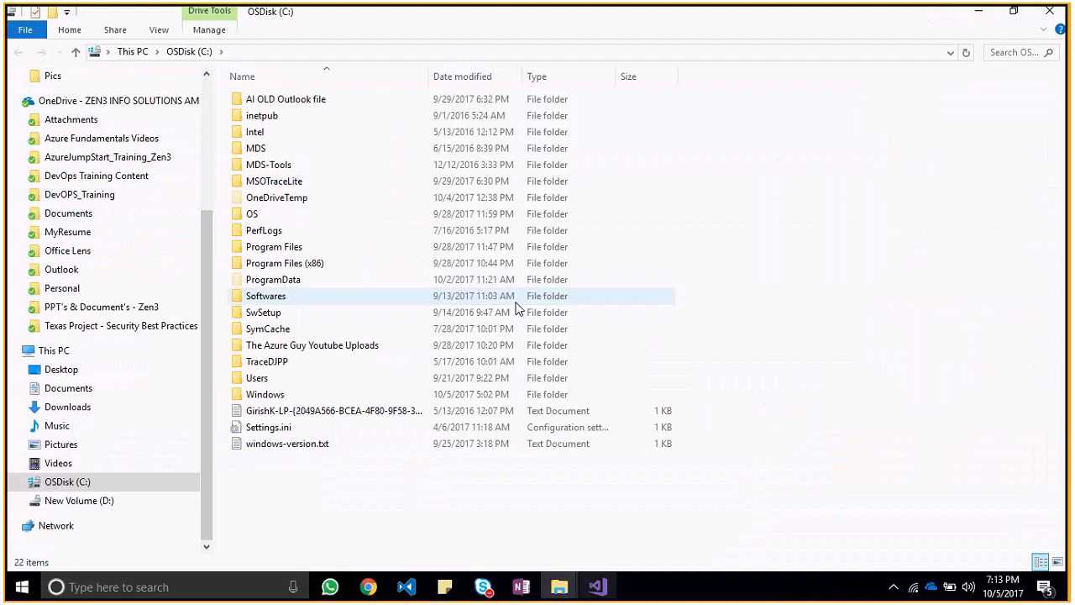
double_click(283, 385)
key(End)
key(Up)
key(Return)
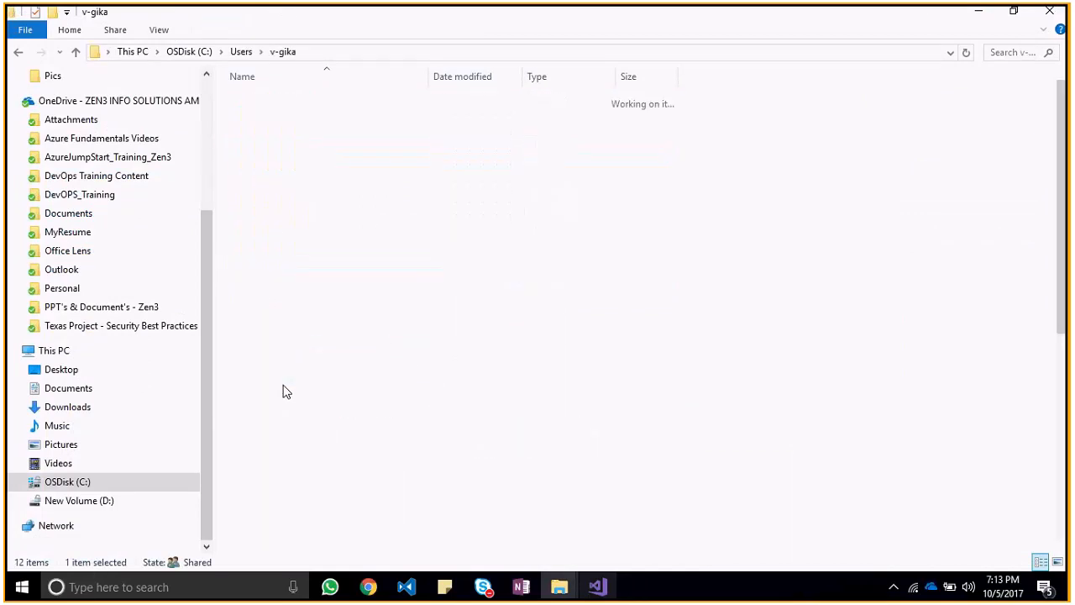
Step: Find and open the Source folder inside the user's profile folder
key(Down)
key(Down)
key(Down)
key(Down)
key(Down)
key(Down)
key(Down)
key(Down)
key(Down)
key(Down)
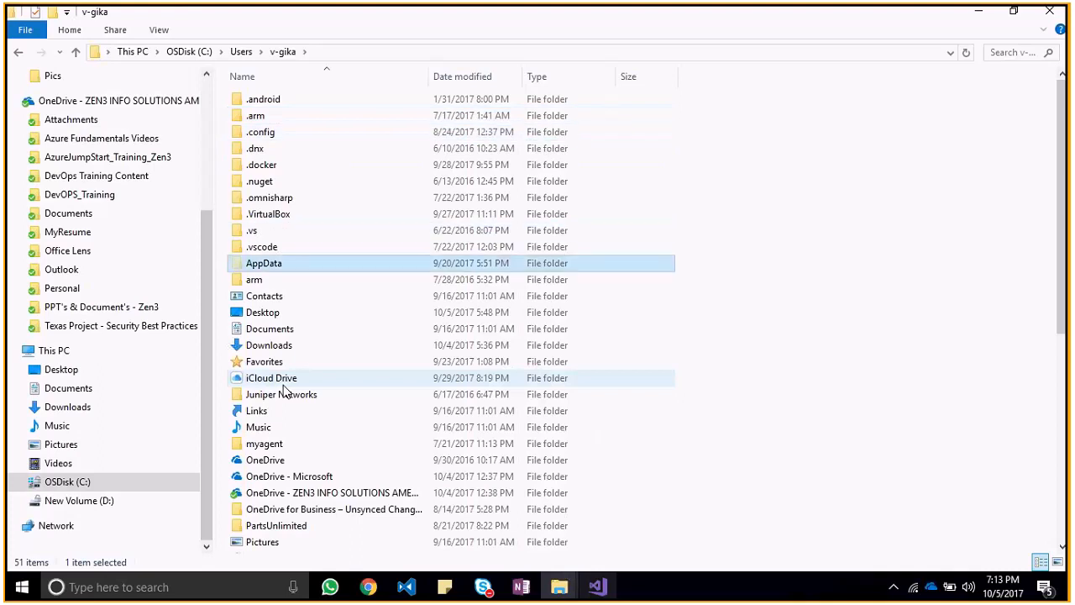
key(Down)
key(Up)
key(Up)
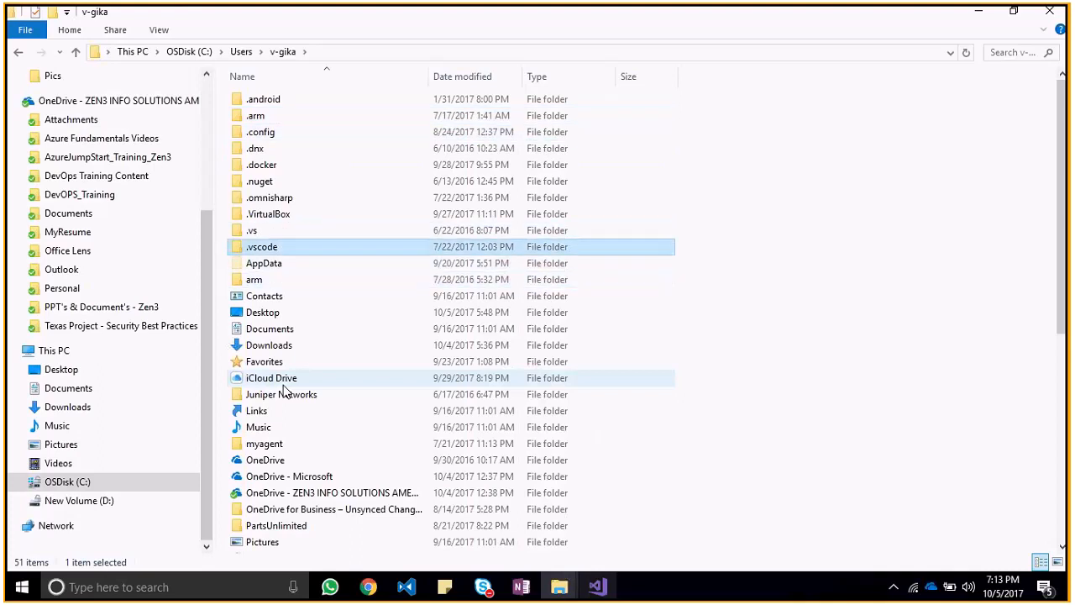
key(s)
Step: Open the Workspaces folder inside Source
key(Down)
key(Down)
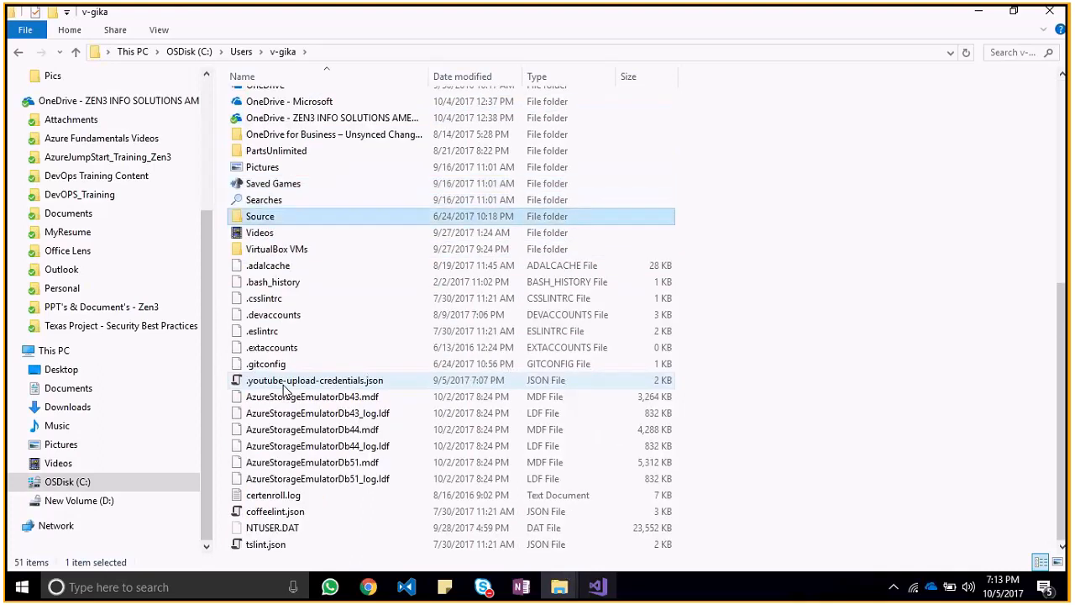
key(Return)
key(Down)
key(Up)
key(Down)
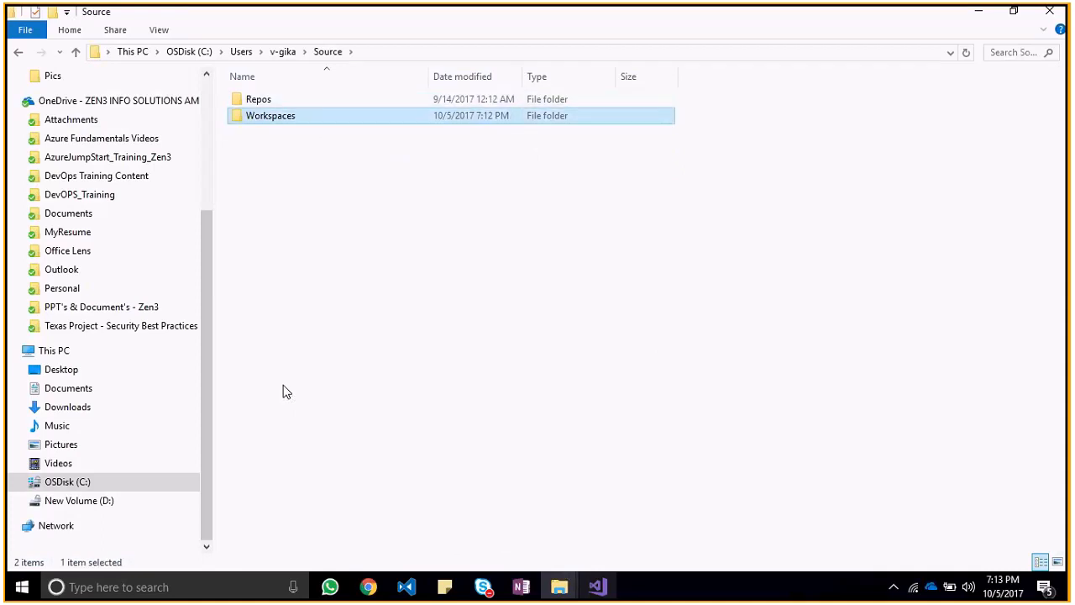
key(Return)
key(BackSpace)
key(Up)
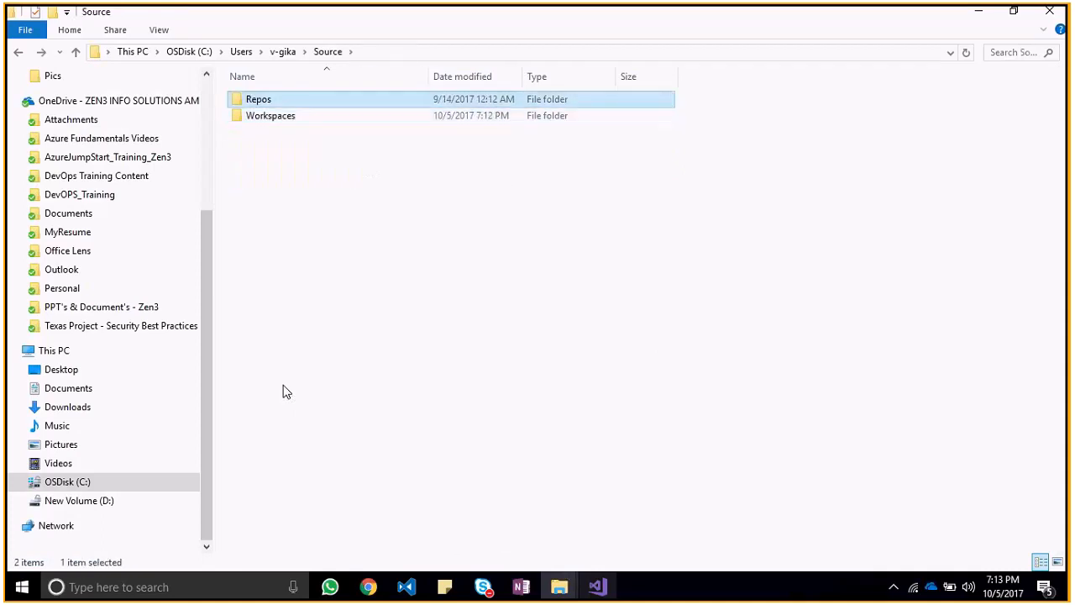
key(Down)
key(Return)
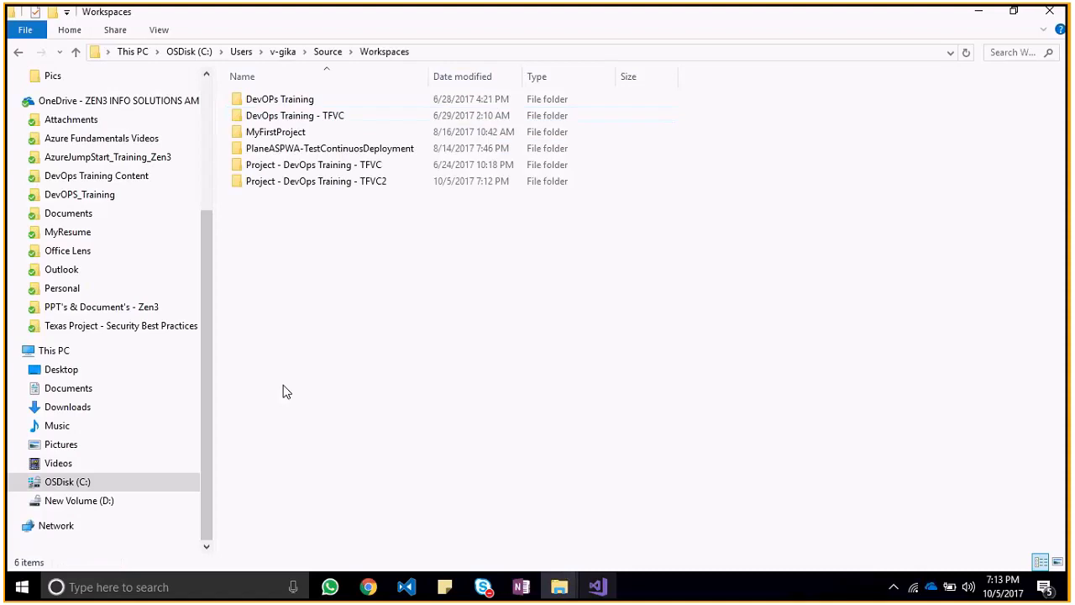
Step: Look through the project folders in Workspaces, including DevOps Training - TFVC, and glance back at Visual Studio
key(Down)
key(Down)
key(Down)
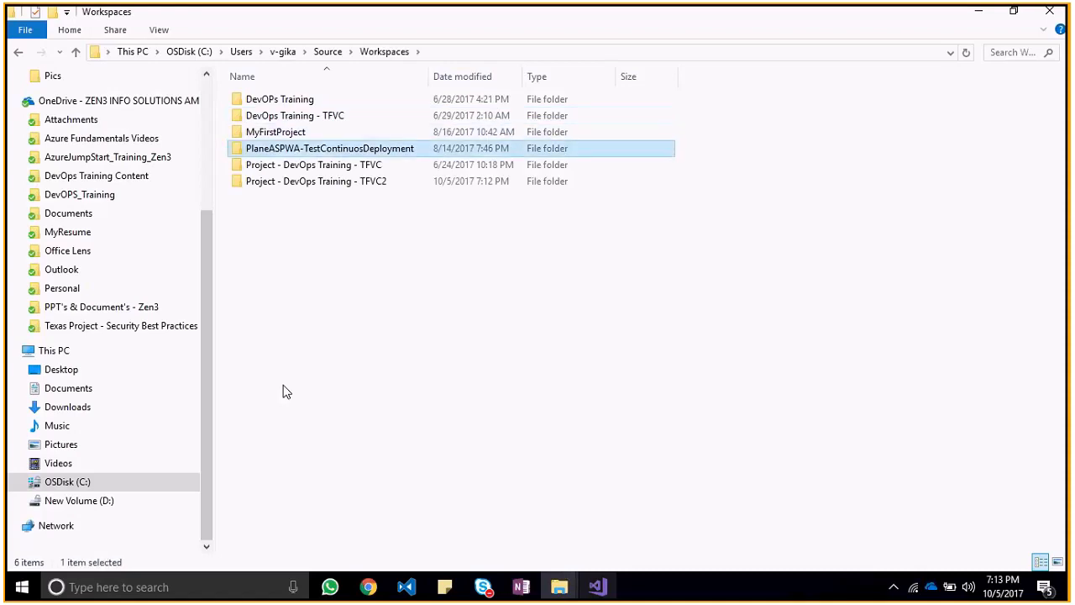
key(Up)
key(Up)
key(Up)
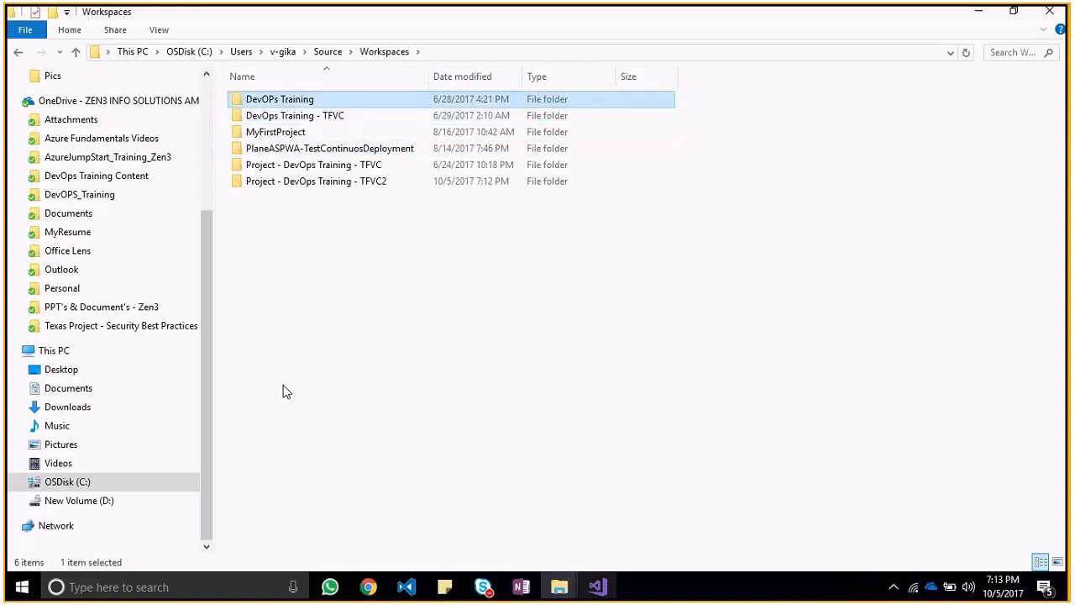
key(Down)
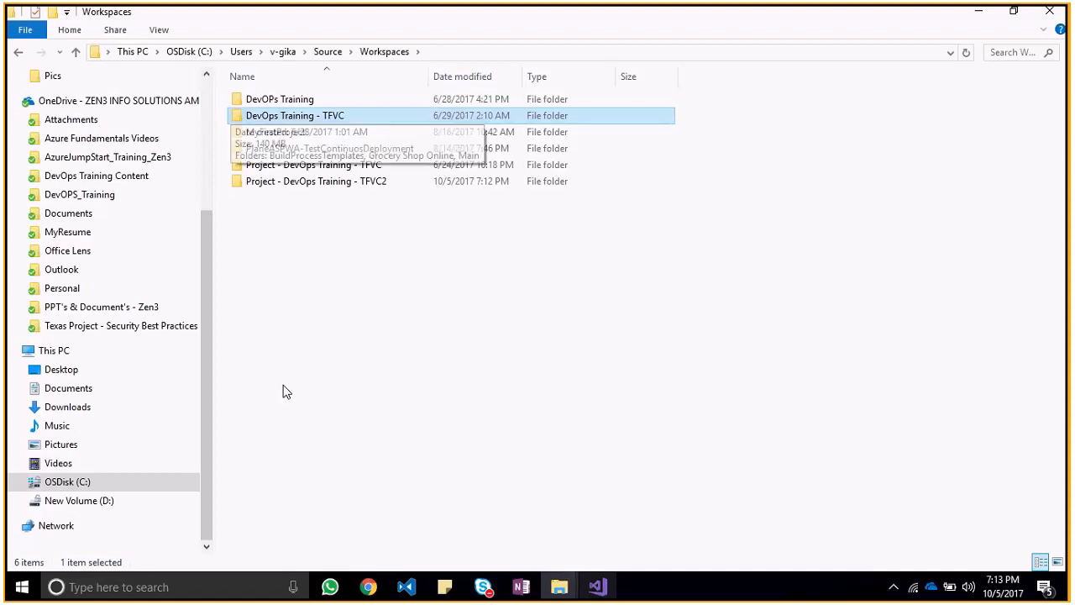
key(alt+Tab)
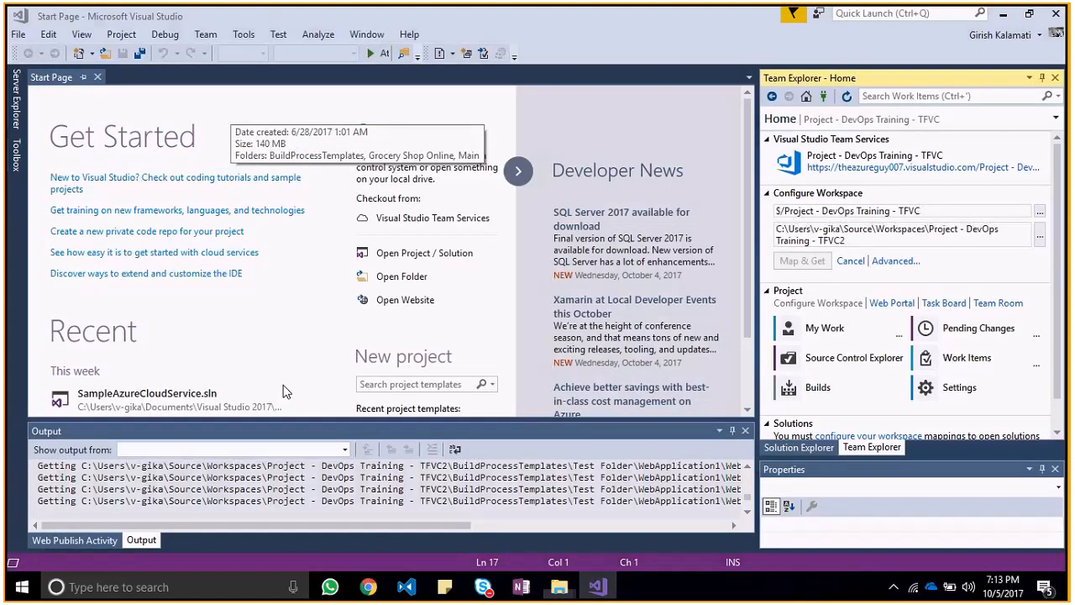
key(alt+Tab)
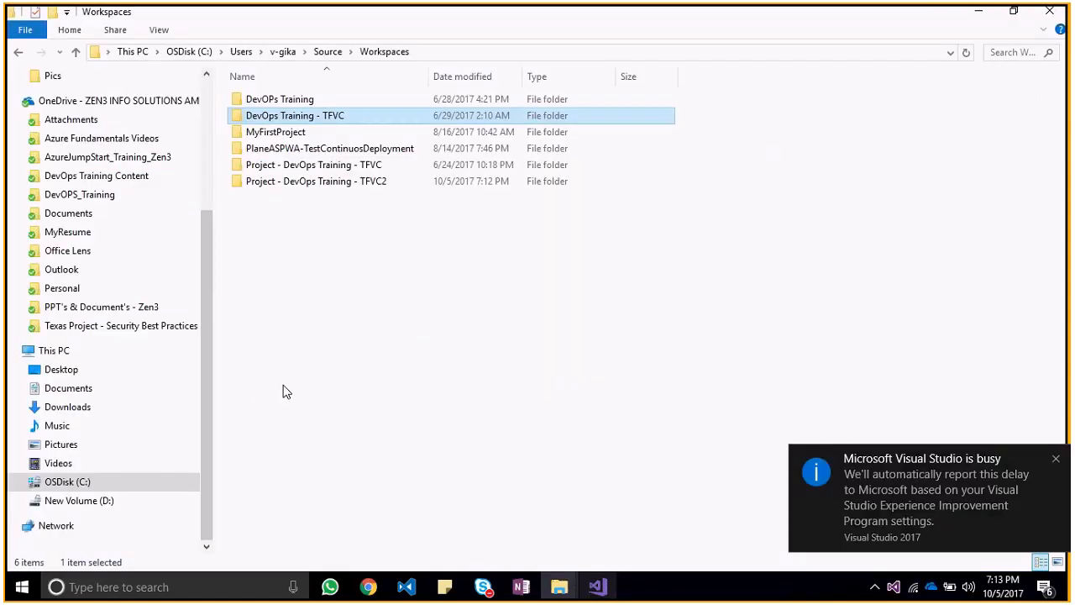
Step: Open the Project - DevOps Training - TFVC folder and its BuildProcessTemplates subfolder
key(Down)
key(Down)
key(Down)
key(Return)
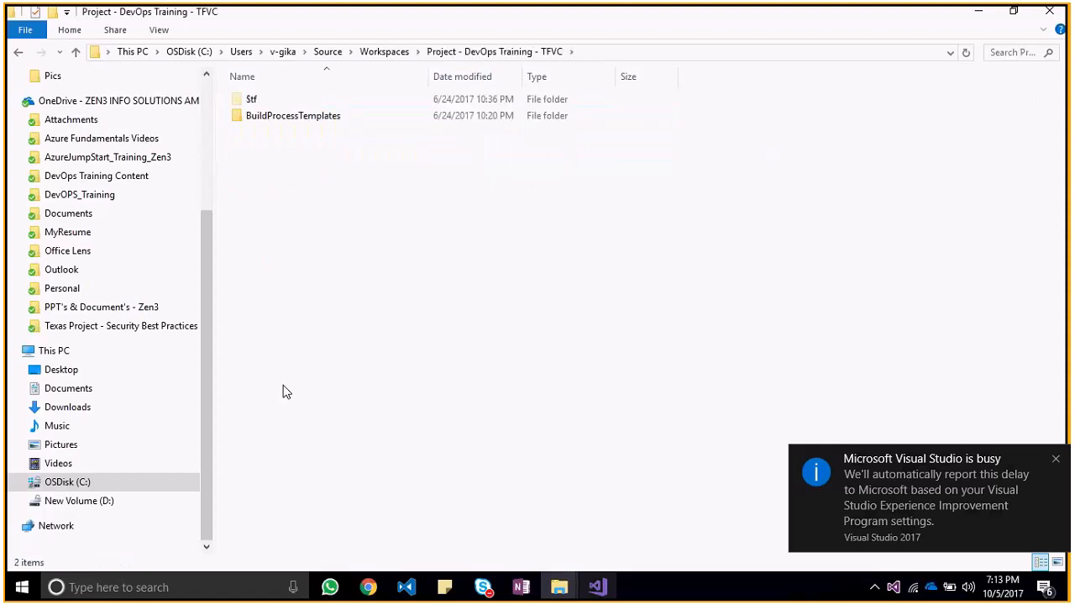
key(Down)
key(Return)
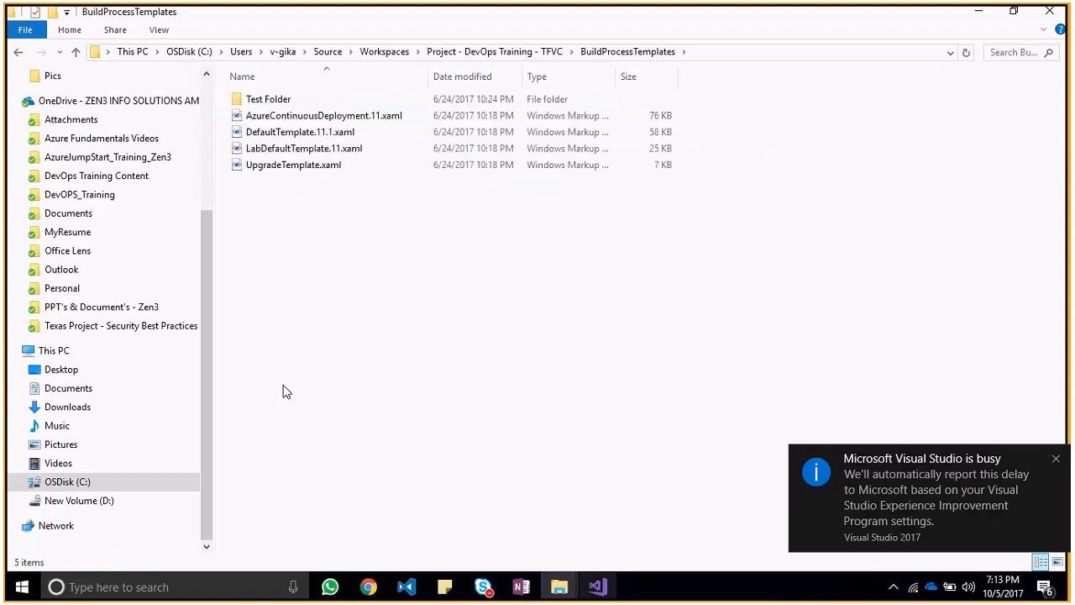
Step: Inspect the WebApplication1 folder inside Test Folder, then go back to BuildProcessTemplates
key(Down)
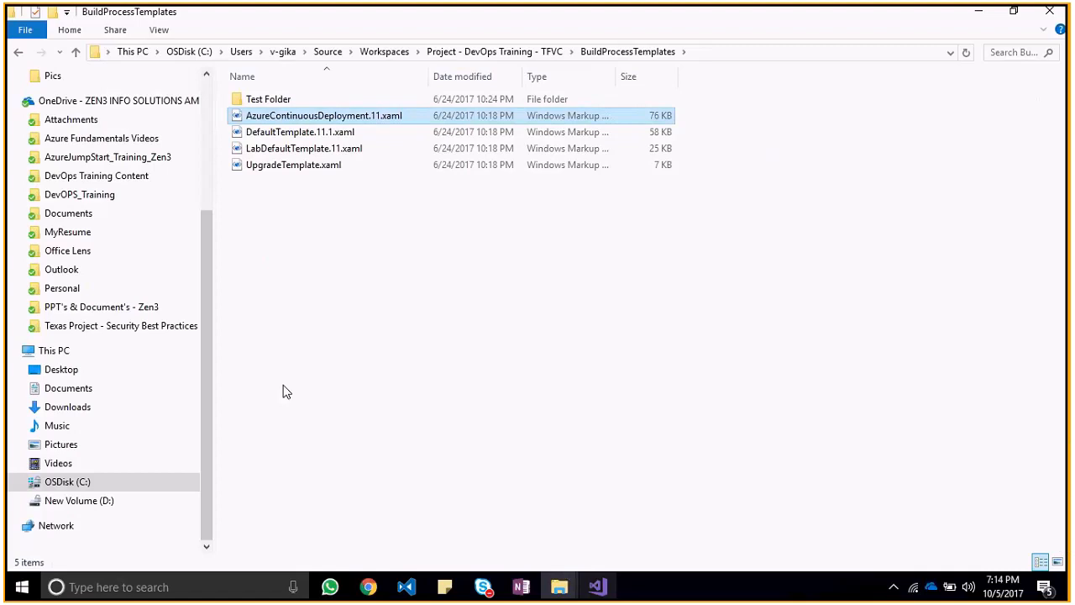
key(Up)
key(Return)
key(Down)
key(Return)
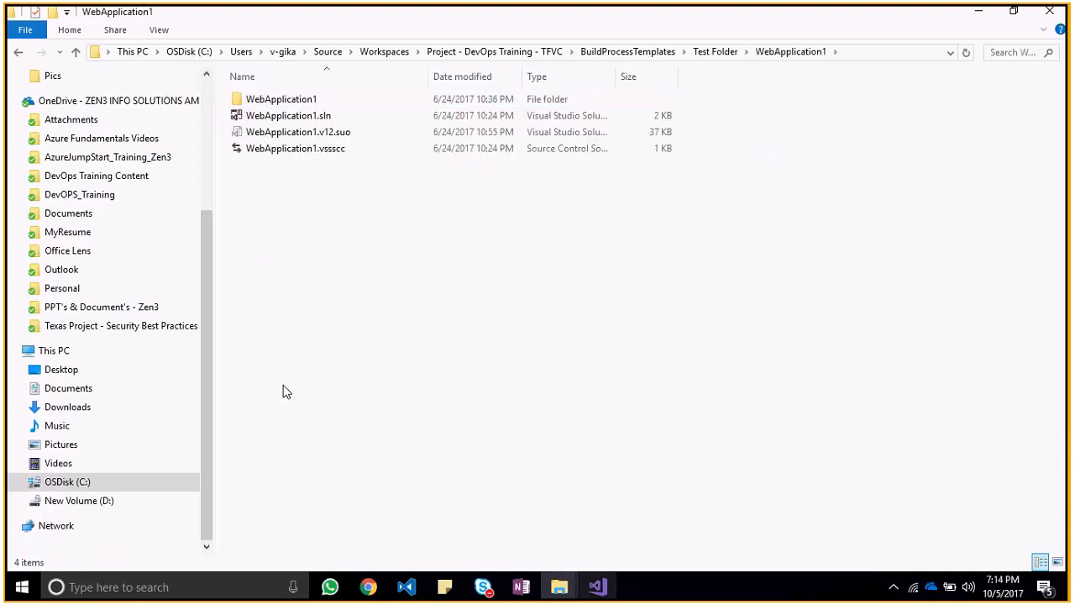
key(BackSpace)
key(BackSpace)
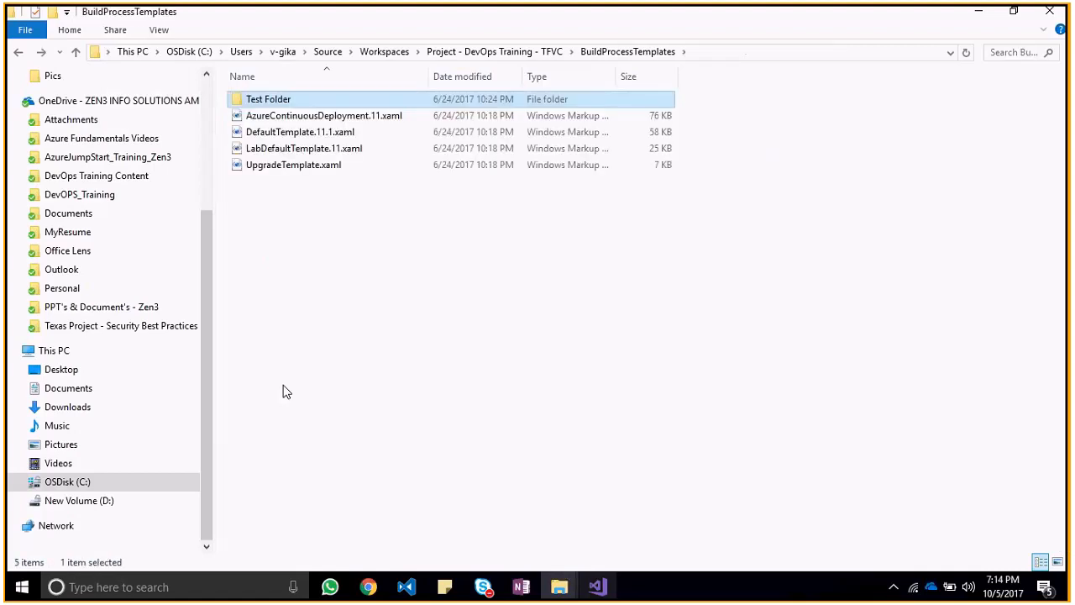
Step: Switch back to Visual Studio and cancel the running Get operation
key(alt+Tab)
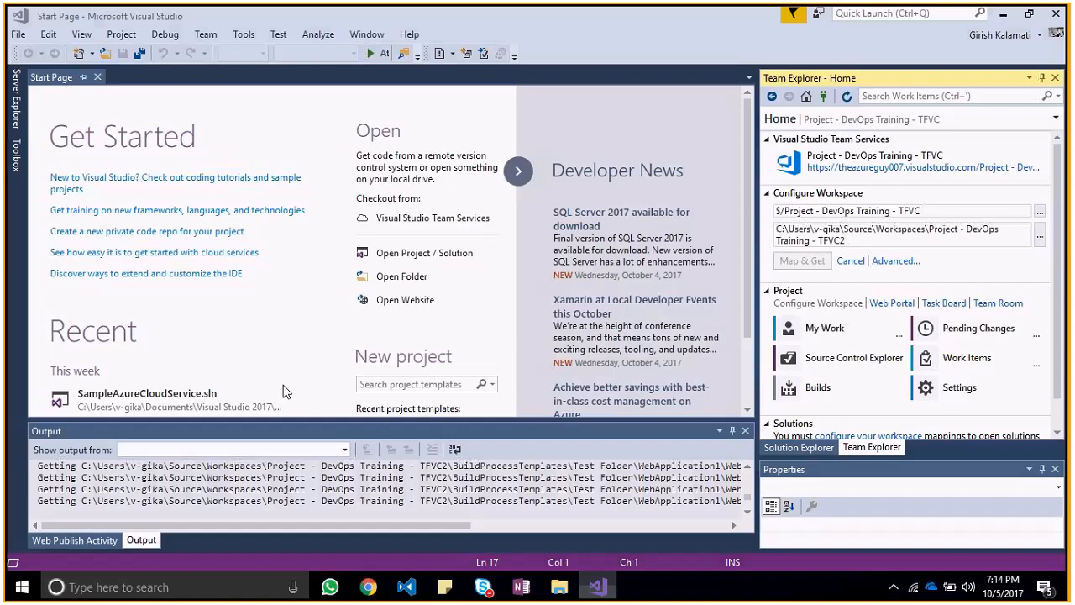
key(alt+Tab)
key(alt+Tab)
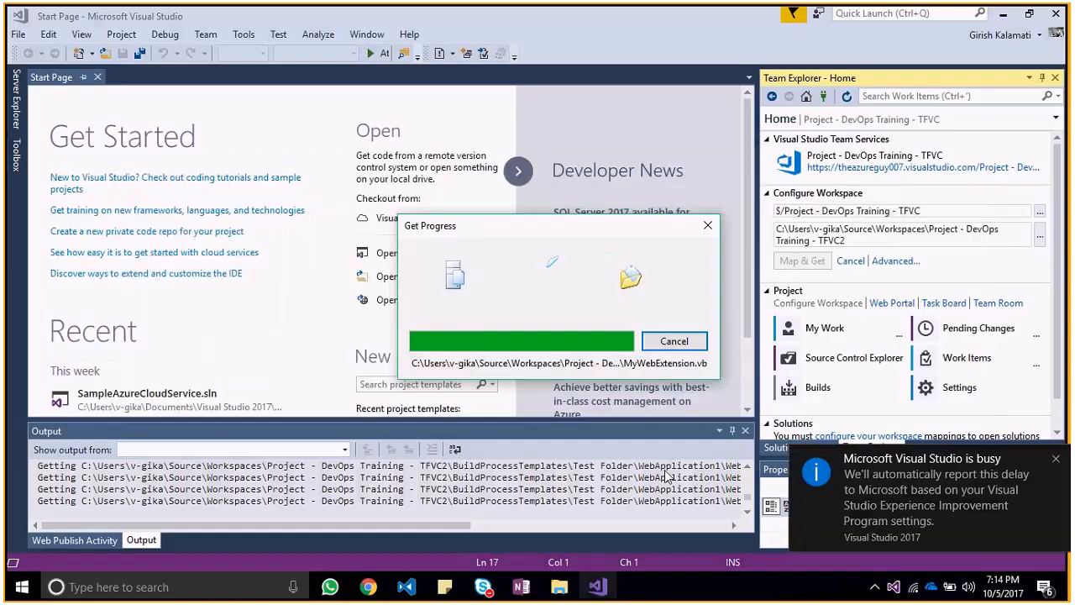
click(709, 225)
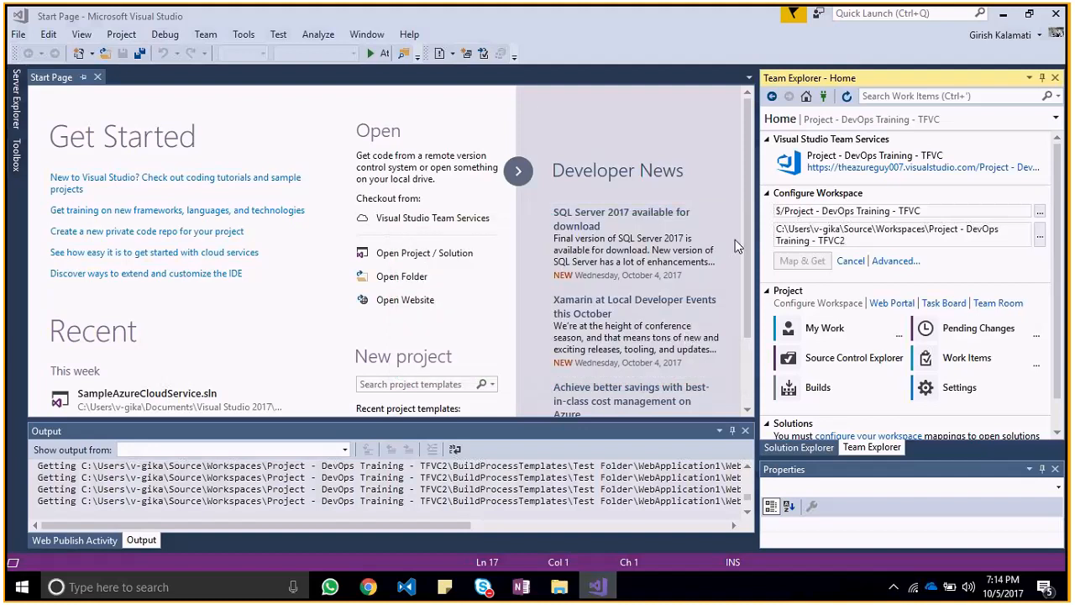
key(alt+Tab)
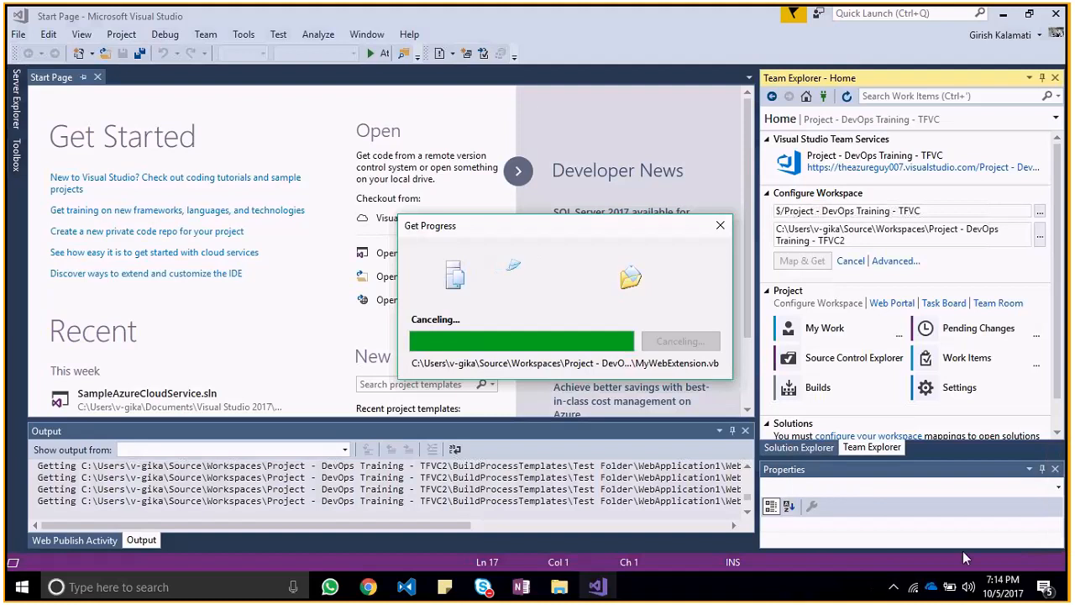
Step: Open Task Manager and move its window aside to examine the running processes, including Visual Studio 2017
click(892, 587)
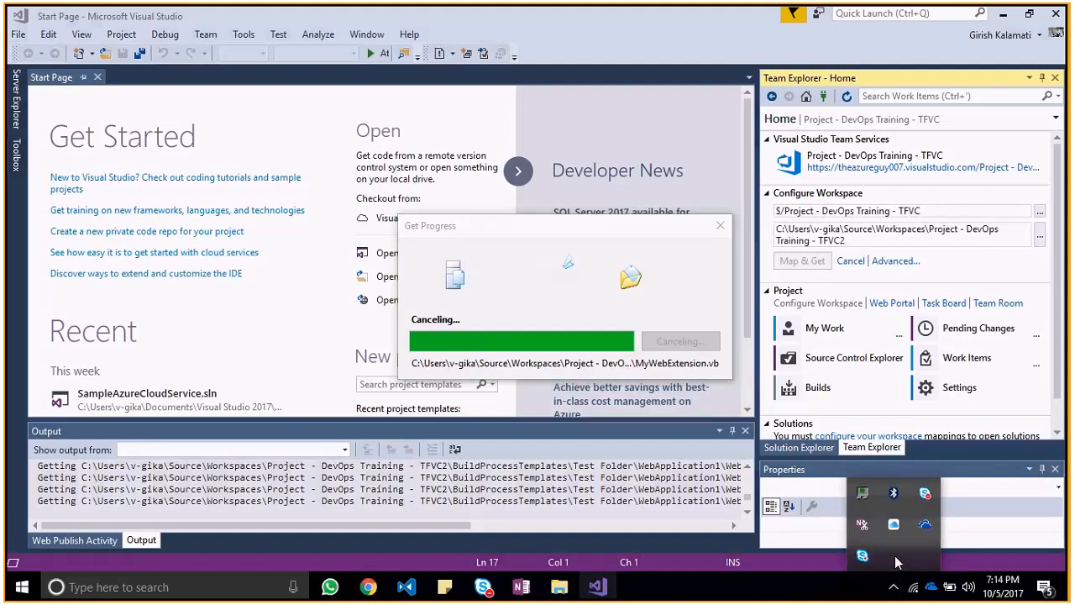
right_click(799, 583)
click(861, 519)
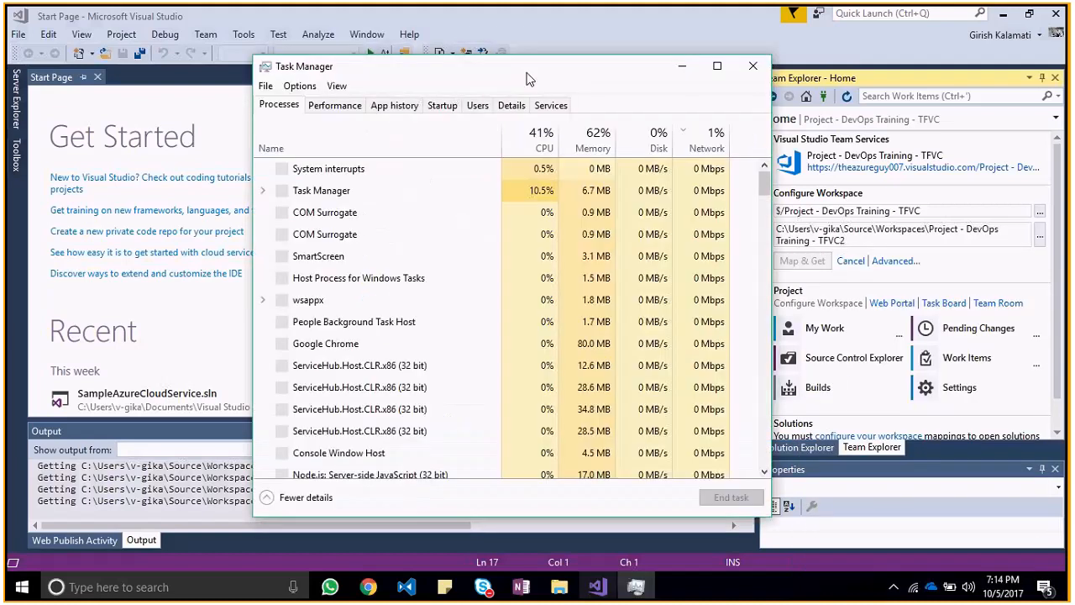
drag(580, 114, 825, 150)
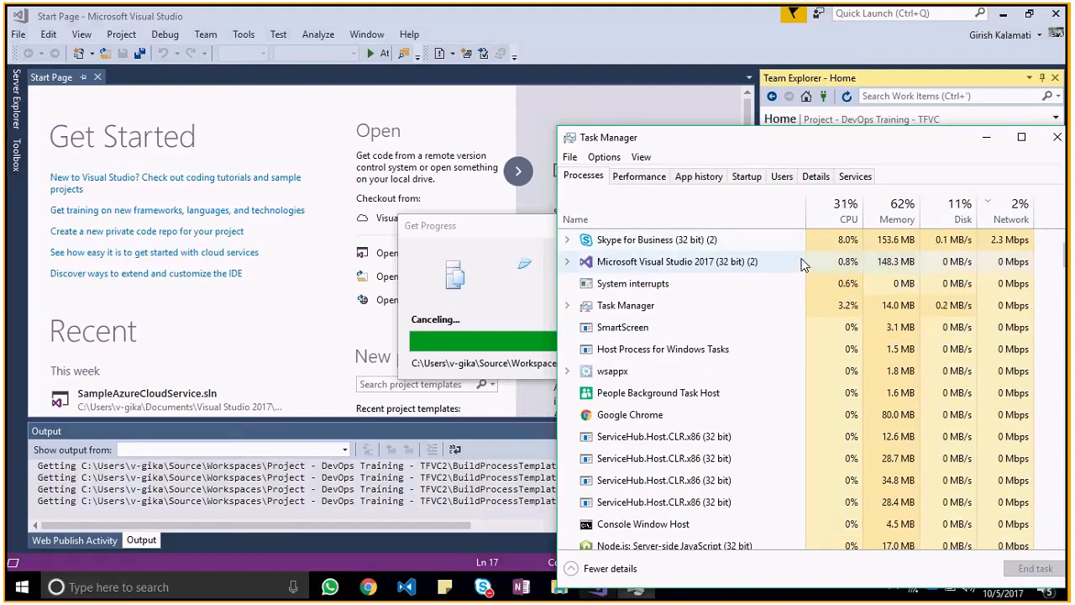
Step: Expand the Microsoft Visual Studio 2017 process in Task Manager and end its Get Progress task
click(567, 281)
click(588, 317)
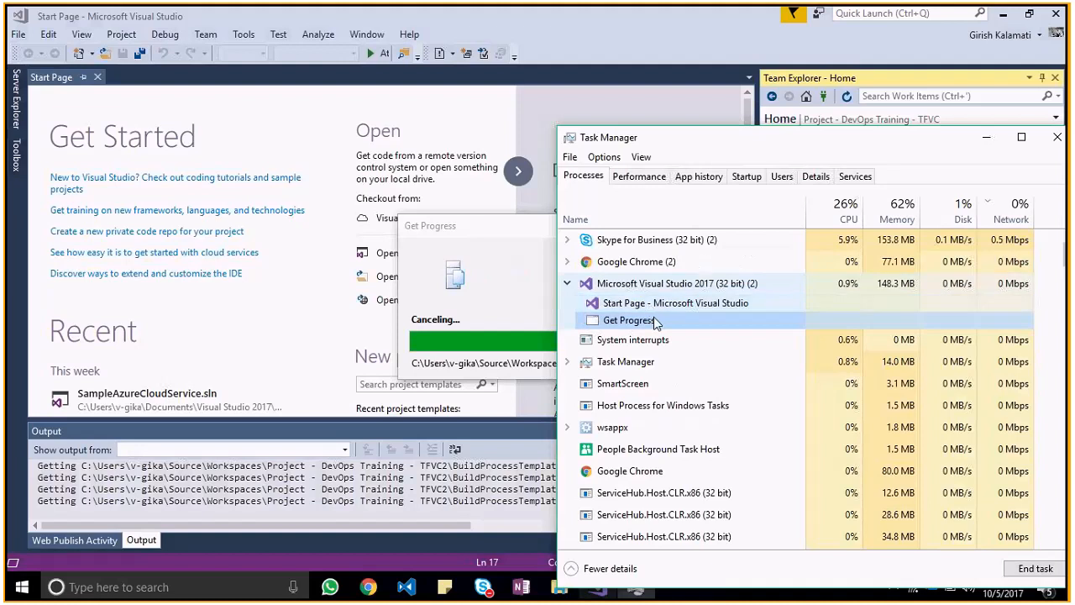
right_click(653, 317)
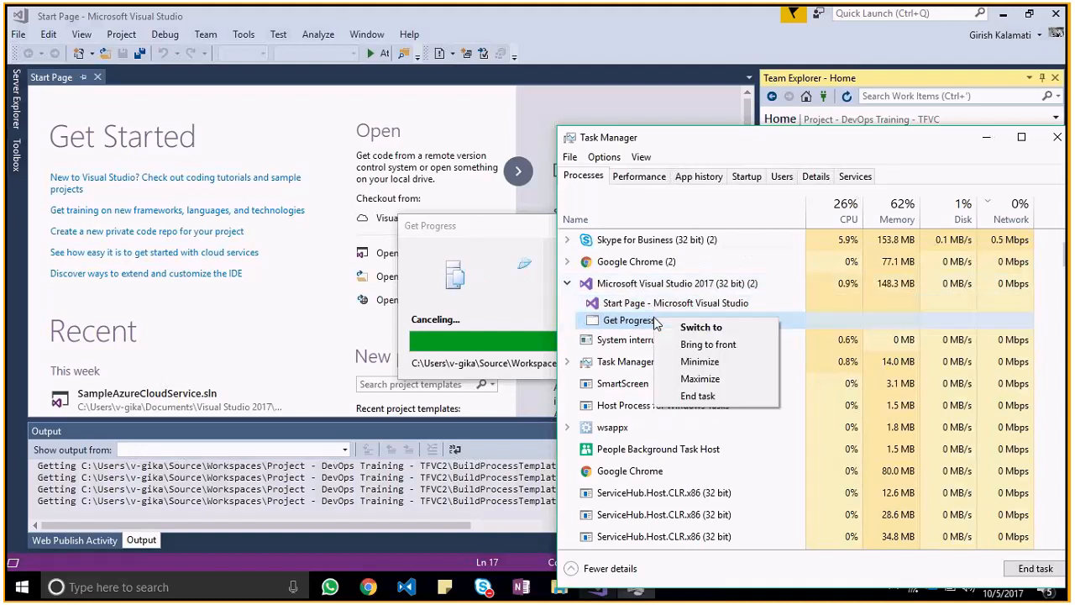
click(697, 396)
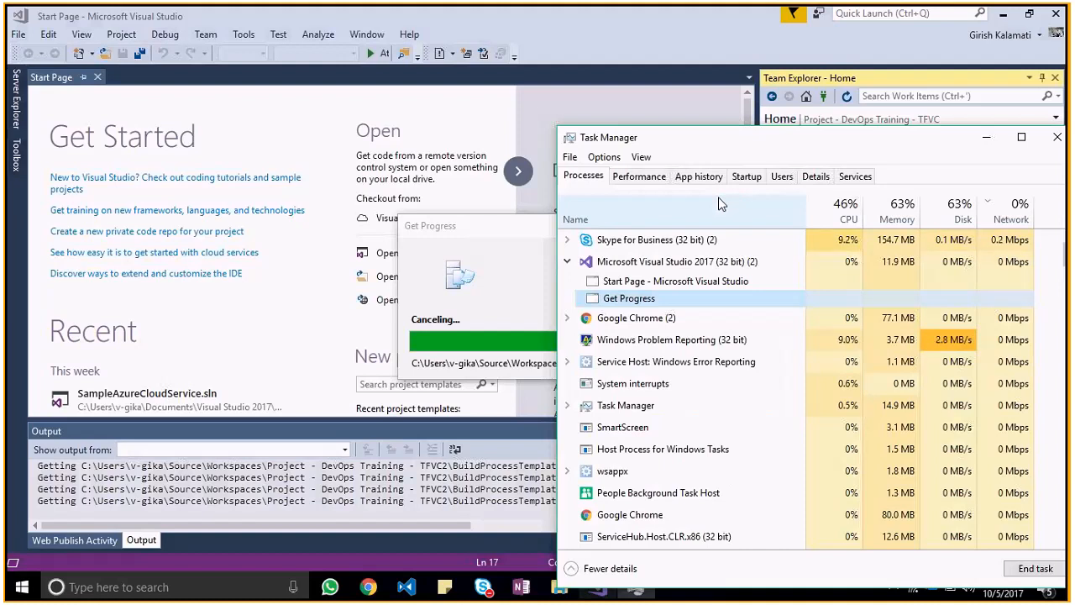
Step: Try again to end the Get Progress task under Visual Studio 2017, and close Task Manager
click(567, 239)
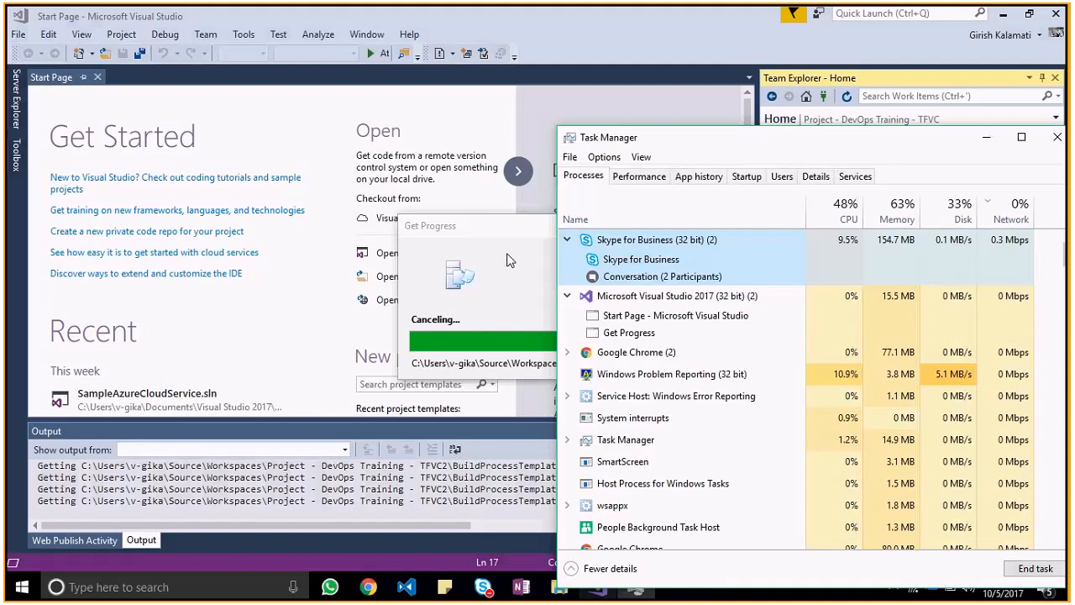
click(660, 356)
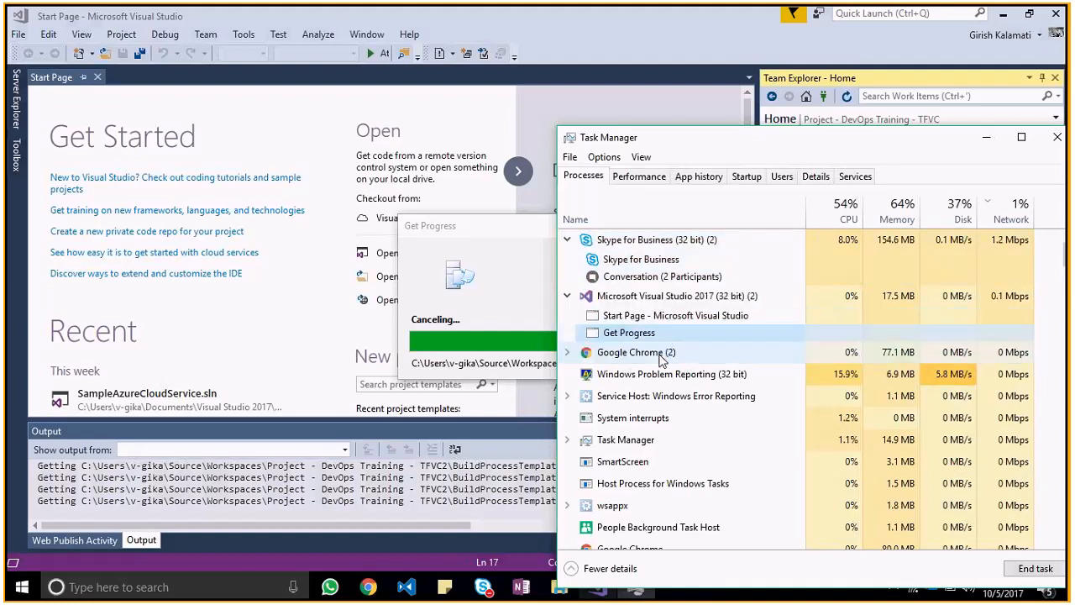
right_click(660, 356)
click(645, 336)
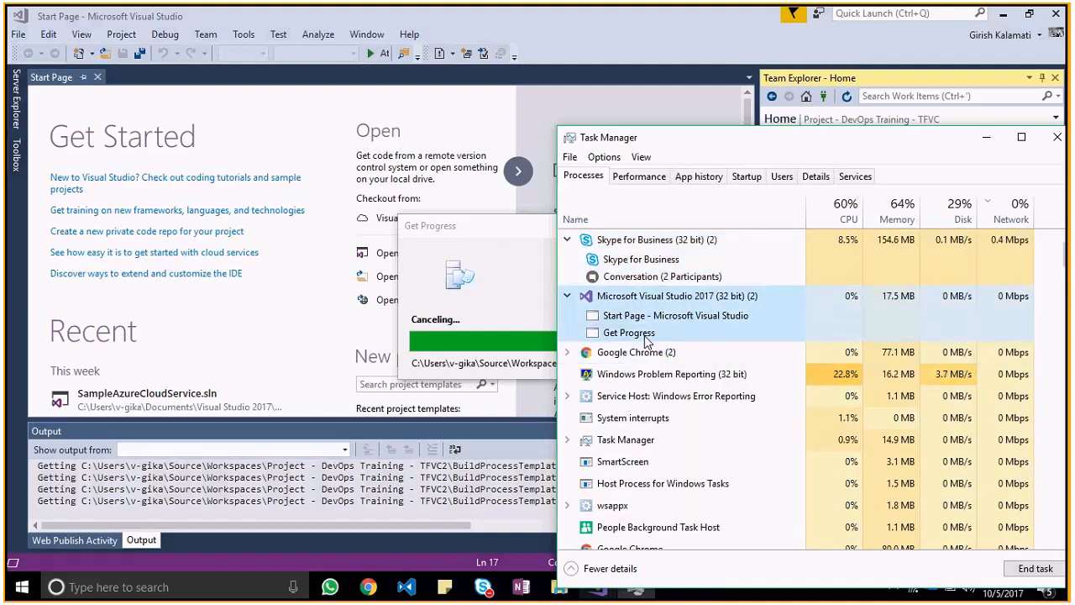
click(660, 335)
right_click(664, 335)
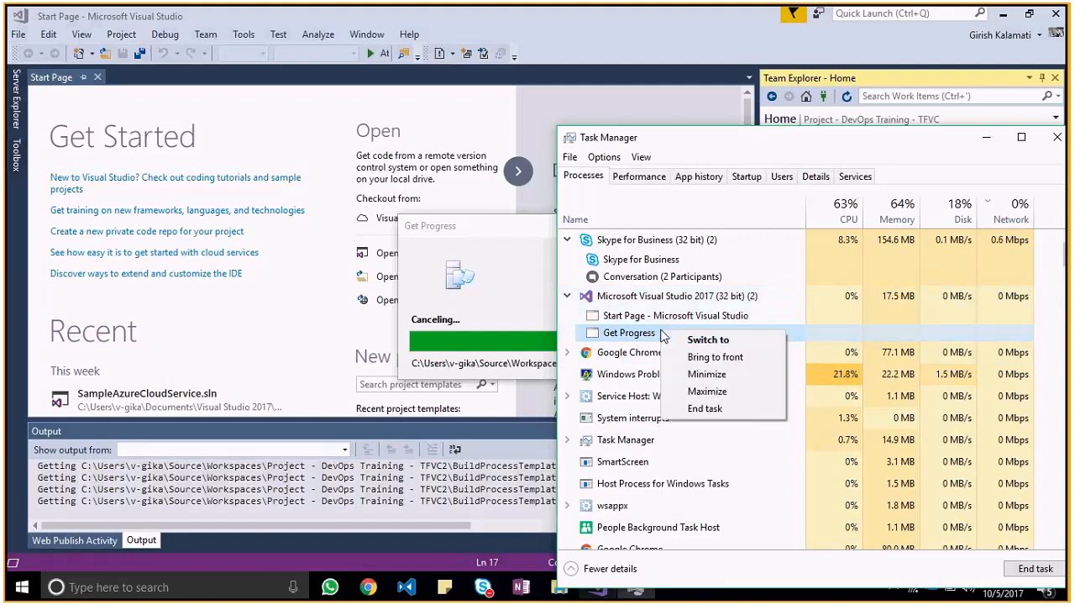
click(696, 410)
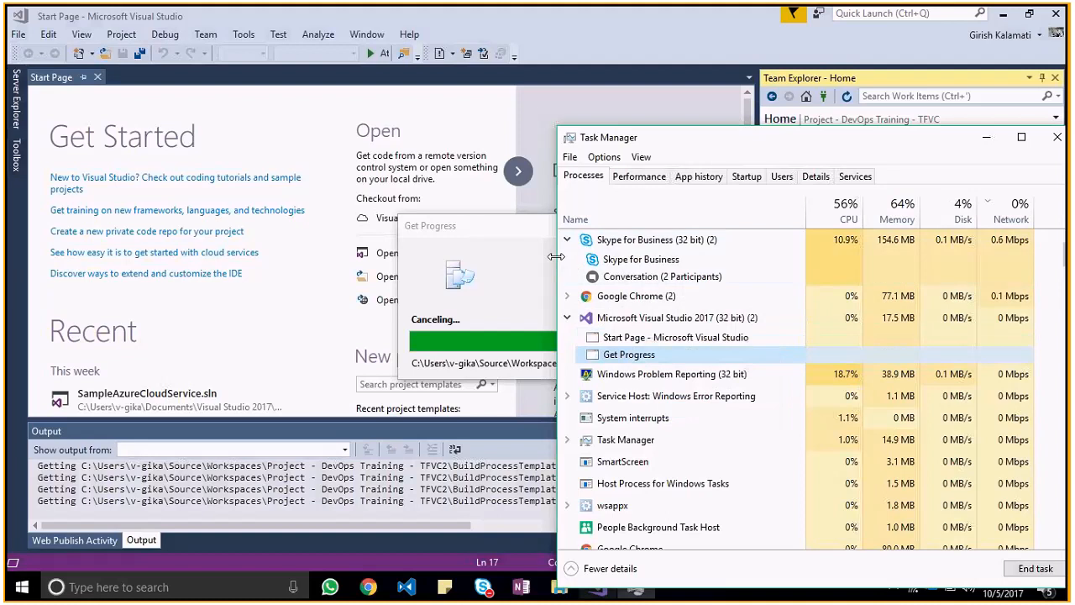
click(1056, 145)
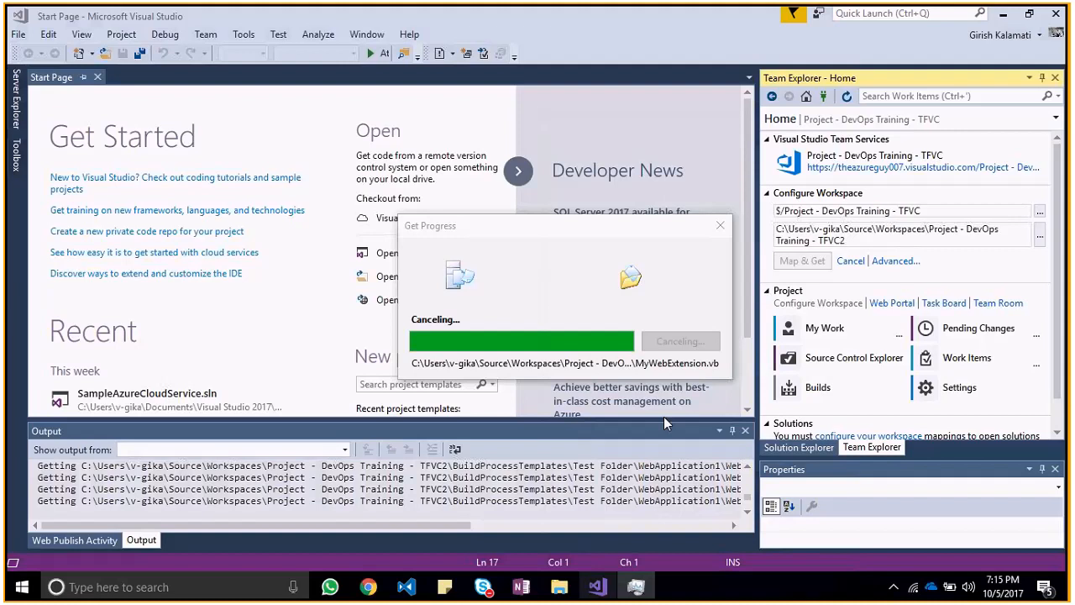
Step: Try to close the Visual Studio window directly, and check the hidden system tray icons
right_click(597, 587)
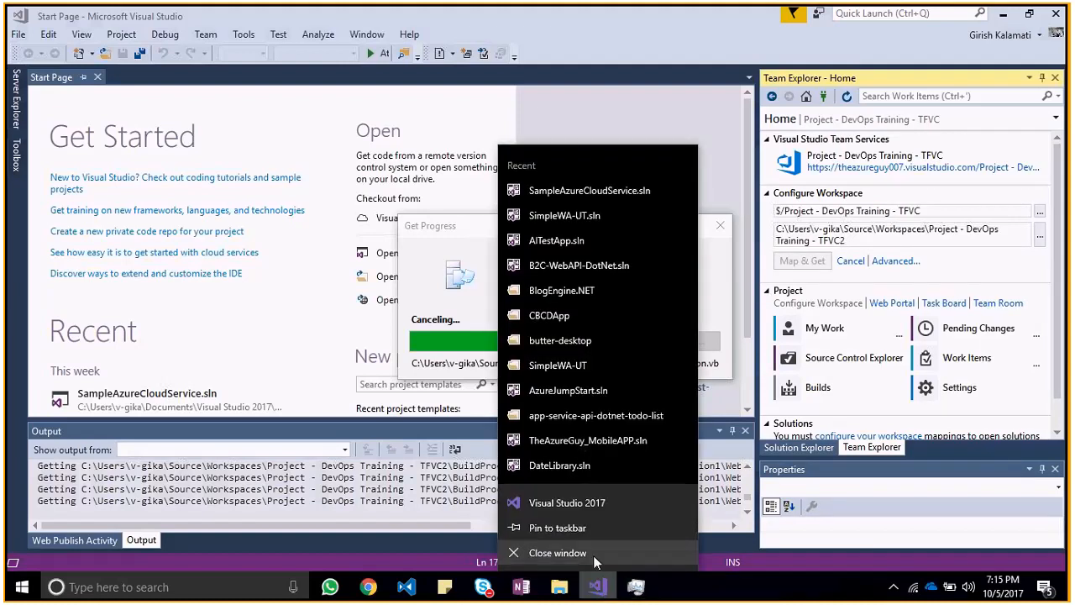
click(593, 555)
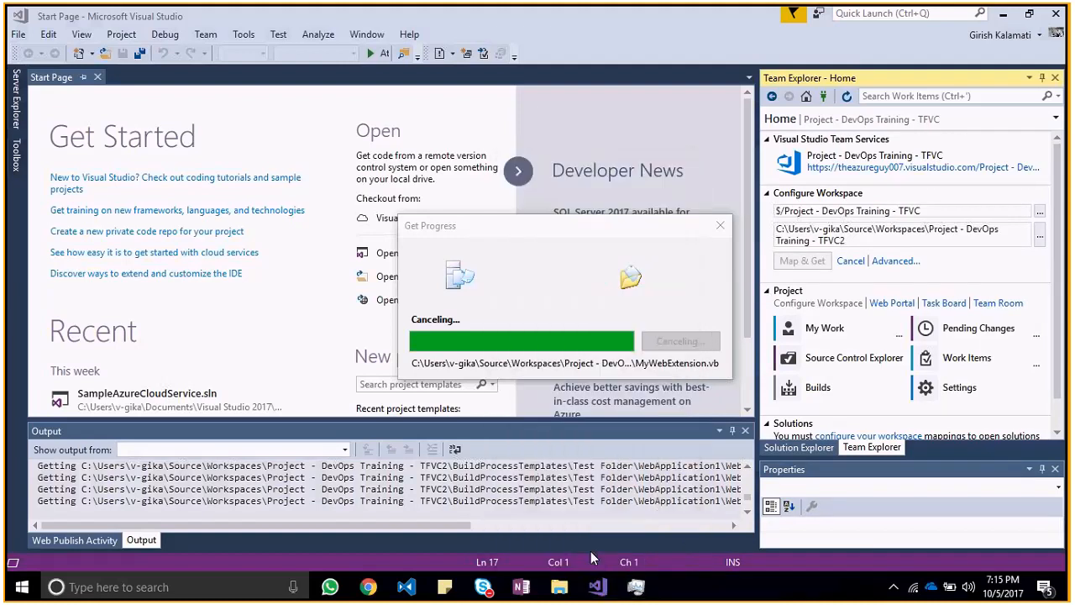
click(894, 587)
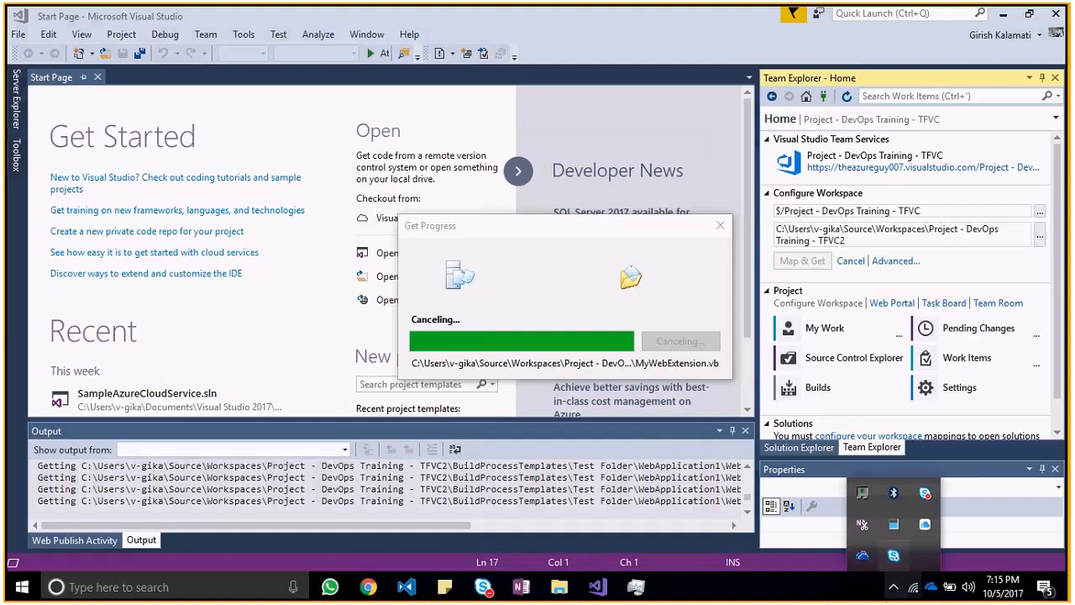
click(816, 572)
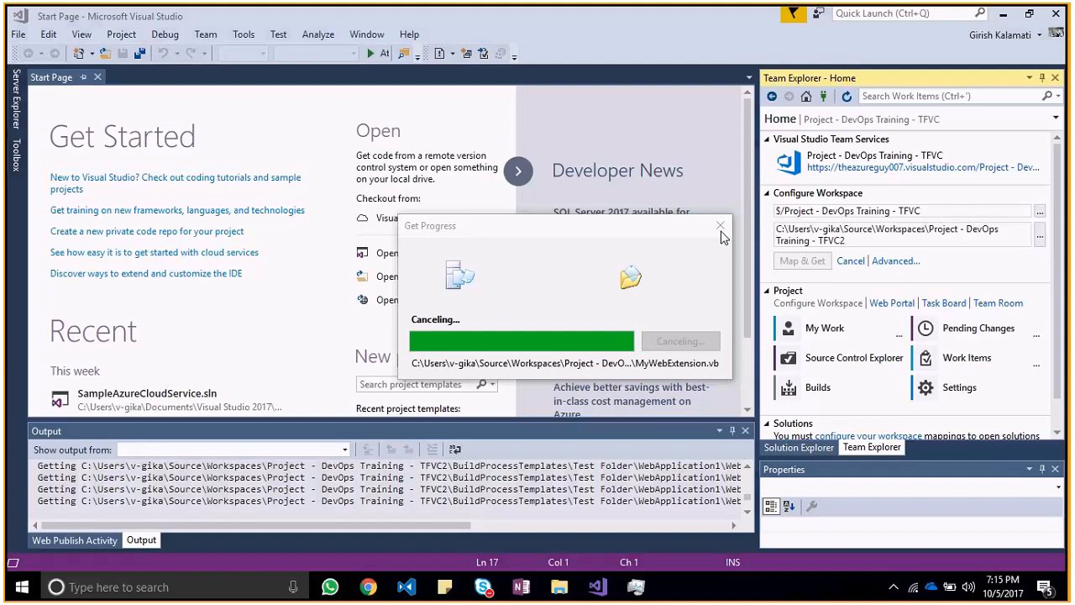
Step: Reopen Task Manager and end the stuck Visual Studio 2017 task
right_click(706, 593)
click(754, 508)
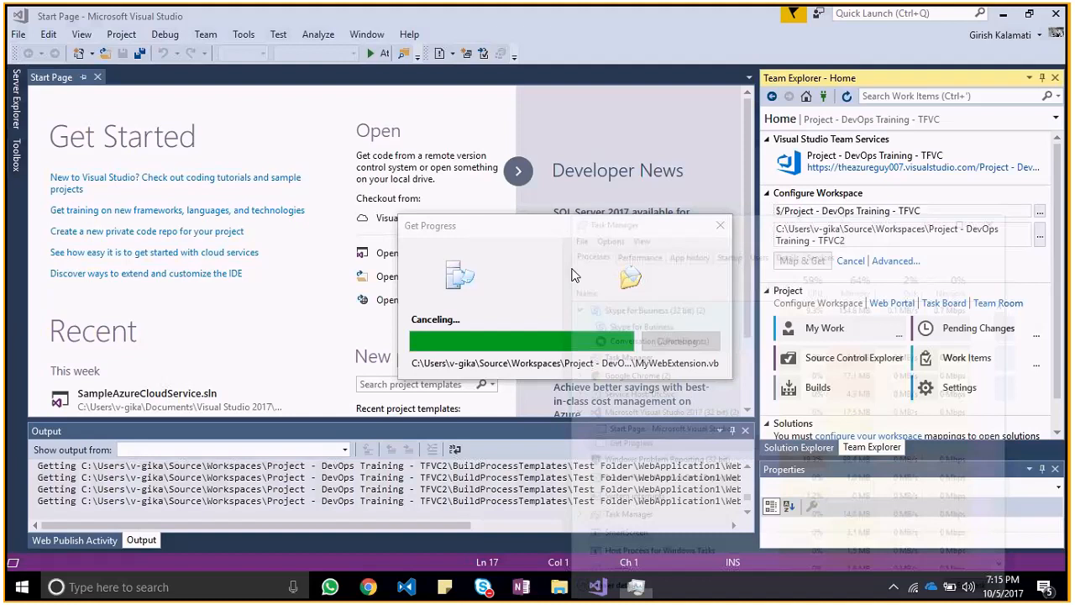
right_click(667, 383)
click(698, 401)
click(461, 372)
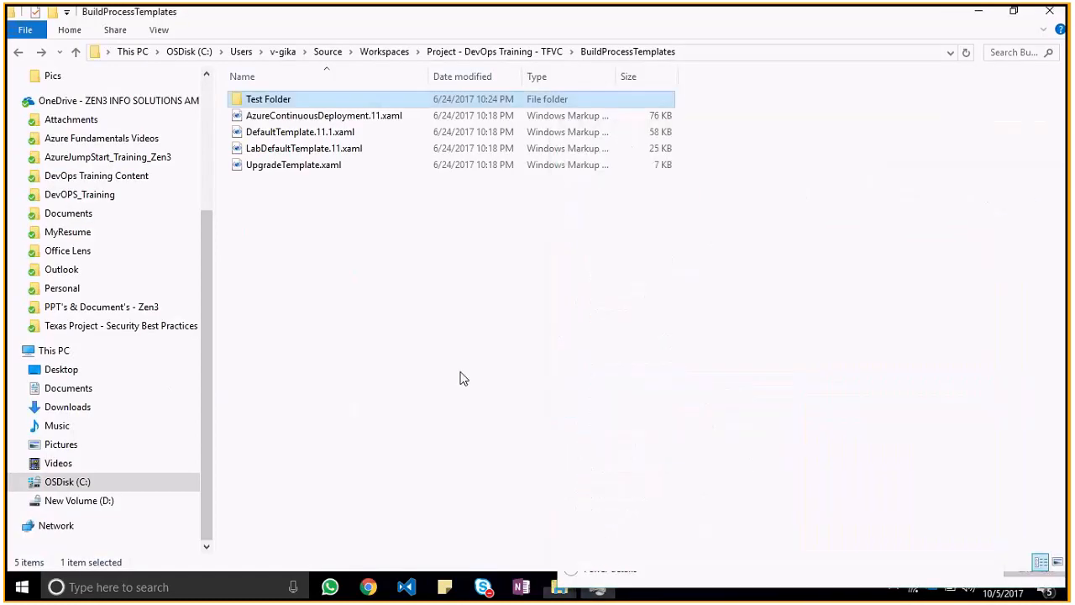
Step: Search Windows for "visual" and launch Visual Studio 2017
key(super)
text(visual)
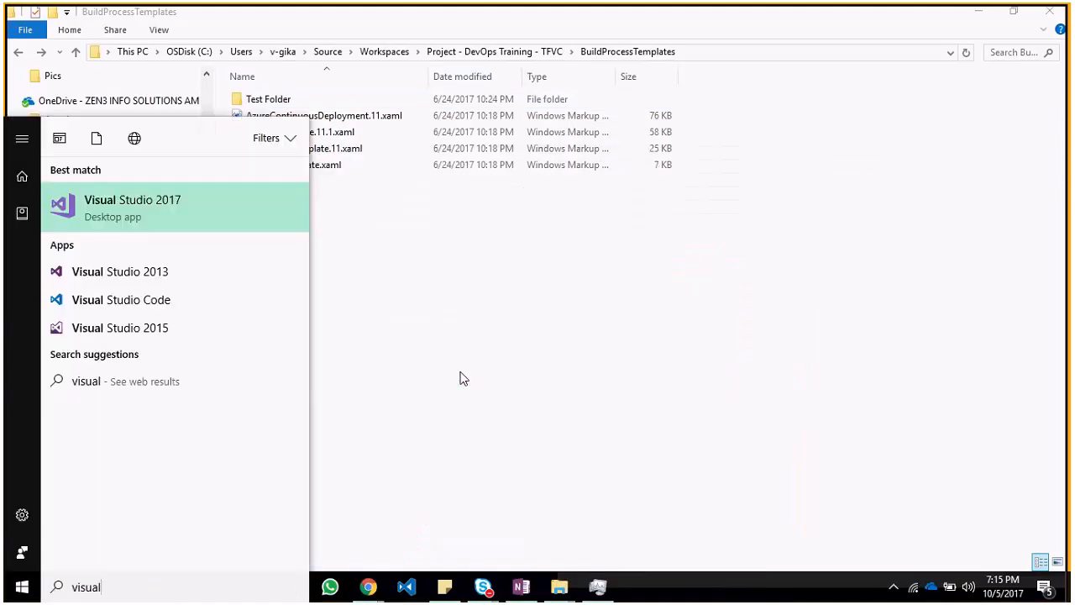
key(Return)
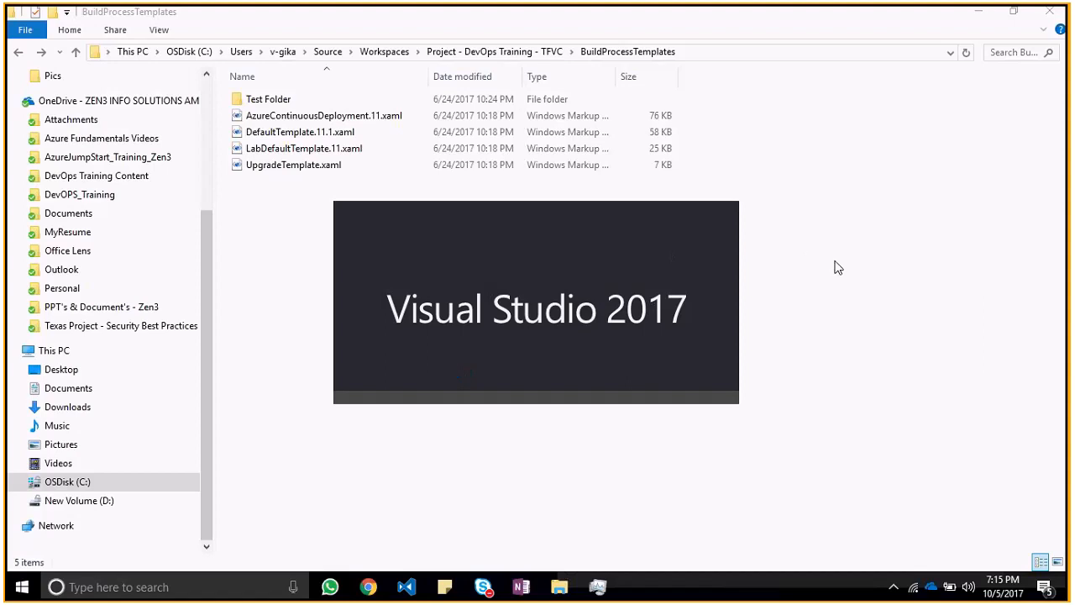
Step: Browse in File Explorer from BuildProcessTemplates through Test Folder into the WebApplication1 folder
key(BackSpace)
key(Return)
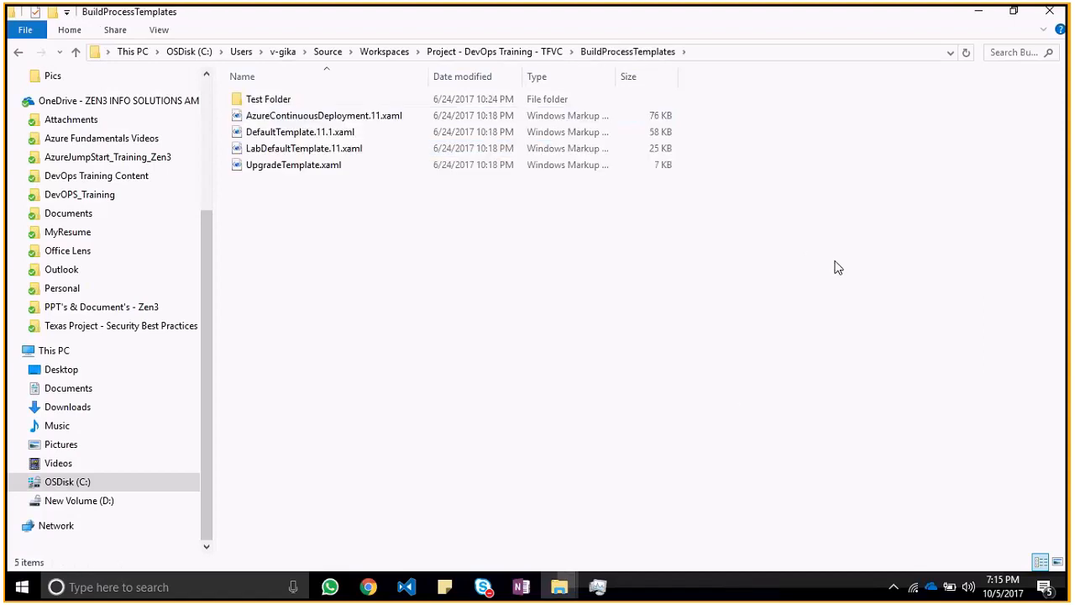
key(Return)
key(Return)
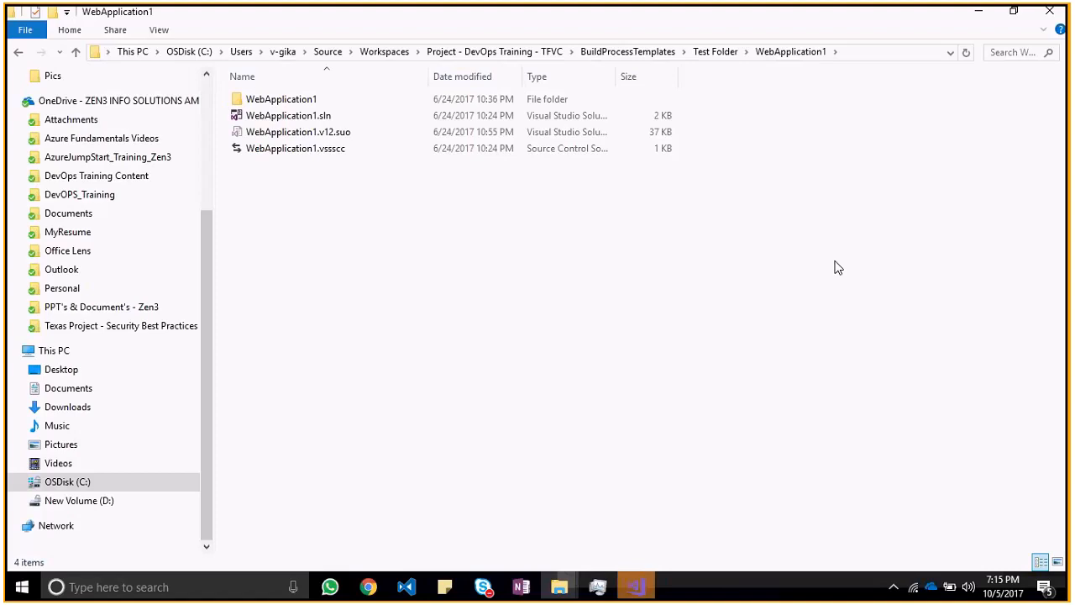
Step: Check the running processes in Task Manager, minimize it, and switch to the newly started Visual Studio window
key(ctrl+shift+Escape)
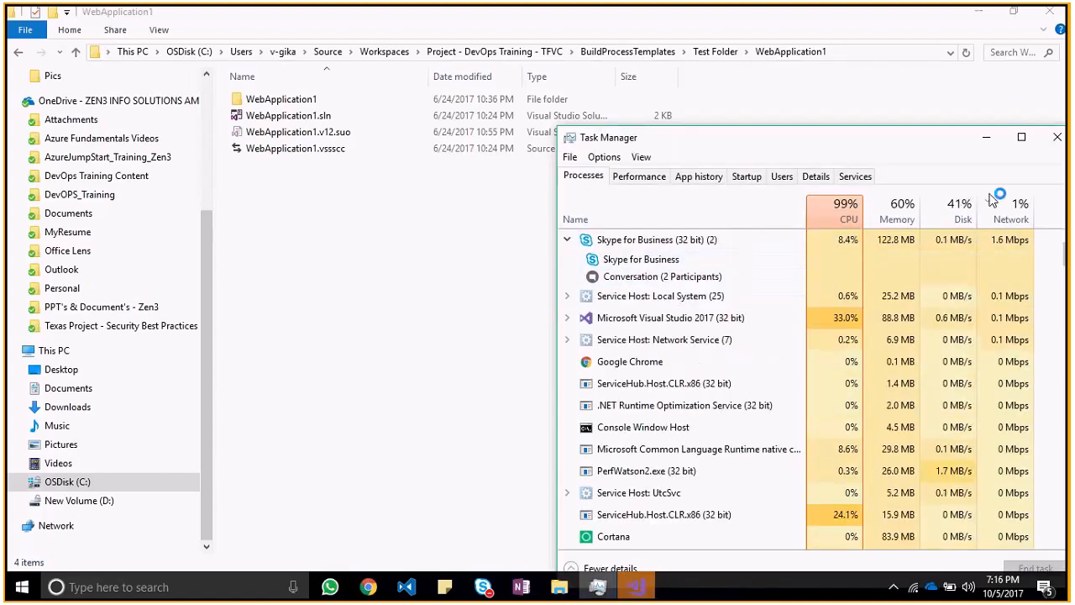
click(987, 137)
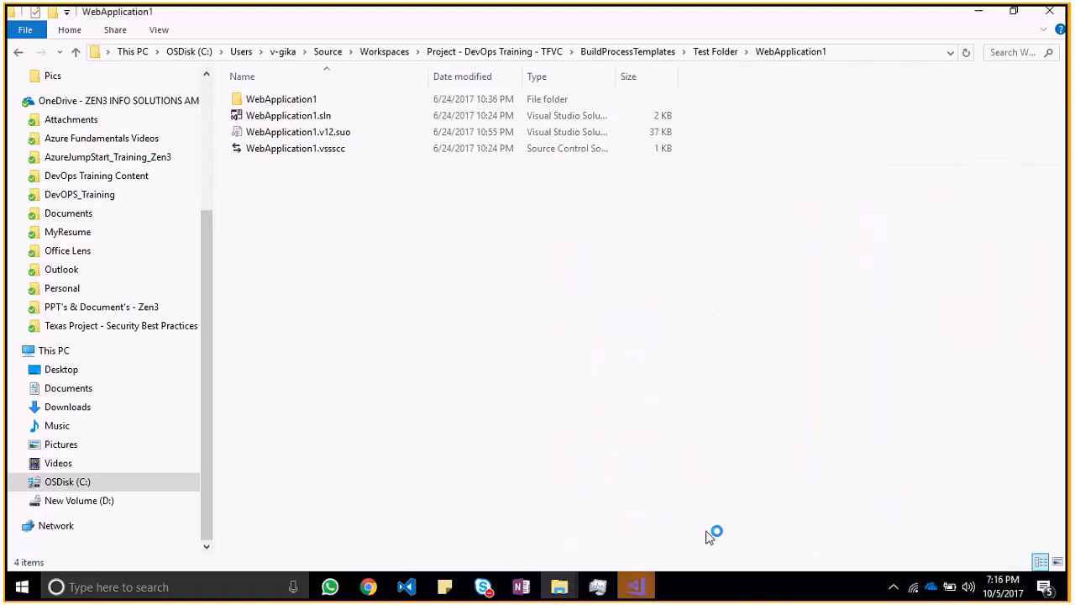
click(634, 587)
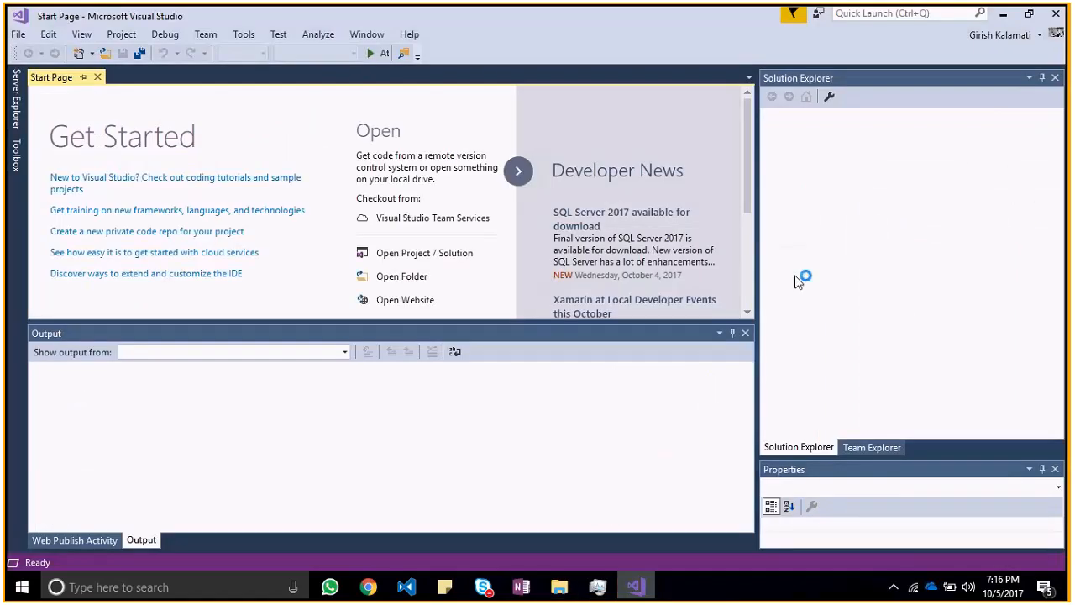
Step: Open Source Control Explorer from Team Explorer and enlarge its area by shrinking the Output pane
click(866, 451)
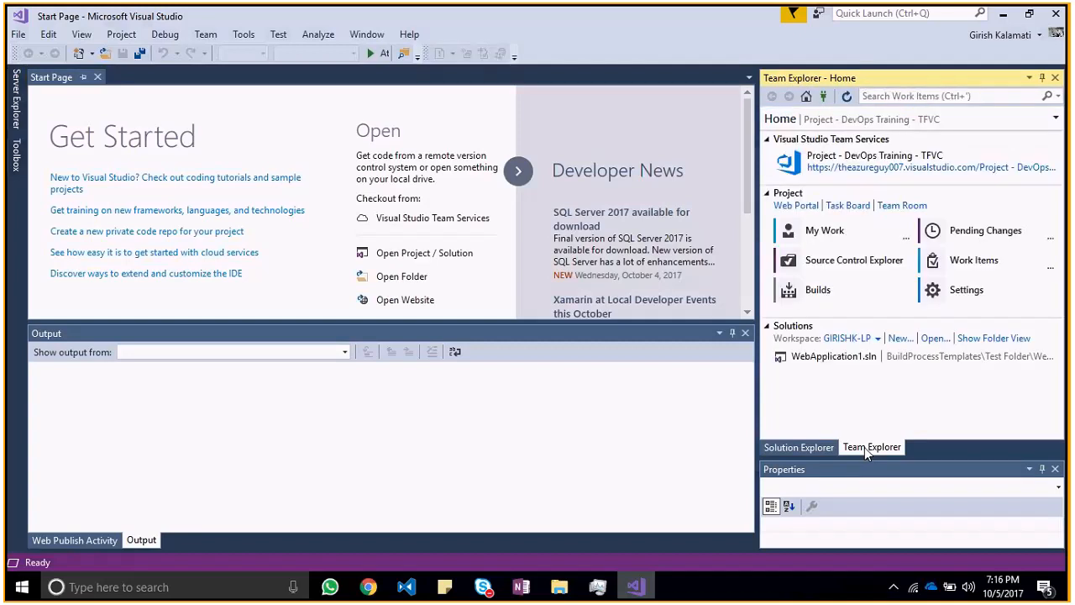
click(860, 262)
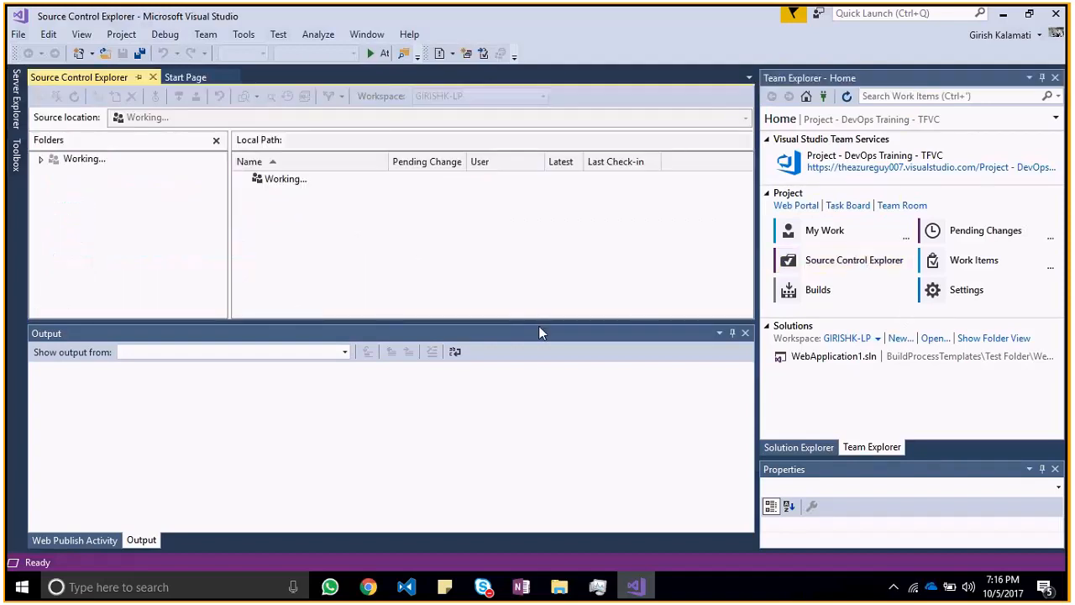
drag(539, 320, 539, 430)
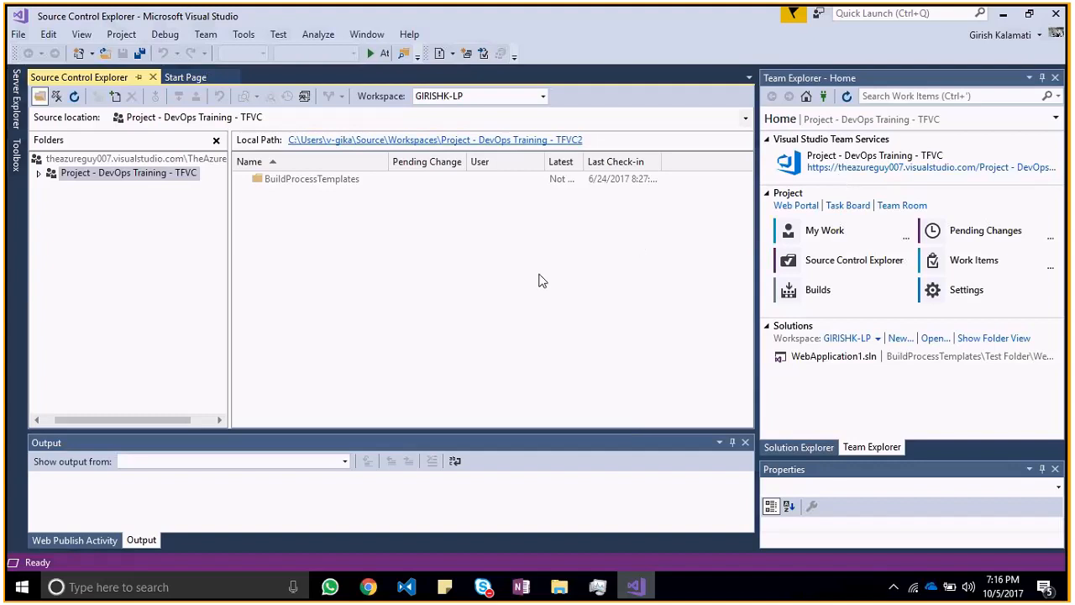
Step: Inspect BuildProcessTemplates and its Test Folder in Source Control Explorer, and return to BuildProcessTemplates
click(353, 188)
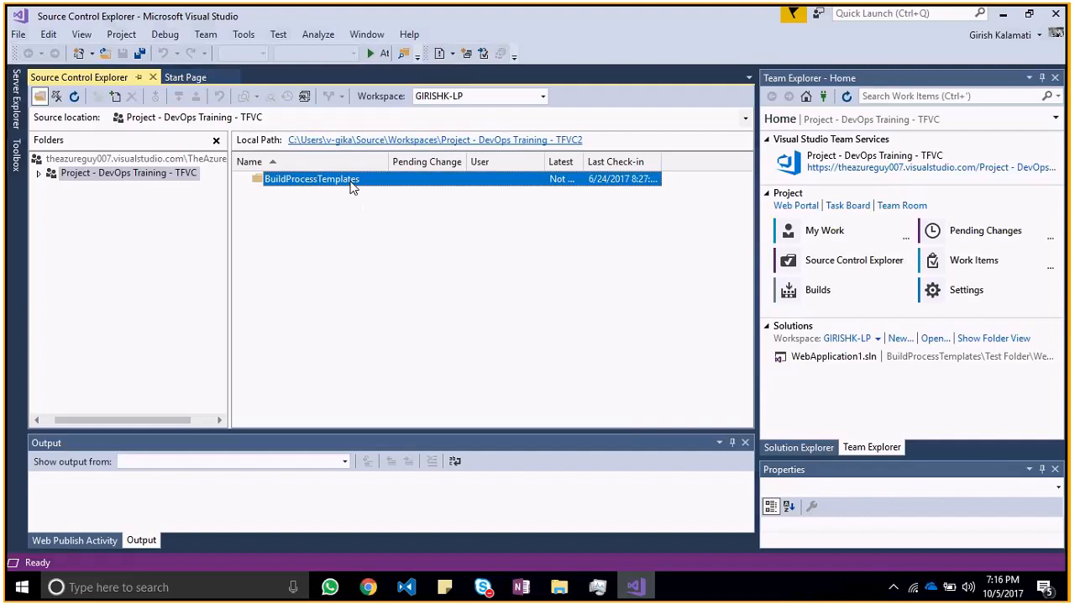
double_click(353, 188)
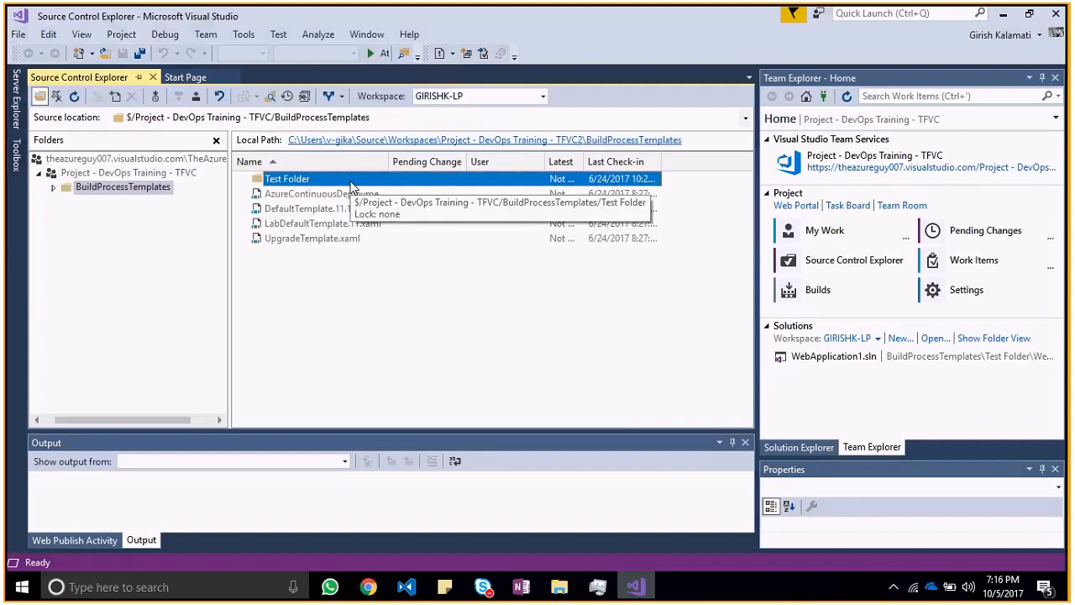
double_click(304, 181)
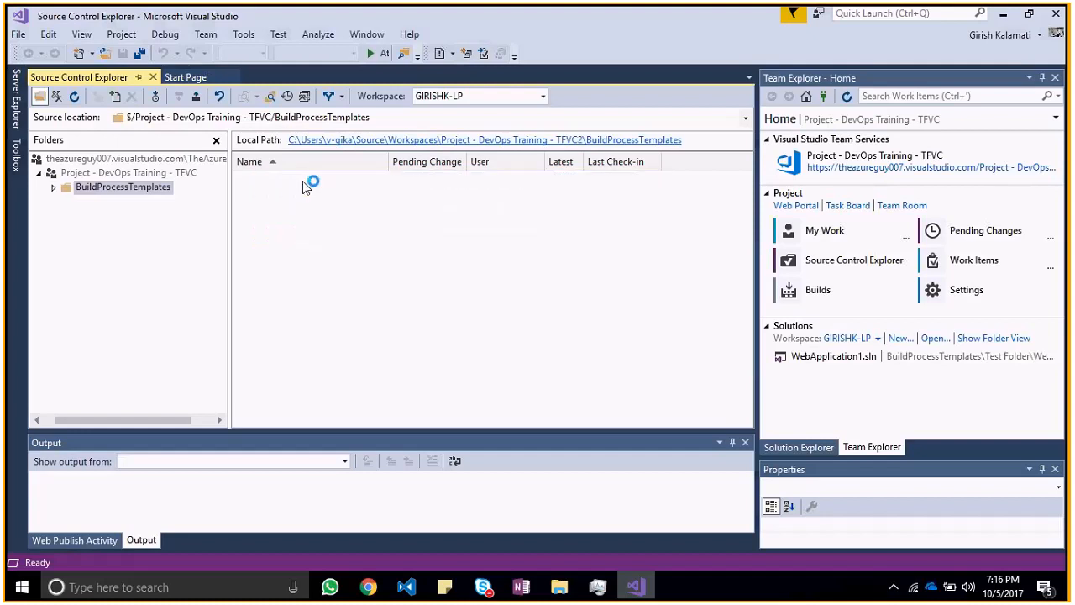
click(320, 267)
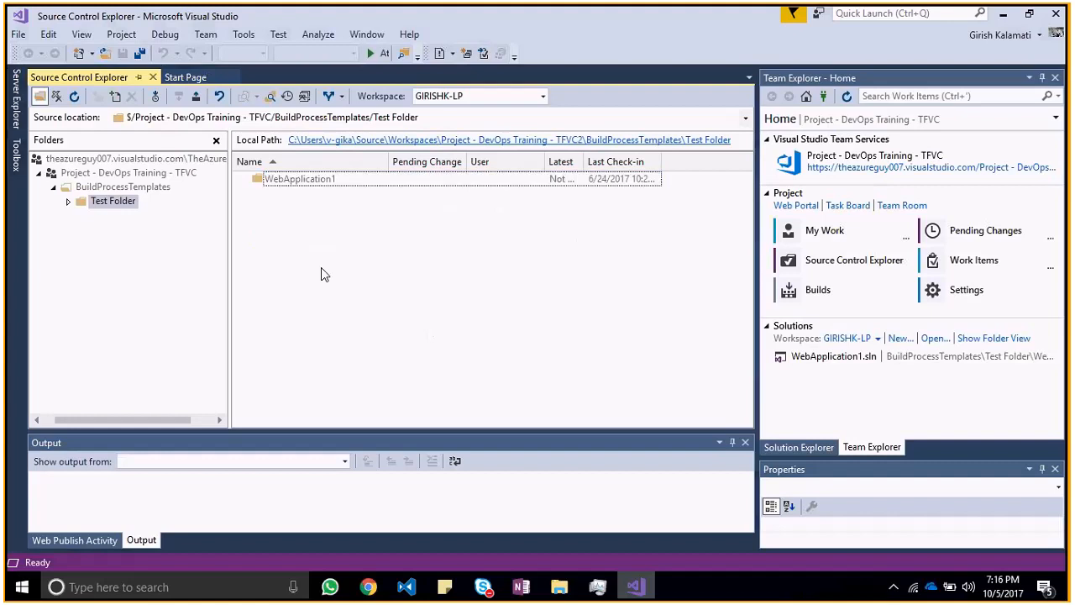
key(BackSpace)
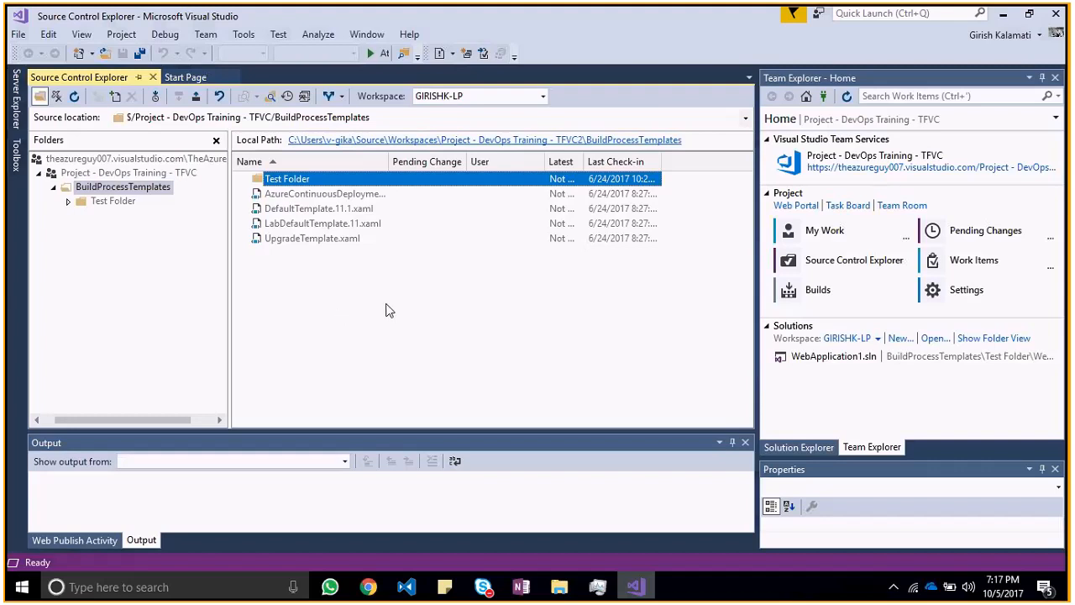
Step: Open Test Folder and its WebApplication1 subfolder in Source Control Explorer
click(366, 272)
double_click(307, 181)
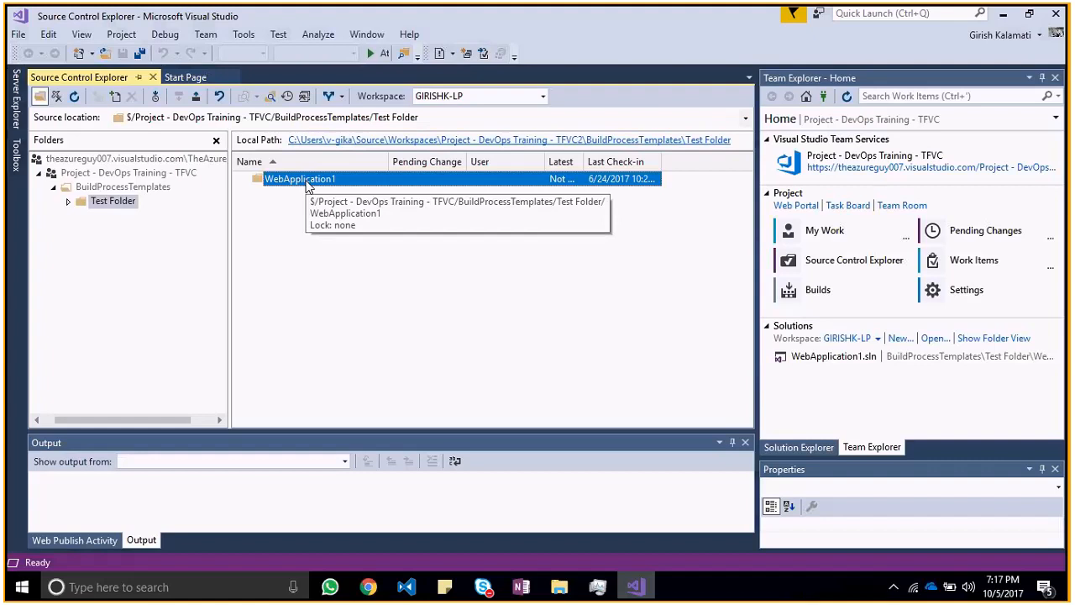
double_click(308, 181)
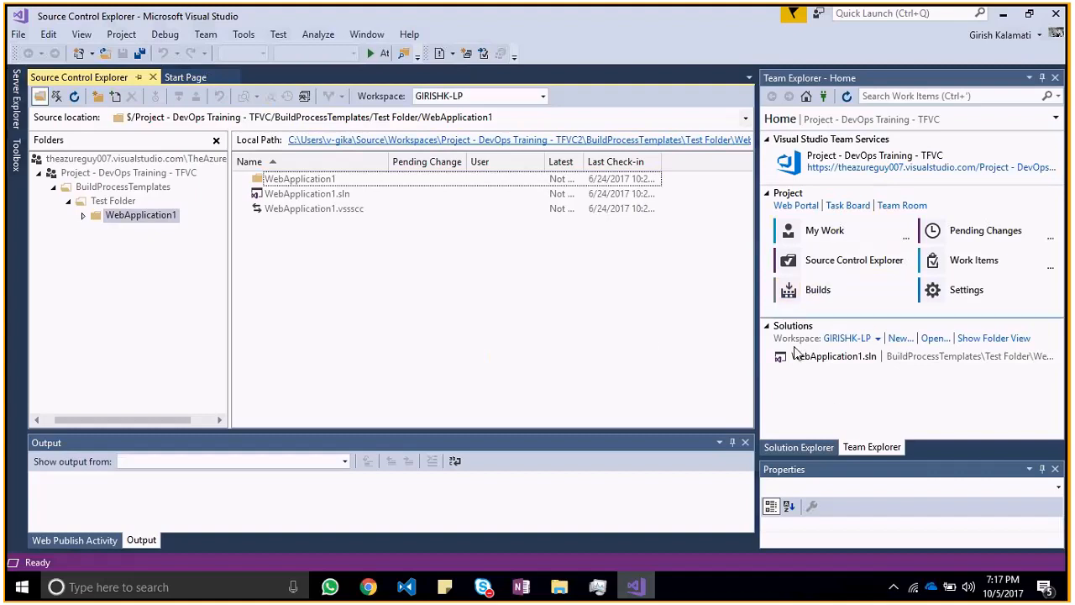
Step: Open the WebApplication1.sln solution from Team Explorer and close Source Control Explorer
click(849, 358)
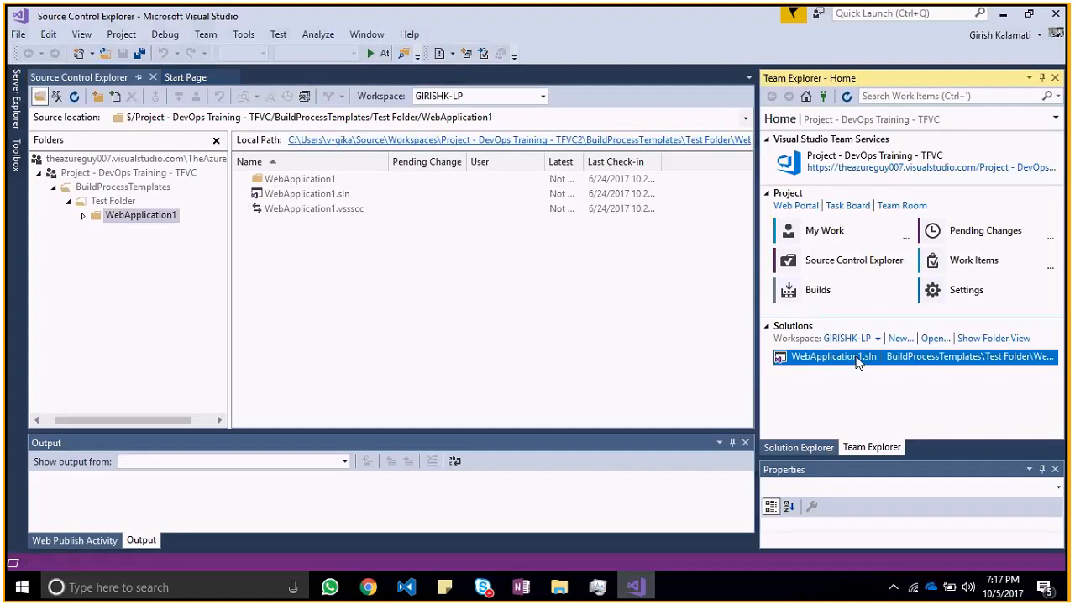
key(alt+Tab)
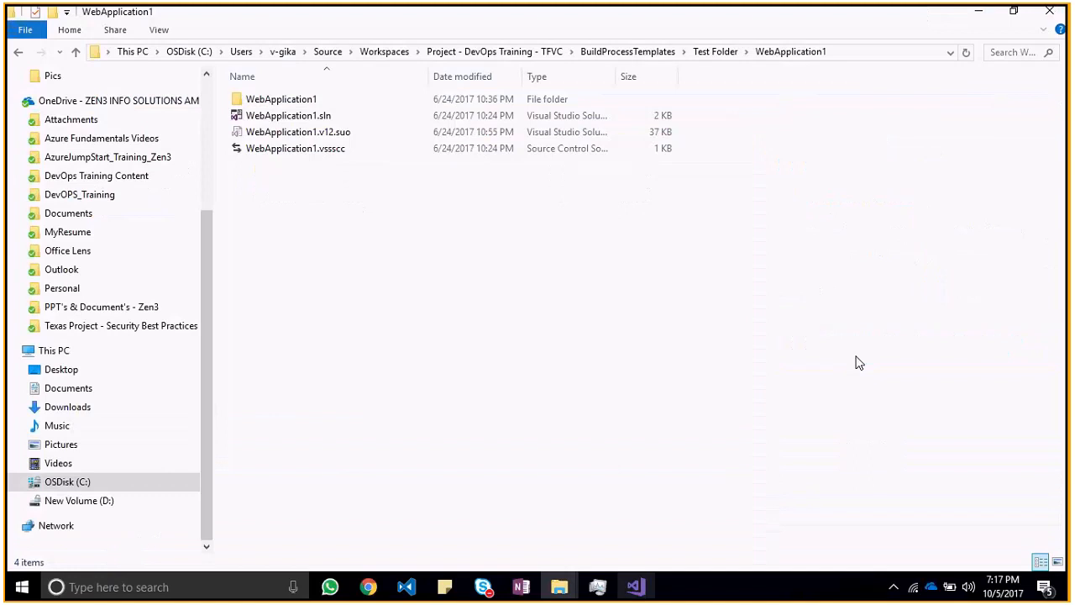
key(alt+Tab)
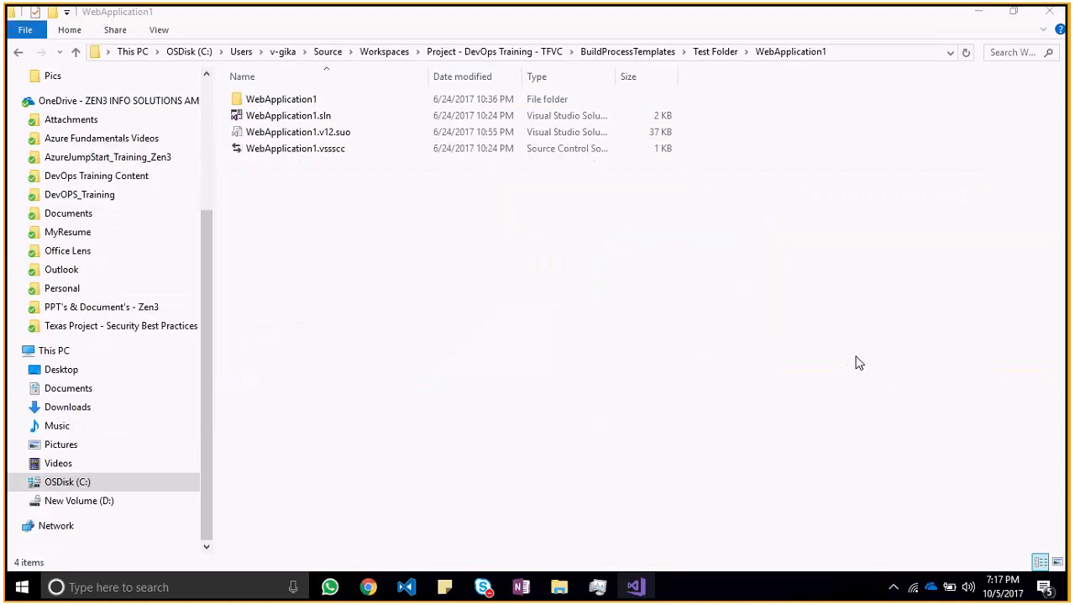
key(alt+Tab)
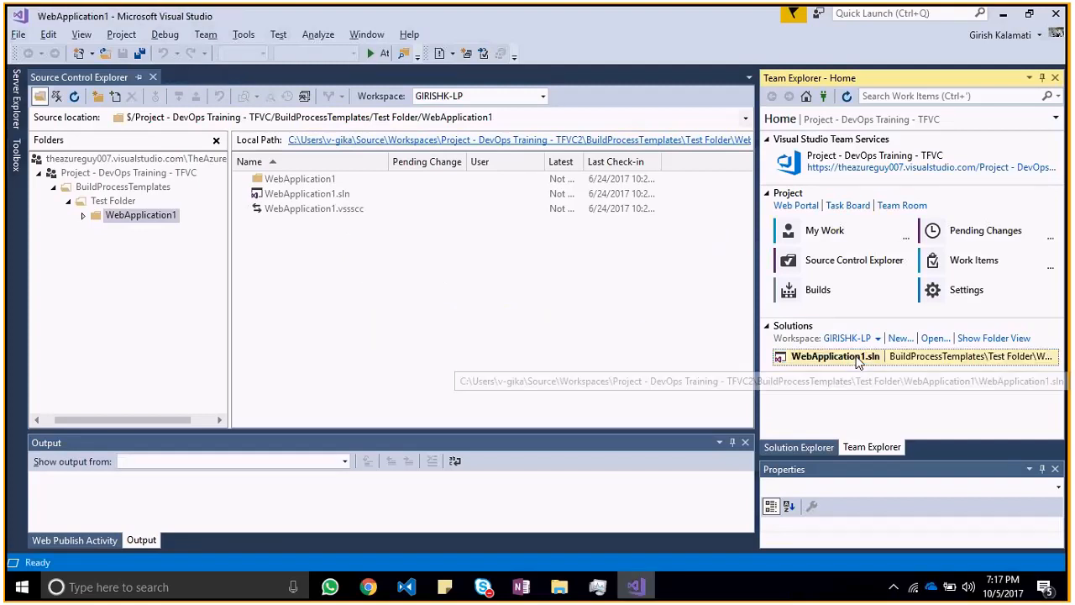
click(152, 78)
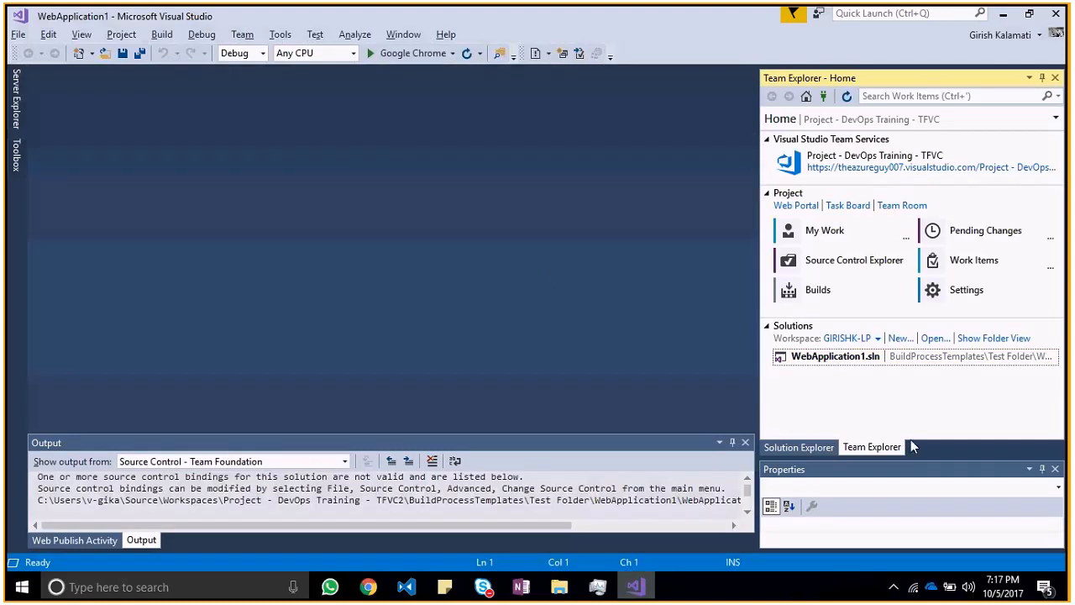
Step: Rebuild the whole WebApplication1 solution from Solution Explorer
click(819, 448)
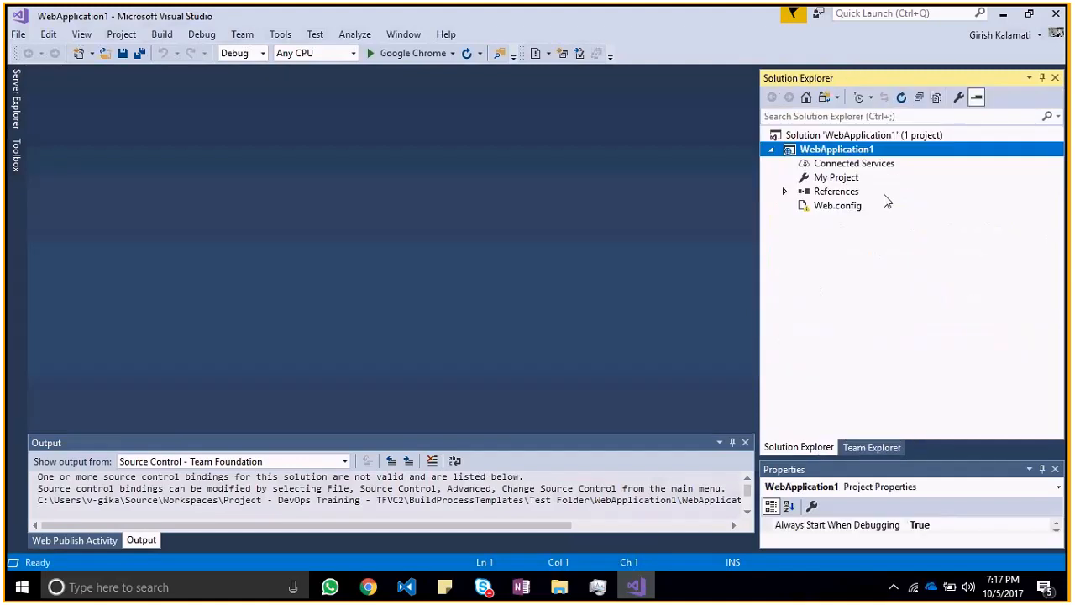
click(850, 137)
right_click(850, 139)
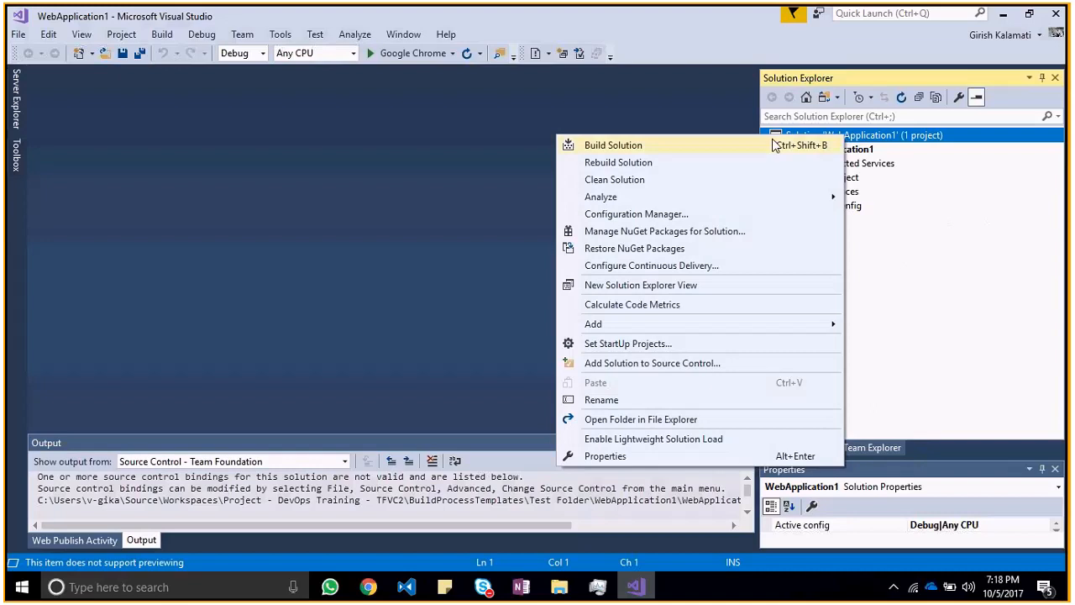
click(749, 164)
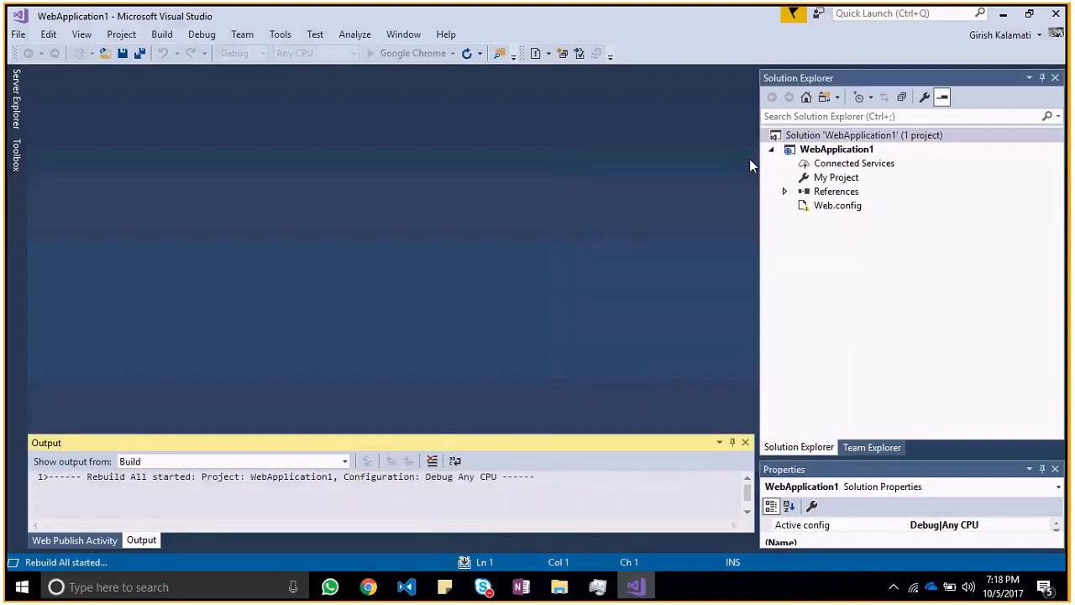
key(alt+Tab)
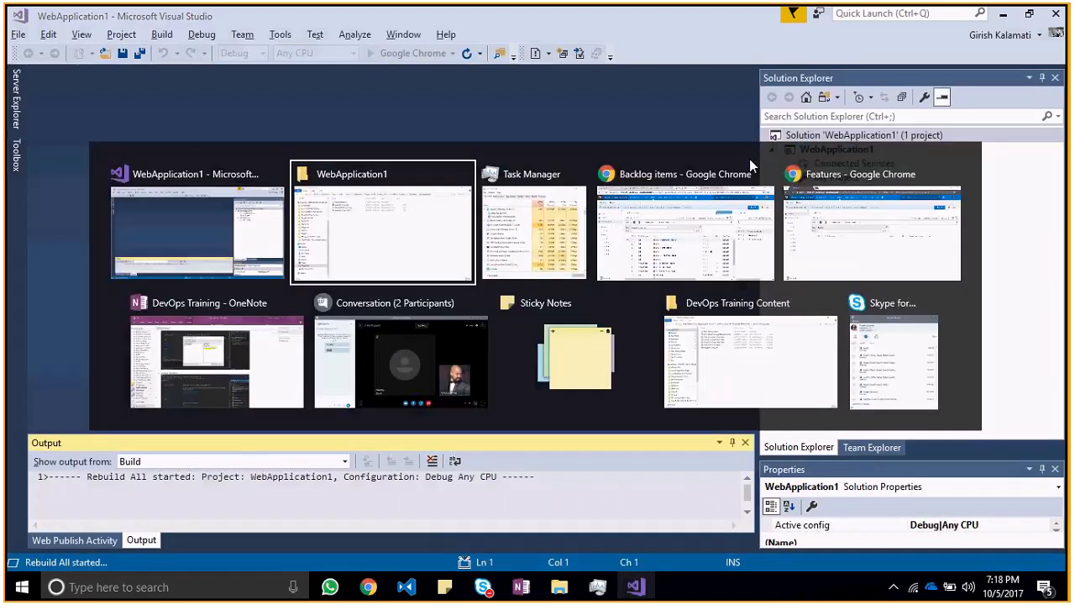
key(alt+Tab)
key(alt+Tab)
key(alt+Tab)
key(alt+Tab)
key(alt+Tab)
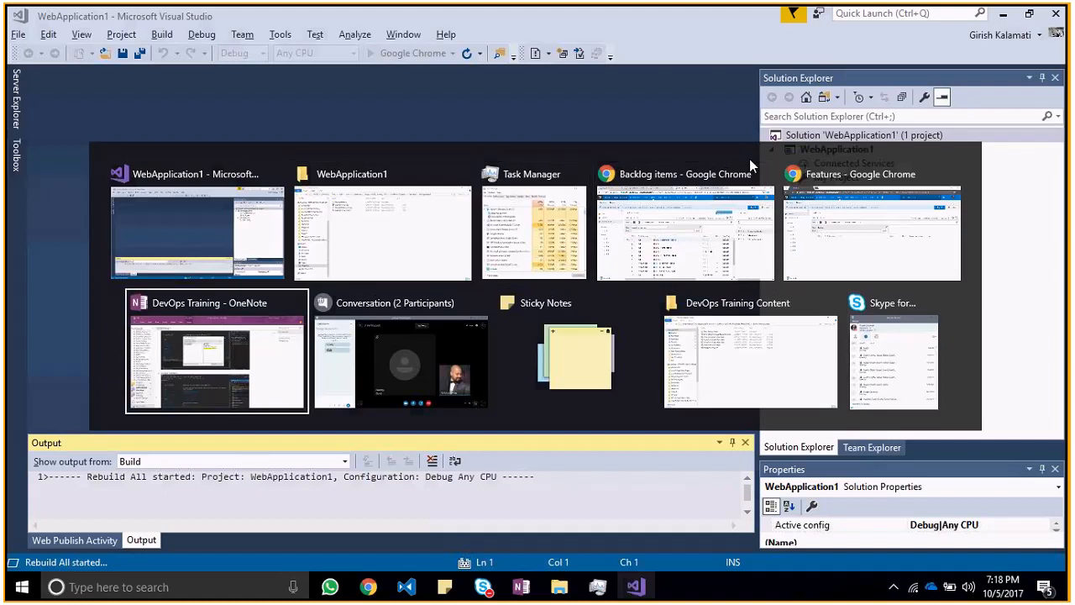
key(alt+Tab)
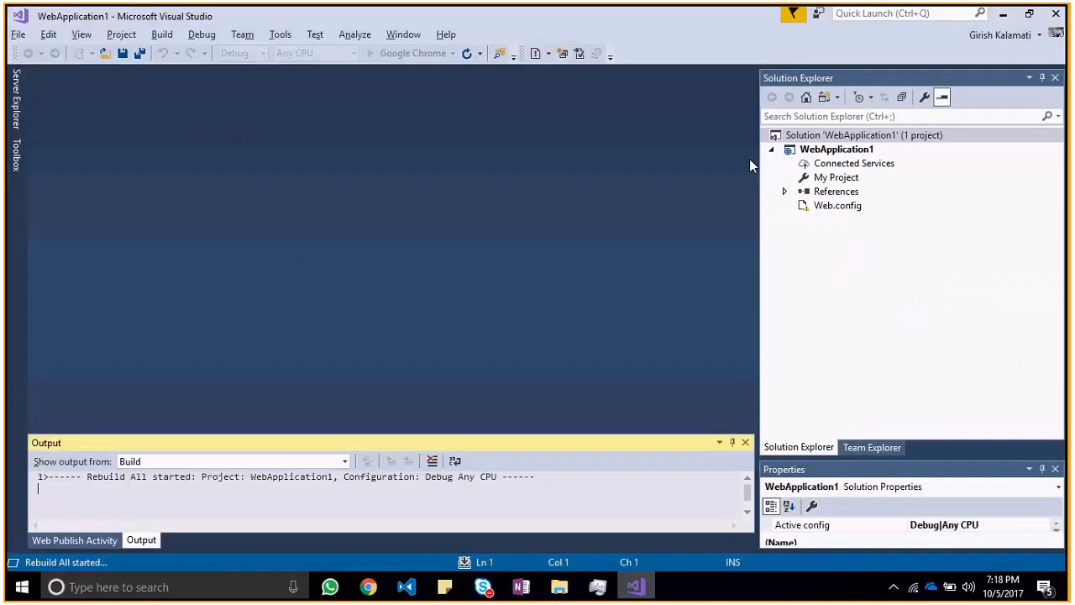
Step: Check the available actions for Web.config in Solution Explorer and select the WebApplication1 project
click(843, 206)
right_click(844, 212)
click(794, 159)
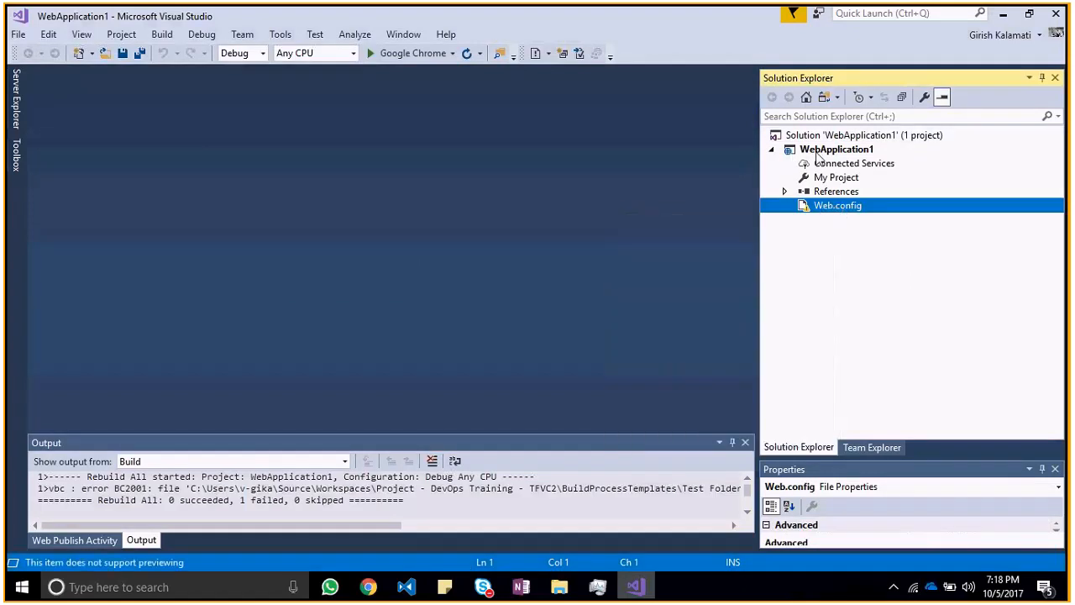
click(818, 156)
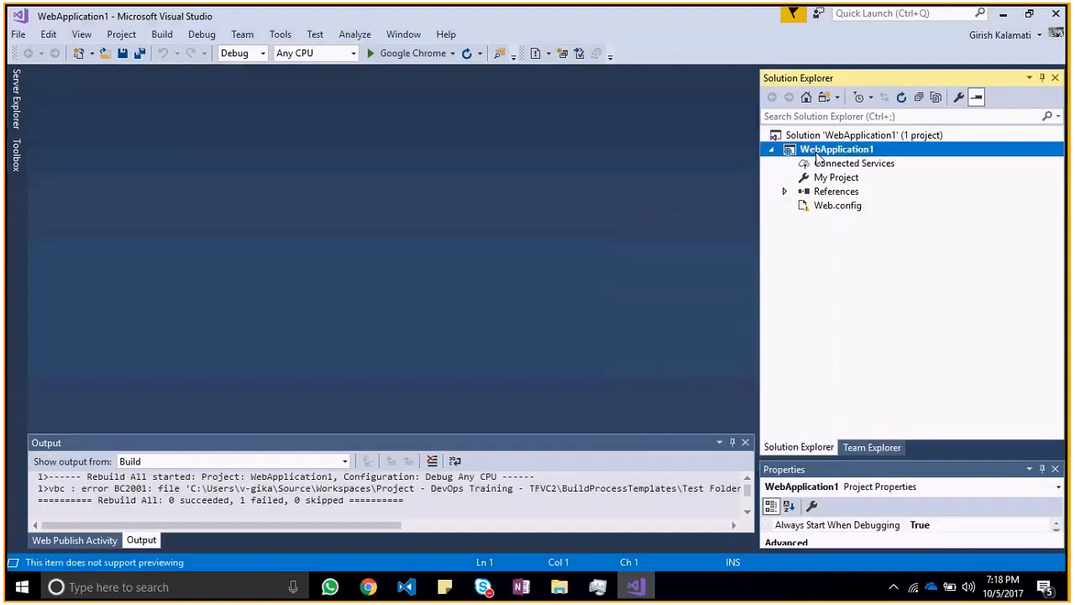
Step: Reopen Source Control Explorer from Team Explorer, go into BuildProcessTemplates and check the actions available for Test Folder
click(867, 449)
click(857, 359)
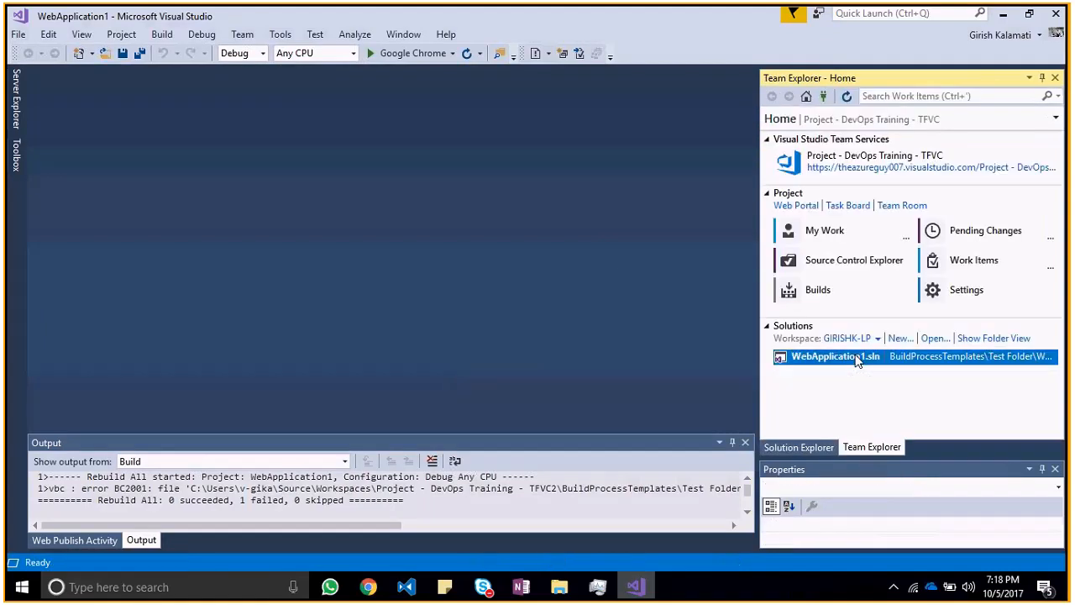
click(847, 266)
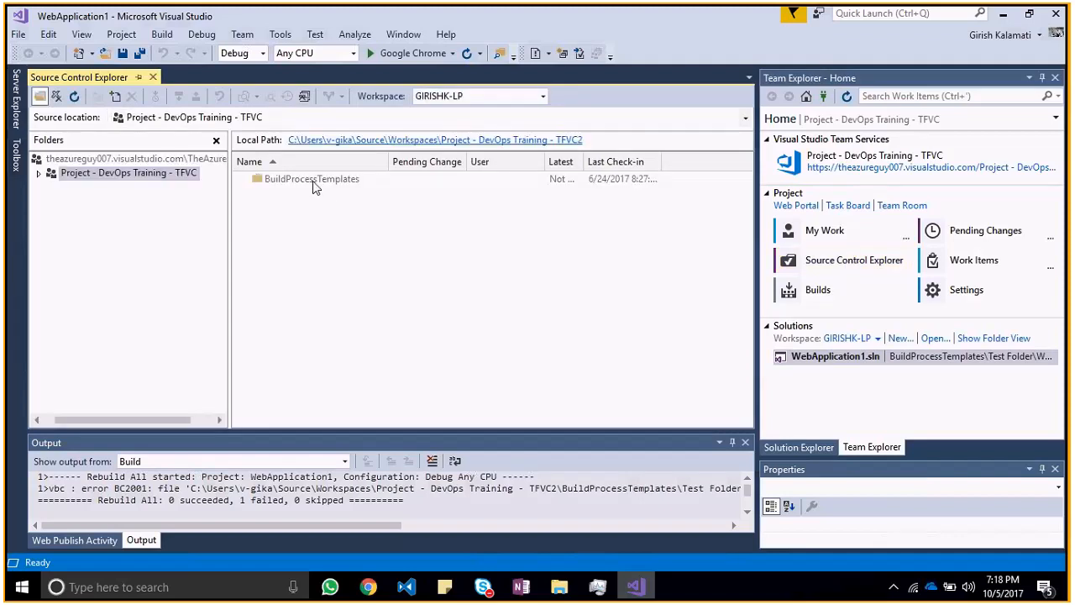
double_click(313, 183)
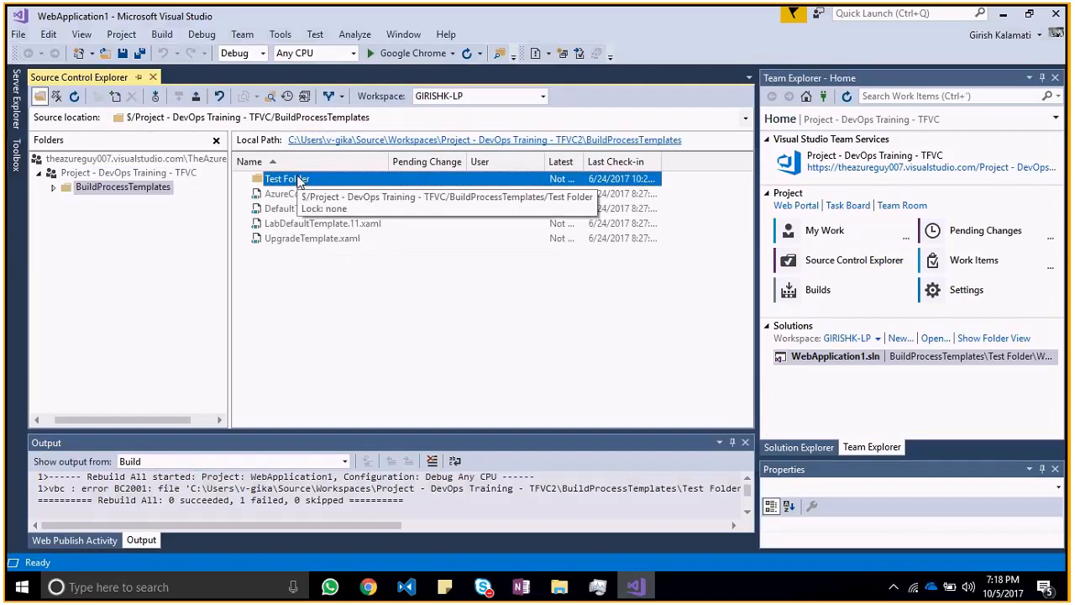
right_click(300, 182)
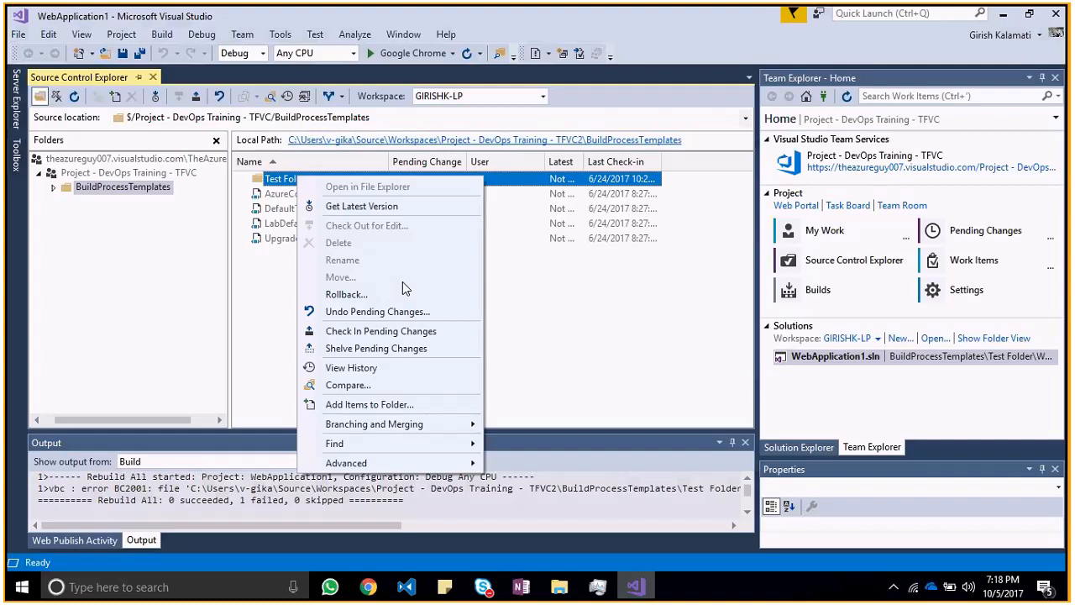
click(610, 269)
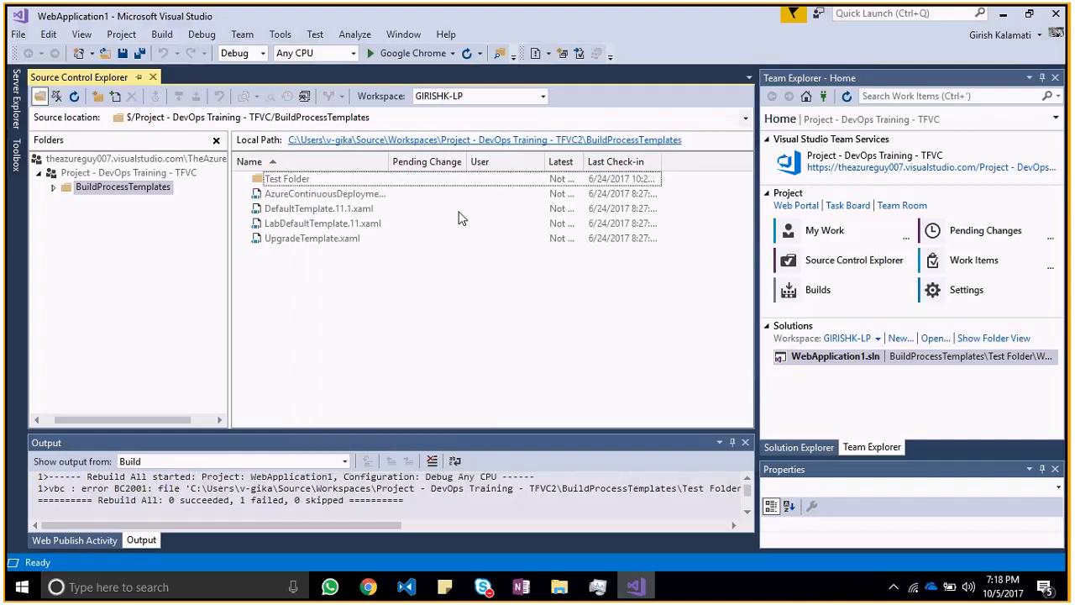
click(324, 183)
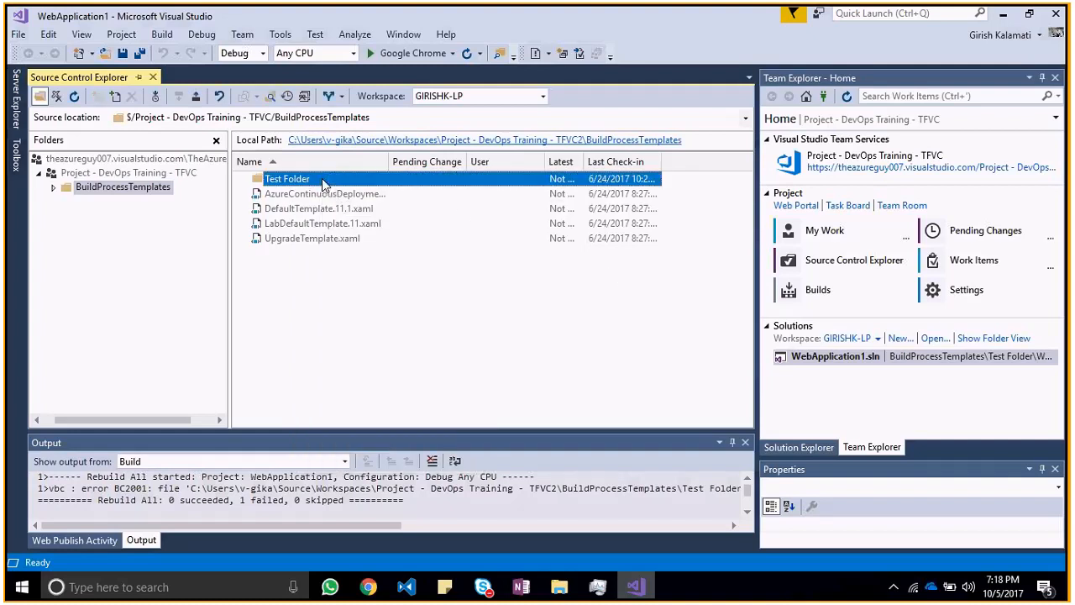
Step: Check the account settings of the signed-in Visual Studio user and close them
click(1042, 37)
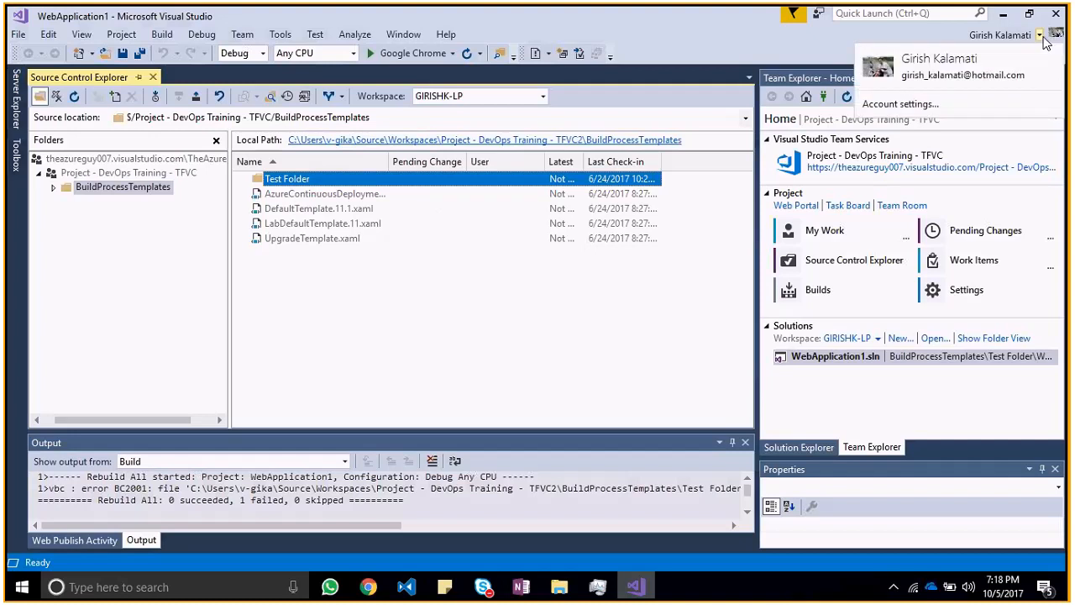
click(906, 104)
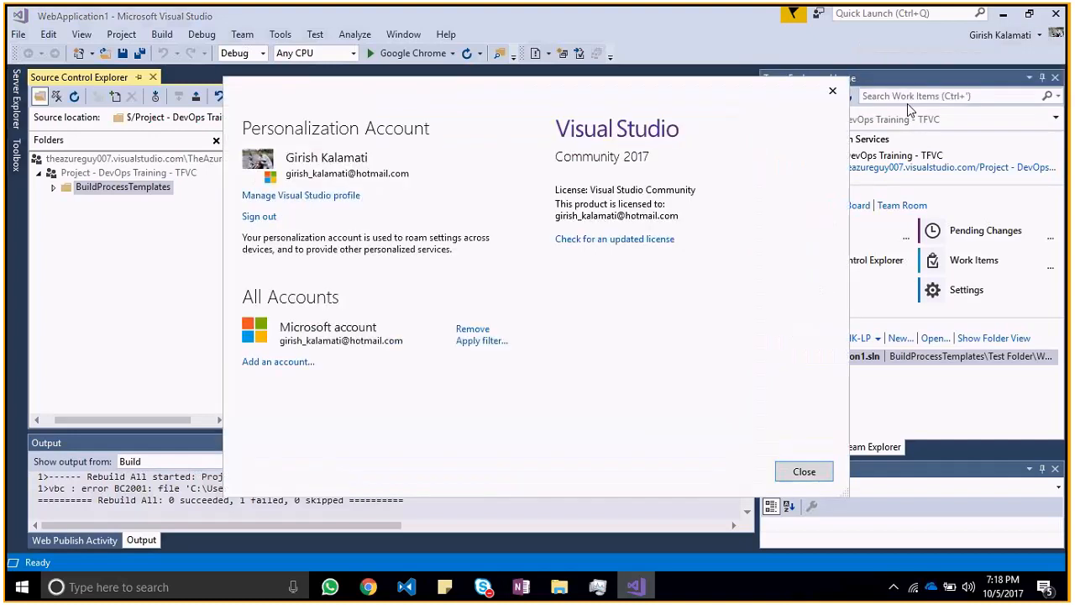
click(832, 90)
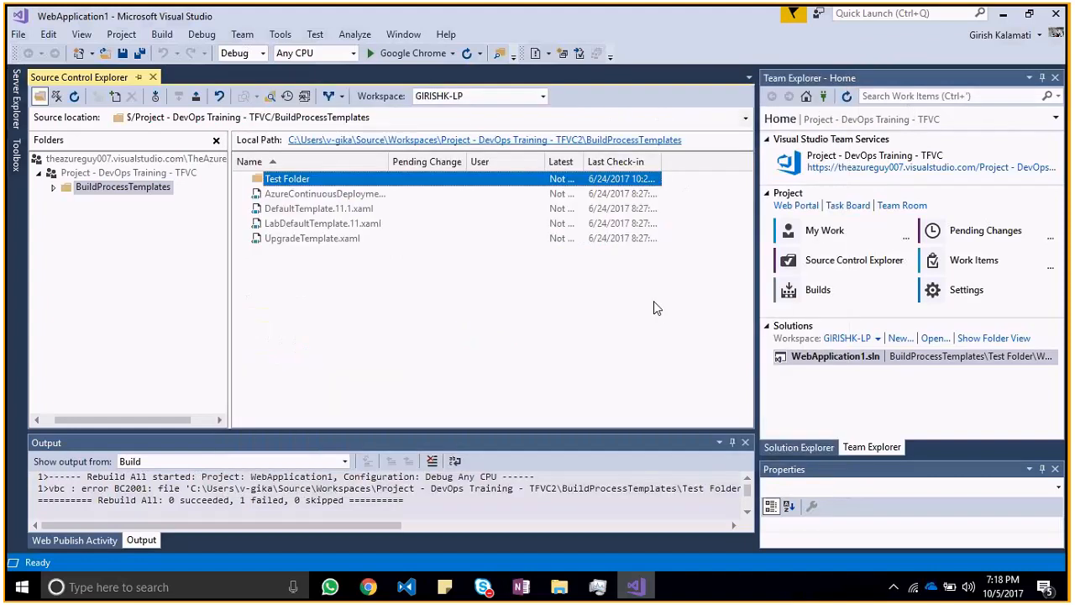
Step: Switch to the Features window in Chrome and open BuildProcessTemplates among the TFVC project's code files
key(alt+Tab)
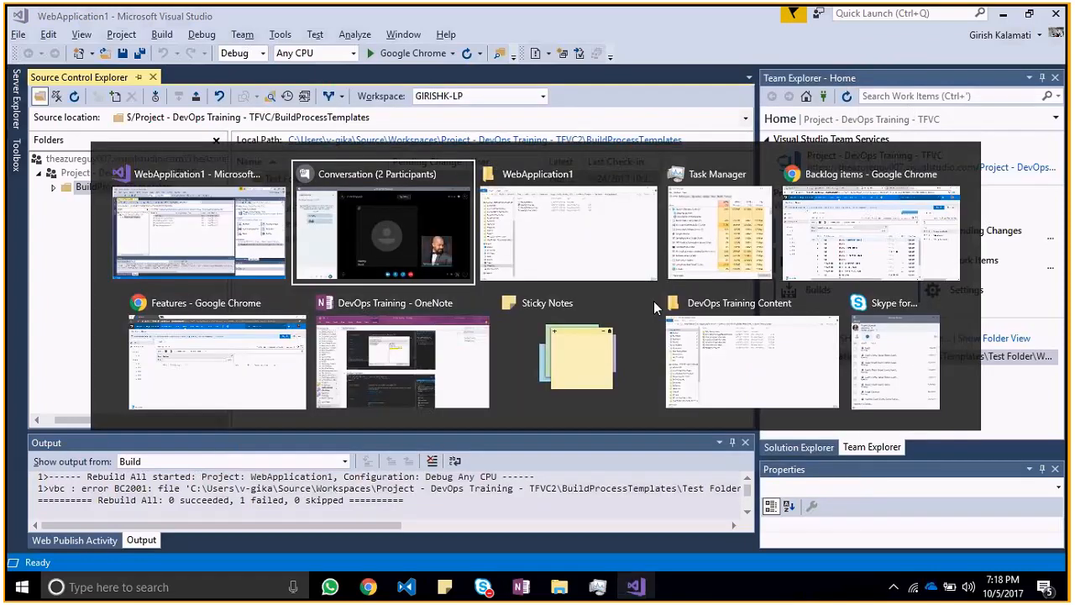
key(alt+Tab)
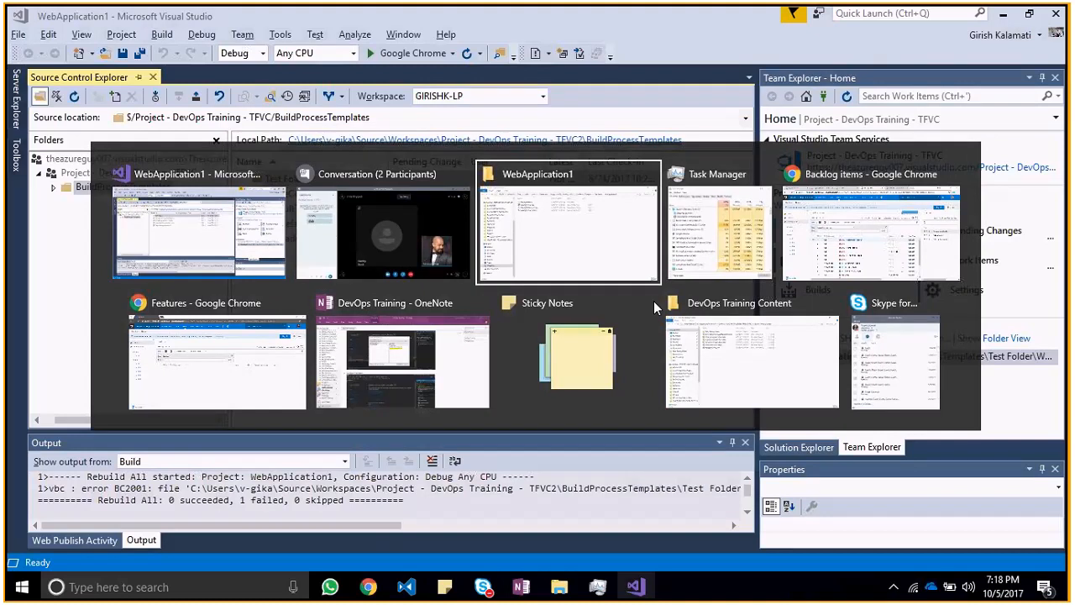
key(alt+Tab)
key(alt+Tab)
key(alt+Tab)
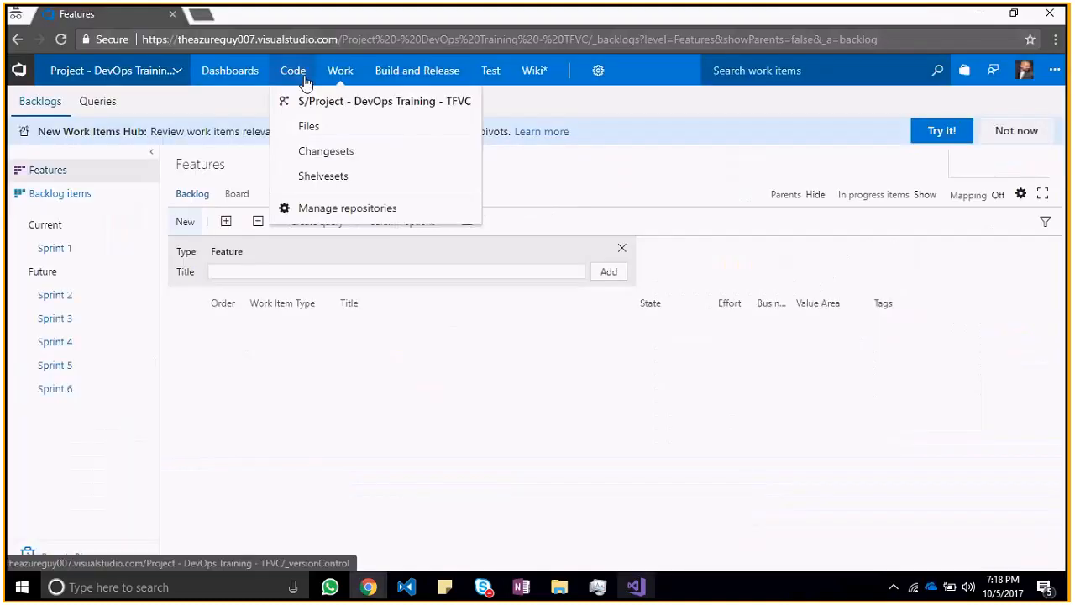
click(305, 77)
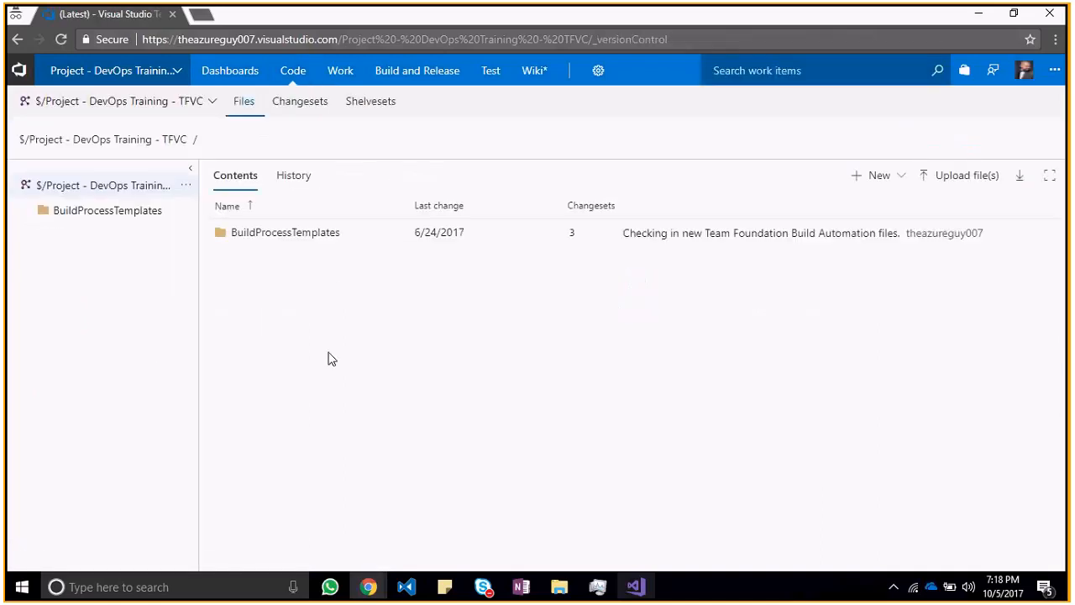
click(306, 235)
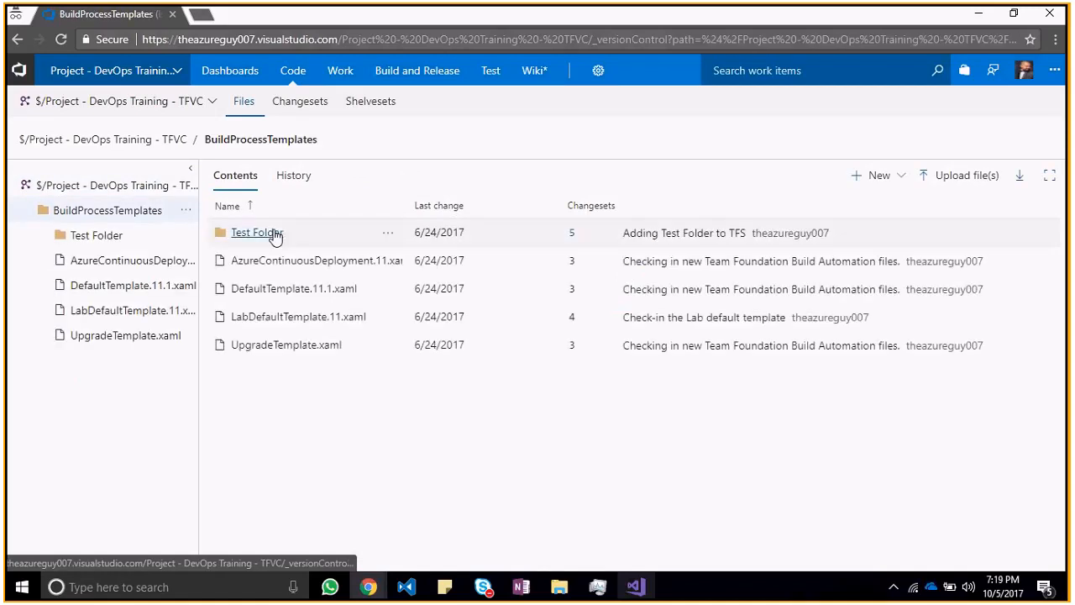
Step: Delete Test Folder from BuildProcessTemplates and check in the deletion with the comment "Deleted Test Folder"
click(388, 234)
click(411, 334)
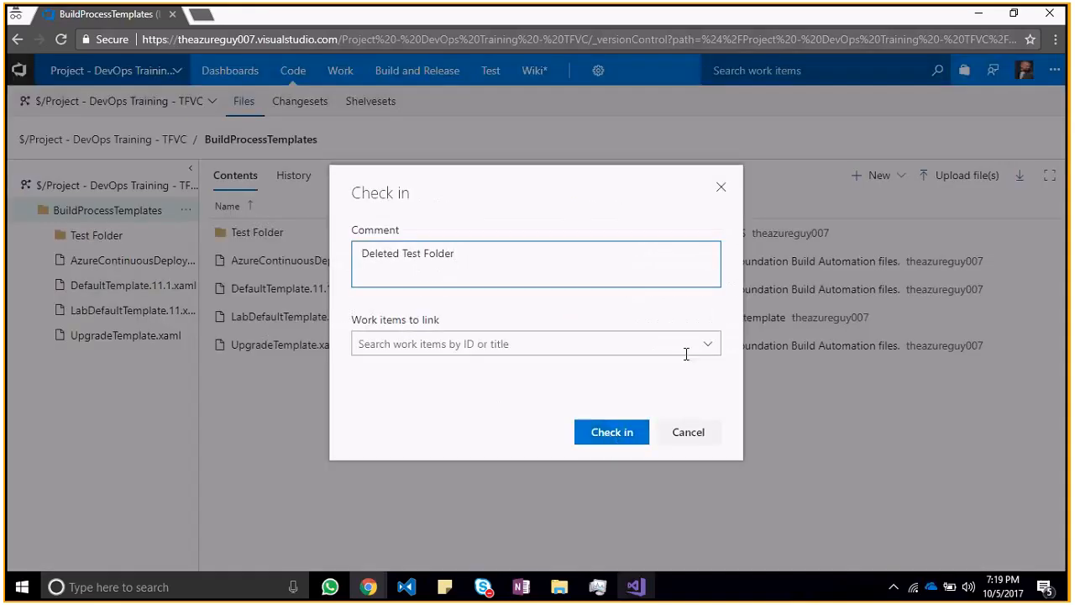
click(696, 344)
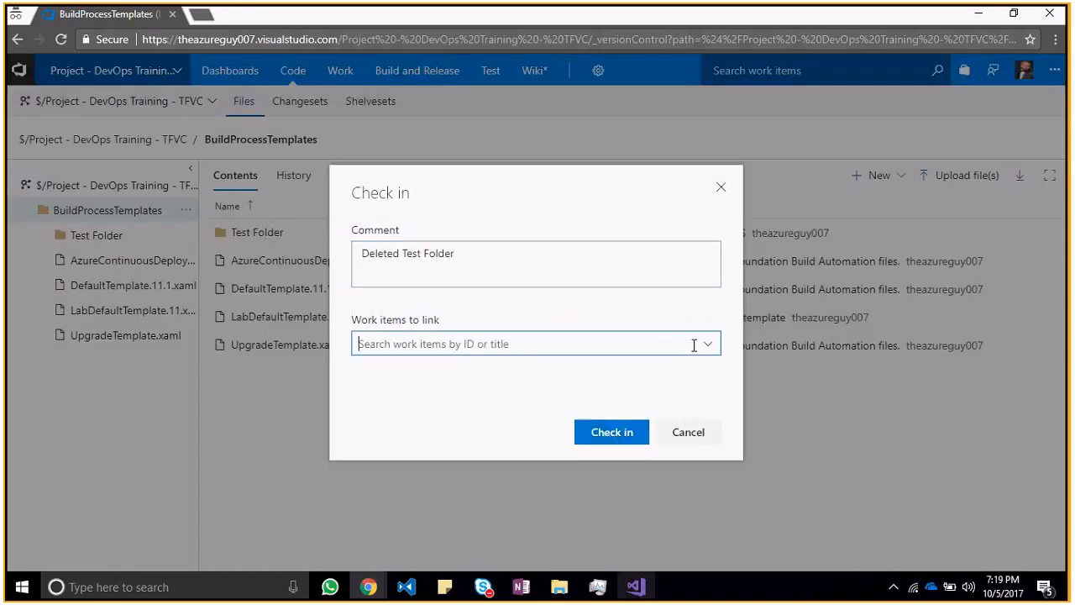
click(611, 433)
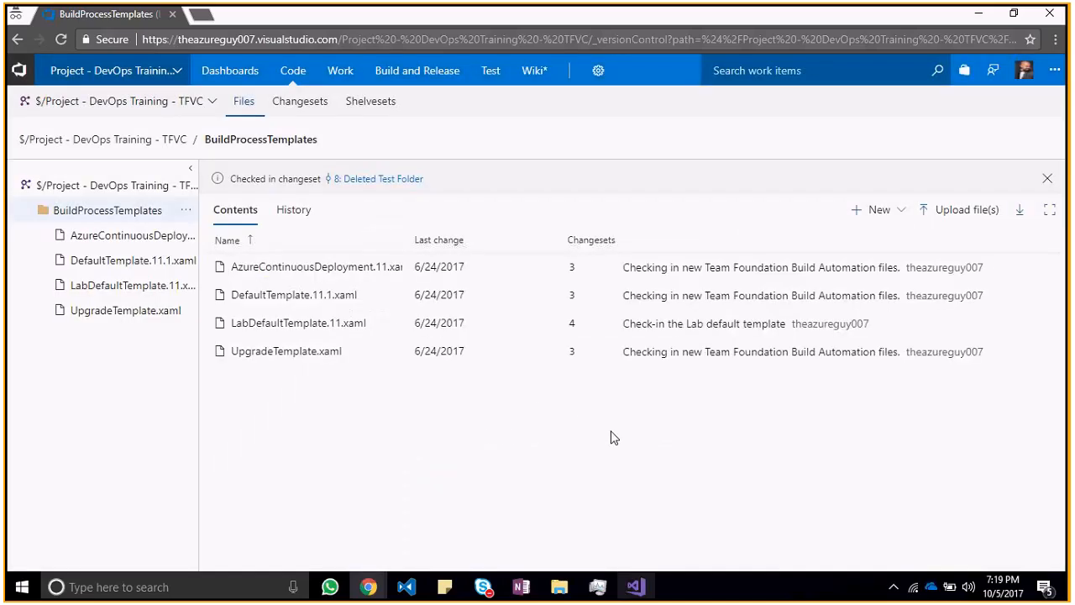
Step: Switch back to Visual Studio and refresh the BuildProcessTemplates listing in Source Control Explorer
key(alt+Tab)
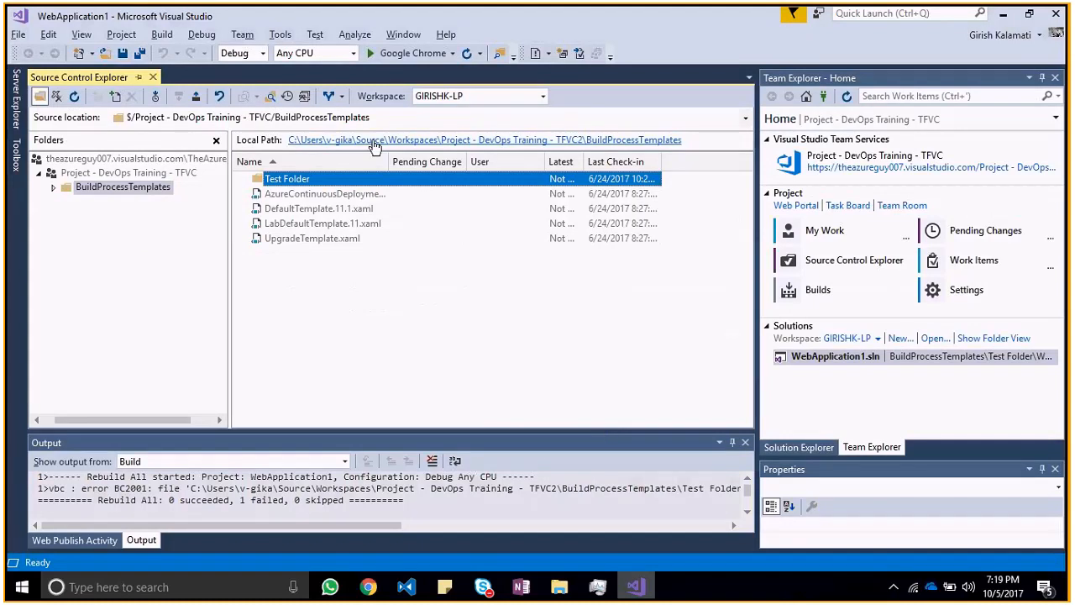
click(75, 97)
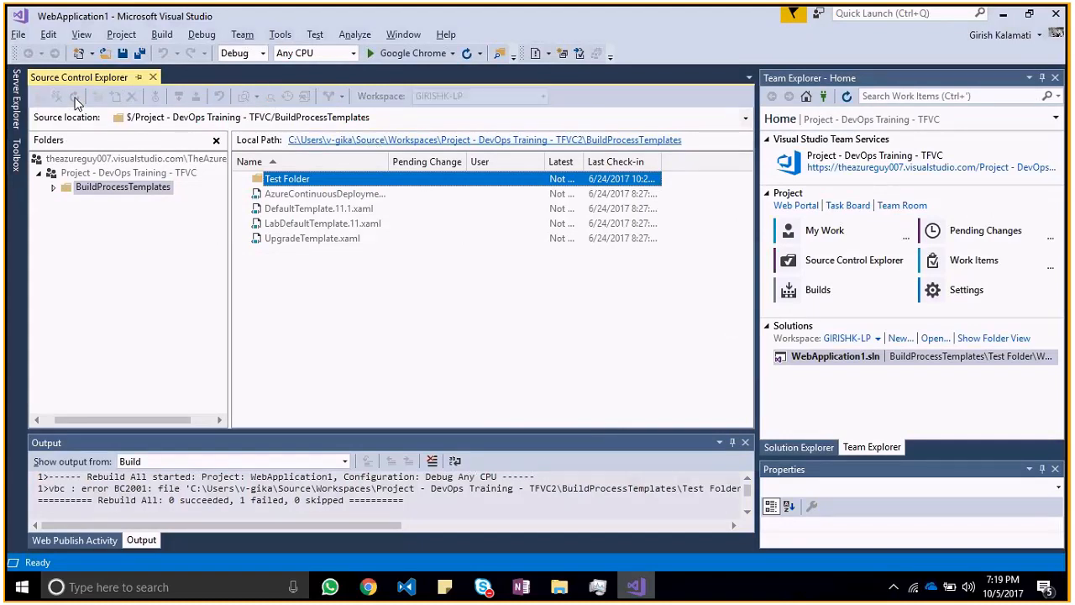
click(794, 262)
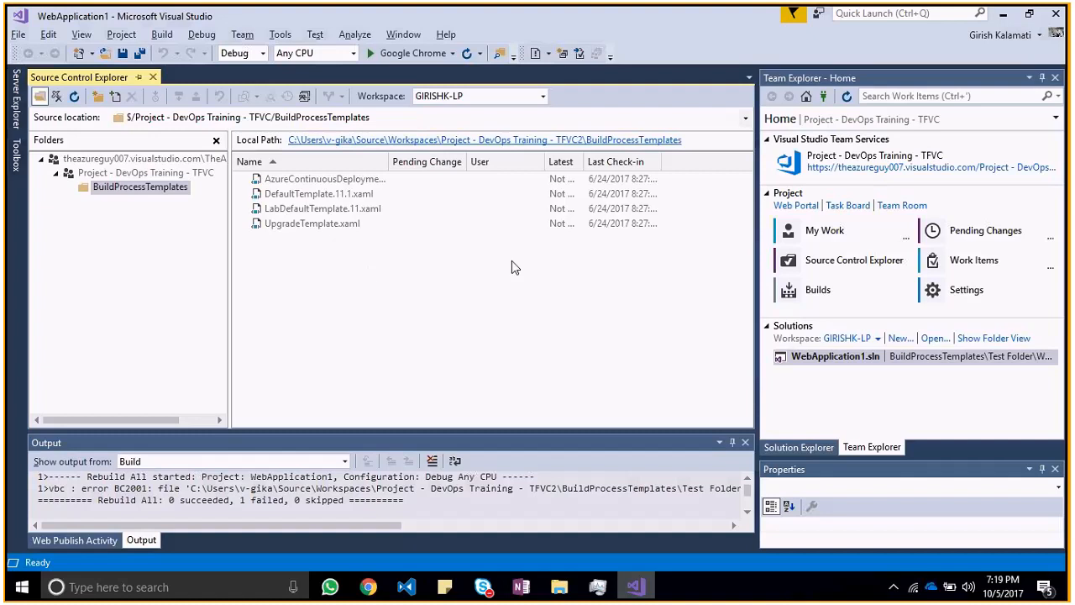
Step: Create a folder named WebAPPRoot inside BuildProcessTemplates in Source Control Explorer and open it
right_click(377, 325)
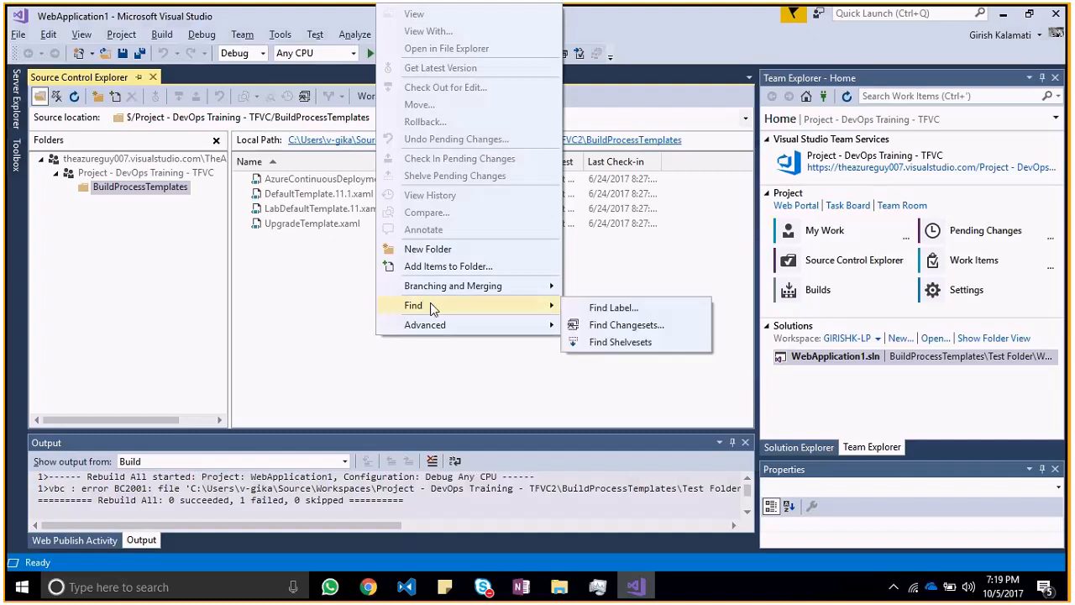
click(432, 250)
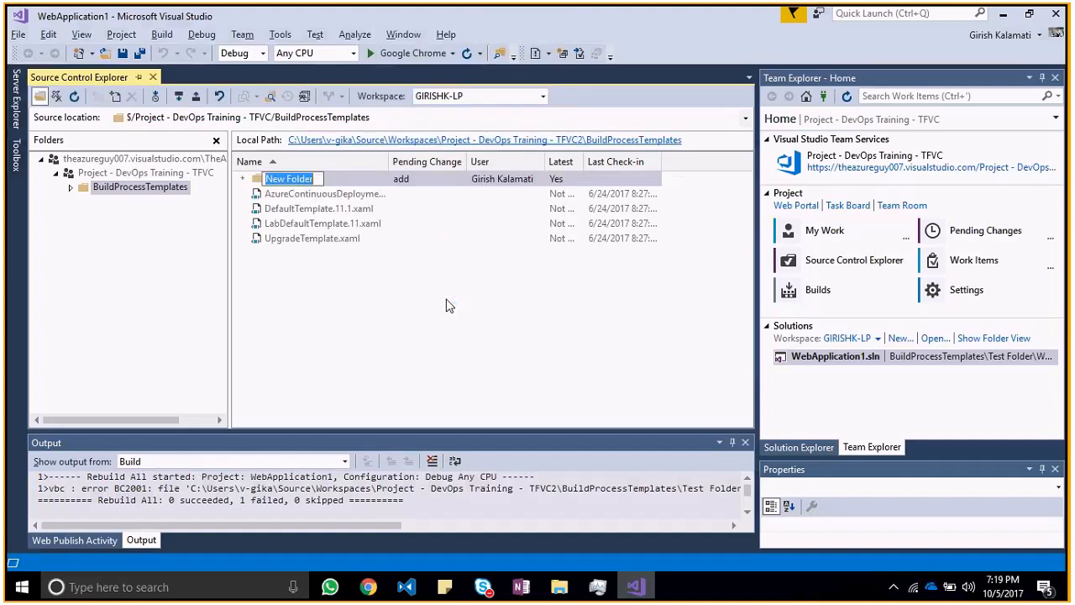
text(WebAP)
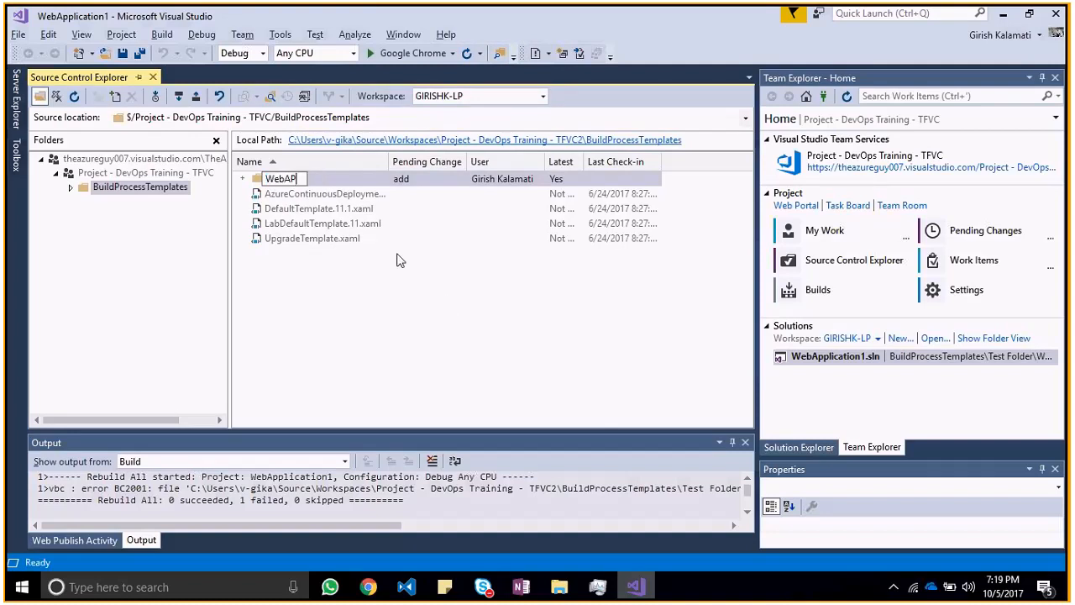
text(PRoot)
key(Return)
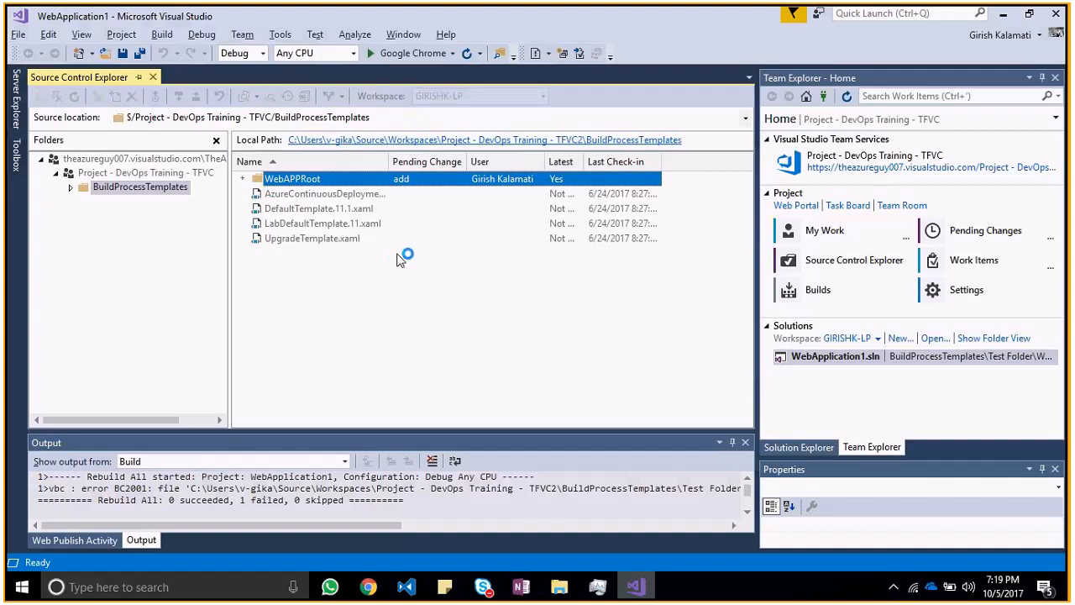
double_click(403, 179)
right_click(516, 309)
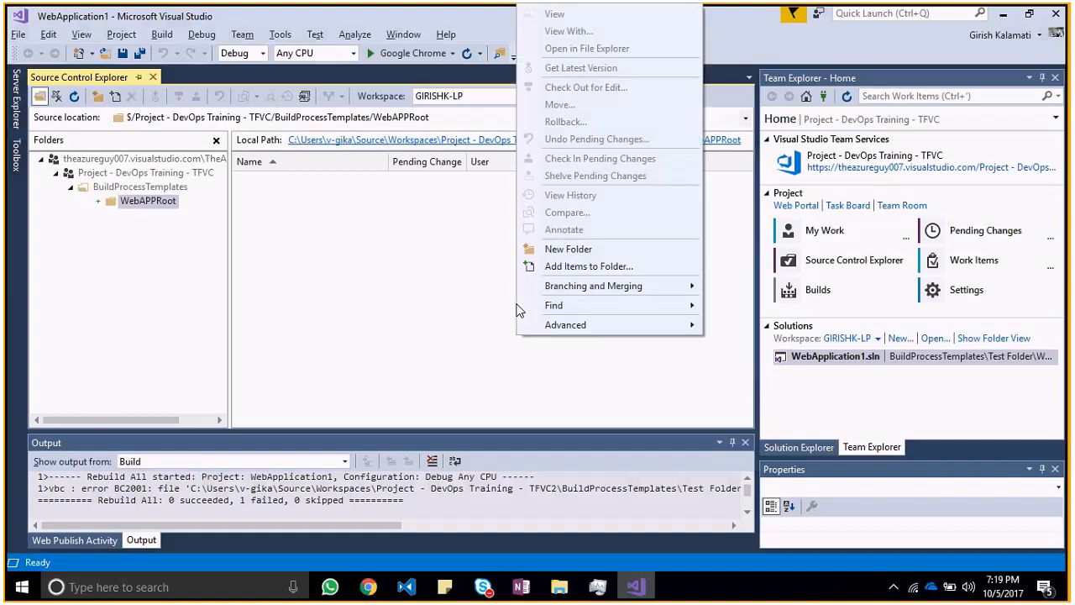
click(493, 307)
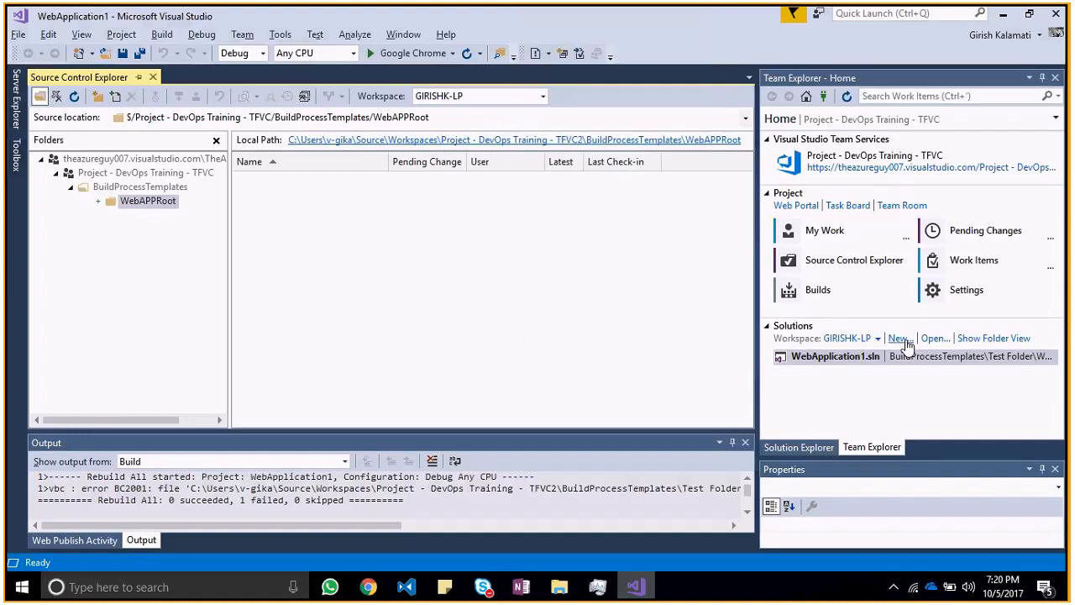
Step: Open WebAPPRoot's local path in File Explorer, copy the full folder path and return to Visual Studio
click(736, 144)
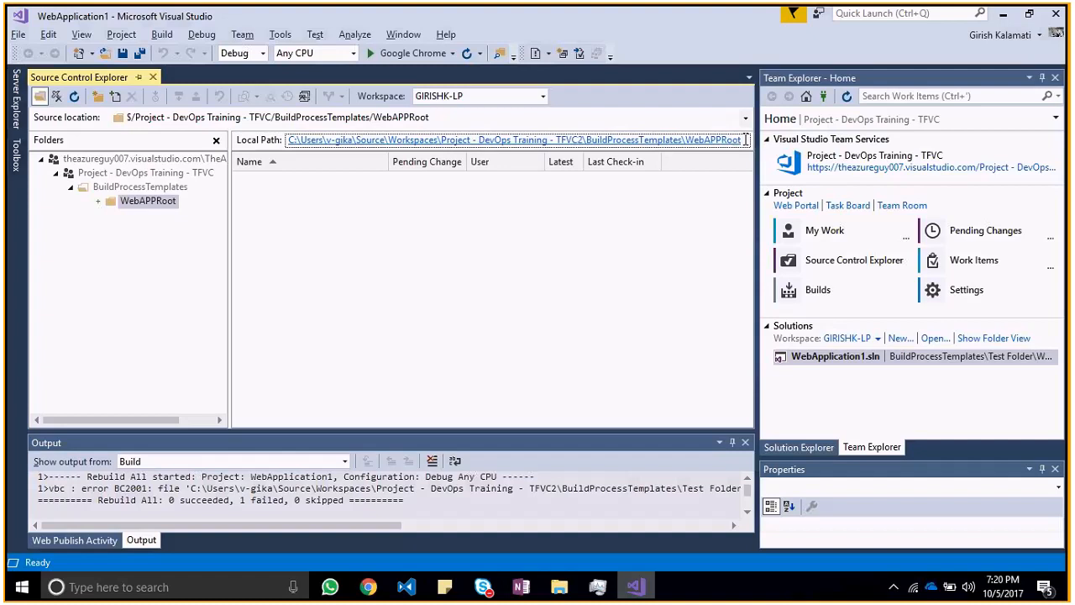
click(304, 143)
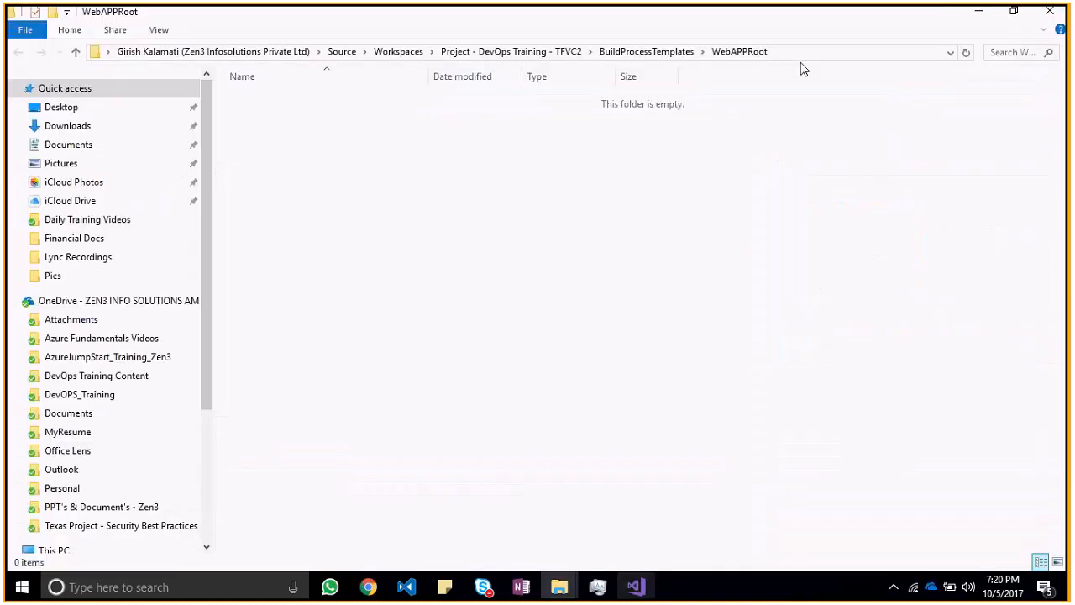
click(805, 51)
key(ctrl+c)
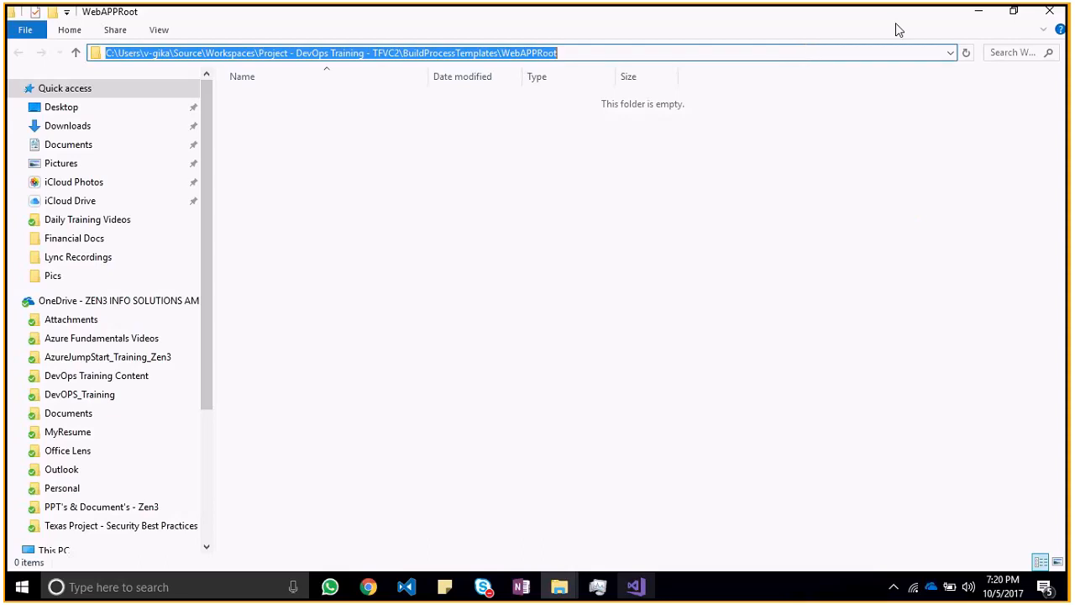
click(977, 13)
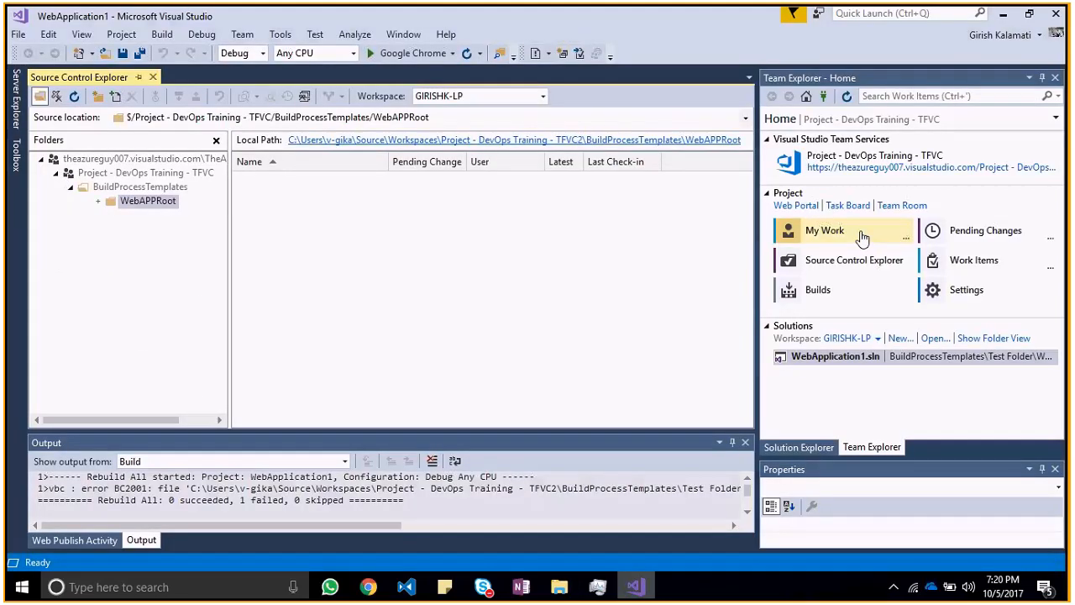
Step: Start a new project from Team Explorer and set its location to the copied BuildProcessTemplates\WebAPPRoot path
click(854, 260)
click(897, 338)
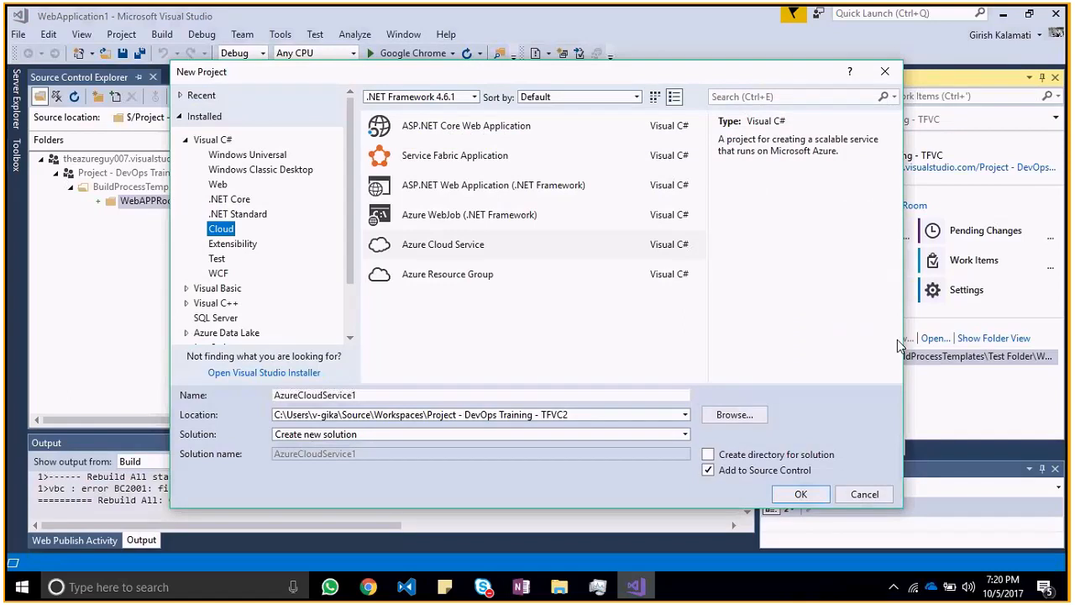
click(592, 412)
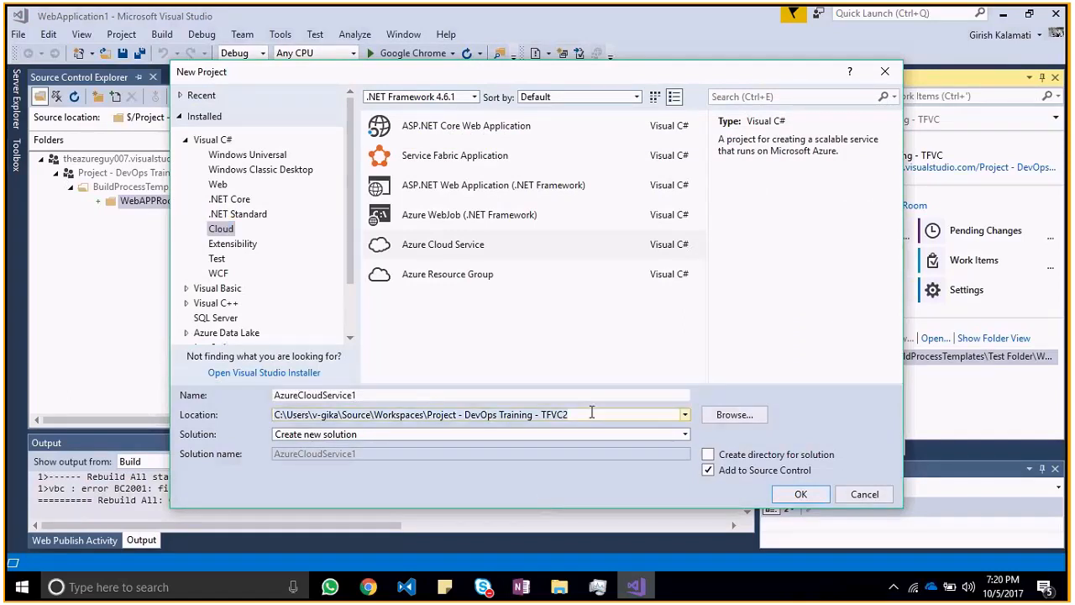
key(ctrl+v)
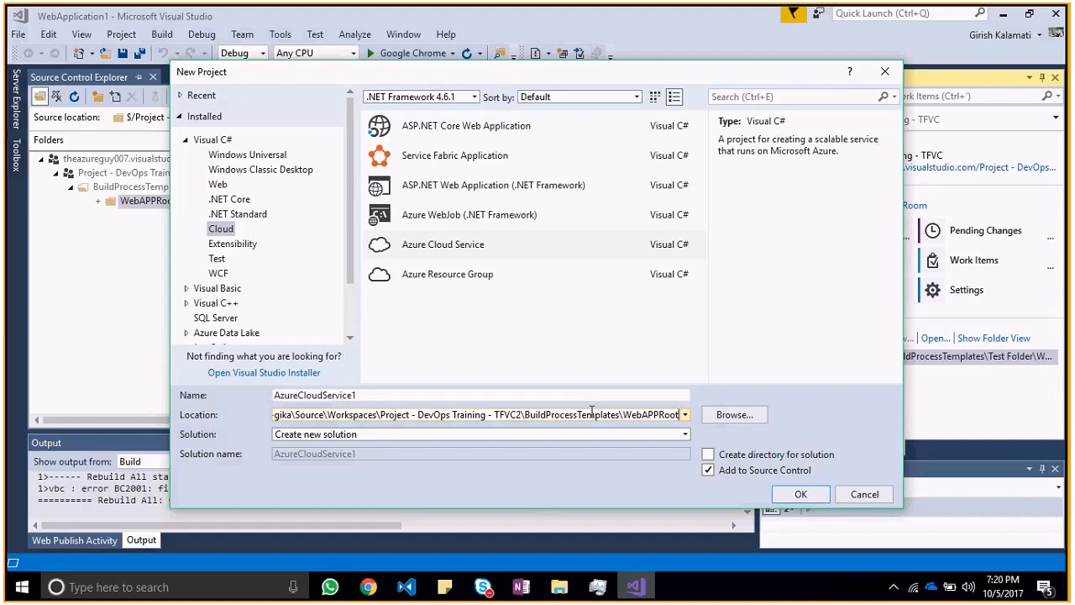
key(ctrl+z)
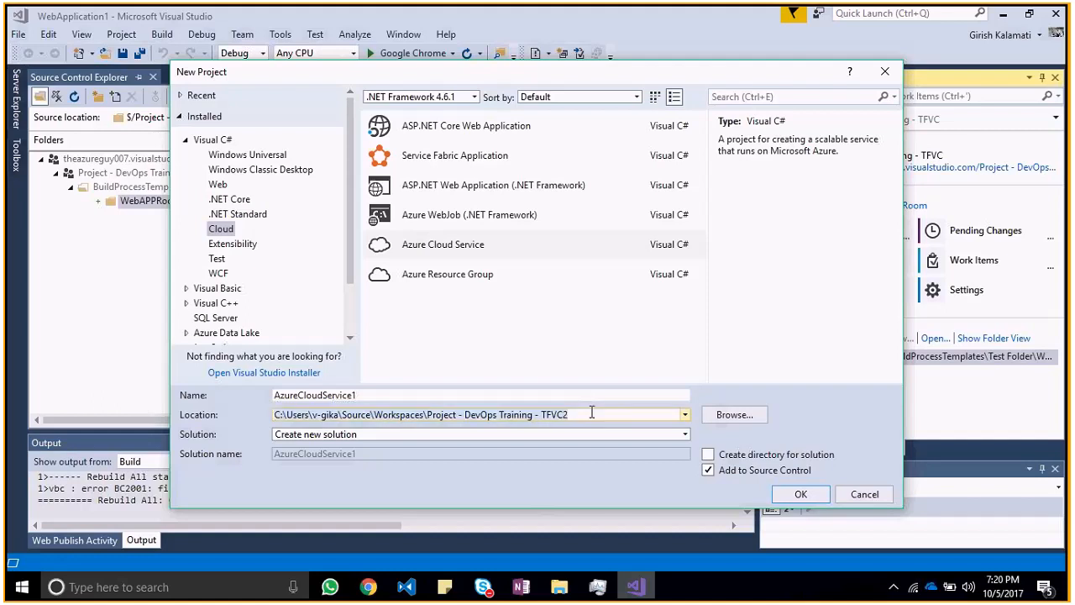
key(ctrl+v)
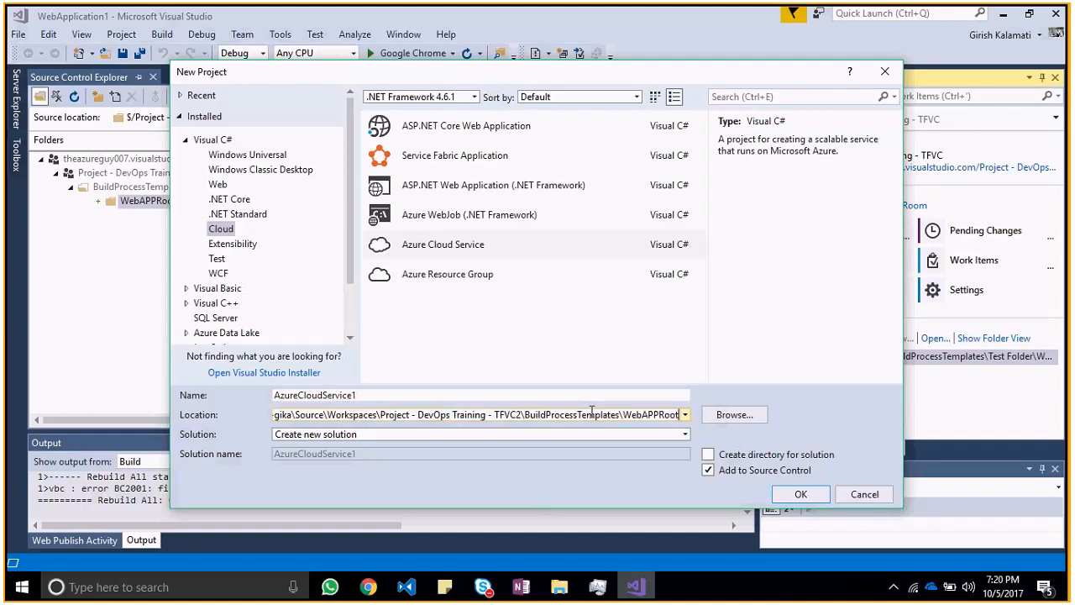
key(ctrl+z)
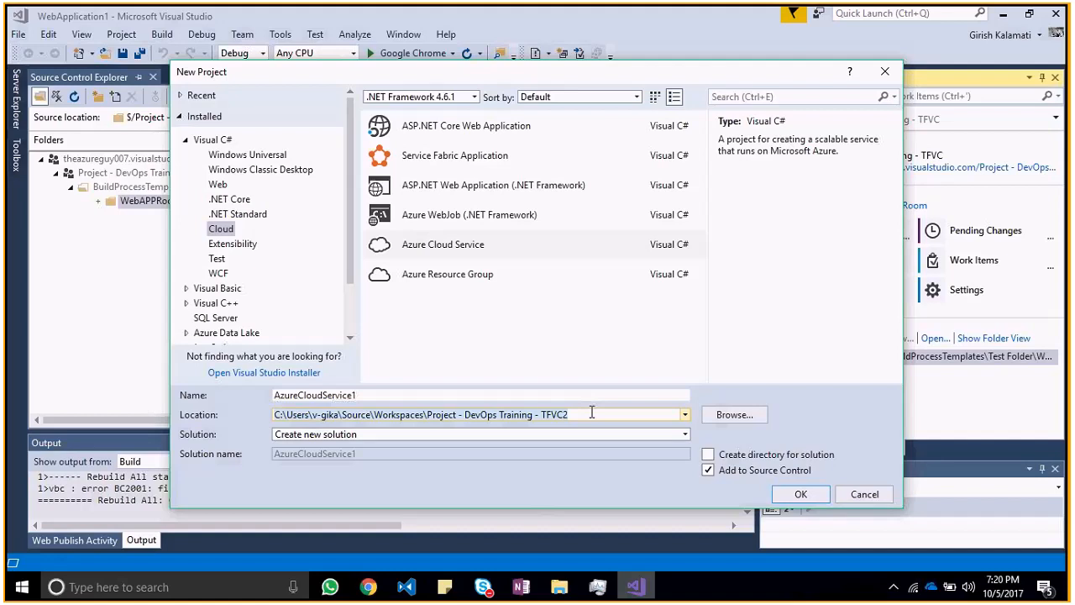
key(ctrl+v)
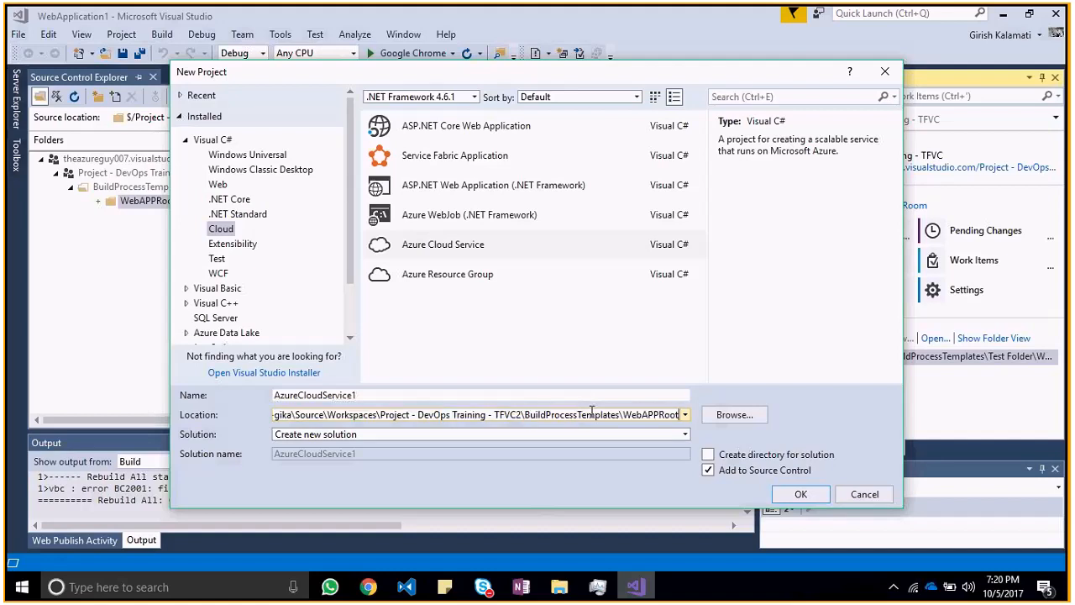
Step: Create a Visual C# ASP.NET Web Application (.NET Framework) project named WebApplication using the Web Forms template
click(538, 394)
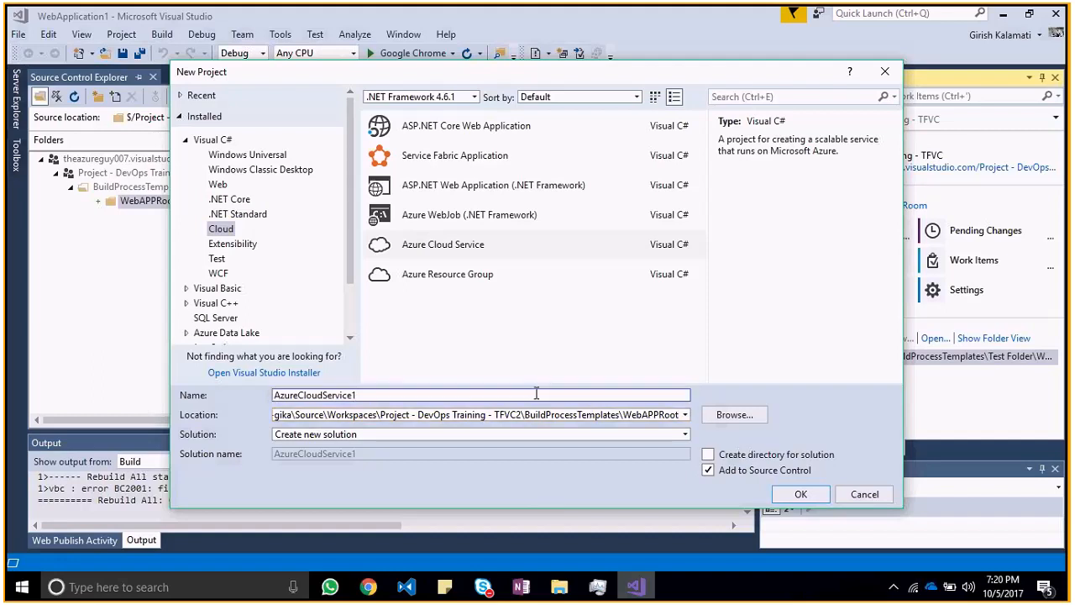
click(218, 184)
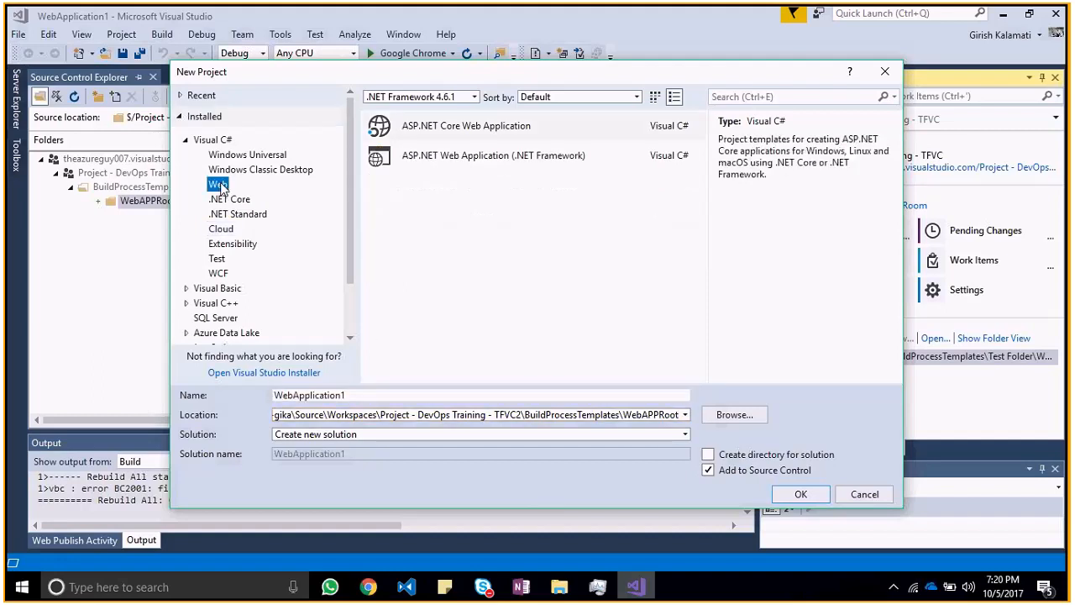
click(493, 157)
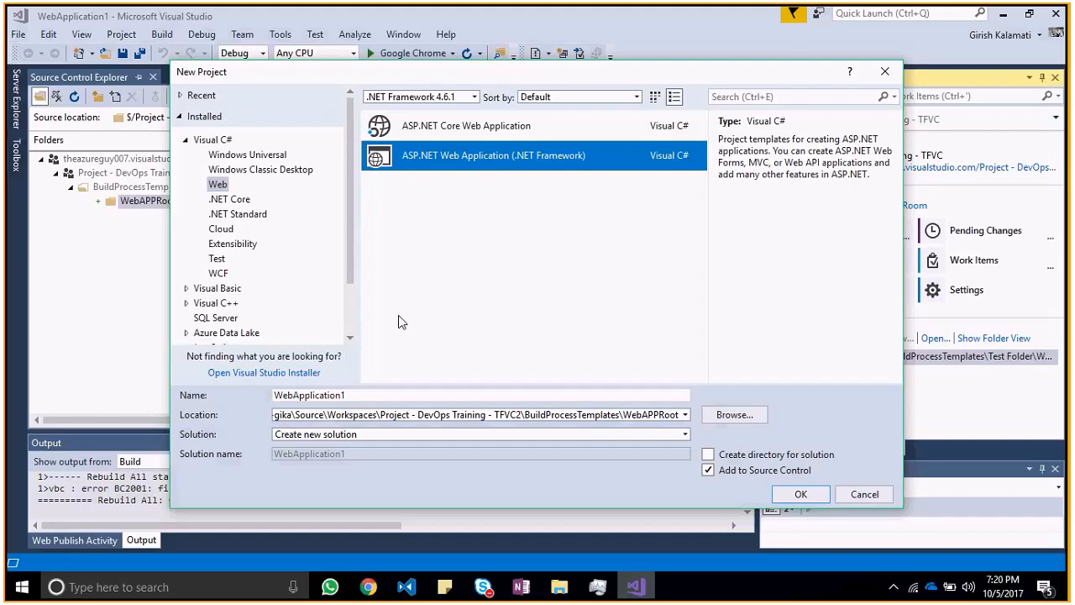
click(350, 396)
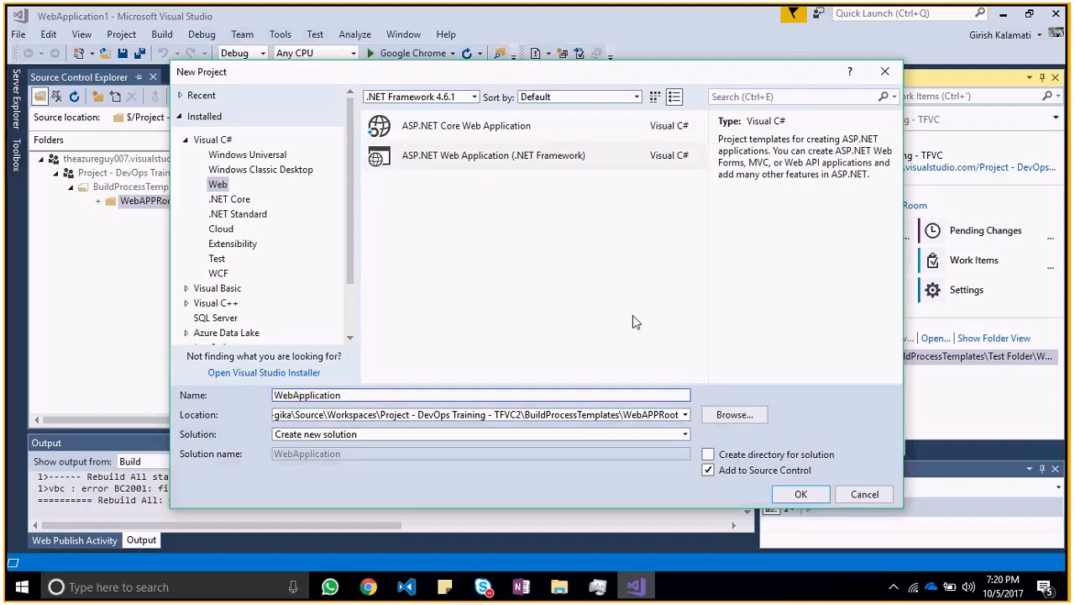
click(812, 495)
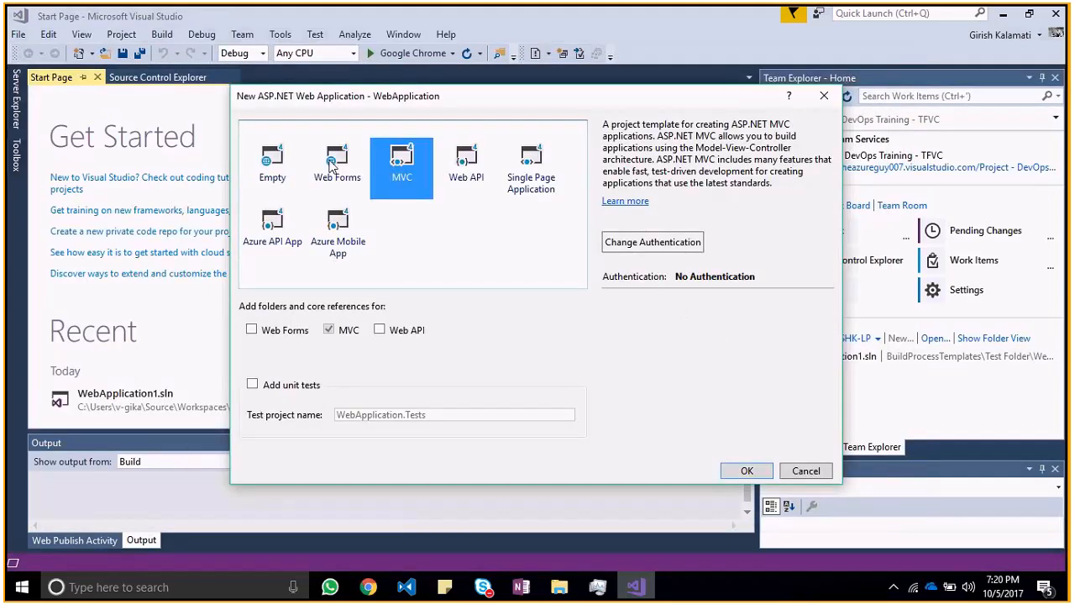
click(331, 165)
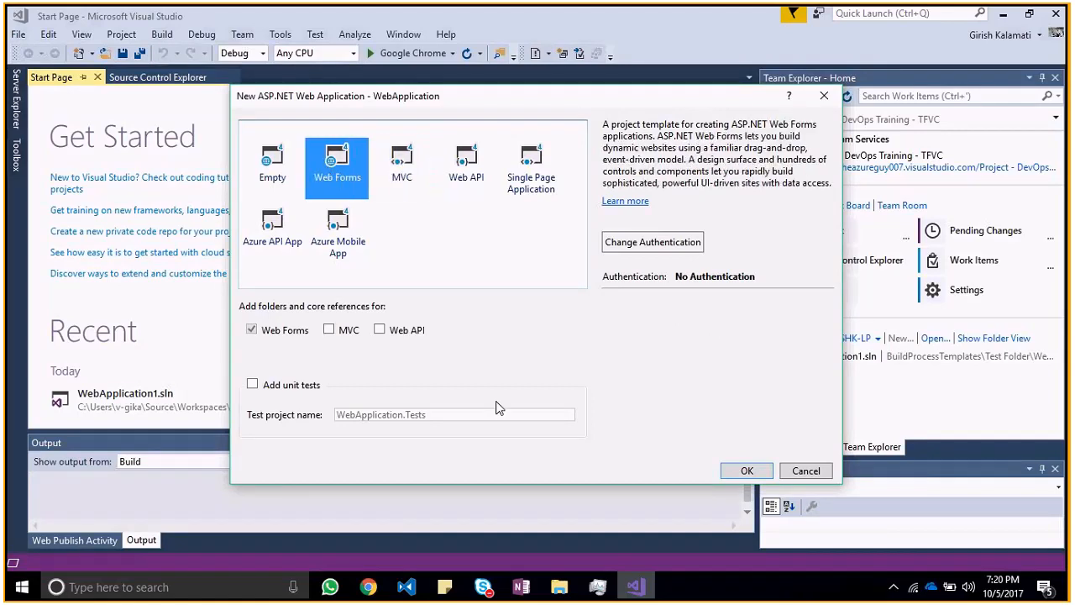
click(747, 471)
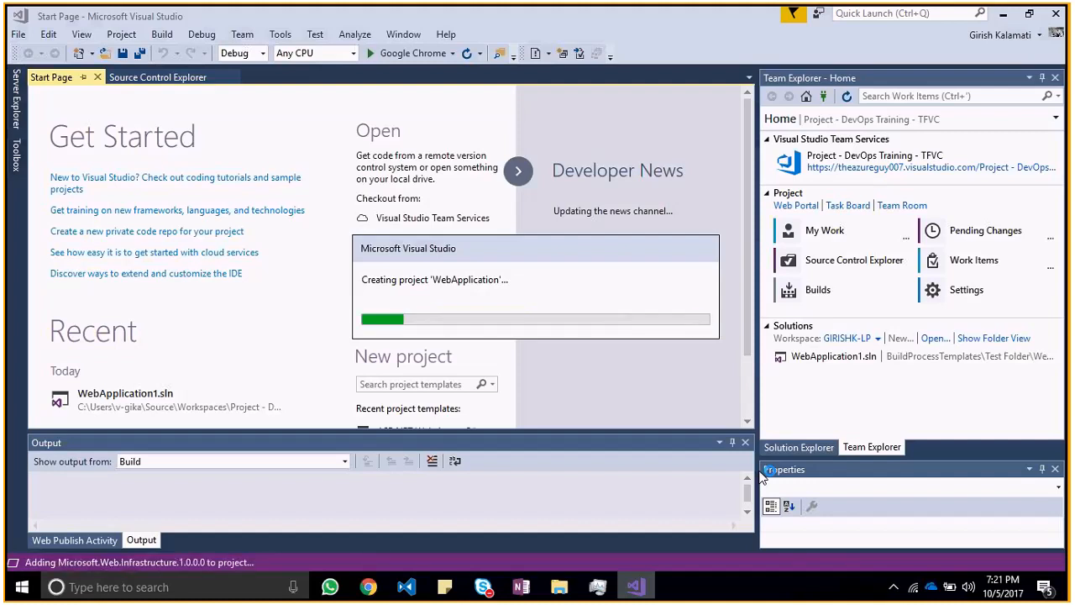
Step: Switch to the DevOps Training notes in OneNote and review the sections from Configure Workspace through Creating a Work ITEM
key(alt+Tab)
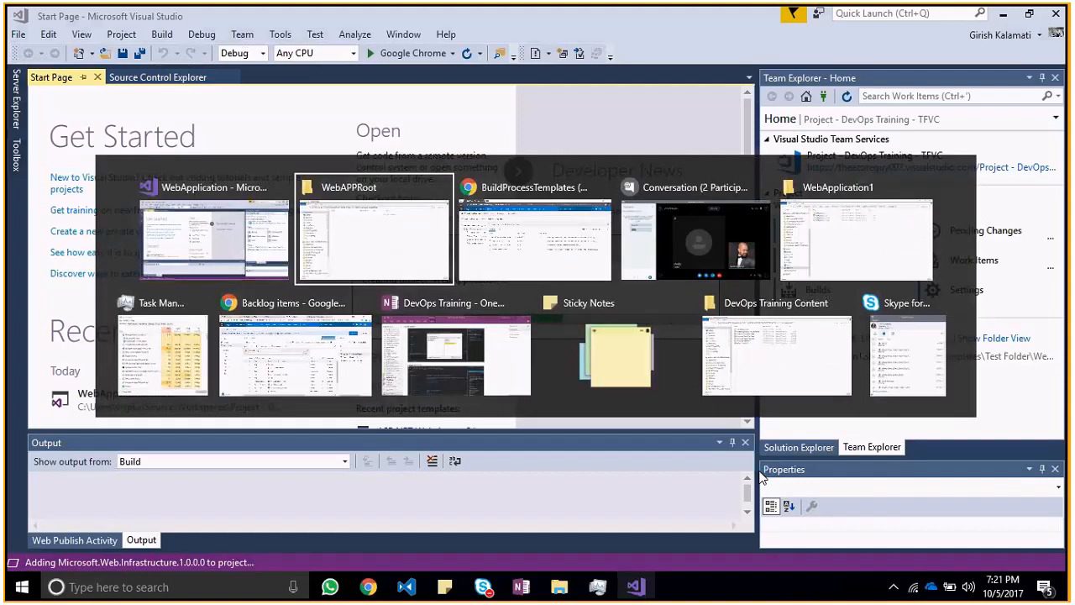
key(alt+Tab)
key(alt+Tab)
key(alt+Tab)
key(alt+Tab)
key(alt+Tab)
key(alt+Tab)
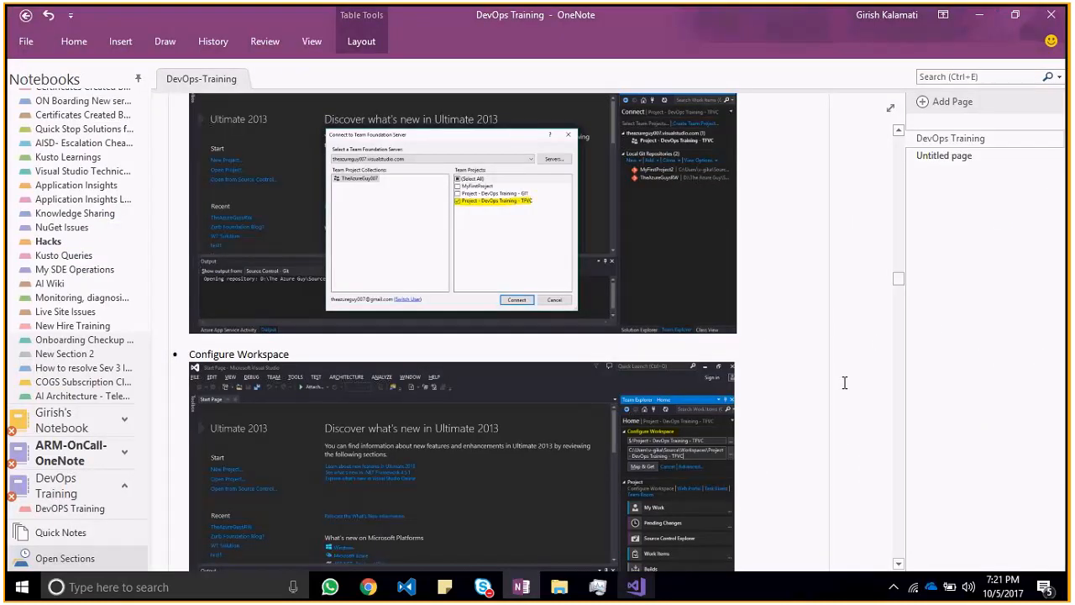
scroll(897, 567, down, 3)
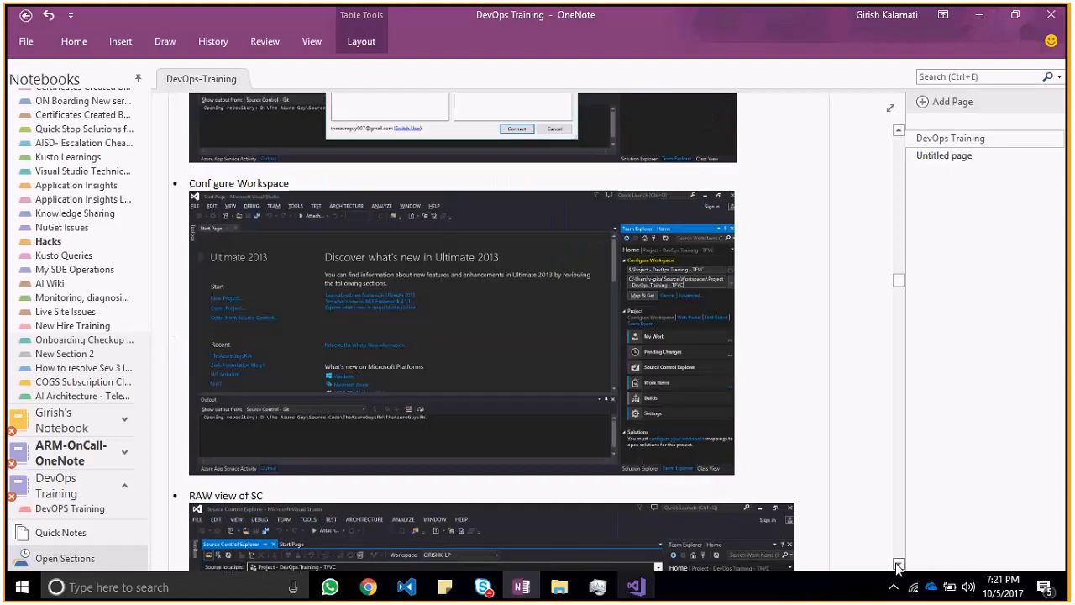
scroll(898, 567, down, 5)
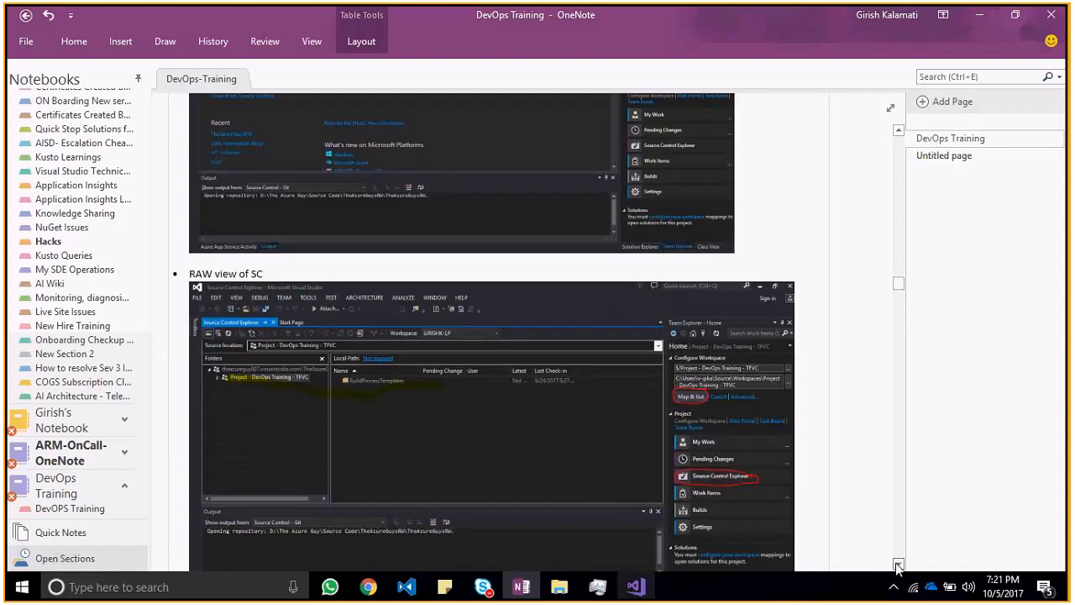
scroll(897, 567, down, 3)
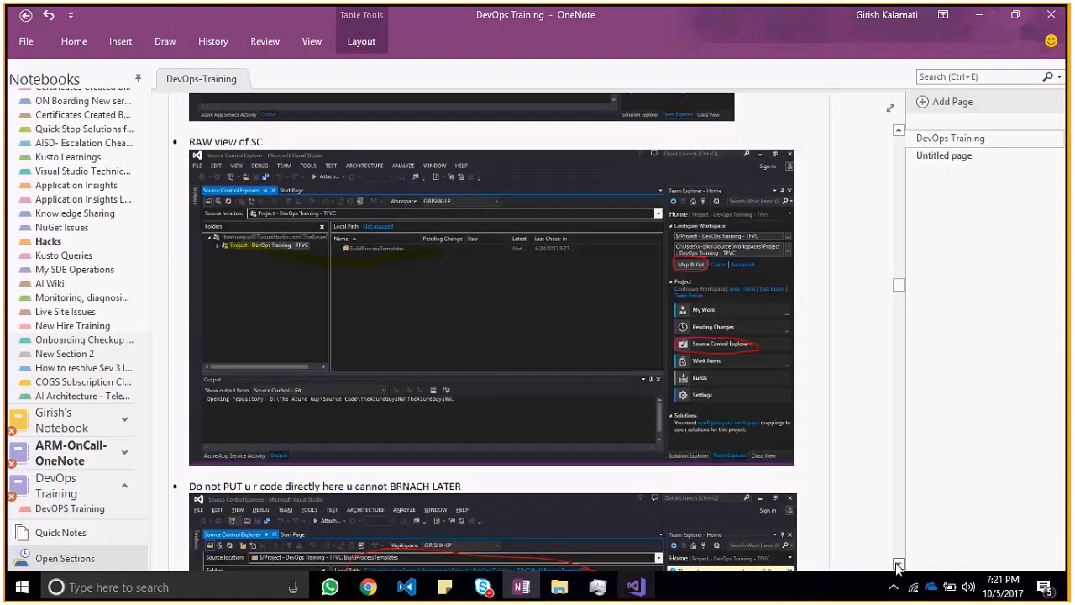
scroll(898, 567, down, 1)
scroll(898, 567, down, 2)
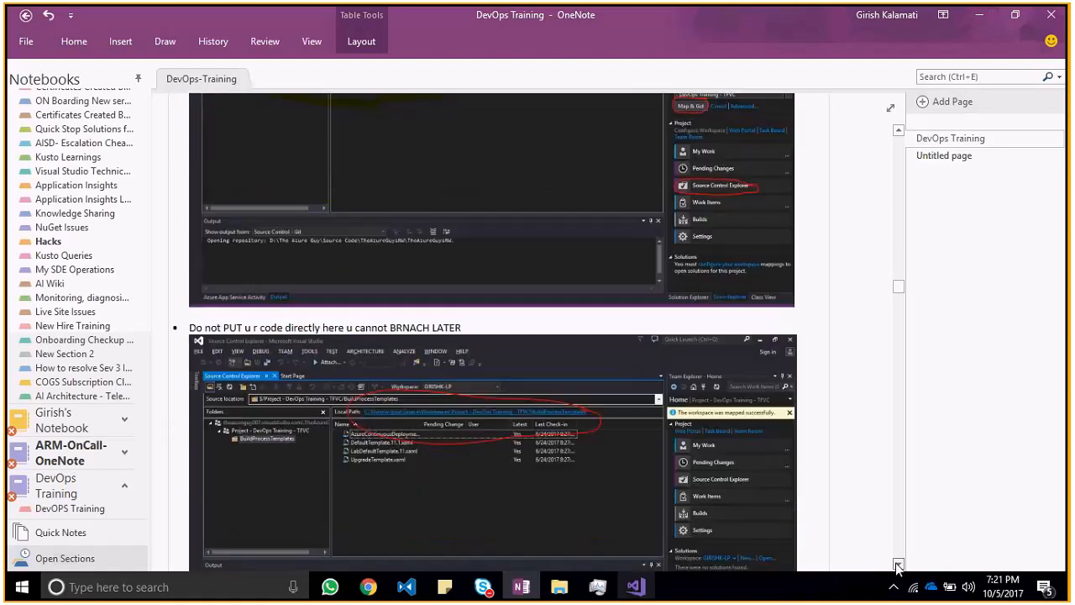
scroll(898, 567, down, 2)
scroll(898, 567, down, 2)
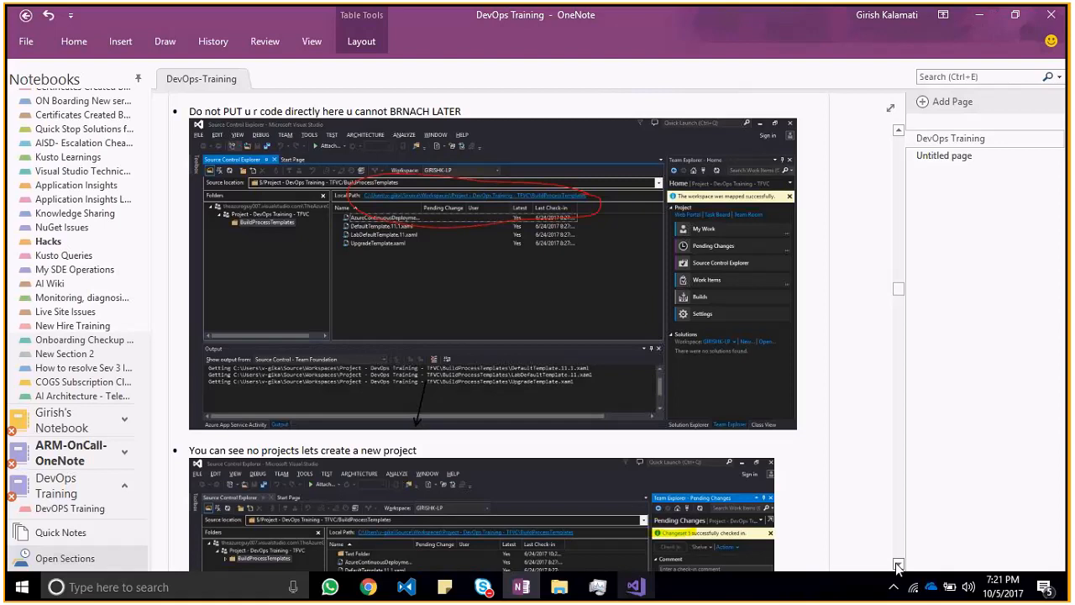
click(898, 567)
scroll(898, 567, down, 4)
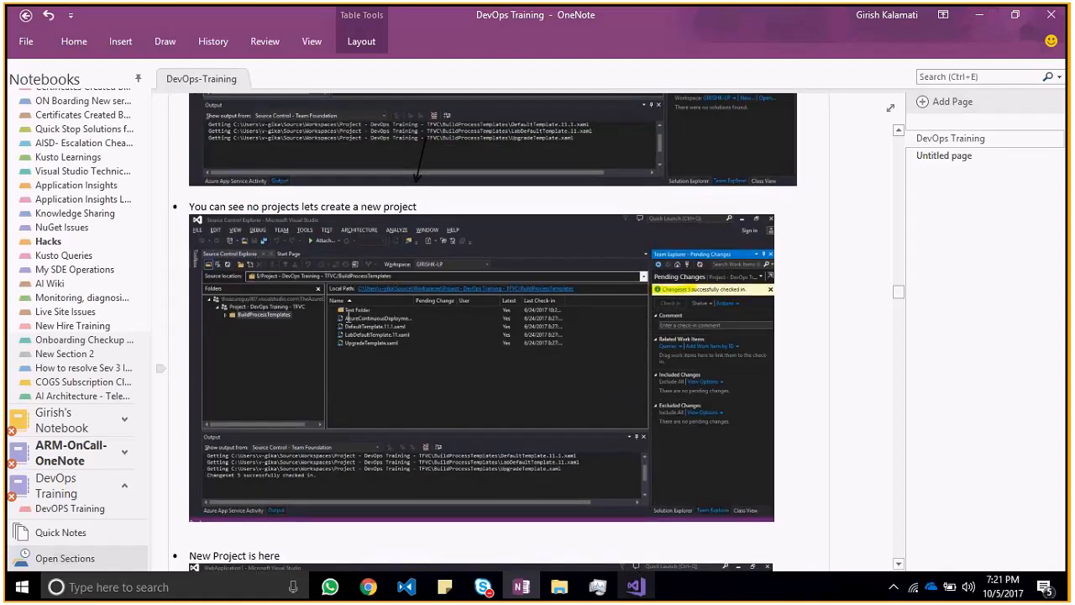
click(897, 564)
click(897, 564)
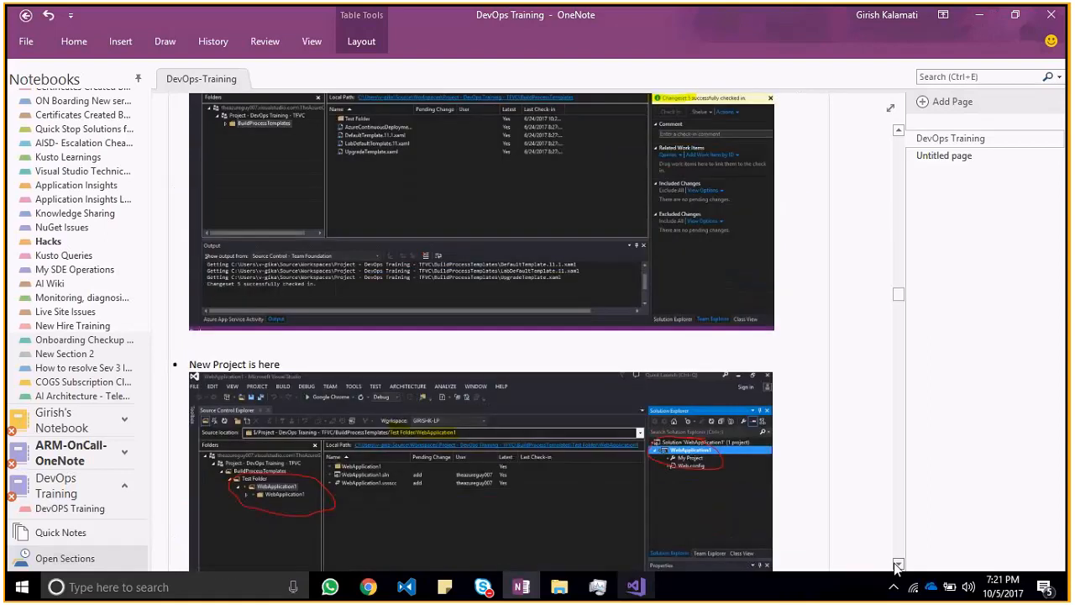
click(897, 565)
click(897, 565)
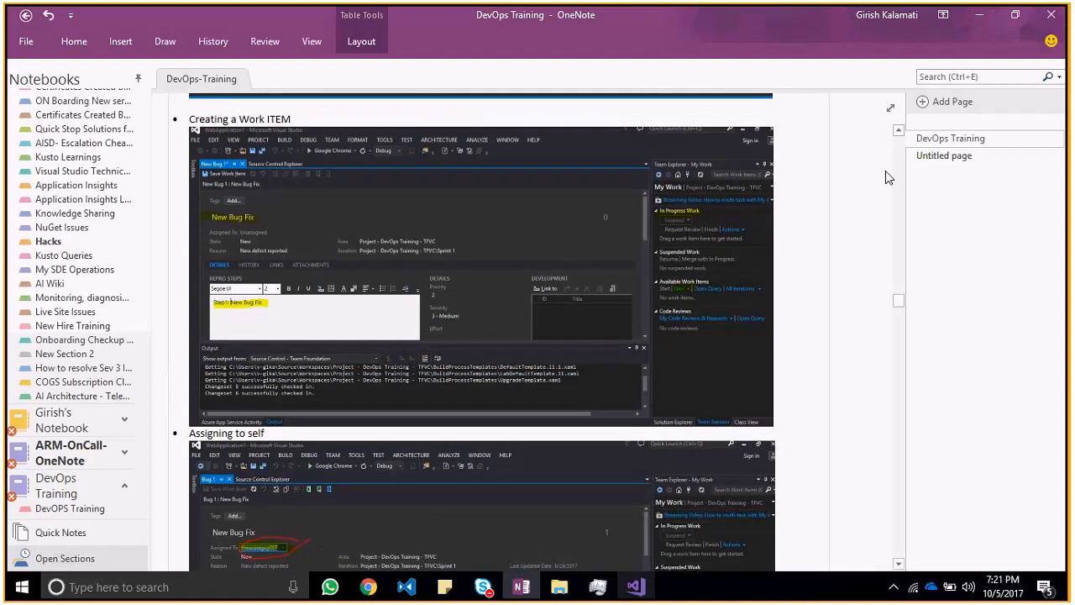
click(898, 132)
click(898, 132)
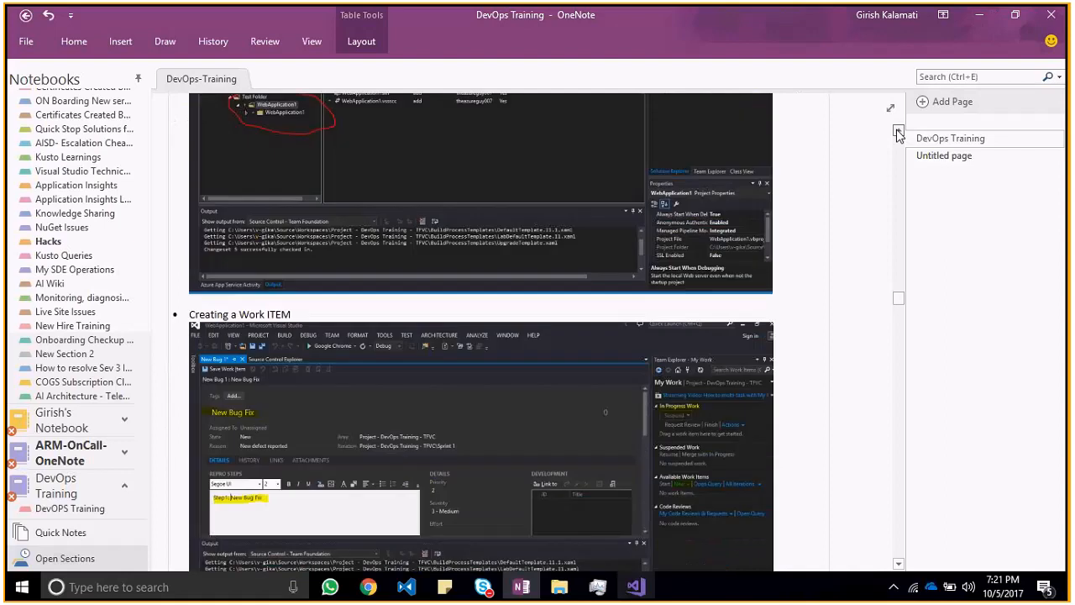
Step: Finish reviewing the WebApplication1 screenshot in the notes, then return to Visual Studio and refresh WebAPPRoot in Source Control Explorer
click(898, 132)
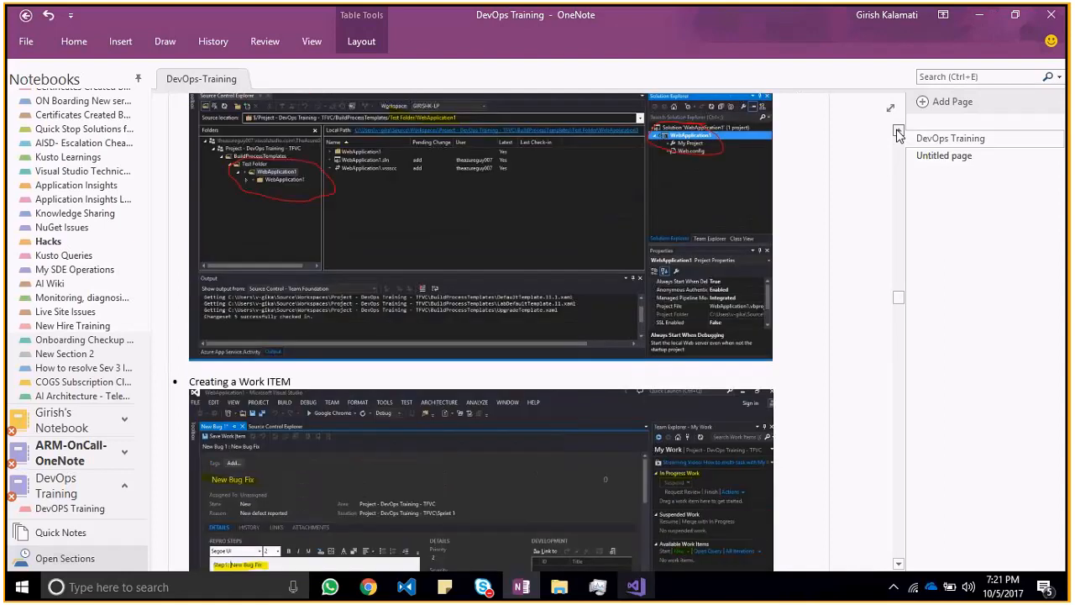
click(898, 132)
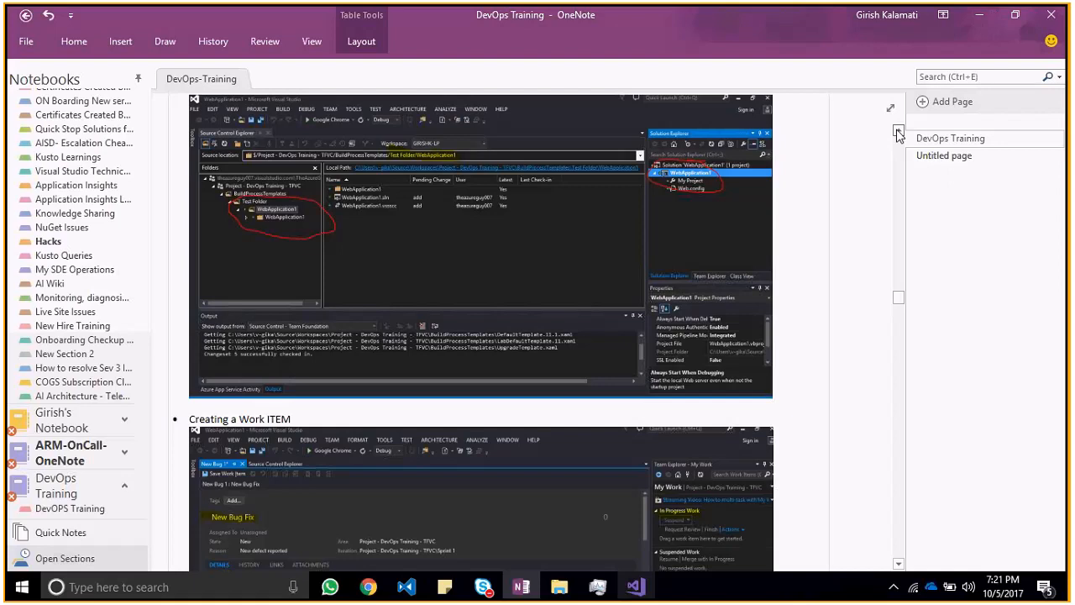
key(alt+Tab)
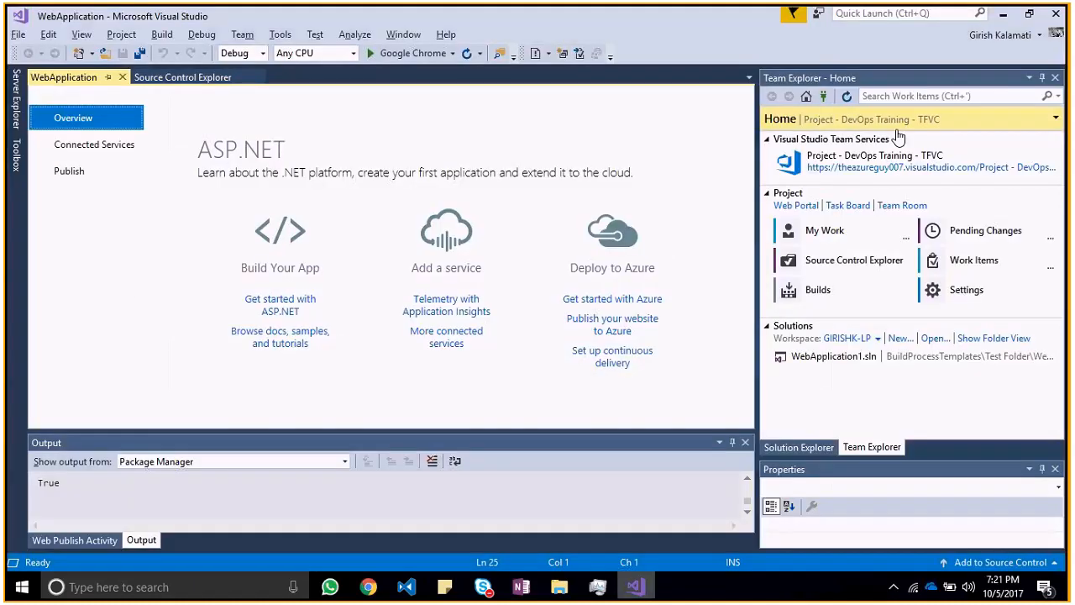
click(854, 261)
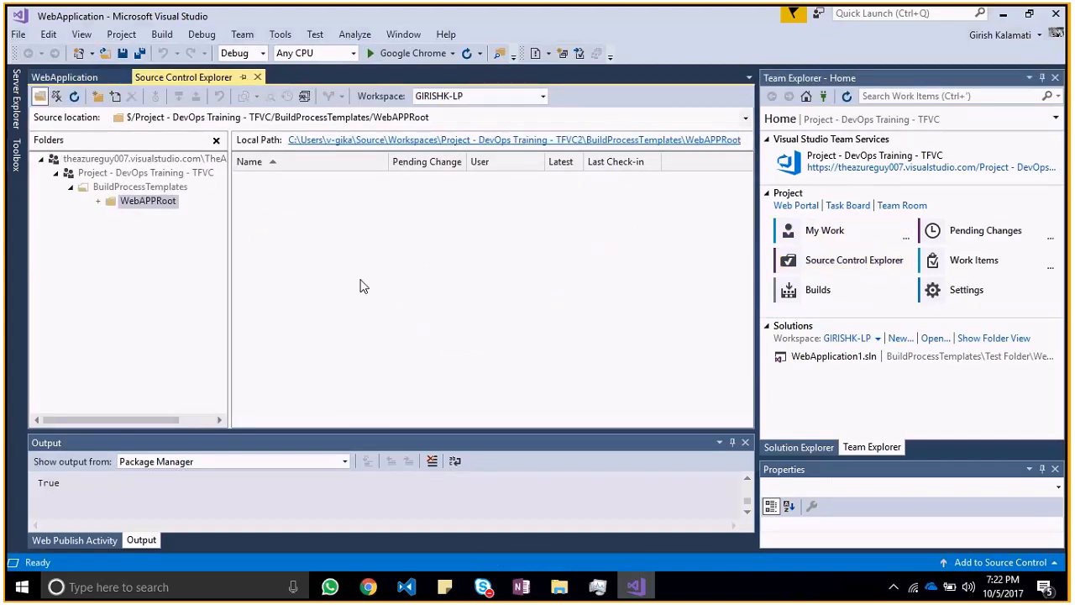
click(73, 97)
Step: Inspect the WebApplication project's folder in File Explorer, opening it from Solution Explorer, and close the window again
click(807, 447)
click(874, 134)
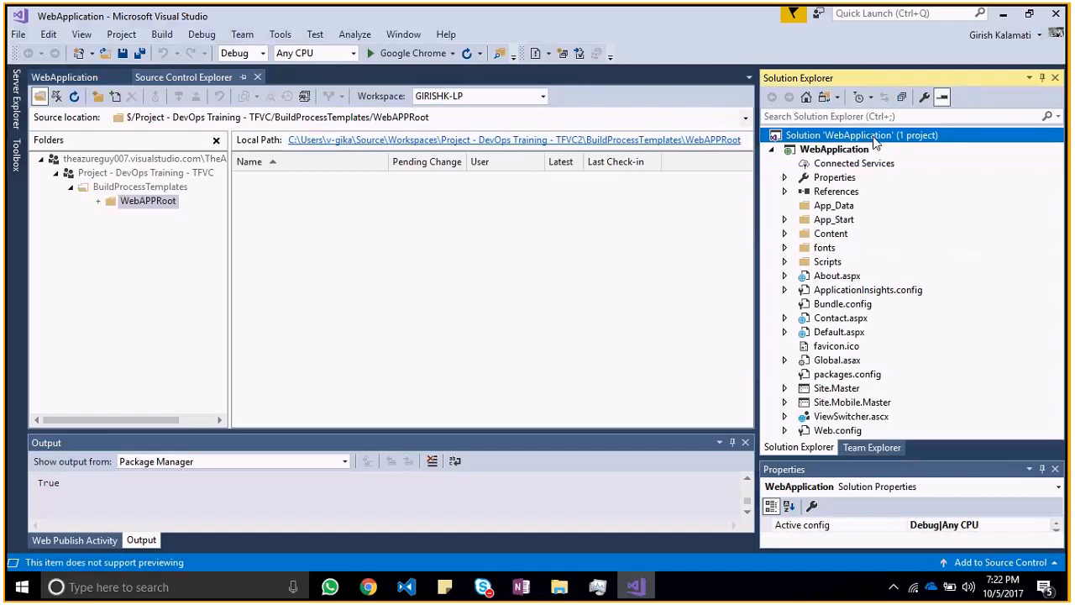
click(871, 151)
click(872, 135)
right_click(865, 137)
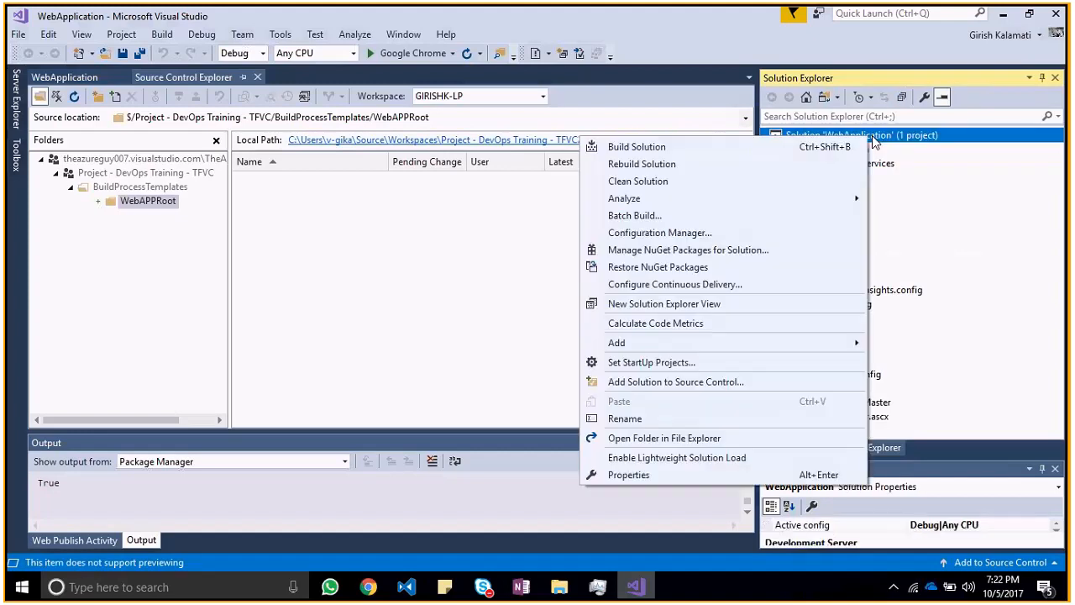
click(875, 149)
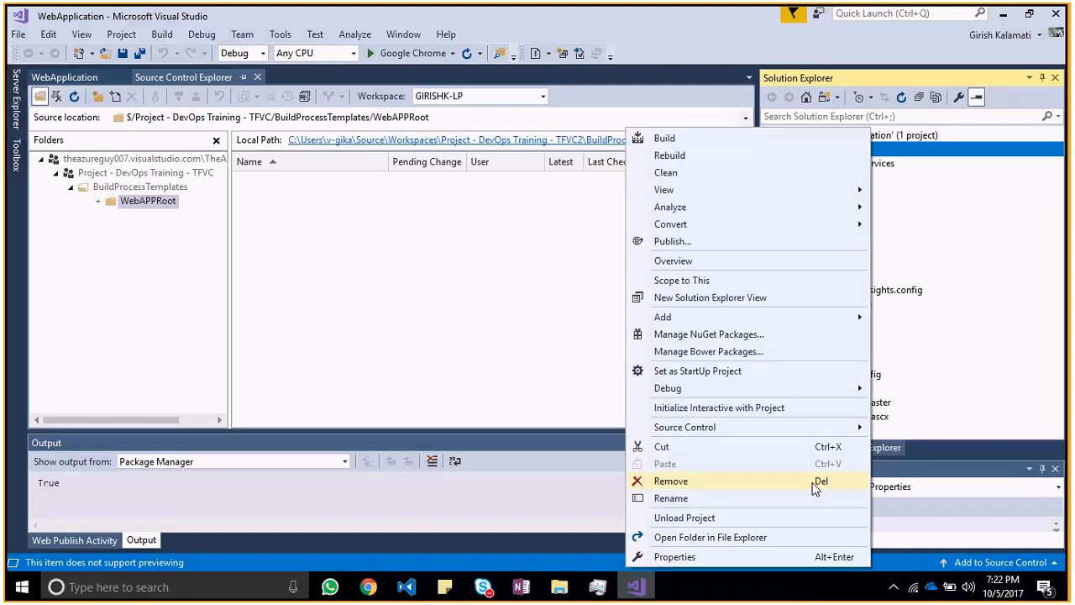
click(762, 541)
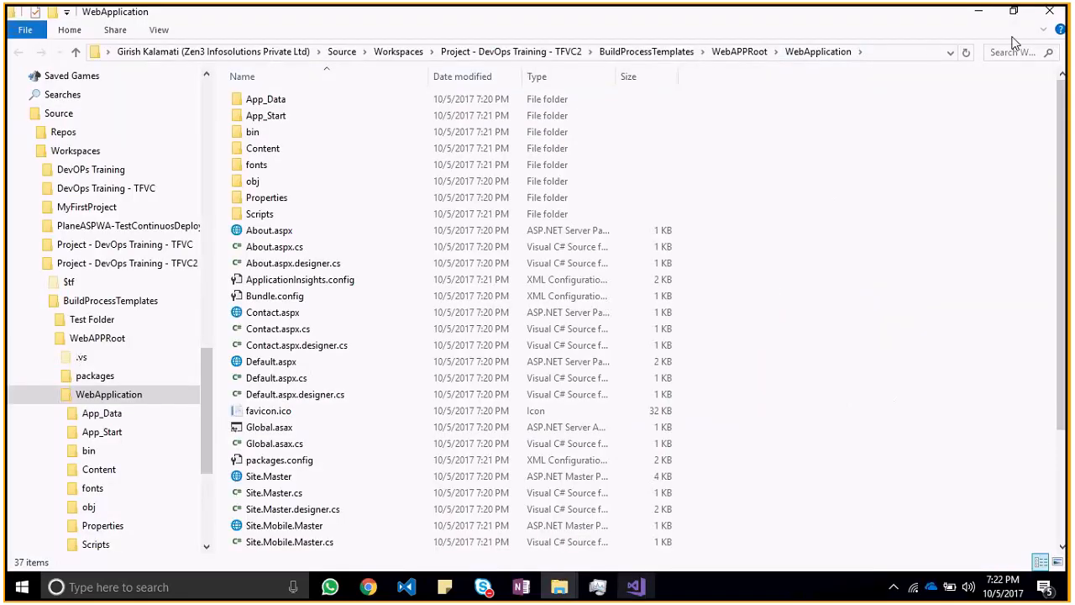
click(1042, 13)
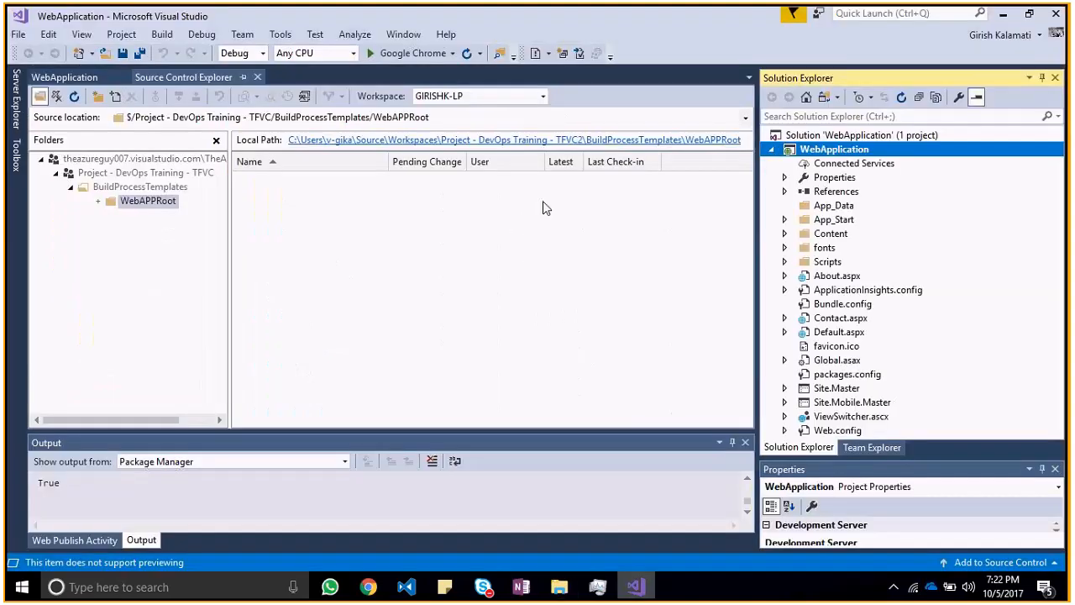
Step: Add the WebApplication folder to source control under BuildProcessTemplates/WebAPPRoot
right_click(374, 307)
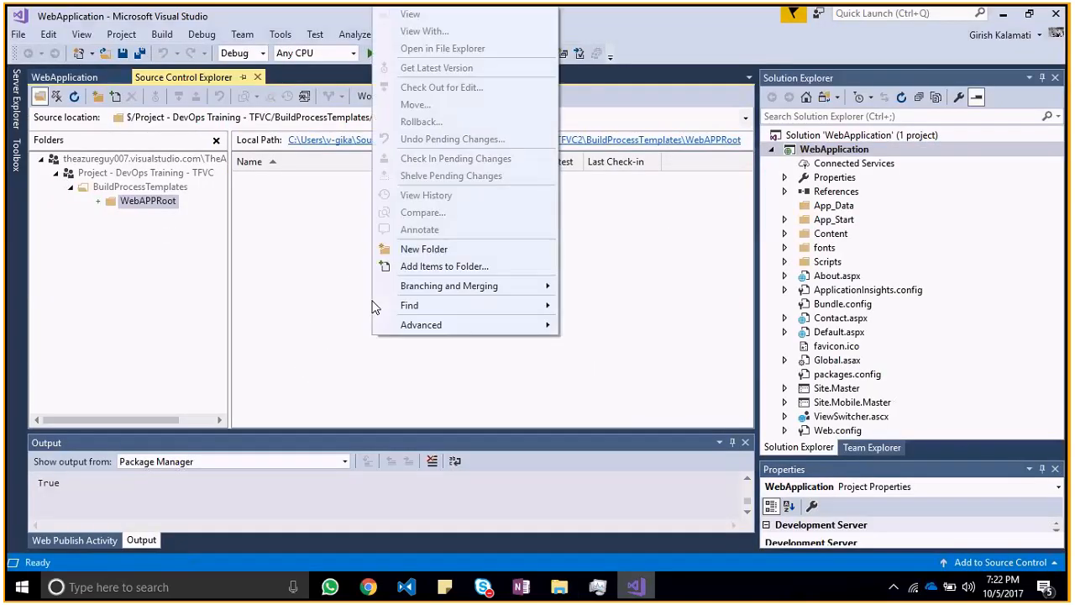
click(431, 270)
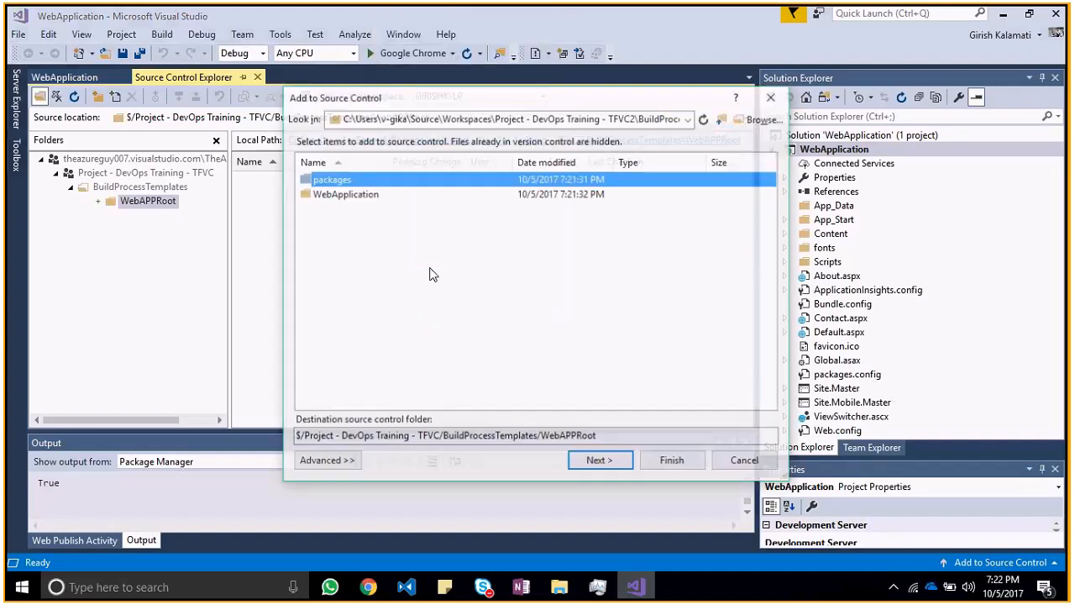
click(422, 195)
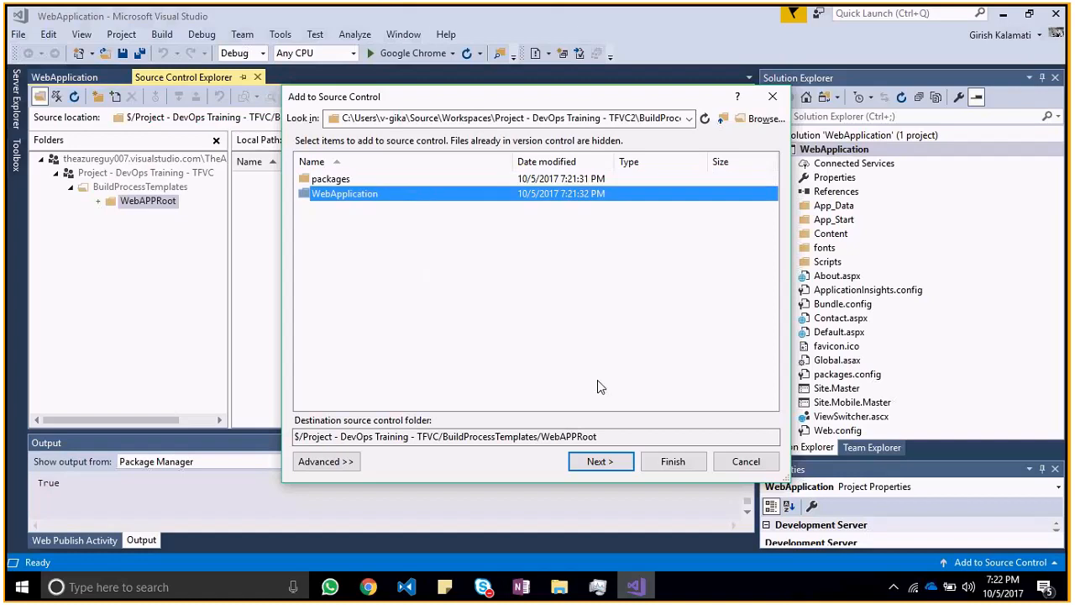
click(614, 468)
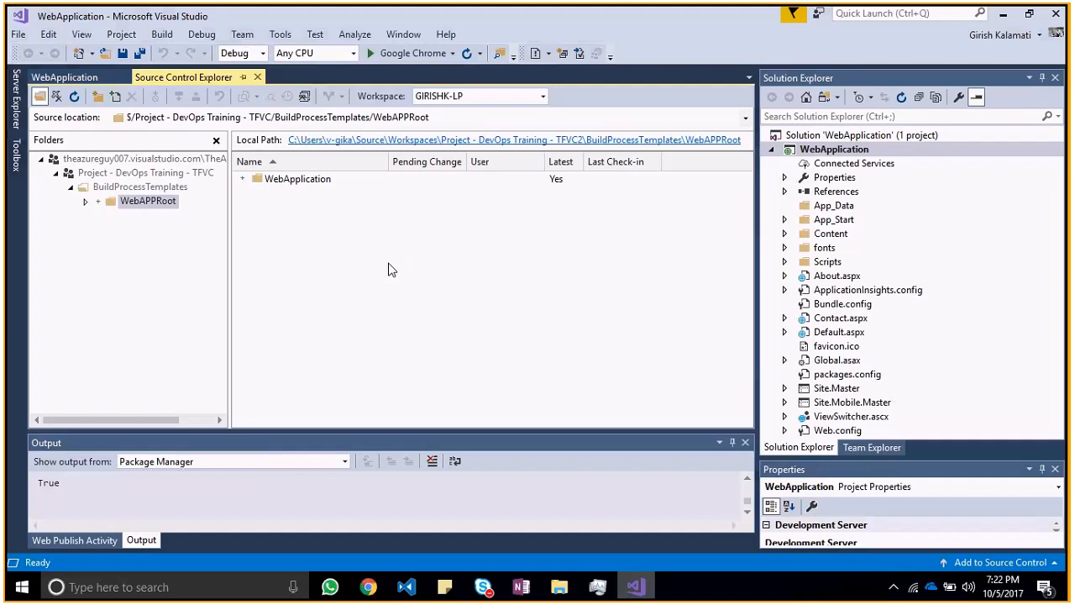
Step: Examine the pending additions inside the WebApplication folder and go back to its parent folder WebAPPRoot
double_click(298, 181)
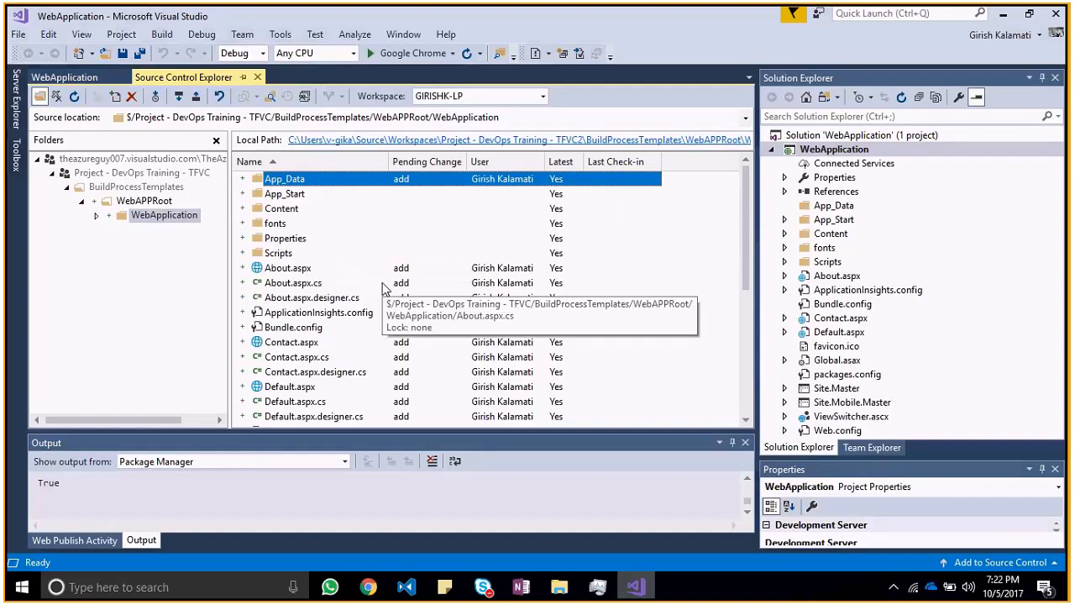
click(165, 219)
click(146, 203)
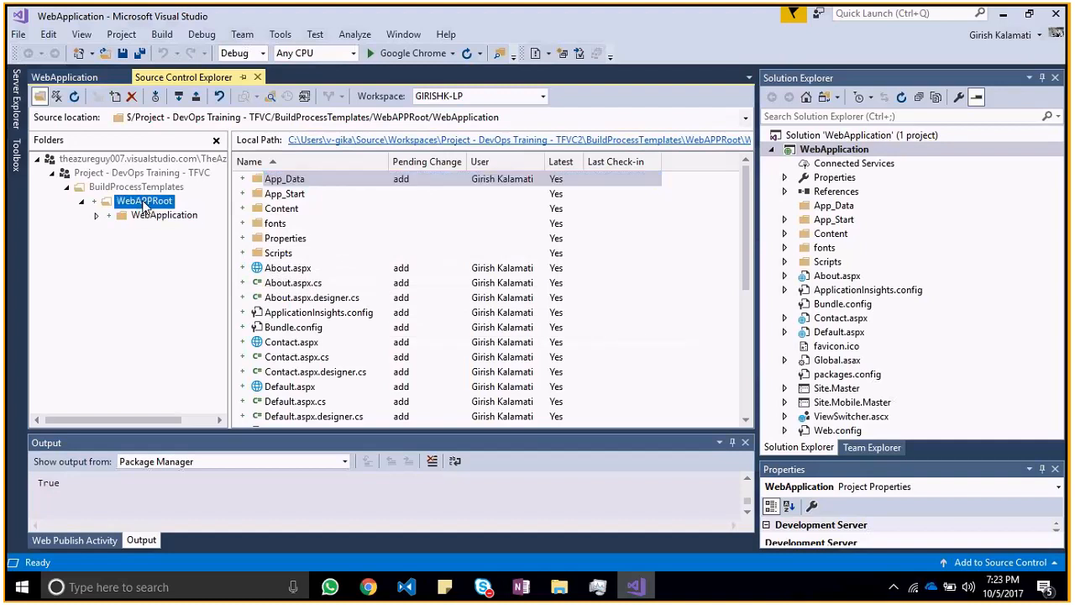
click(146, 217)
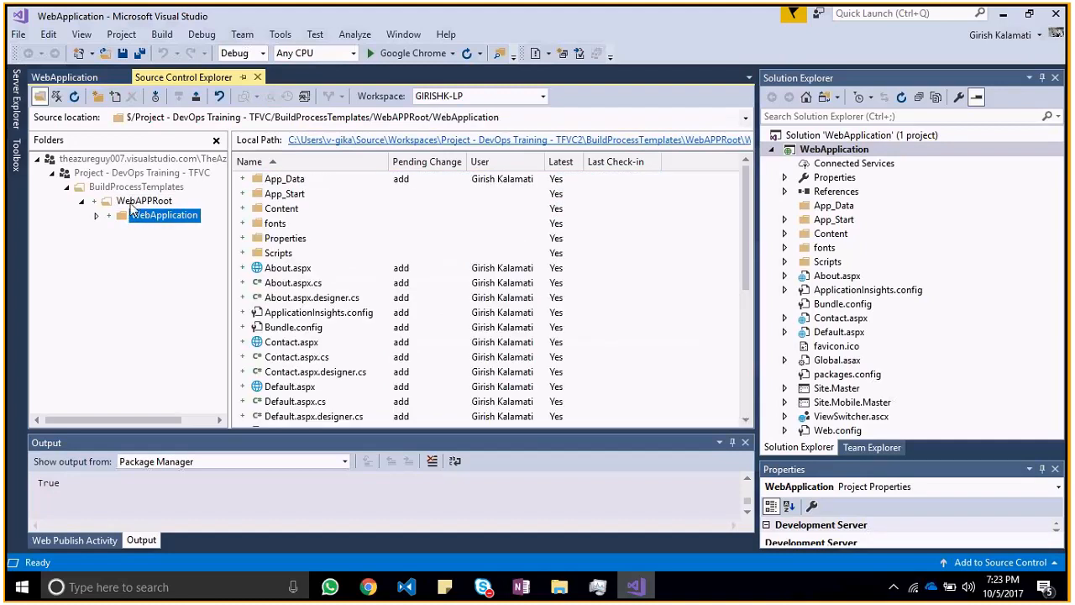
click(132, 204)
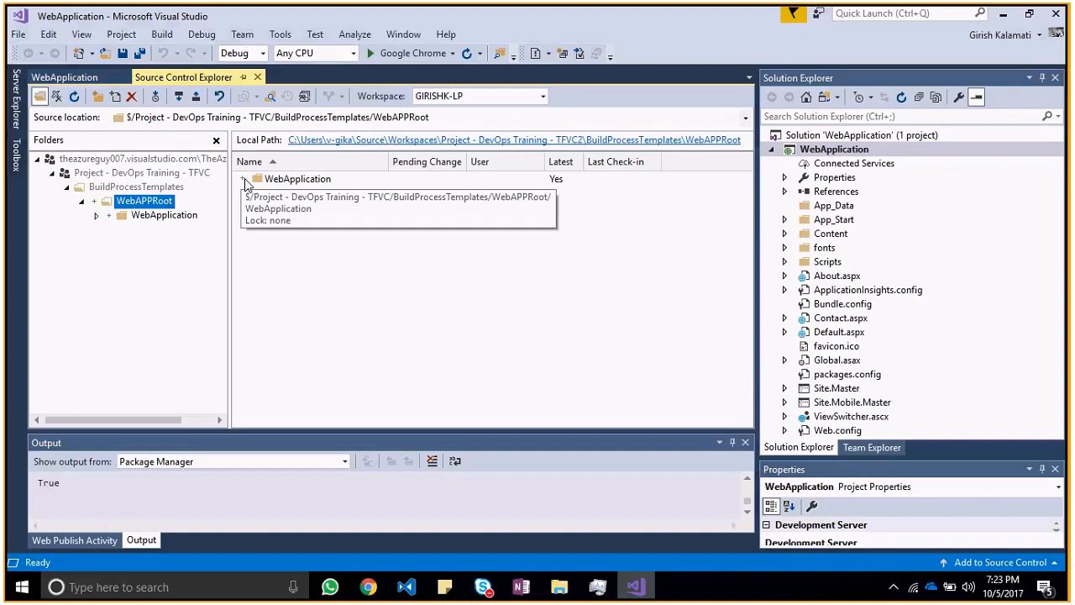
Step: Start checking in the pending changes of the BuildProcessTemplates folder, saving the modified WebApplication solution and project
click(152, 190)
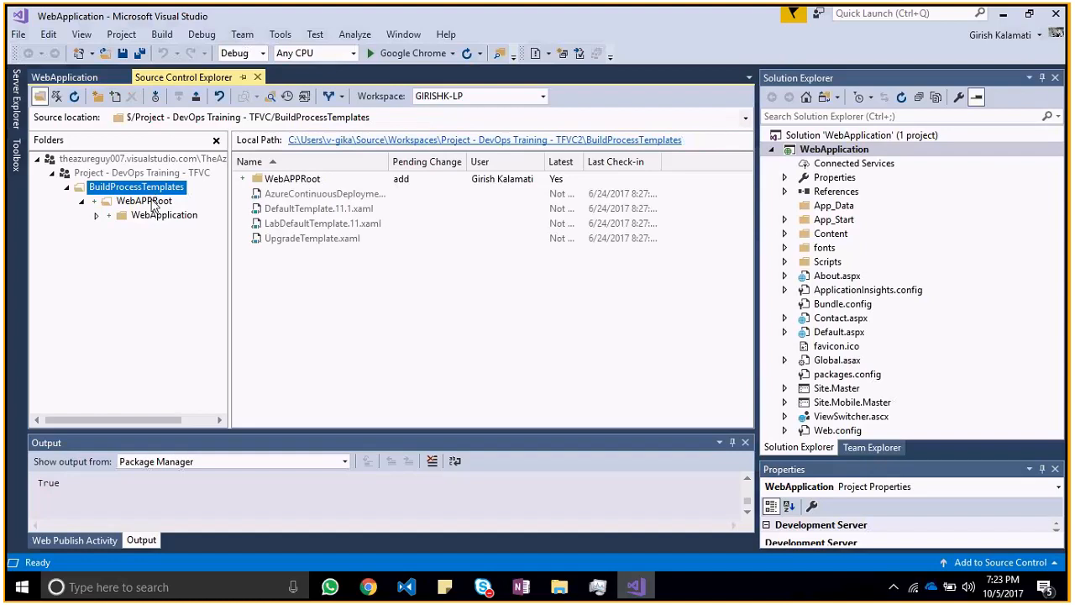
click(152, 203)
click(152, 193)
right_click(180, 190)
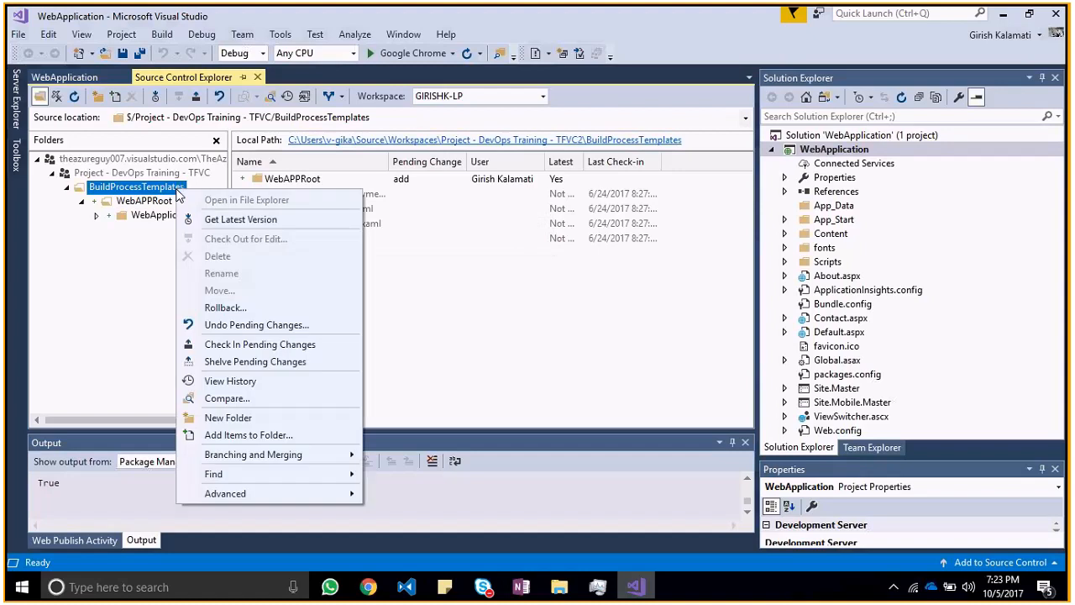
click(255, 341)
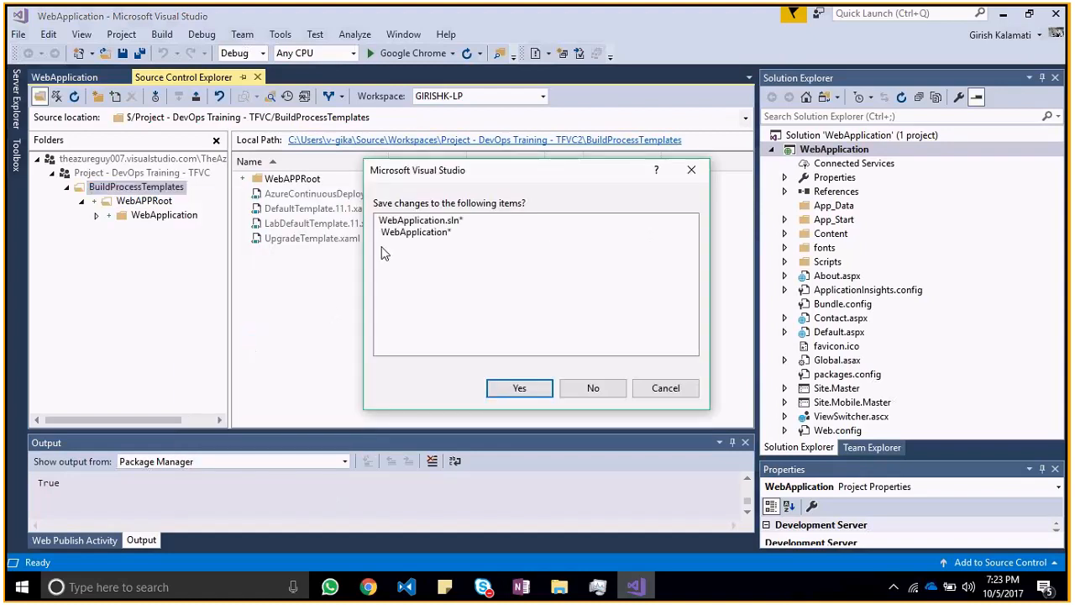
click(517, 388)
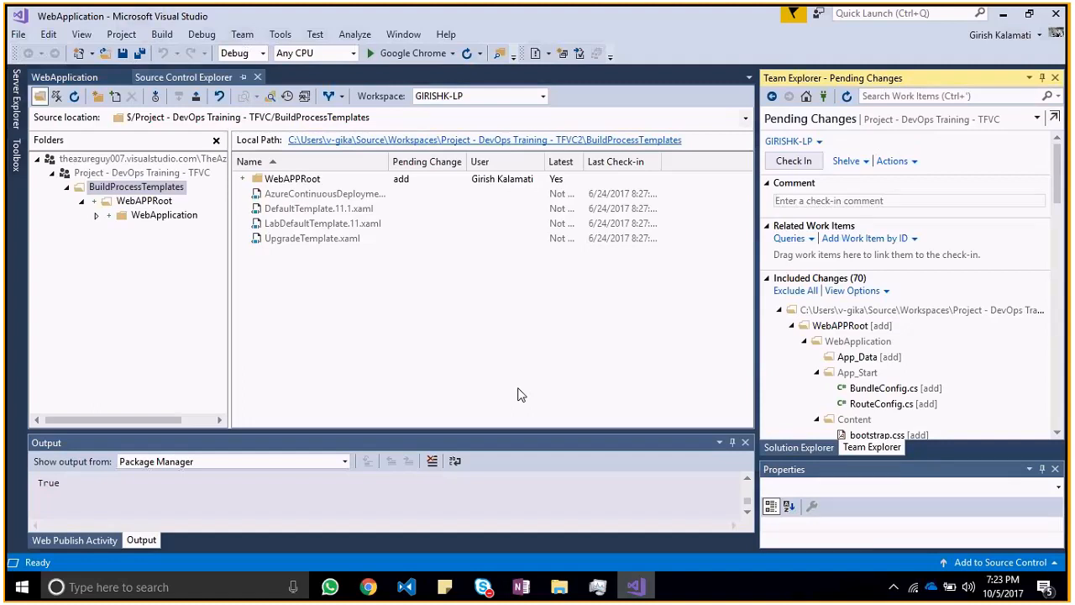
Step: Check in the included changes with the comment "Checking in Web App - 1st Checkin"
mouse_move(1058, 177)
mouse_down()
mouse_move(1058, 193)
mouse_move(1059, 171)
mouse_up()
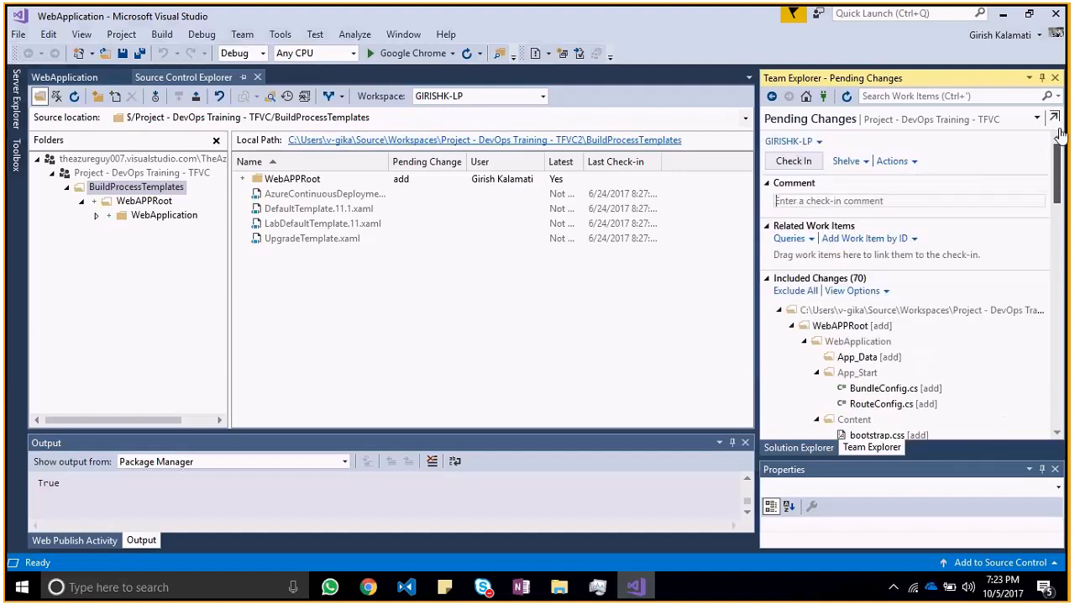
click(811, 201)
text(Checking in Web App)
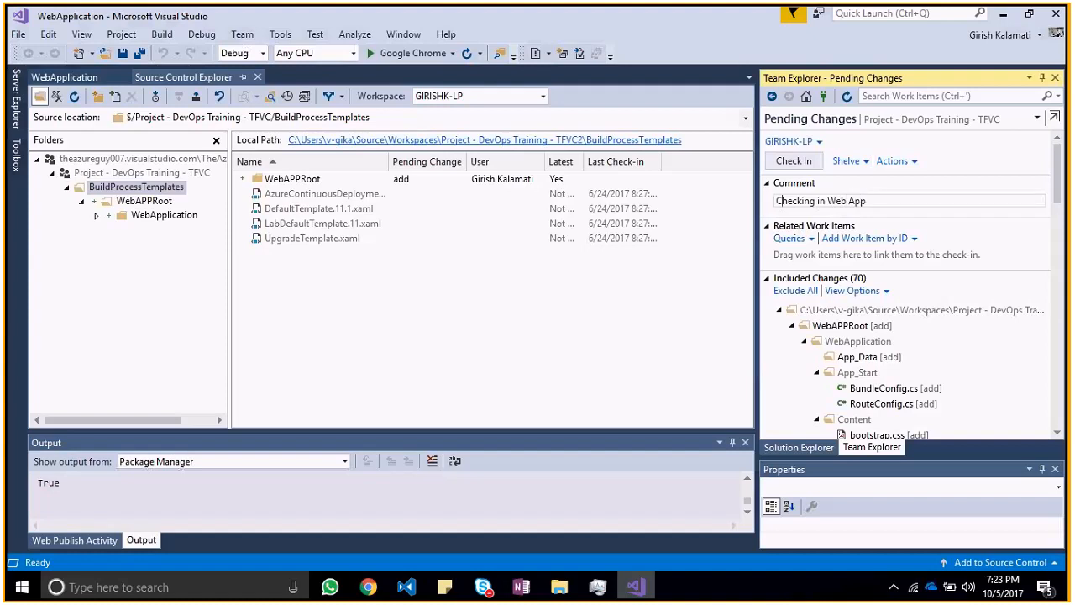
text(- 1st Checkin)
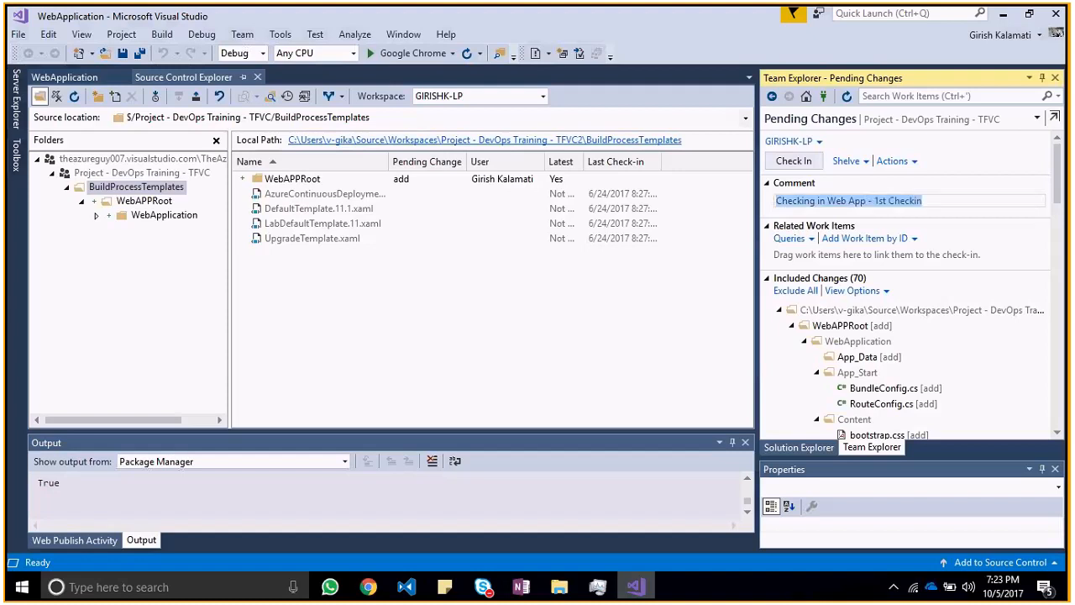
click(802, 165)
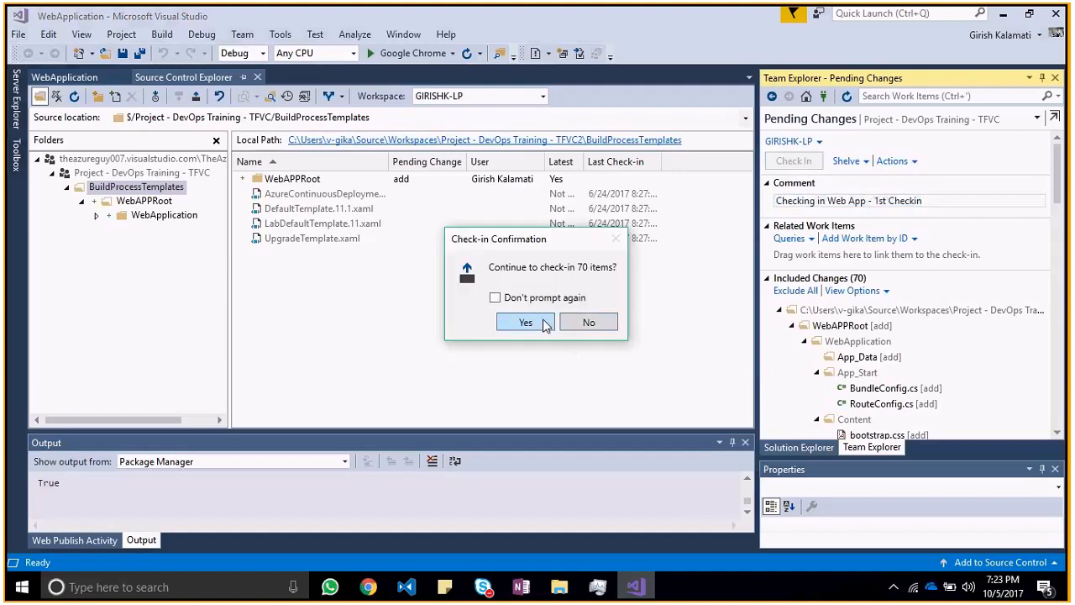
click(525, 322)
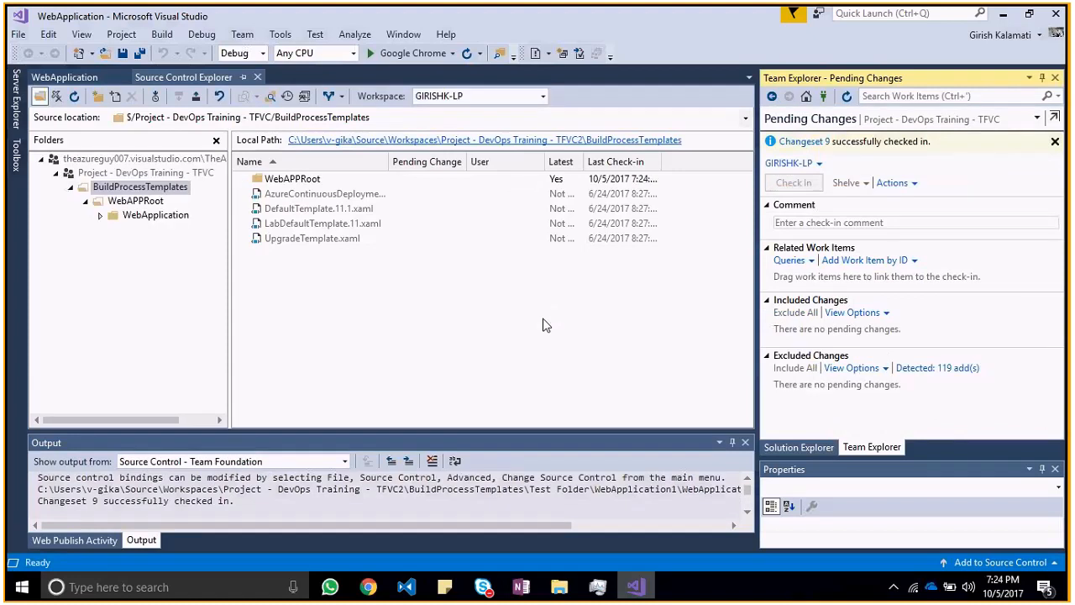
Step: Switch to the web portal in Chrome, reload BuildProcessTemplates and view the checked-in files in WebAPPRoot/WebApplication
key(alt+Tab)
key(Tab)
key(Tab)
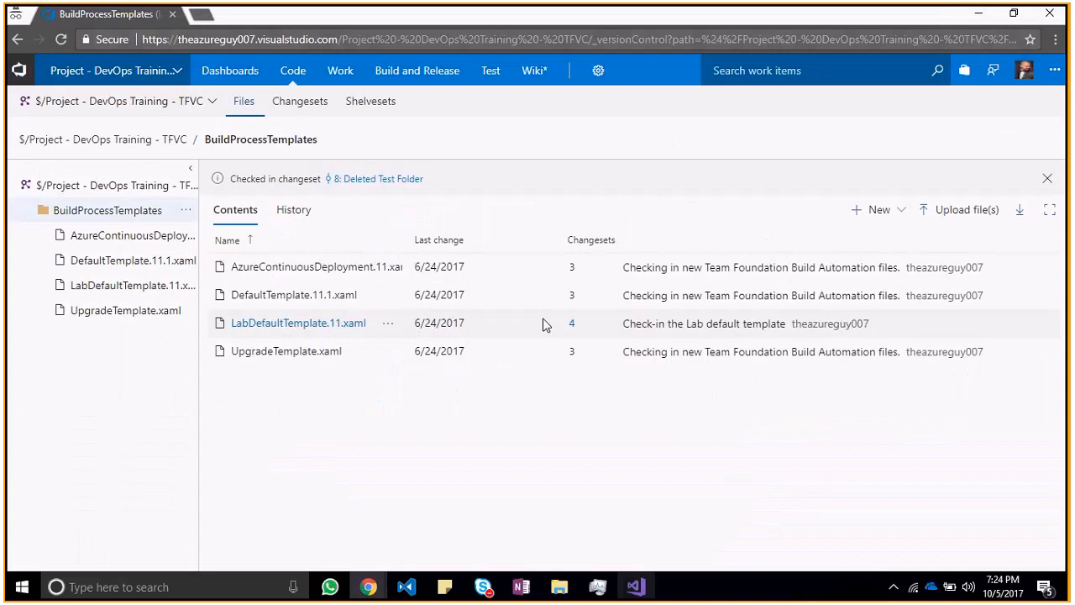
click(59, 39)
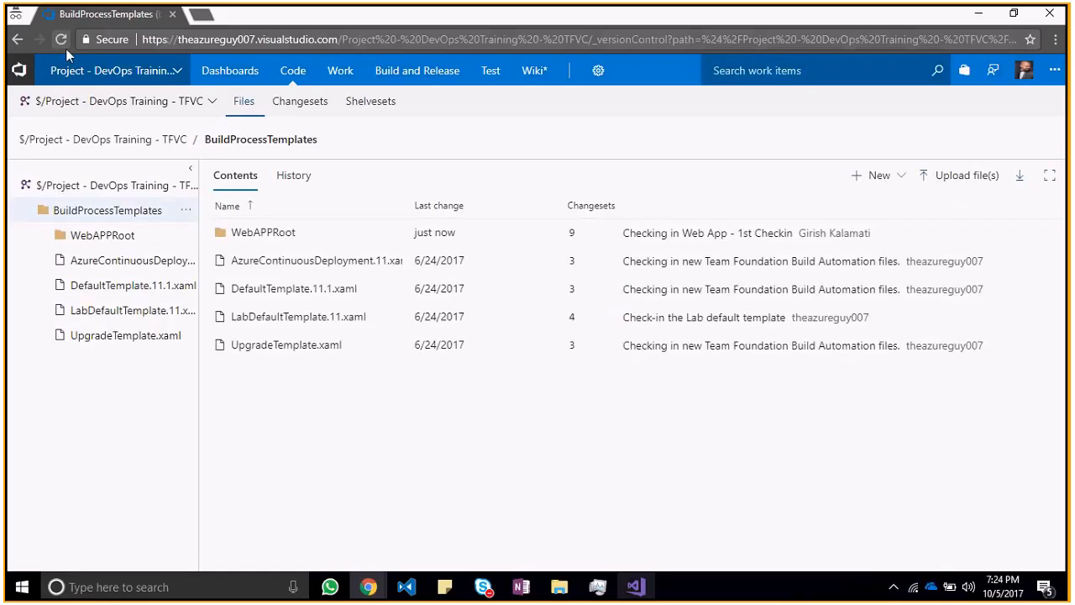
click(263, 233)
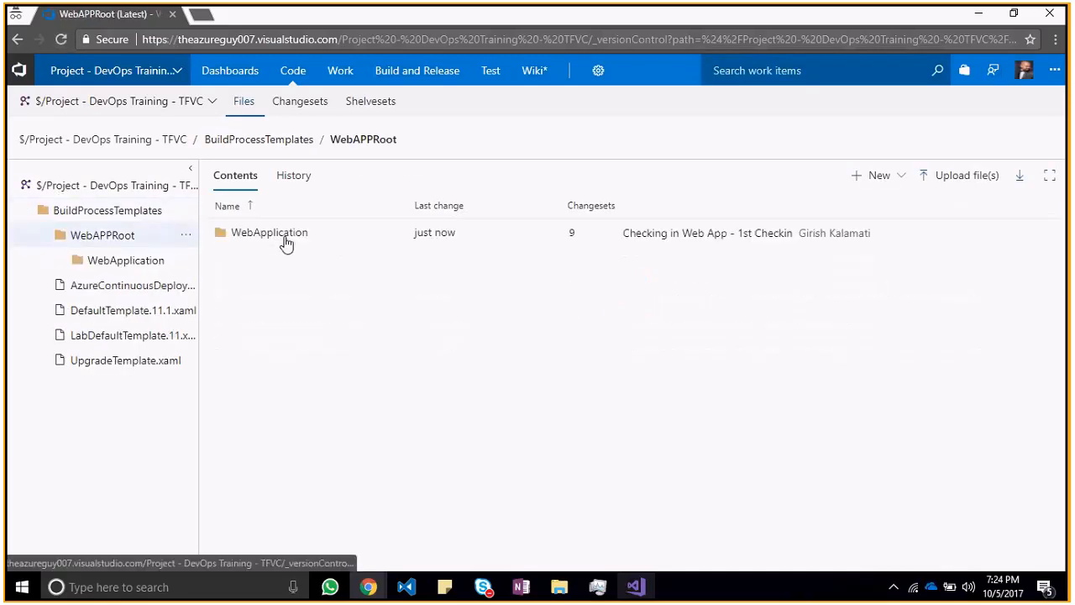
click(286, 235)
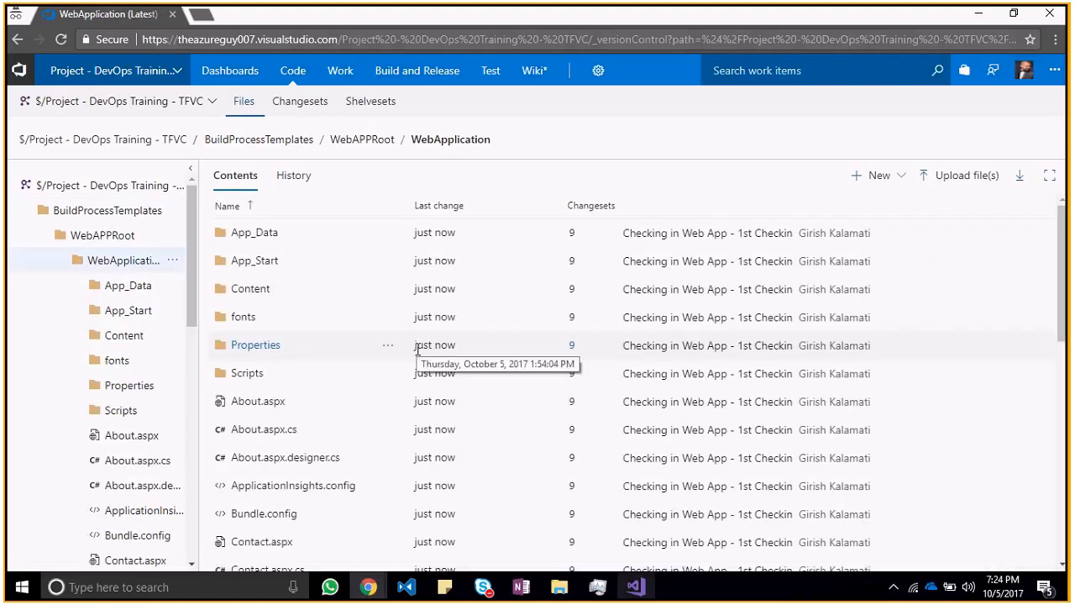
Step: Return to Visual Studio, collapse the WebApplication project in Solution Explorer and dismiss the changeset notification in Pending Changes
key(alt+Tab)
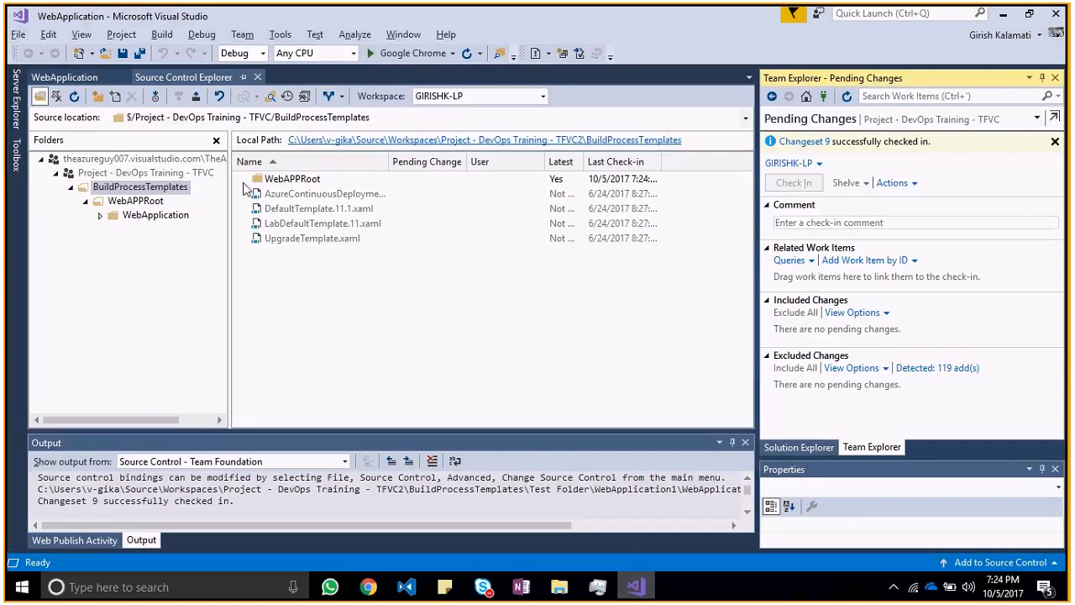
click(777, 446)
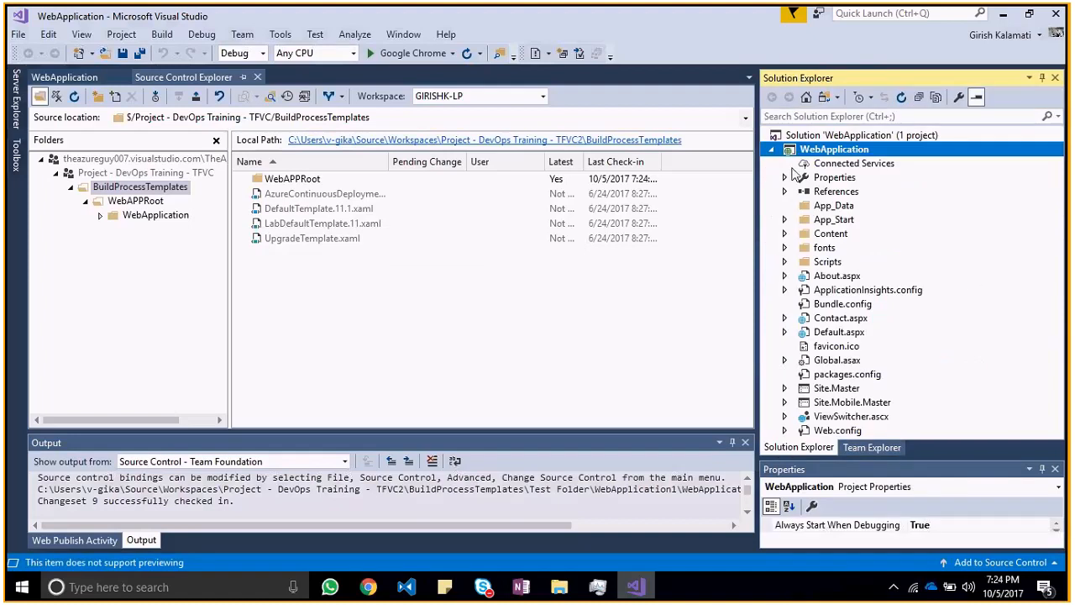
click(772, 150)
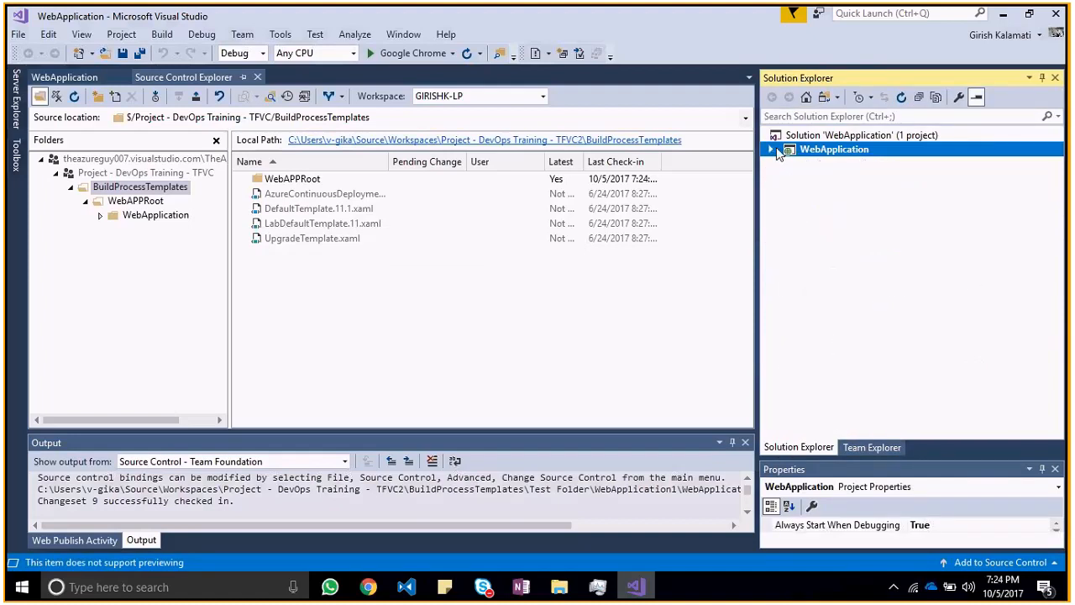
click(781, 136)
click(872, 446)
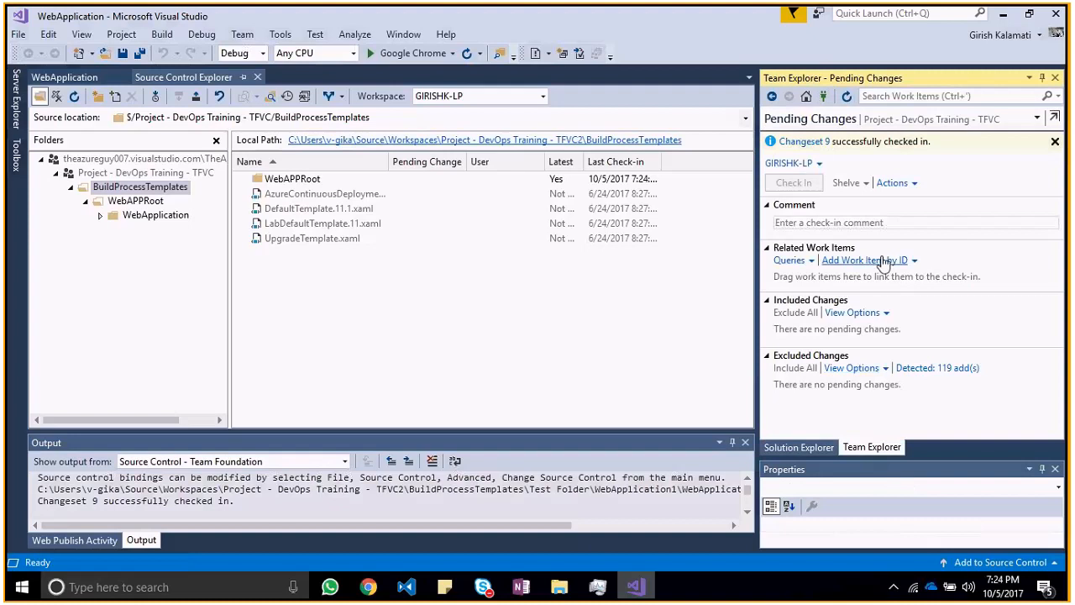
click(1055, 142)
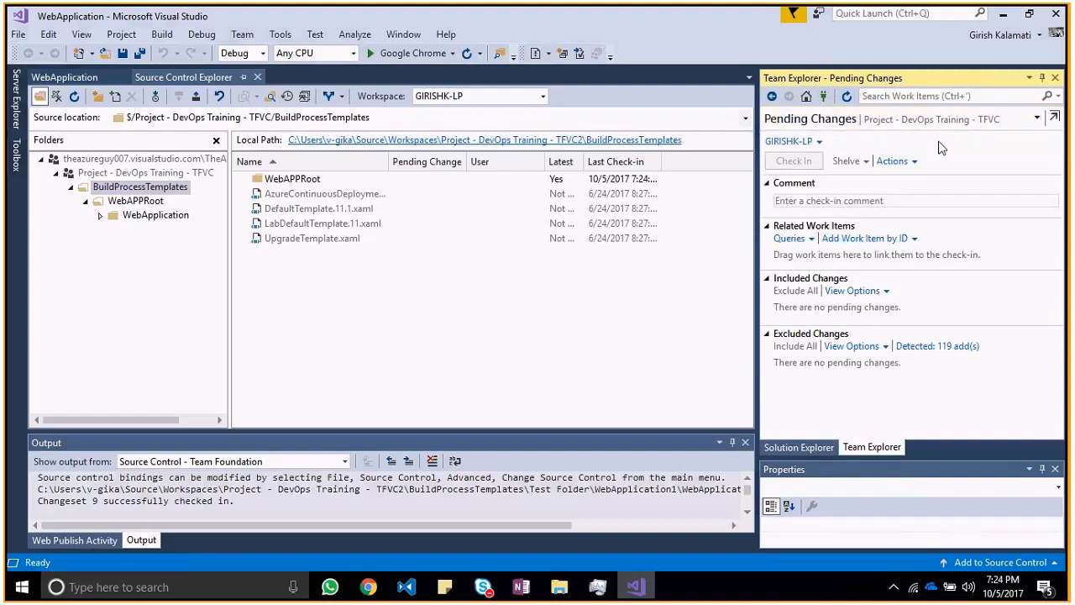
Step: Look through the Team Explorer connections, settings and page list, and the WebApplication project's available commands
click(808, 98)
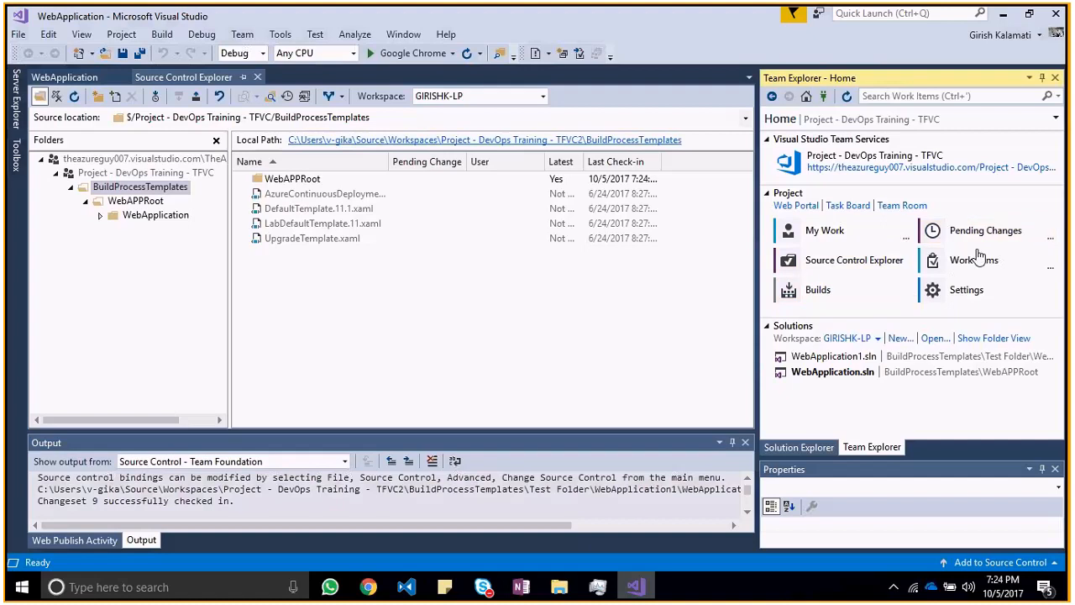
click(824, 98)
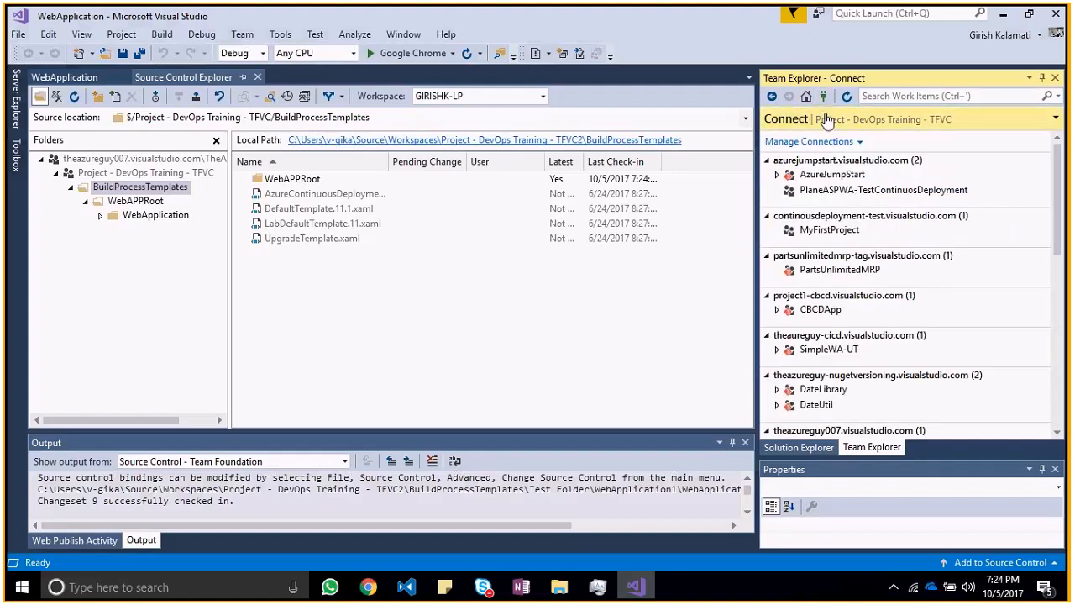
click(827, 120)
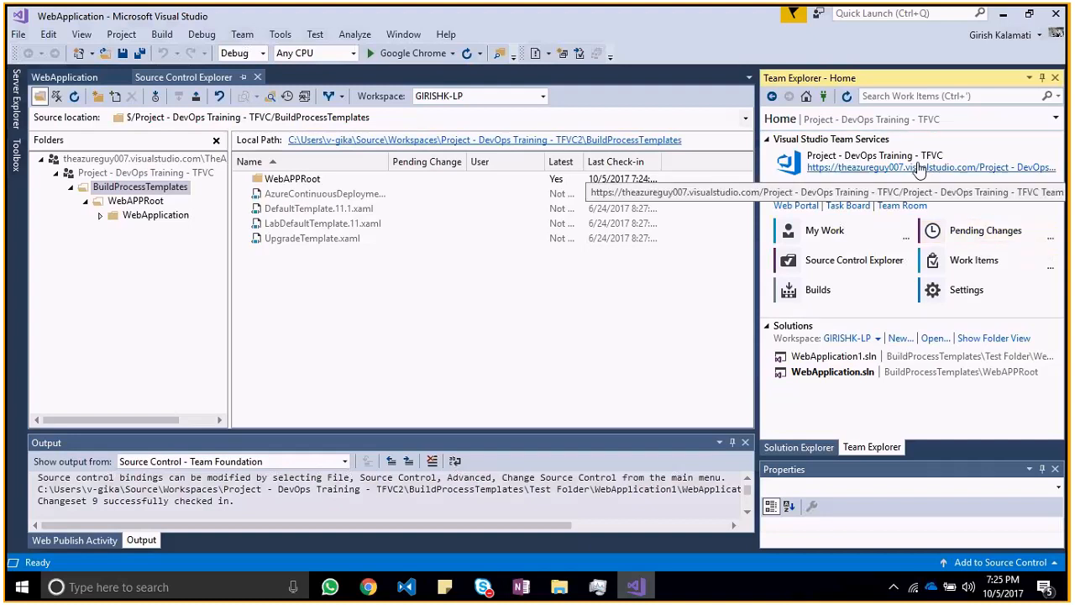
click(798, 447)
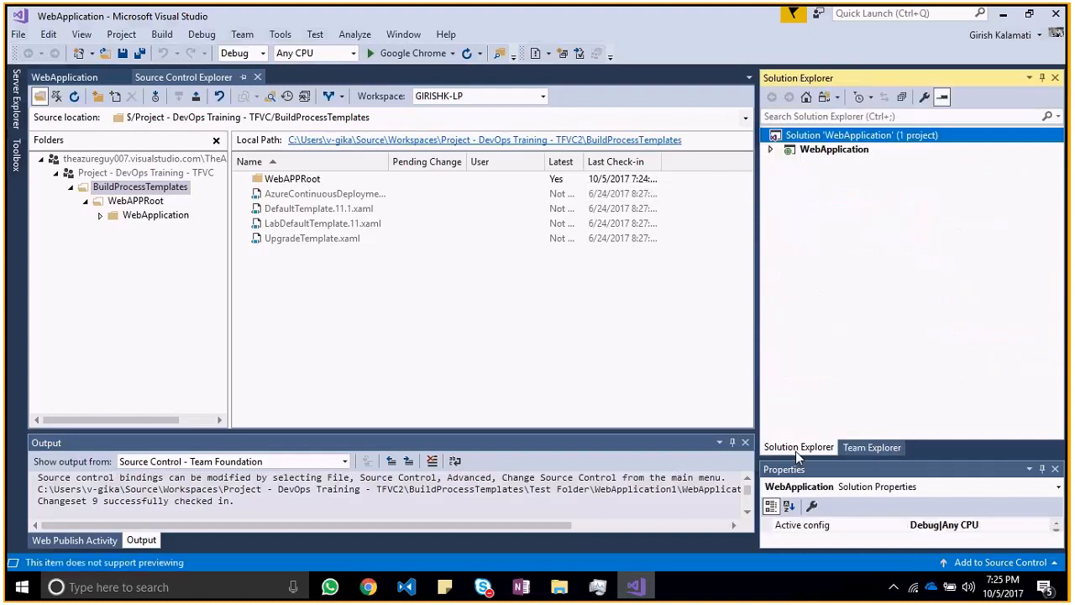
right_click(857, 138)
click(864, 141)
right_click(865, 149)
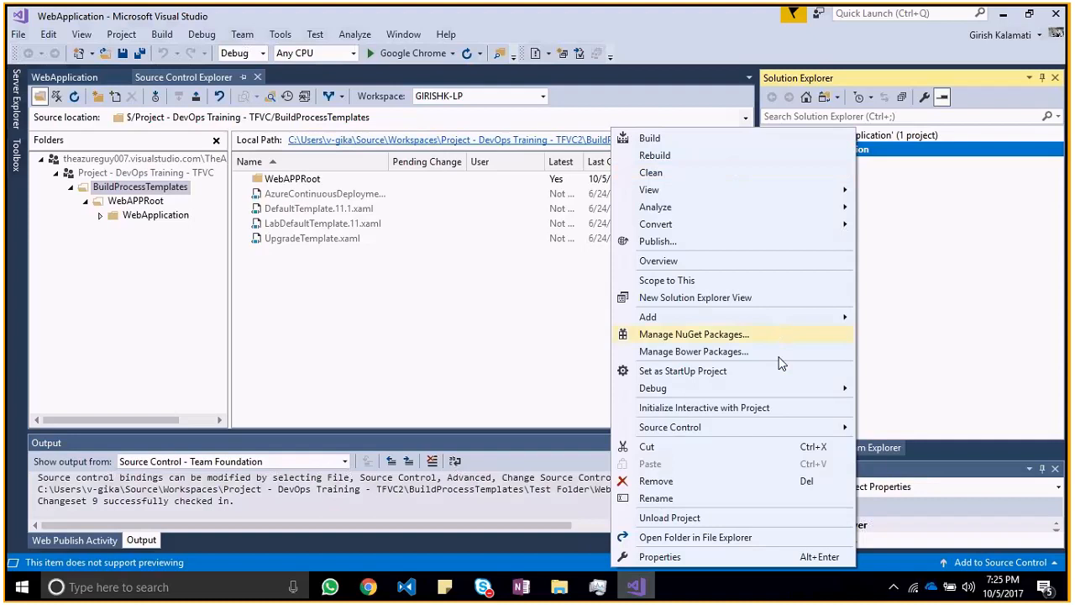
mouse_move(781, 430)
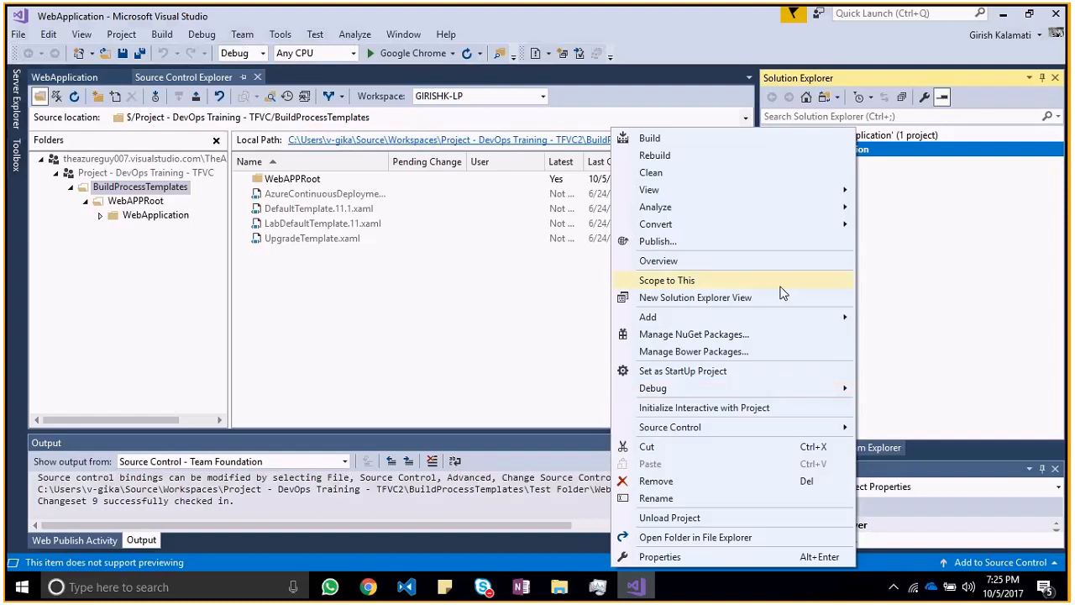
key(Escape)
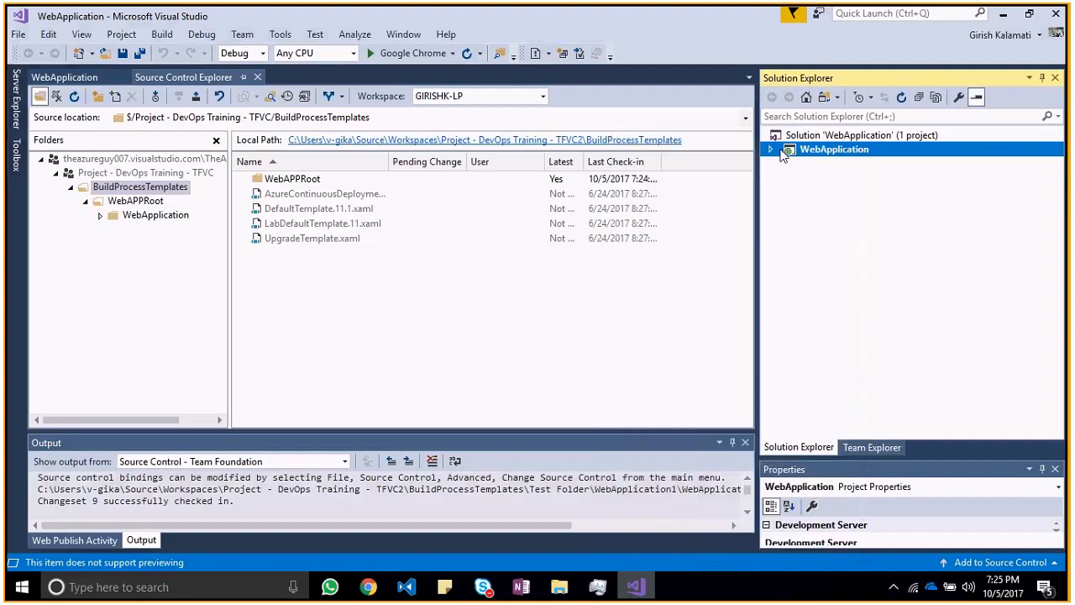
click(857, 452)
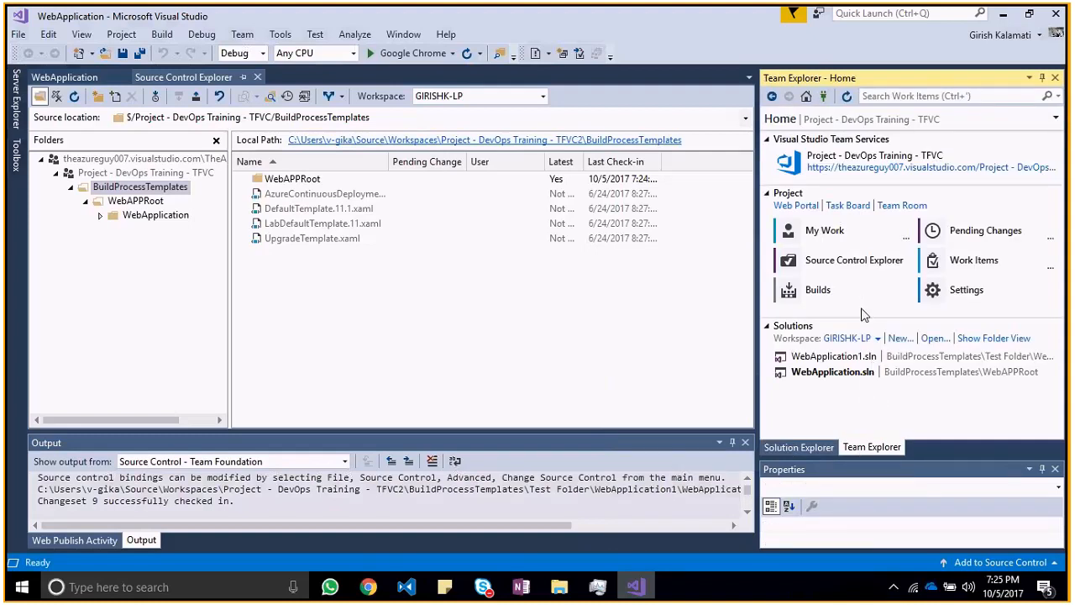
click(966, 288)
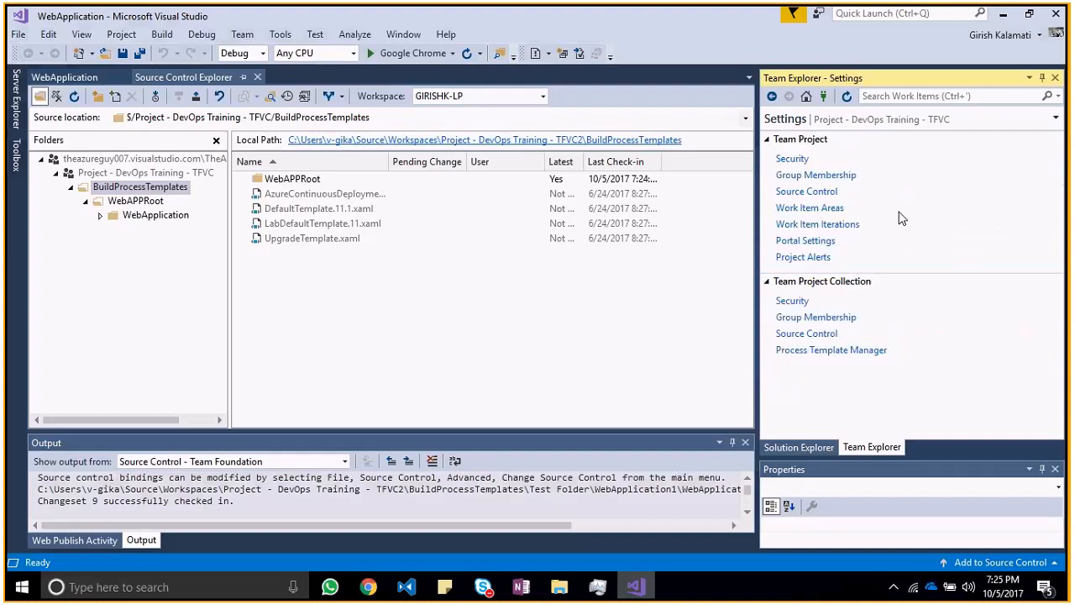
click(772, 95)
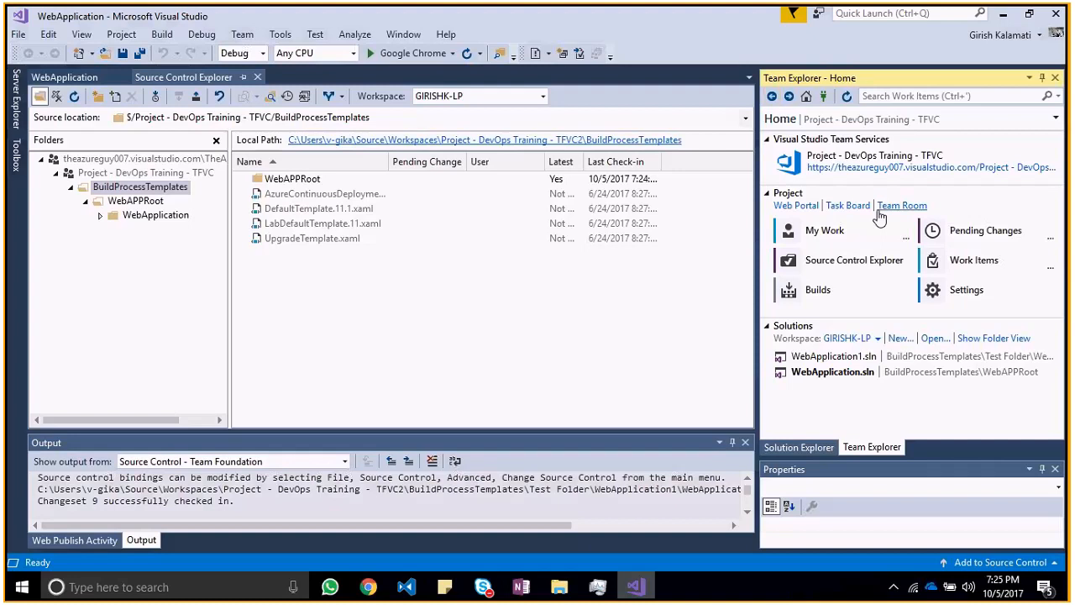
click(867, 126)
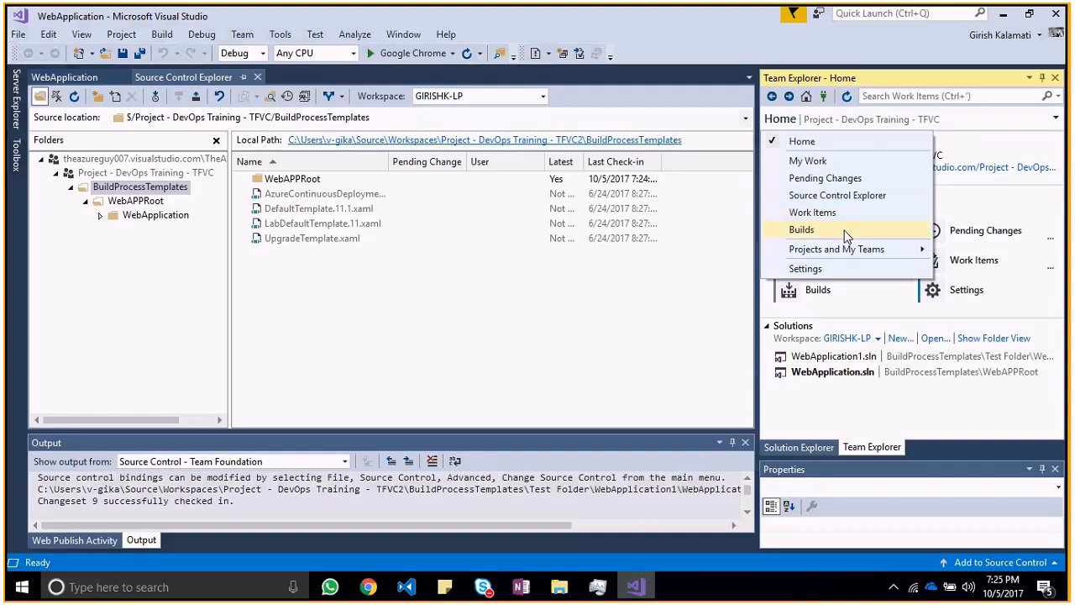
mouse_move(849, 253)
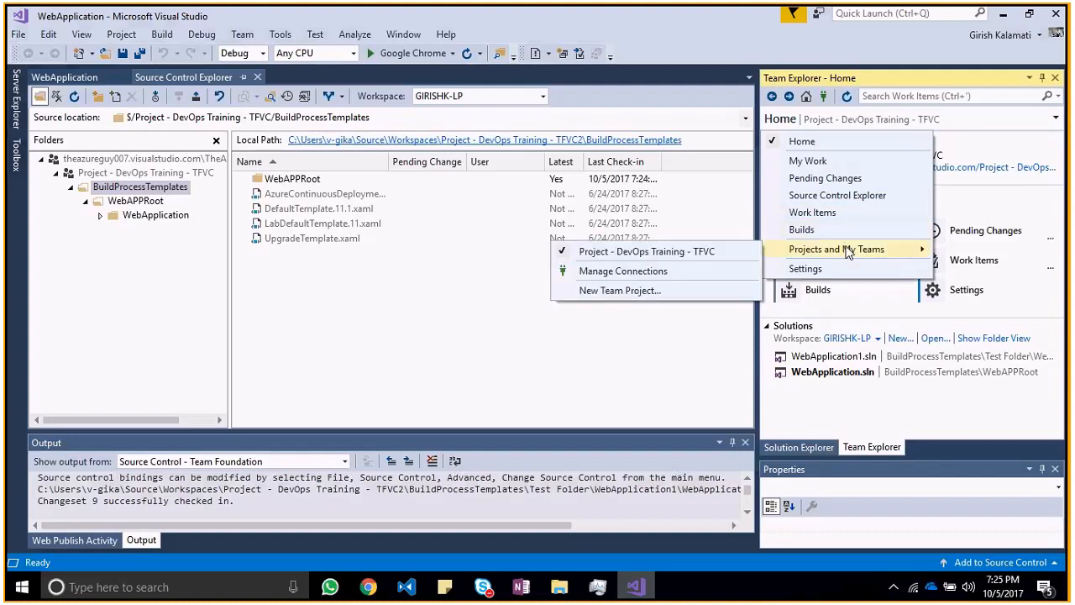
click(287, 329)
Step: Create a folder named "Master Version" under BuildProcessTemplates in source control
click(128, 215)
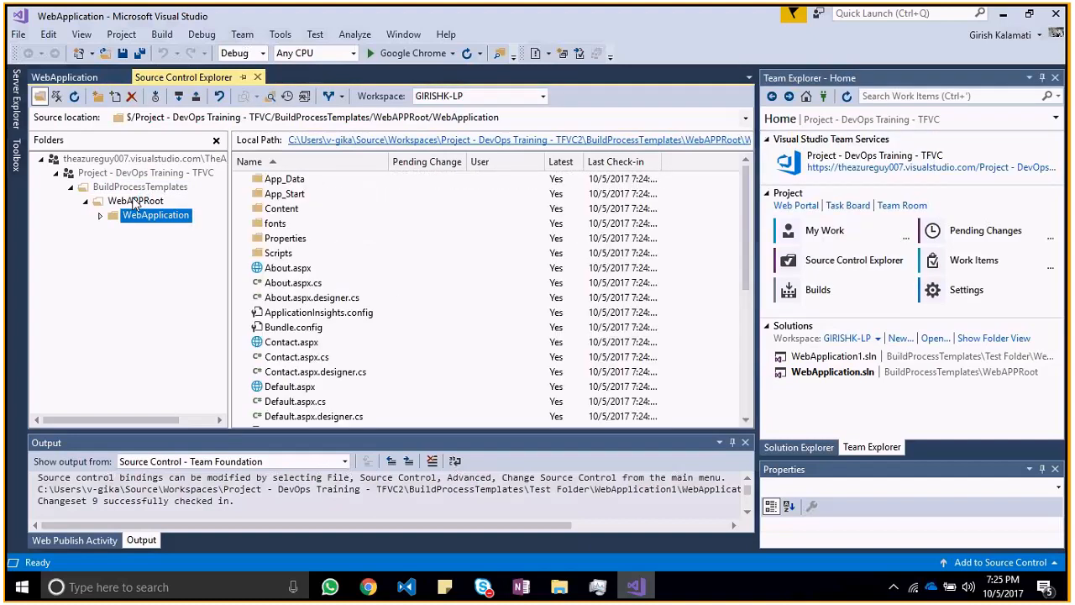
click(134, 202)
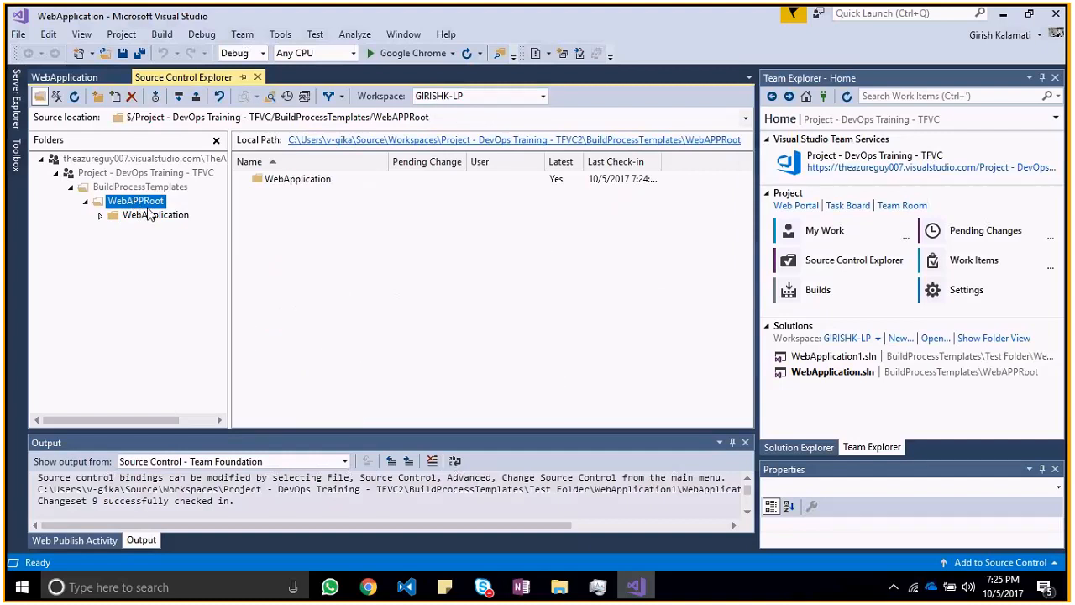
click(140, 186)
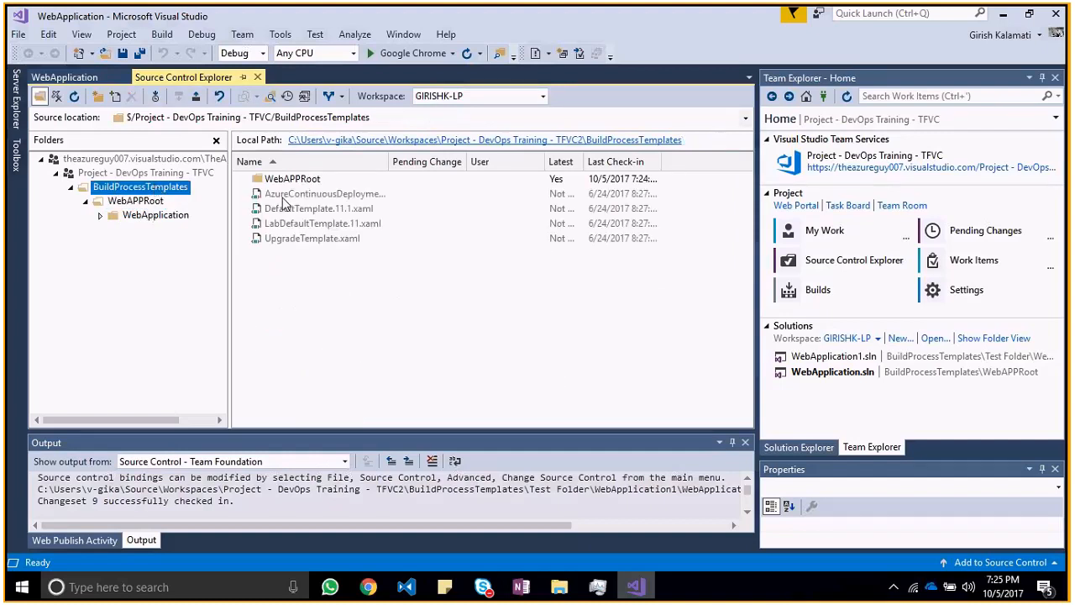
click(319, 325)
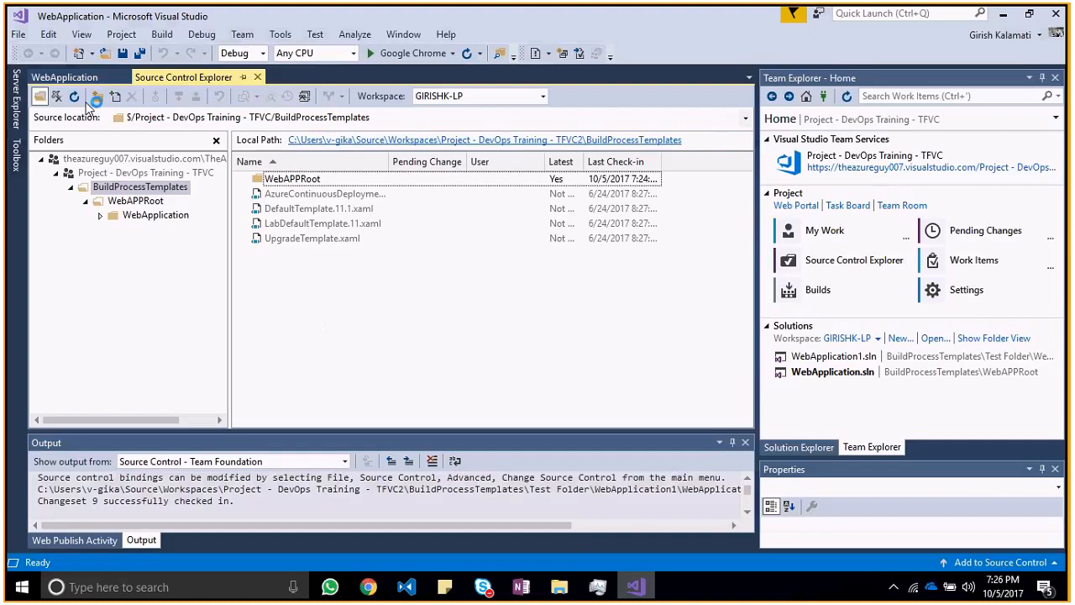
click(94, 100)
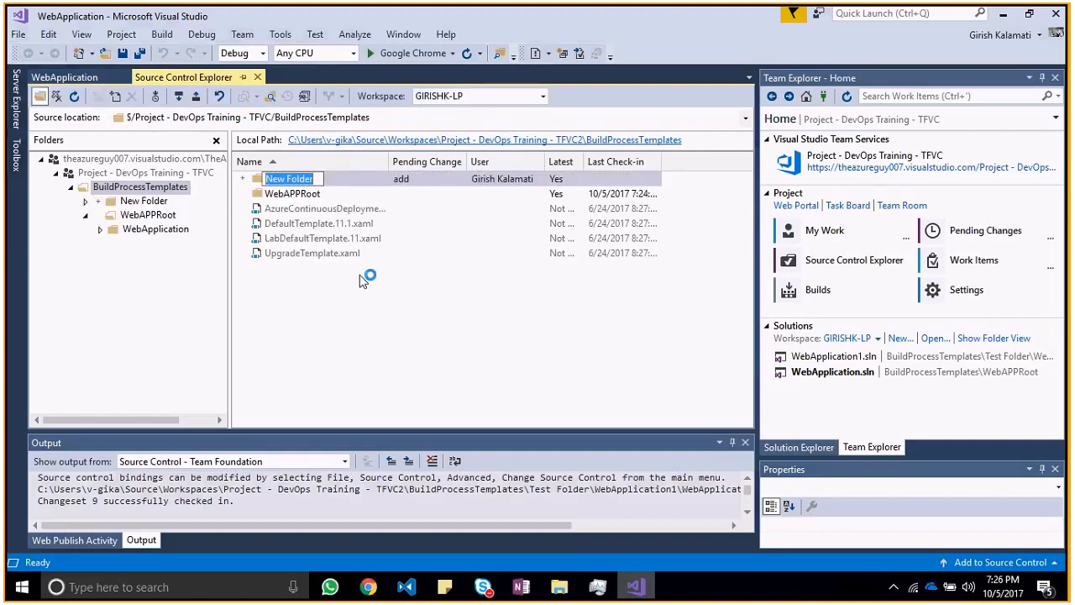
right_click(311, 186)
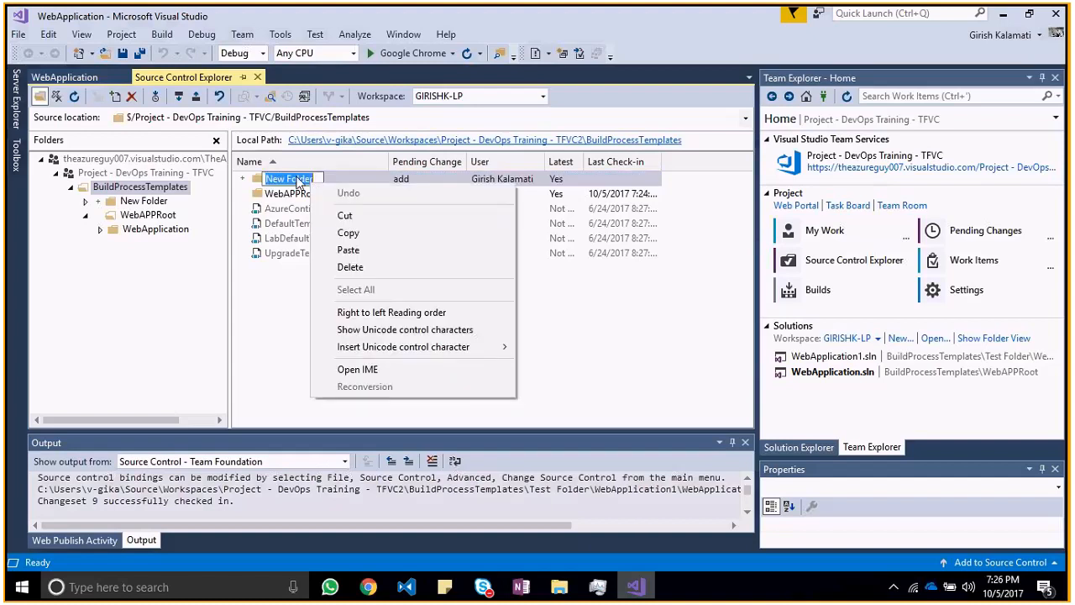
click(297, 179)
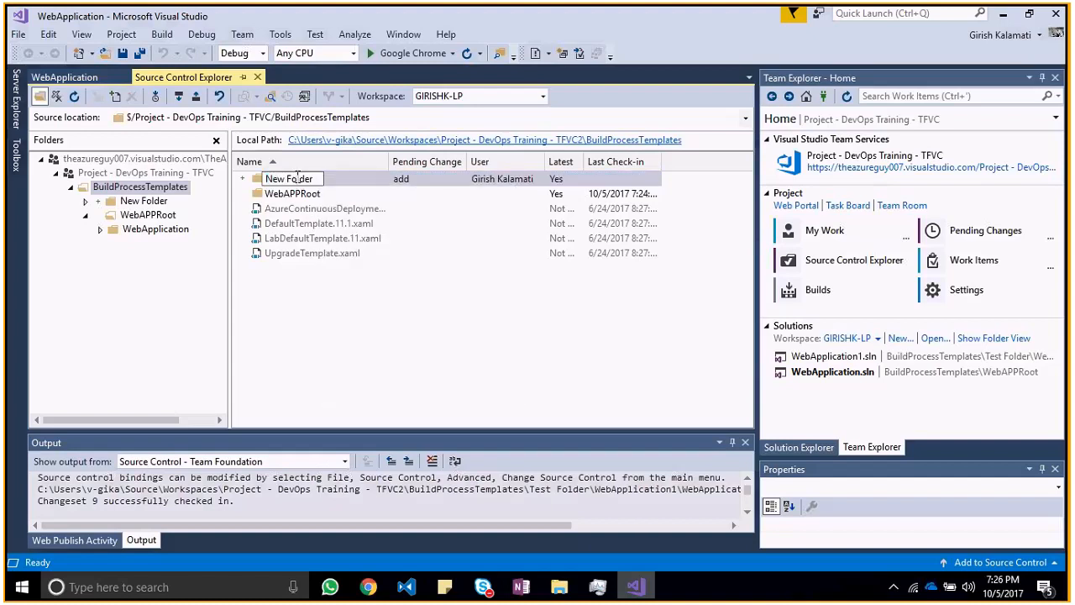
key(ctrl+a)
text(Master Version)
key(Return)
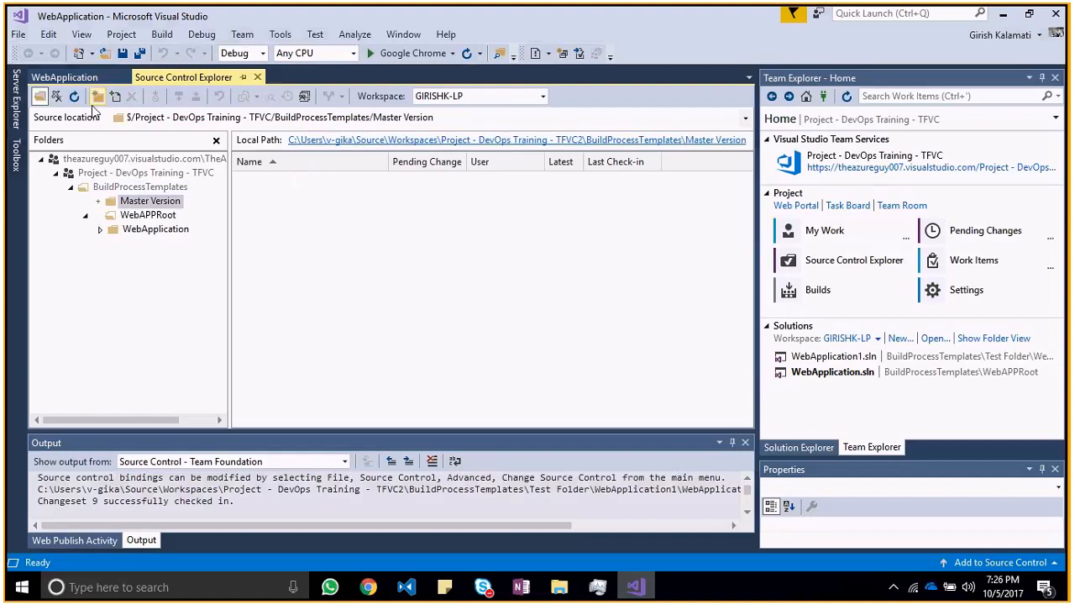
right_click(383, 231)
click(464, 493)
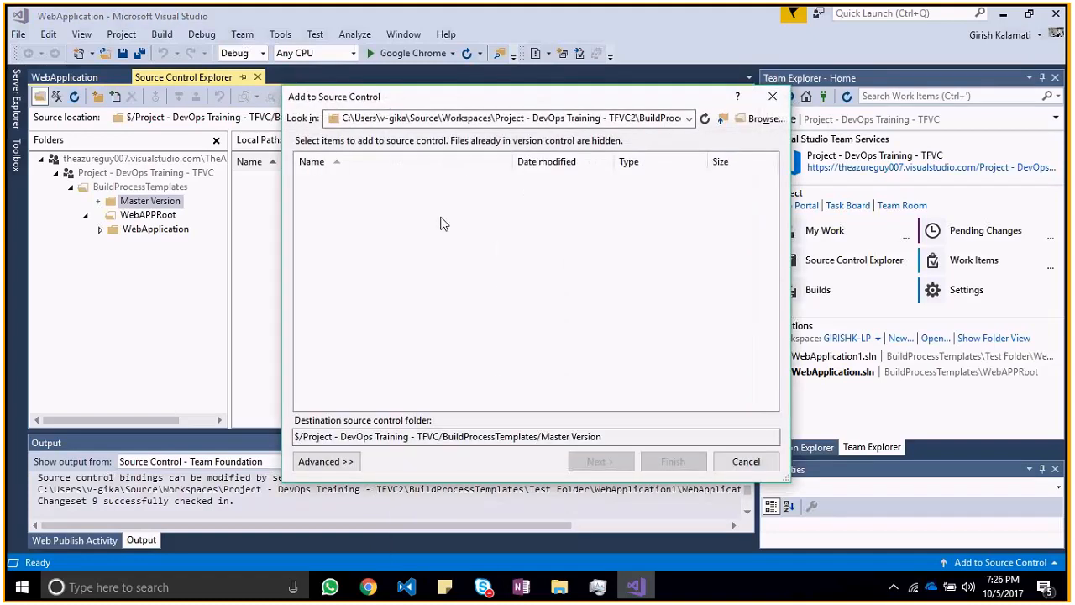
click(772, 99)
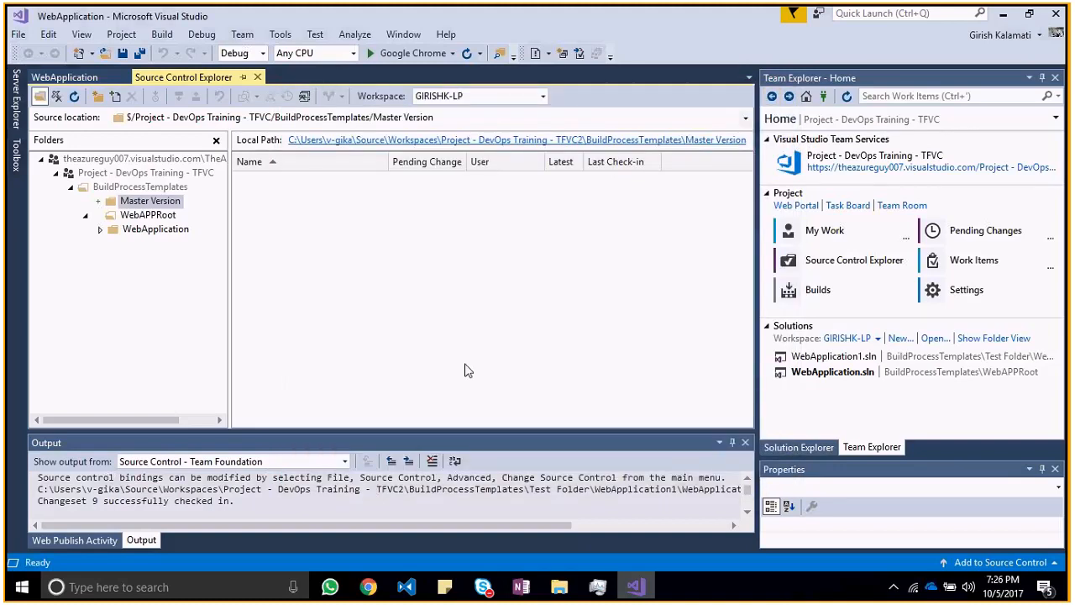
Step: Switch to File Explorer and copy packages, WebApplication and WebApplication.sln from the WebAPPRoot folder
key(alt+Tab)
key(alt+Tab)
key(alt+Tab)
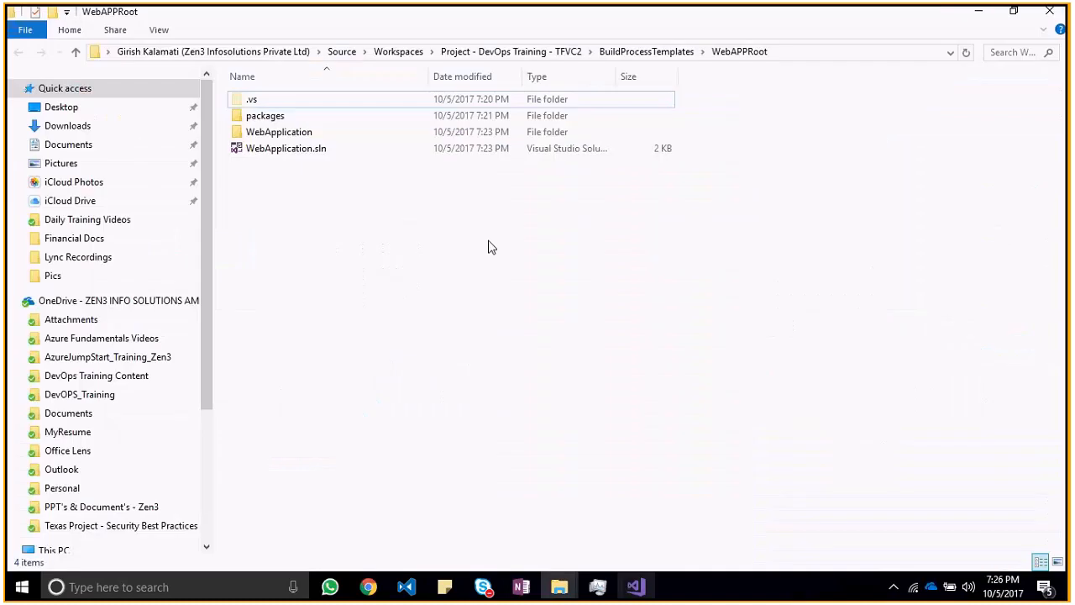
click(663, 52)
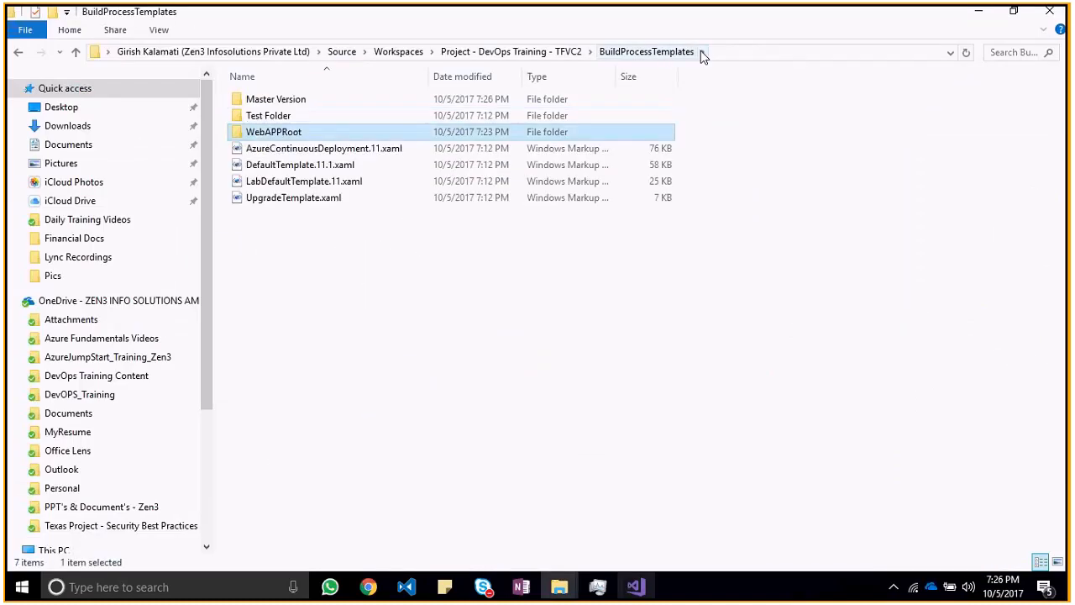
double_click(479, 132)
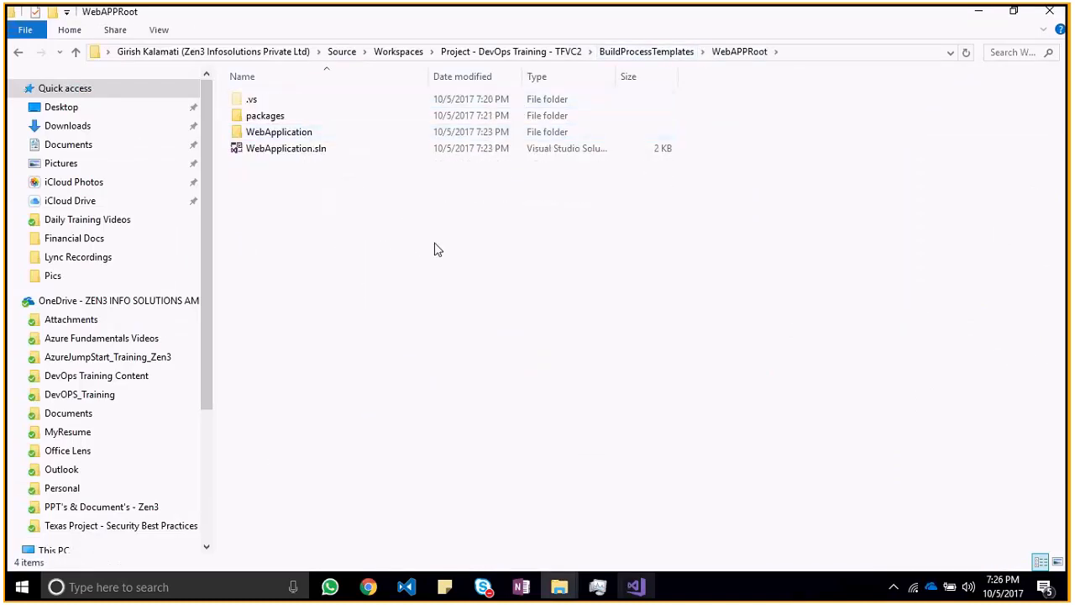
drag(430, 233, 322, 123)
right_click(321, 122)
click(386, 422)
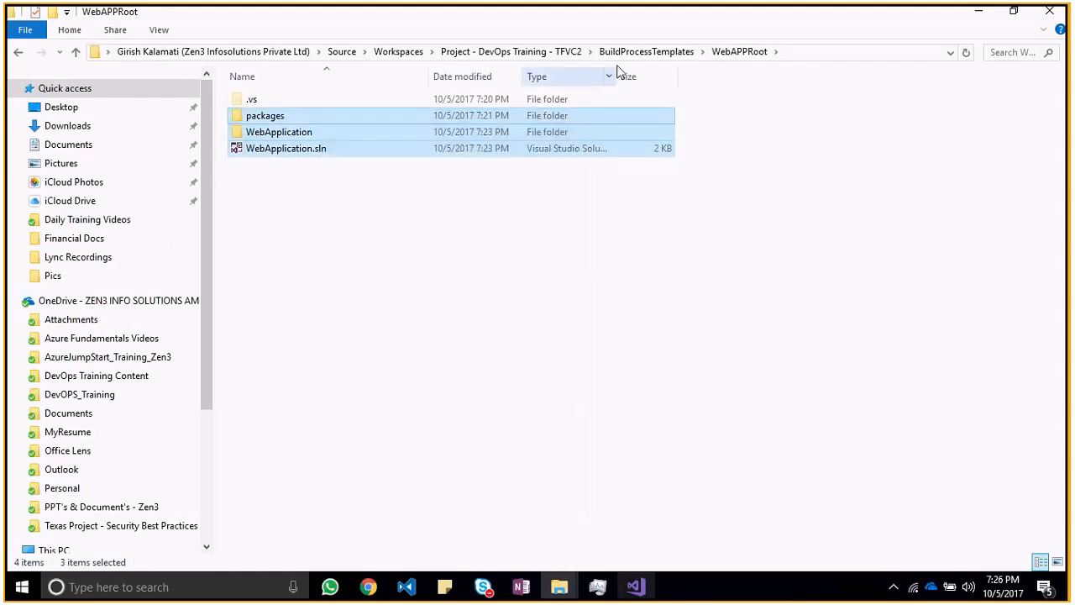
Step: Paste the copied solution items into the local Master Version folder under BuildProcessTemplates
click(622, 55)
double_click(403, 104)
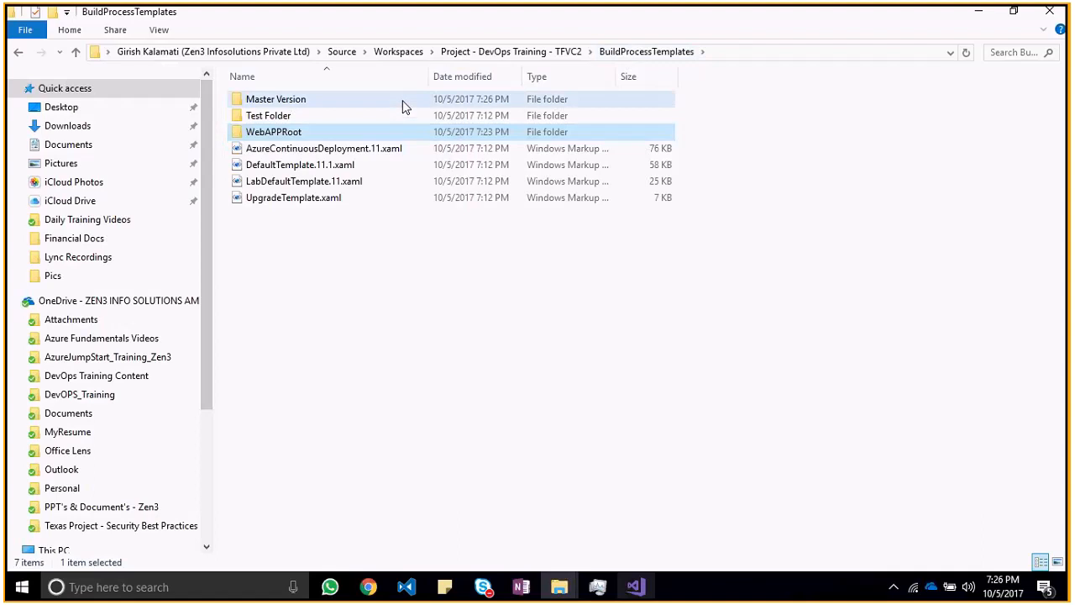
click(653, 51)
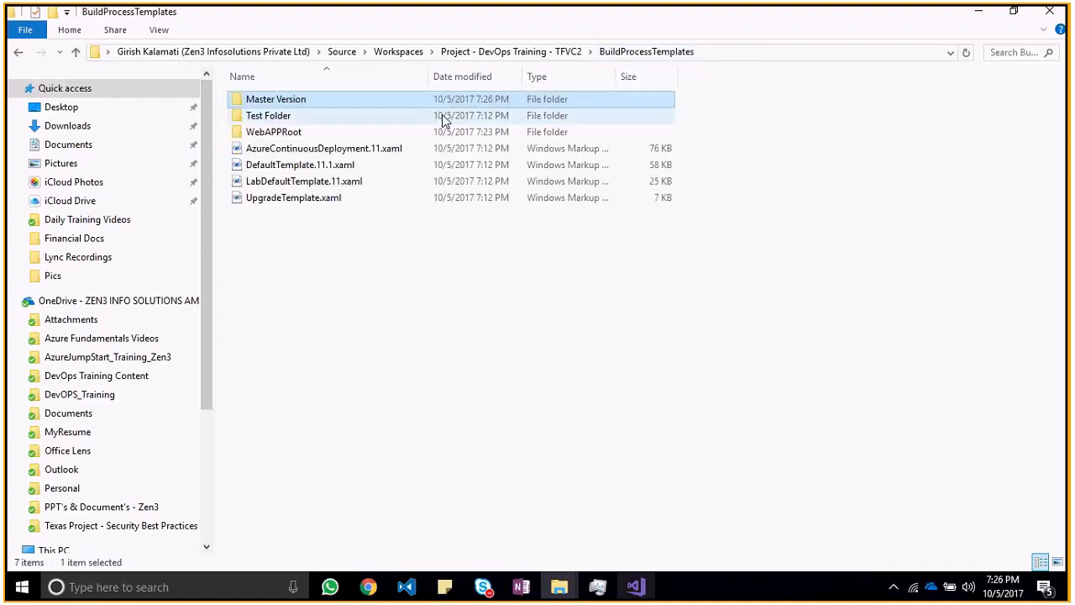
double_click(384, 133)
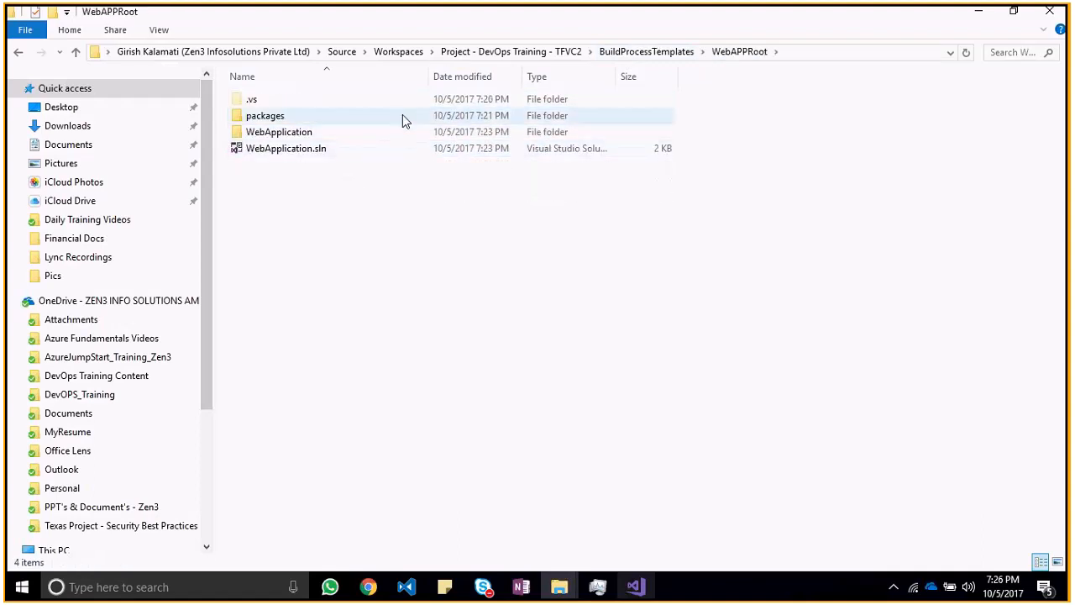
click(617, 54)
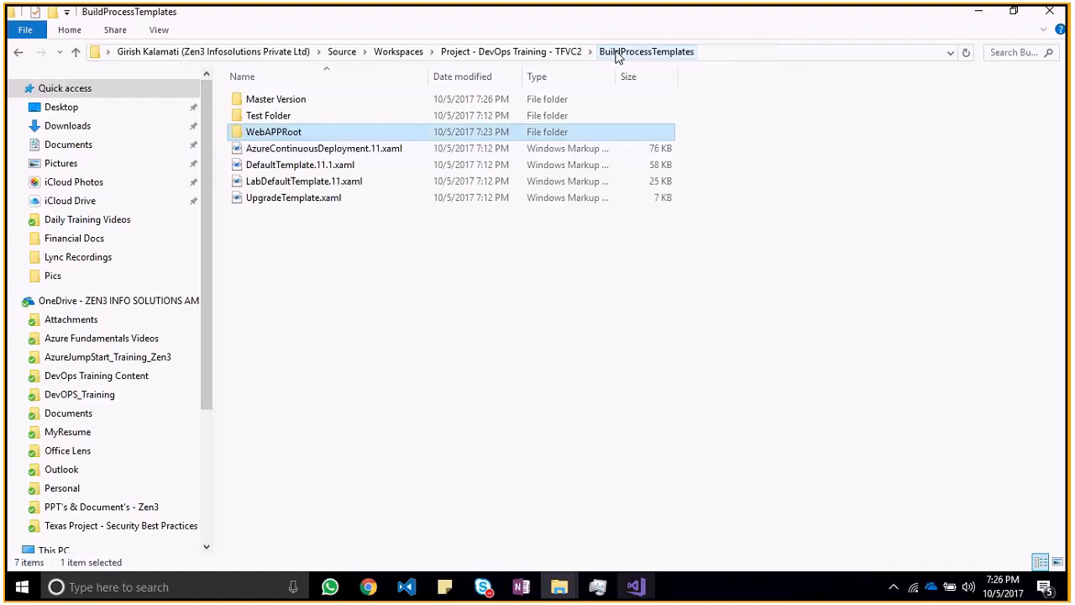
double_click(435, 102)
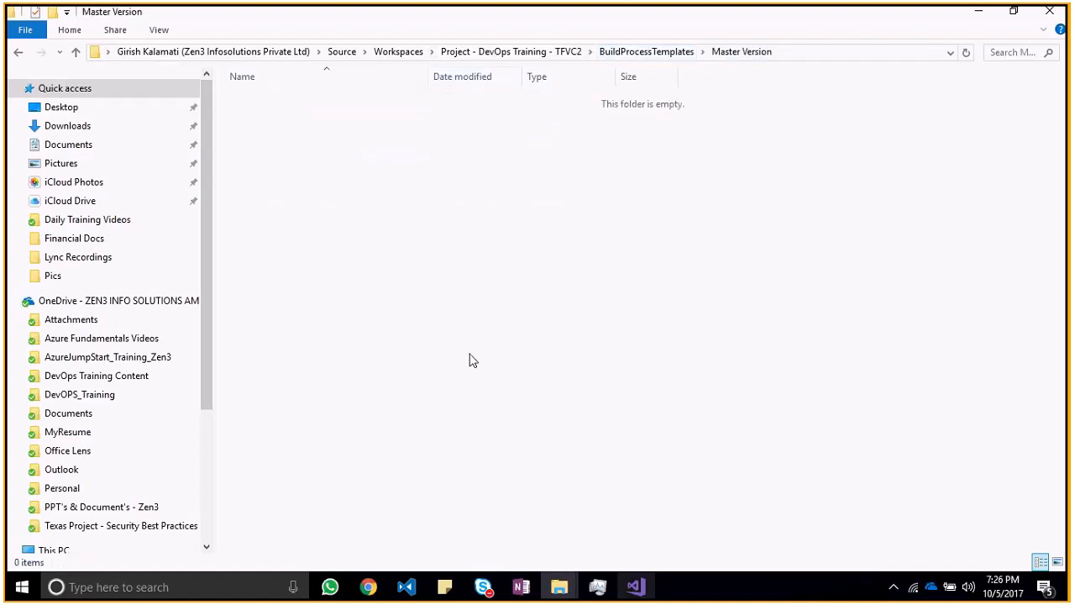
key(ctrl+v)
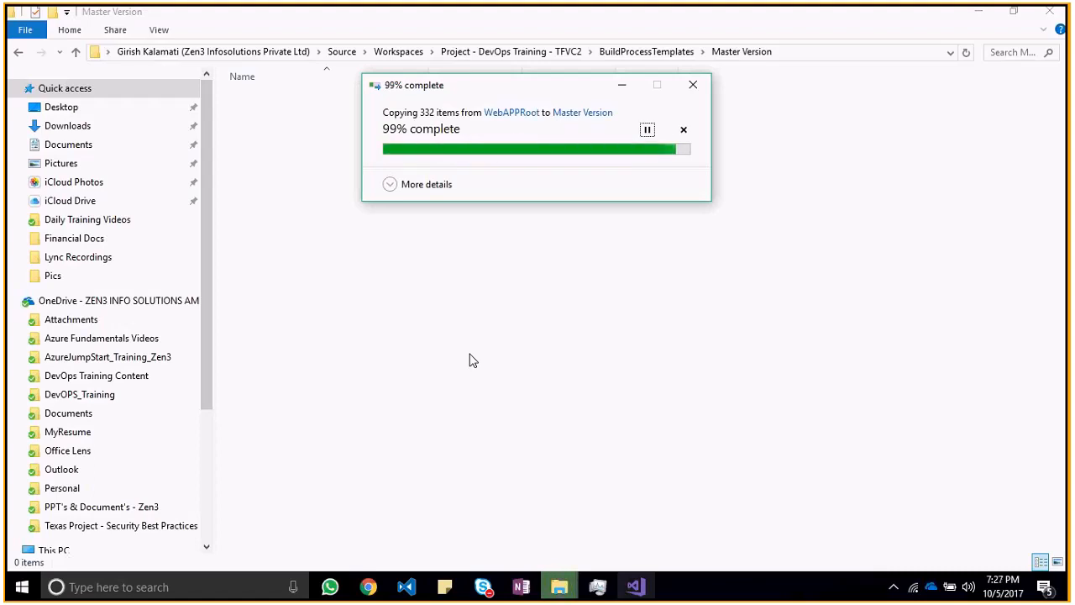
click(470, 359)
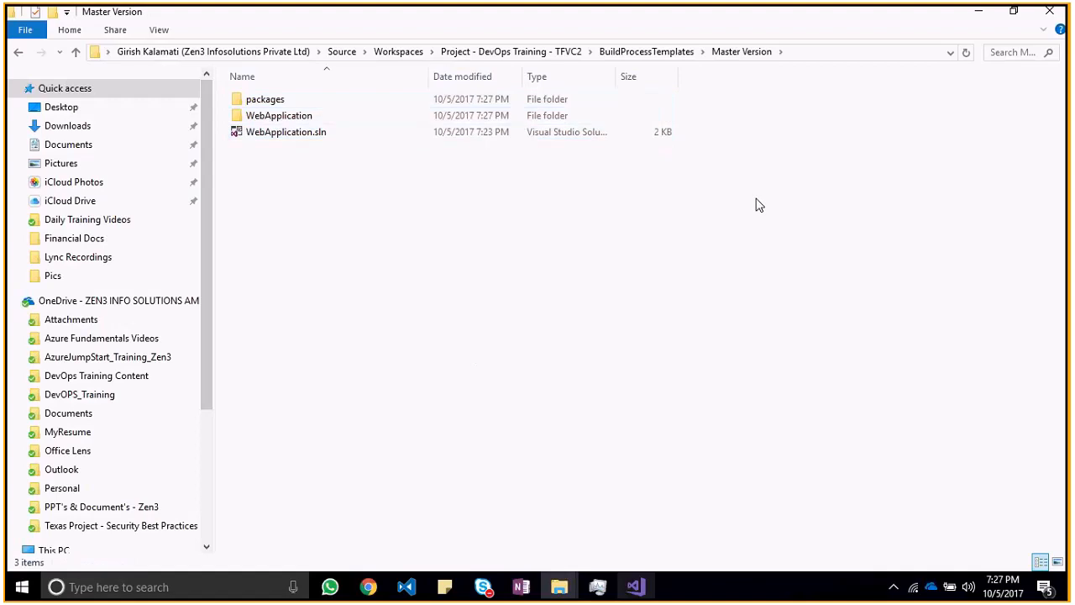
Step: Return to Visual Studio and add packages, WebApplication and WebApplication.sln to source control in the Master Version folder
click(979, 11)
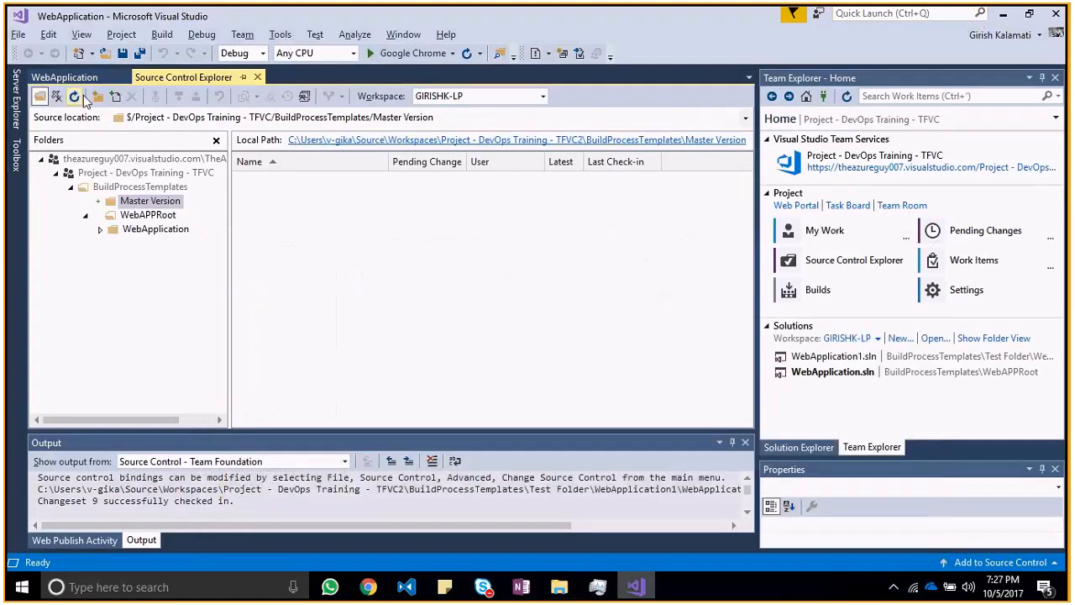
right_click(377, 301)
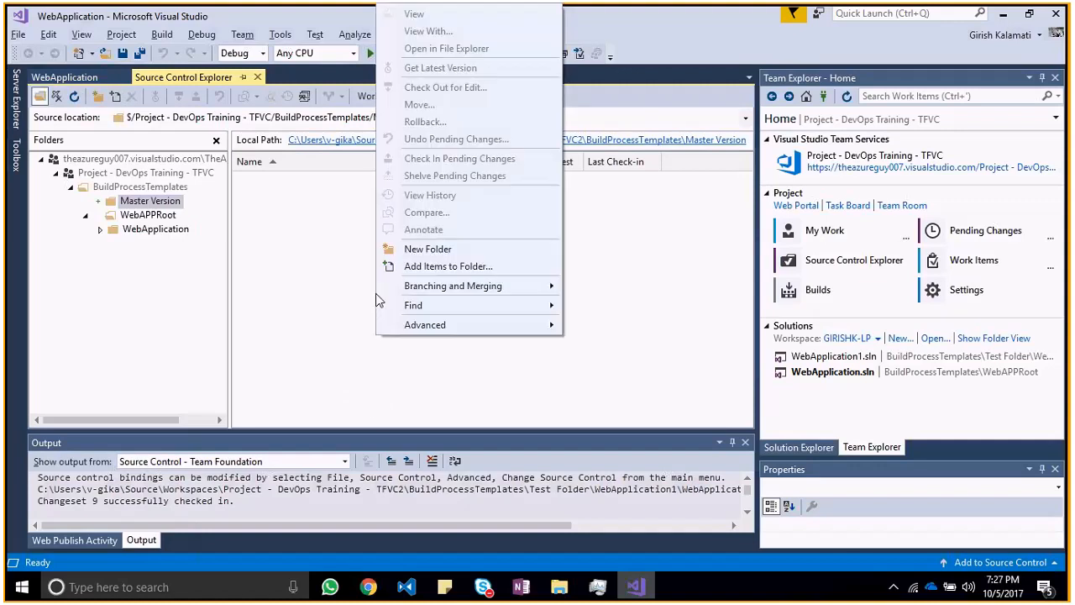
click(473, 267)
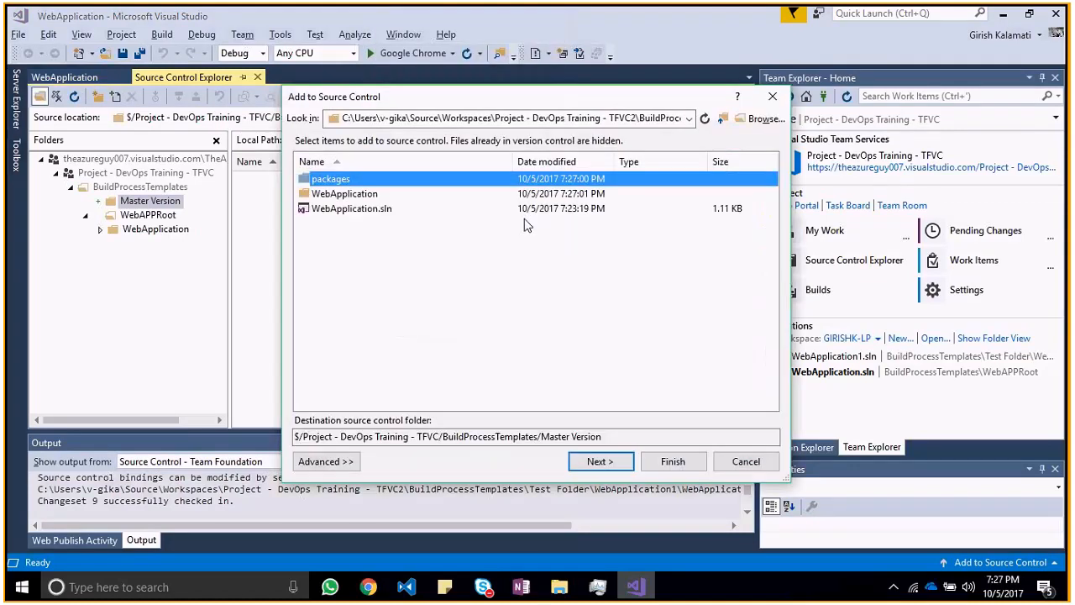
click(473, 249)
key(ctrl+a)
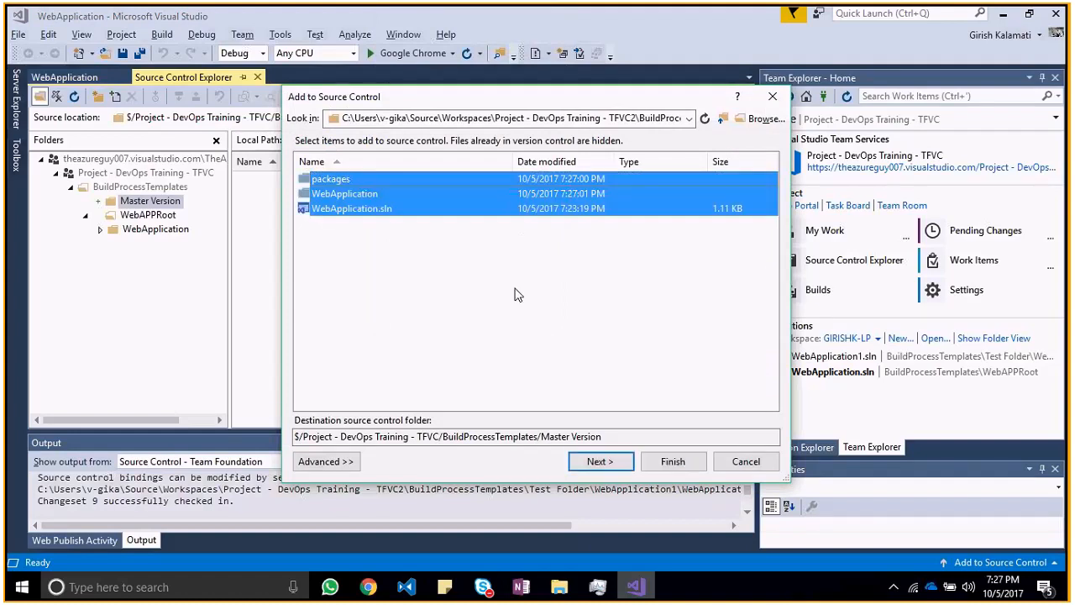
click(599, 461)
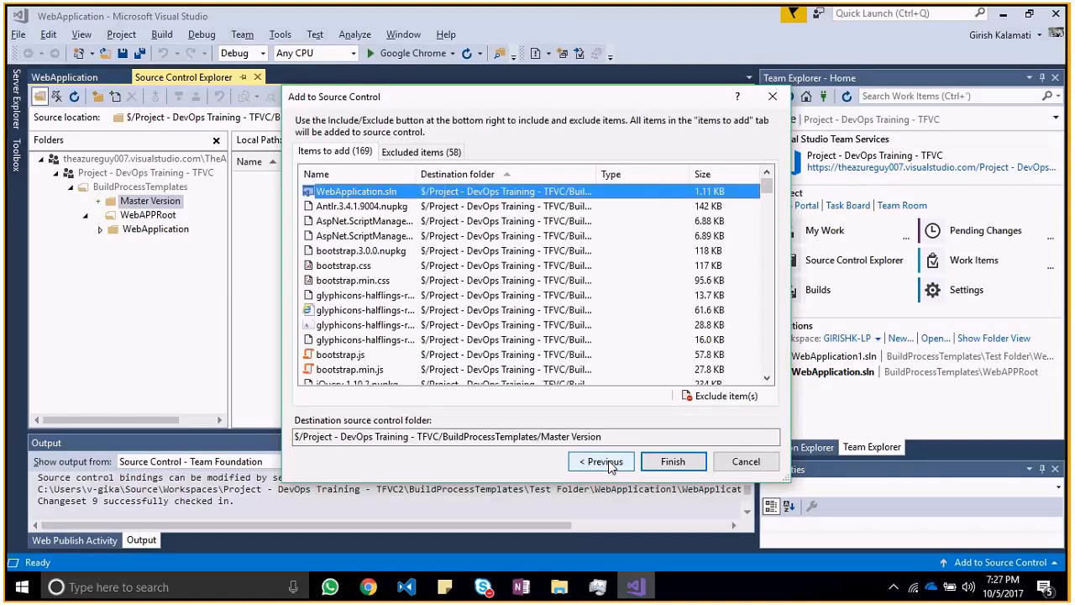
click(607, 461)
click(676, 461)
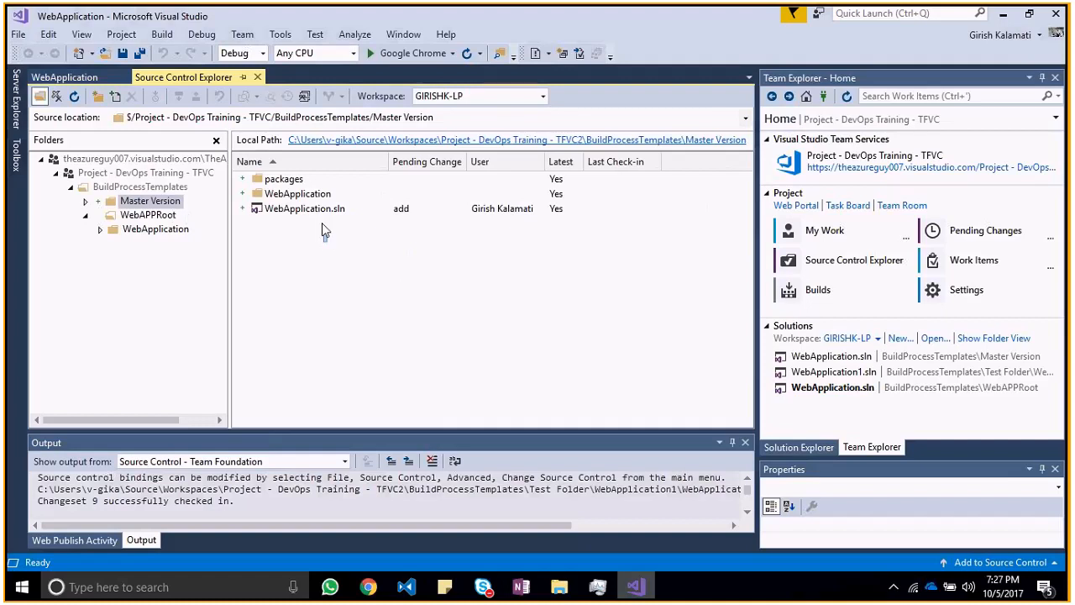
Step: Compare the contents of the Master Version and WebAPPRoot folders in source control, and check the local BuildProcessTemplates folder
drag(322, 222, 308, 183)
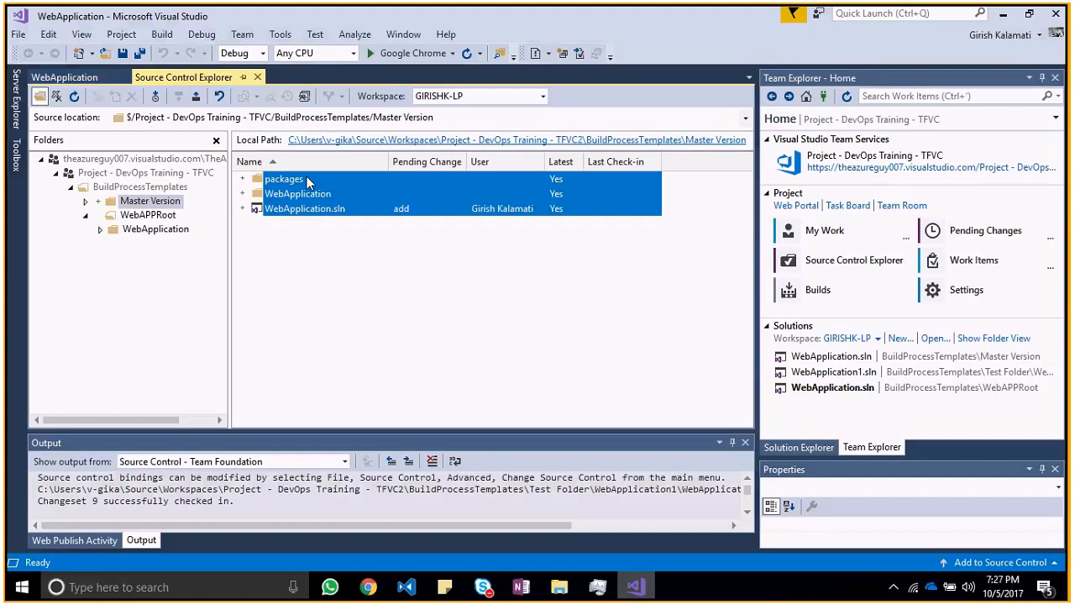
click(336, 294)
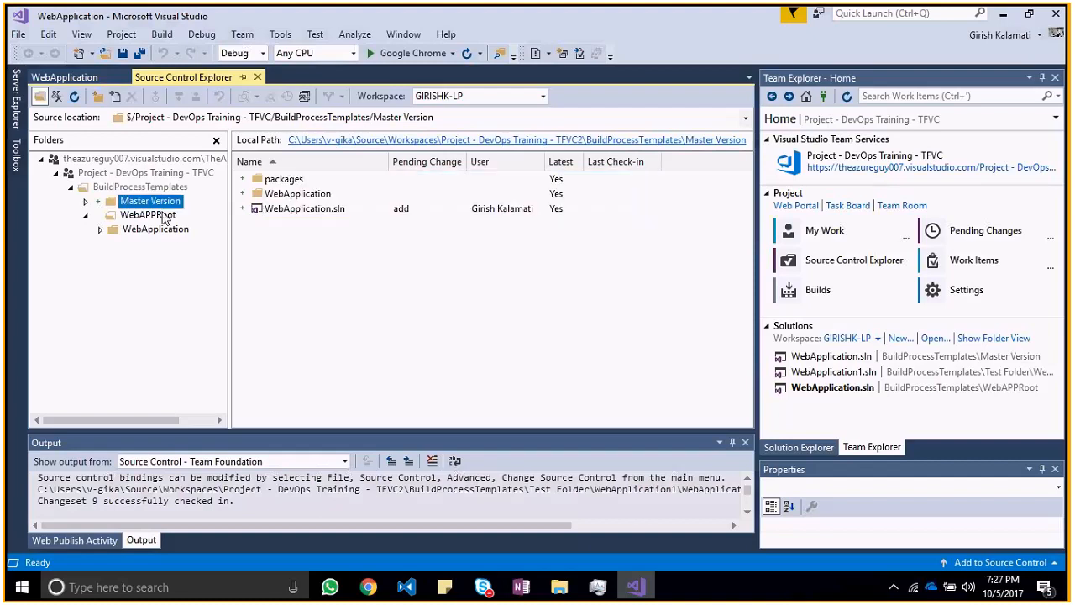
click(164, 216)
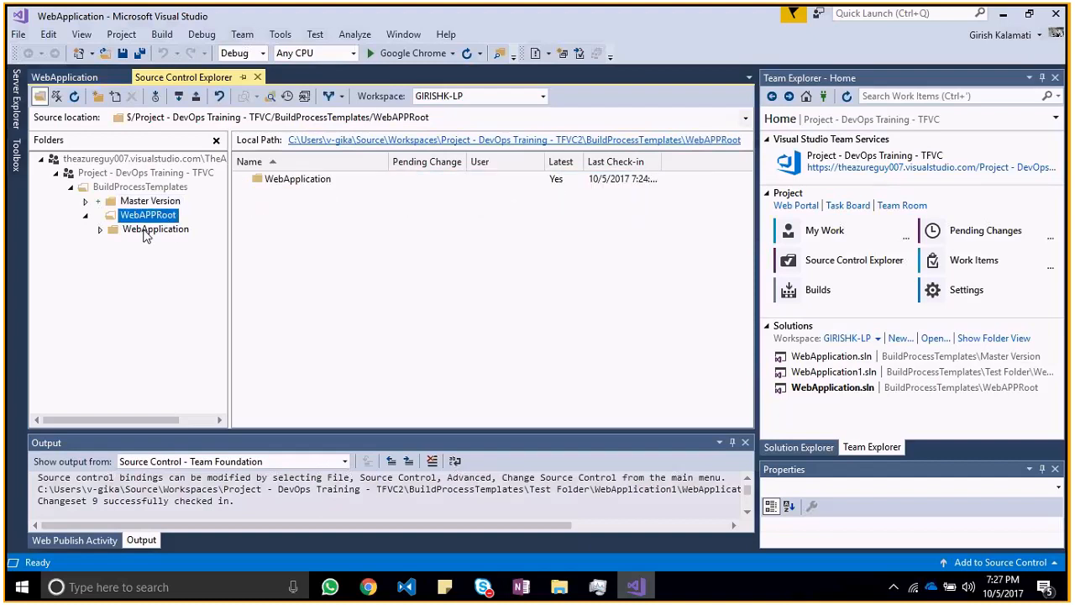
click(119, 233)
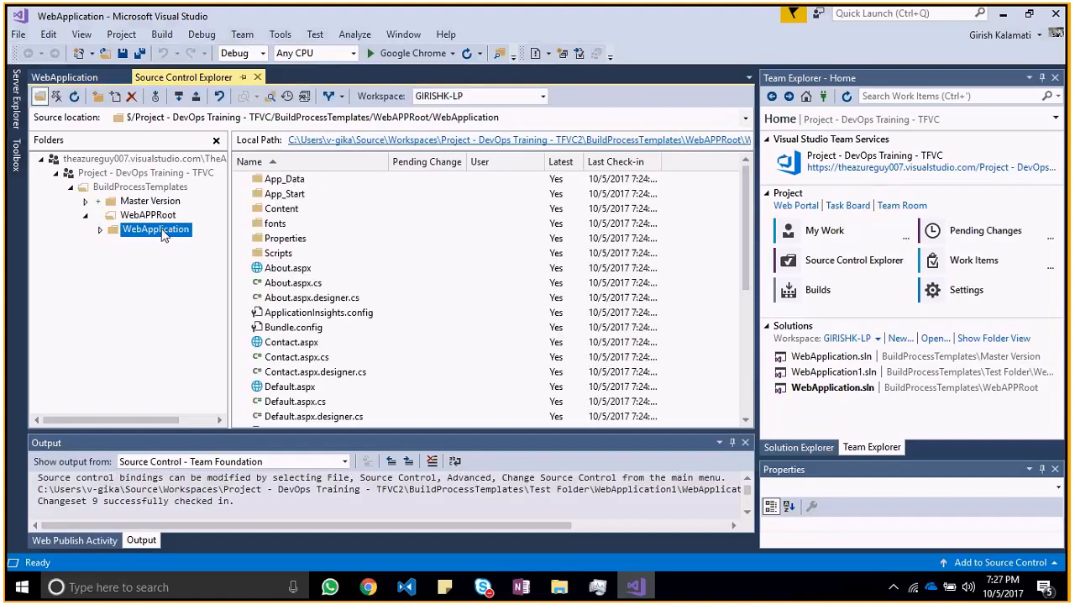
right_click(164, 236)
click(202, 223)
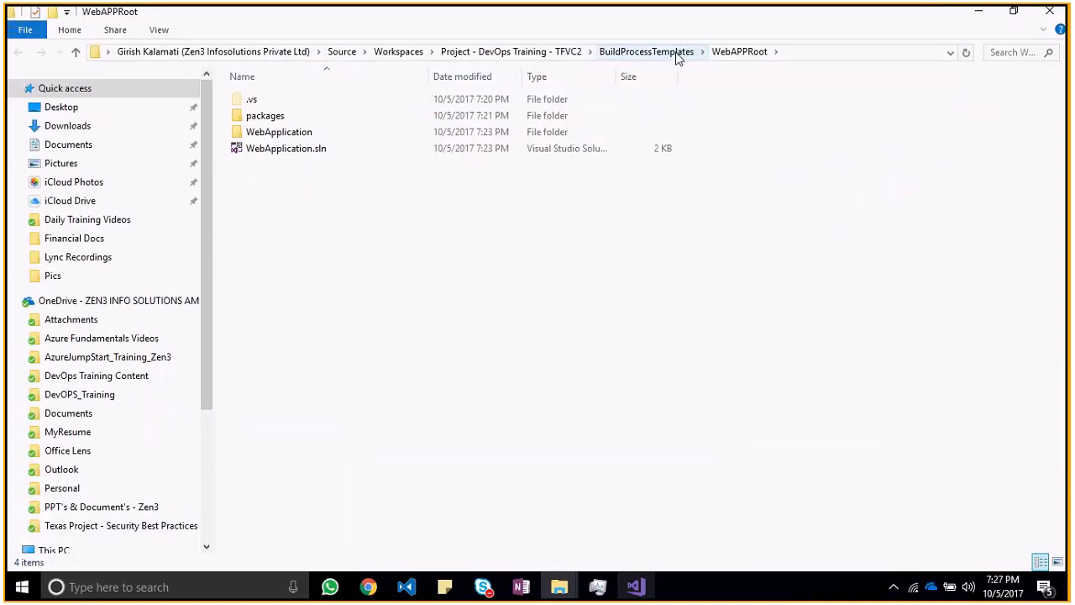
click(677, 52)
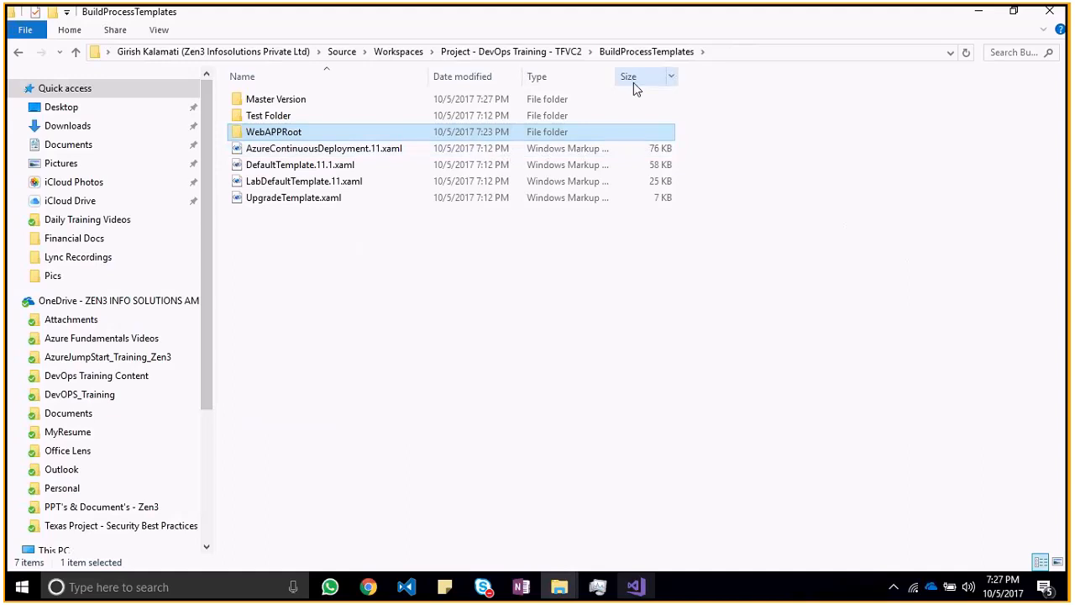
click(1049, 10)
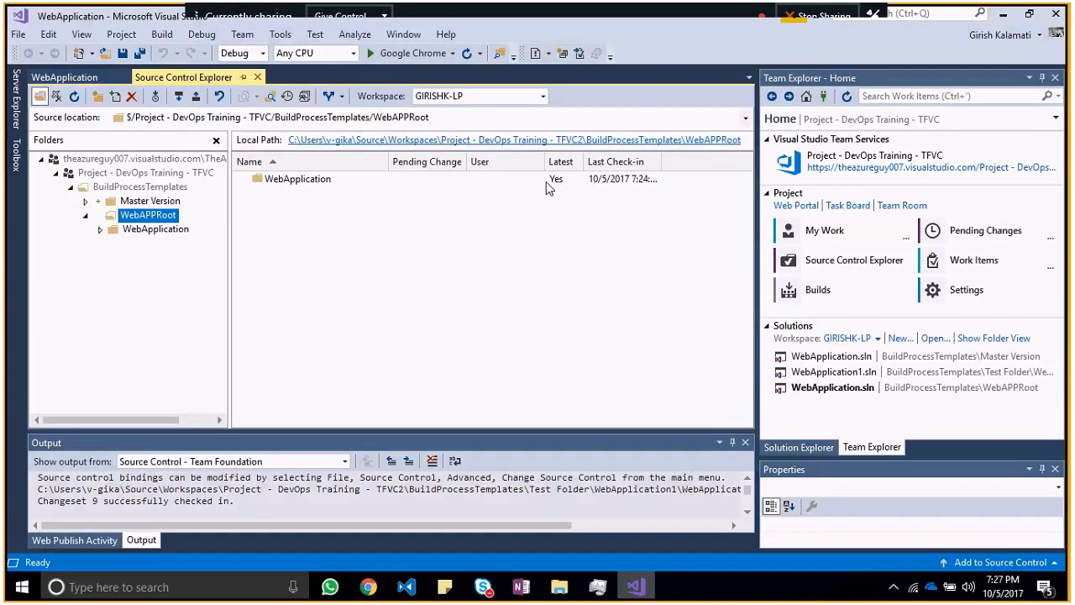
click(150, 201)
drag(338, 244, 296, 171)
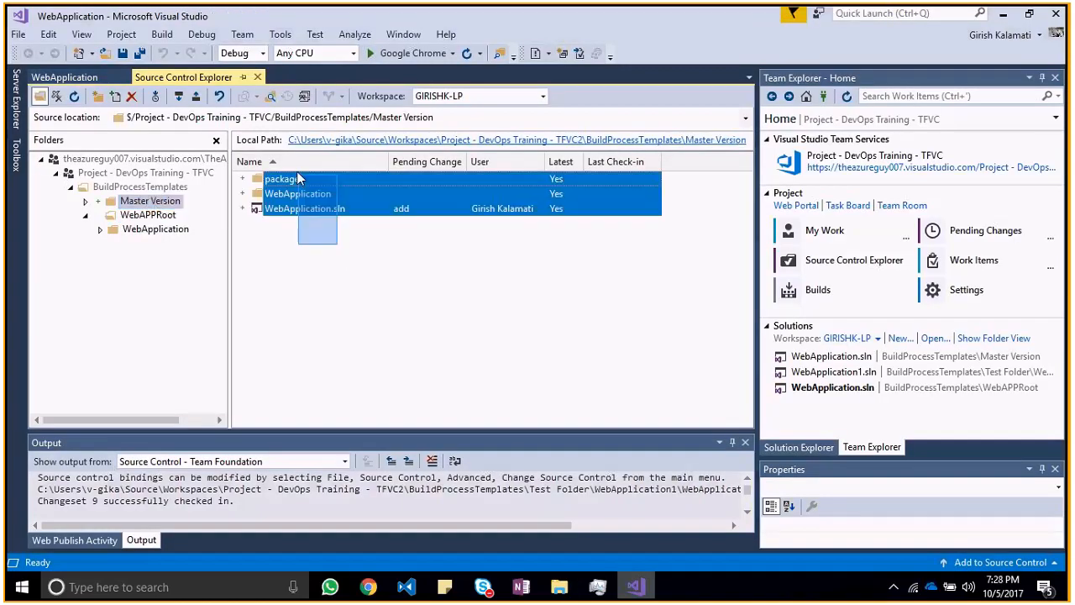
click(298, 240)
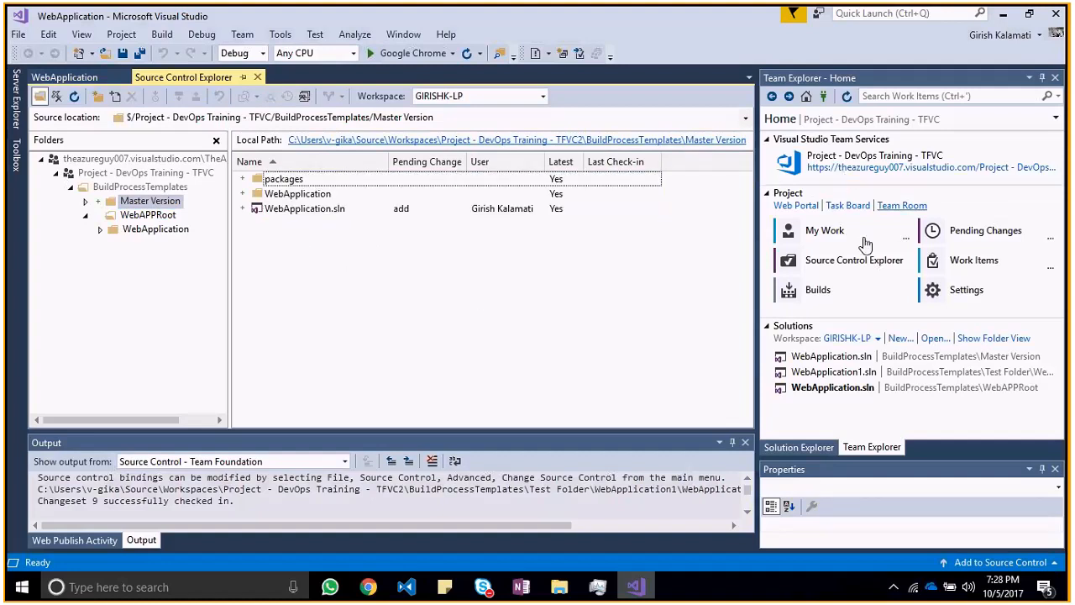
Step: Check in all pending Master Version changes with the comment "Checking in Master Version of the - Checkin 2"
click(1011, 242)
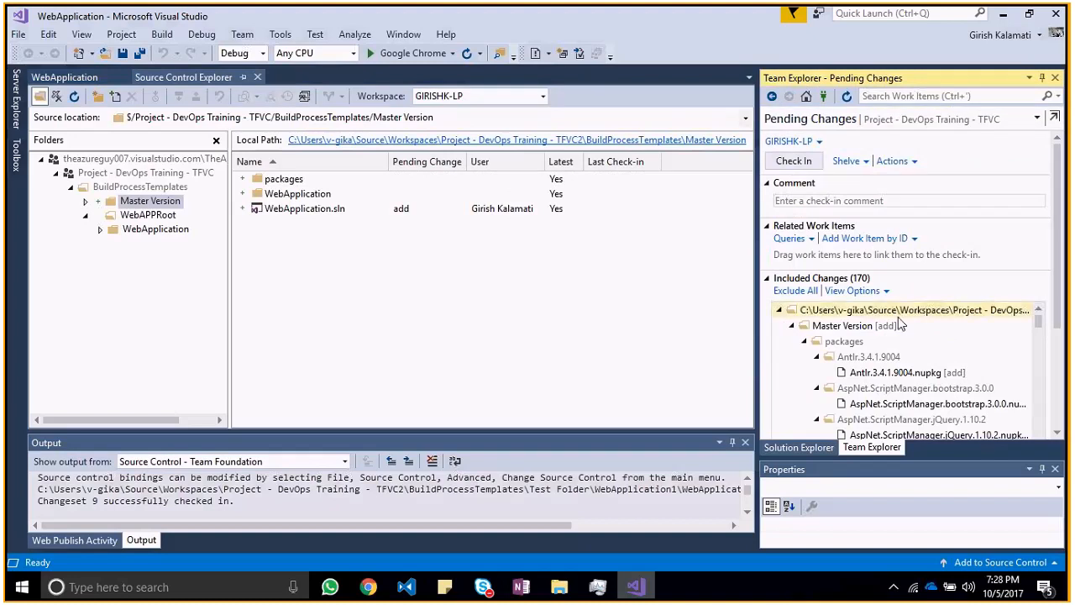
click(843, 202)
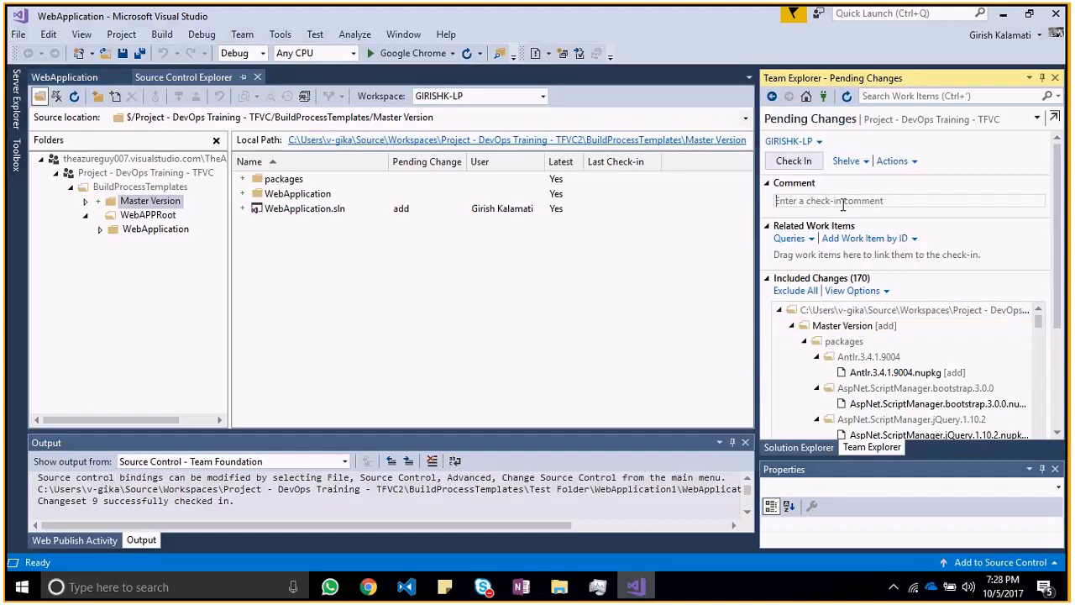
text(C)
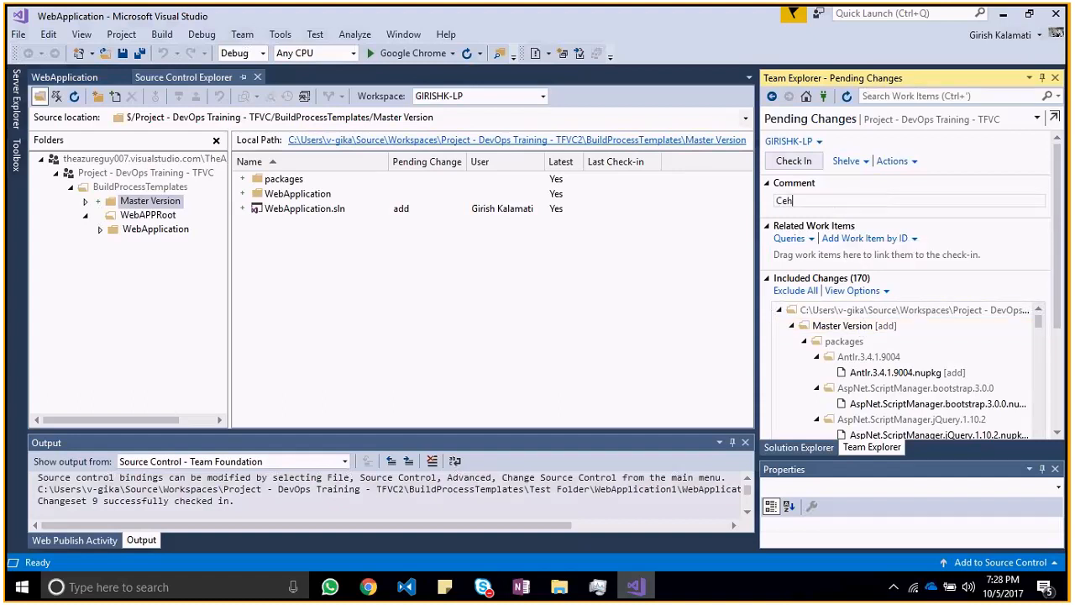
text(hecking in Master Version of the)
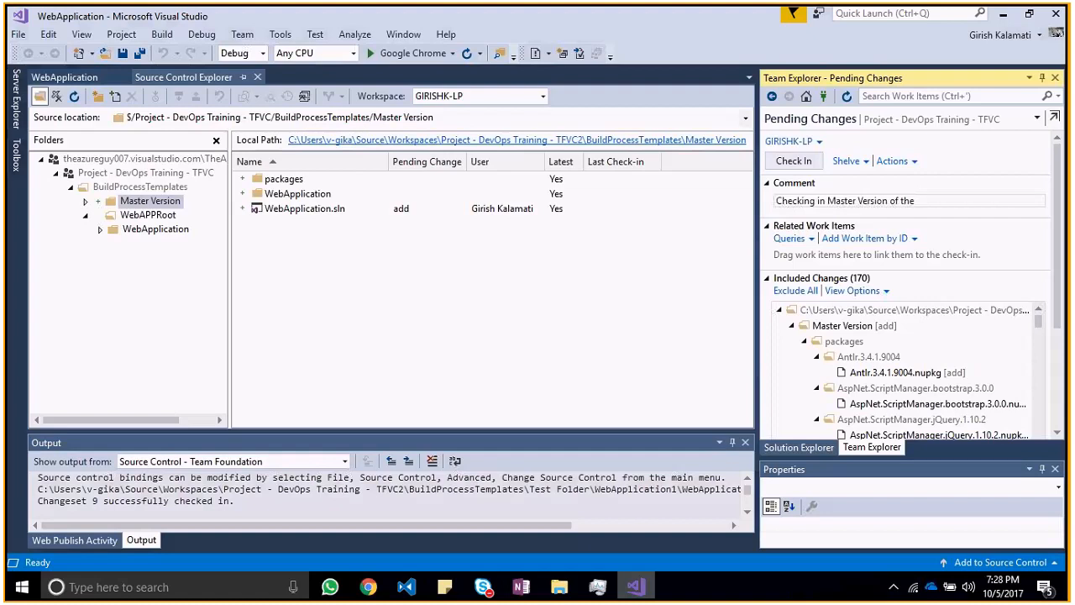
text(Checkin 2)
click(794, 161)
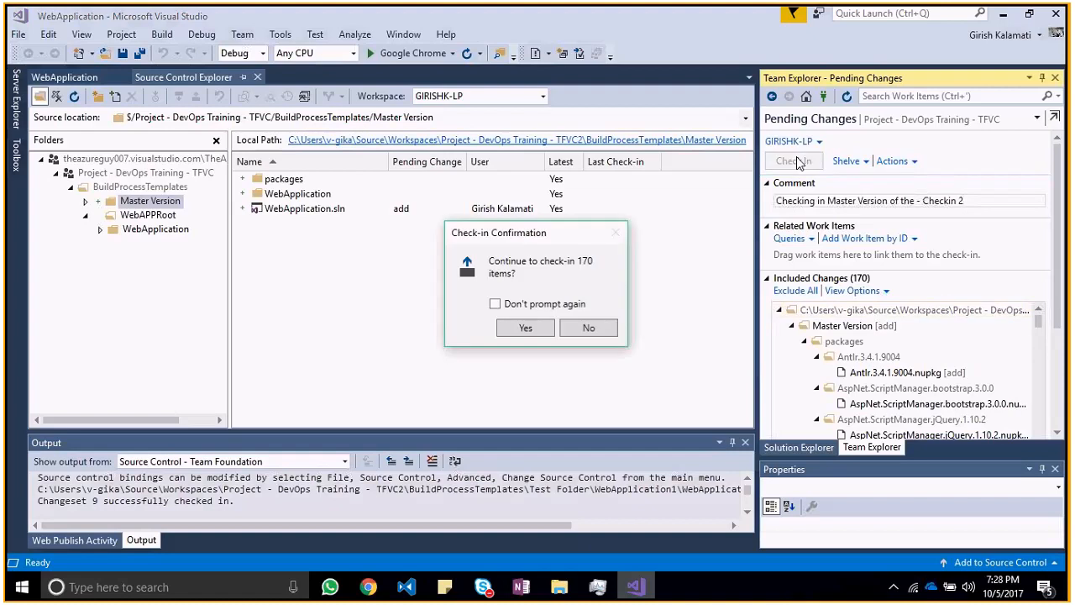
click(521, 328)
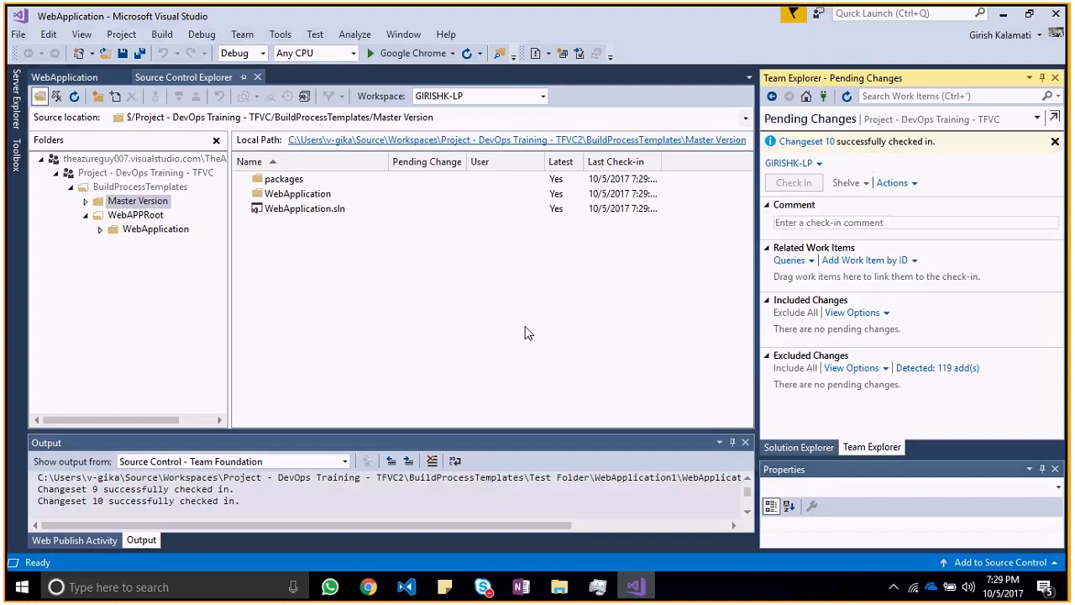
Step: Compare the WebAPPRoot and Master Version folders in source control with the WebApplication project's files, and review the solution's available commands
click(138, 215)
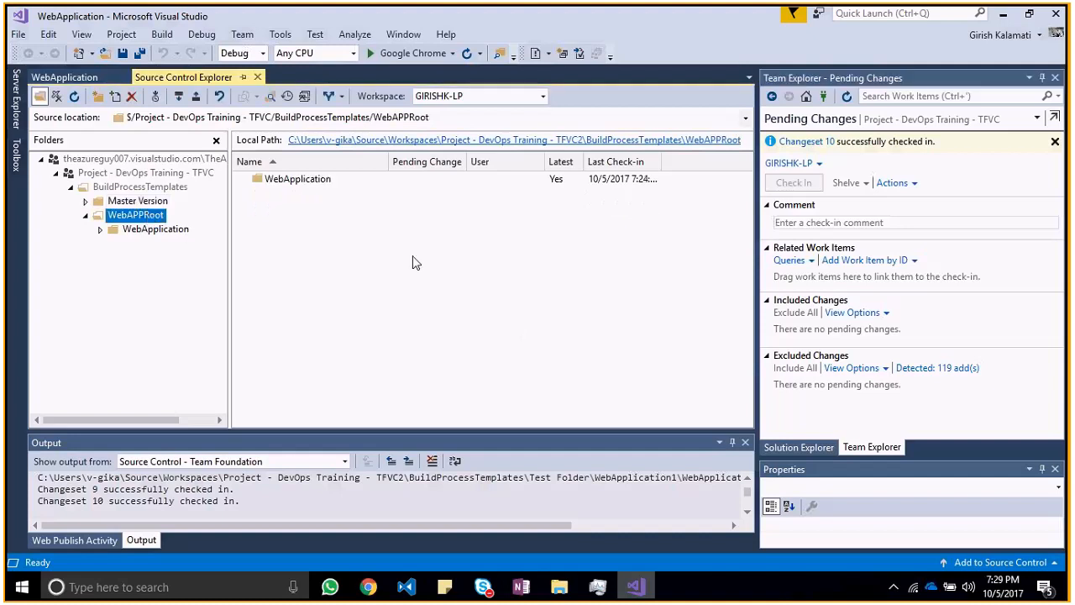
click(143, 187)
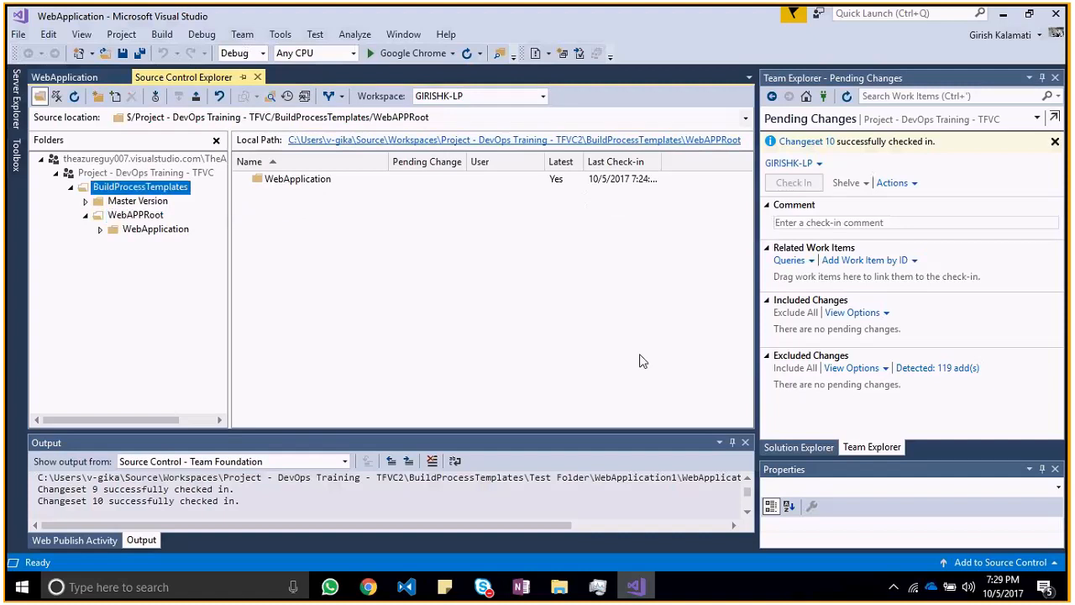
click(802, 446)
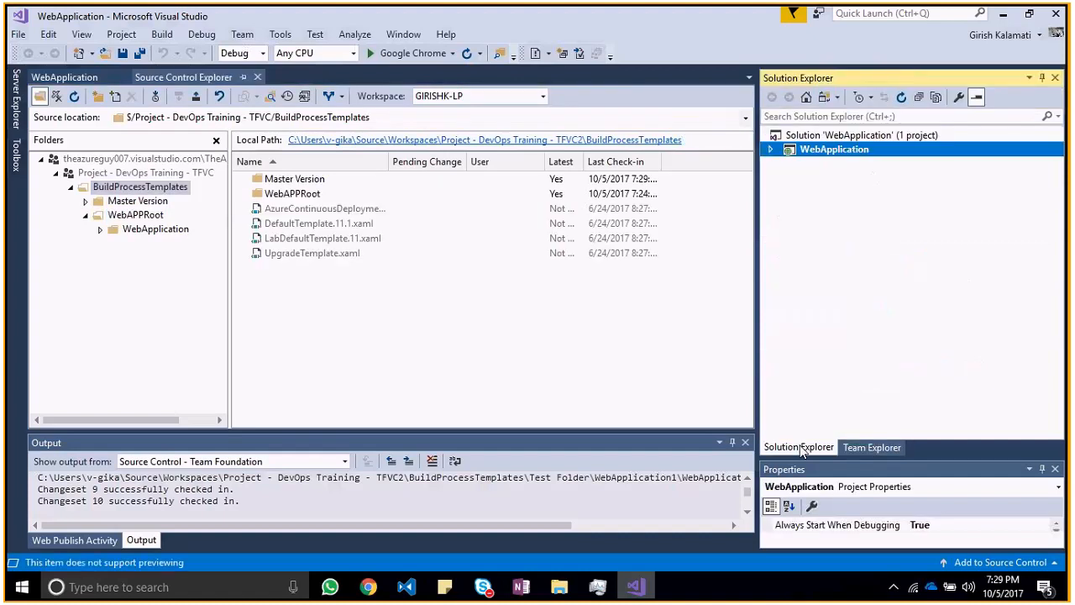
click(770, 150)
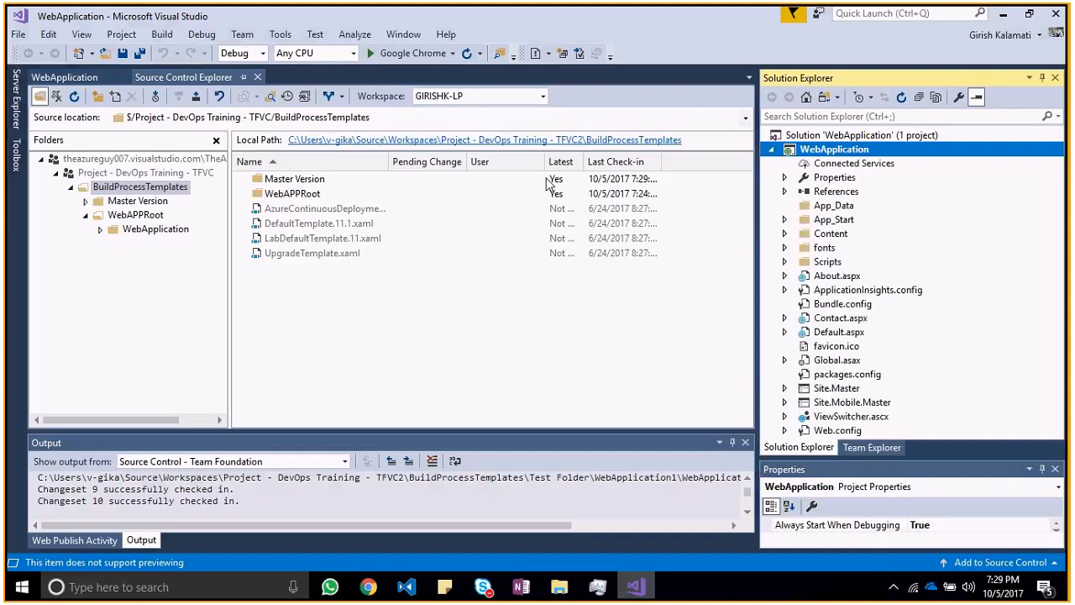
click(134, 215)
click(100, 229)
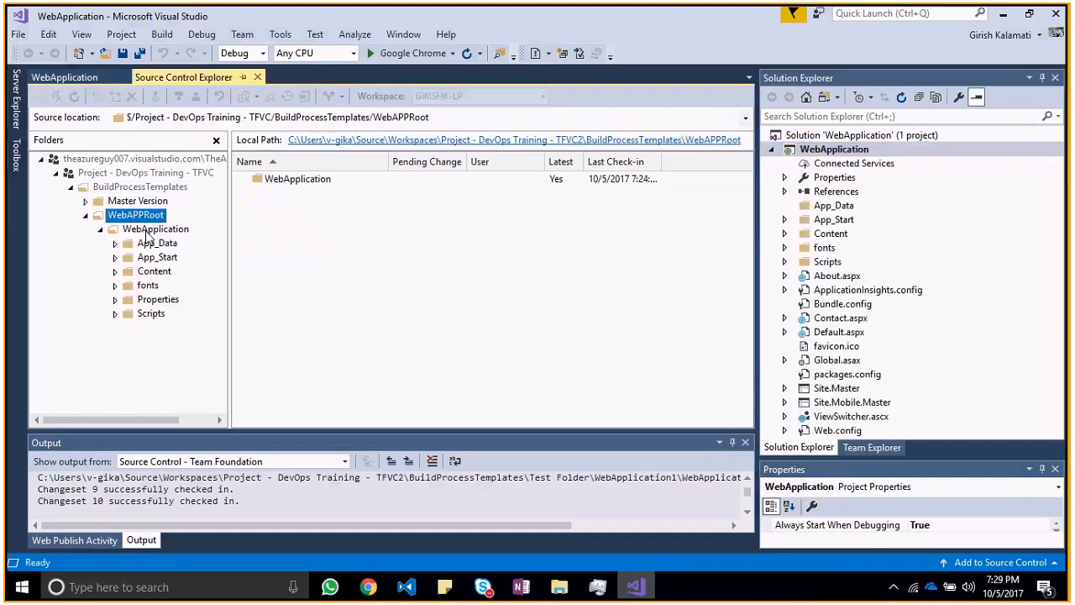
click(149, 228)
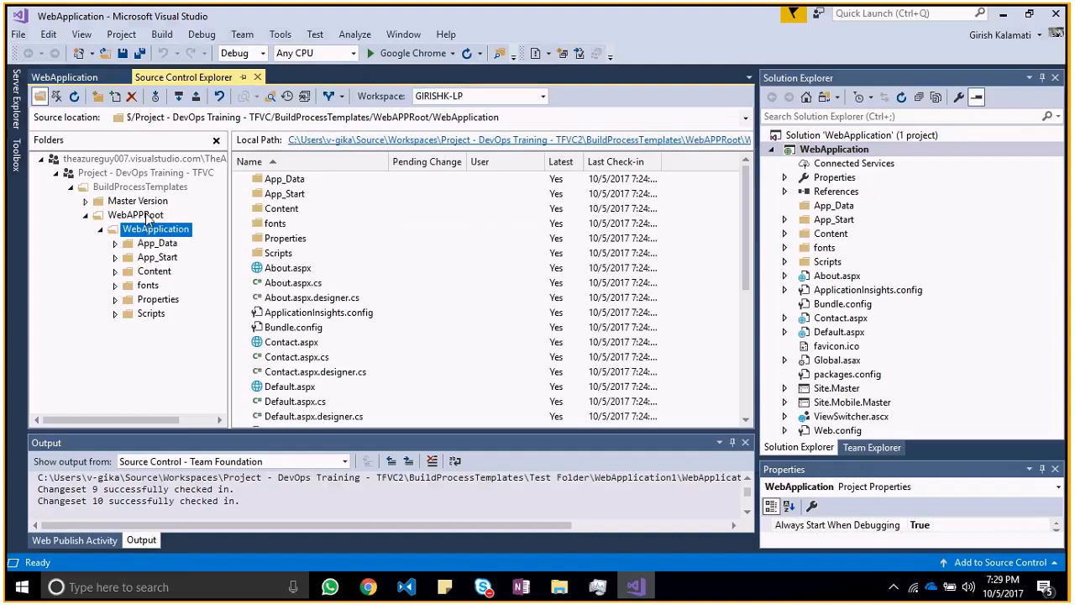
click(144, 215)
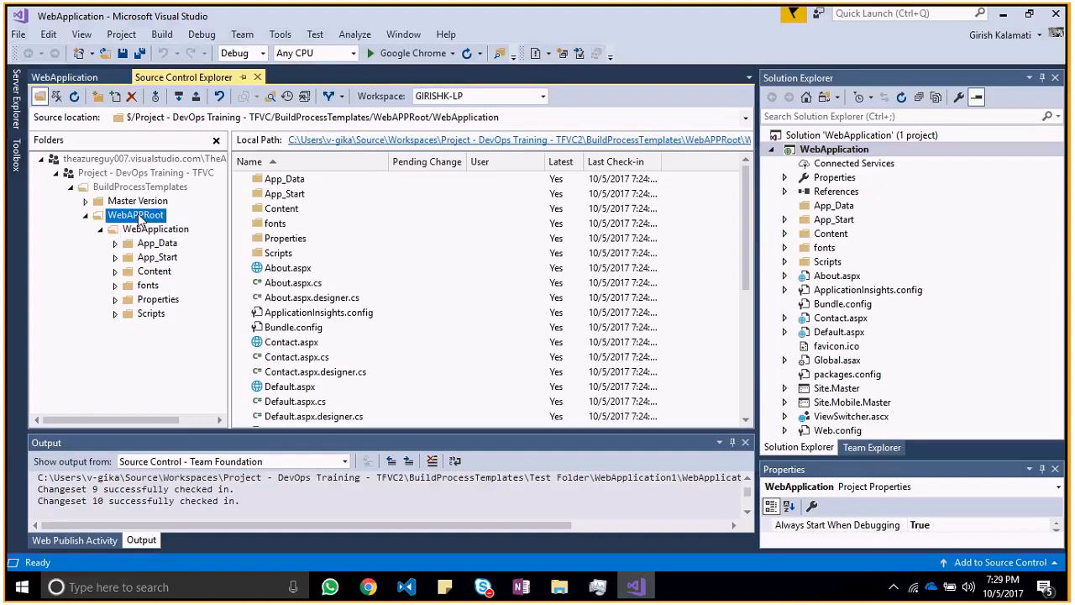
click(144, 201)
click(144, 216)
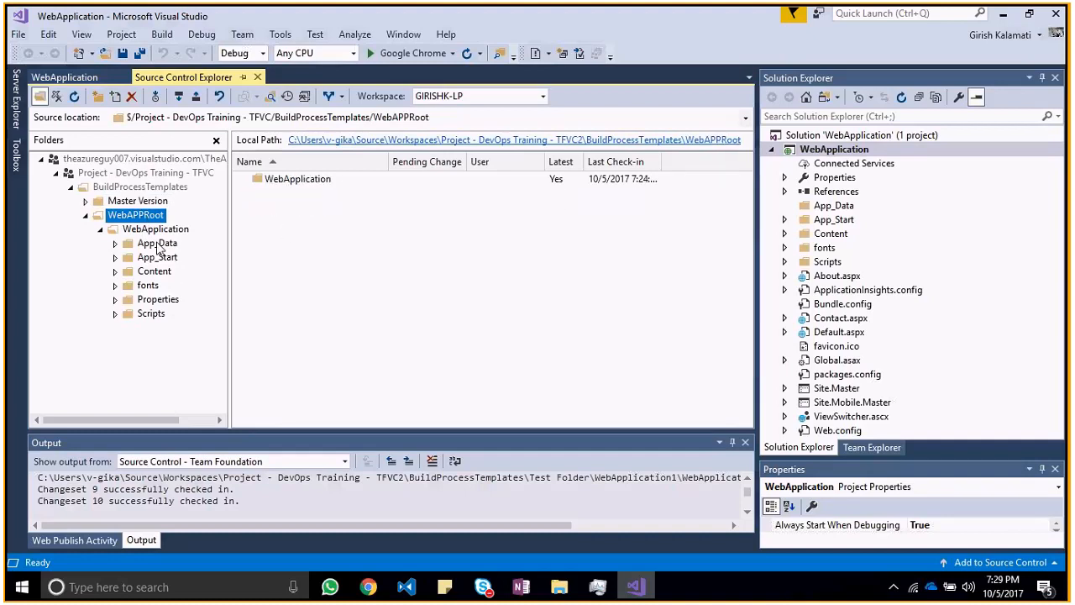
click(145, 202)
click(144, 217)
right_click(846, 140)
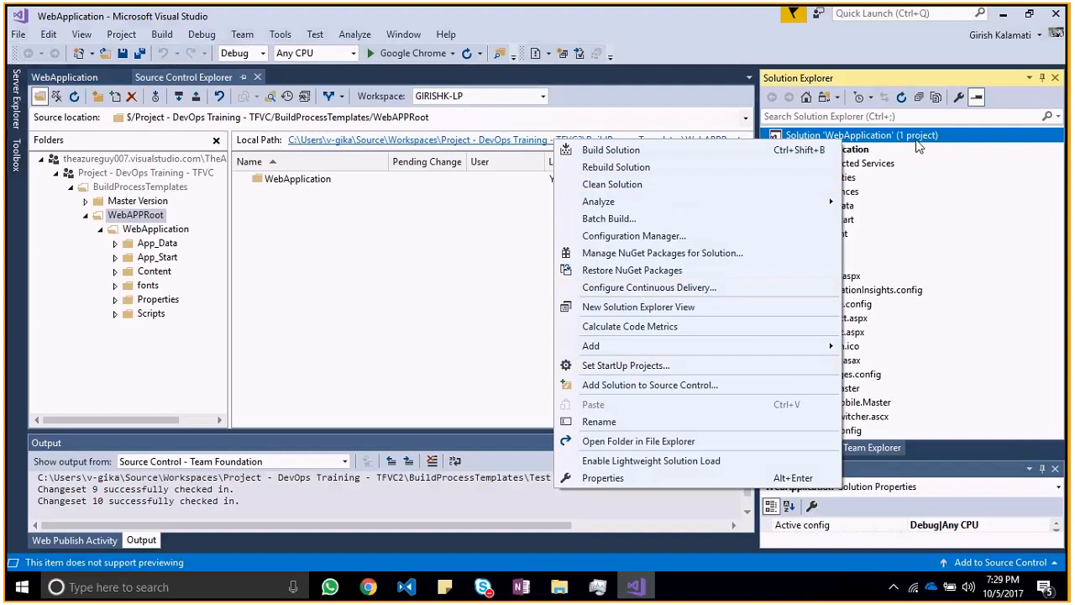
click(661, 176)
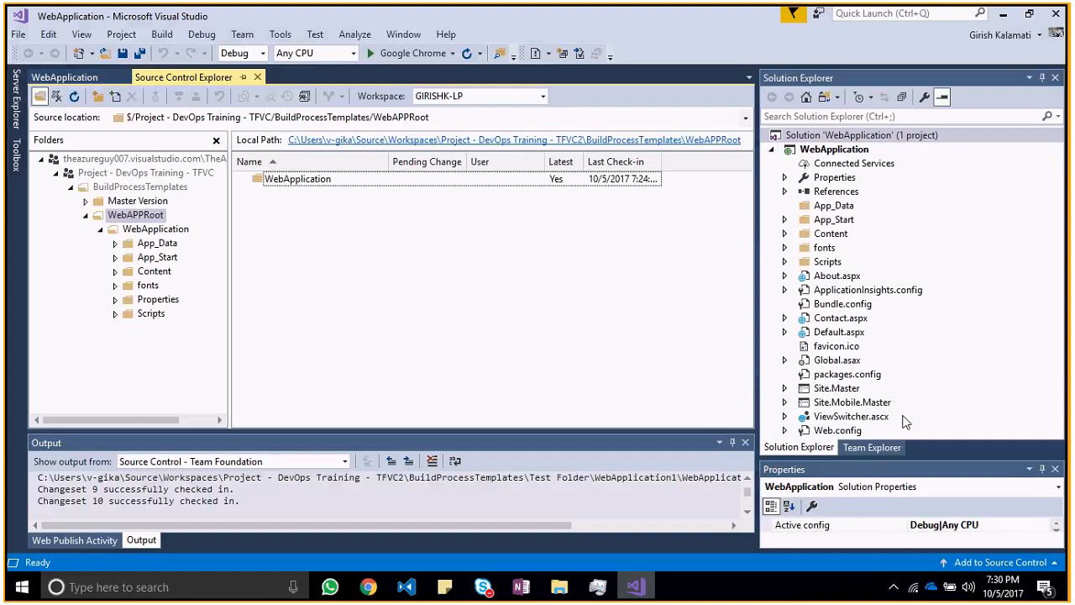
Step: Open the details of changeset 10 from the pending changes
click(871, 447)
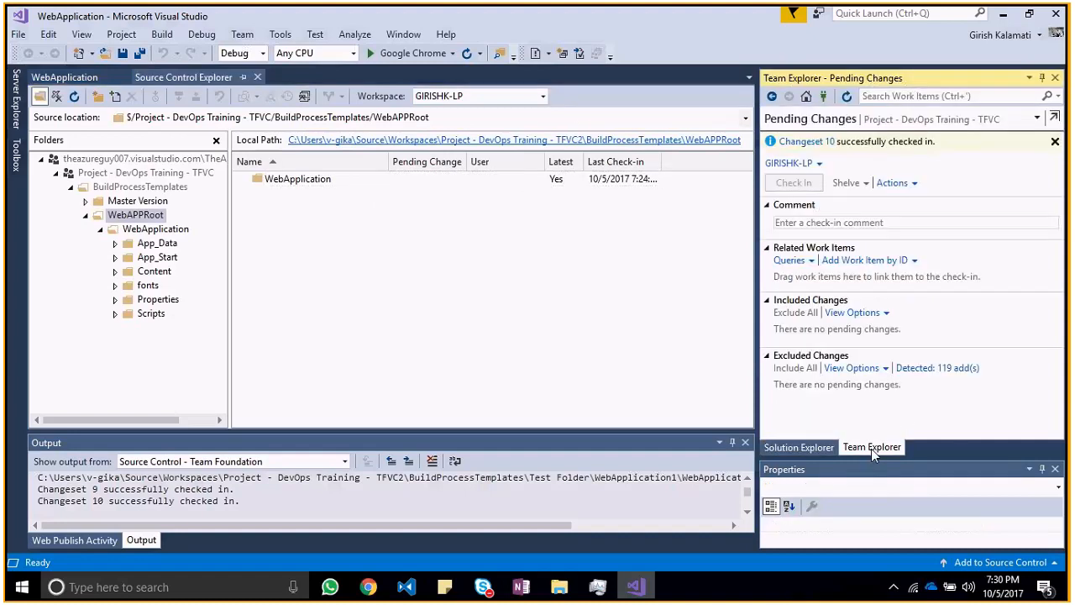
click(817, 452)
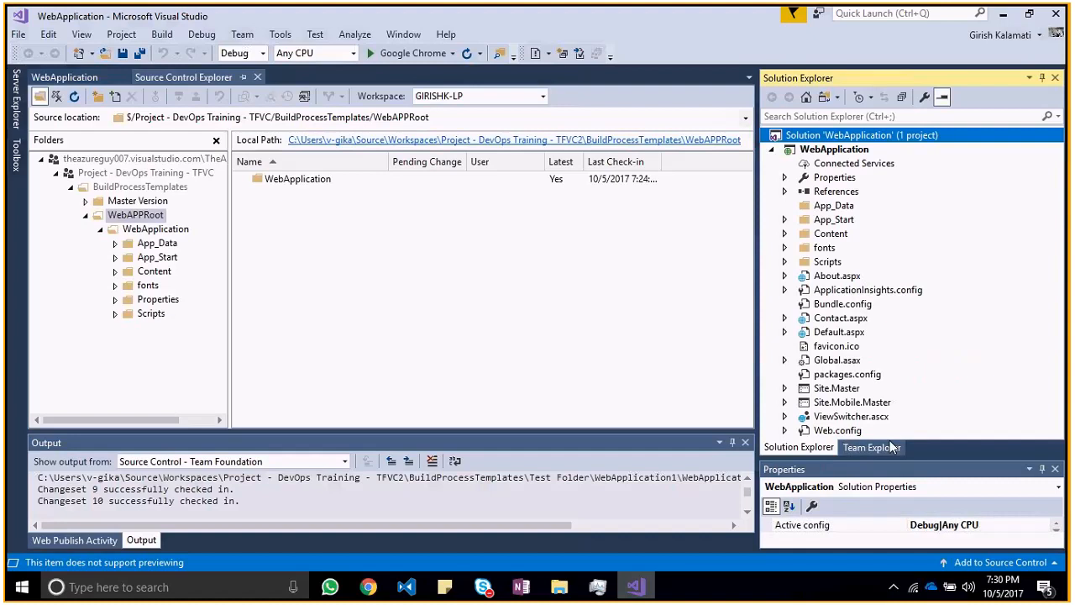
click(874, 447)
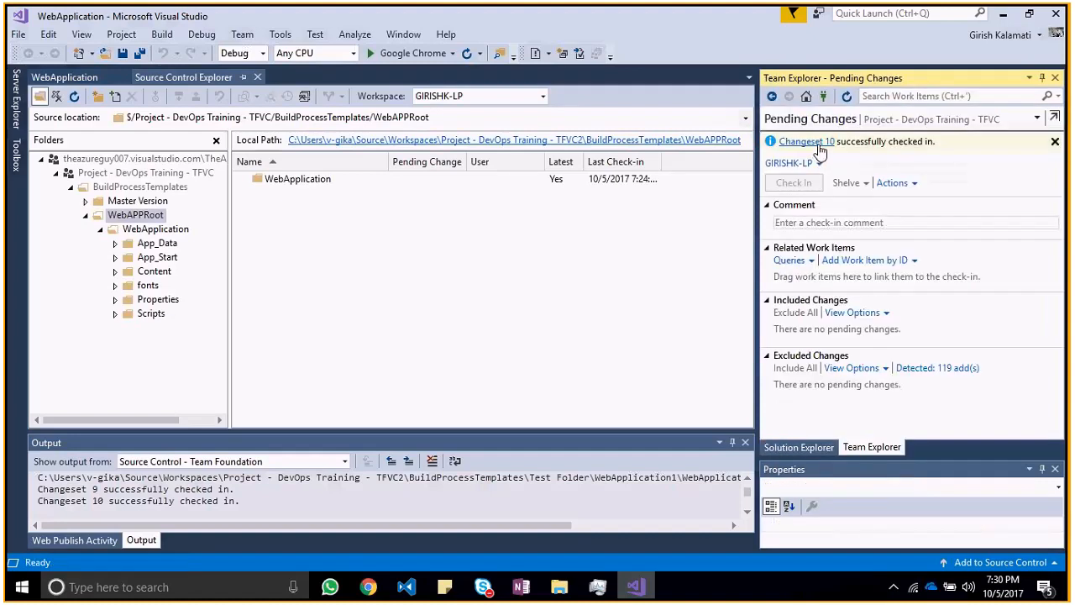
click(807, 142)
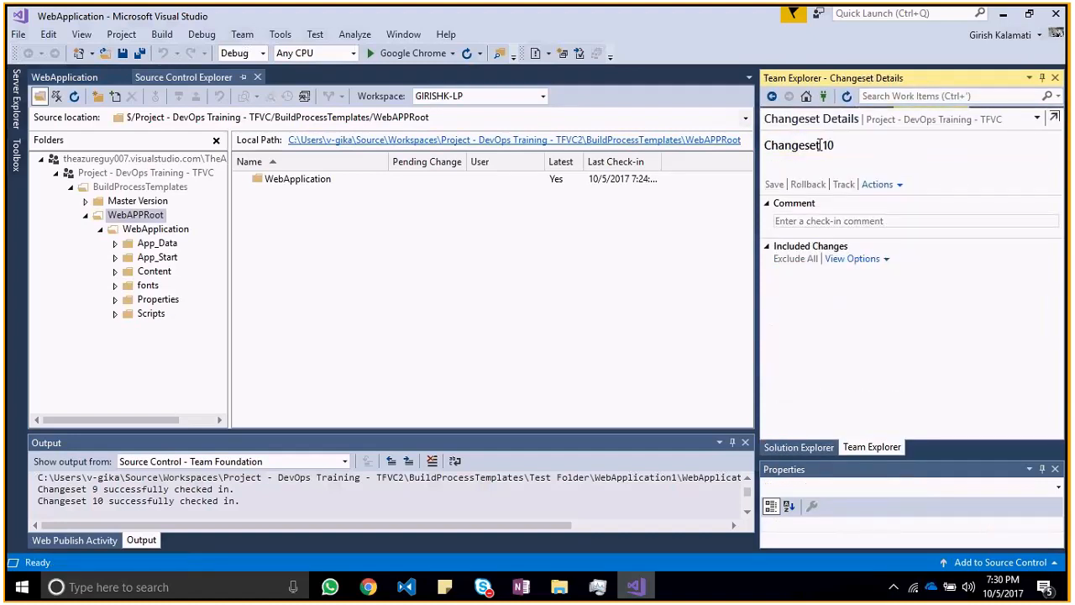
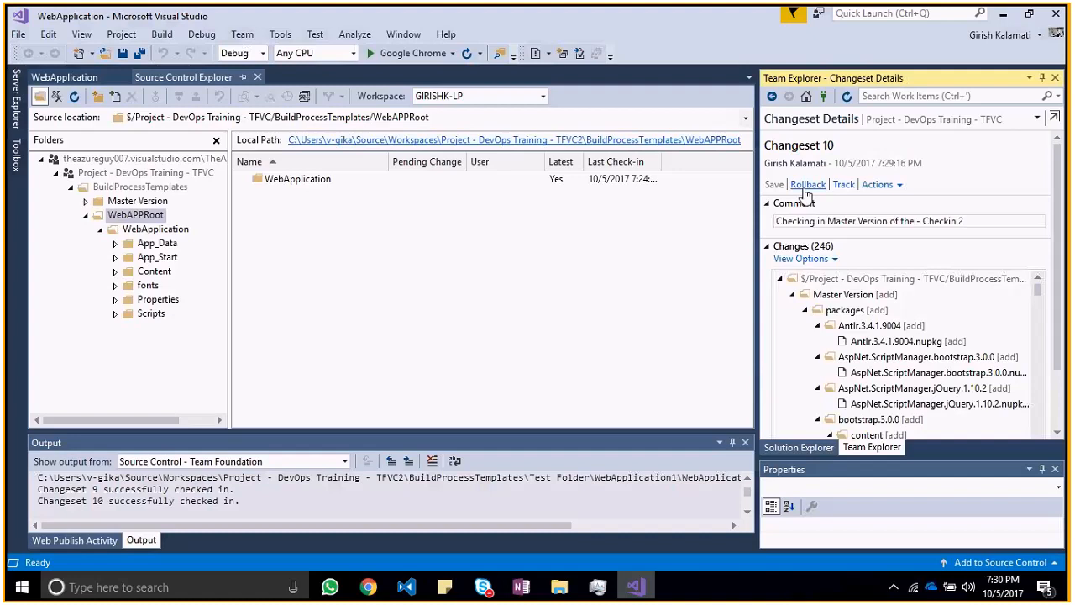
Step: Open the project's work items and start a new product backlog item in the web portal
click(949, 122)
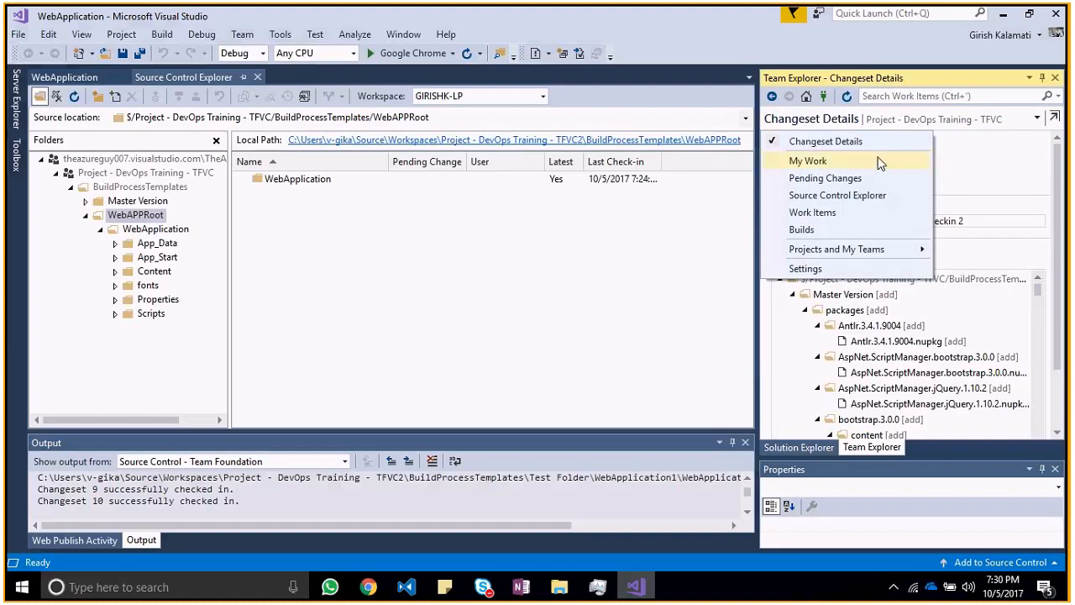
click(821, 214)
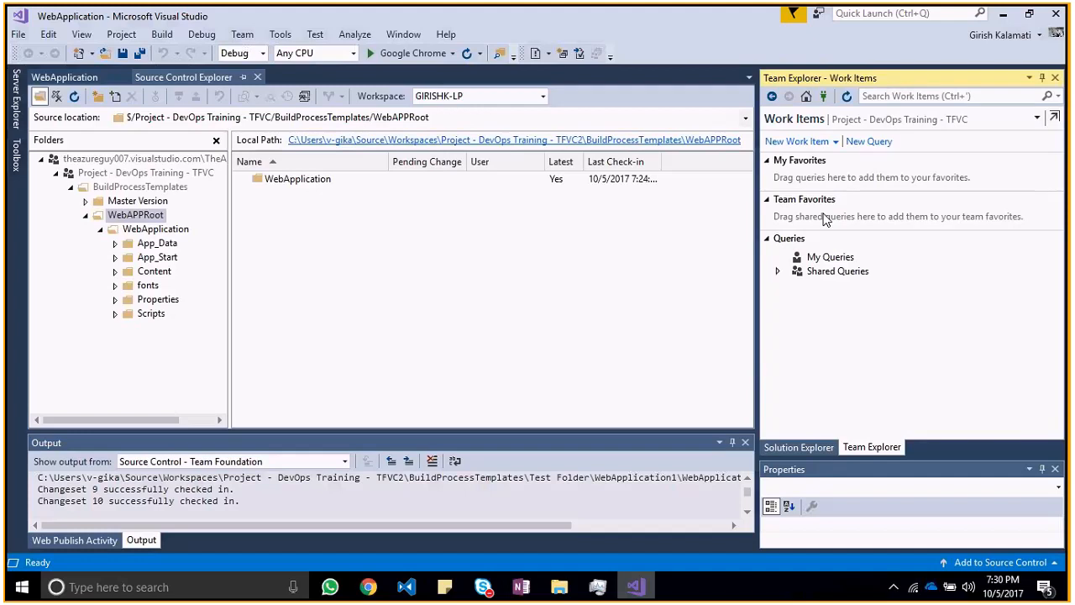
click(830, 141)
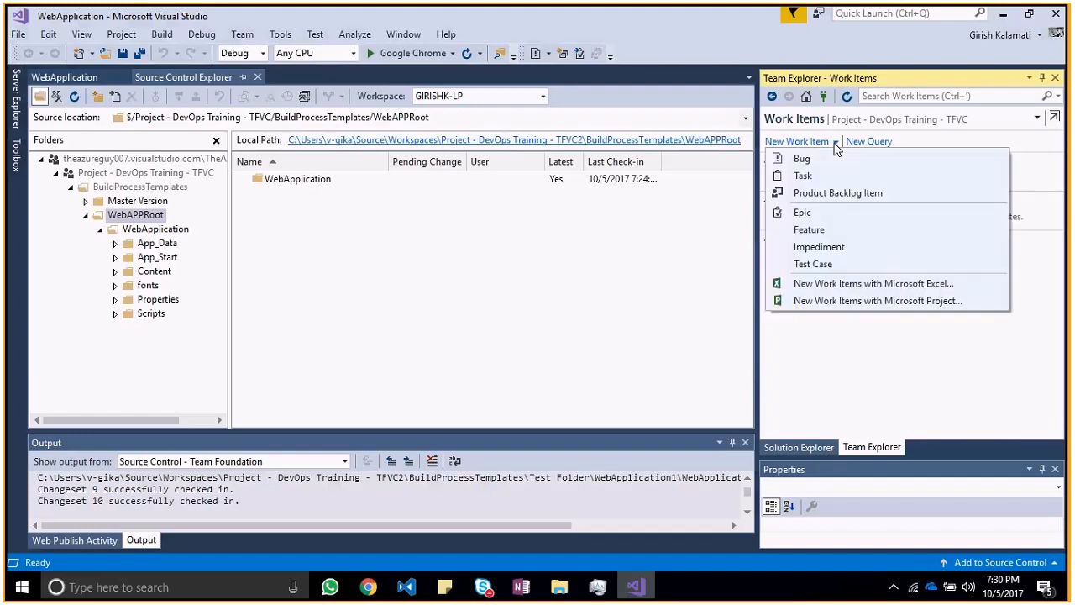
click(834, 194)
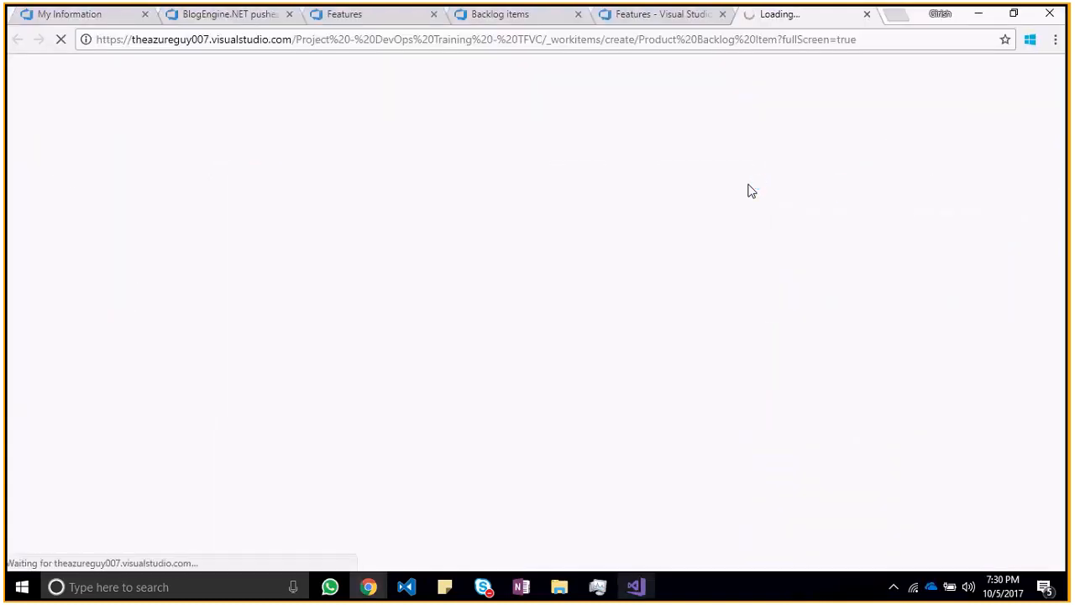
key(alt+Tab)
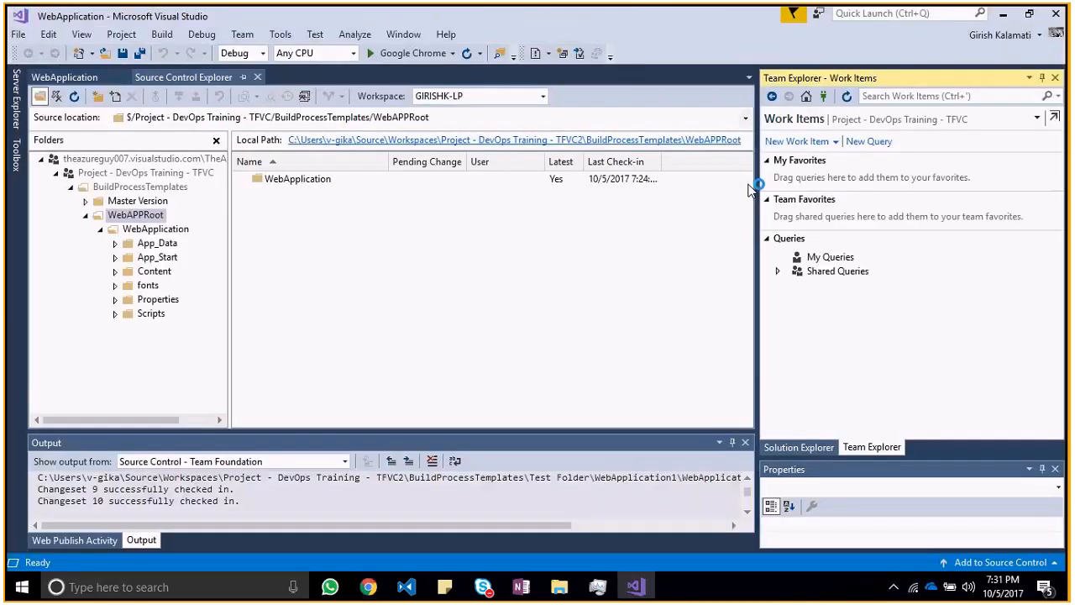
Step: Preview the blank web forms for a new bug and a new feature, and close all unsaved work item pages
click(829, 143)
click(819, 162)
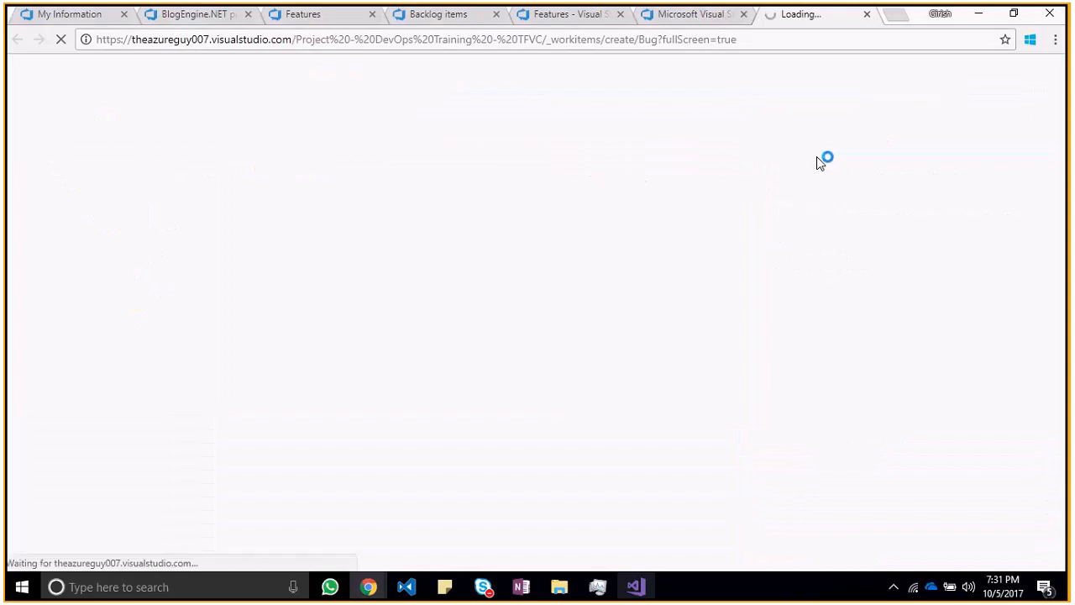
key(alt+Tab)
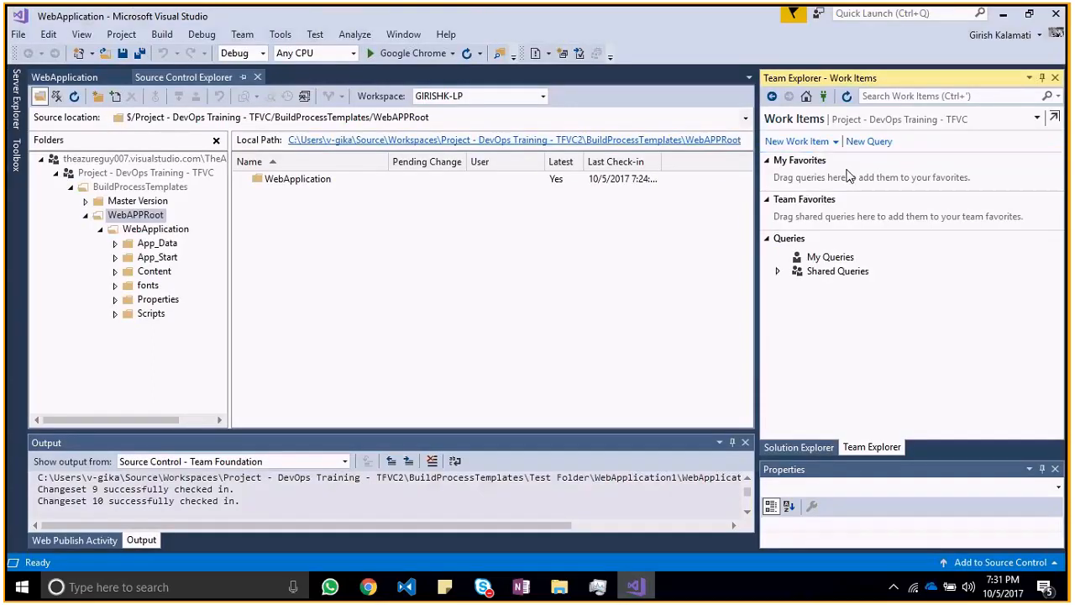
click(830, 141)
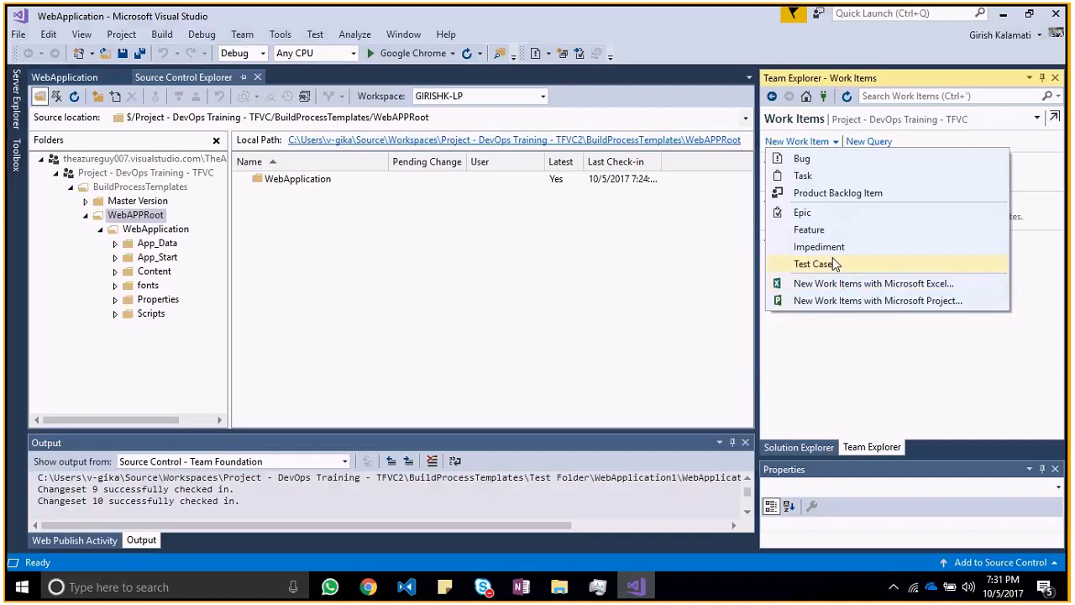
click(829, 229)
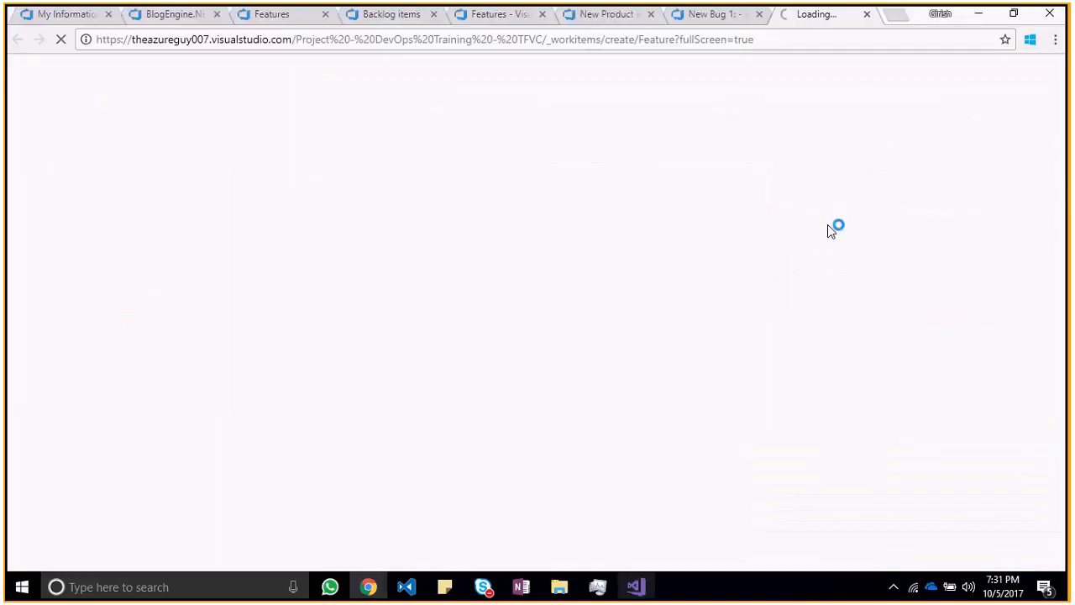
click(867, 15)
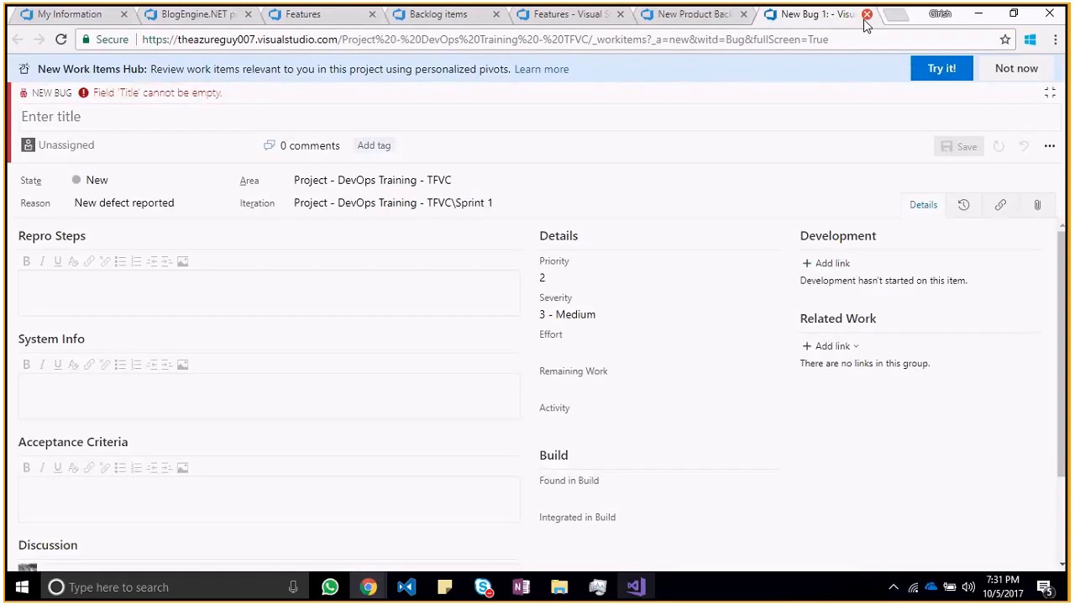
click(867, 14)
click(867, 14)
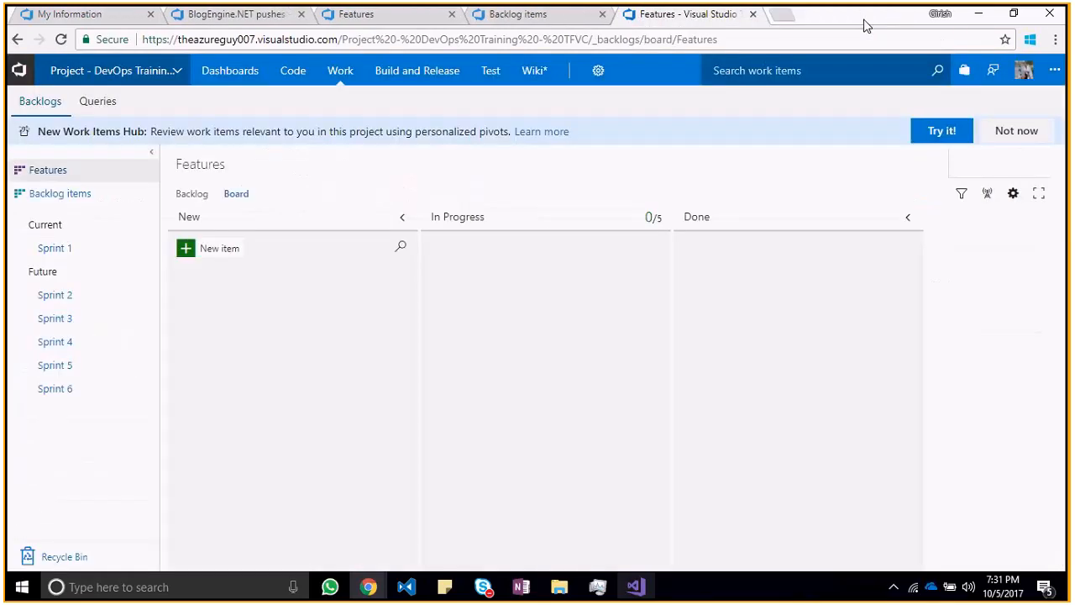
key(alt+Tab)
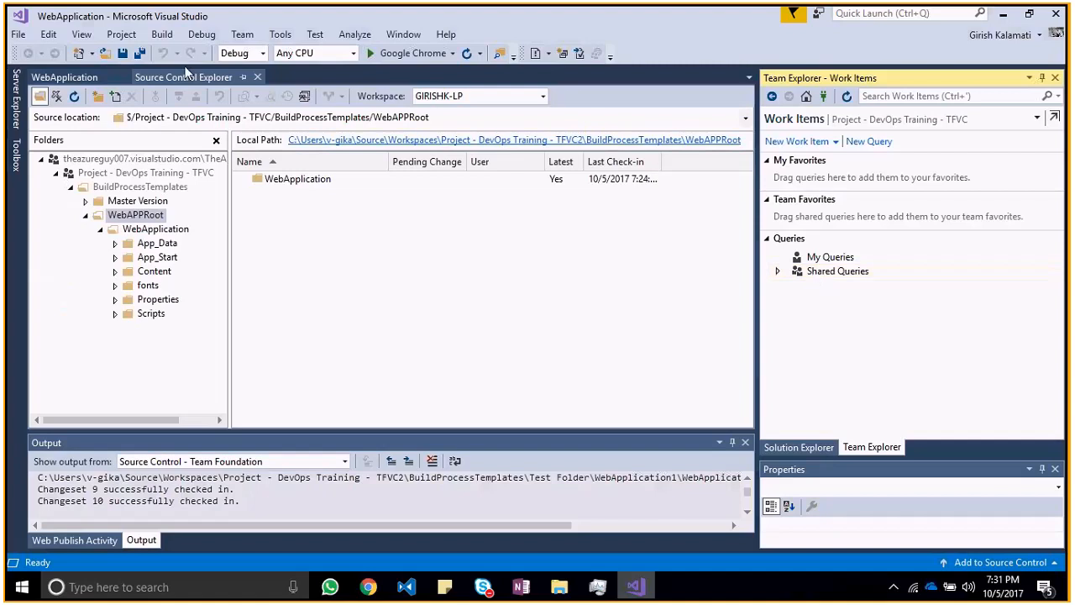
Step: Try to create a new bug through Visual Studio's team commands, and close the web page without saving
click(241, 36)
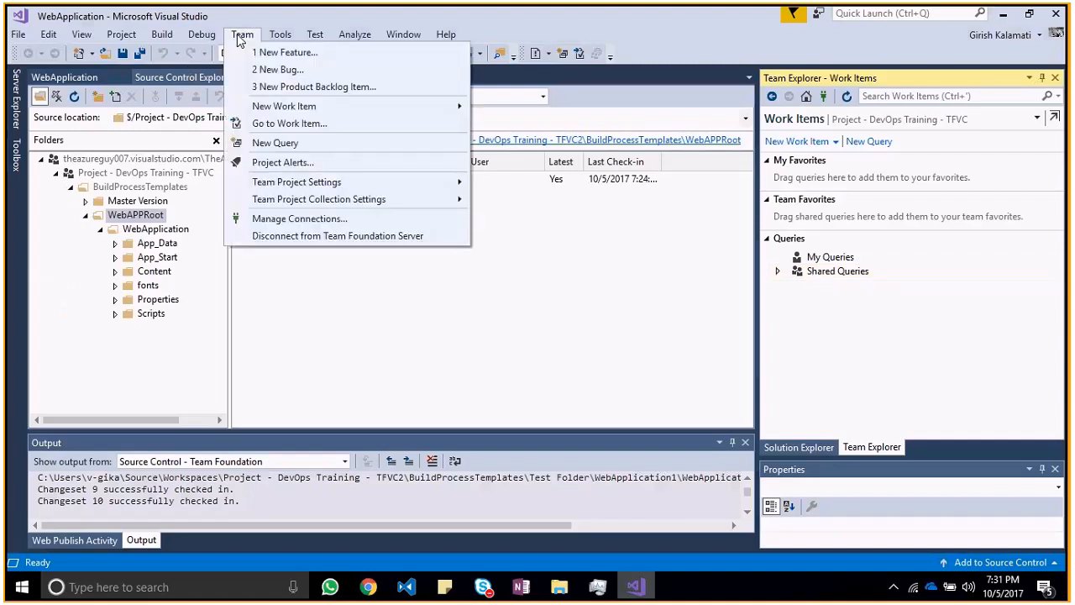
click(272, 75)
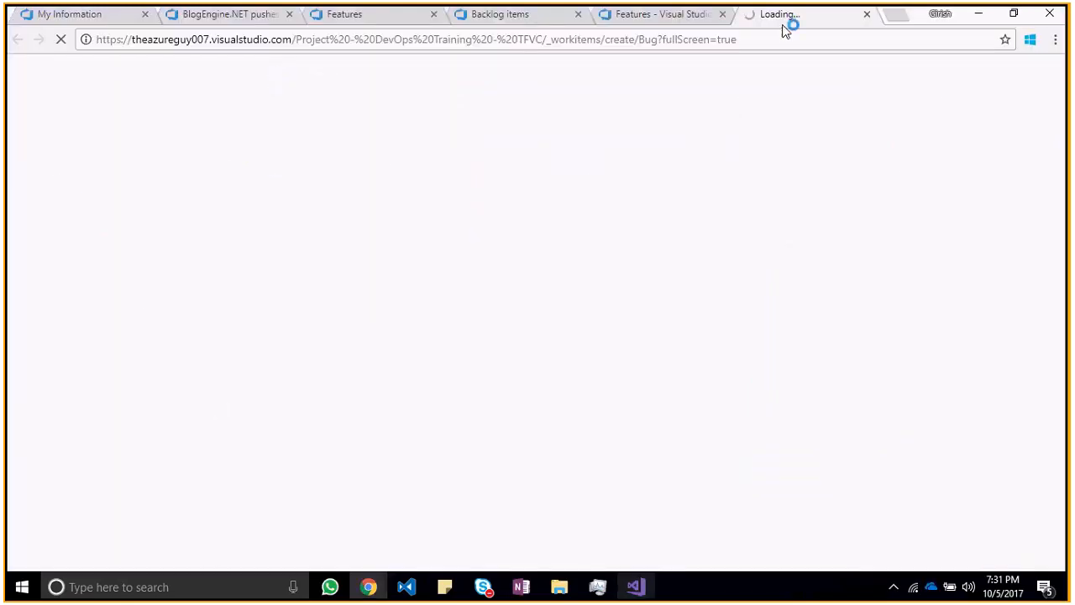
click(867, 14)
mouse_move(388, 75)
key(alt+Tab)
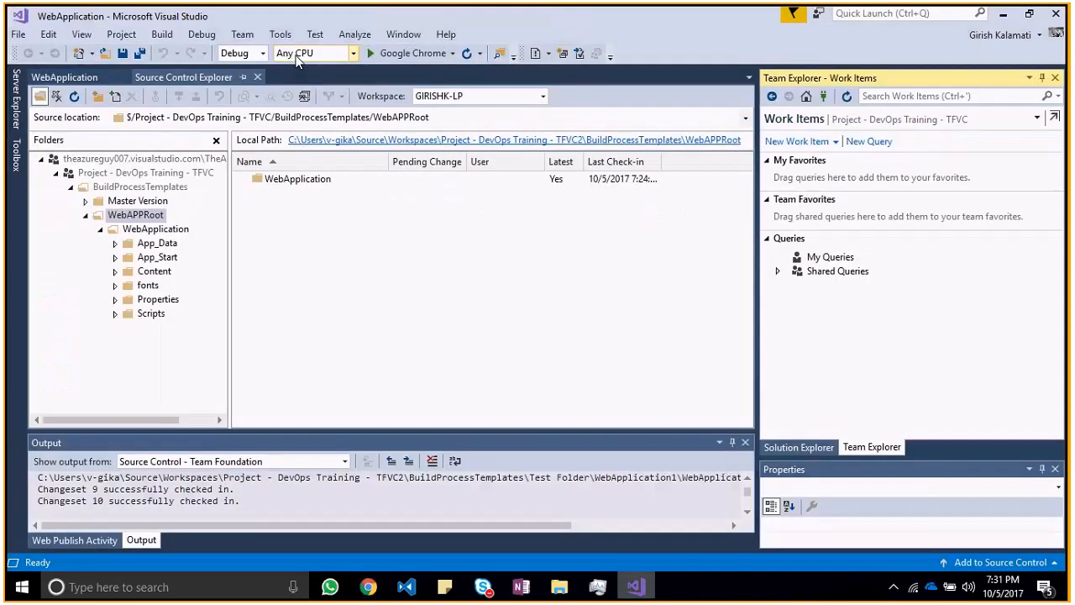
click(276, 36)
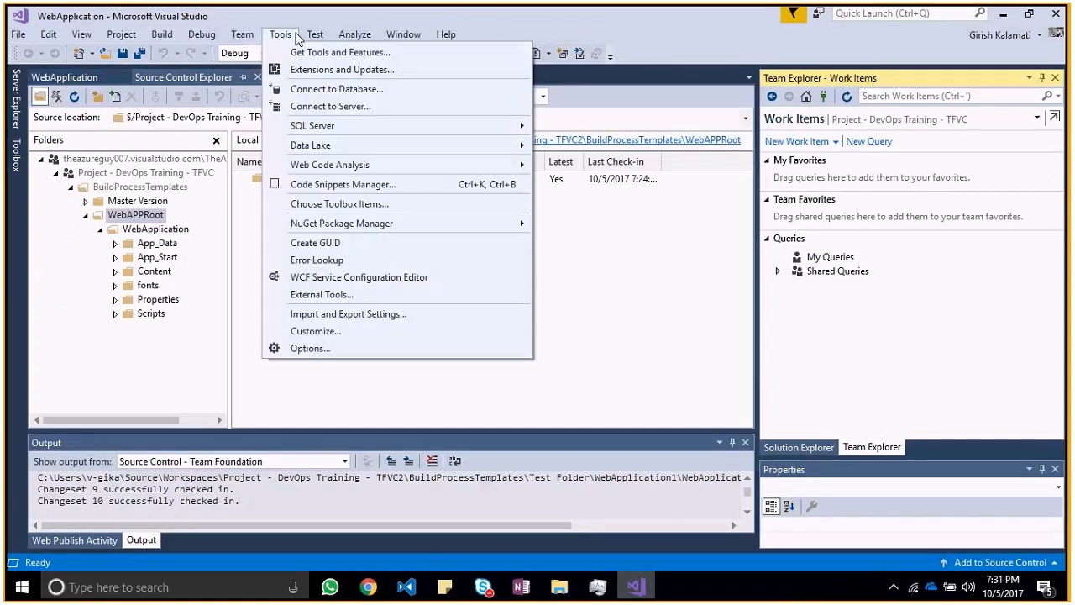
click(297, 38)
click(80, 36)
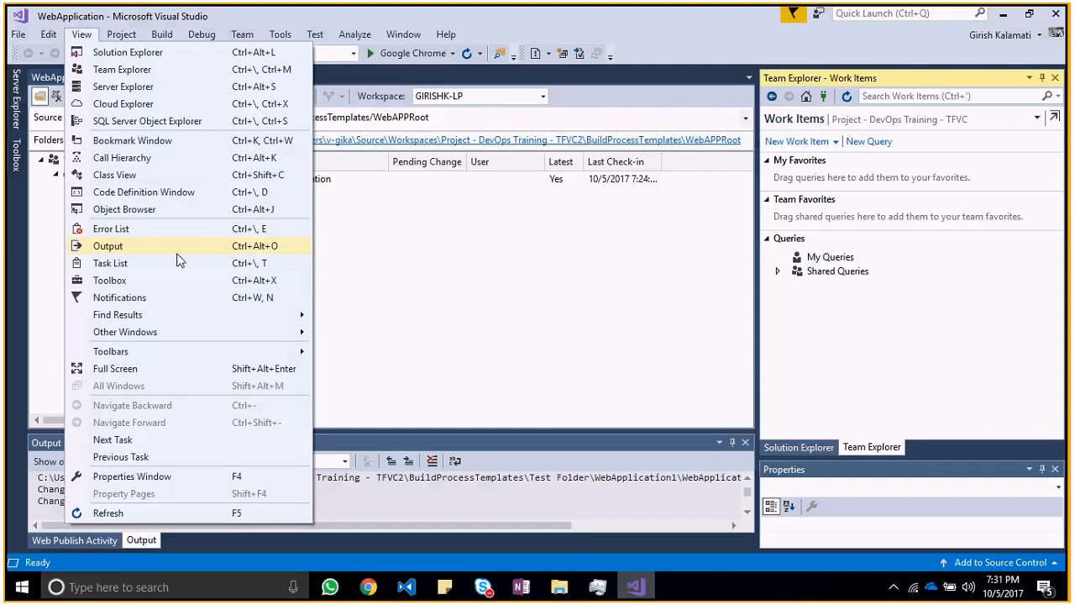
mouse_move(176, 337)
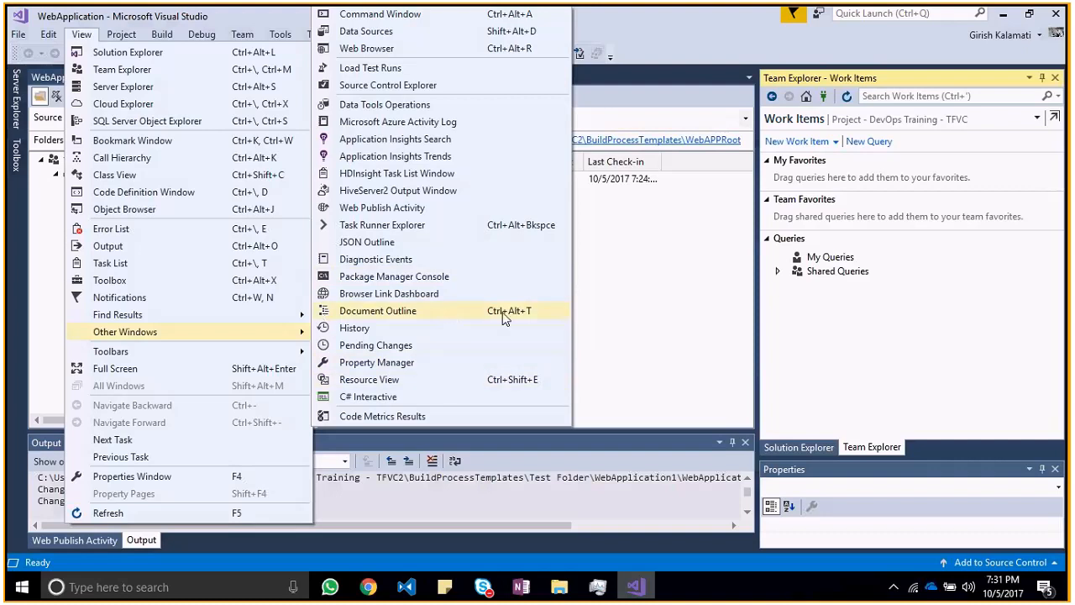
click(643, 293)
Step: Switch to the DevOps Training notes in OneNote and review the sections on creating a work item, assigning it to self and comparing bugs
key(alt+Tab)
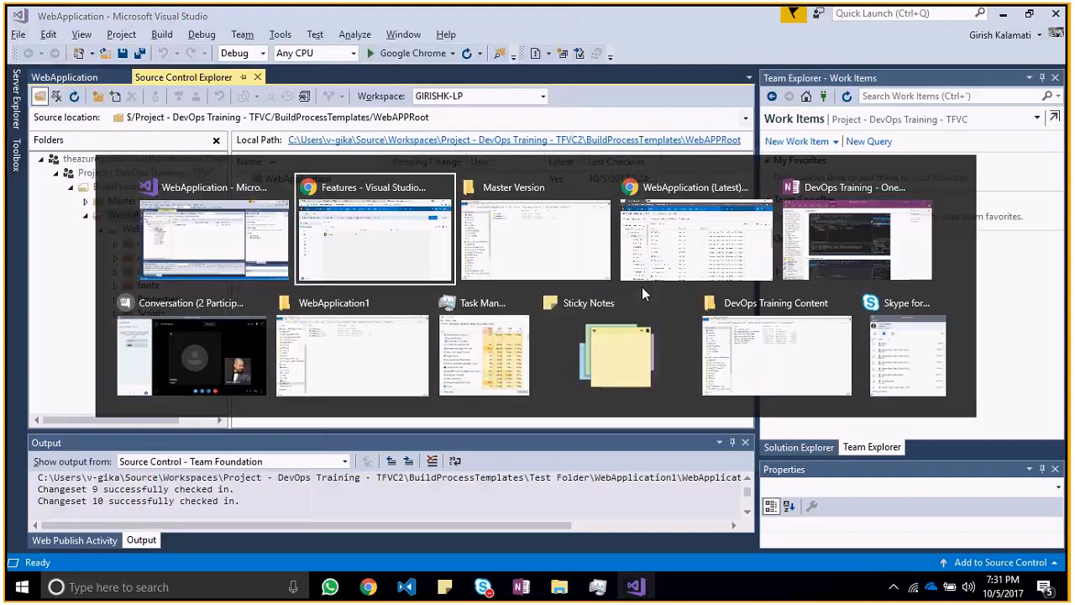
key(alt+Tab)
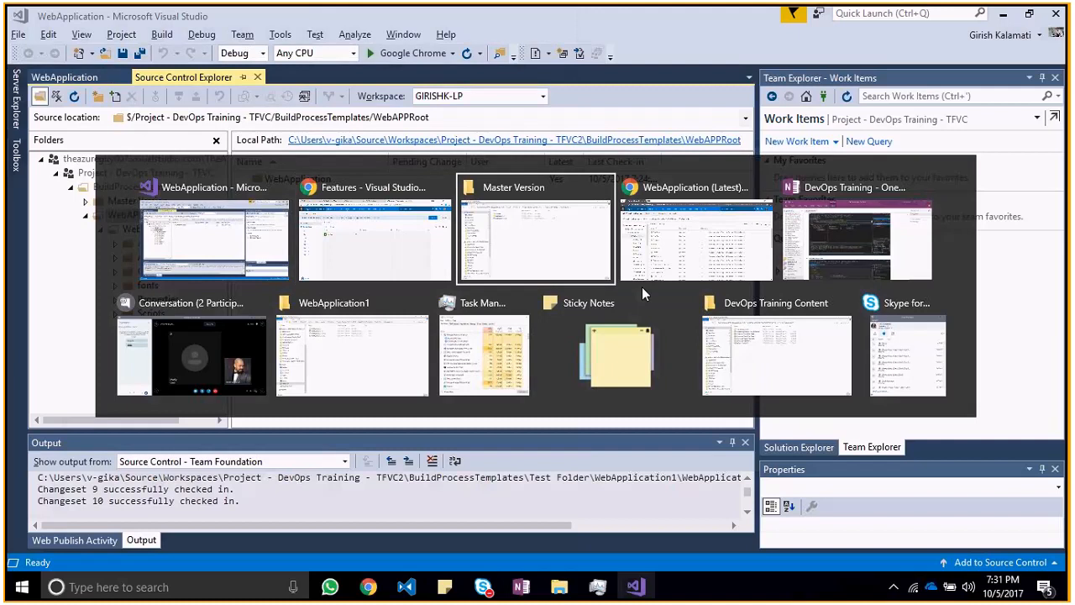
key(alt+Tab)
key(alt+Tab)
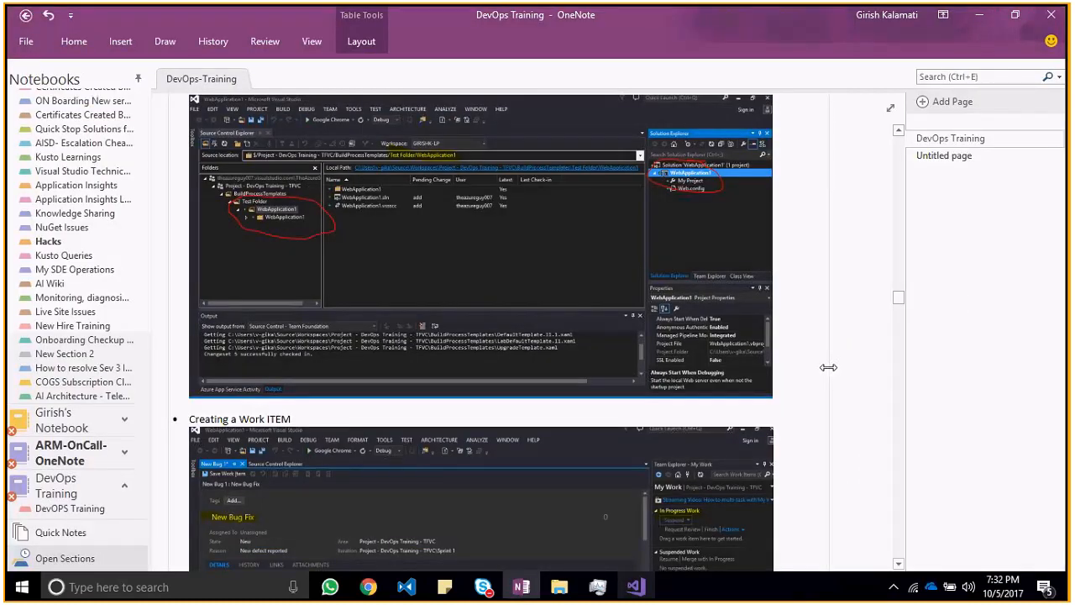
scroll(854, 381, down, 5)
scroll(854, 382, down, 1)
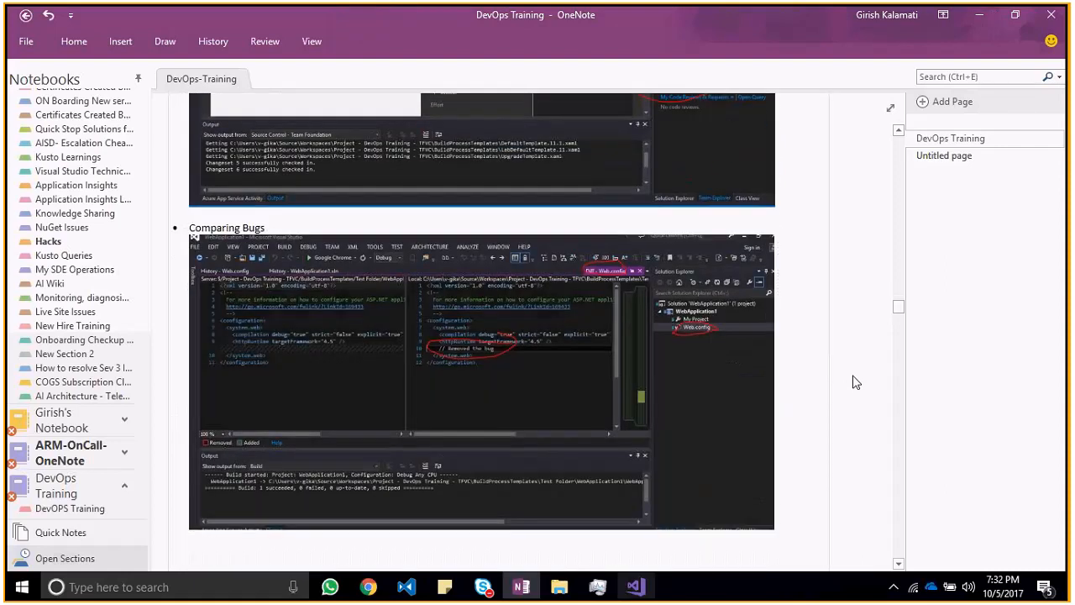
scroll(913, 309, up, 5)
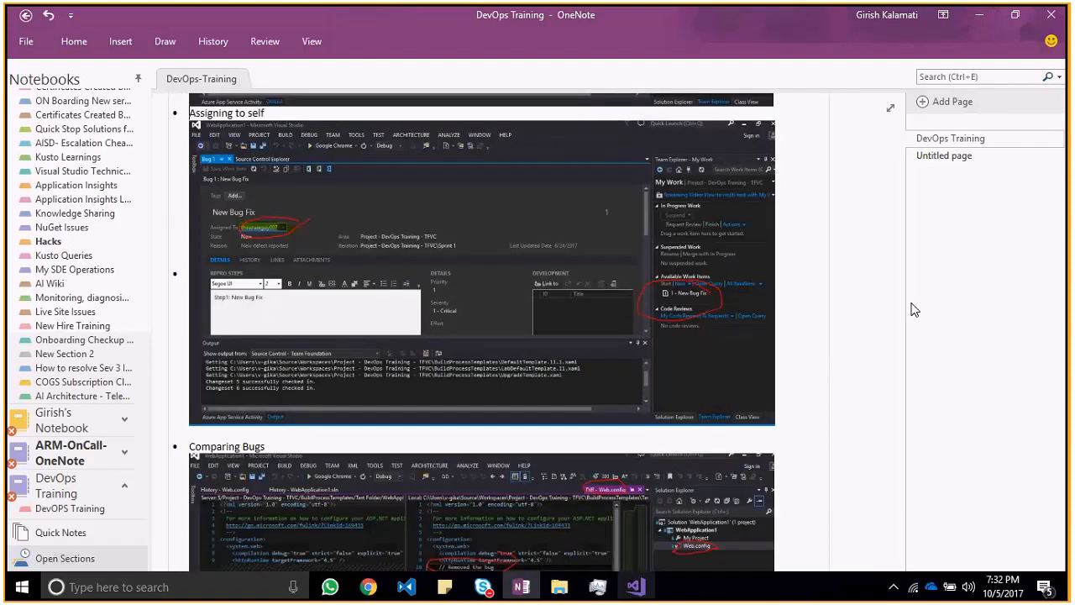
scroll(901, 309, up, 3)
scroll(899, 309, up, 9)
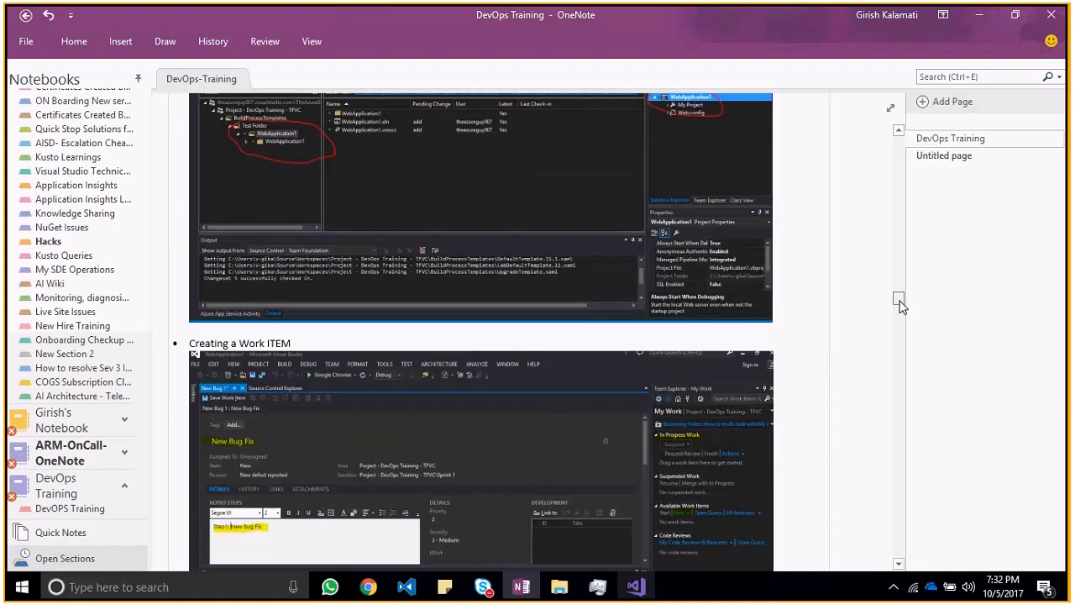
scroll(901, 306, up, 2)
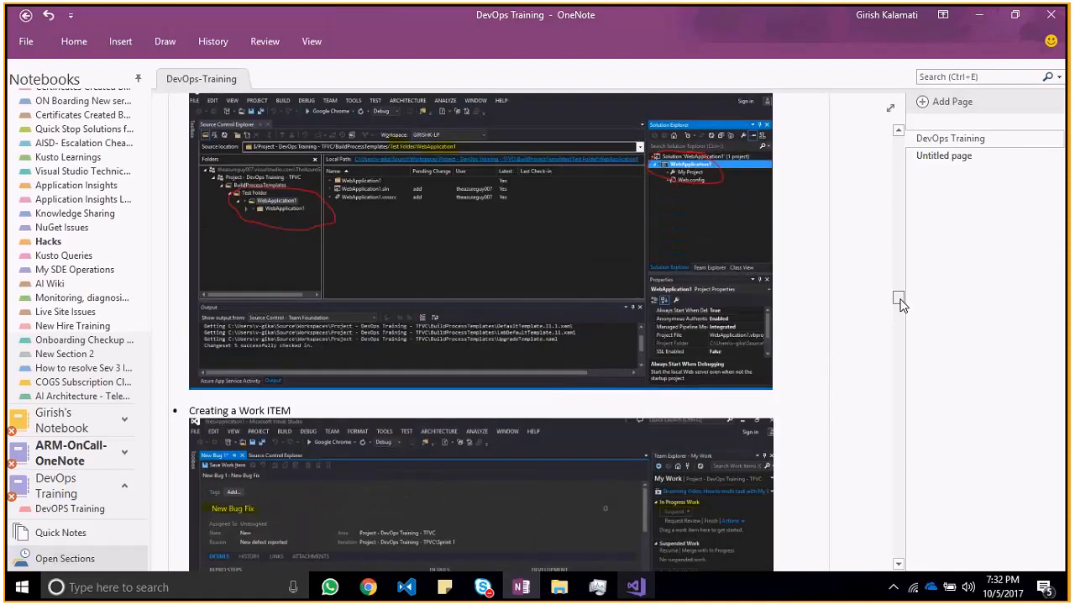
scroll(900, 307, down, 5)
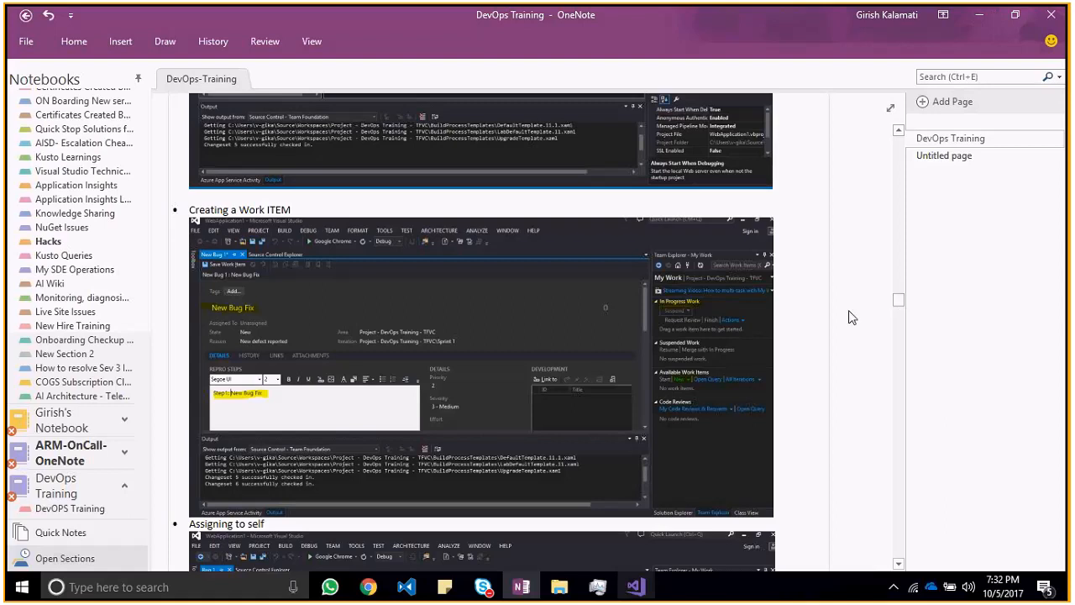
Step: Return to Visual Studio, expand the shared queries and inspect a blank new work item query before closing it
key(alt+Tab)
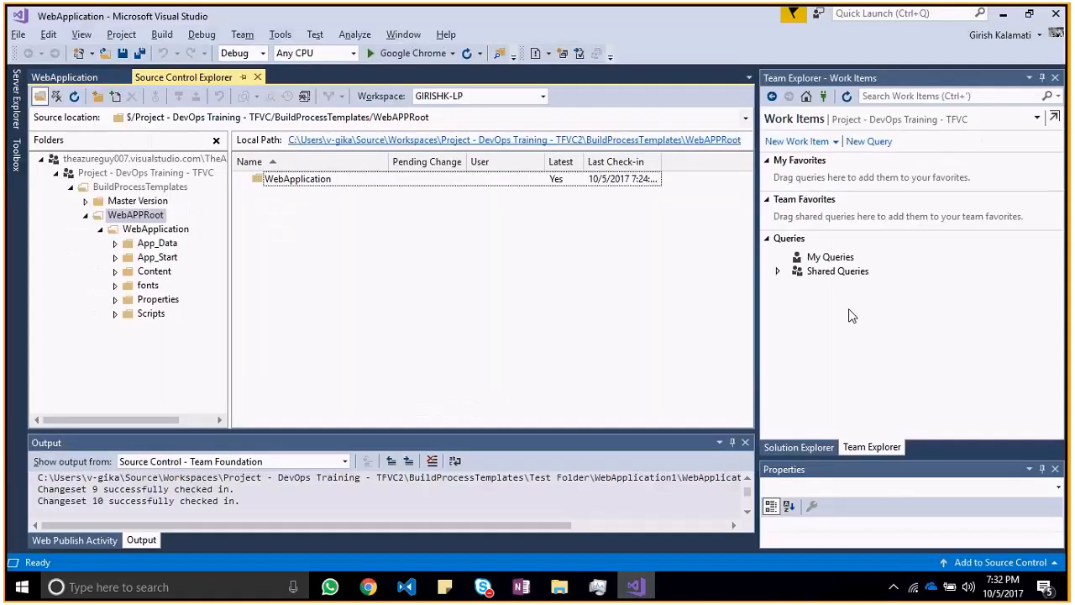
click(777, 271)
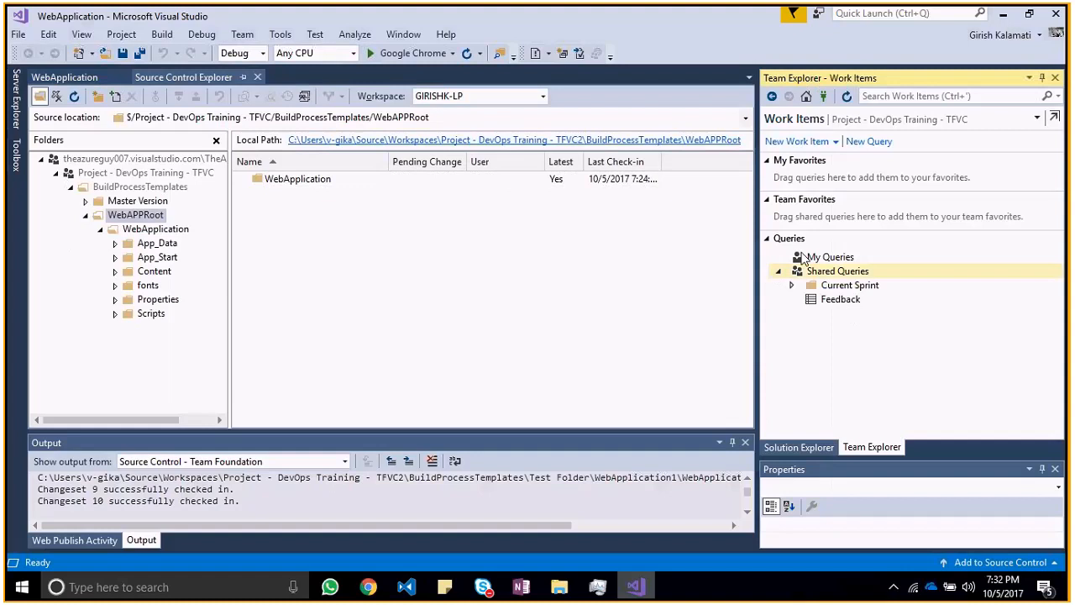
click(855, 141)
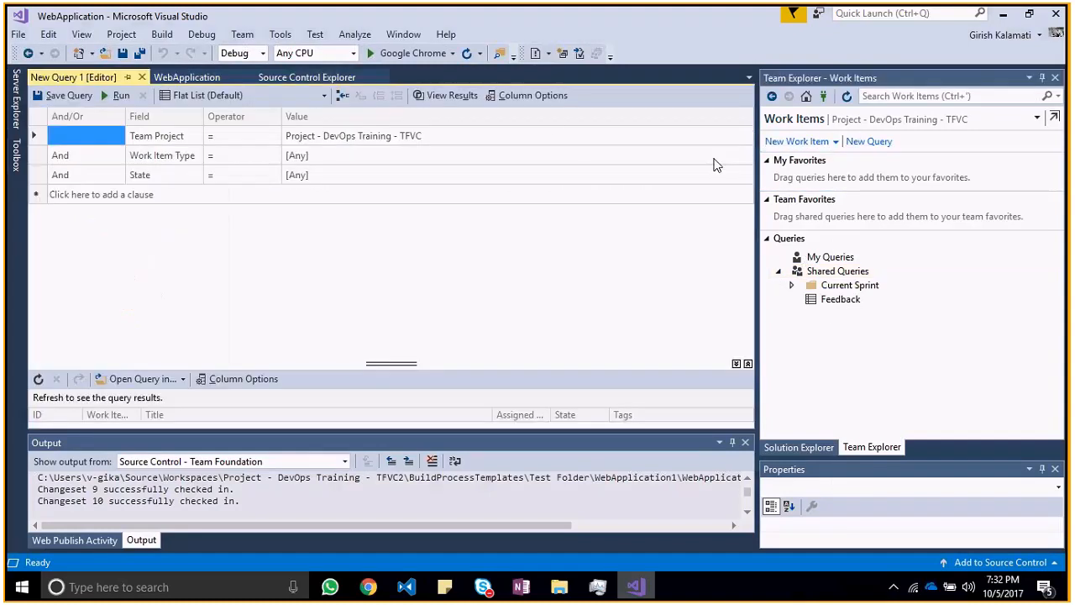
click(142, 77)
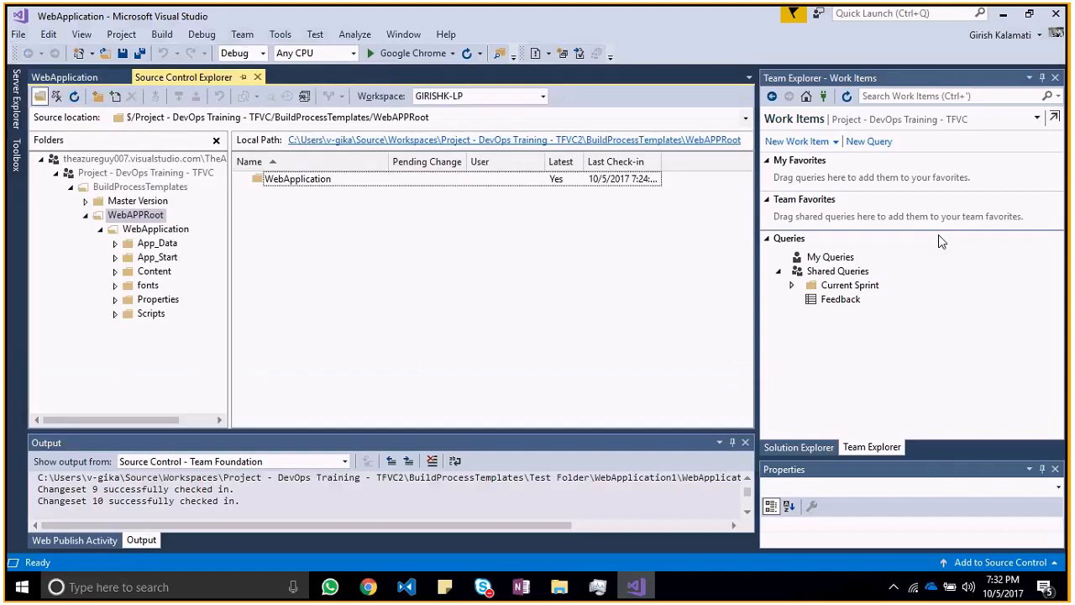
Step: Review the new work item types and the WebApplication solution's commands, and return to the OneNote section on creating a work item
click(836, 142)
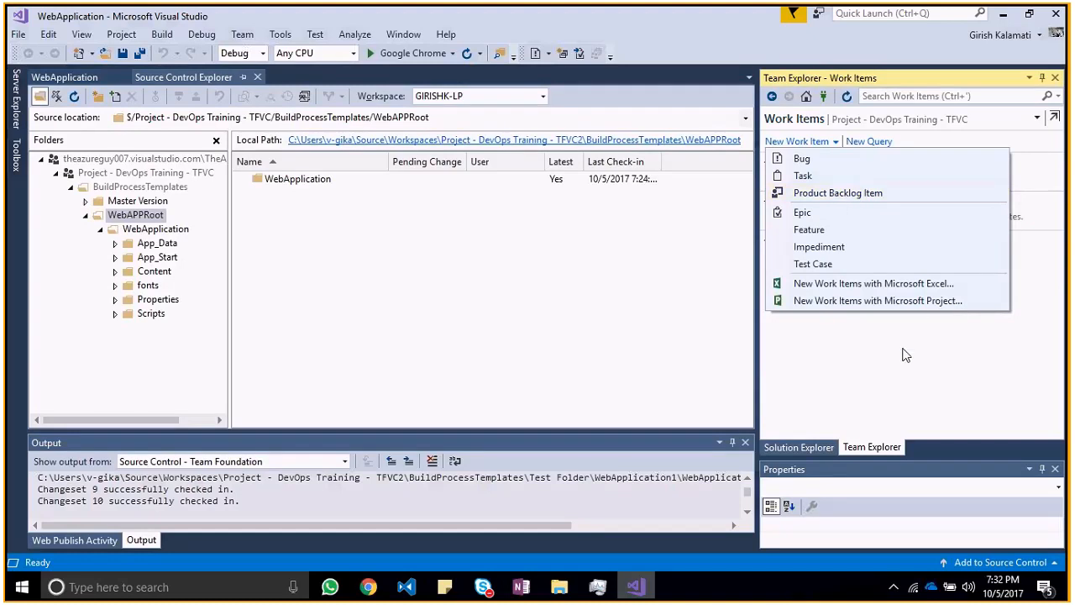
click(848, 342)
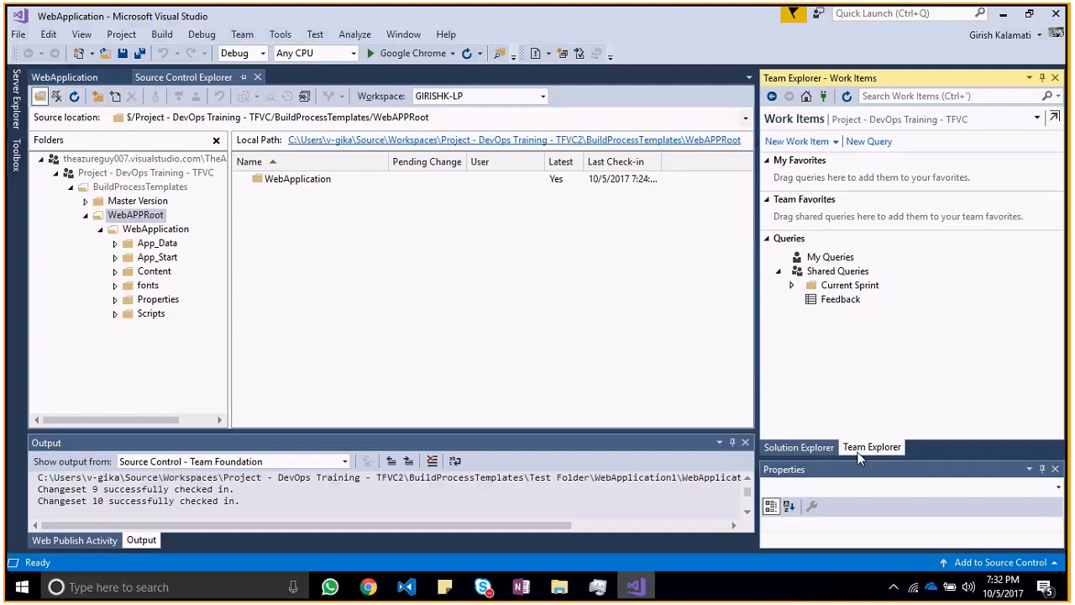
click(799, 447)
right_click(842, 137)
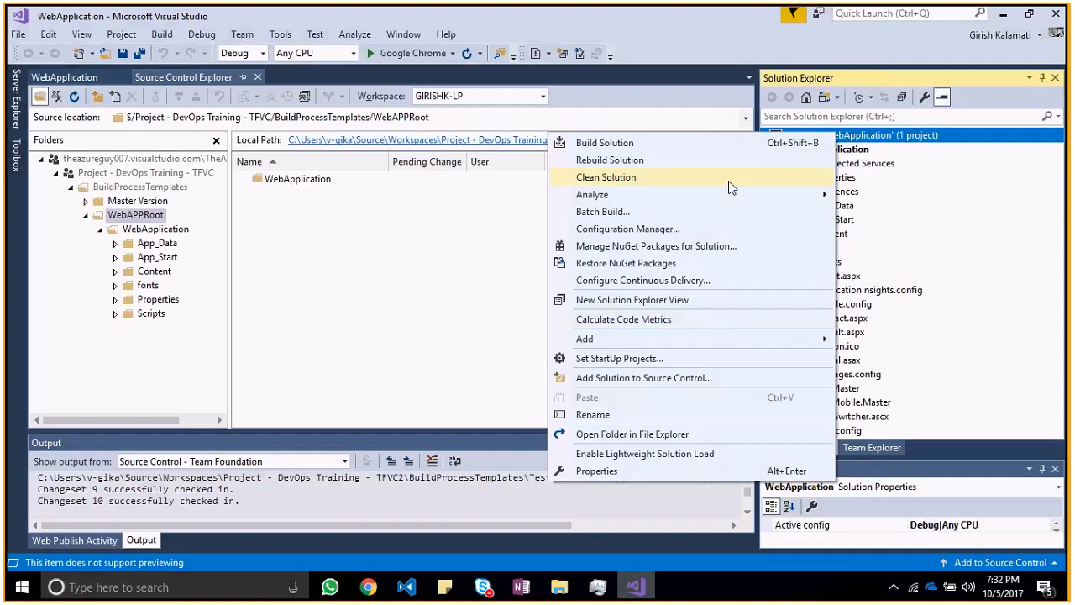
click(446, 370)
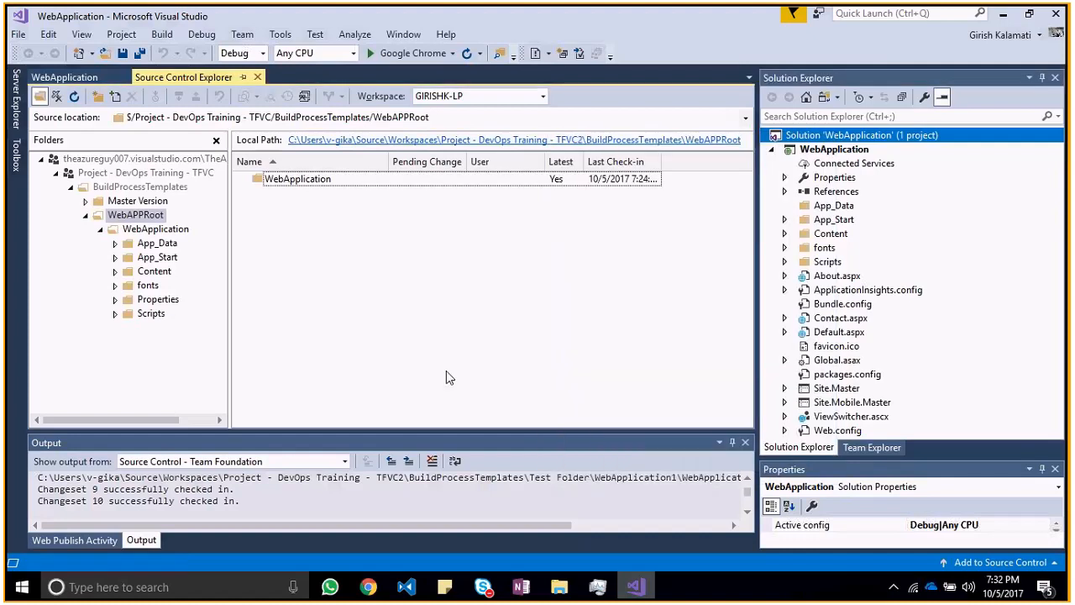
key(alt+Tab)
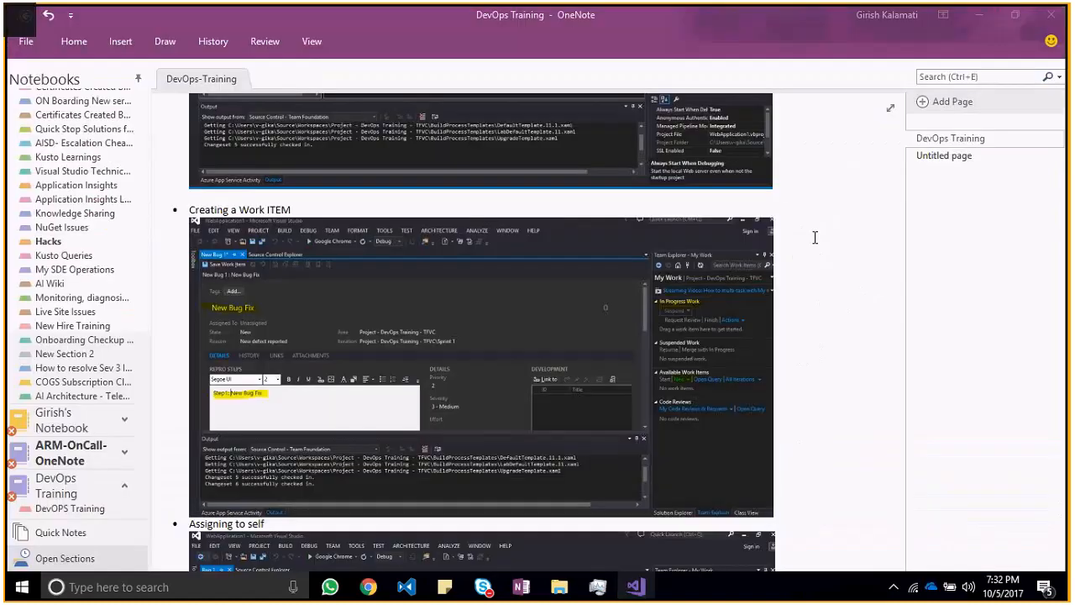
Step: Switch to Visual Studio, start a new Bug work item from Team Explorer, and title it "Bug 1 - GK" in the web form
key(alt+Tab)
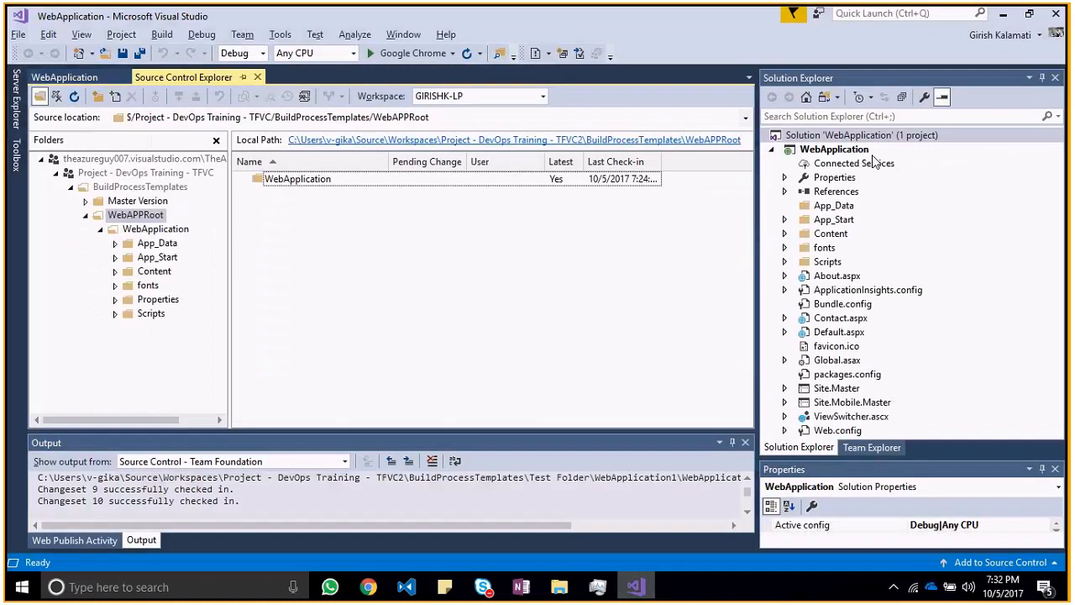
click(815, 142)
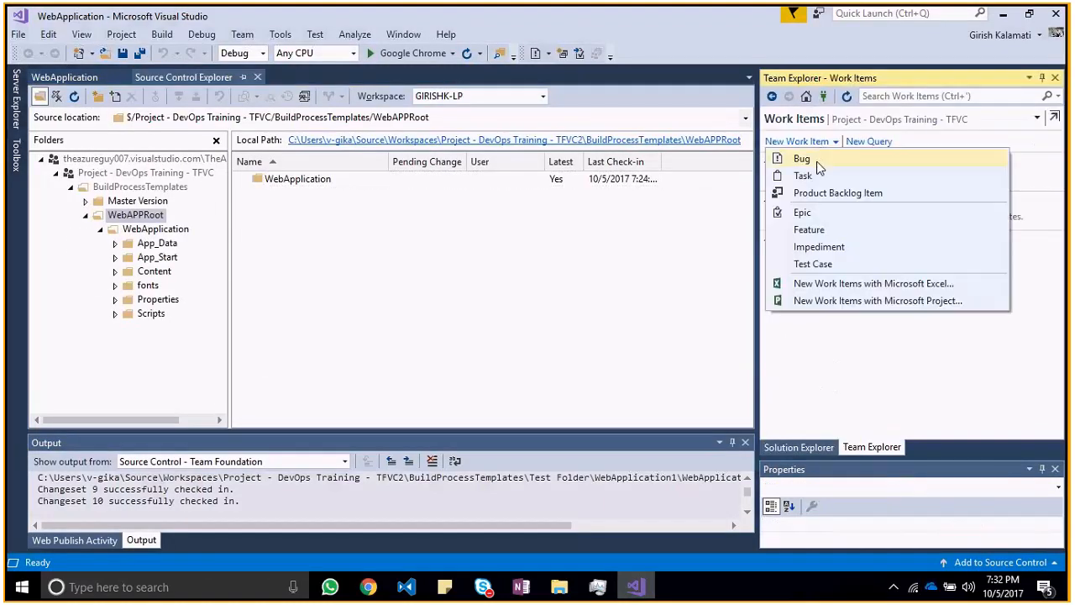
click(816, 164)
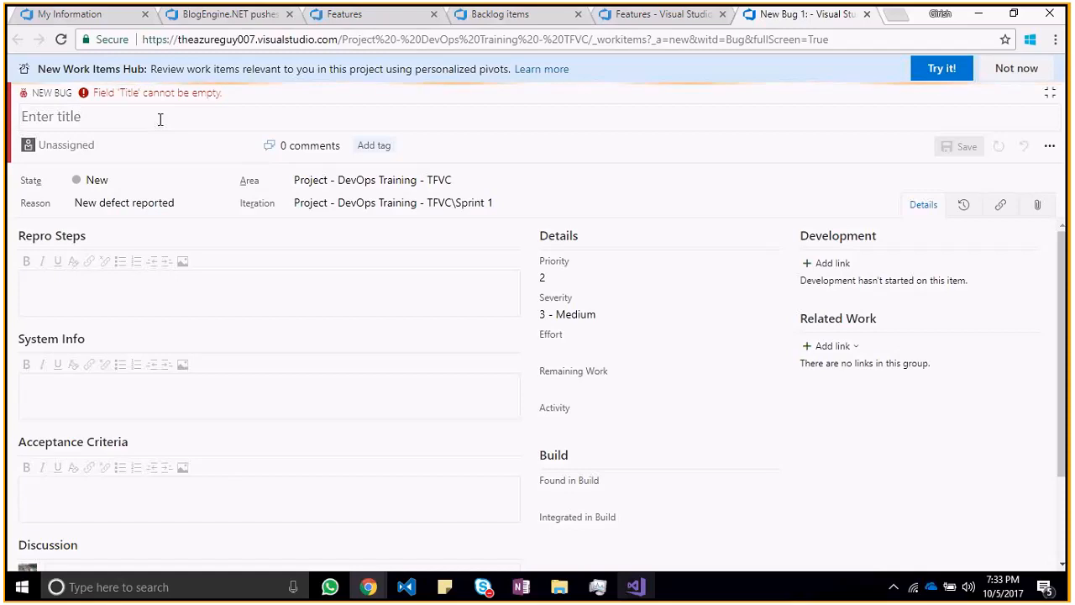
text(Bug 1)
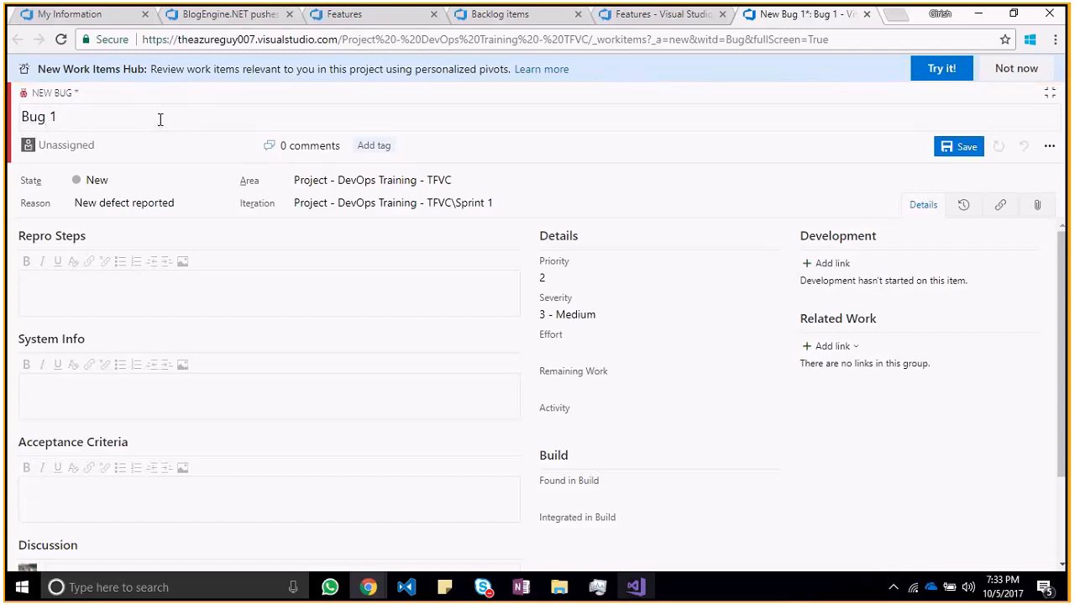
text( -)
text(GK)
Step: Assign the new bug to the signed-in account's own user and add the tag "Bugs"
click(216, 183)
click(99, 147)
click(247, 147)
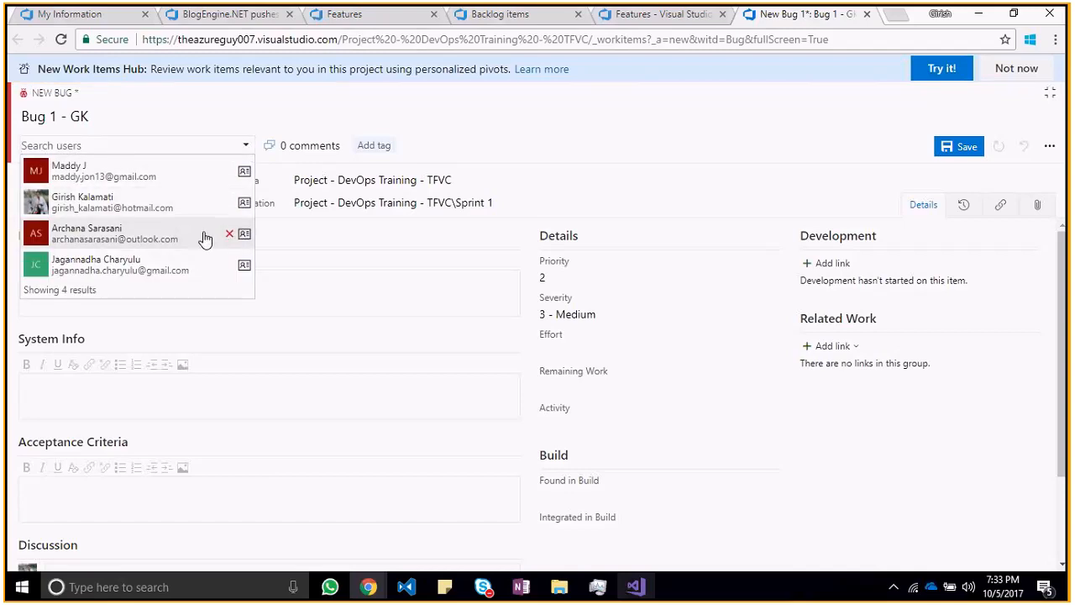
click(182, 209)
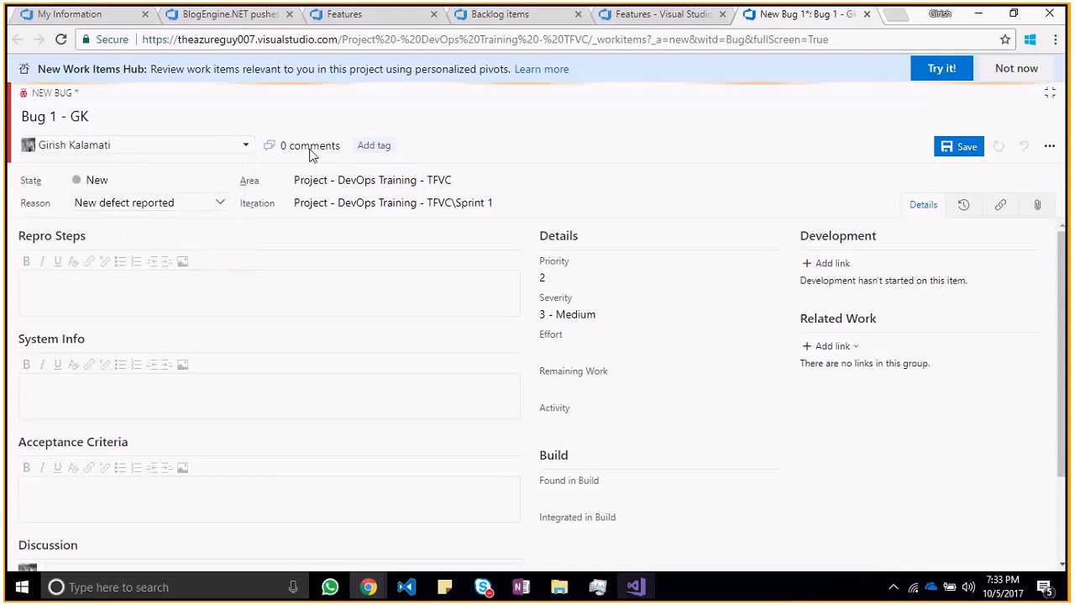
click(377, 147)
text(Bugs)
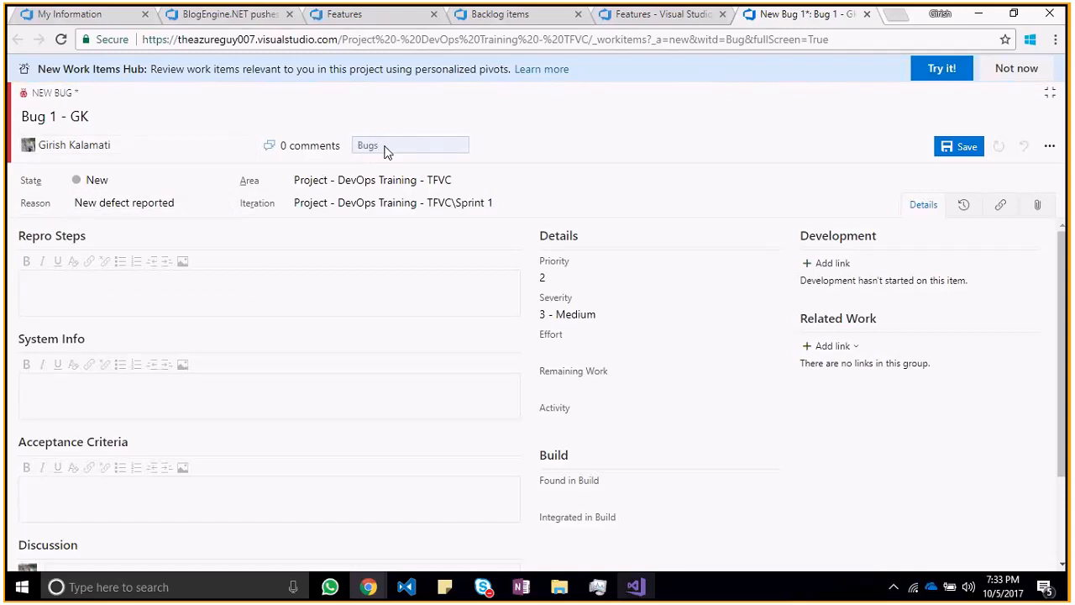
click(521, 144)
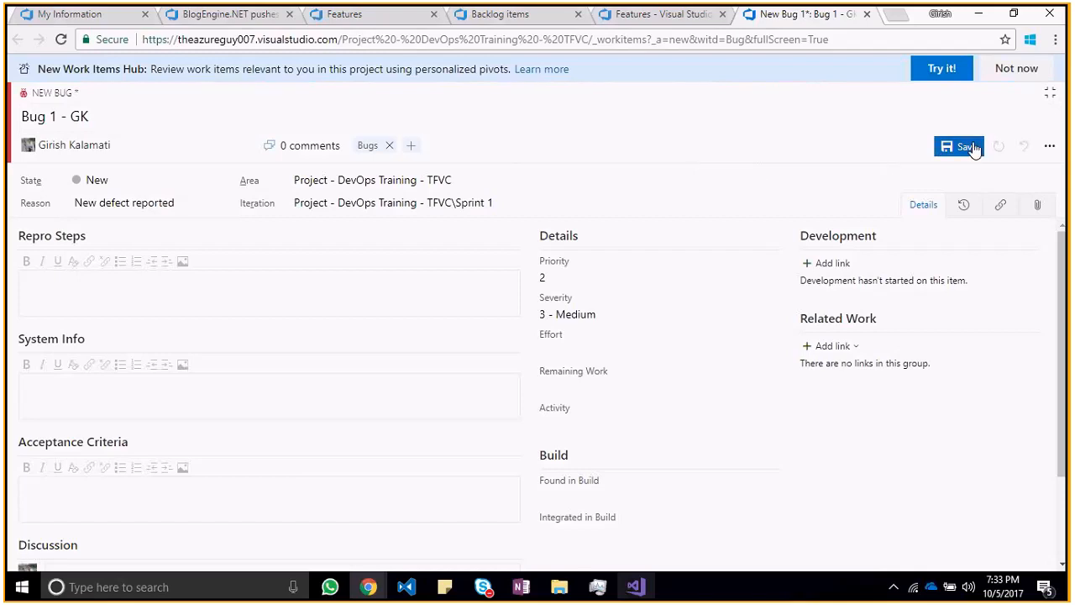
Step: Set the bug's priority to 1 and severity to 1 - Critical, and save the work item
click(770, 283)
click(711, 295)
click(761, 314)
click(672, 332)
click(942, 152)
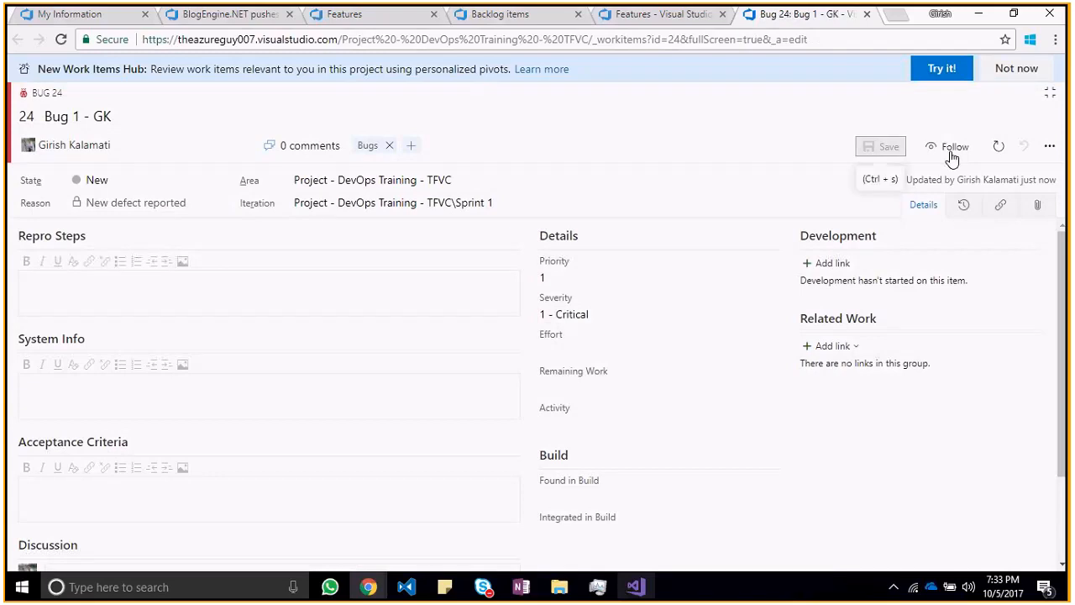
Step: Return to Visual Studio, refresh the work items, and expand the Current Sprint folder of the shared queries
key(alt+Tab)
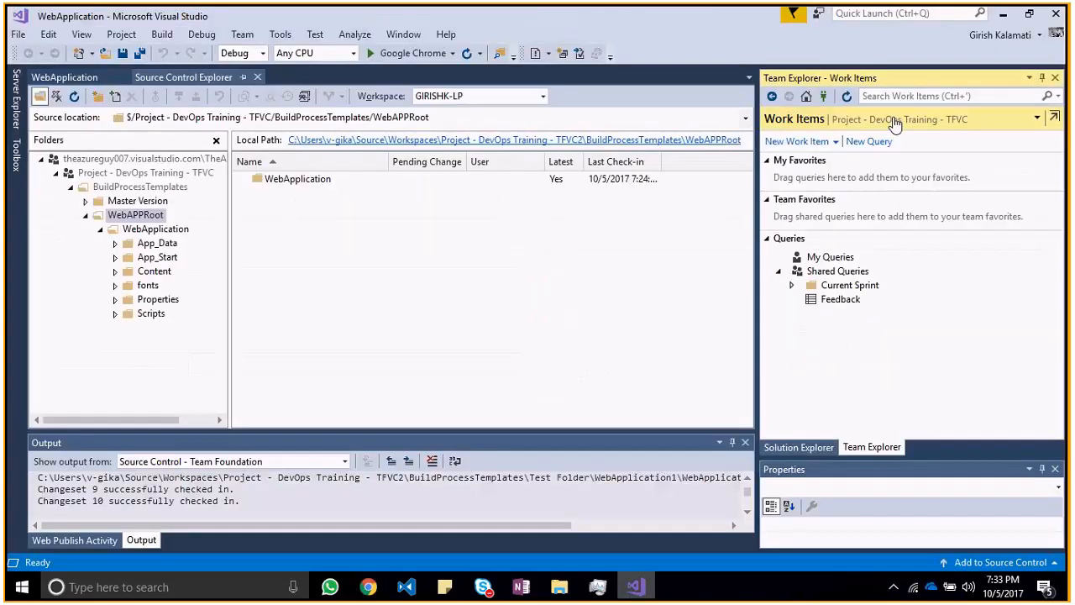
click(847, 97)
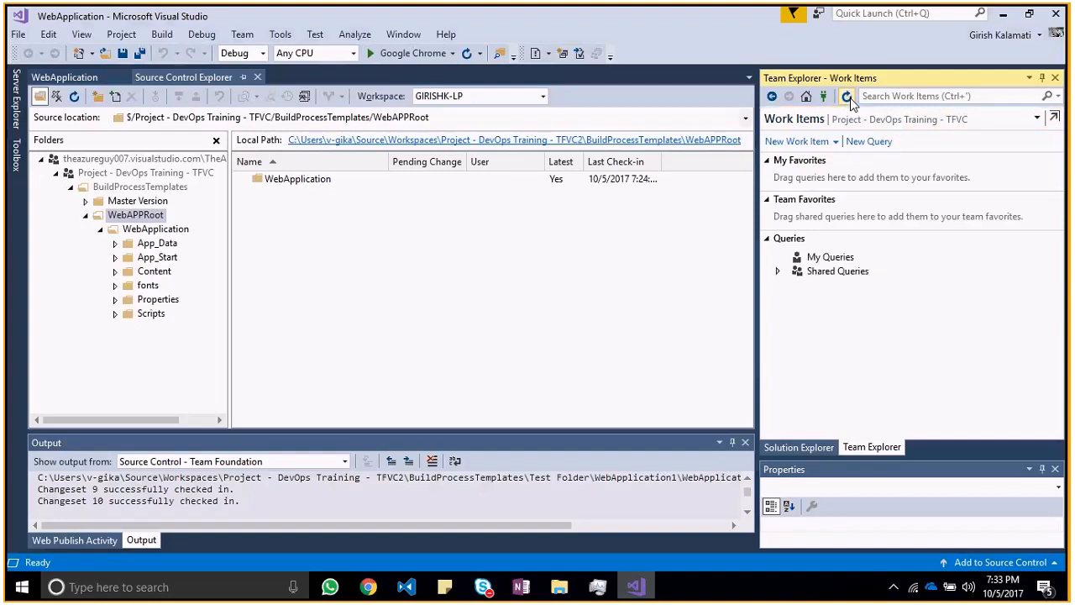
click(779, 273)
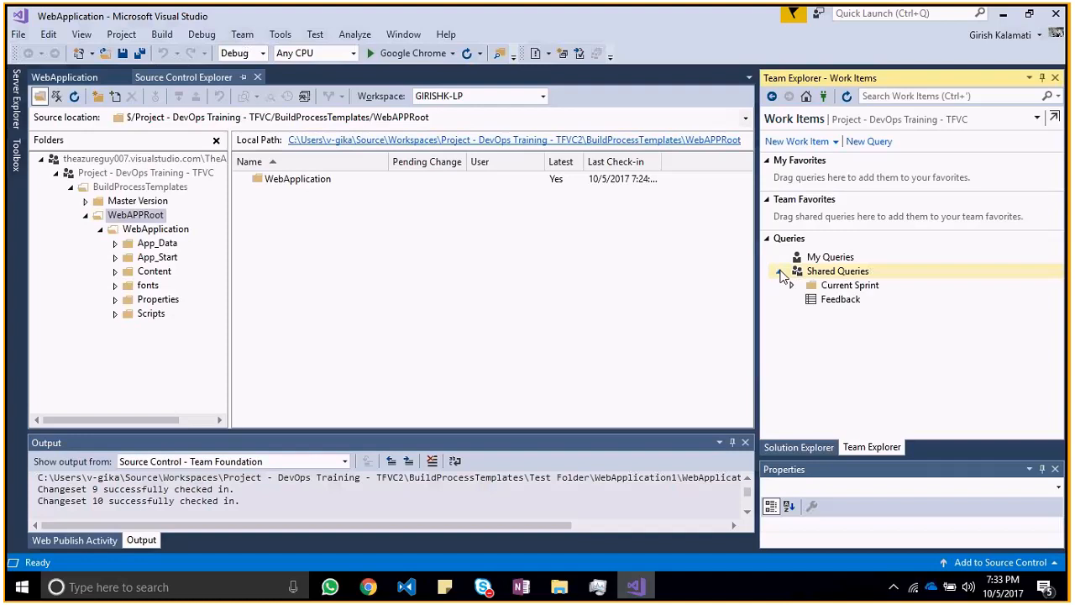
click(794, 286)
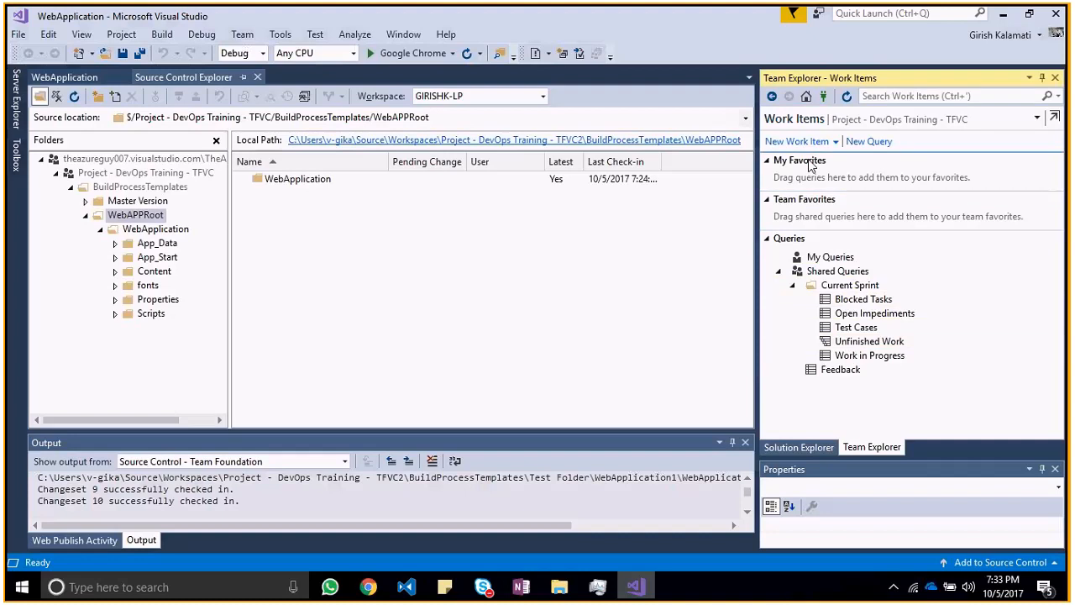
Step: Review the Changeset 10 details and the solution's source control commands, and return to the Work Items page in Team Explorer
click(771, 96)
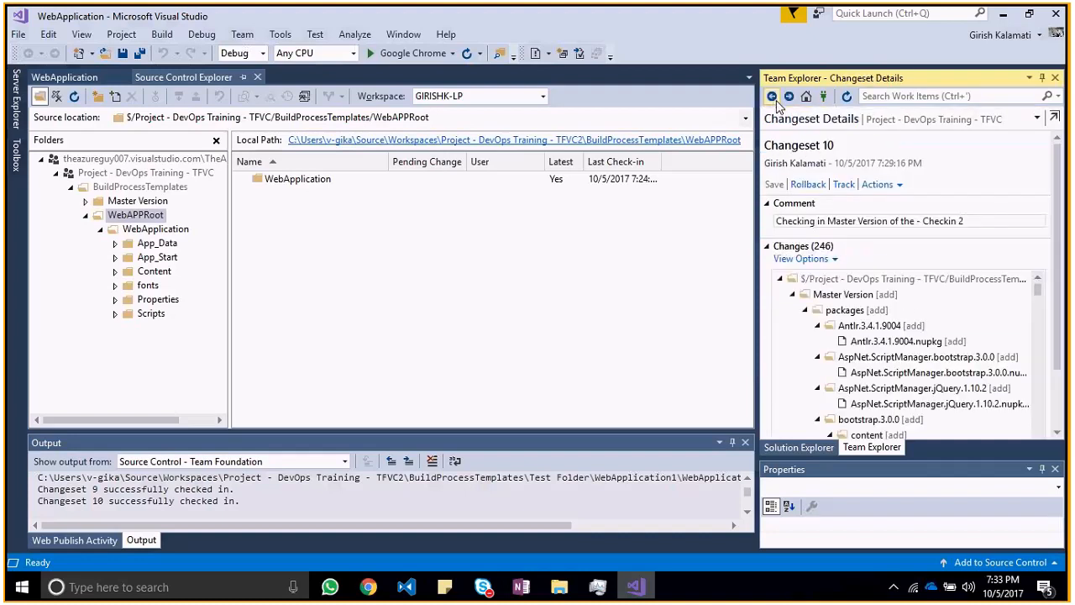
click(19, 34)
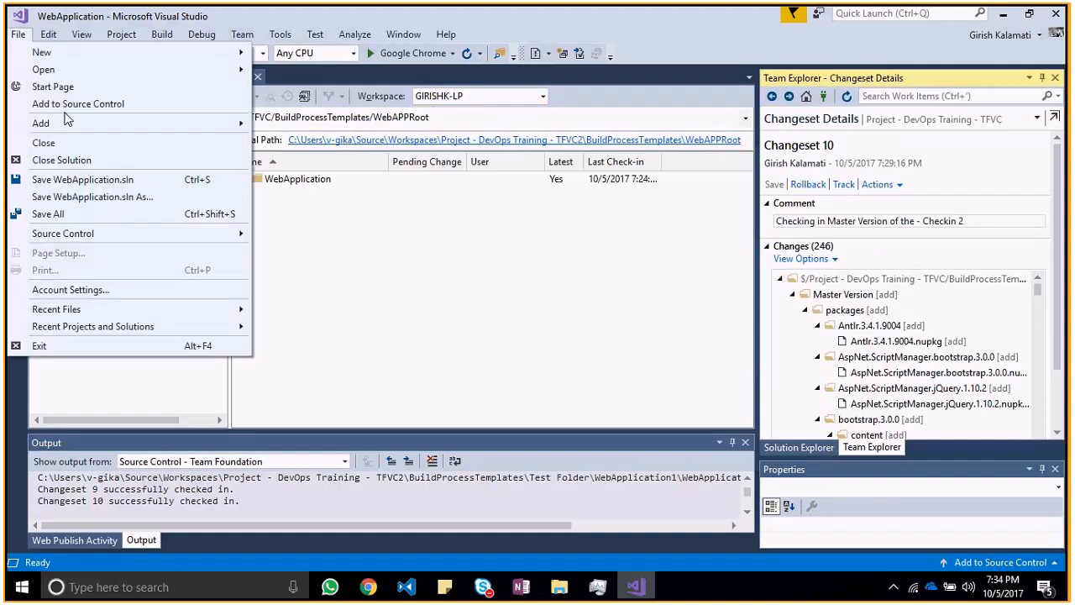
click(63, 234)
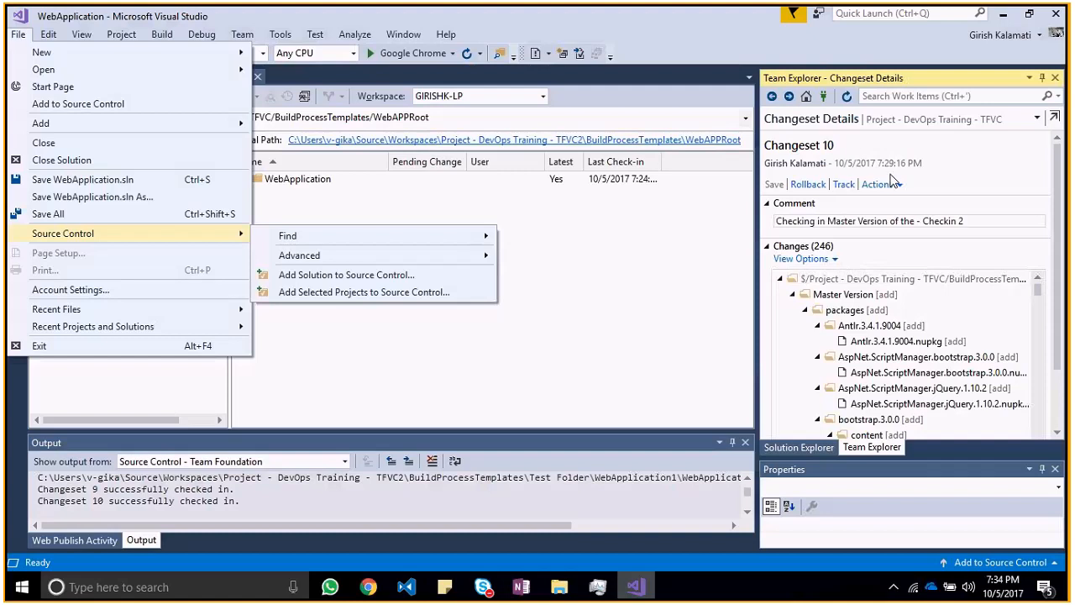
click(805, 97)
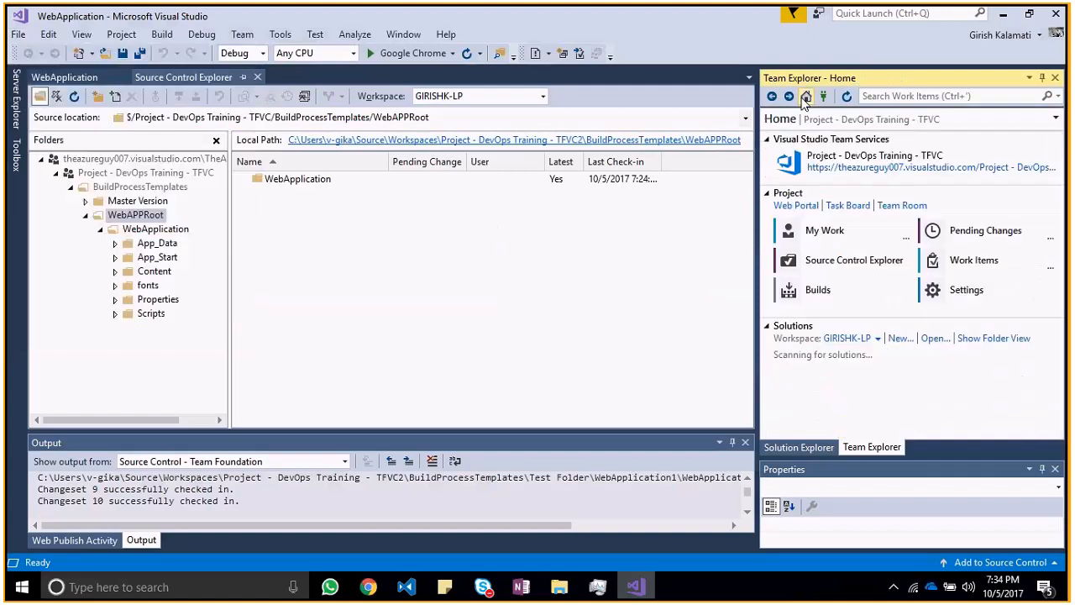
click(1003, 266)
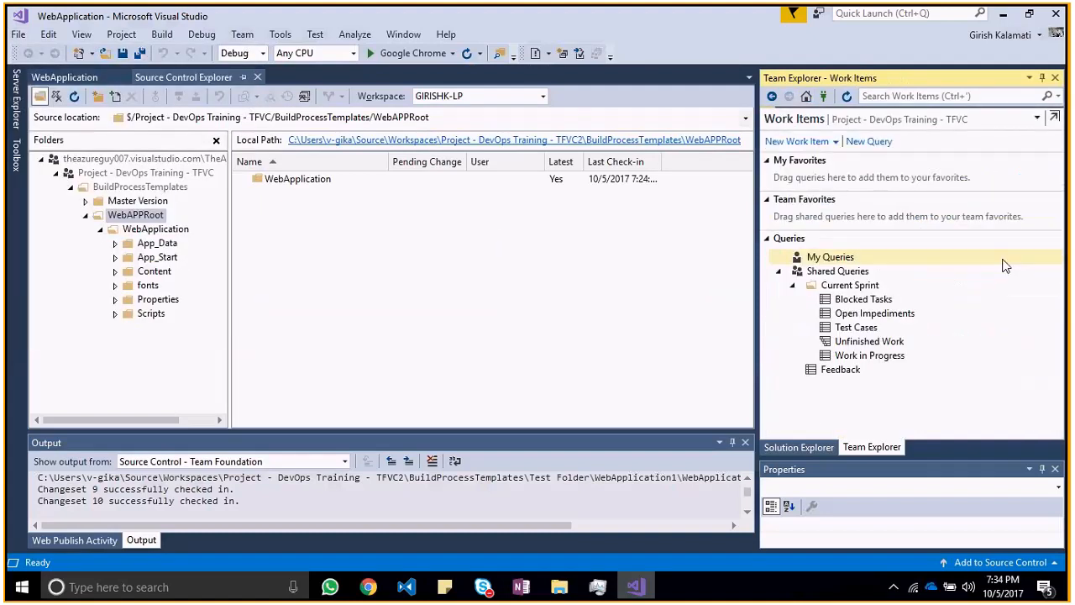
Step: Open the project's Task Board in the browser from Team Explorer, close that page, and return to Visual Studio
click(805, 97)
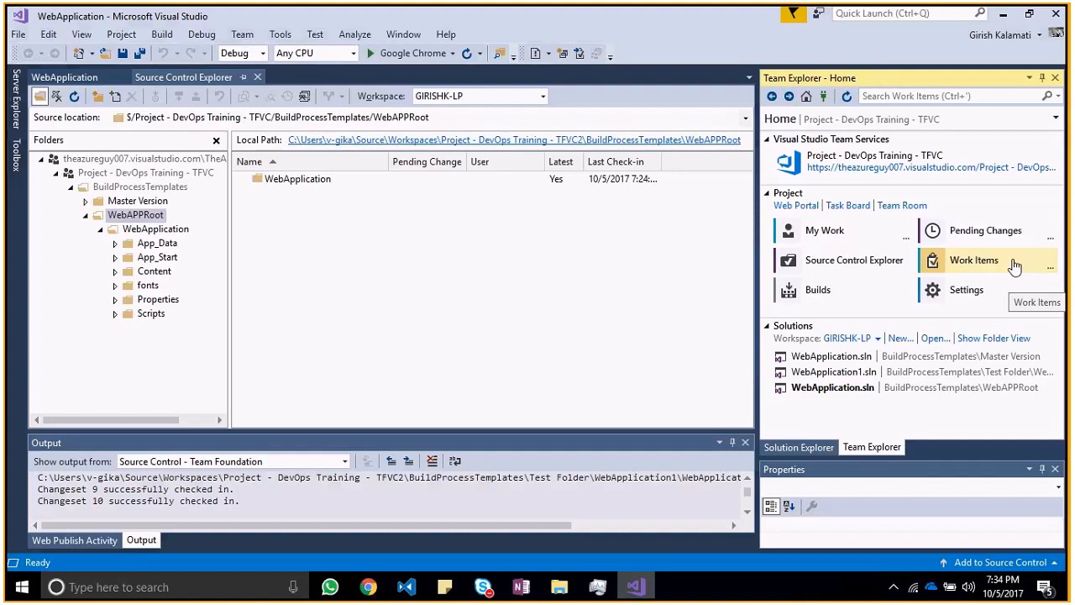
click(850, 205)
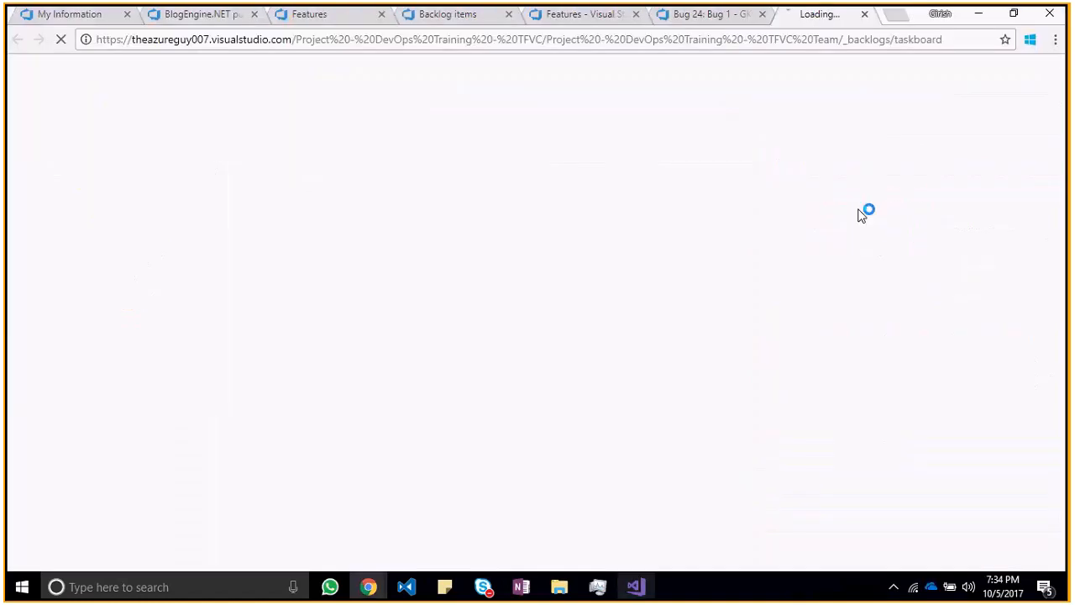
click(864, 14)
key(alt+Tab)
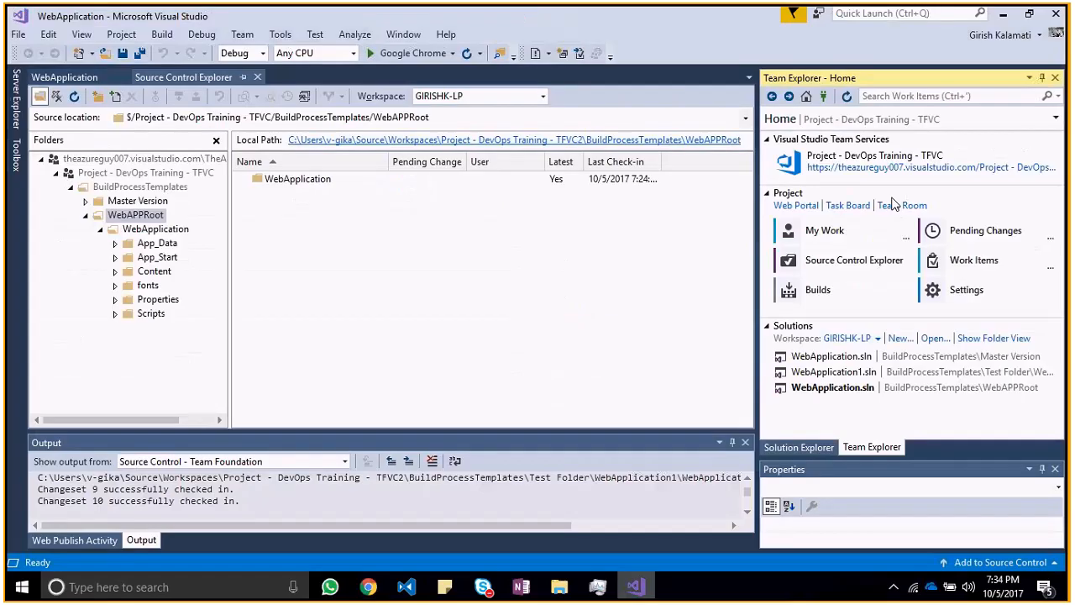
Step: Open a blank new work item query, inspect the fields and operators of its clauses, and close it without saving
click(958, 260)
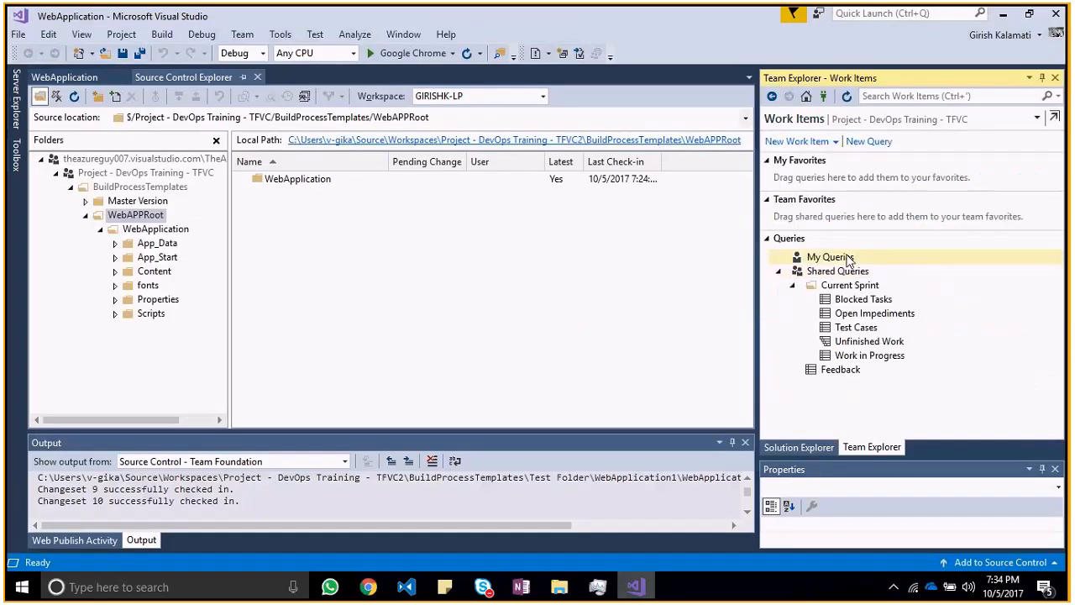
click(895, 143)
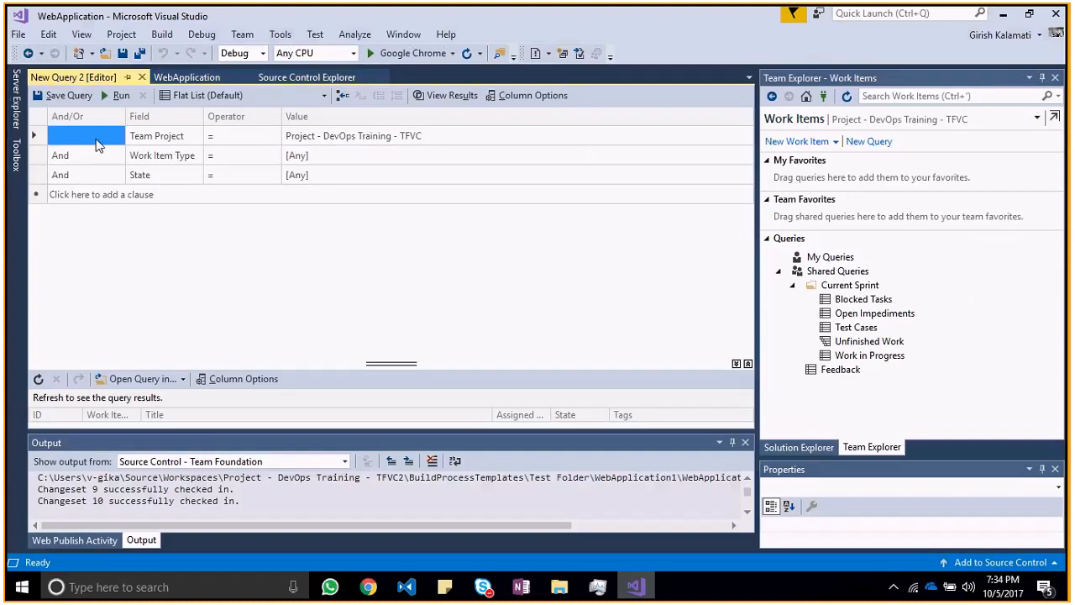
click(185, 145)
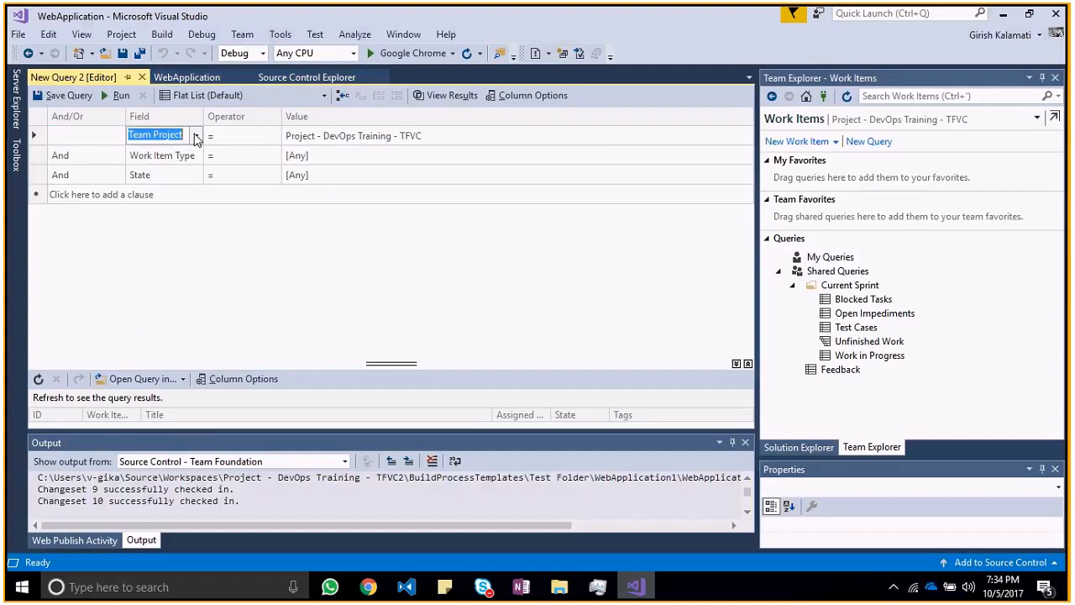
click(195, 140)
click(240, 137)
click(239, 137)
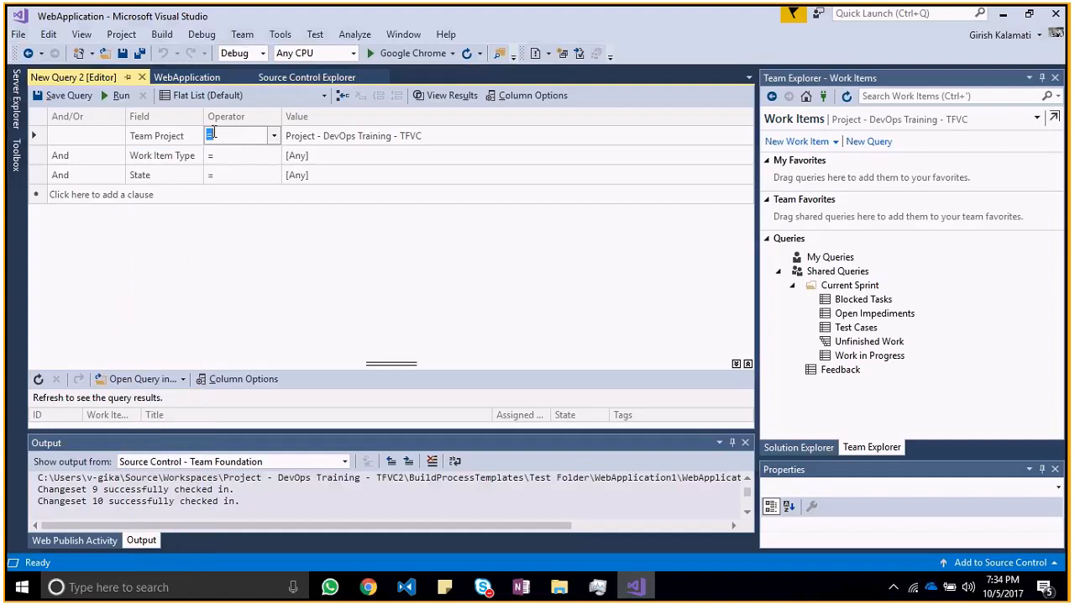
click(88, 137)
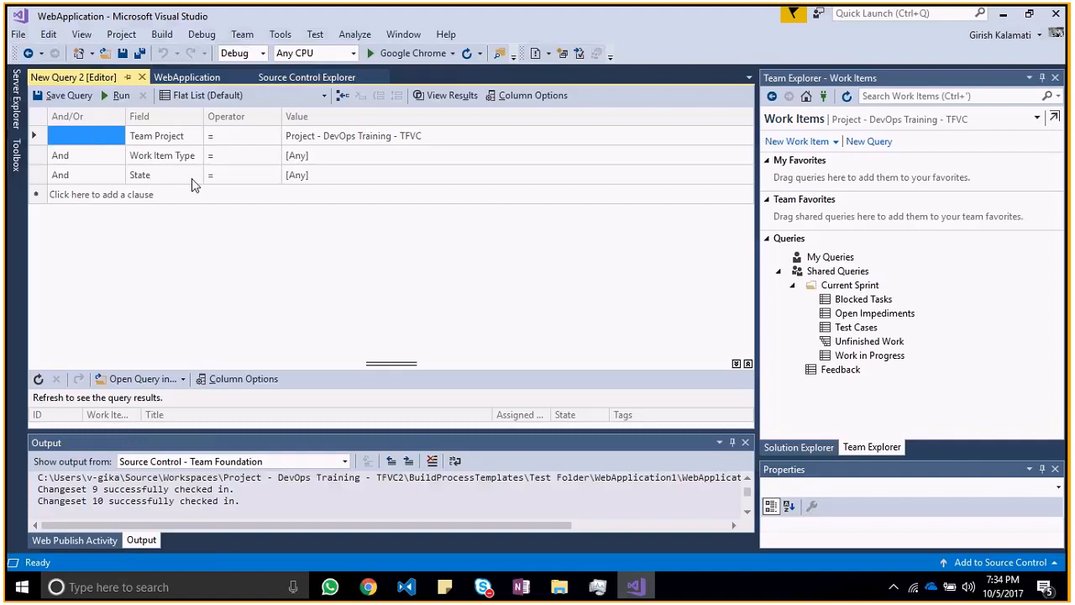
click(230, 157)
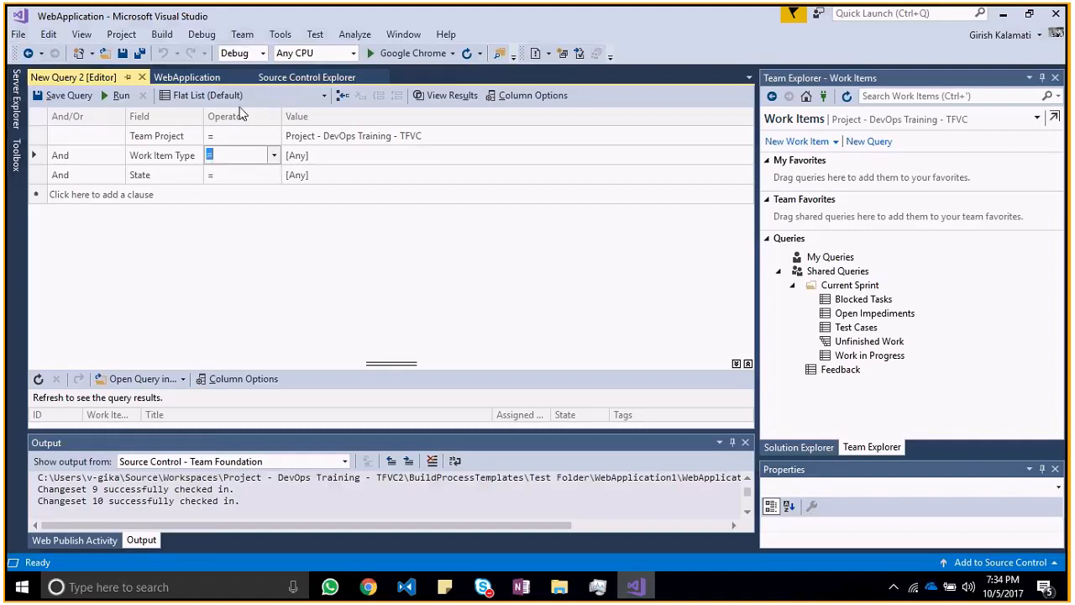
click(143, 77)
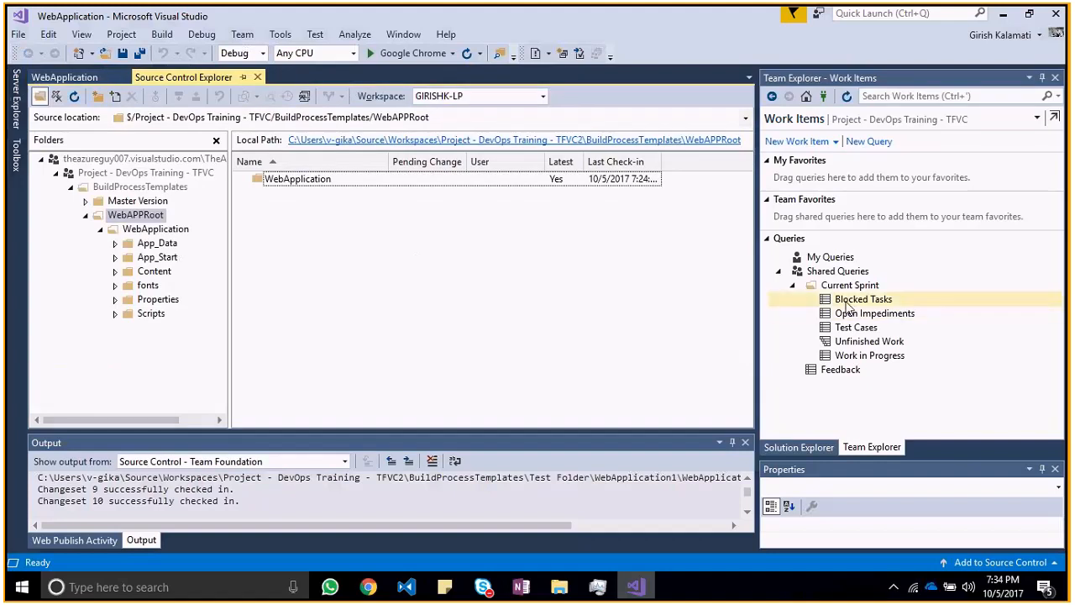
Step: Run the Unfinished Work, Work in Progress and Blocked Tasks queries of the Current Sprint to look for the new bug
click(823, 259)
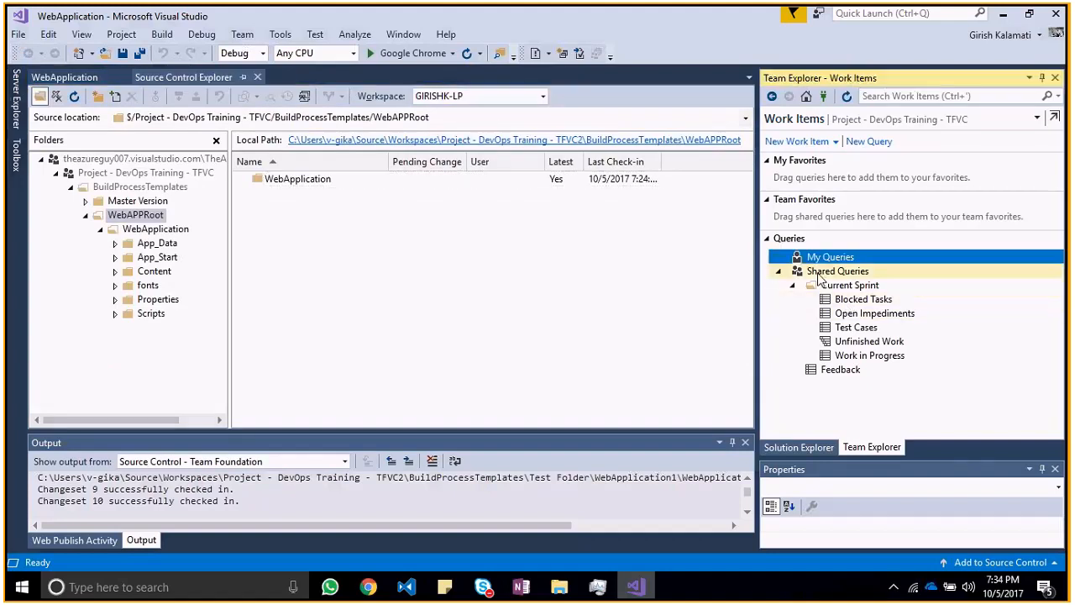
click(818, 273)
double_click(848, 286)
double_click(848, 287)
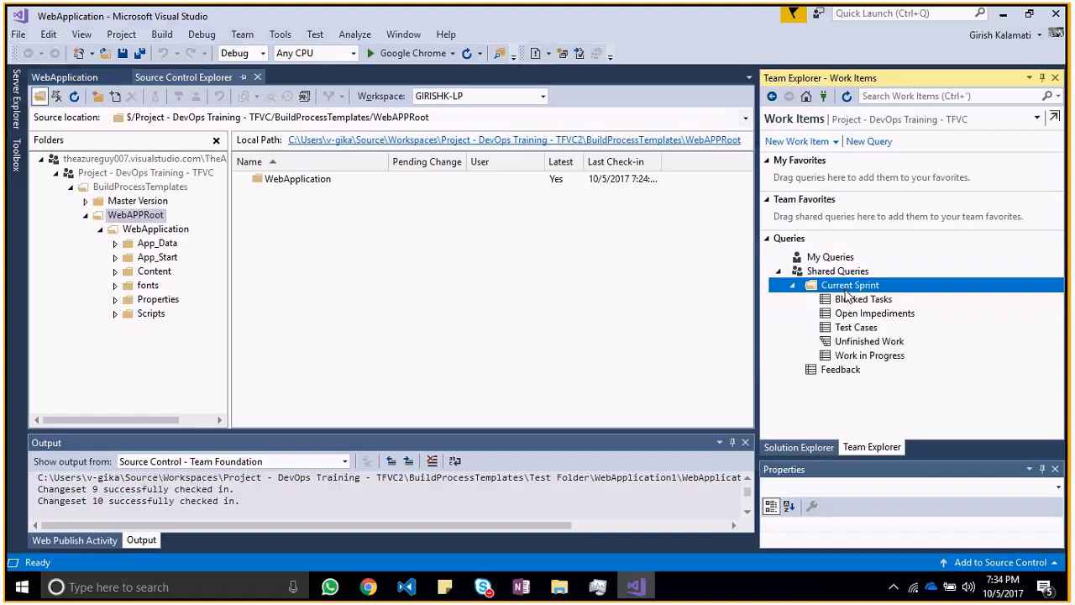
double_click(860, 342)
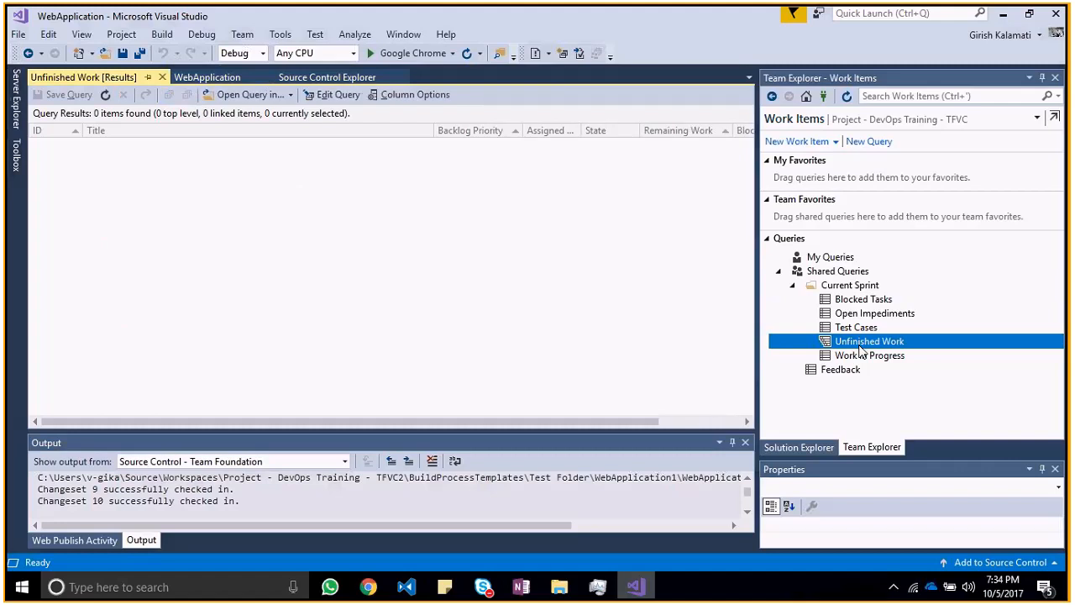
click(867, 360)
double_click(866, 359)
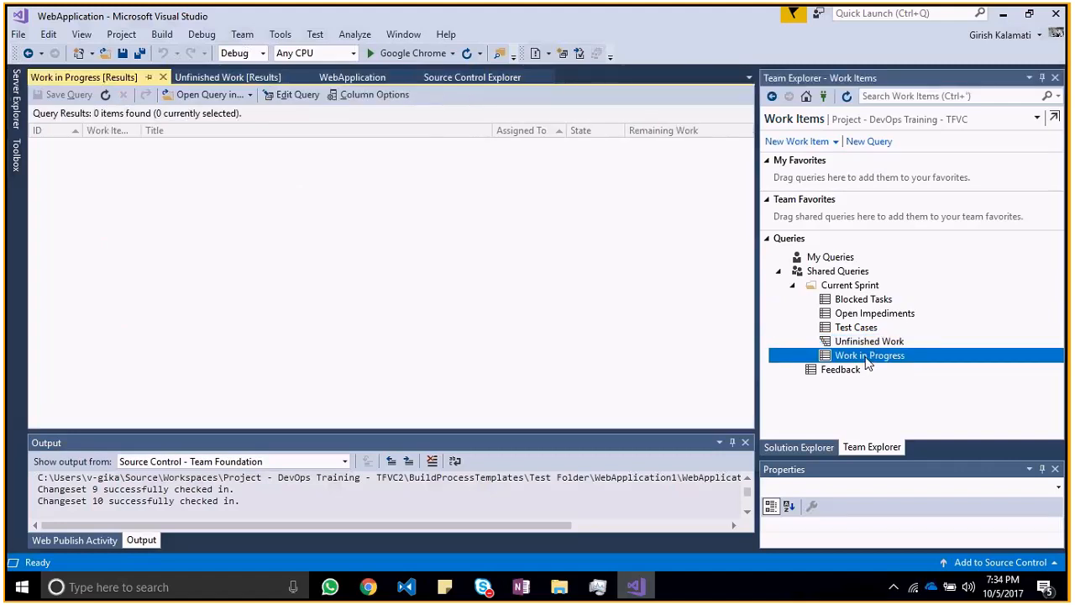
double_click(871, 301)
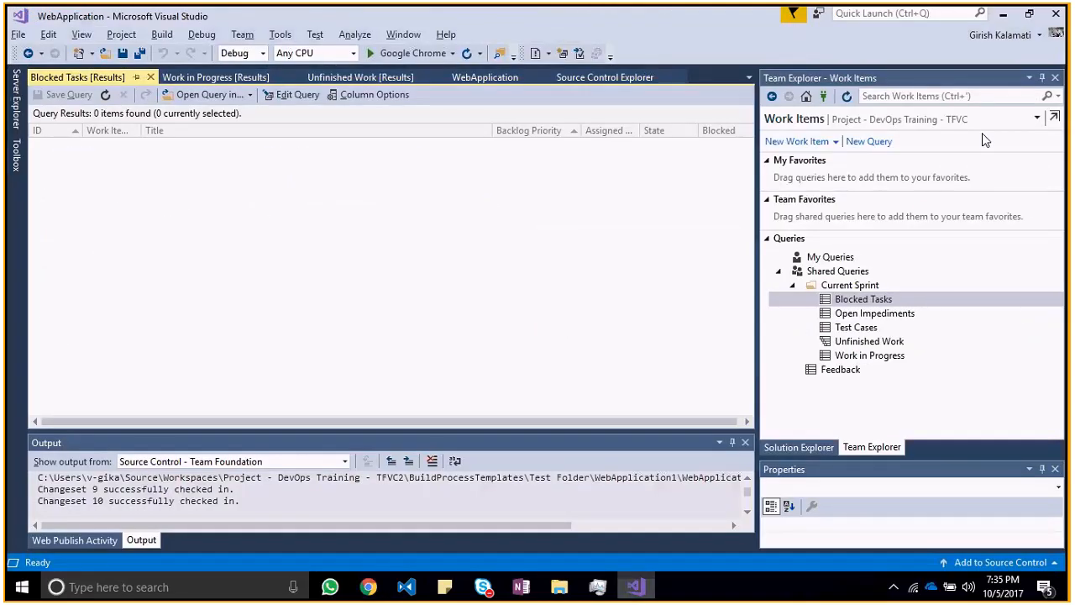
Step: Create a new Task work item from Team Explorer's Work Items page and title it "Task 1 - GK"
click(836, 143)
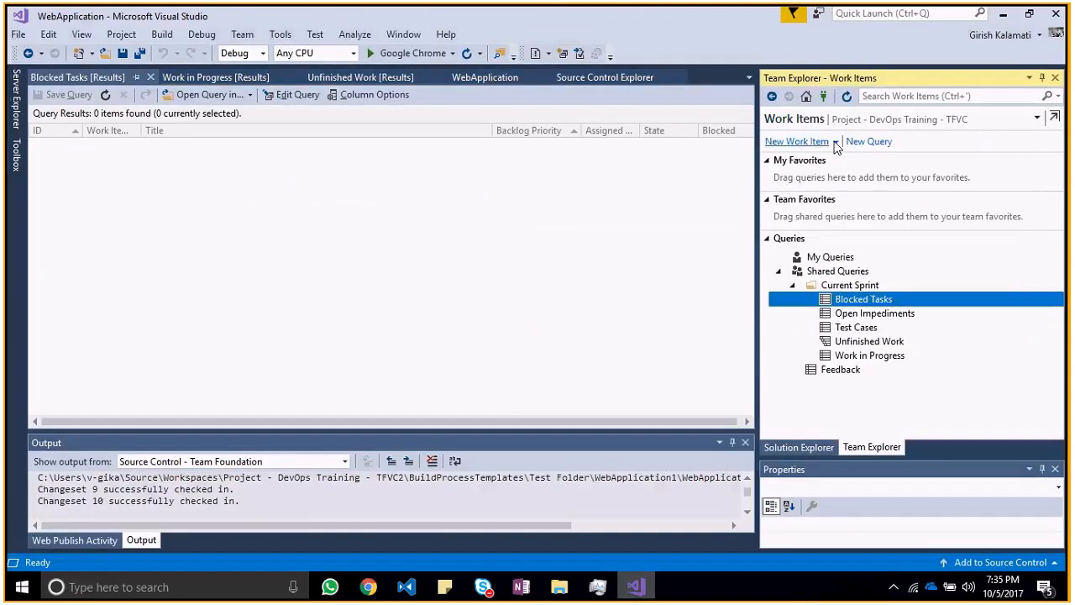
click(836, 142)
click(816, 178)
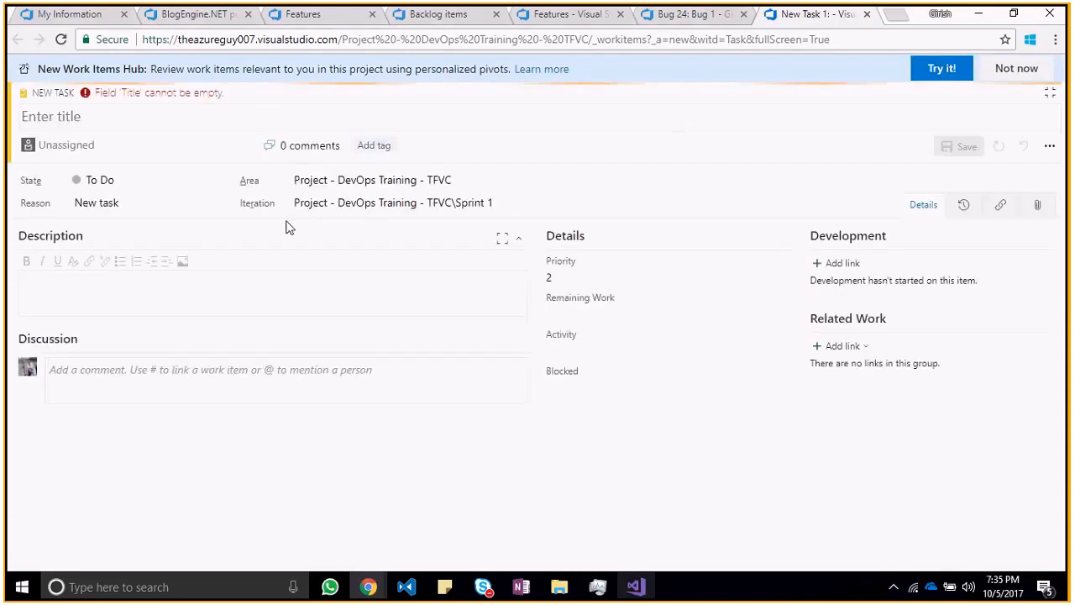
click(155, 128)
text(Tas)
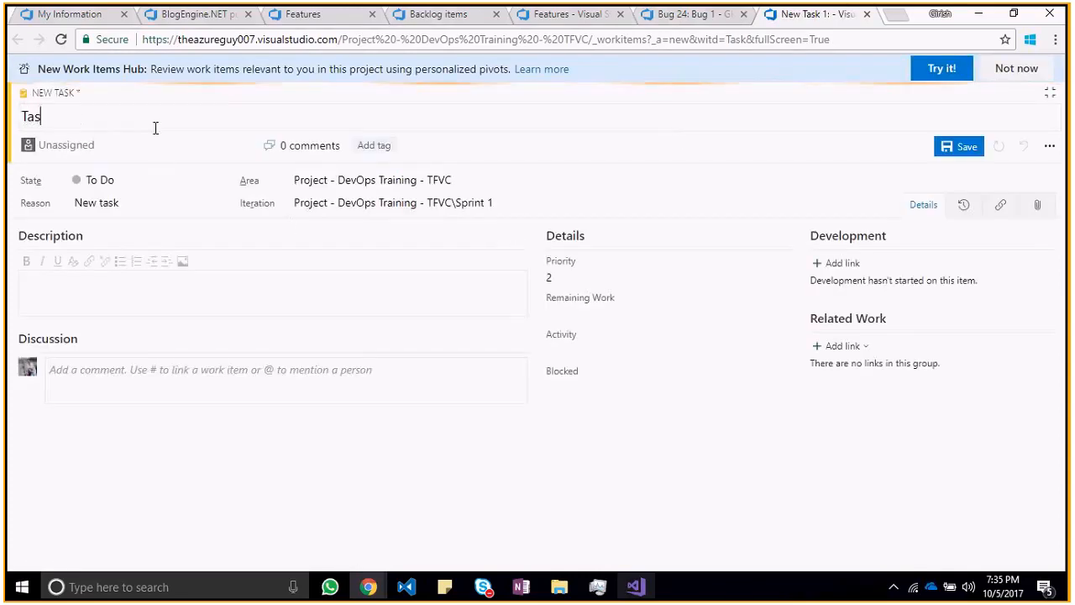
text(k 1 - GK)
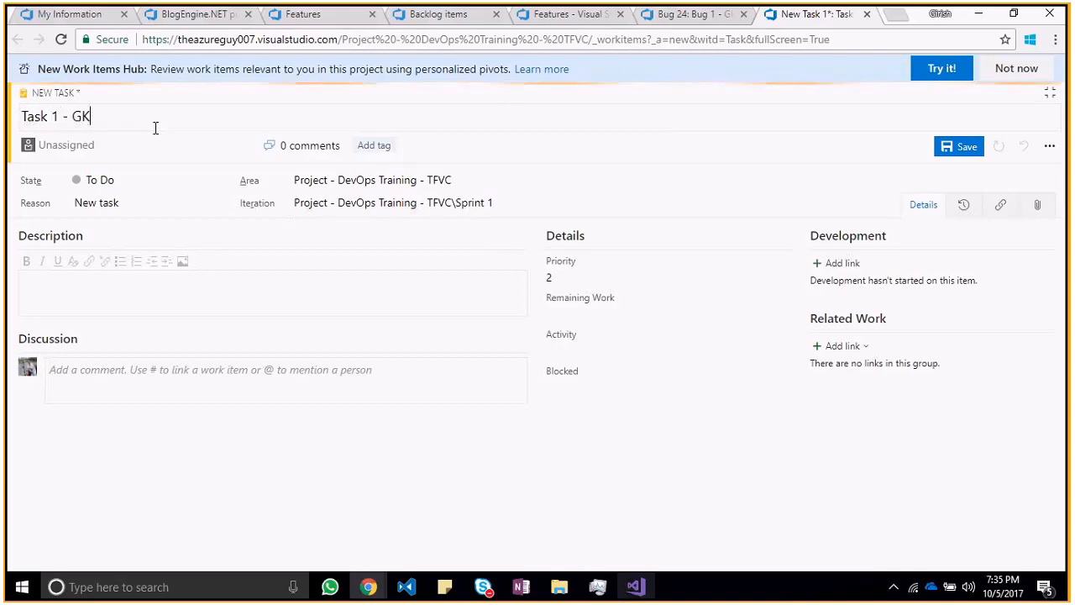
Step: Add the tag TASKS to the new task, assign it to the presenter's own account, and save it
click(370, 144)
text(TASKS)
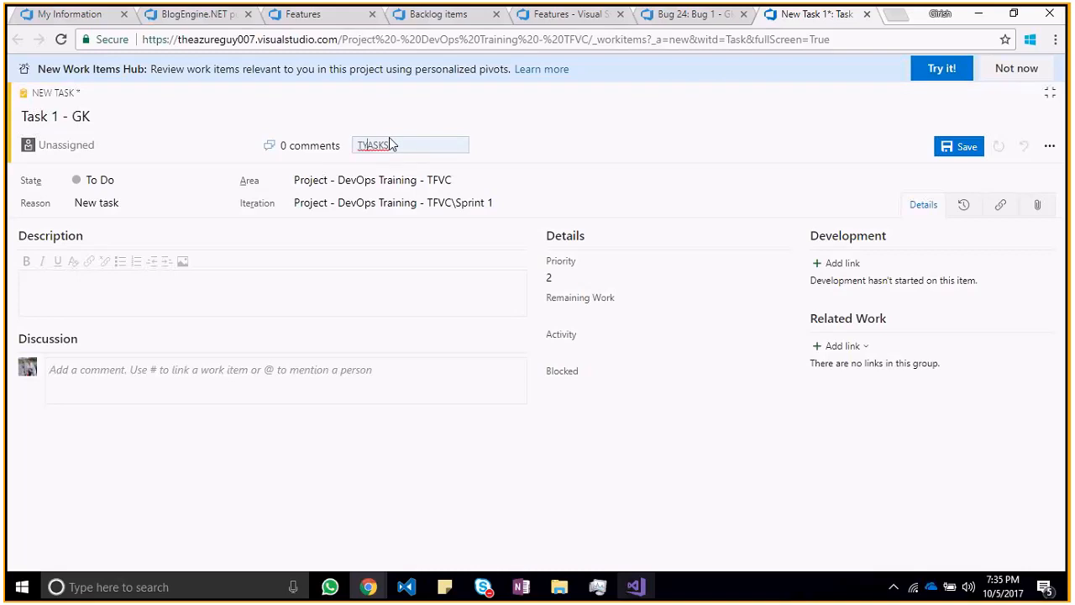
click(243, 146)
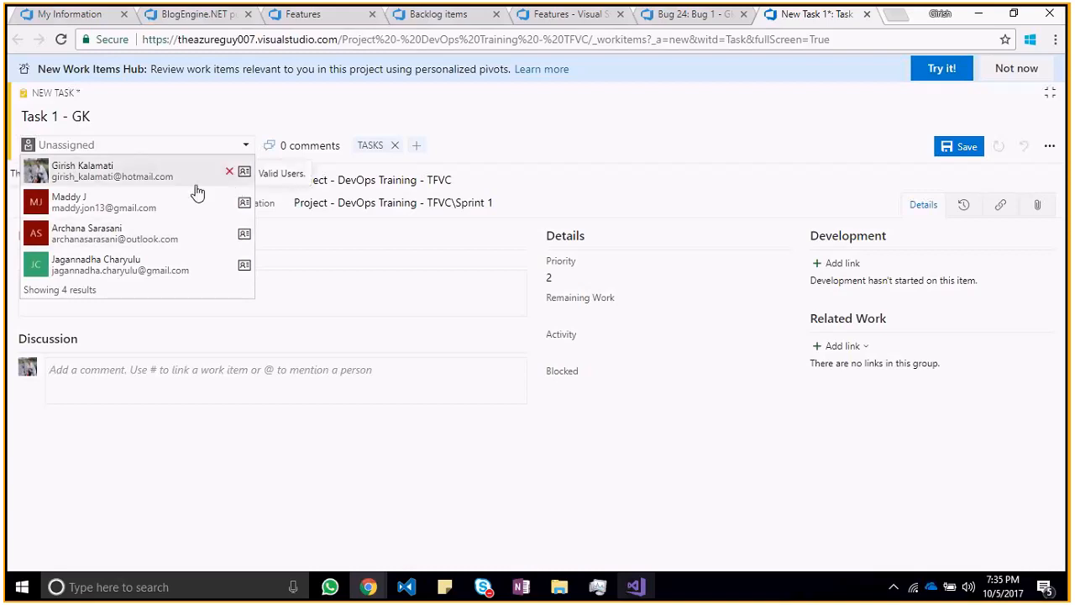
click(198, 192)
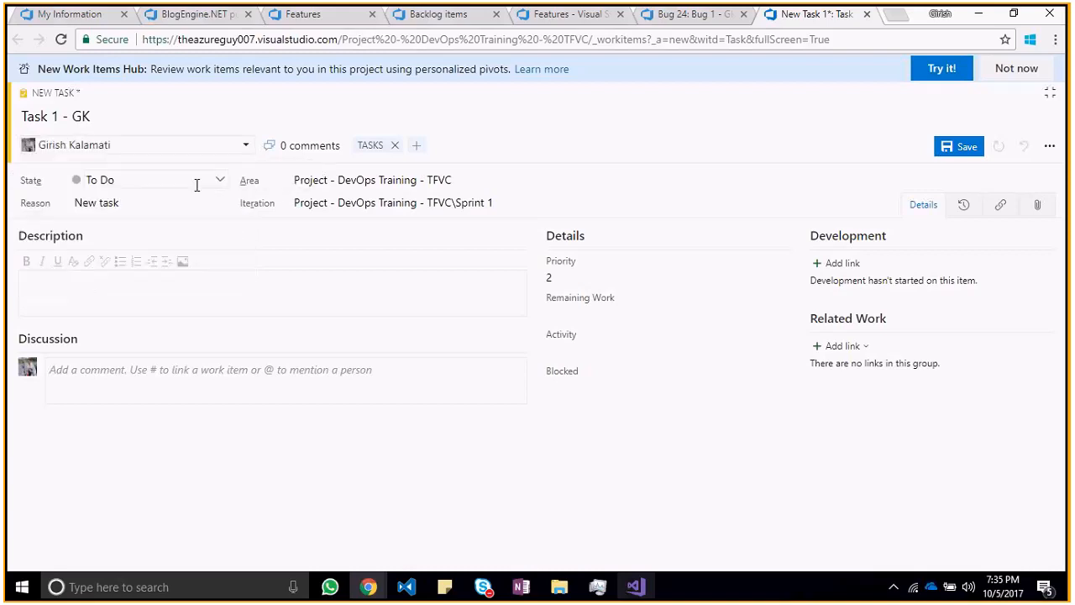
click(961, 148)
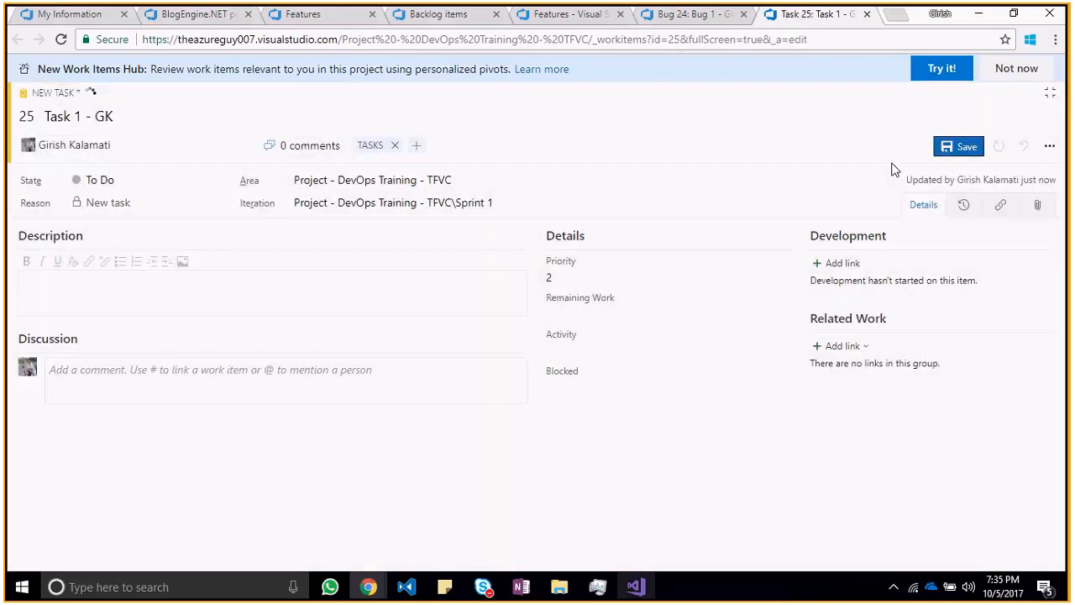
Step: Run the Unfinished Work query in Visual Studio, open Task 1 - GK from its results in the browser, close that page, and return
key(alt+Tab)
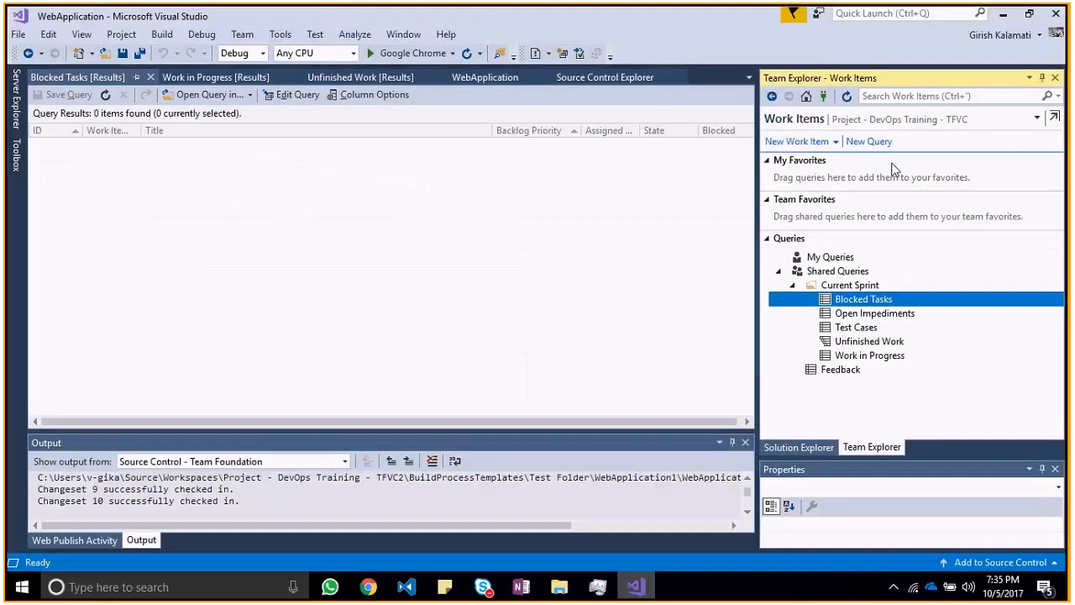
double_click(868, 342)
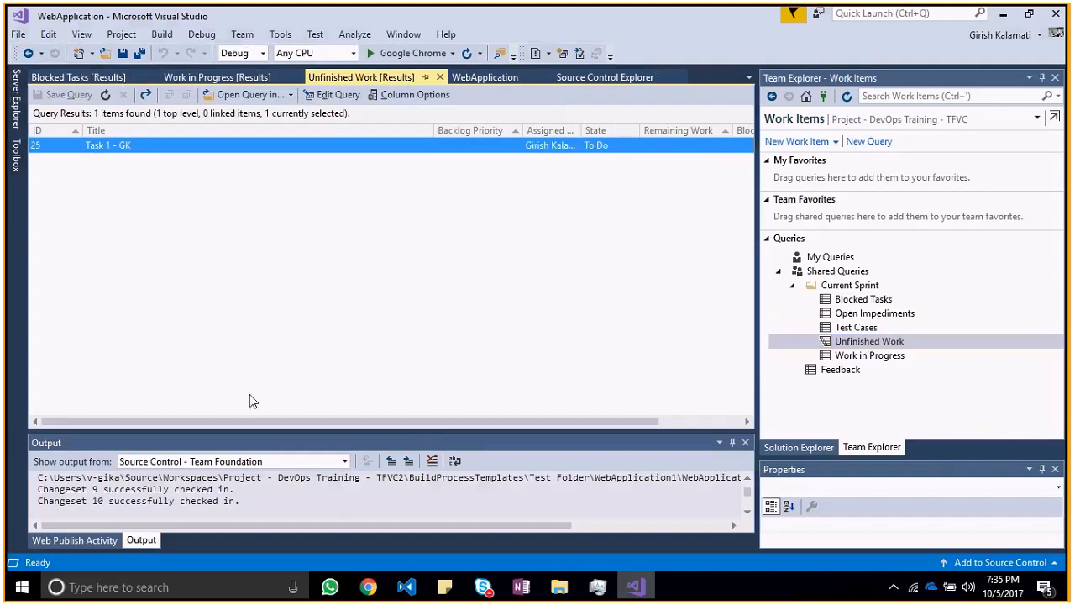
double_click(133, 148)
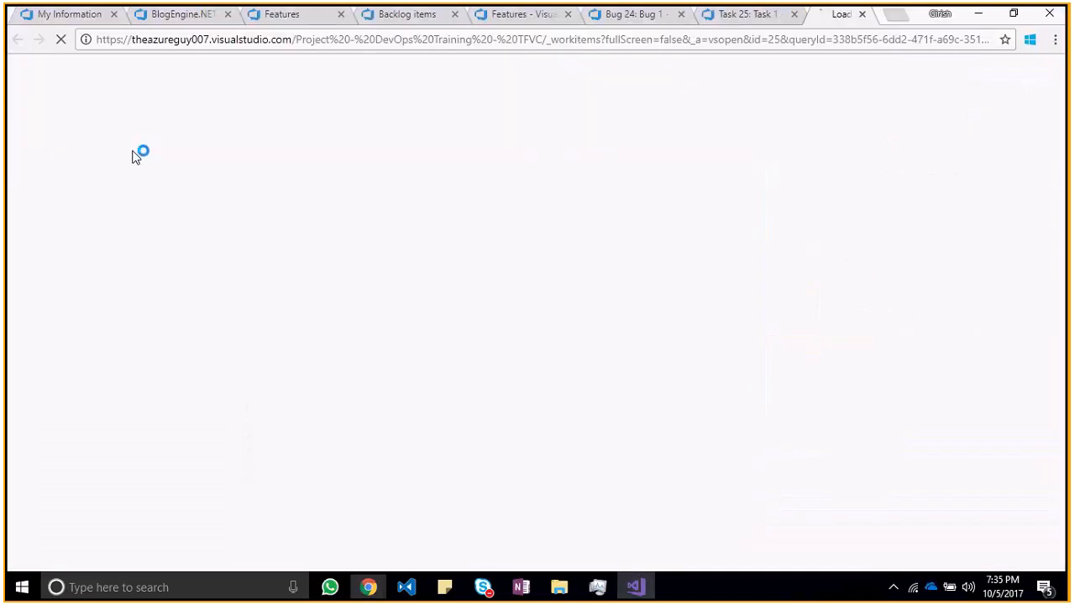
click(867, 14)
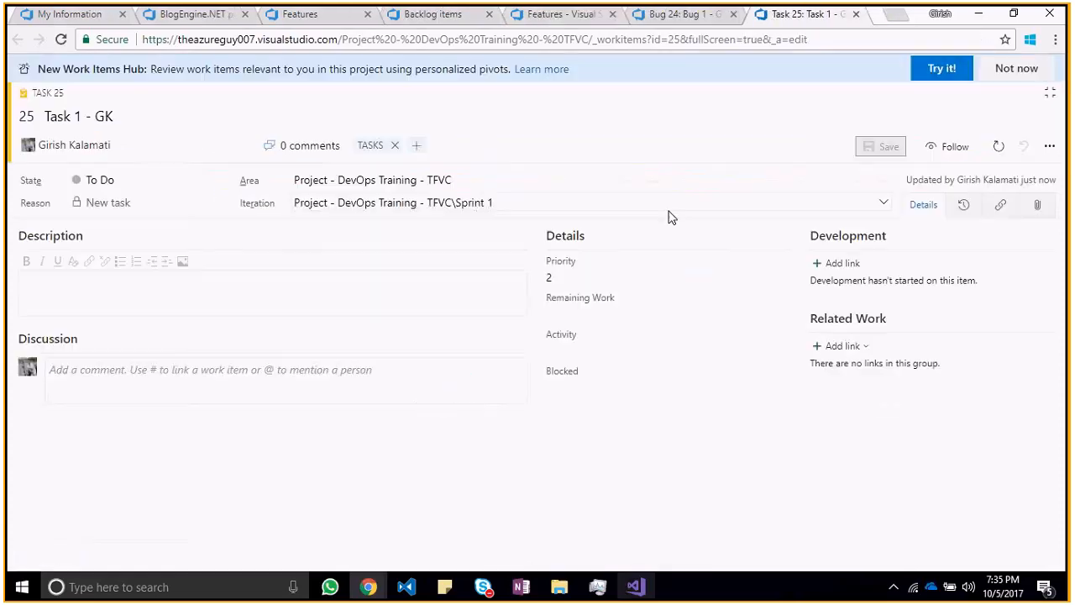
key(alt+Tab)
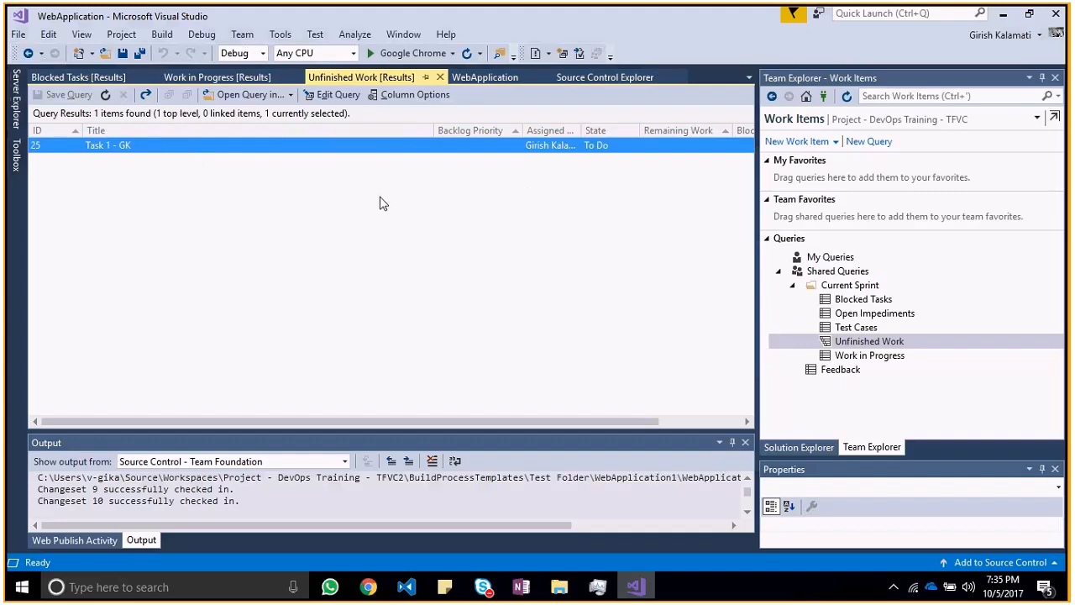
Step: Open the Unfinished Work query results in the browser and open Task 1 - GK from the list
right_click(445, 147)
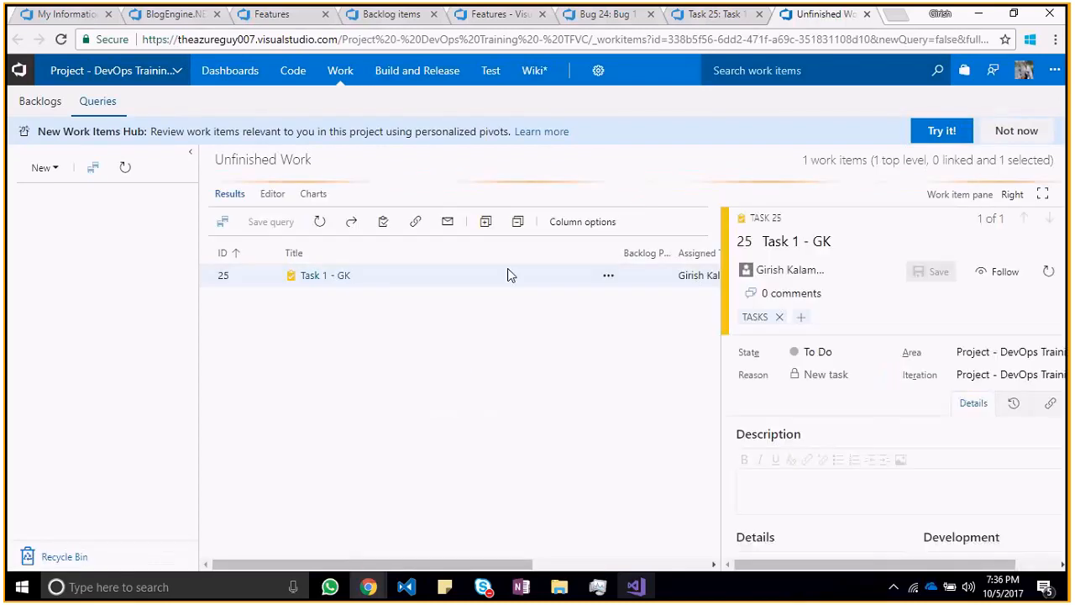
drag(890, 225, 510, 256)
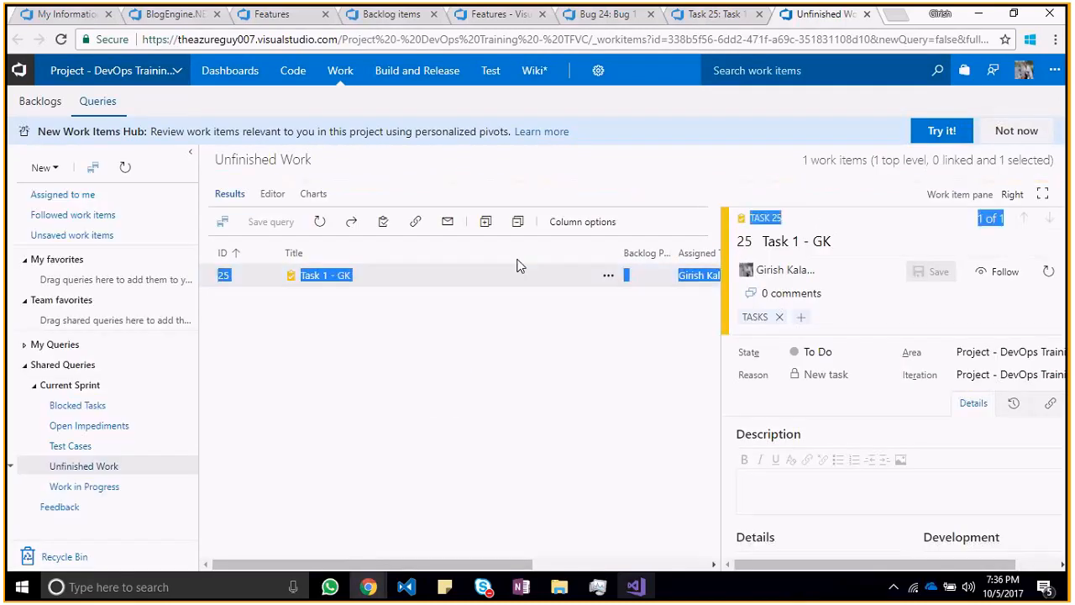
click(347, 267)
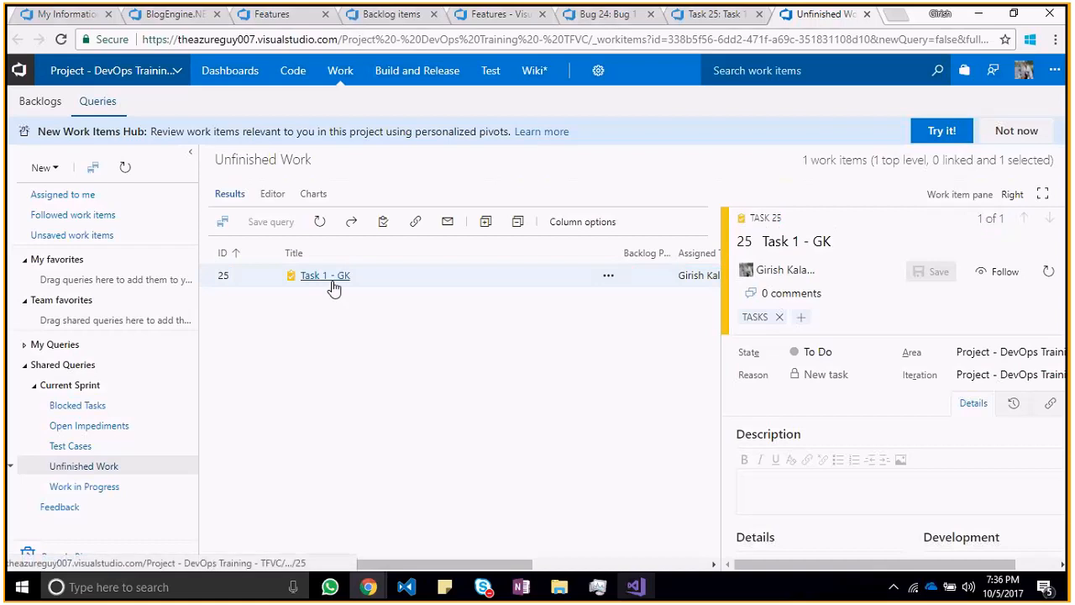
click(333, 279)
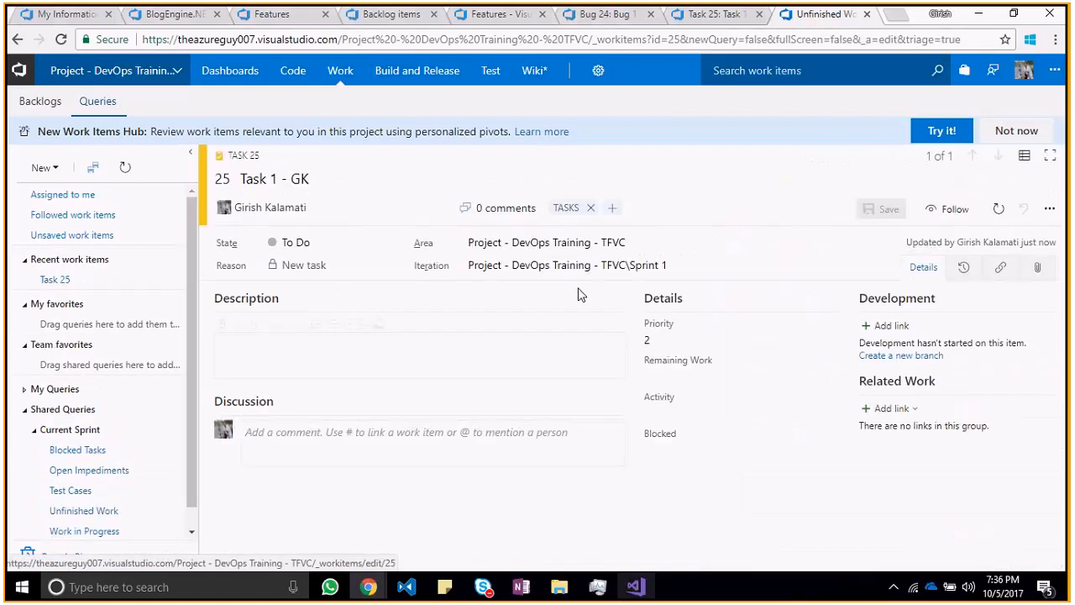
Step: Set the state of Task 1 - GK to In Progress and save the work item
click(356, 352)
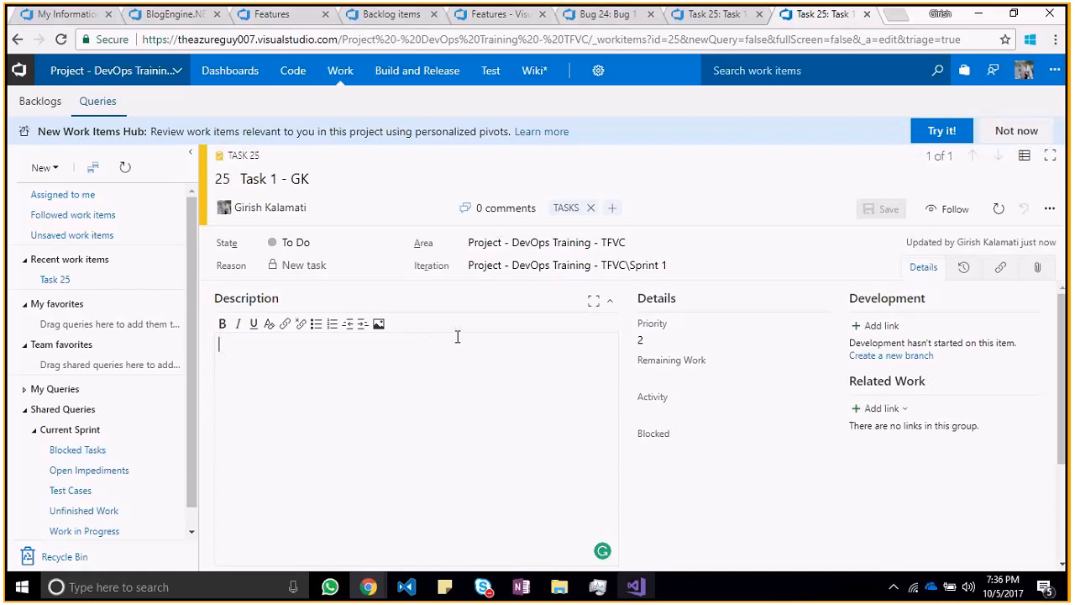
click(394, 244)
click(310, 278)
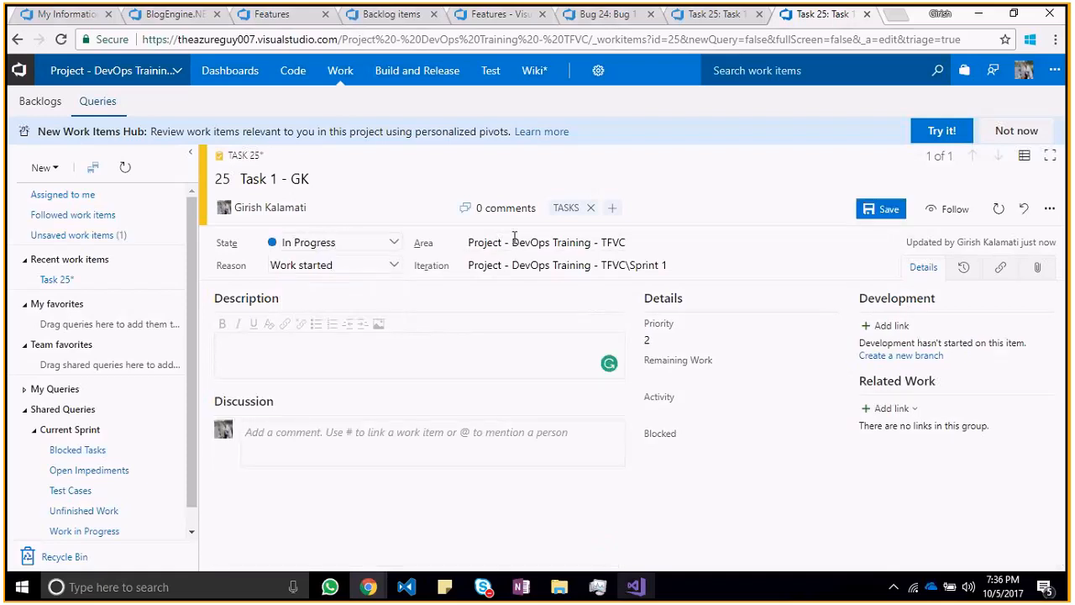
click(877, 210)
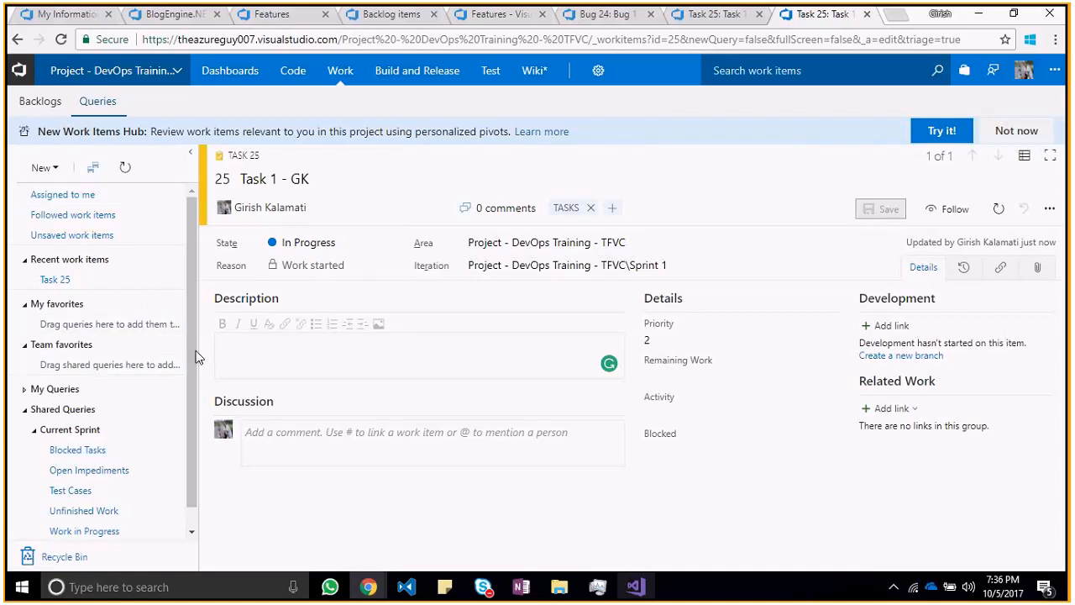
Step: Review the Features, Backlog items and Sprint 1 backlogs of the project, and return to Task 1 - GK
click(39, 100)
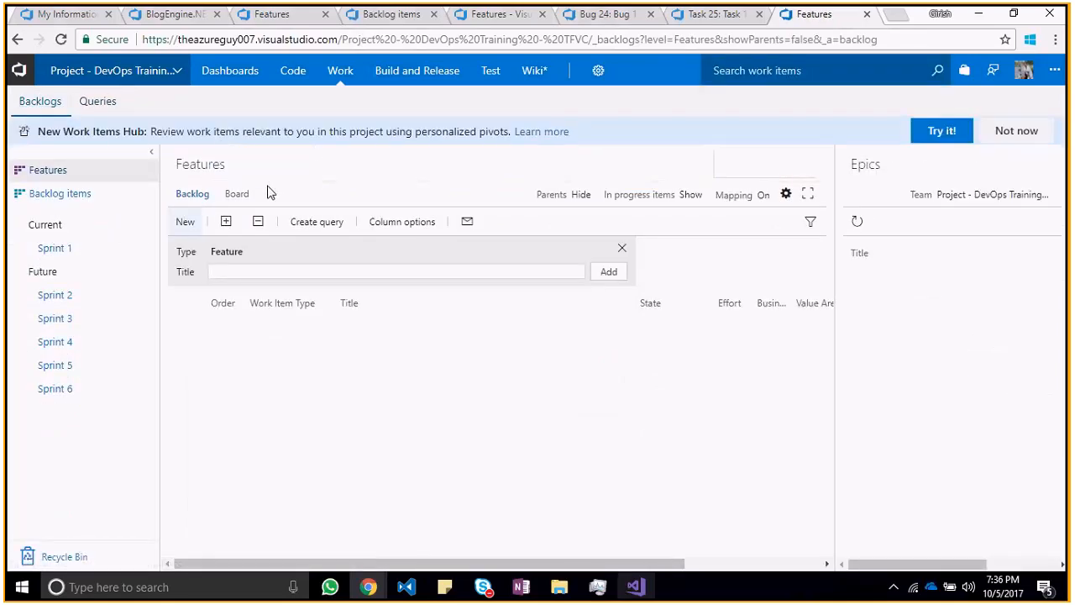
click(94, 195)
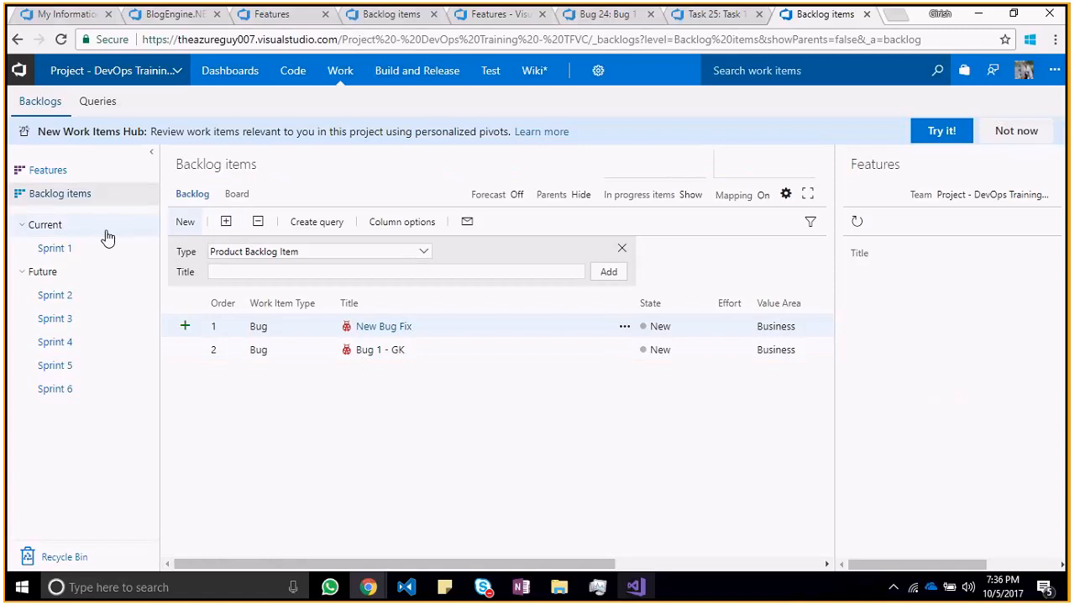
click(69, 248)
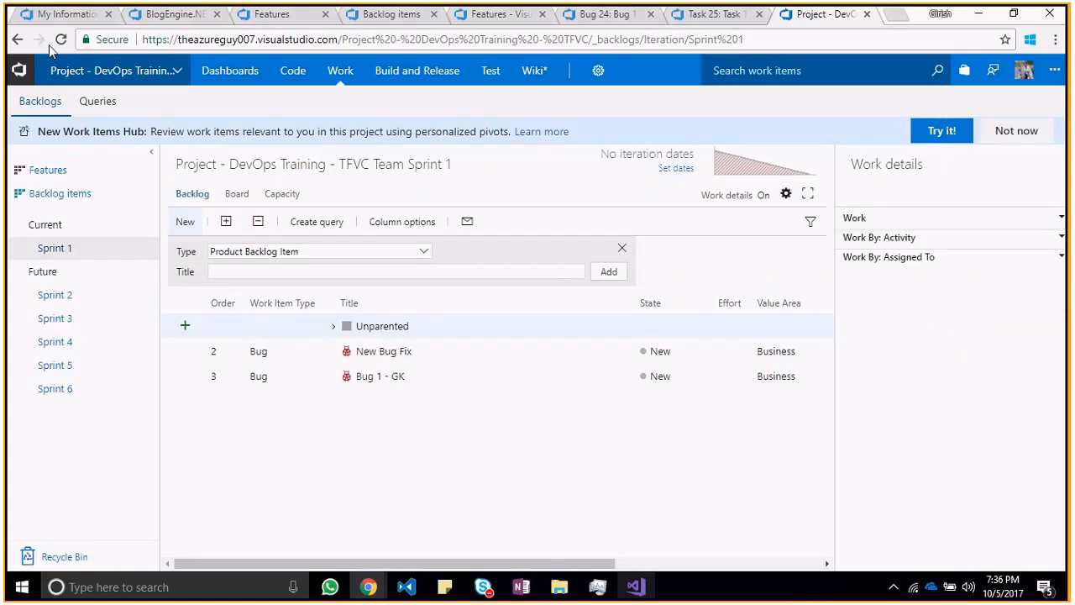
click(16, 39)
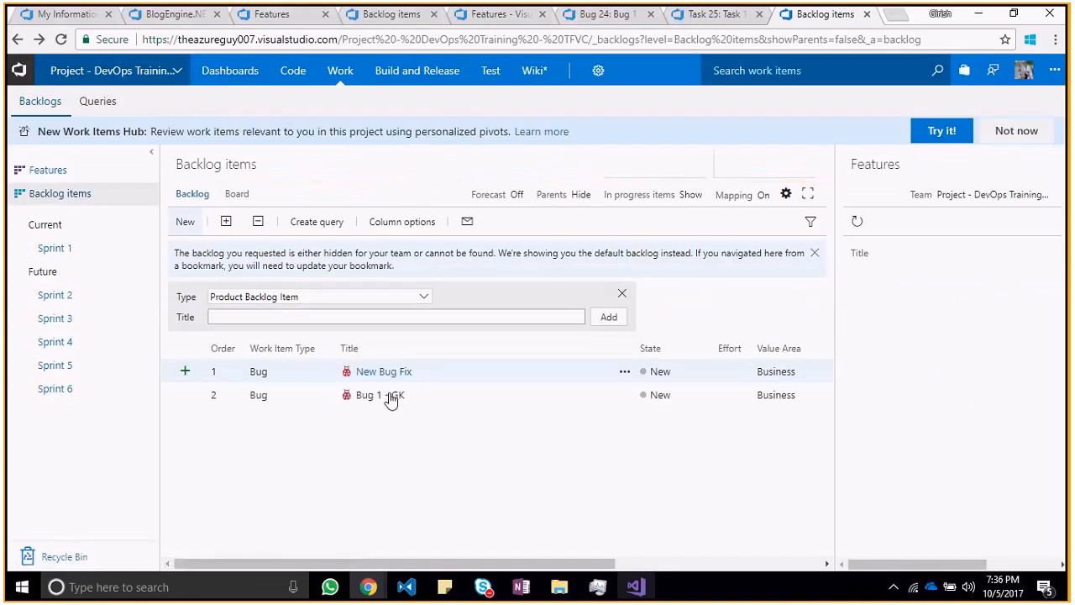
click(17, 40)
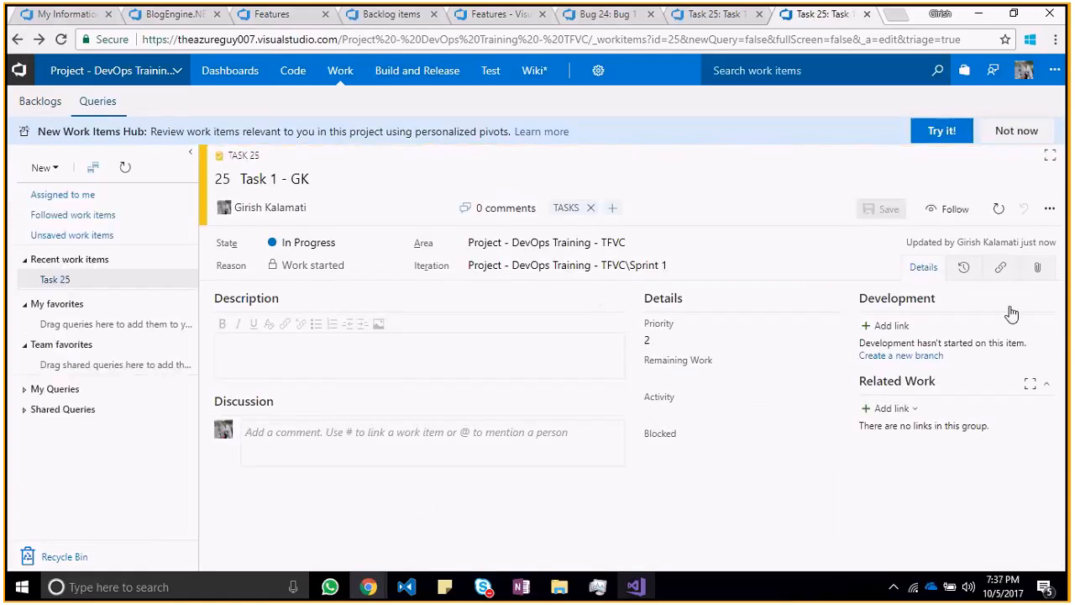
Step: Examine the state graph, change history and links of Task 1 - GK, and return to its details
click(965, 268)
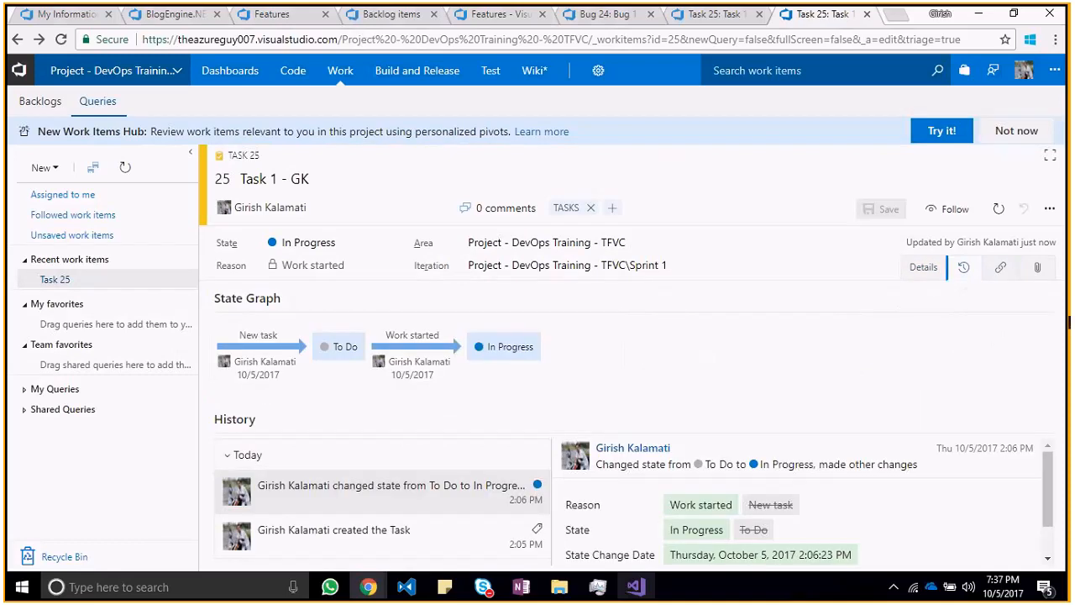
drag(1050, 473, 1050, 508)
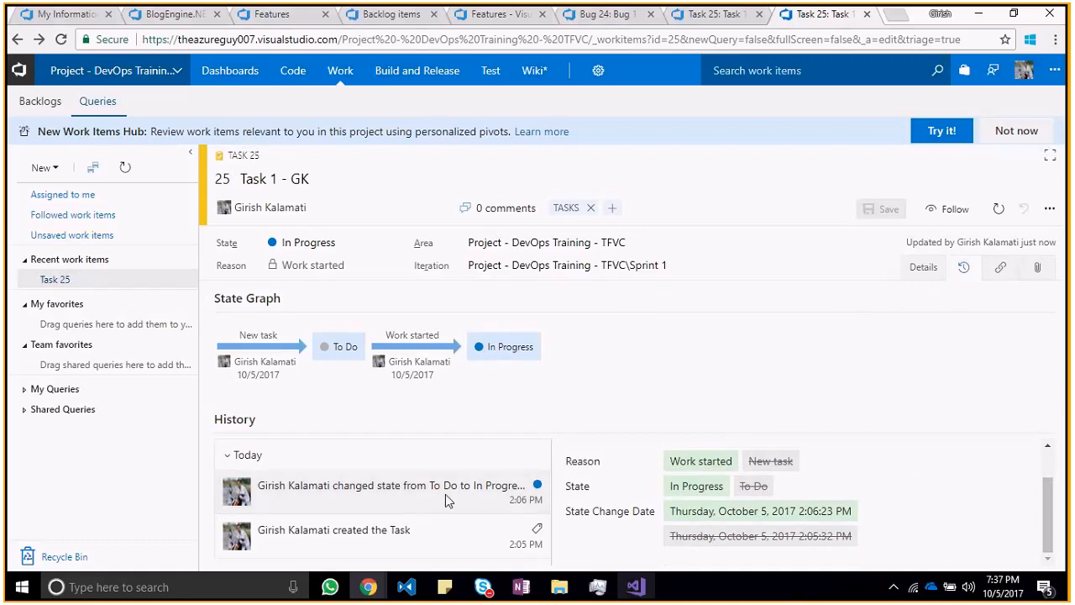
drag(1049, 515, 1064, 439)
click(1001, 269)
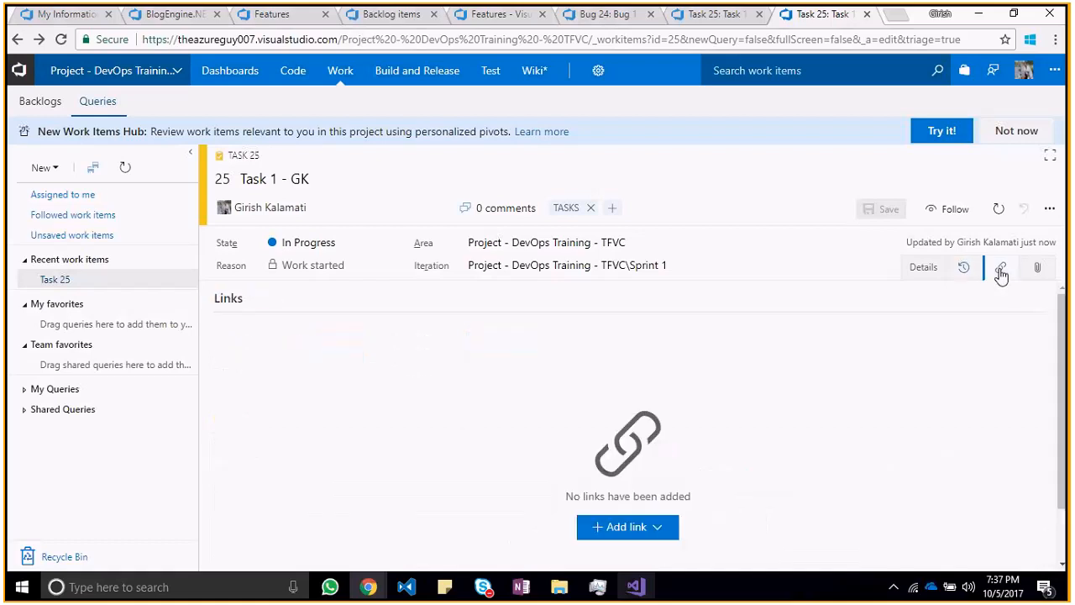
click(924, 267)
Step: Inspect the additional actions of Task 1 - GK and its Development link options, closing both without making changes
click(1050, 209)
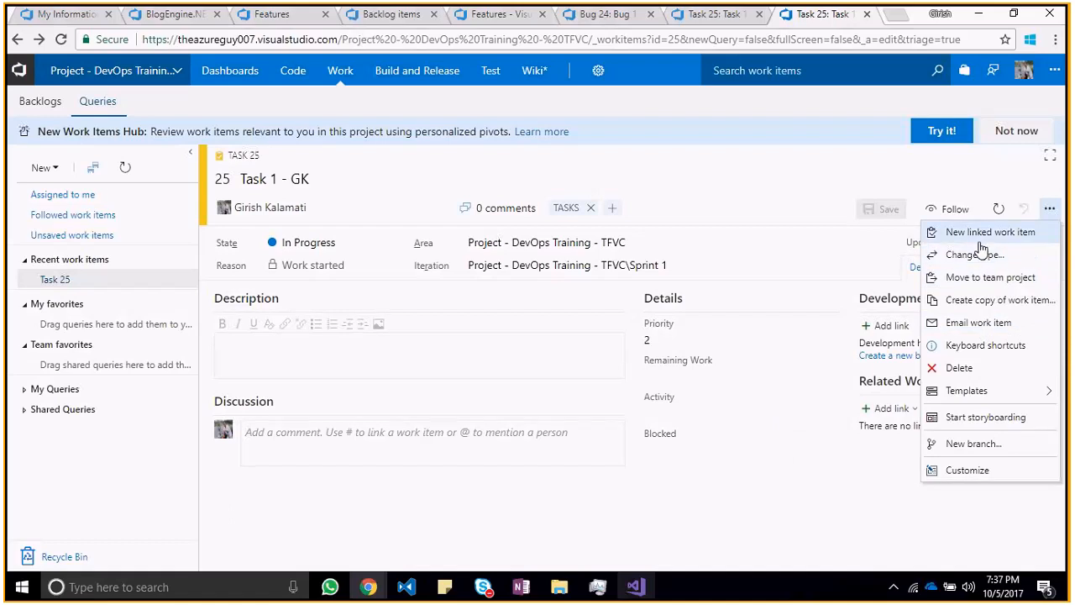
click(880, 504)
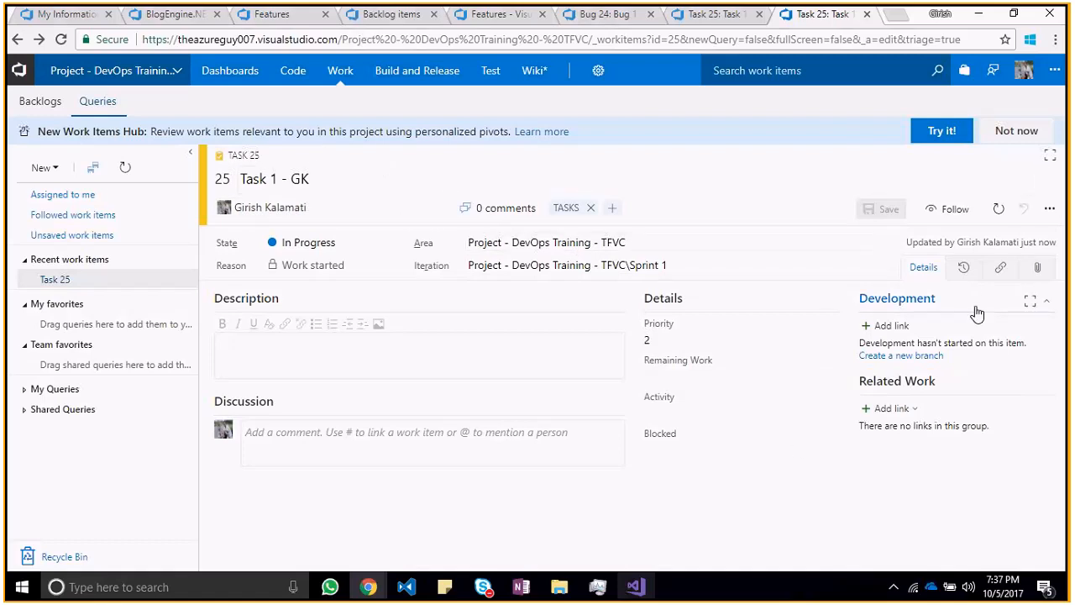
click(890, 326)
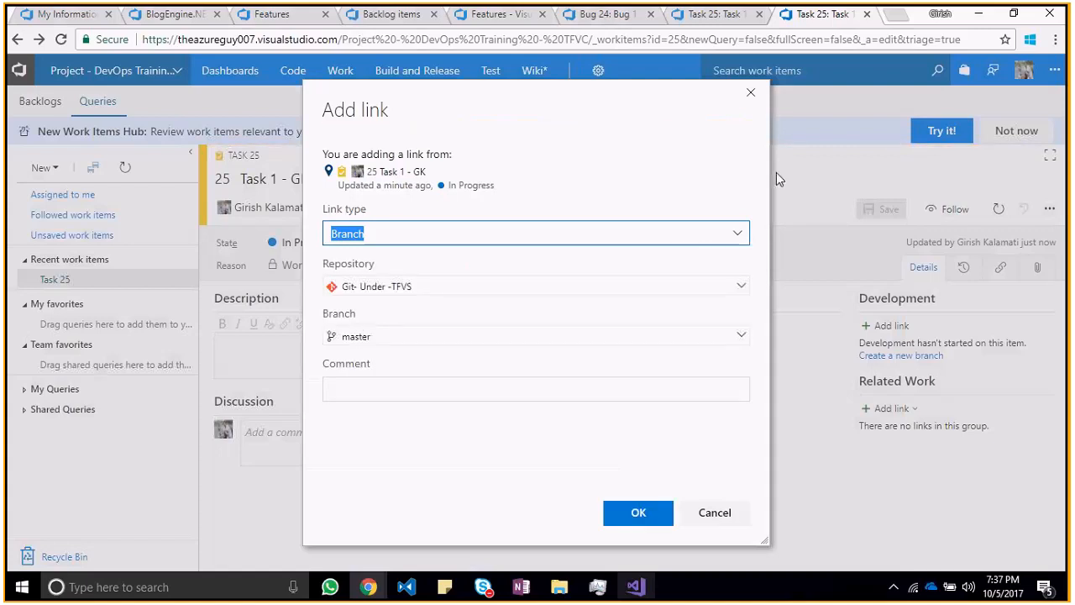
click(751, 92)
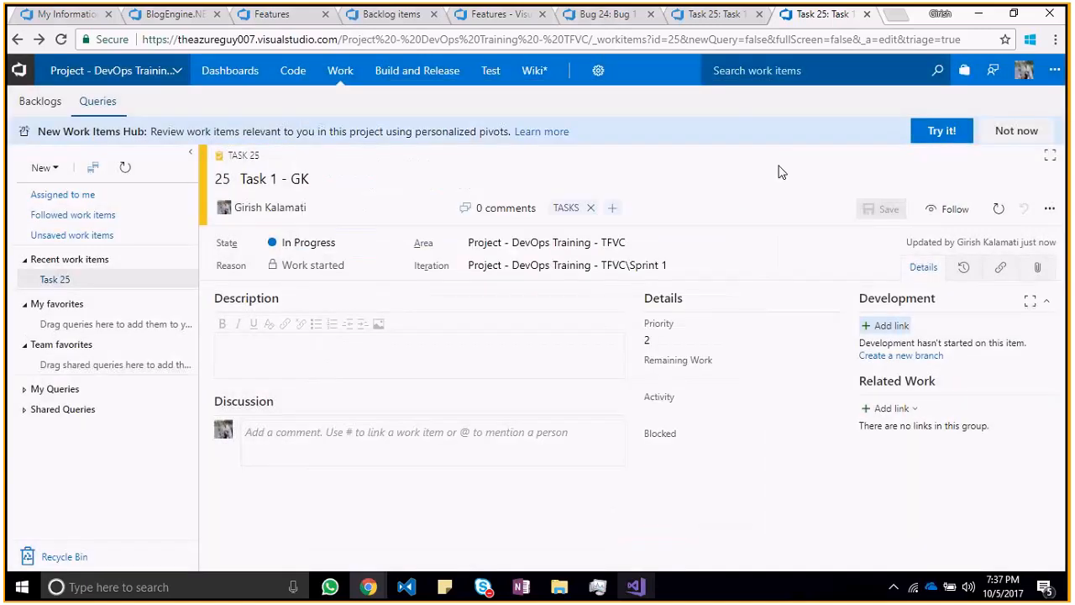
Step: Inspect the work item types and link types for adding a new related item to Task 1 - GK, without creating the link
click(901, 409)
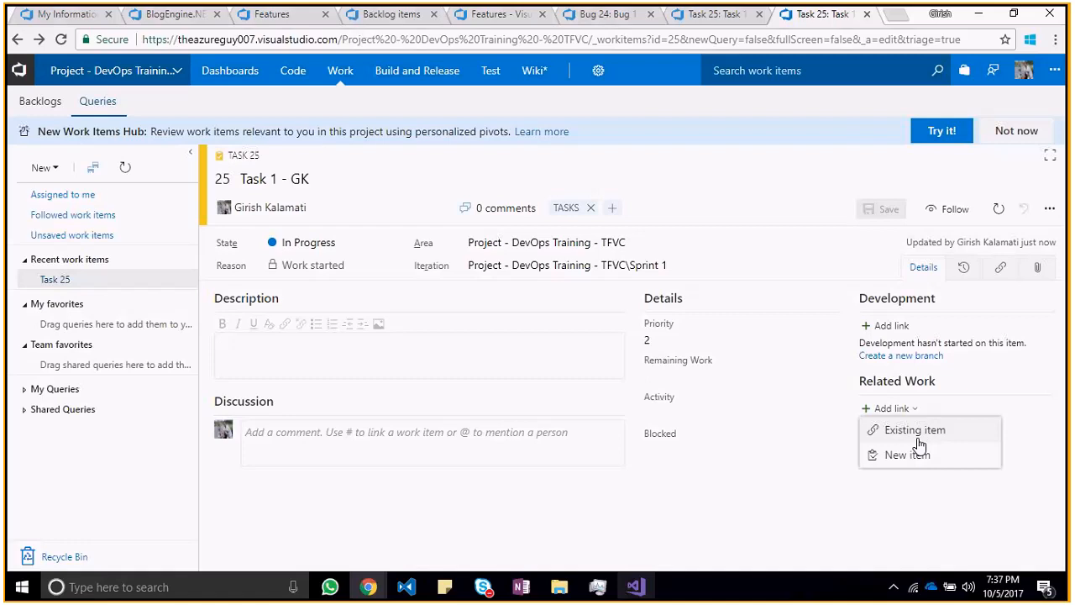
click(919, 453)
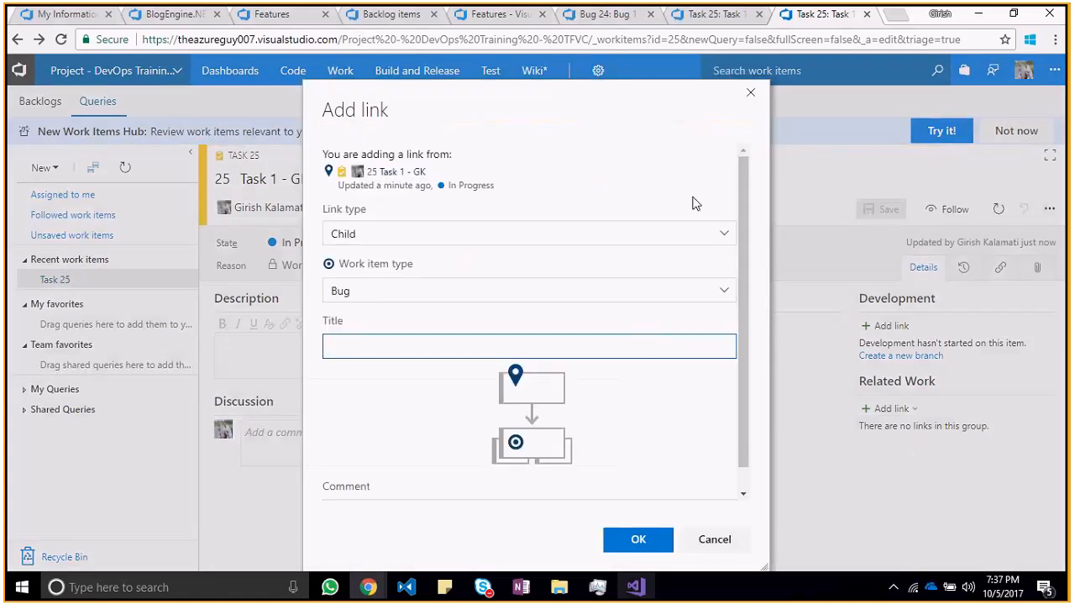
click(725, 292)
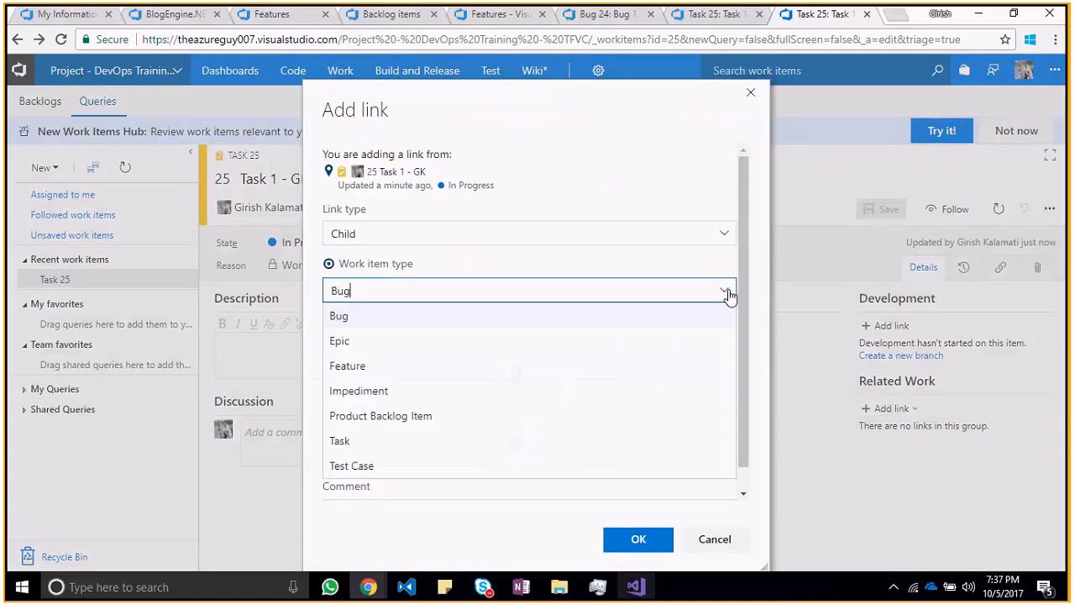
click(547, 441)
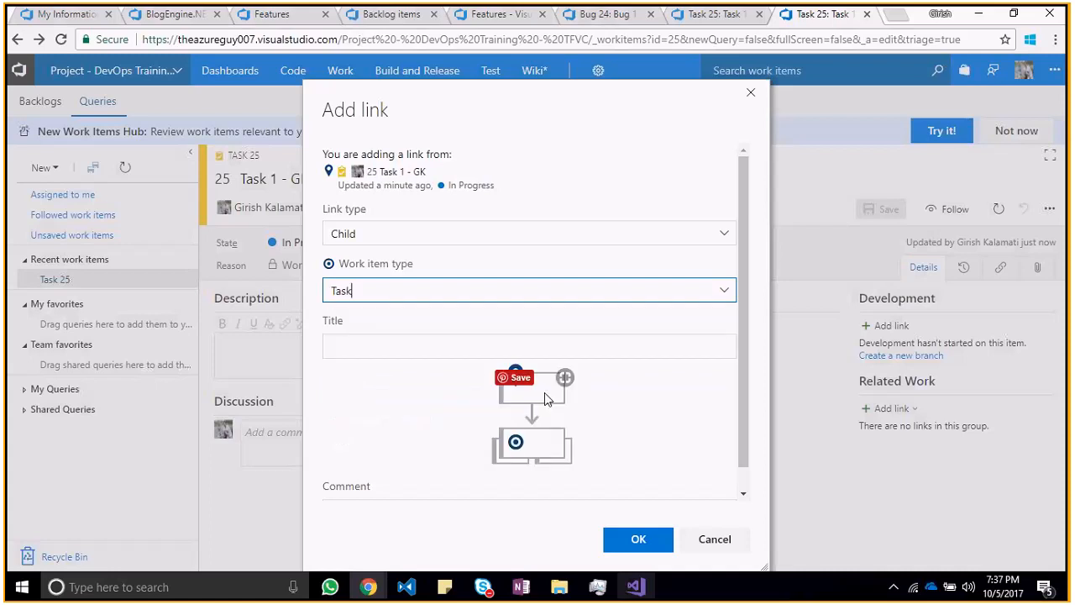
click(723, 238)
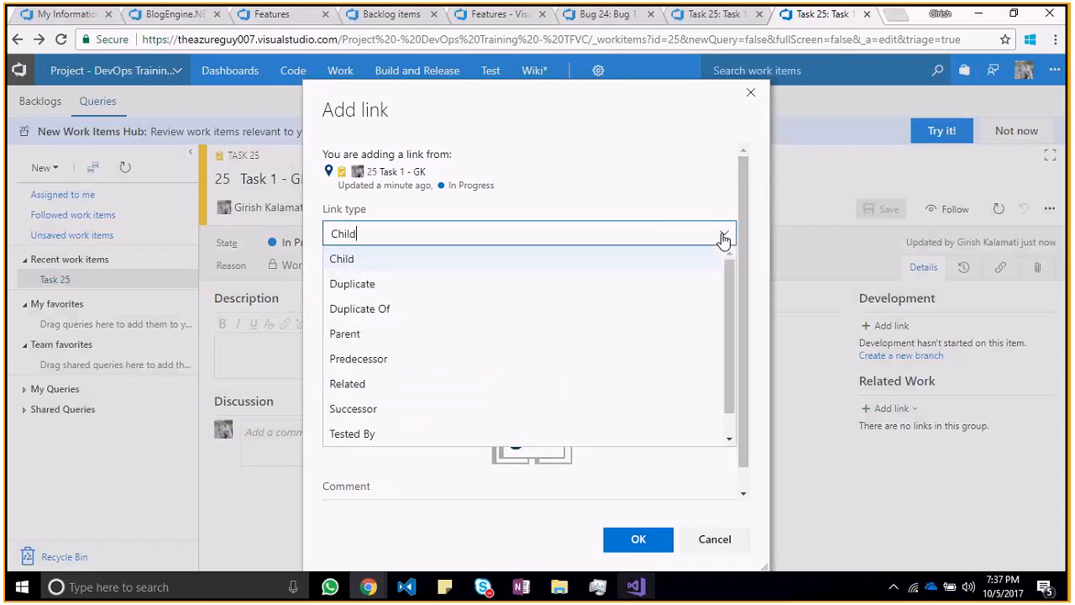
click(723, 238)
click(561, 338)
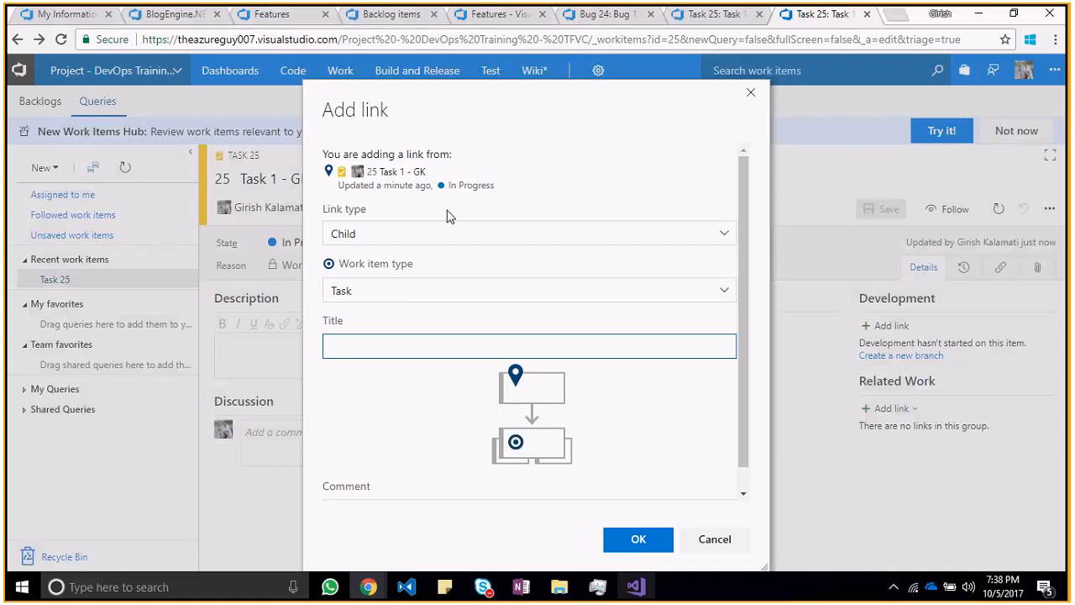
click(723, 238)
click(723, 238)
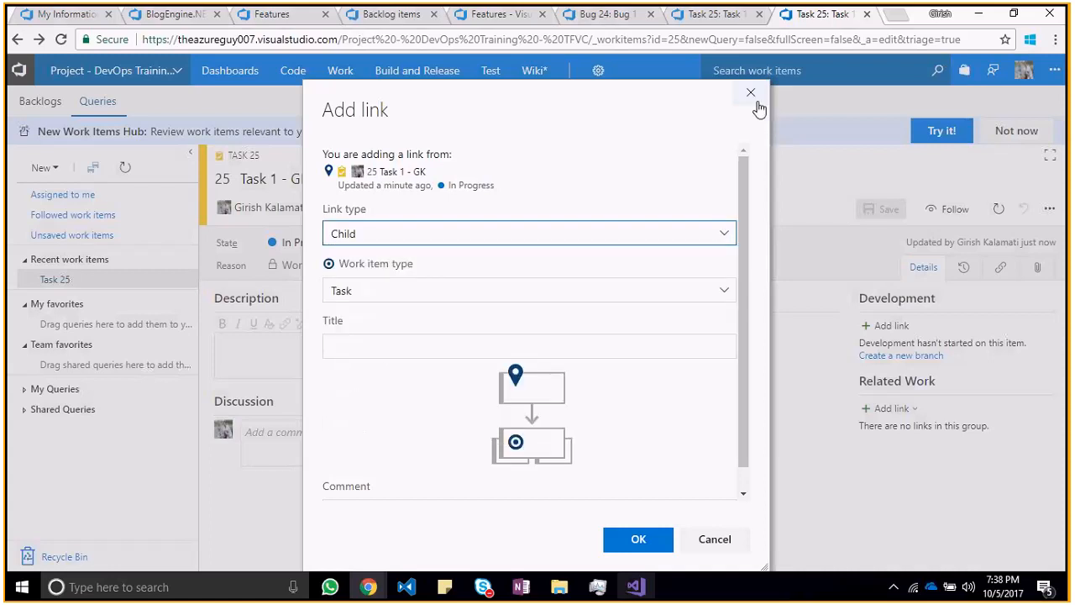
click(751, 93)
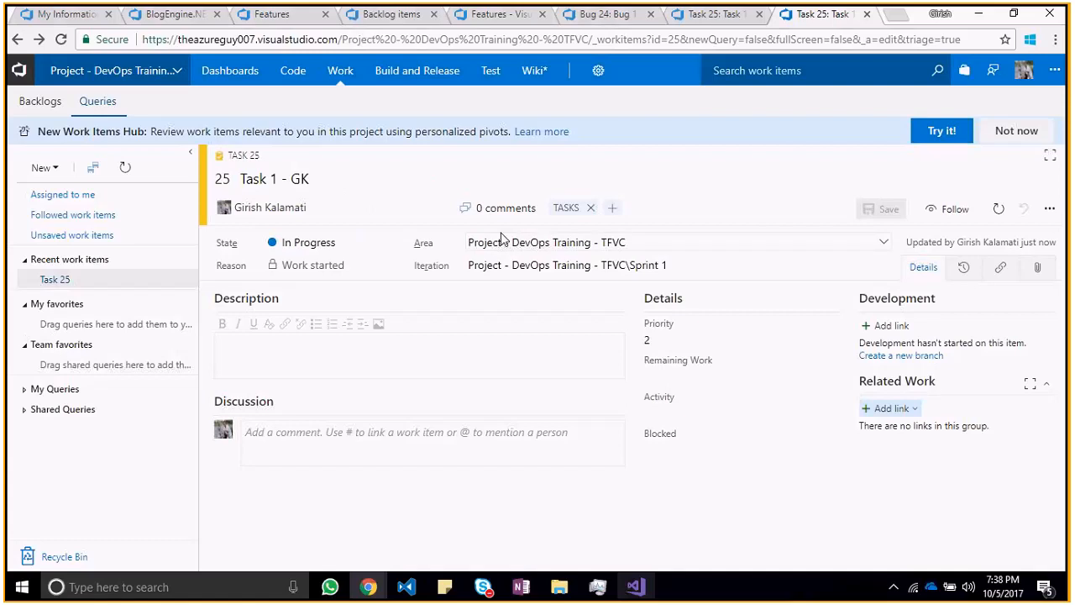
Step: Switch to Visual Studio, collapse the shared queries and create a new work item query
key(alt+Tab)
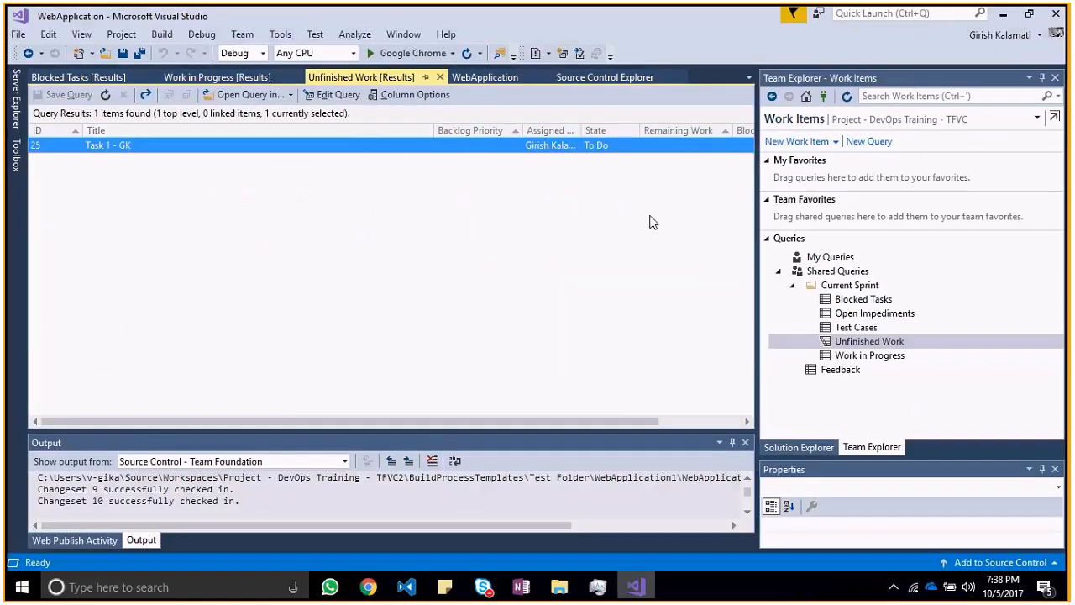
key(alt)
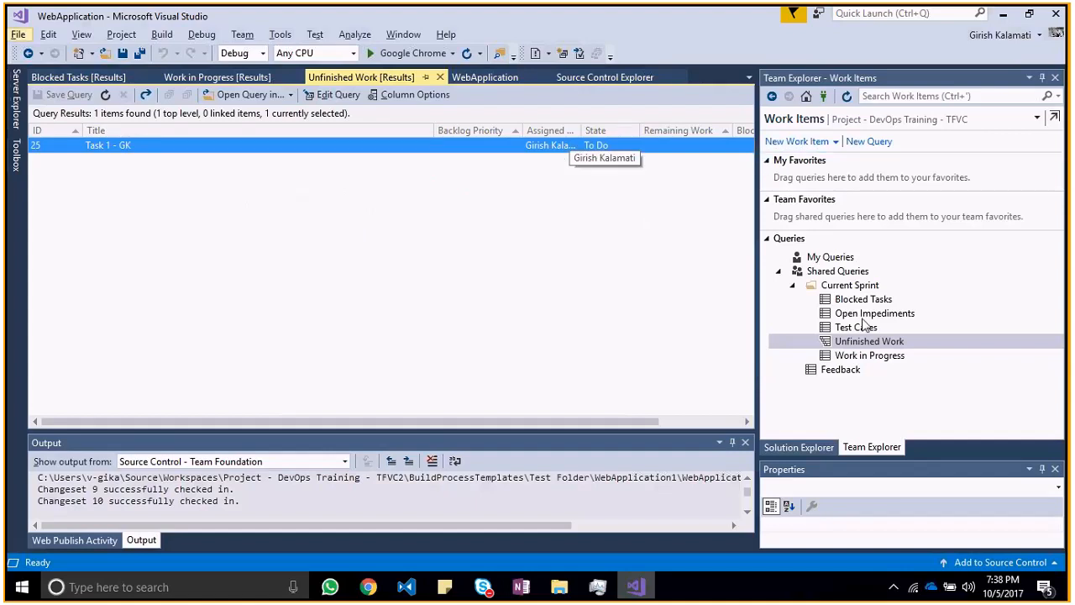
click(866, 327)
click(827, 257)
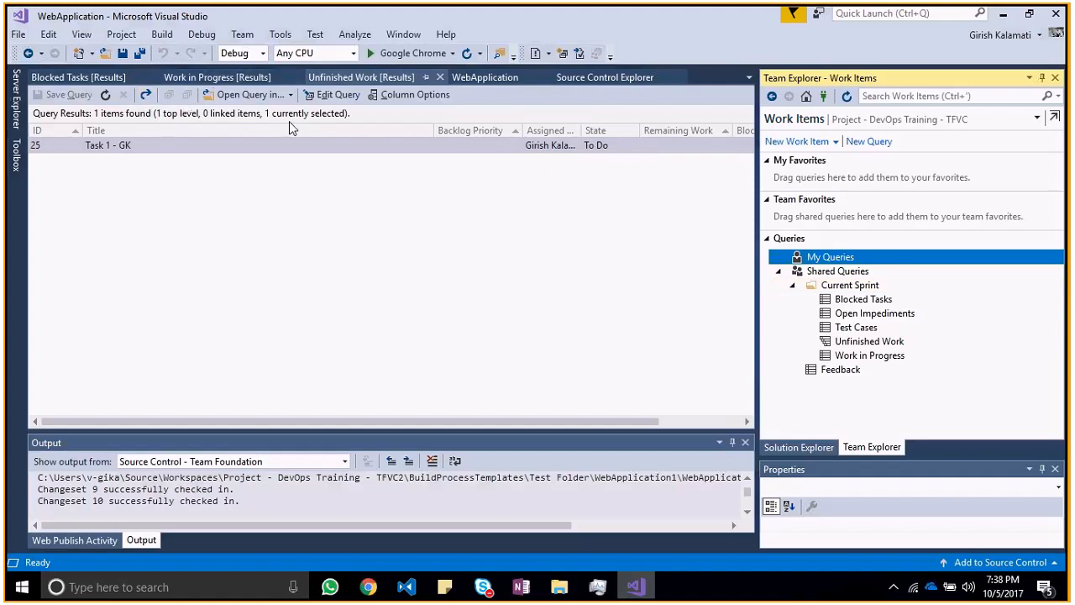
double_click(840, 271)
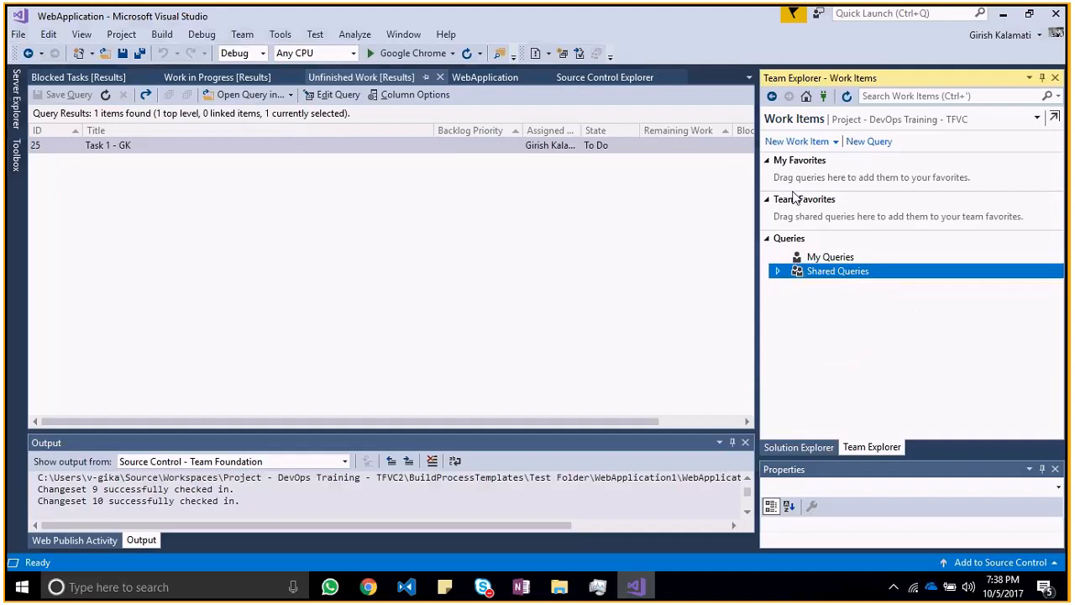
click(865, 142)
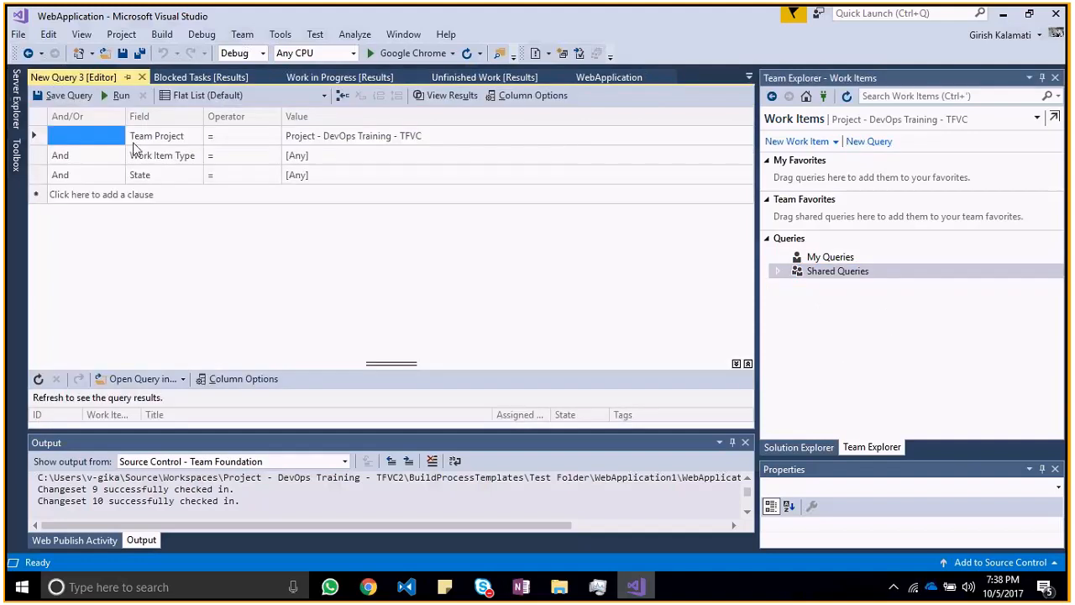
Step: Set the Work Item Type clause of the new query to Bug
click(234, 135)
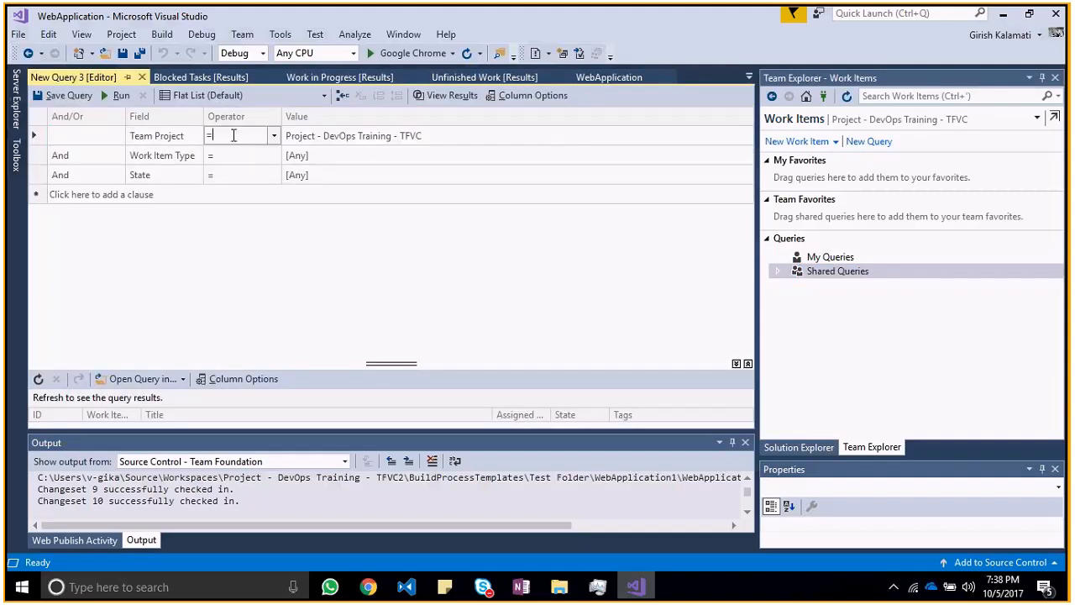
click(273, 137)
click(274, 137)
click(325, 137)
click(260, 159)
click(319, 159)
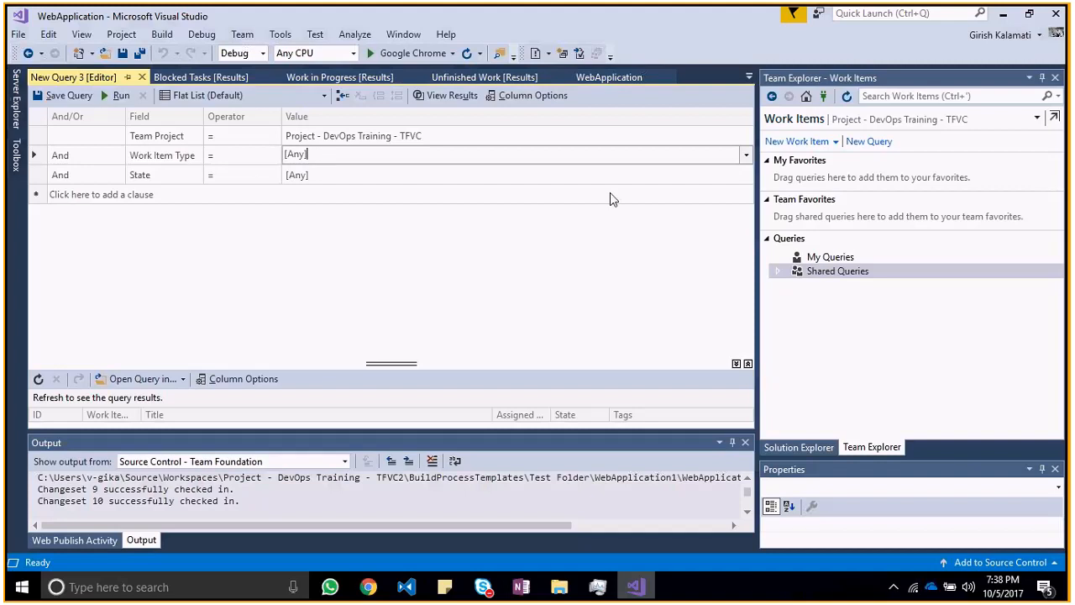
click(748, 158)
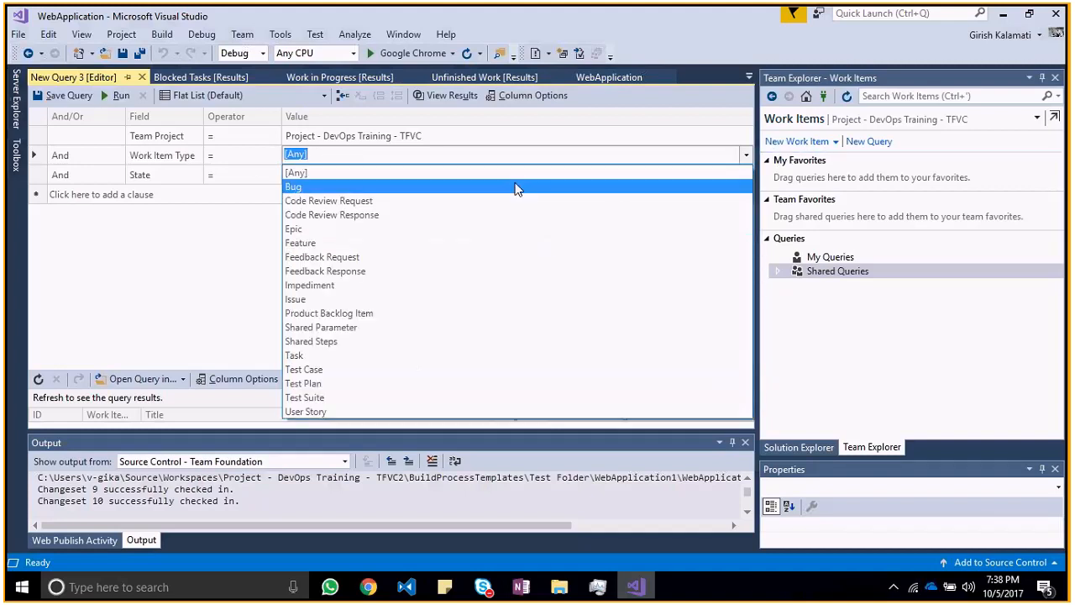
click(520, 186)
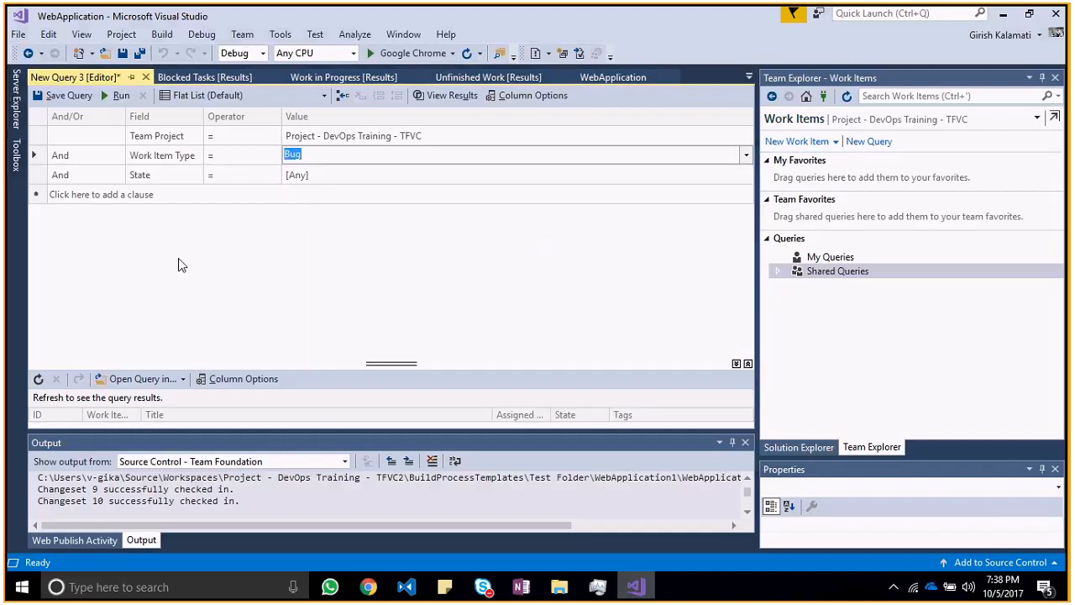
Step: Set the query's State clause to To Do and run the query
click(342, 173)
click(745, 176)
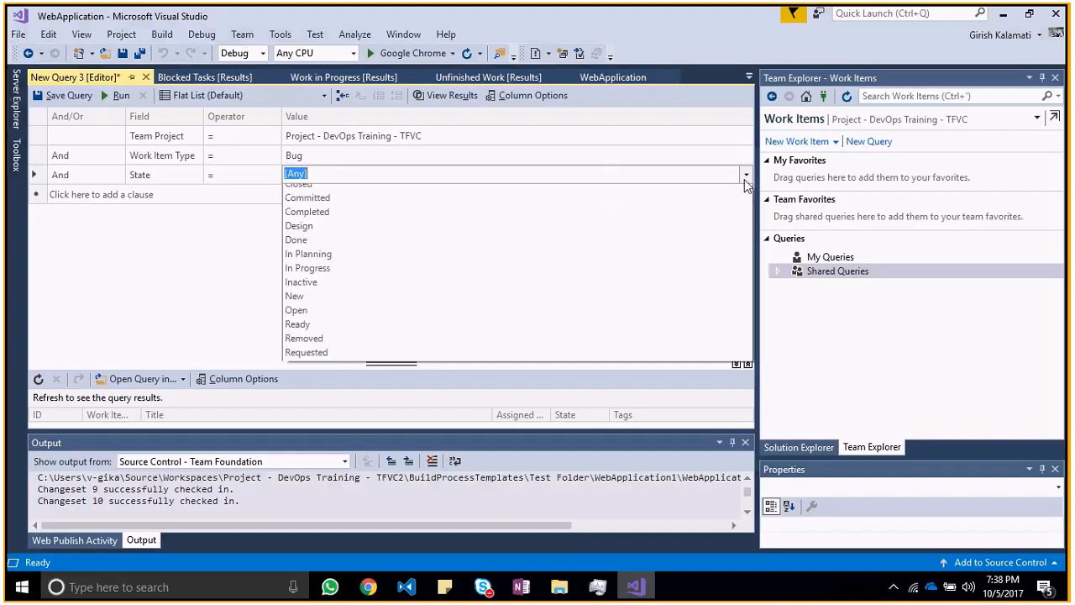
click(453, 445)
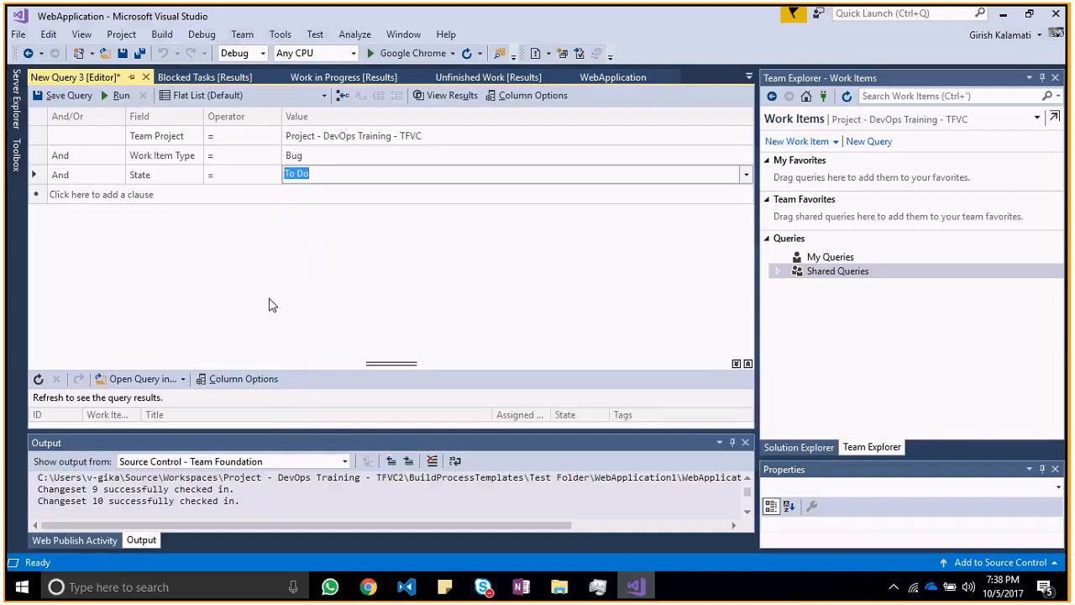
click(118, 95)
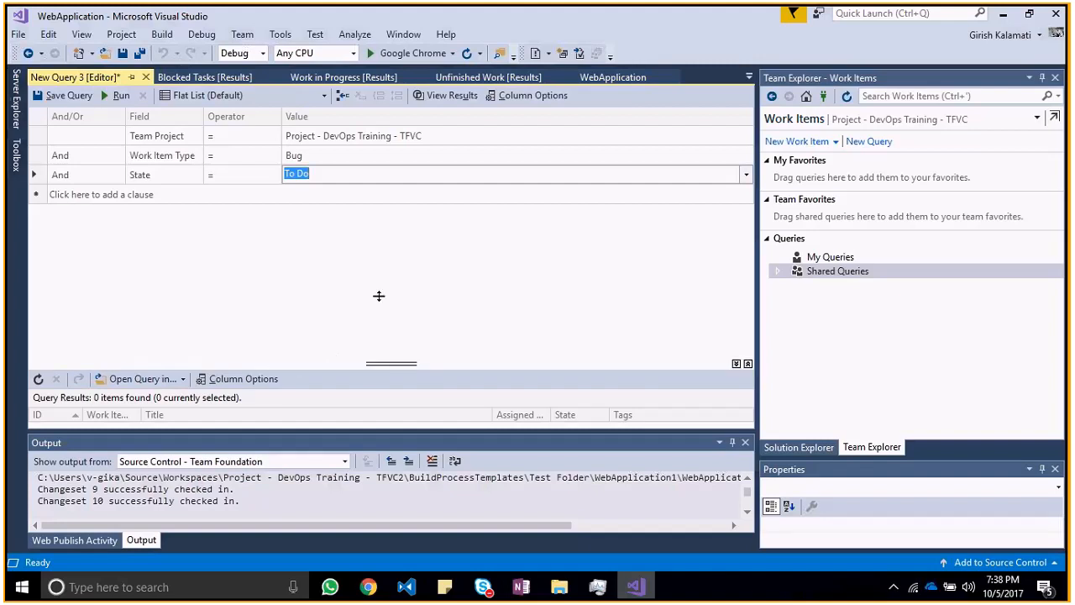
Step: Enlarge the query results area, delete the State clause and run the query again
drag(390, 363, 378, 296)
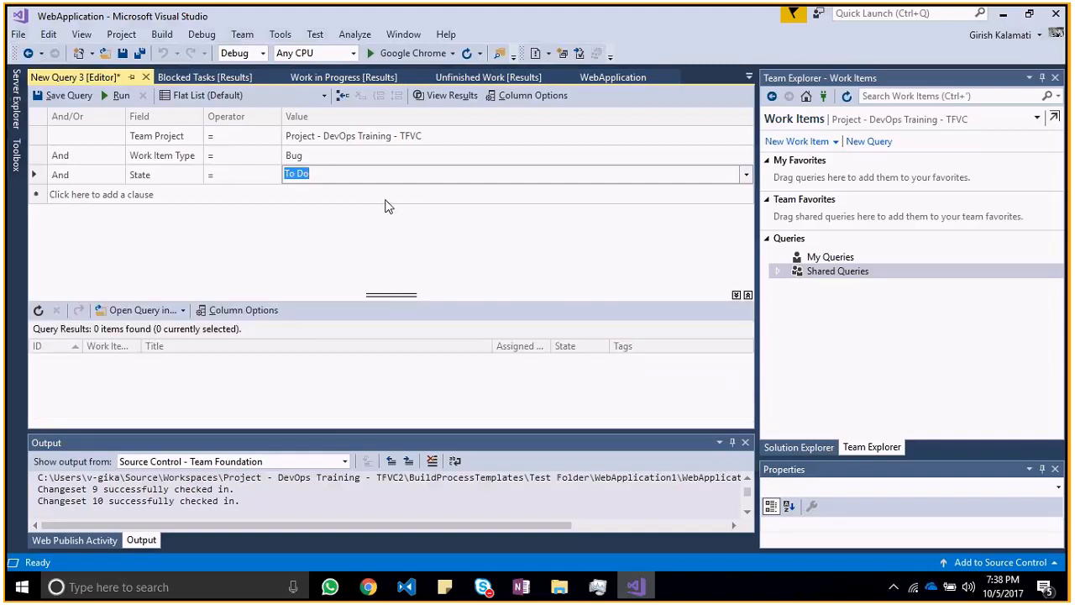
click(37, 176)
right_click(38, 178)
click(84, 202)
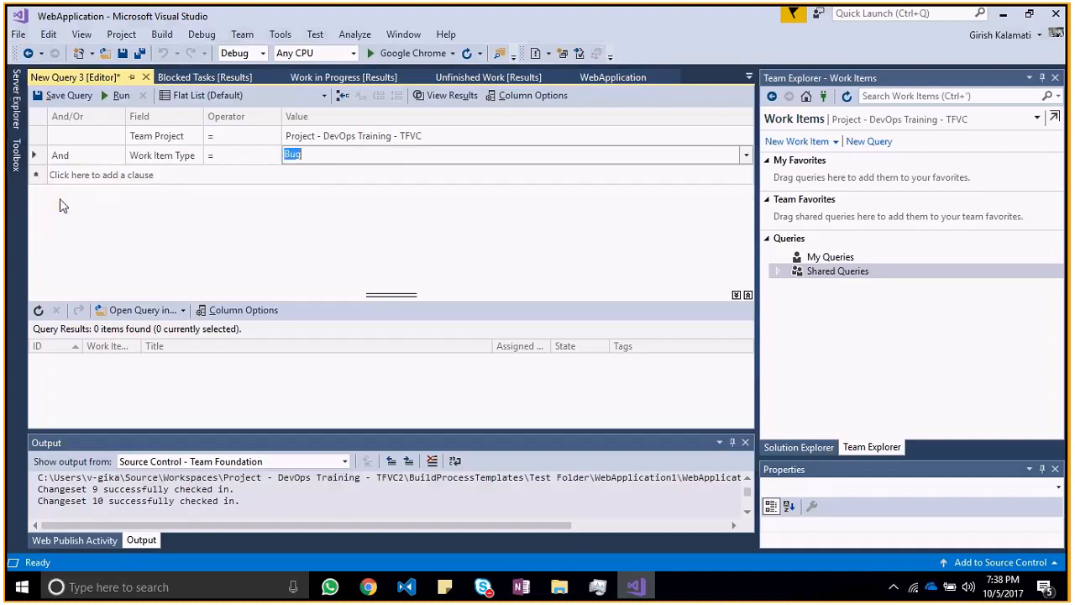
click(117, 95)
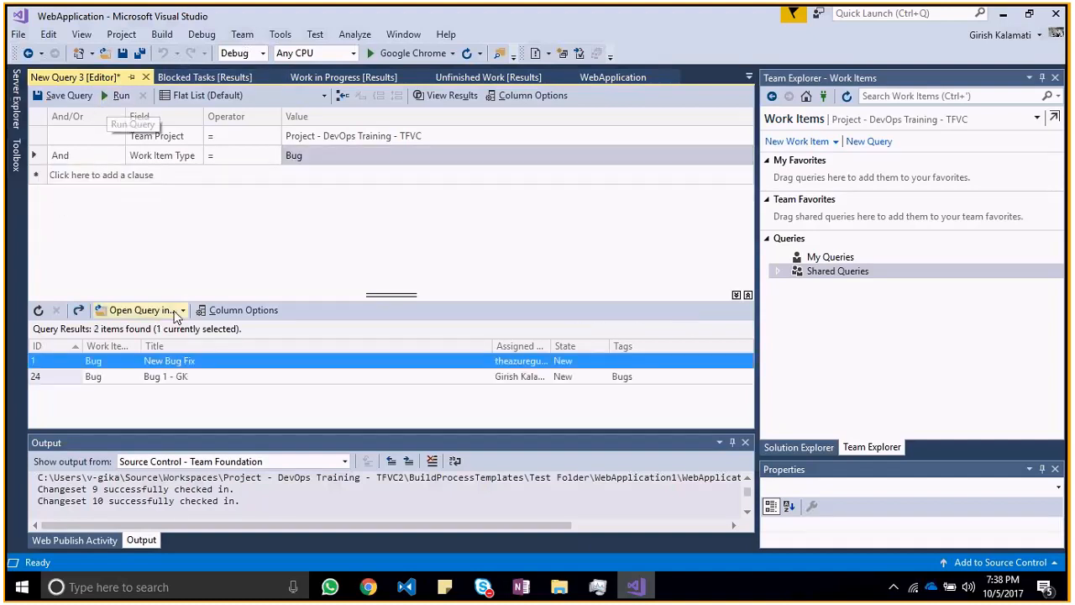
Step: Select Bug 1 - GK in the query results and widen the Assigned To column to show full names
click(201, 376)
click(201, 376)
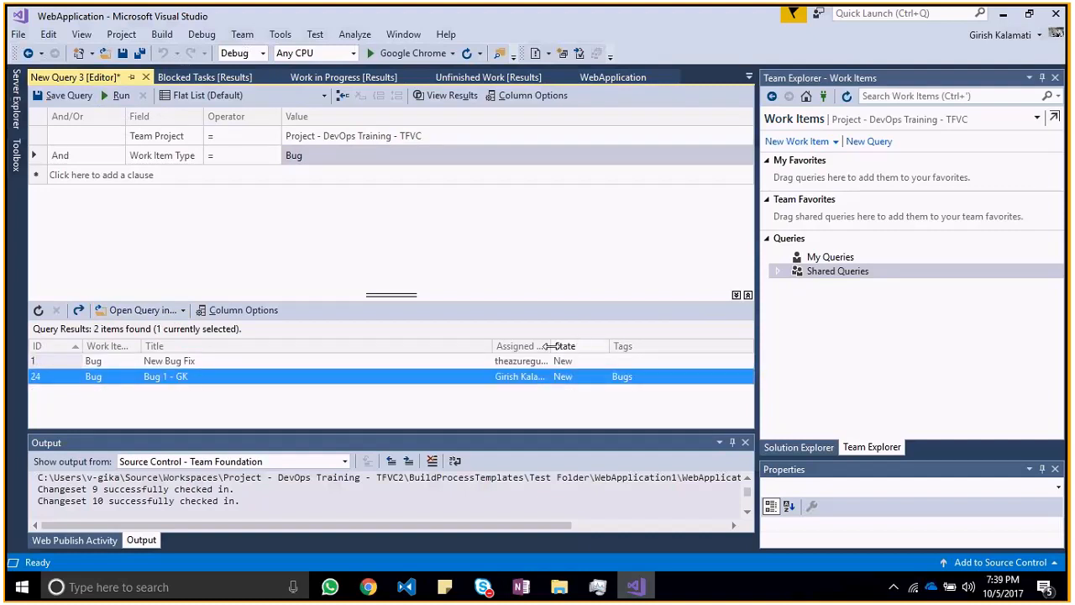
drag(551, 346, 580, 347)
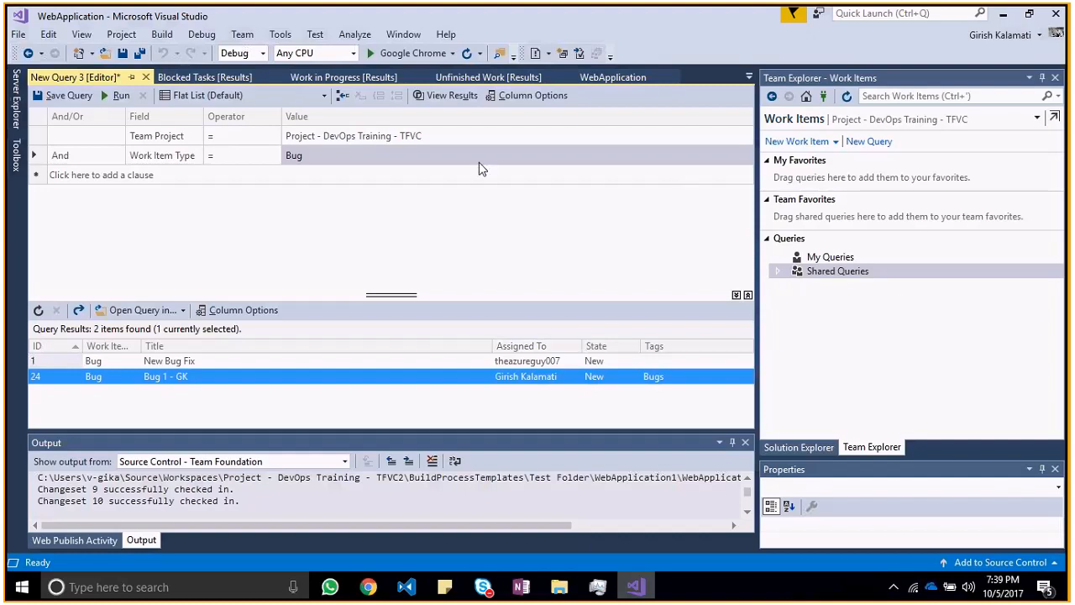
Step: Open Bug 1 - GK from the query results in the browser and view its available states
double_click(292, 372)
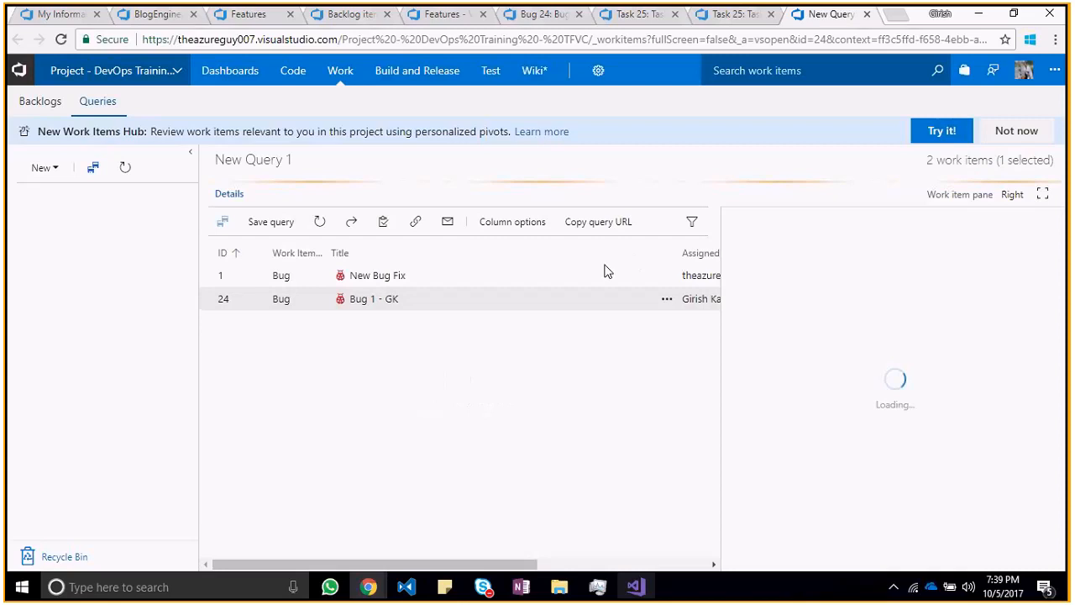
double_click(445, 304)
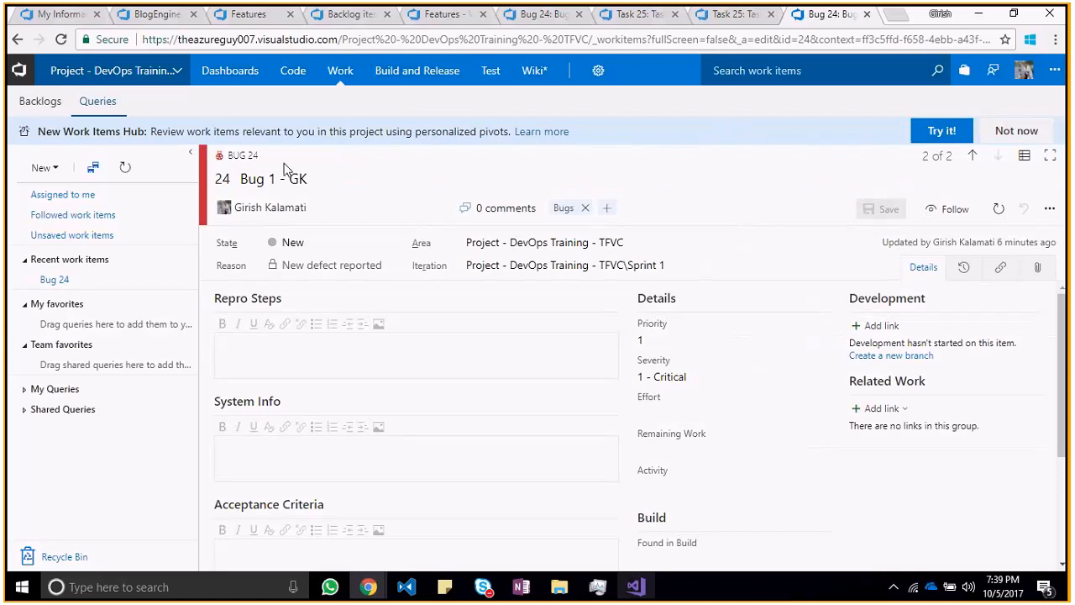
click(393, 243)
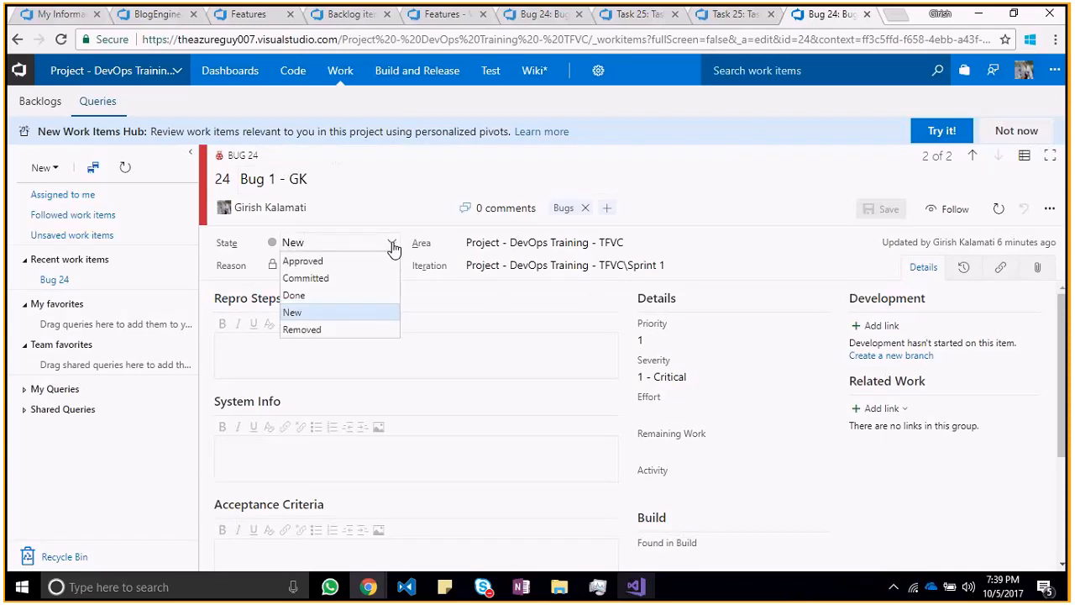
Step: Enter "found a bug in the title page" as the first line of the bug's Repro Steps
click(457, 355)
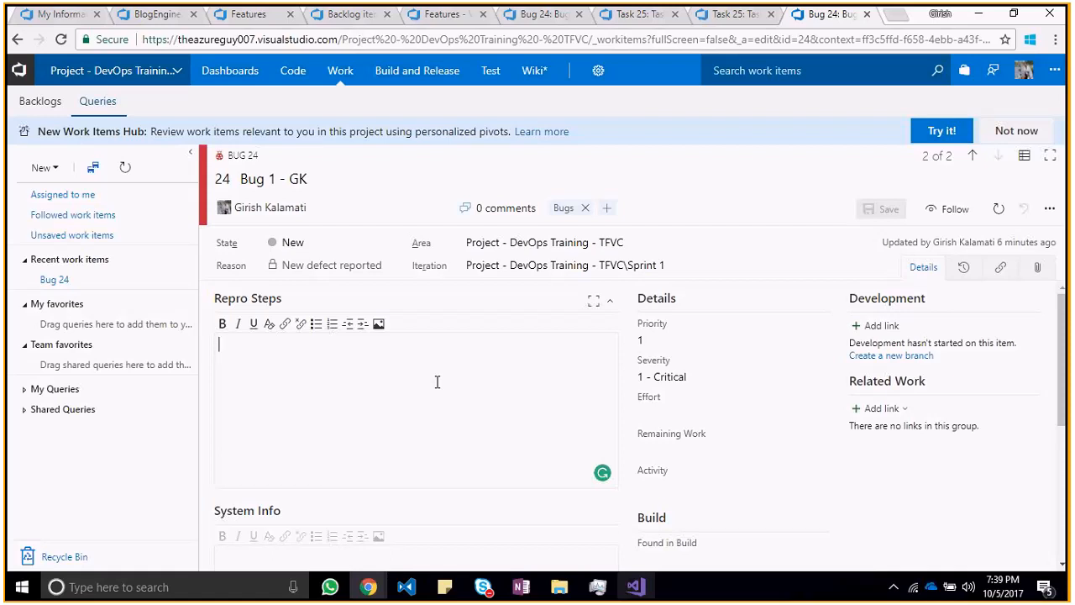
text(foub)
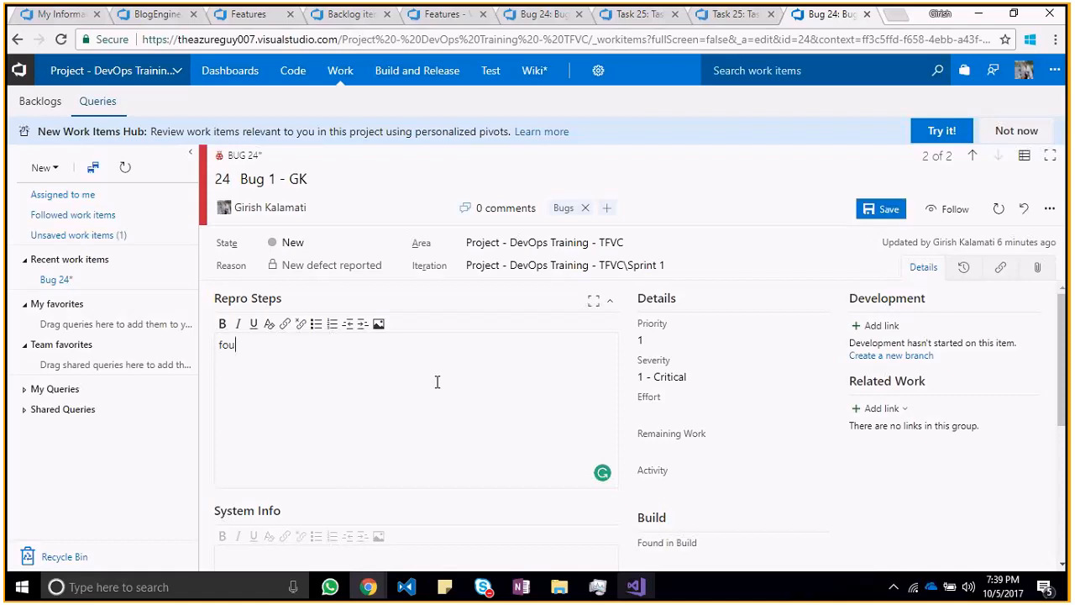
key(BackSpace)
key(BackSpace)
key(BackSpace)
key(BackSpace)
text(found a bu)
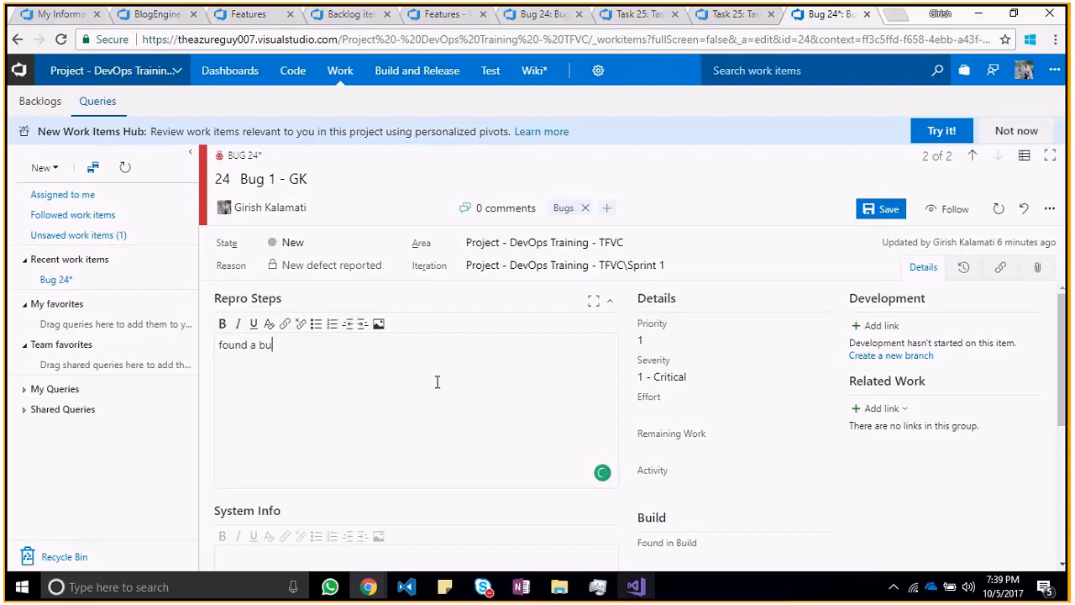
text(g in the title page)
Step: Leave a blank line in the Repro Steps and add "Repor steps: open web app"
key(Return)
key(Return)
text(Repor steps: open web app)
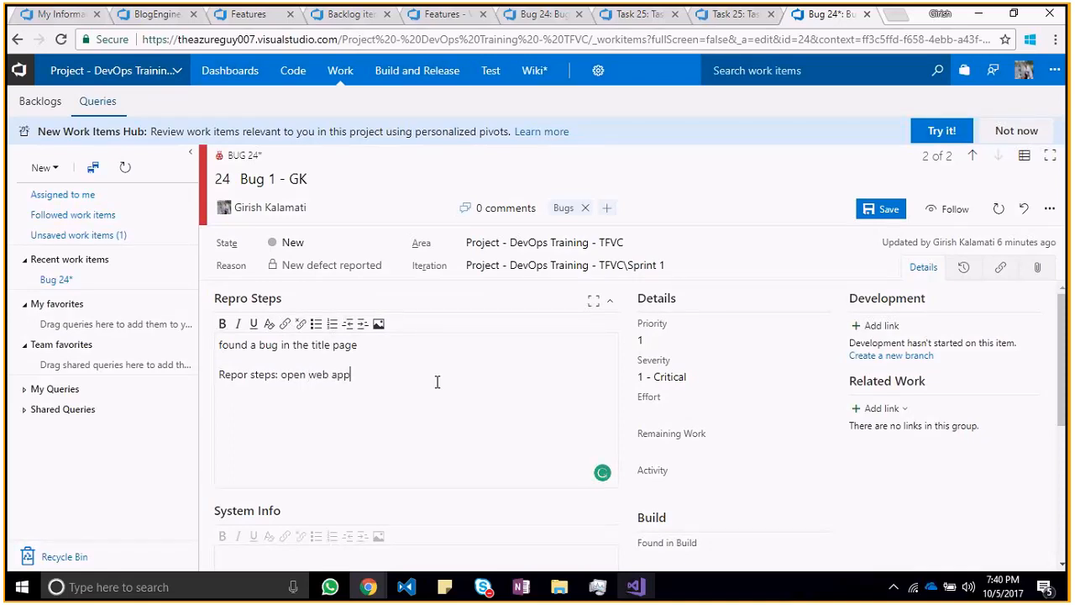
Step: Add the line "clcik on the title page" to the Repro Steps
key(Return)
text(check)
key(BackSpace)
key(BackSpace)
key(BackSpace)
key(BackSpace)
key(BackSpace)
text(lcik on the about)
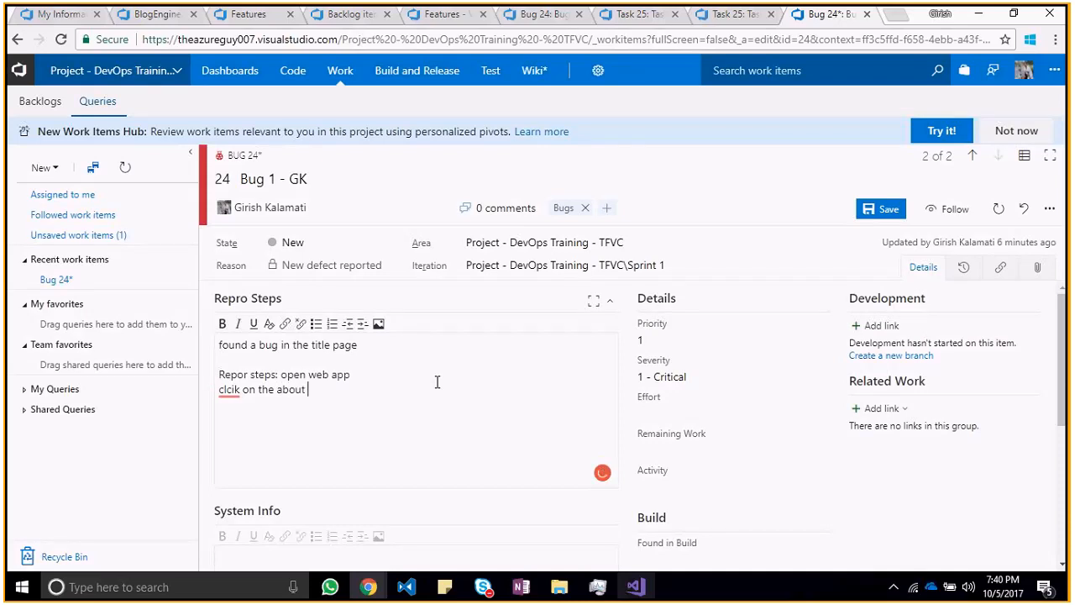
key(ctrl+BackSpace)
text(title page)
Step: Add the line "font are bigger tha recommended" to the Repro Steps
key(Return)
text(font are bigger th)
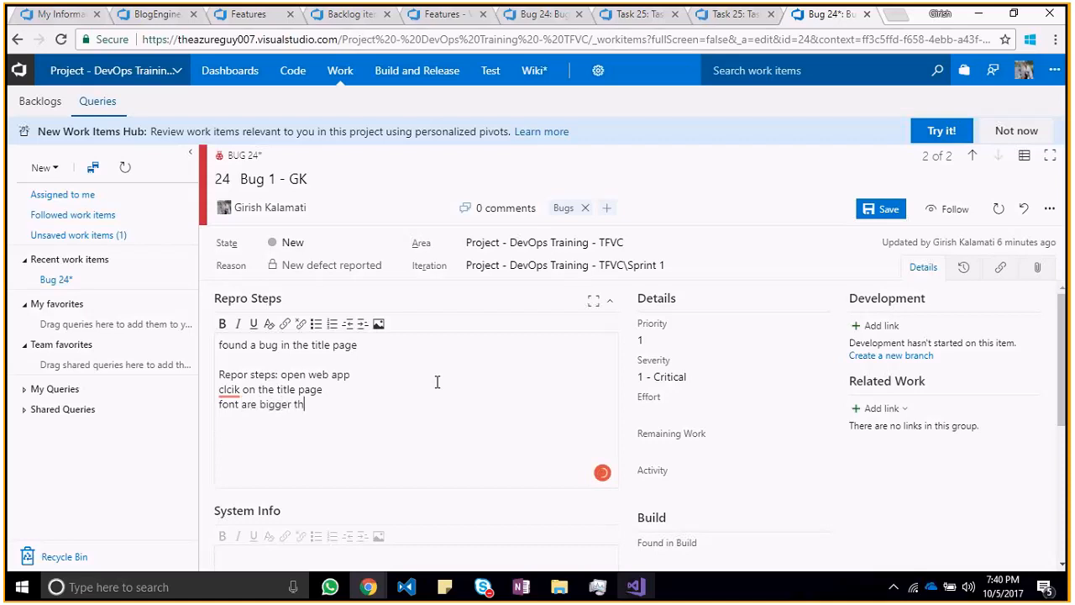
text(a recpmm)
key(BackSpace)
key(BackSpace)
key(BackSpace)
text(ommended)
Step: Move "open web app" onto its own line below "Repor steps:" and number it "1)"
key(Up)
key(Home)
key(Left)
key(Left)
key(Left)
key(Left)
key(Left)
key(Left)
key(Left)
key(Left)
key(Left)
key(Left)
key(Return)
text(1)
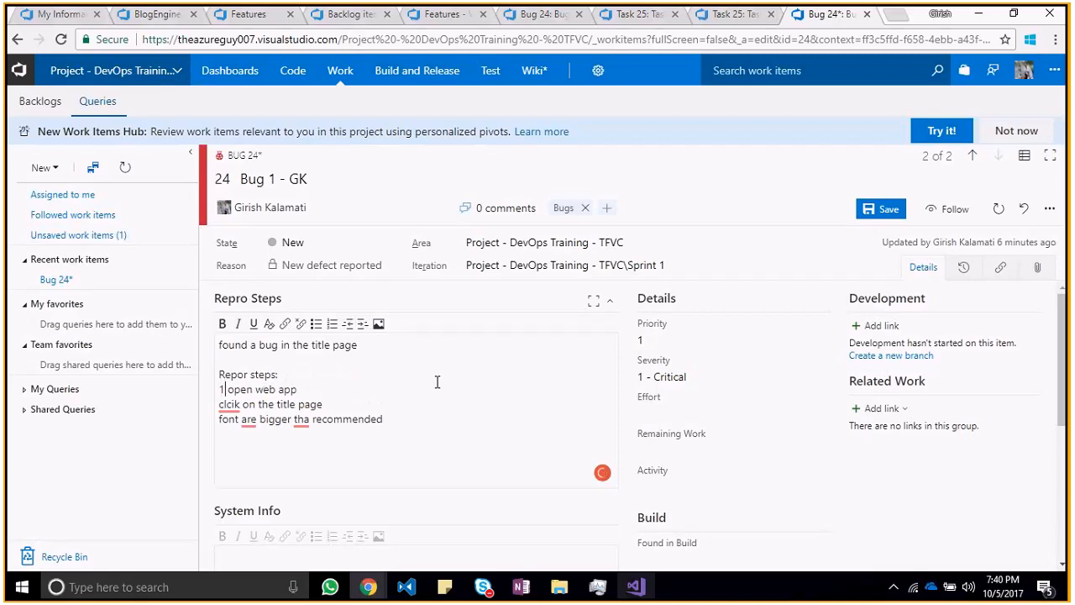
text())
Step: Number the title page line "2)" in the Repro Steps and edit its misspelled "clcik" to "clik"
key(Down)
key(Home)
text(2))
key(BackSpace)
key(Down)
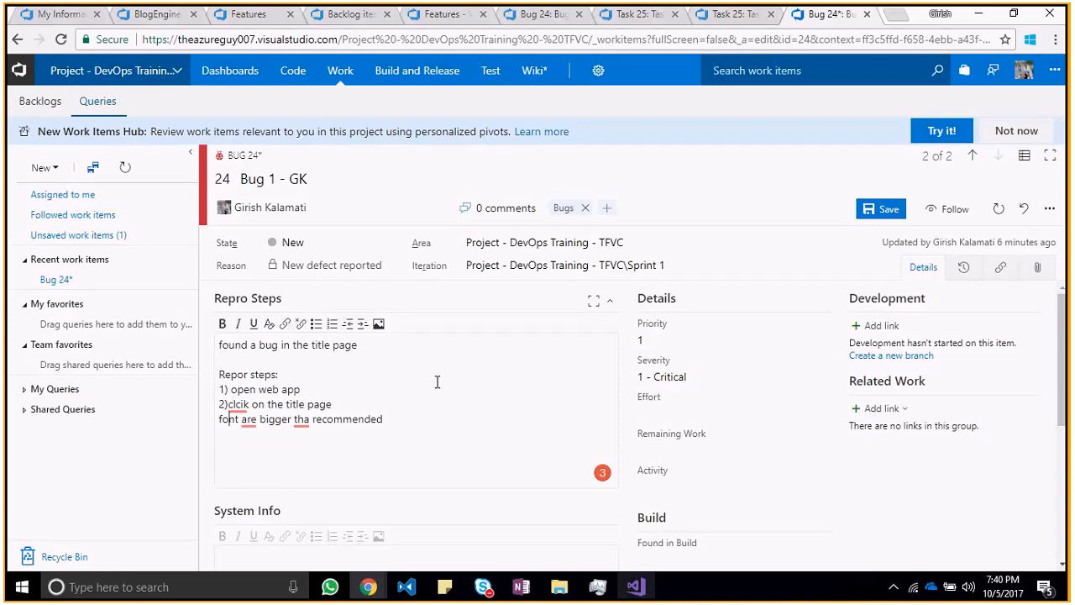
key(Delete)
key(Delete)
text(i)
Step: Number the font line "3)" in the Repro Steps and change "tha" to "the"
key(Down)
key(Home)
text(3))
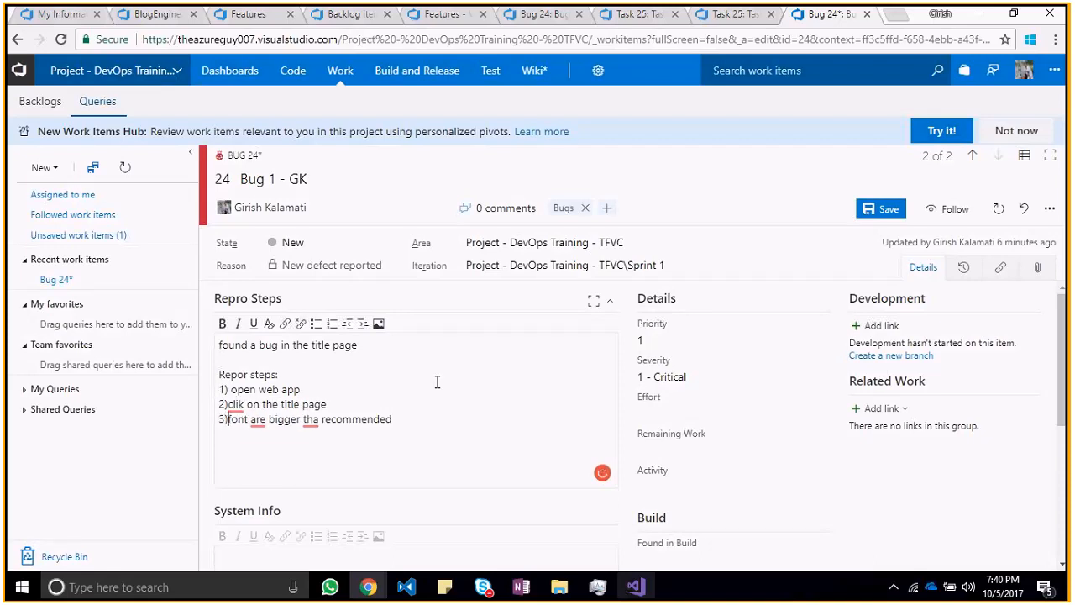
key(End)
key(ctrl+Left)
key(Left)
key(BackSpace)
text(e)
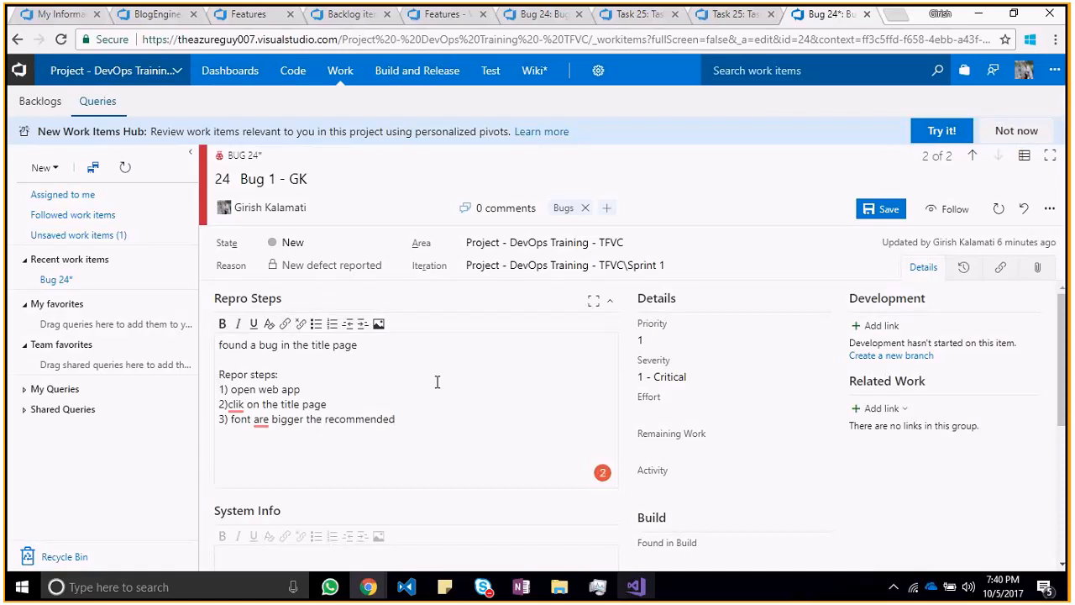
Step: Correct "font" to "fonts" in the third repro step and "clik" to "click" in the second
key(ctrl+Left)
key(ctrl+Left)
key(ctrl+Left)
key(Left)
text(s)
key(ctrl+Right)
key(ctrl+Right)
key(ctrl+Right)
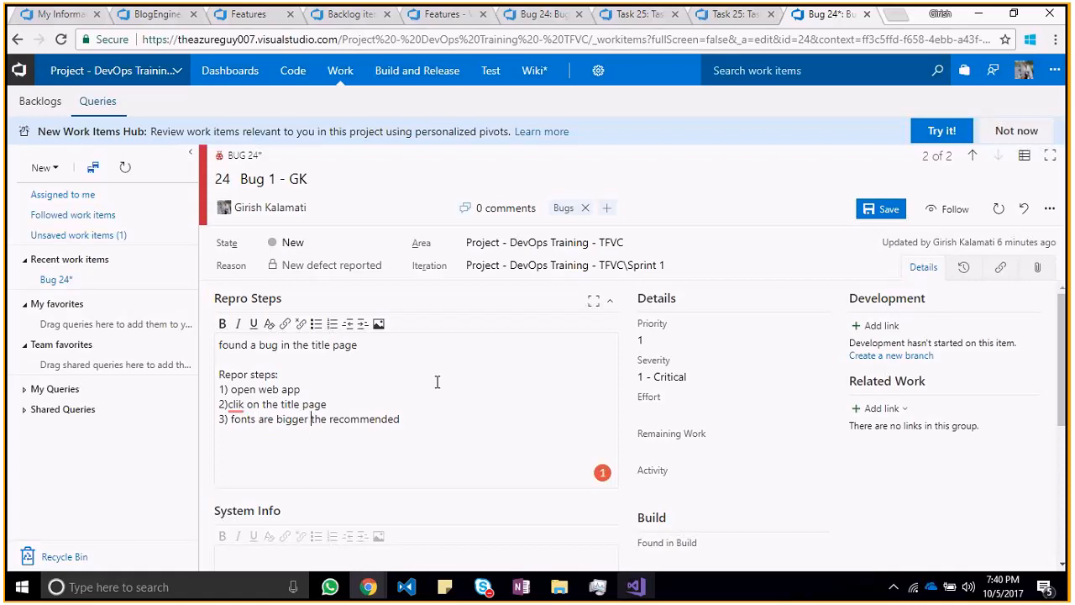
click(240, 404)
text(c)
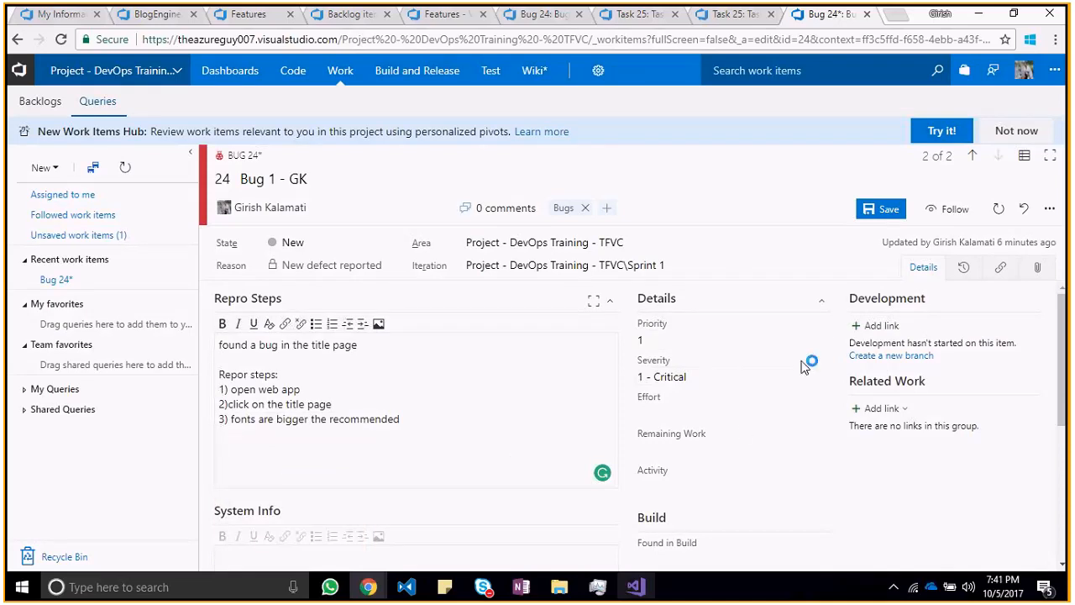
Step: Set the bug's priority to 2
click(820, 343)
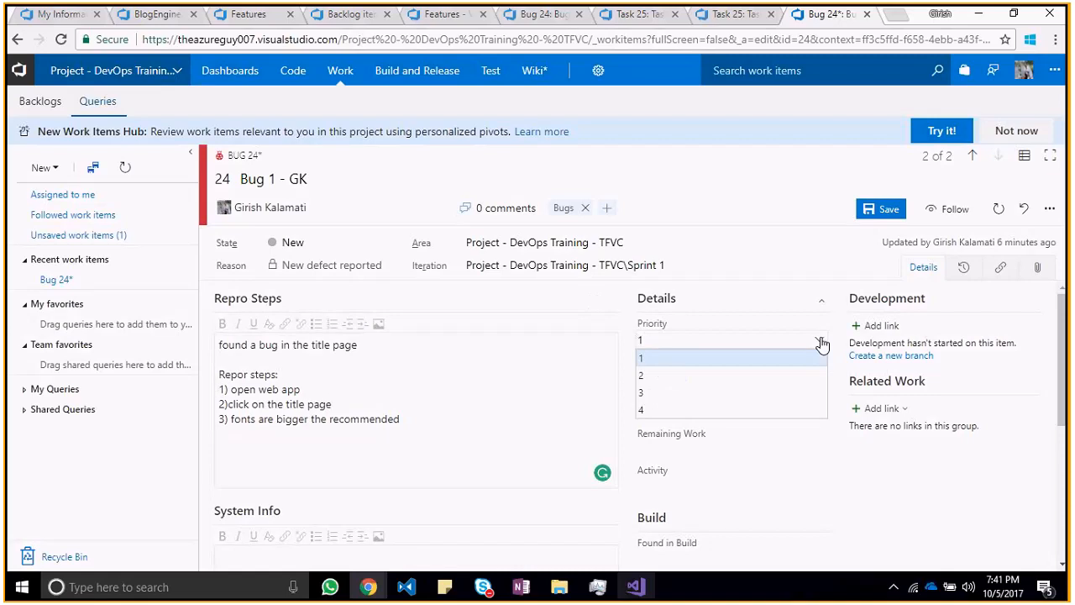
click(759, 375)
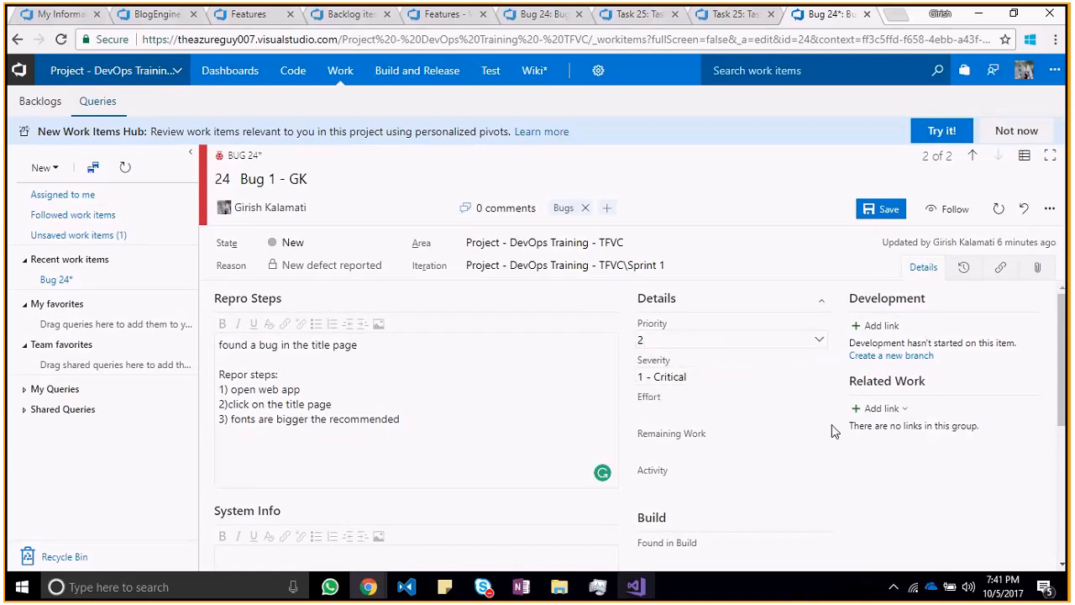
mouse_move(1050, 336)
mouse_down()
mouse_move(1070, 407)
mouse_move(1069, 343)
mouse_up()
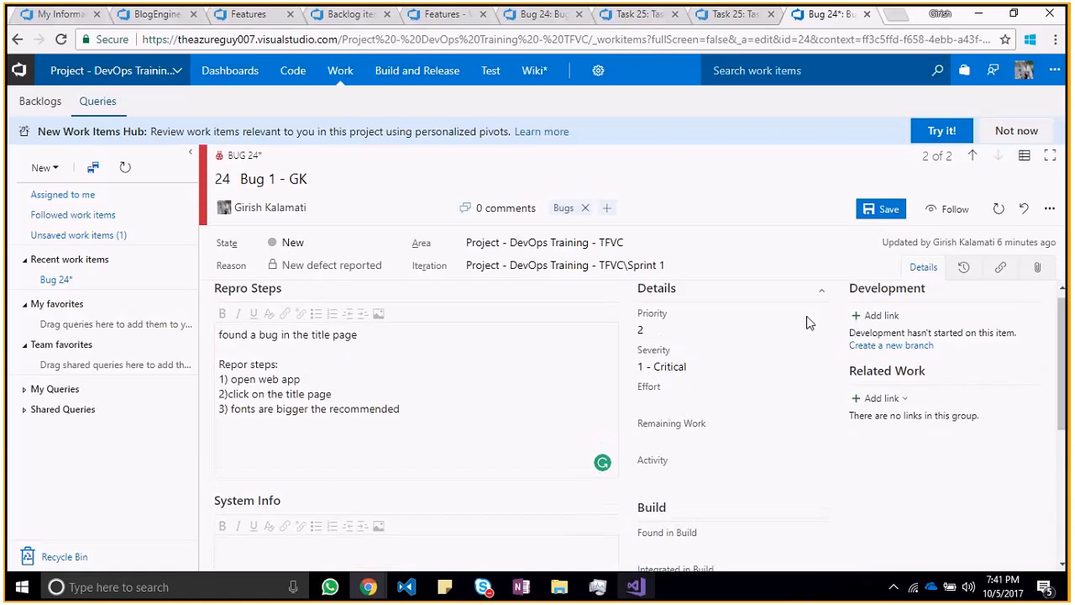
Step: Set the bug's priority back to 1 and choose the second level for its severity
click(819, 329)
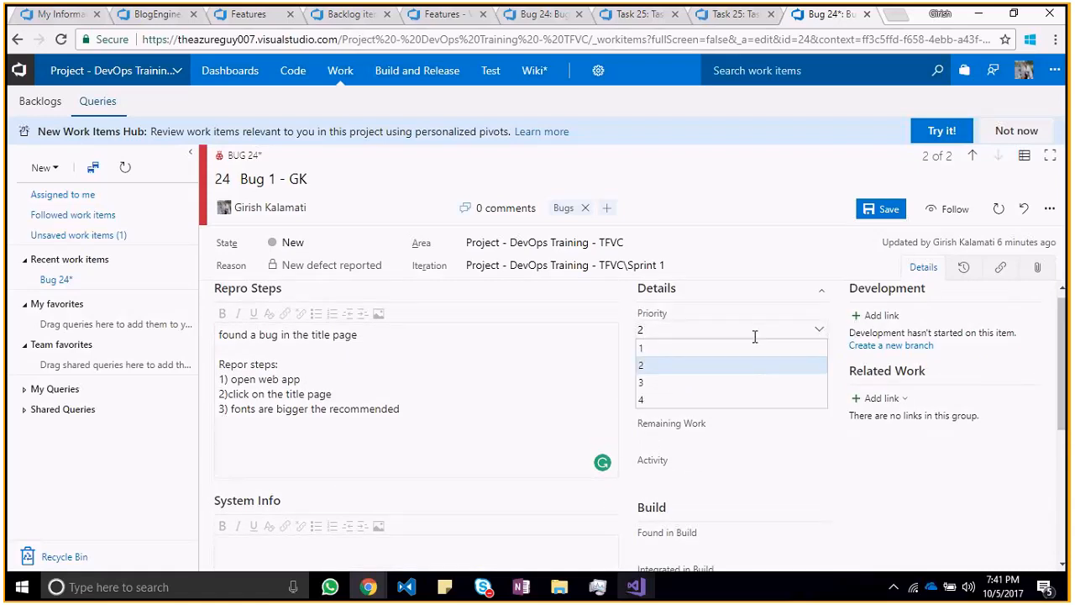
click(756, 347)
click(819, 366)
click(774, 401)
Step: Start a comment in the bug's Discussion with a mention of the feature owner's account
drag(1065, 374, 1069, 501)
click(367, 478)
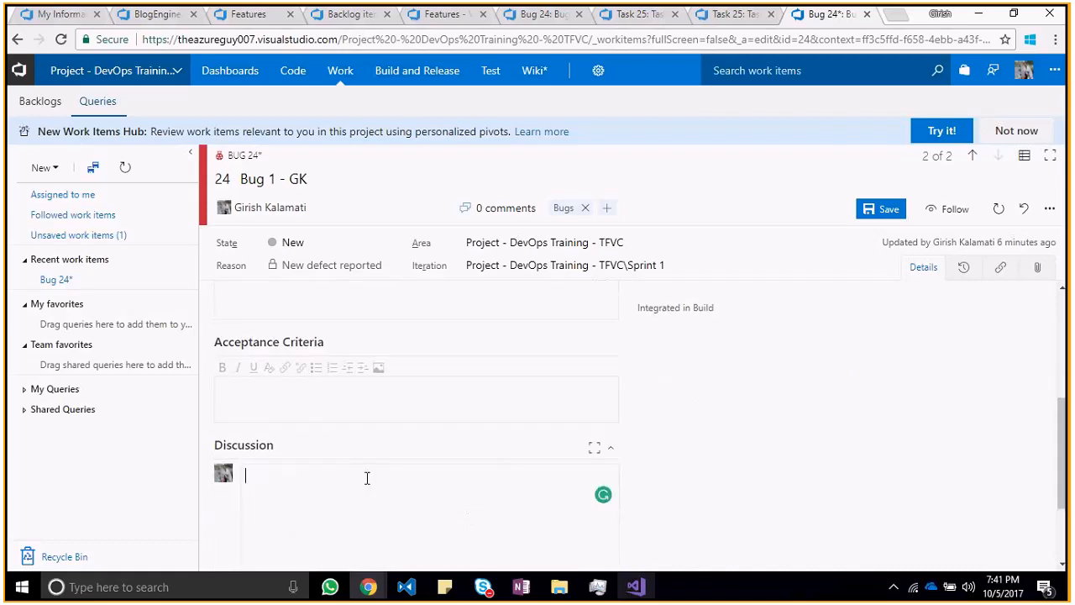
text(@)
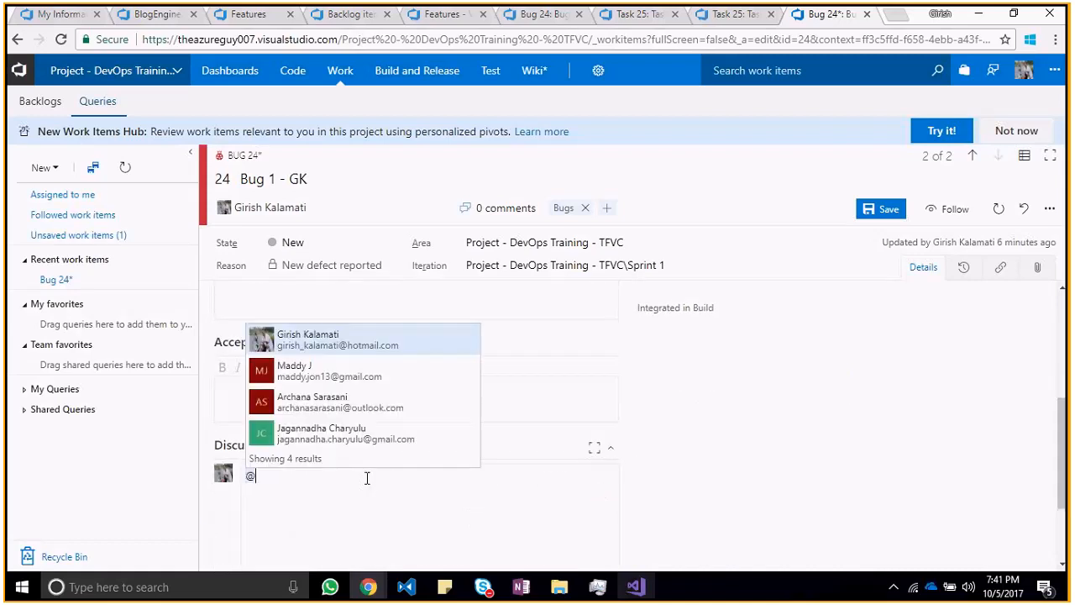
text(theazureguy)
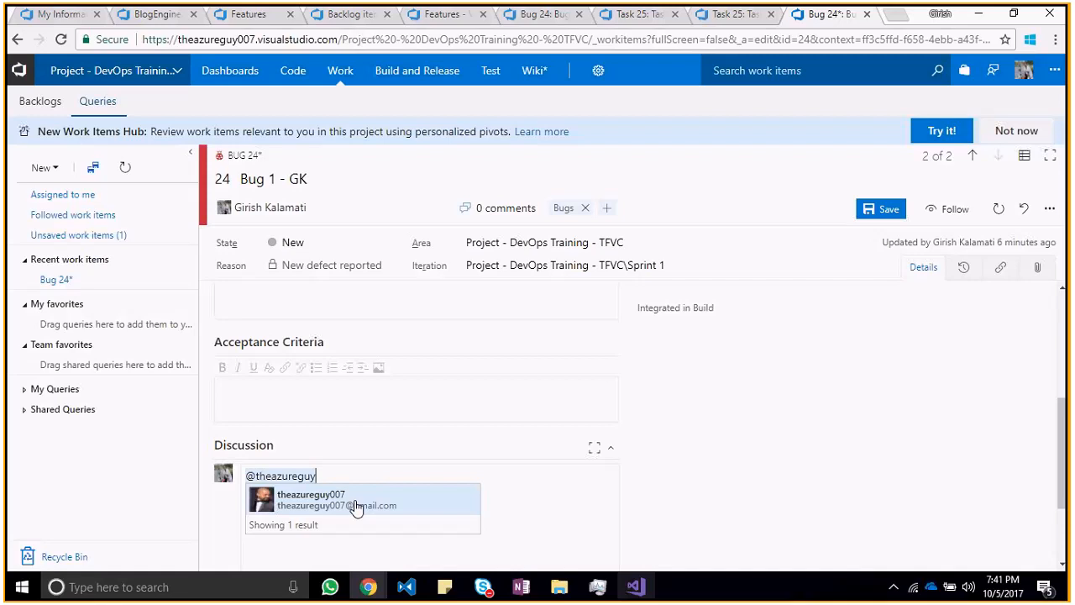
click(356, 504)
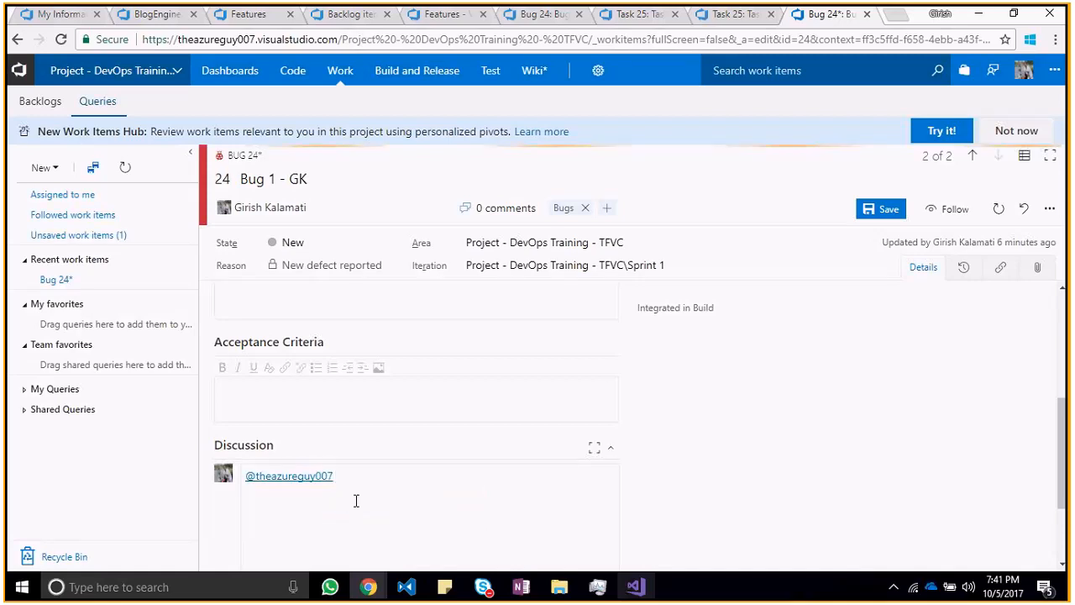
Step: Continue the Discussion comment after the mention with ": adding feature owner to rectify the title font issue"
text(:)
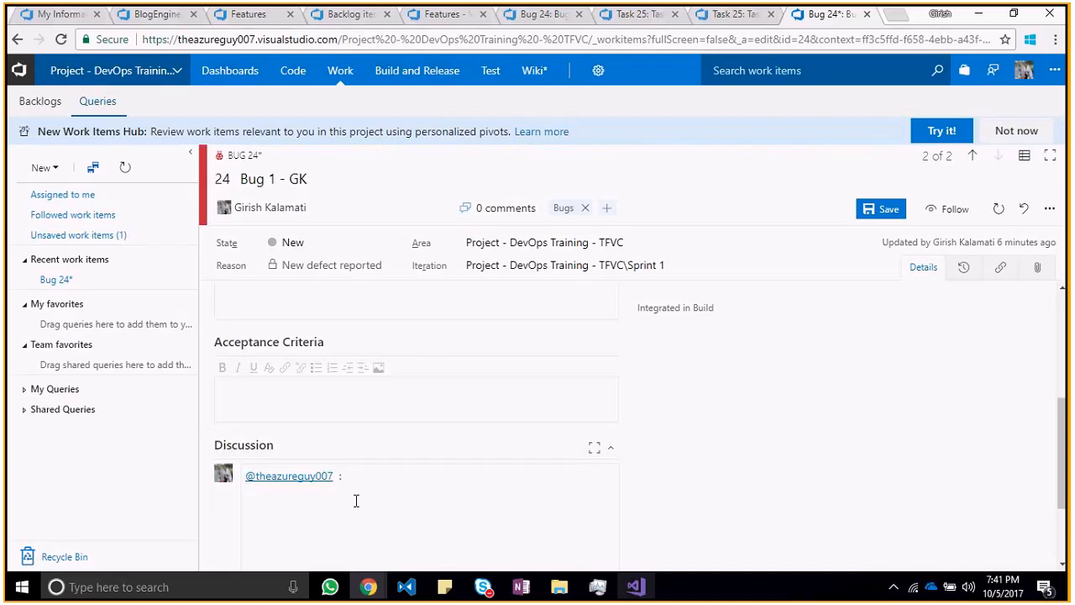
text( a)
text(dding )
text(fea)
text(ture owner )
text(to re)
text(ctify th)
text(e fomr)
key(BackSpace)
key(BackSpace)
key(BackSpace)
key(BackSpace)
text(title font issue)
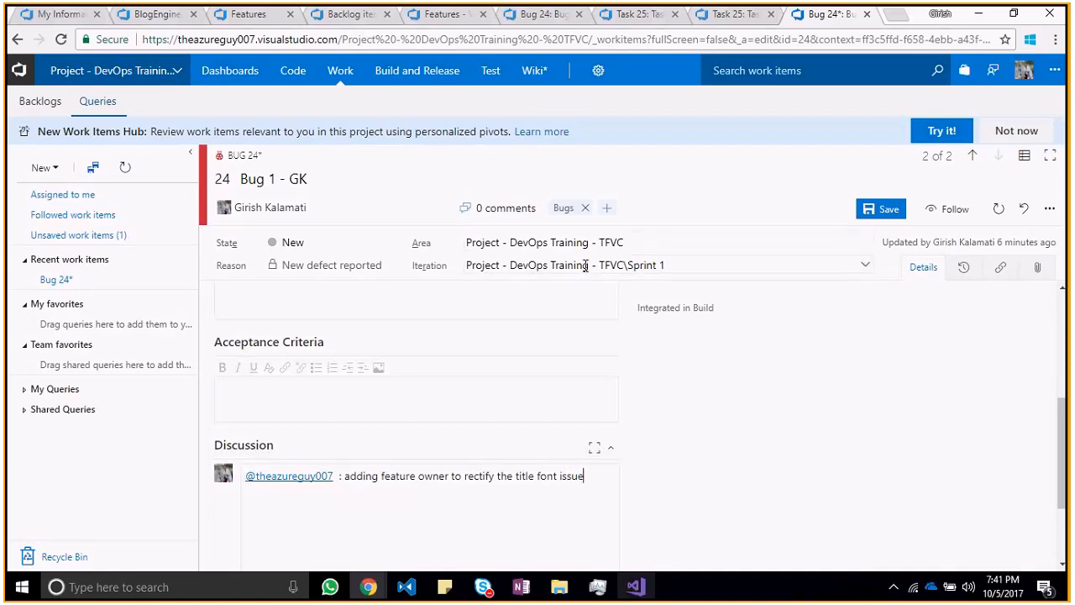
Step: Reassign the bug to the feature owner mentioned in the comment and save the work item
click(372, 208)
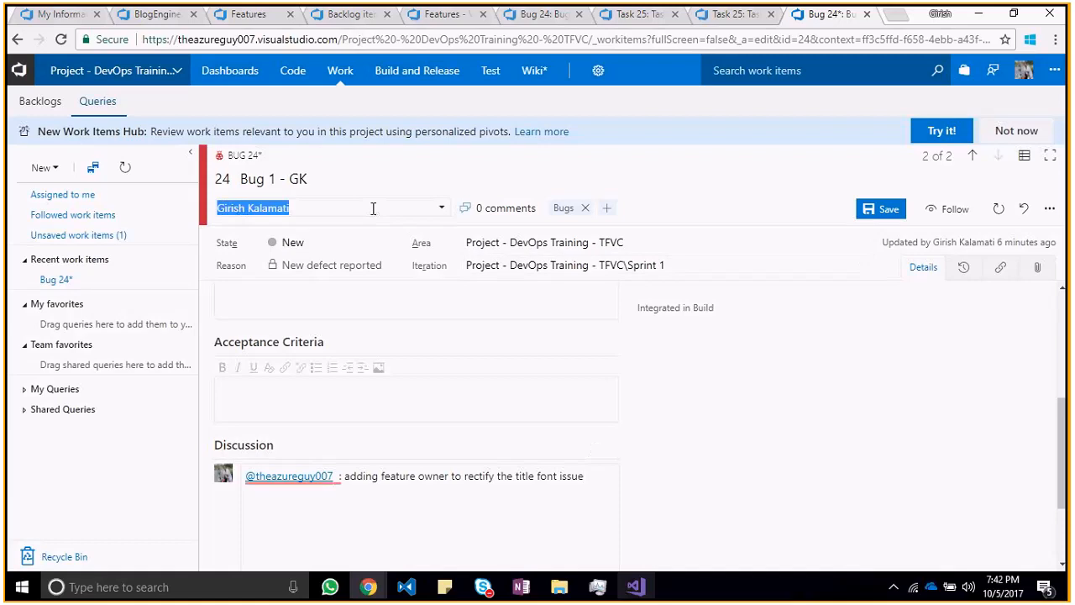
click(440, 210)
click(401, 225)
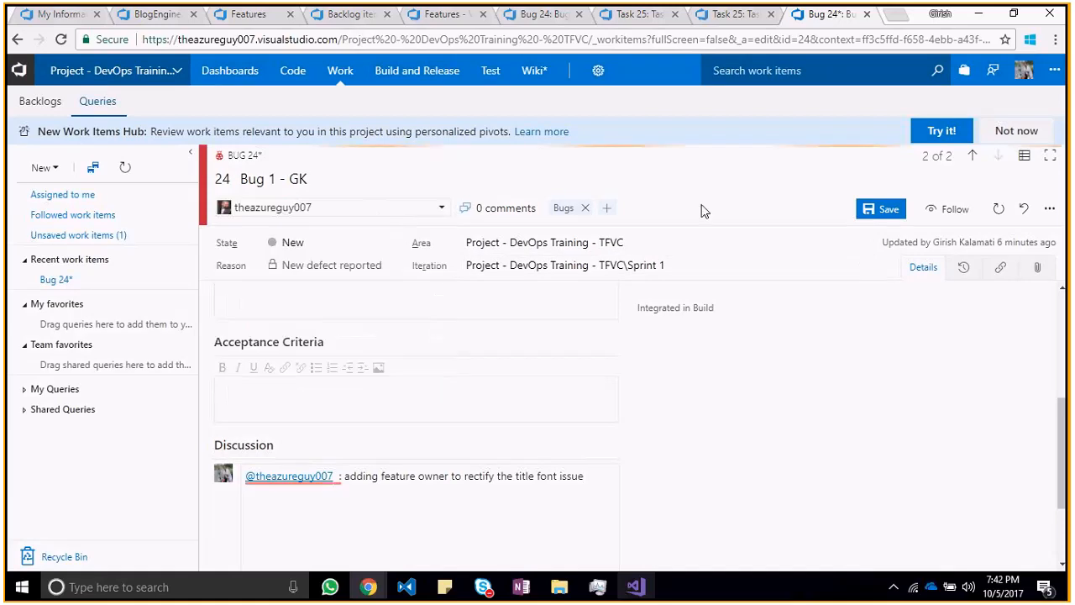
click(871, 216)
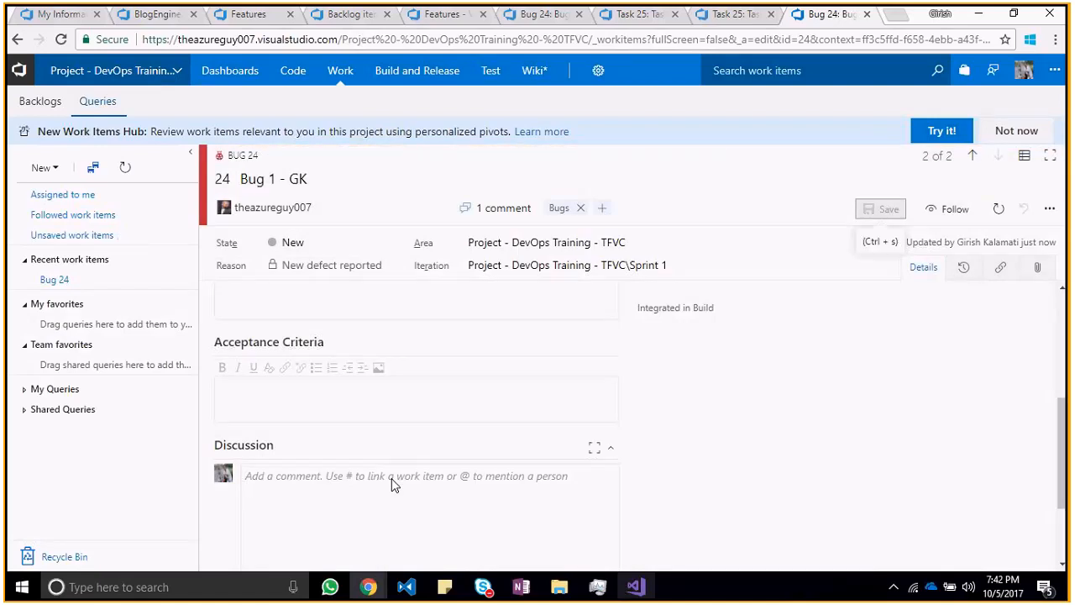
Step: Append "- Transfere task to actual feature owner" to the bug's title and save the work item
click(393, 244)
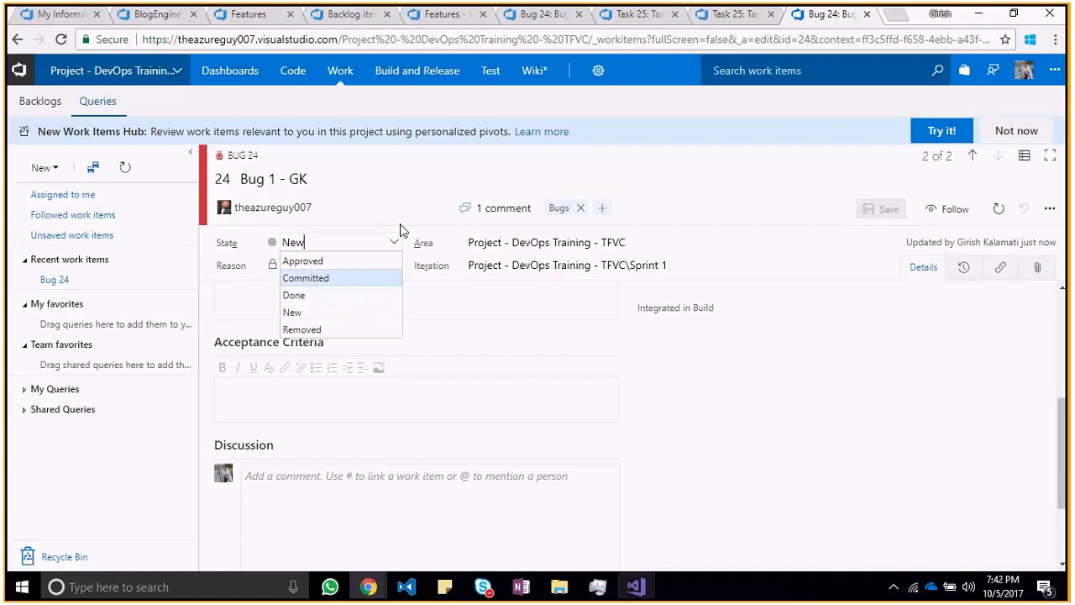
click(380, 185)
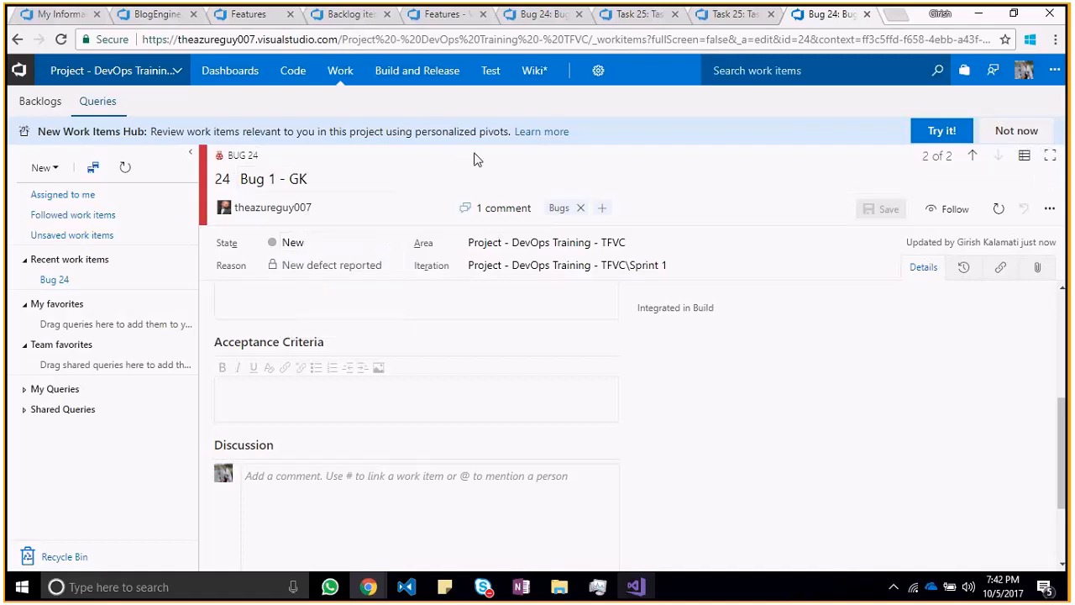
text(-)
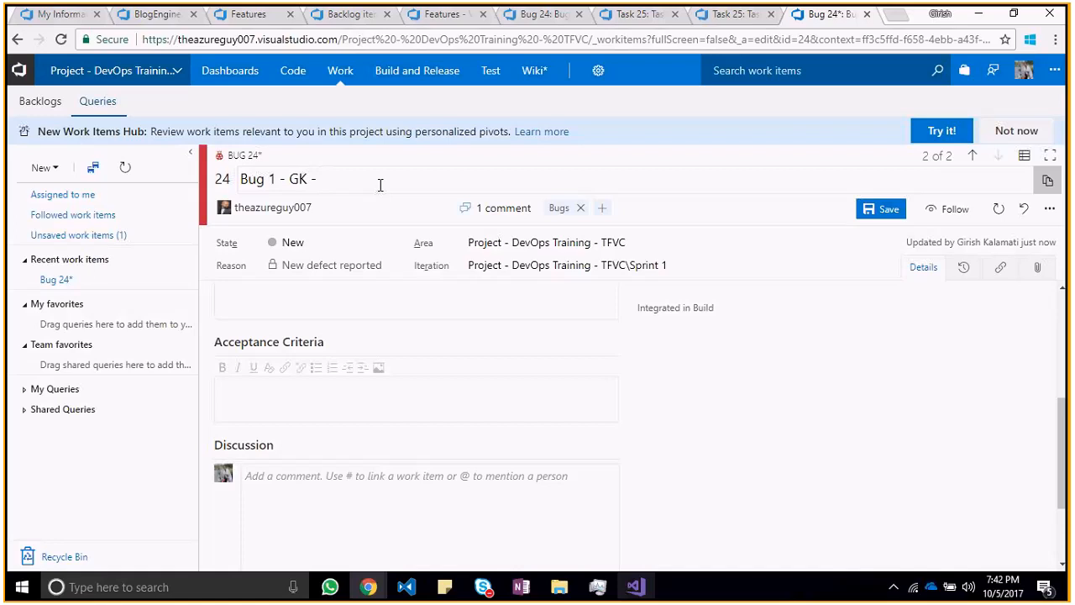
text( Transfere task to thea)
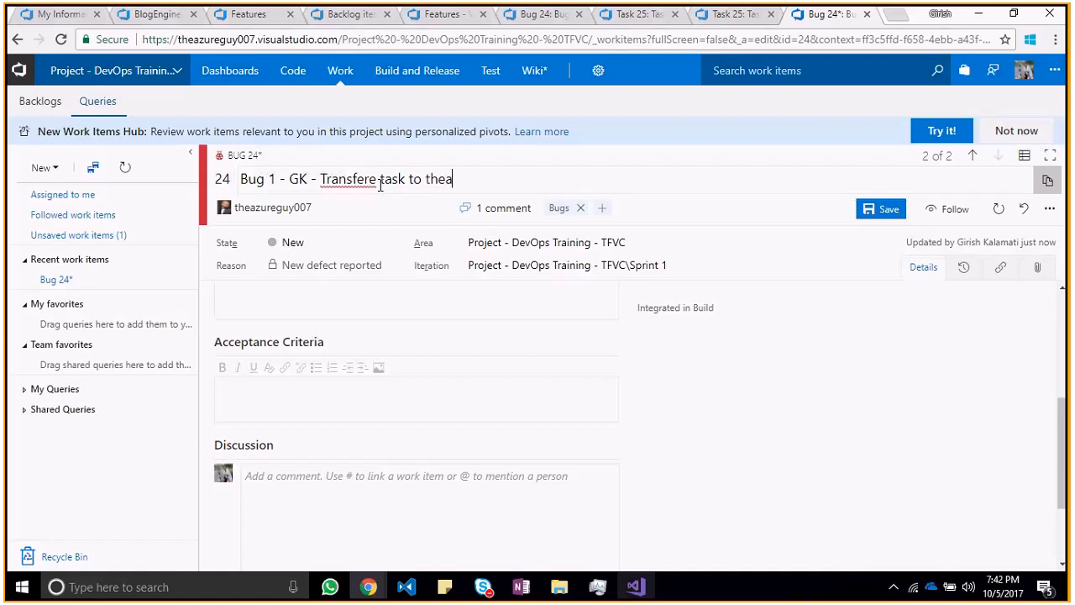
key(BackSpace)
key(BackSpace)
key(BackSpace)
key(BackSpace)
text(actual feature owner)
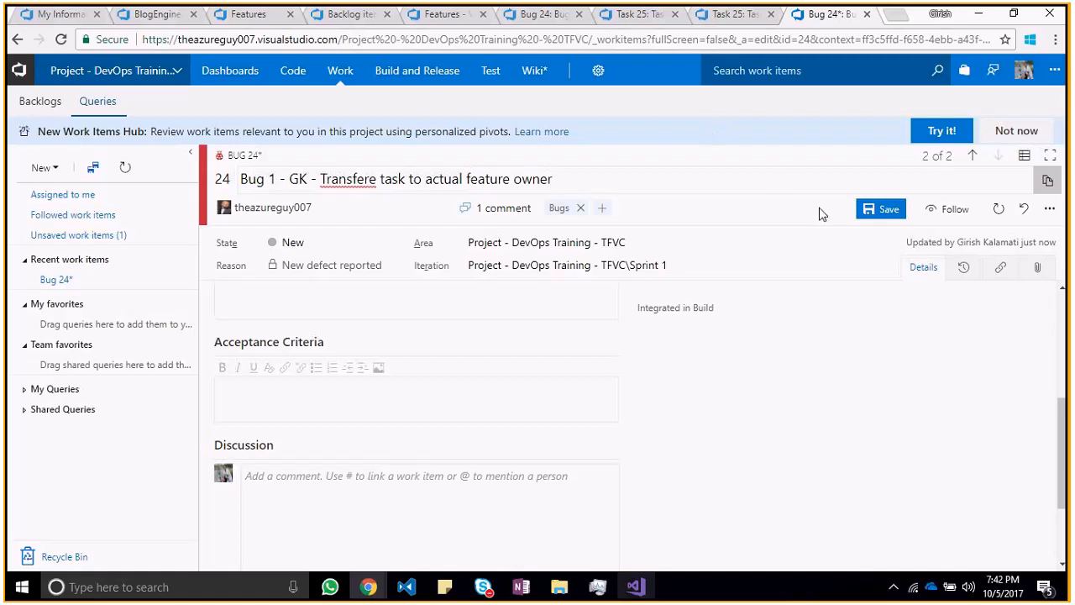
click(870, 215)
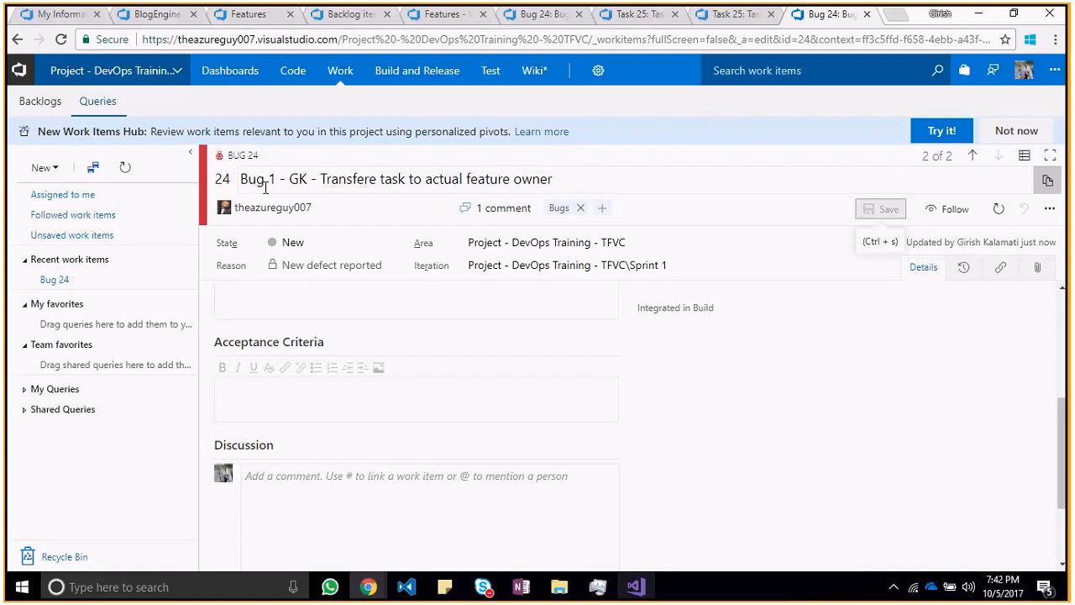
Step: Correct "Transfere" to "Transfer" in the bug's title and save the work item
click(378, 177)
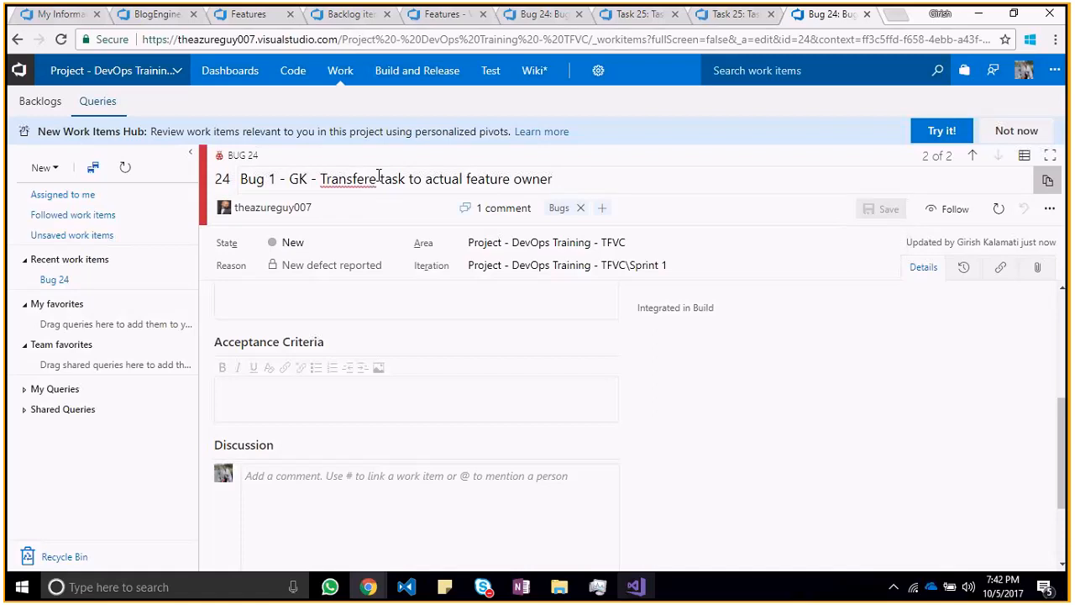
key(BackSpace)
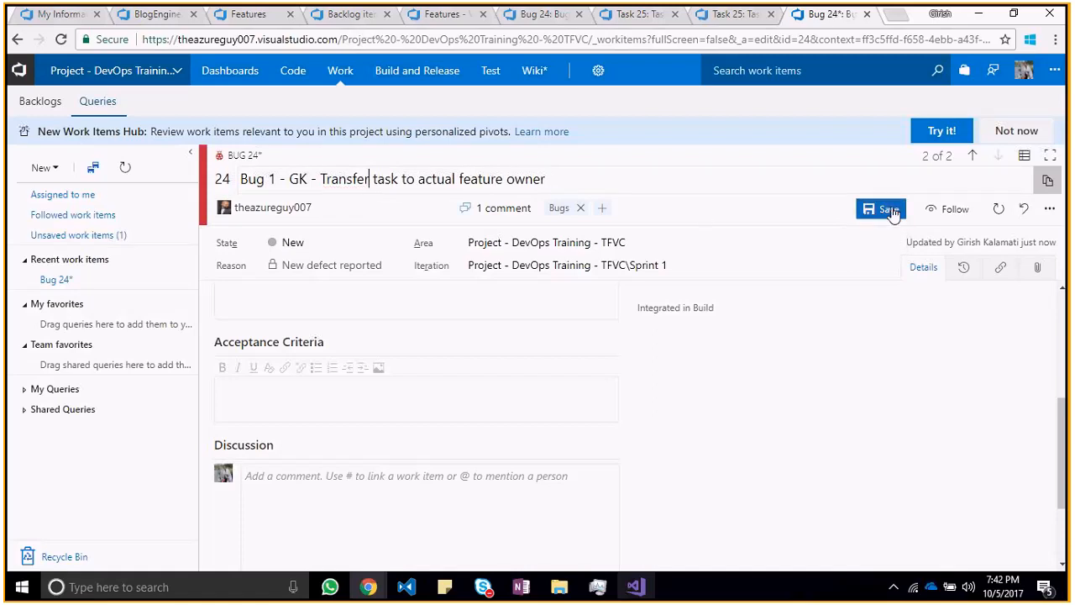
click(890, 212)
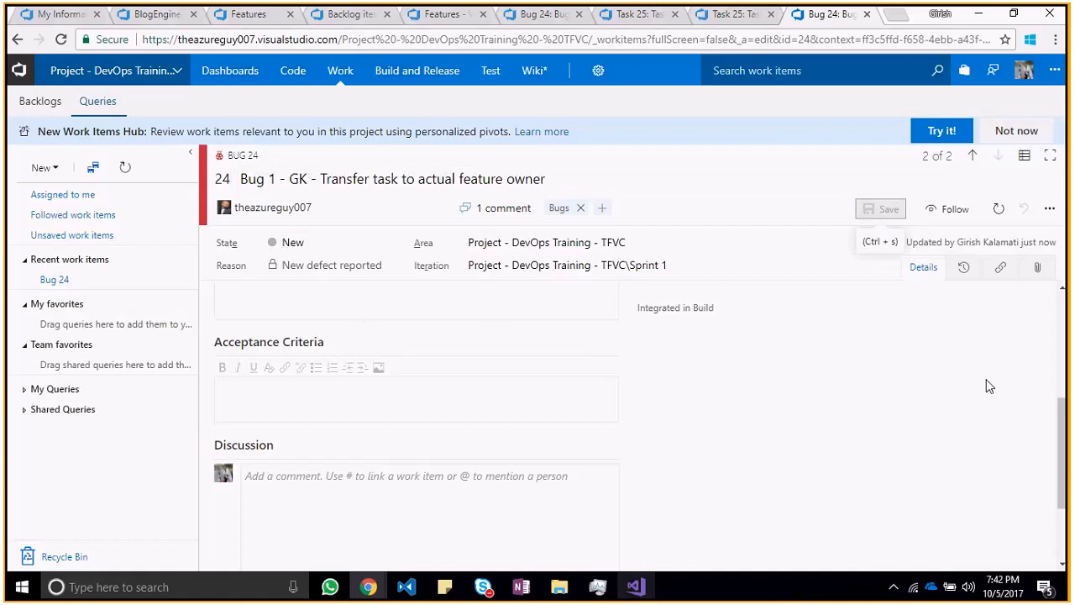
Step: Open the bug's history and examine its list of changes and the state graph
drag(1065, 416, 1048, 395)
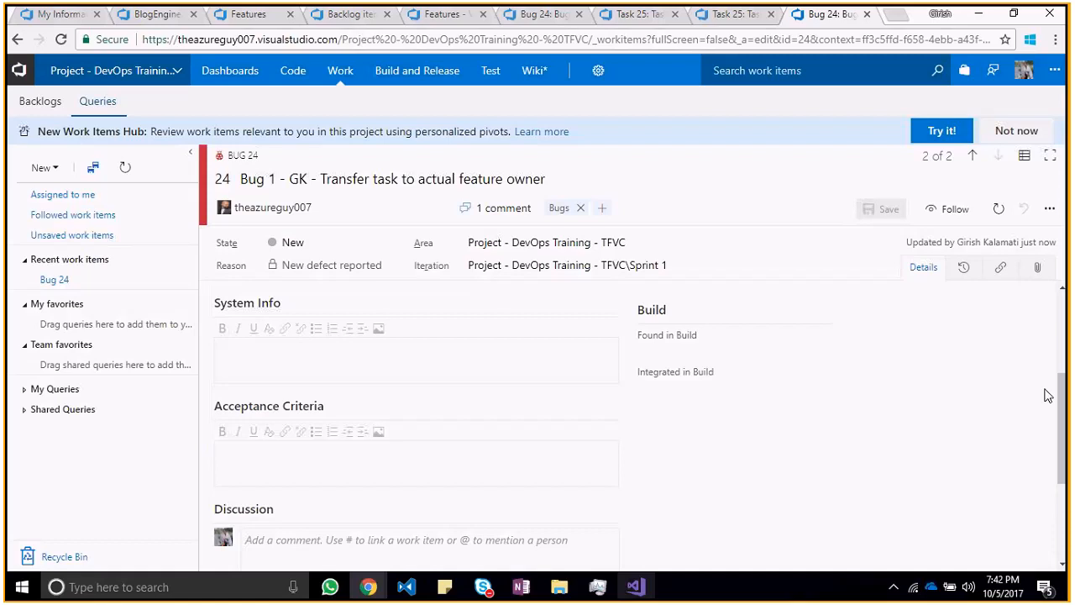
click(967, 243)
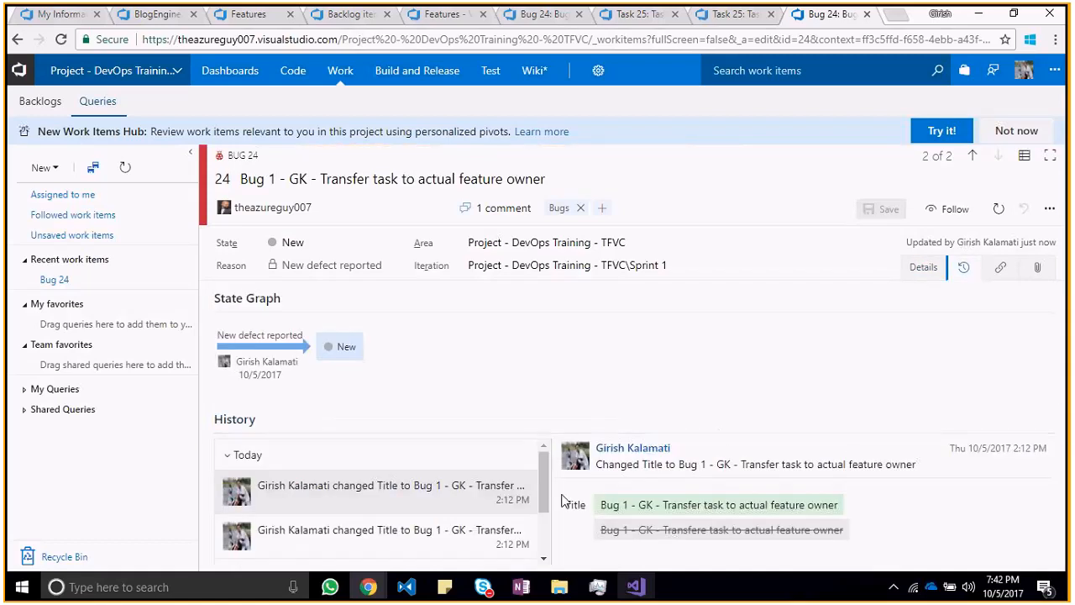
drag(550, 500, 551, 544)
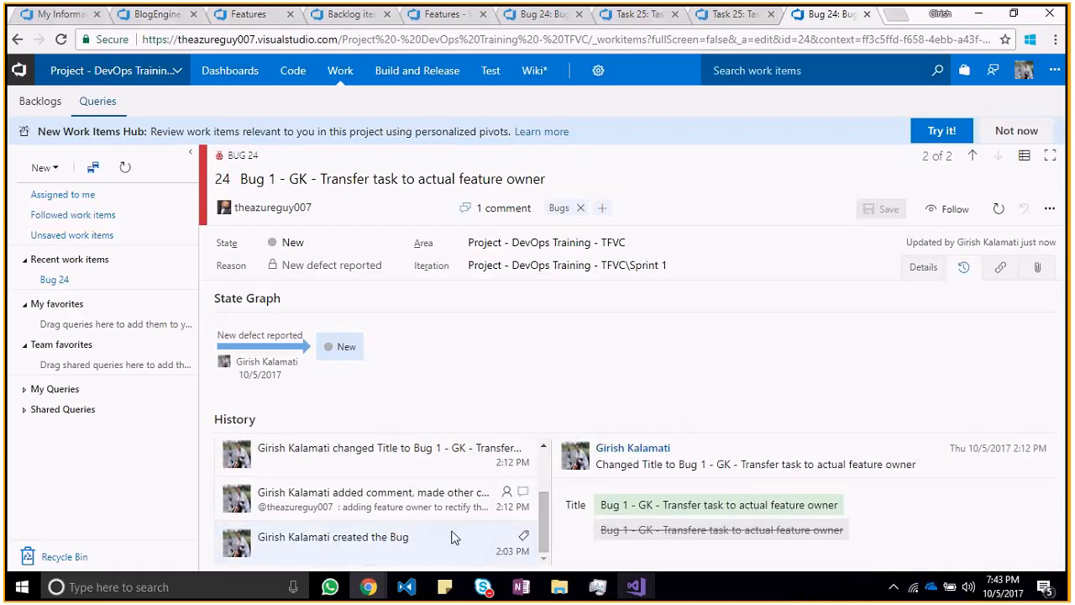
scroll(452, 537, up, 5)
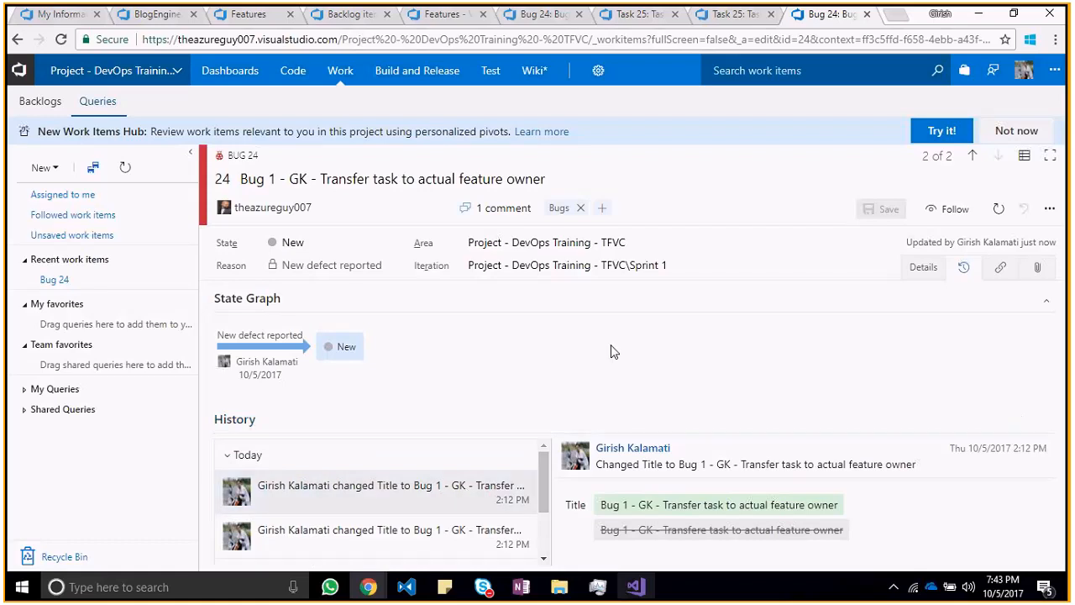
click(336, 356)
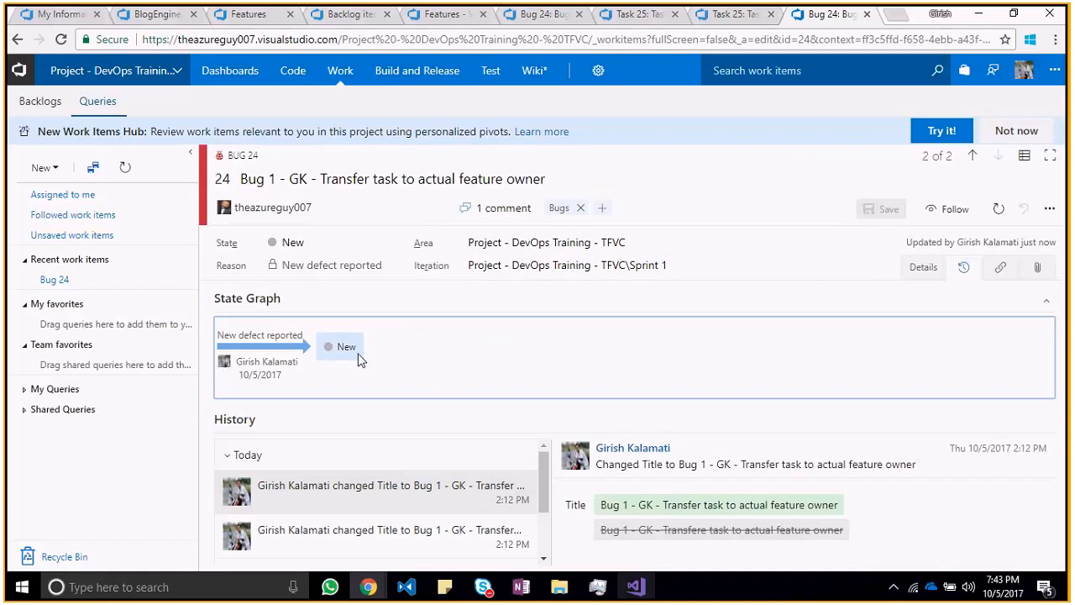
triple_click(272, 366)
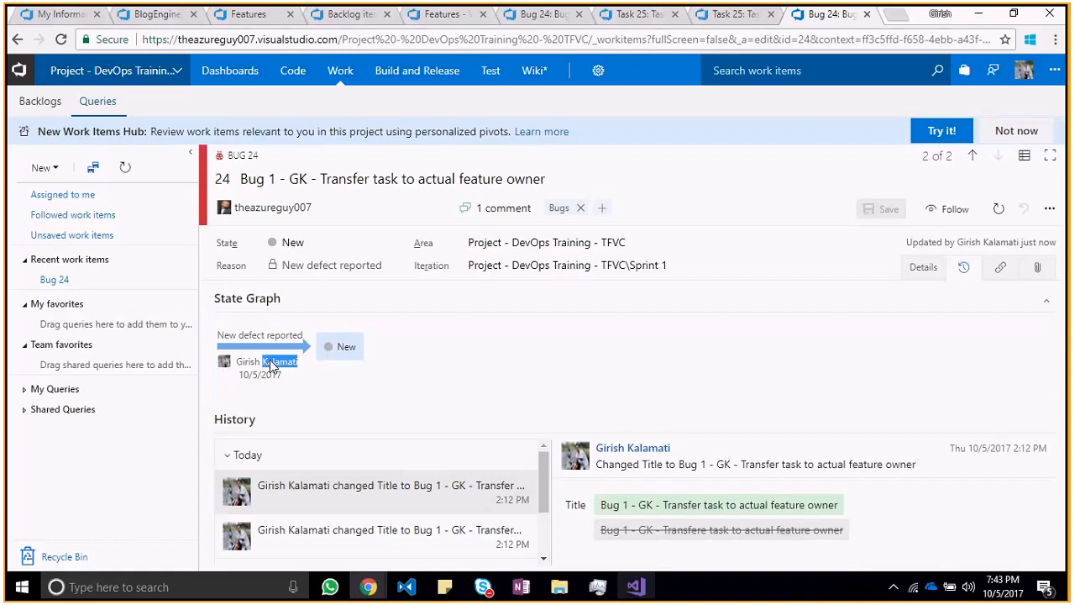
click(445, 385)
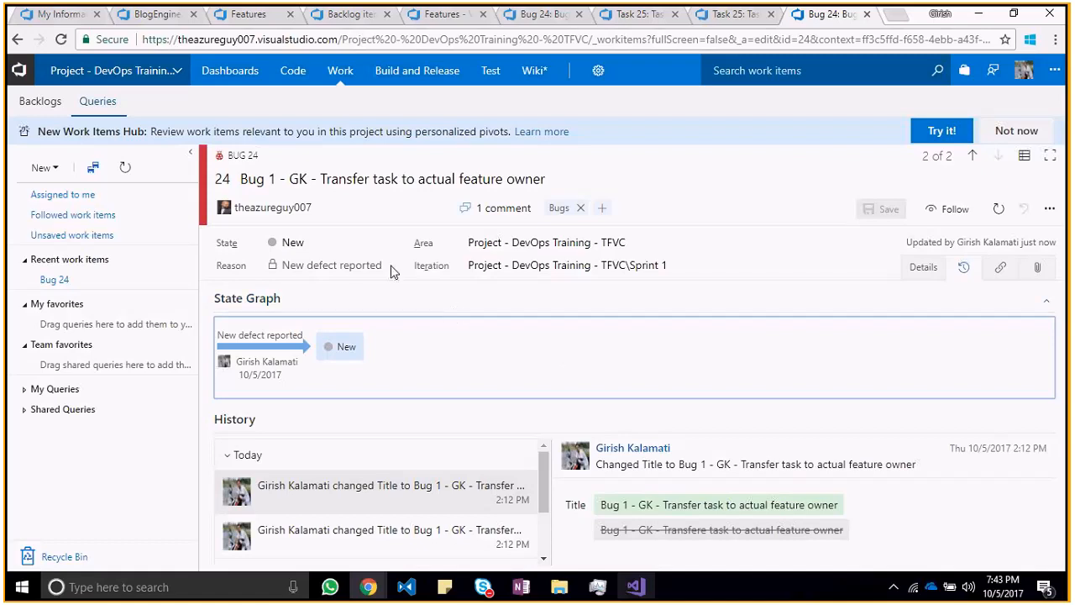
Step: Switch to the feature owner's browser session and open the bug "Transfer task to actual feature owner" from the project's backlog items
key(alt+Tab)
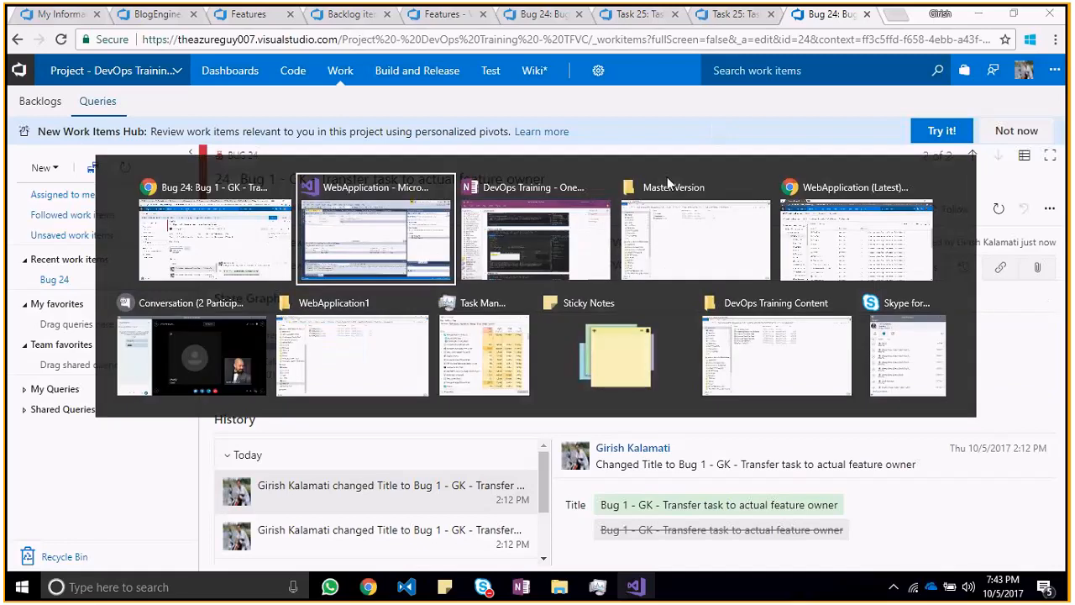
key(alt+Tab)
key(alt+Tab)
key(alt+Tab)
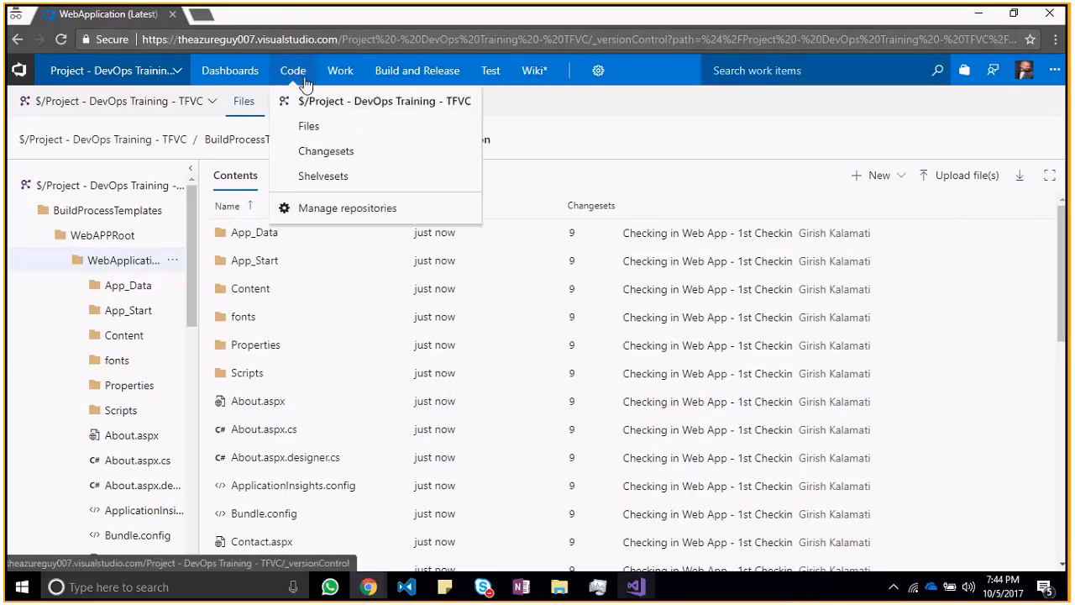
click(360, 77)
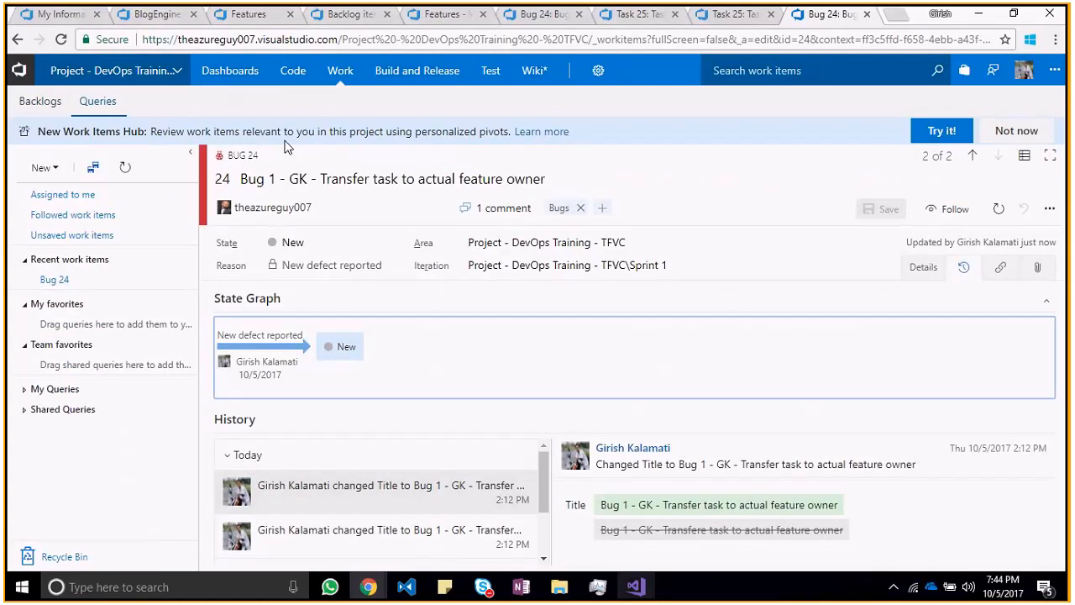
key(alt+Tab)
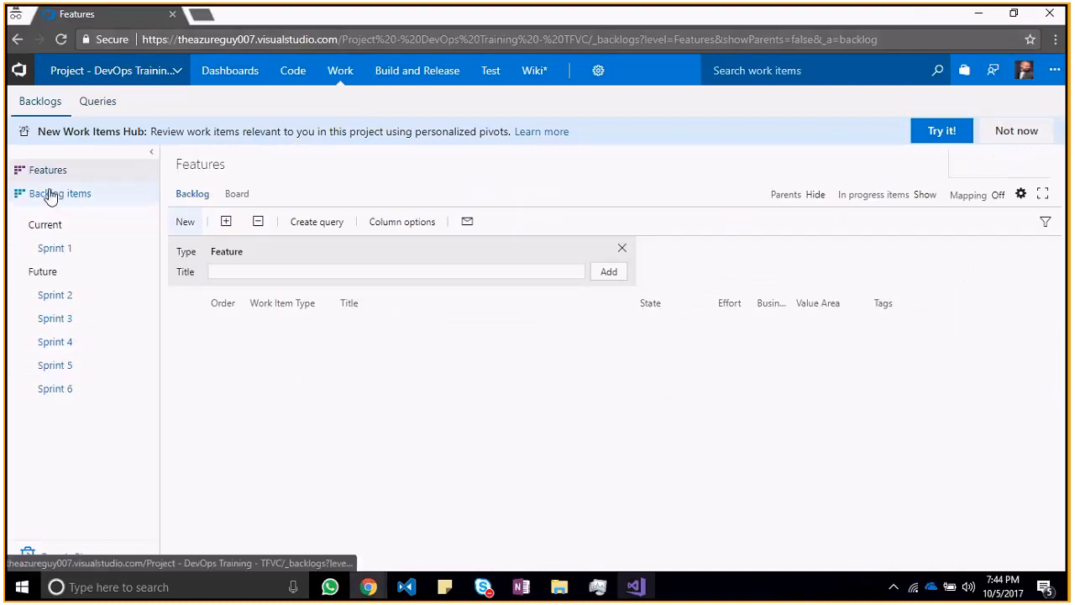
click(50, 196)
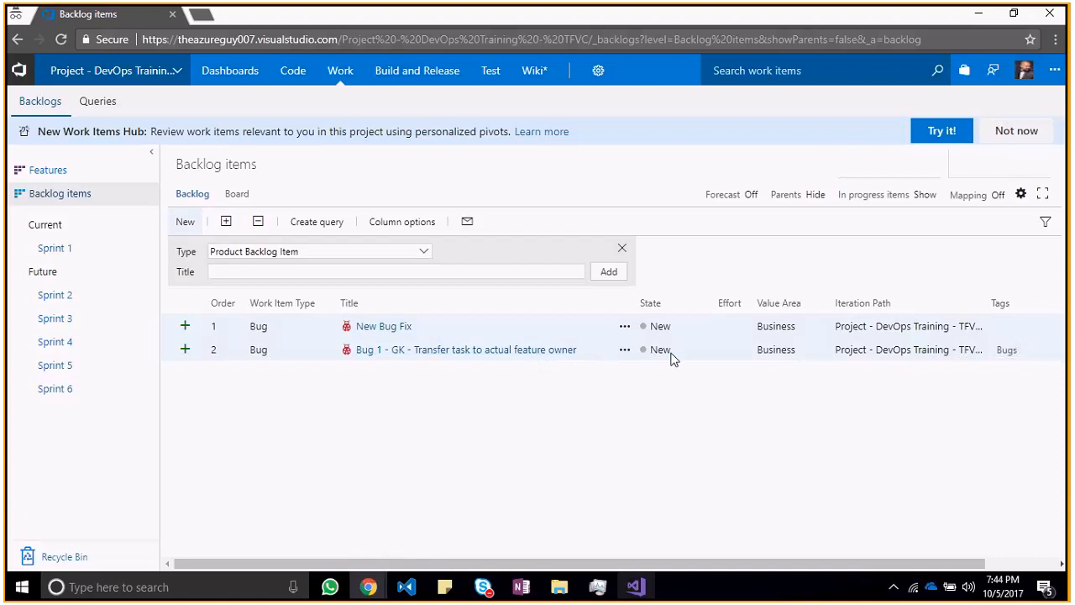
click(494, 350)
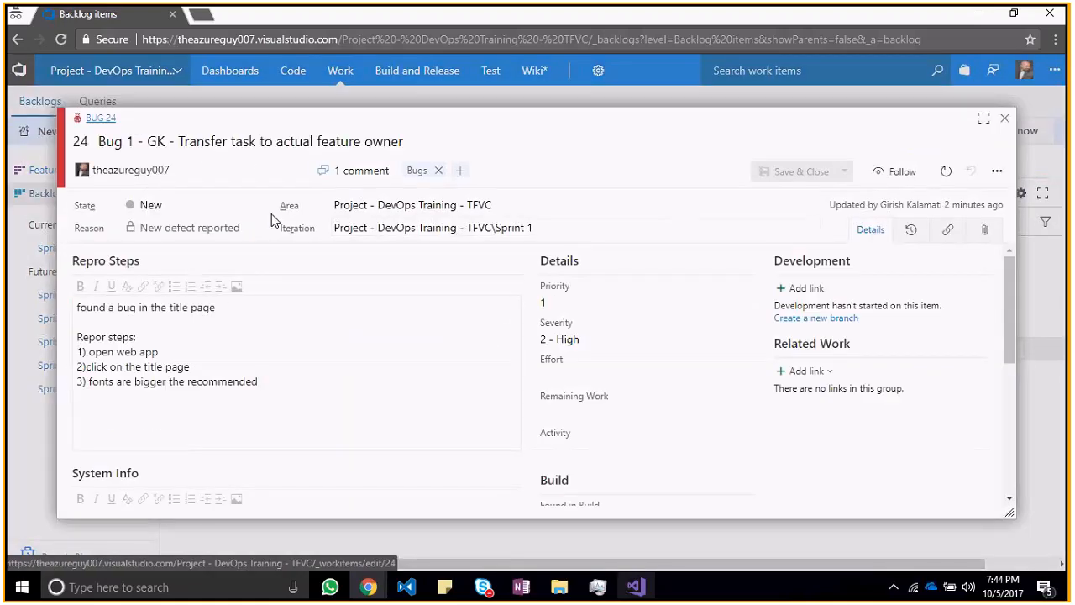
Step: Set the bug's state to Committed
click(195, 206)
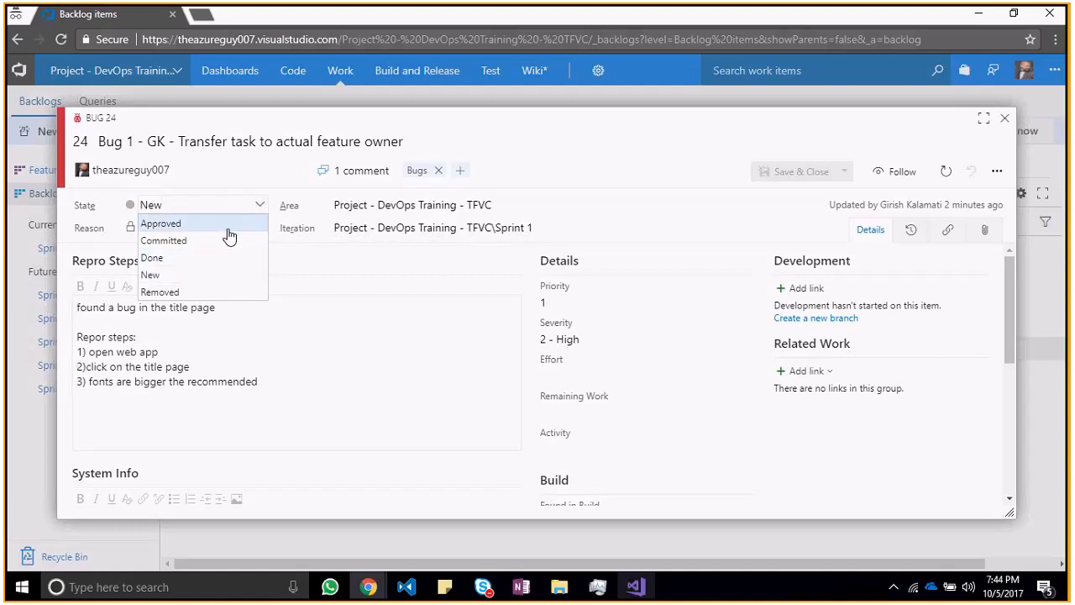
click(348, 262)
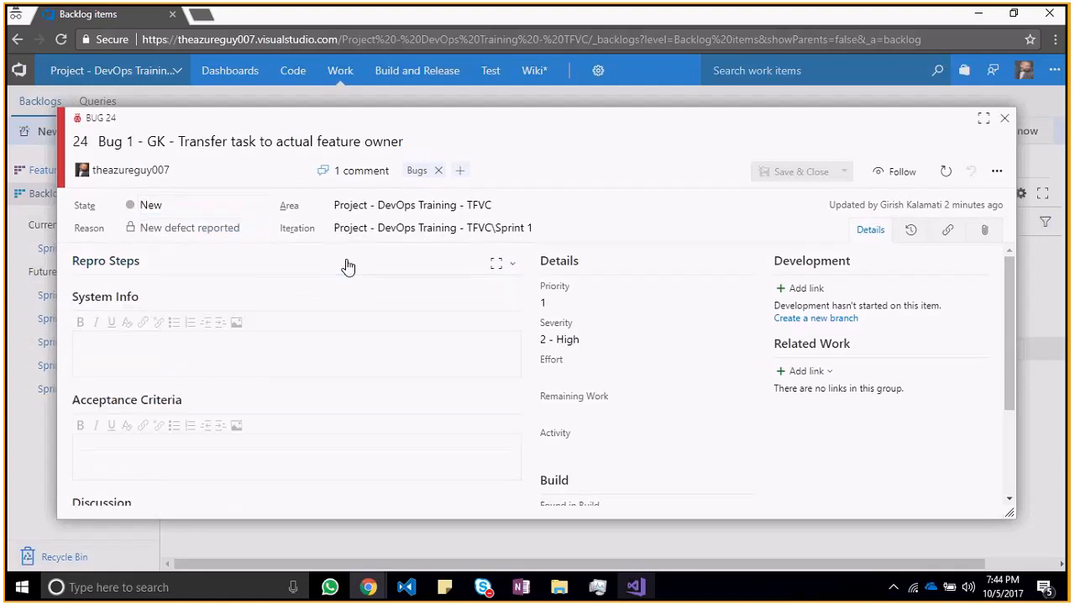
click(256, 208)
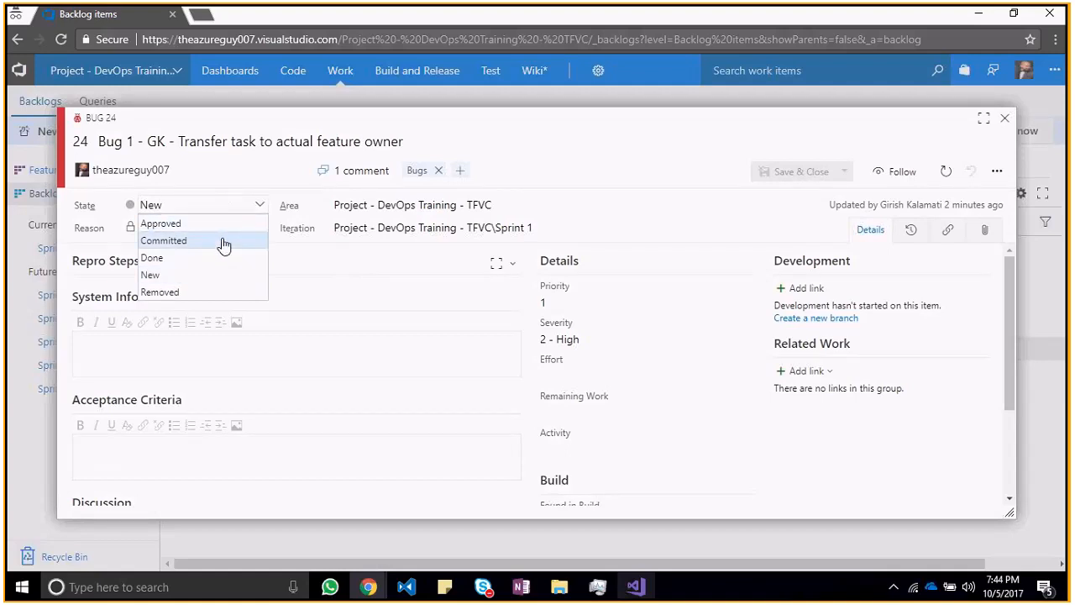
click(224, 242)
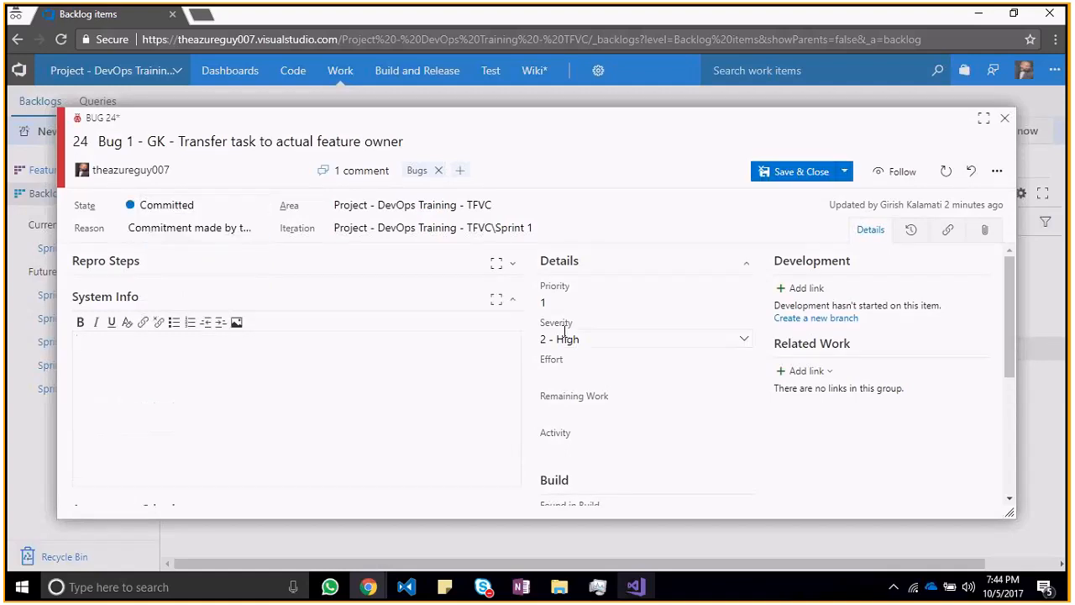
Step: Enter "i changed the font as per guidance and checked in the changes" as the bug's acceptance criteria
drag(1014, 299, 1006, 335)
click(340, 388)
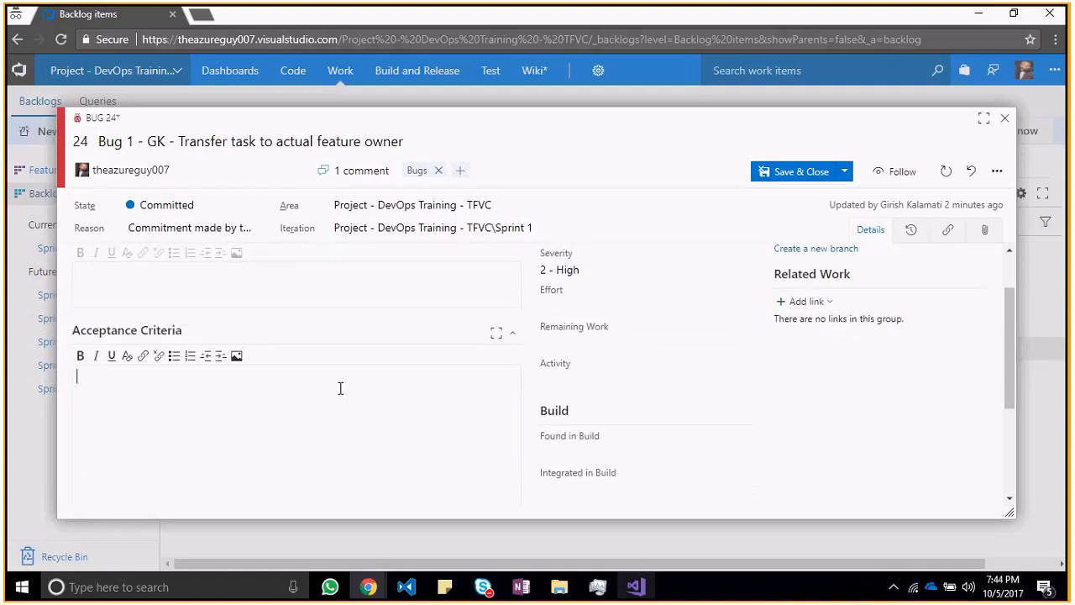
text(i changed the font as pe)
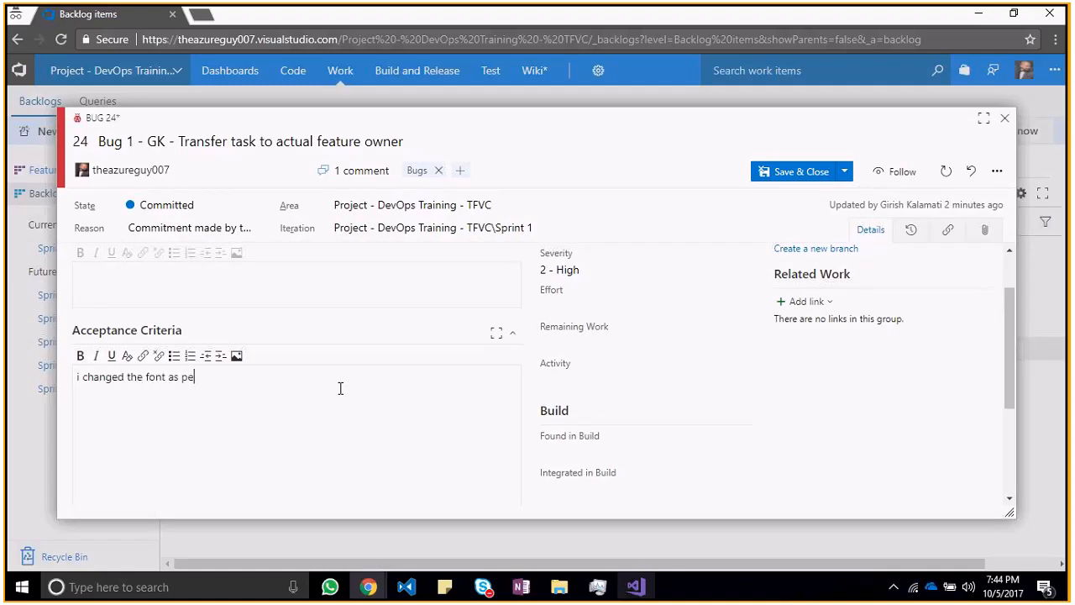
text(r guidance and checked in the)
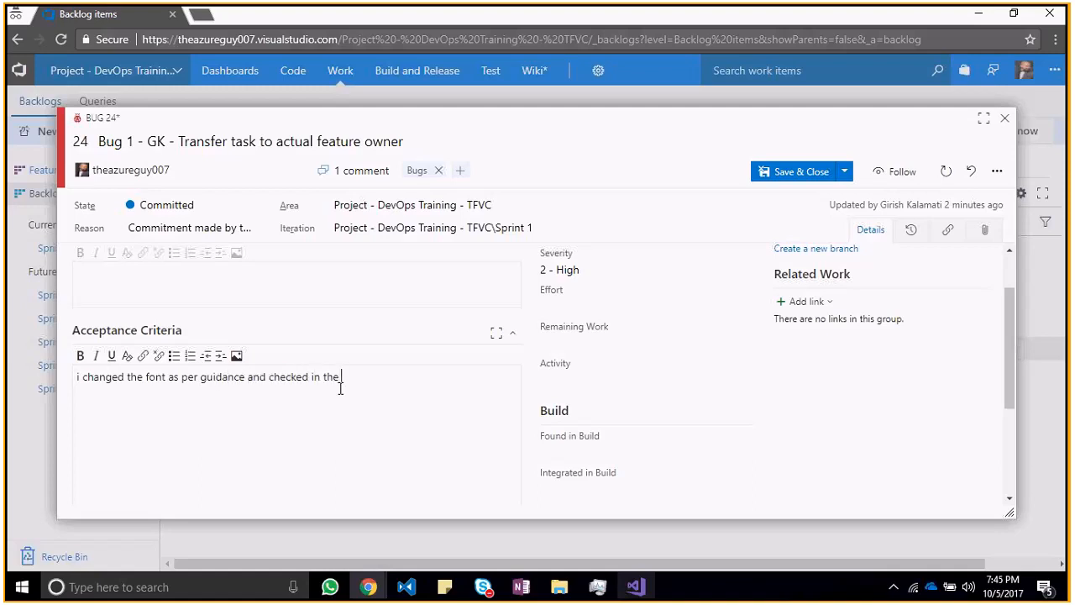
text( changes)
Step: Add a discussion comment mentioning the bug's reporter, followed by ": " and the same text as the acceptance criteria
drag(1011, 344, 989, 432)
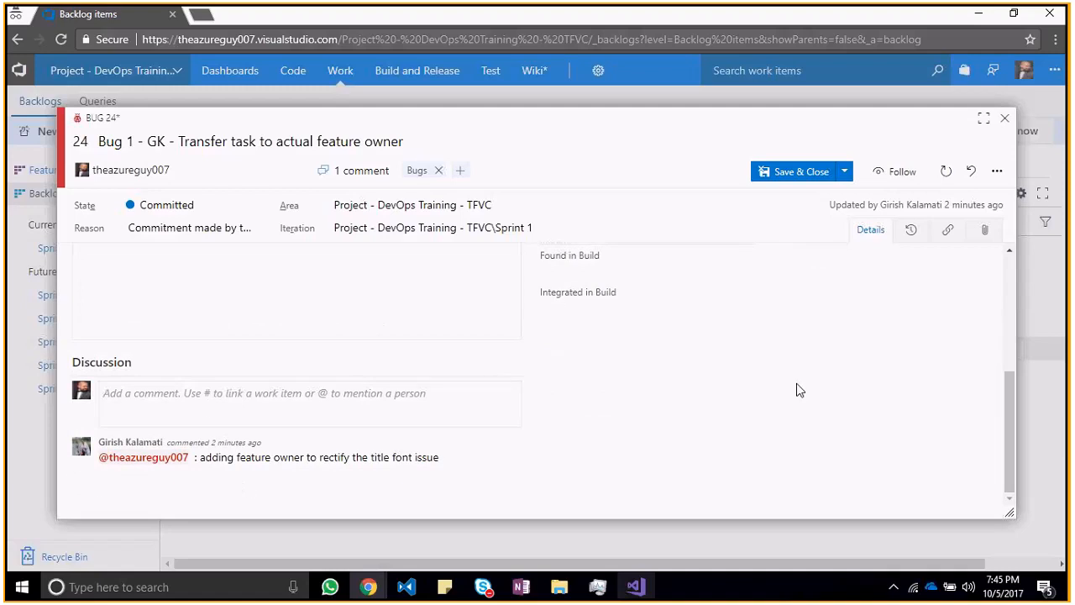
drag(1007, 424, 1007, 282)
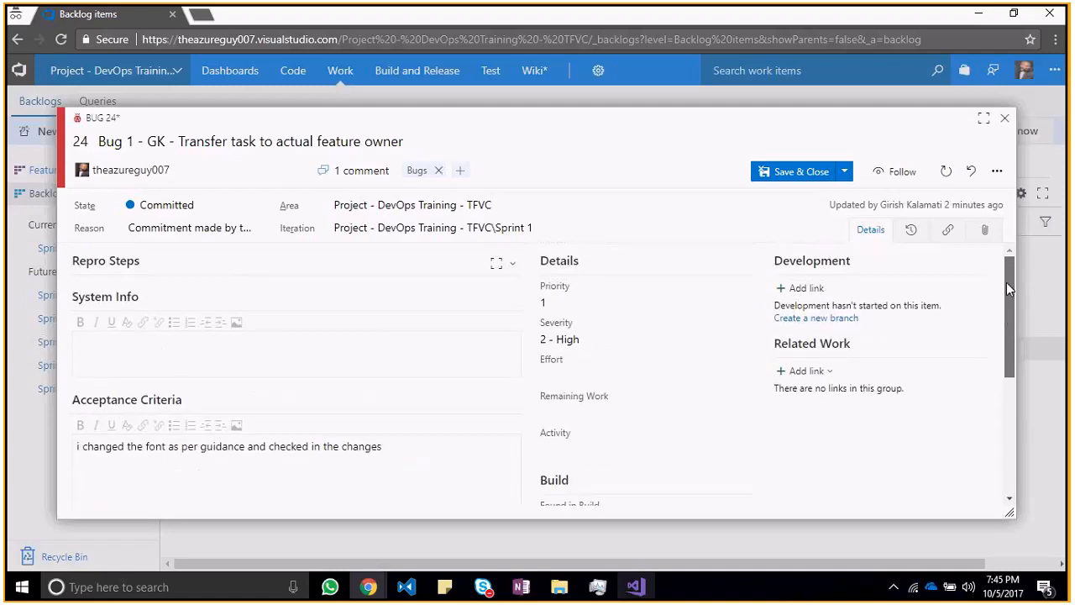
triple_click(393, 455)
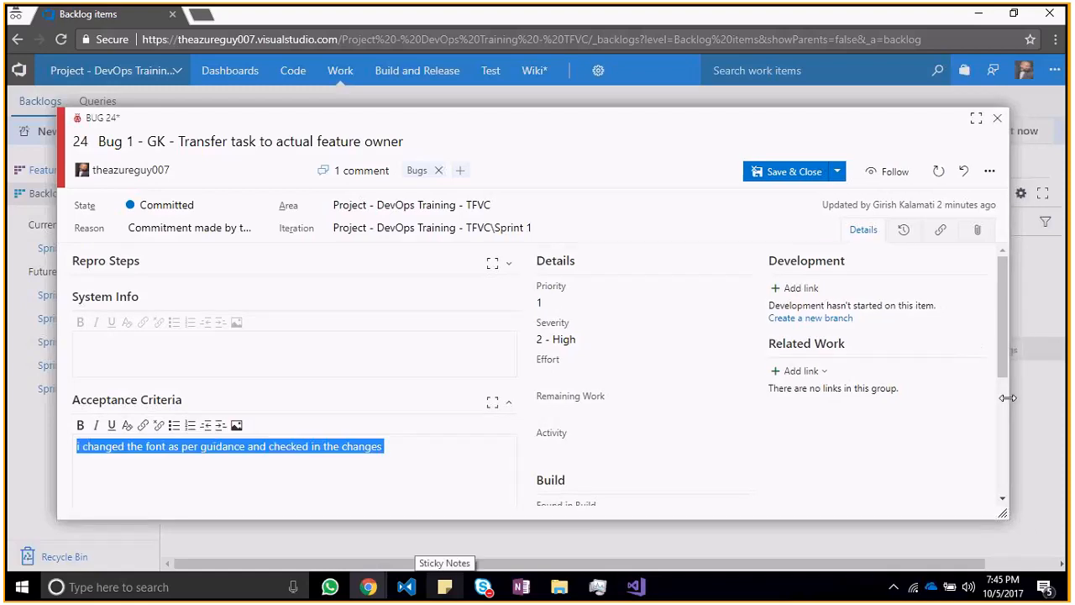
drag(1009, 374, 994, 504)
click(426, 402)
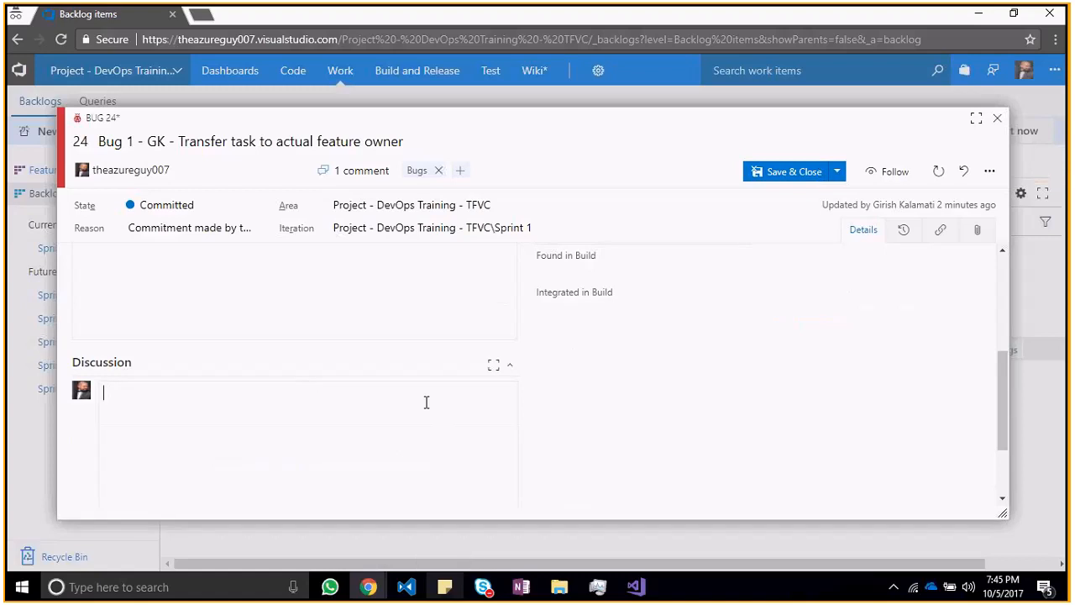
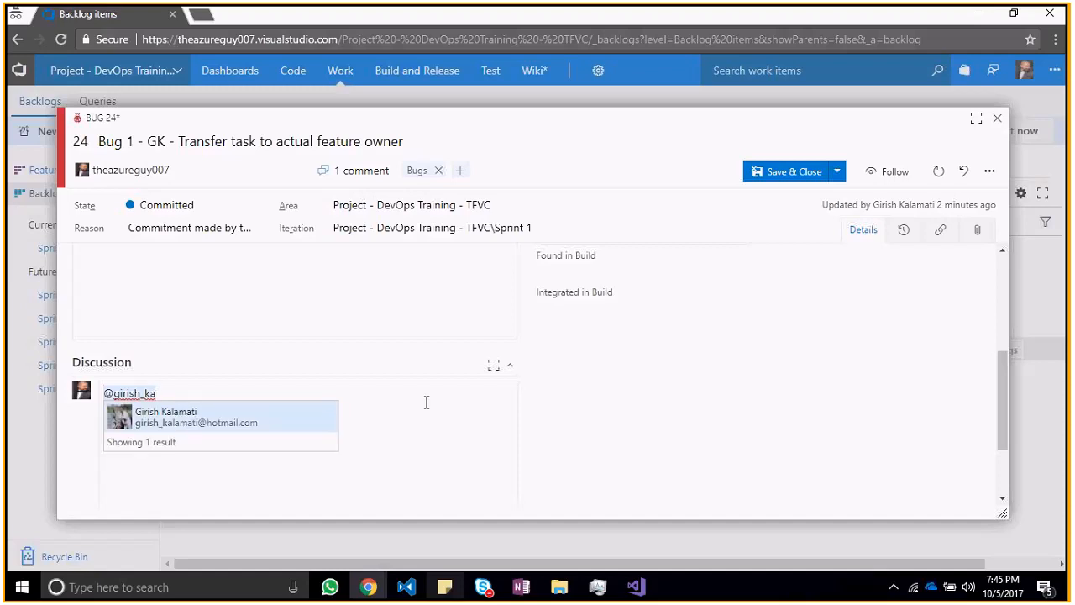
key(Return)
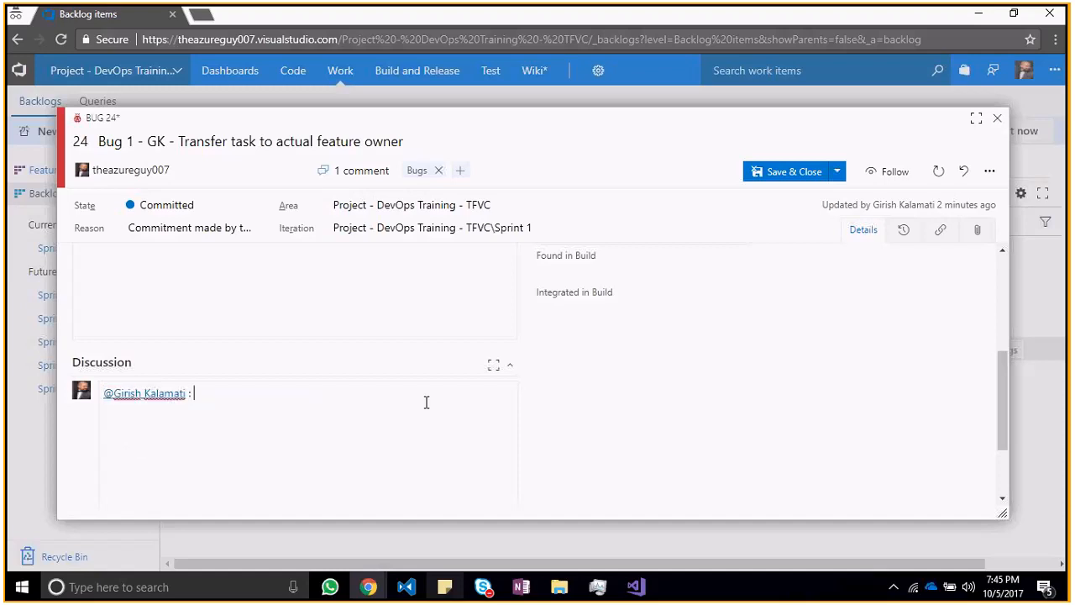
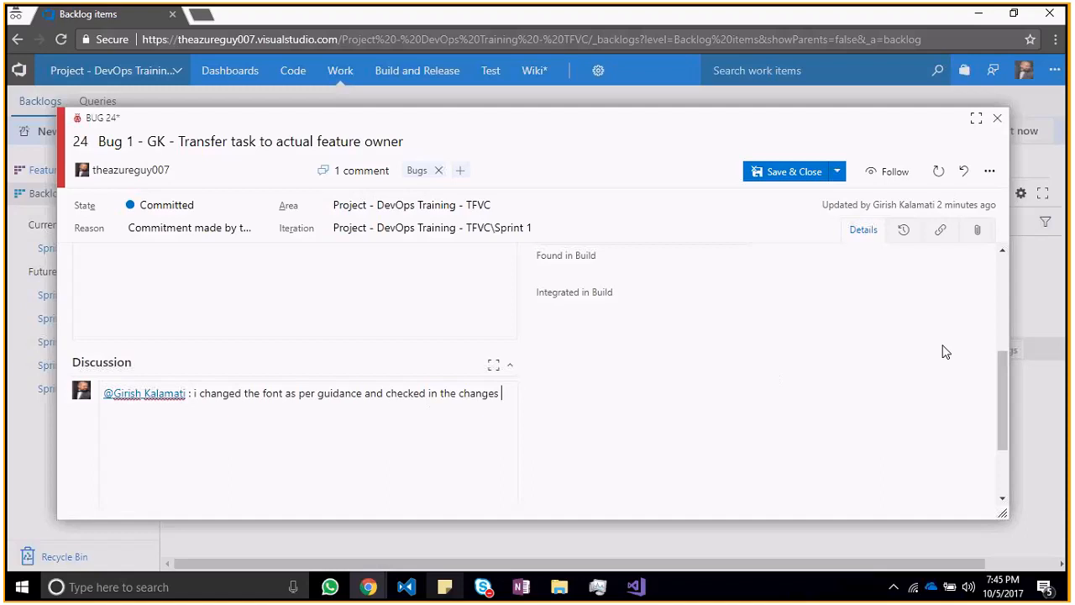
Step: Review the bug's effort and build fields, including the options available for Found in Build
scroll(1005, 434, up, 5)
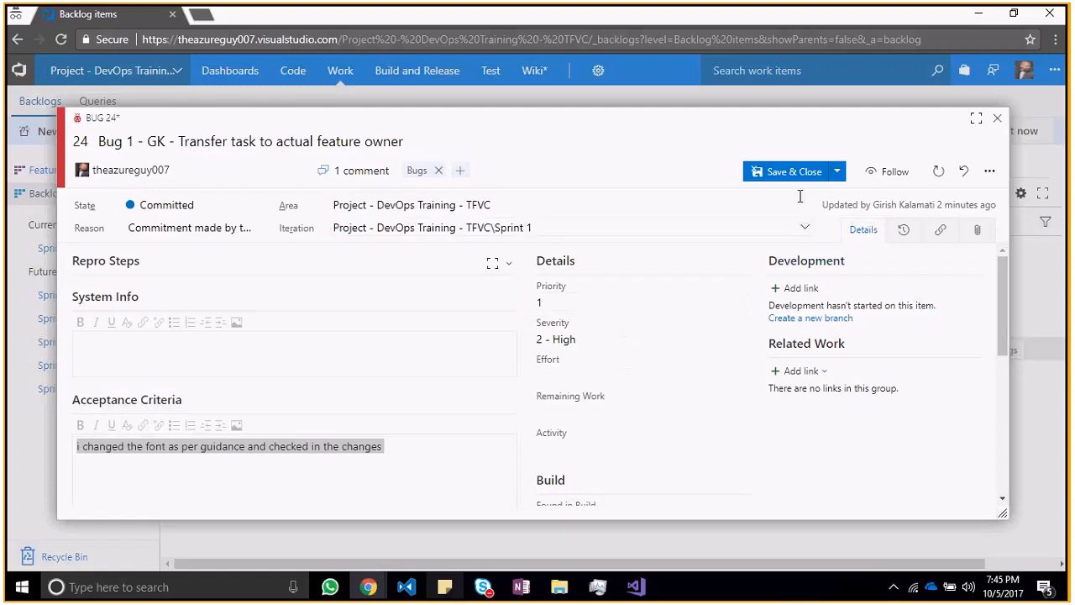
click(560, 363)
drag(1000, 295, 960, 338)
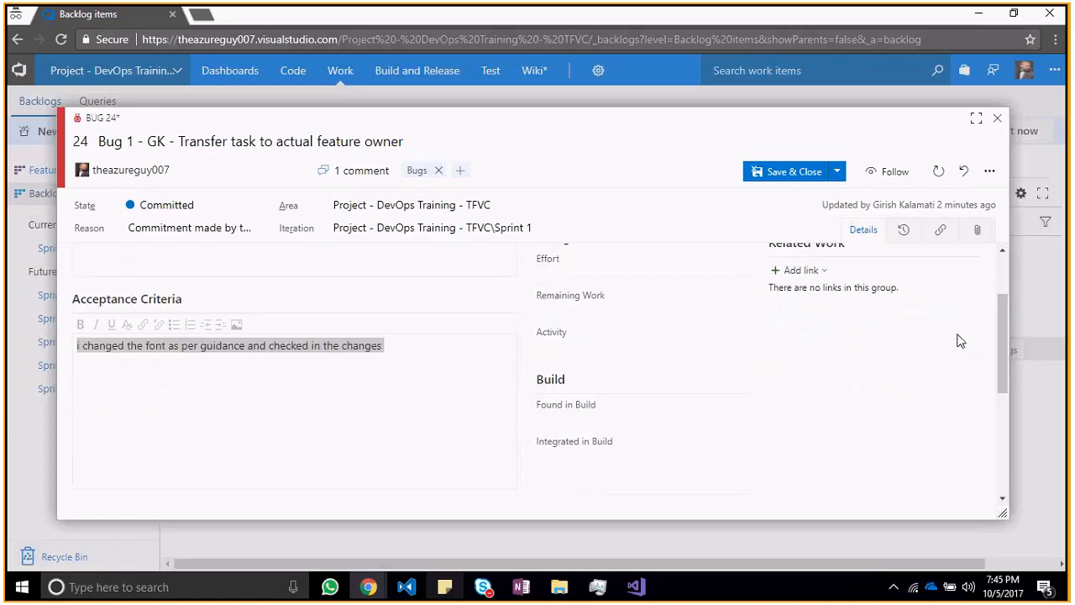
click(584, 414)
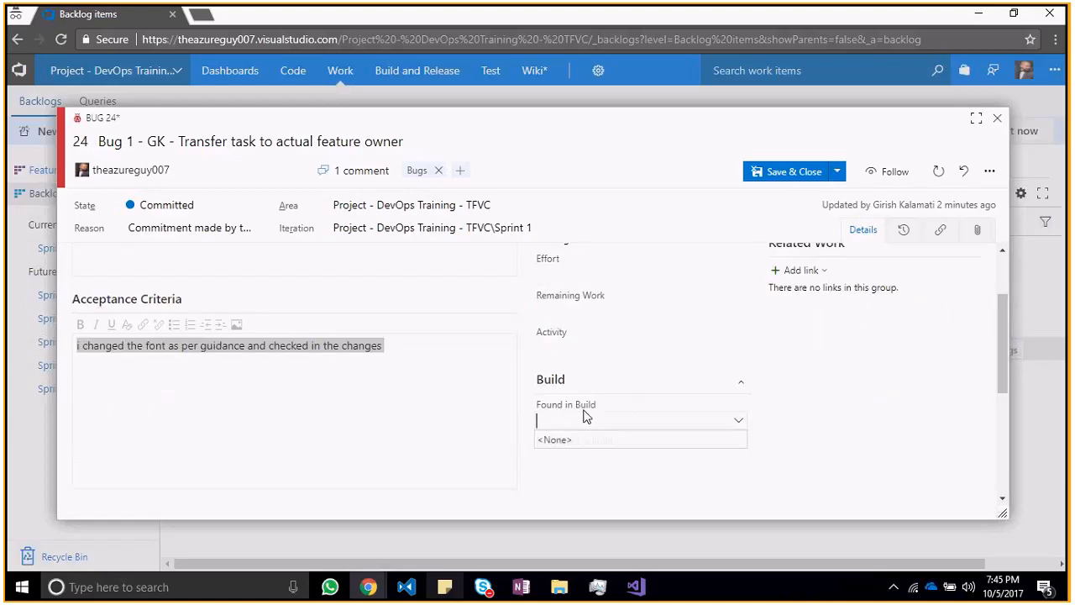
click(720, 407)
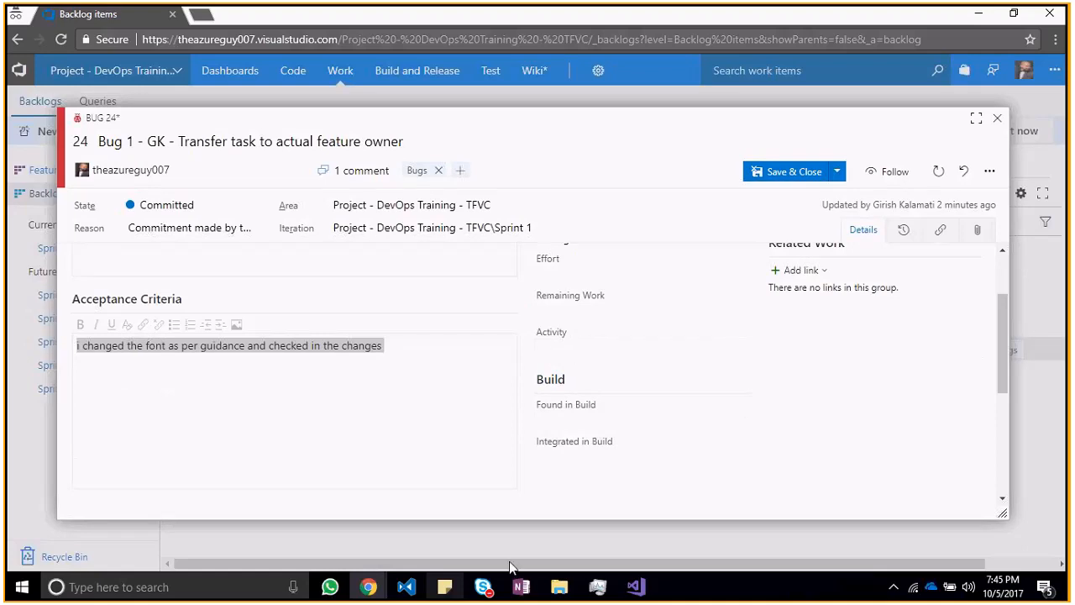
click(636, 586)
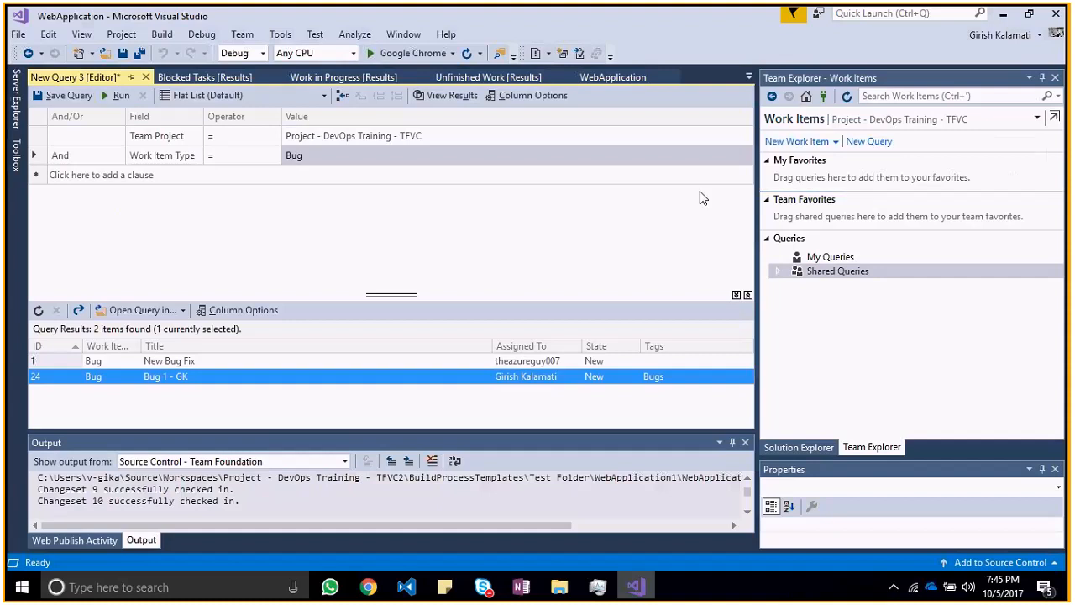
key(alt+Tab)
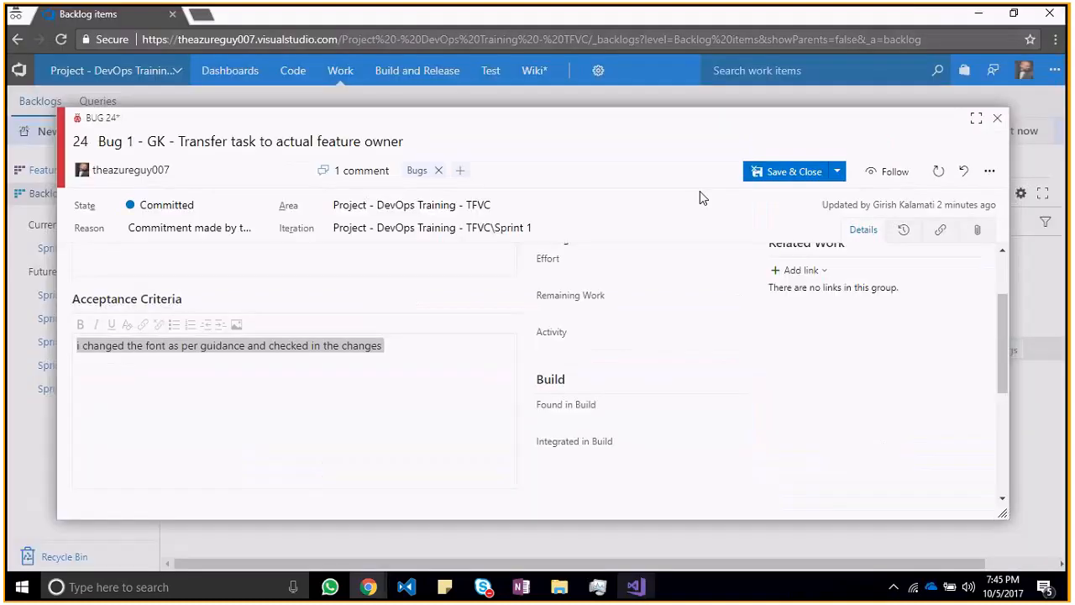
key(alt+Tab)
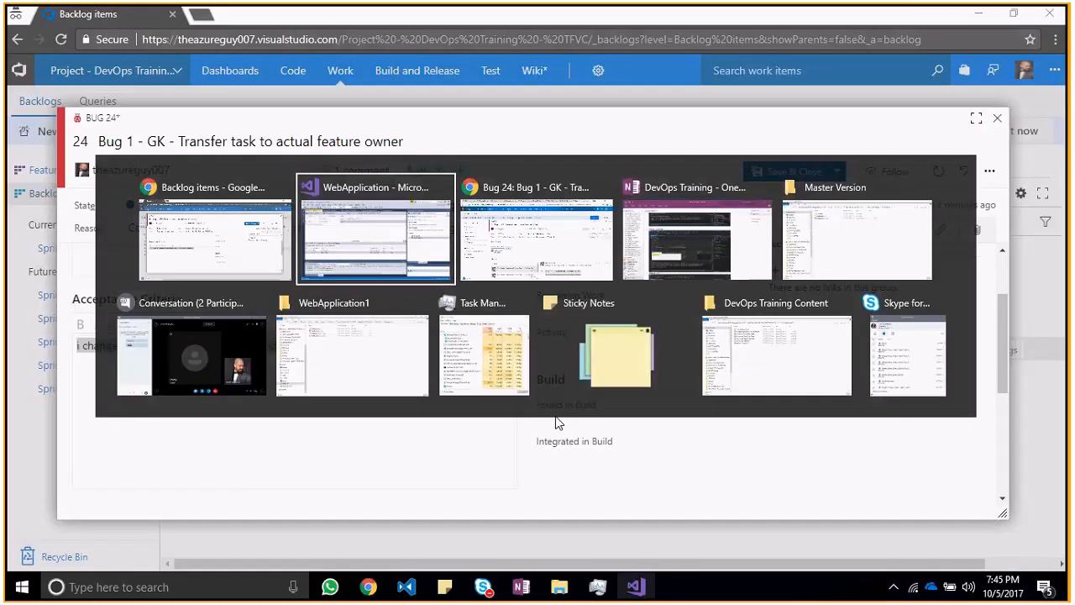
key(alt+Tab)
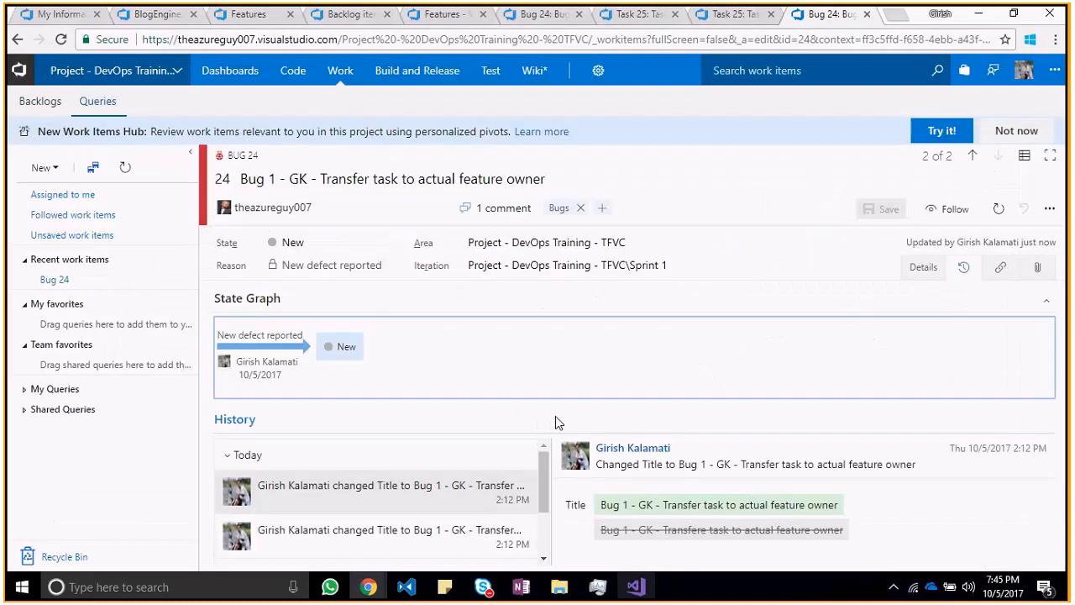
Step: Return to the feature owner's browser session, save the bug and close its form
key(alt+Tab)
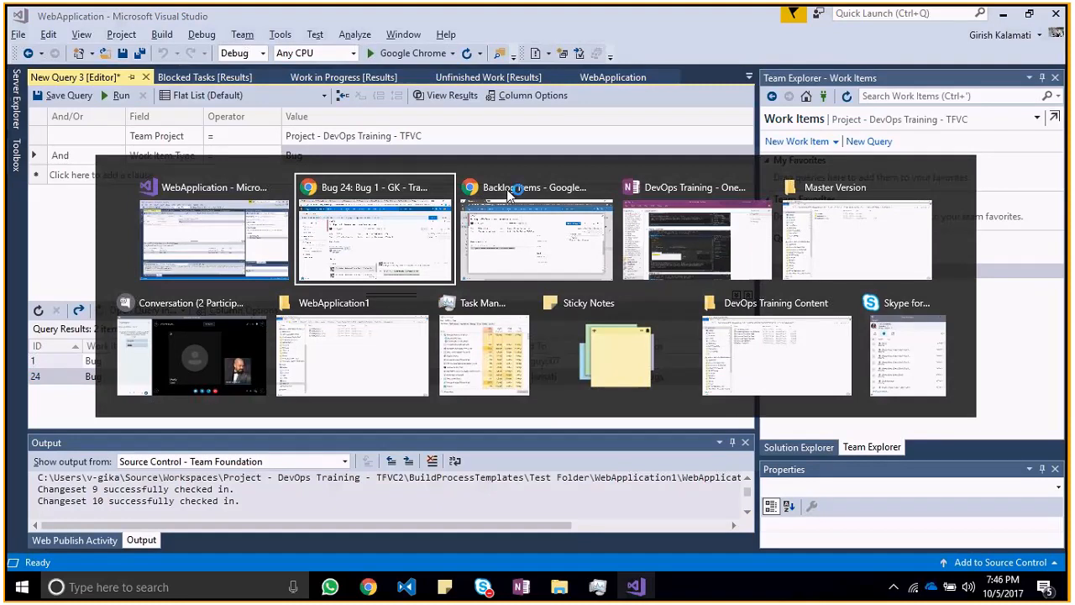
click(508, 193)
click(837, 171)
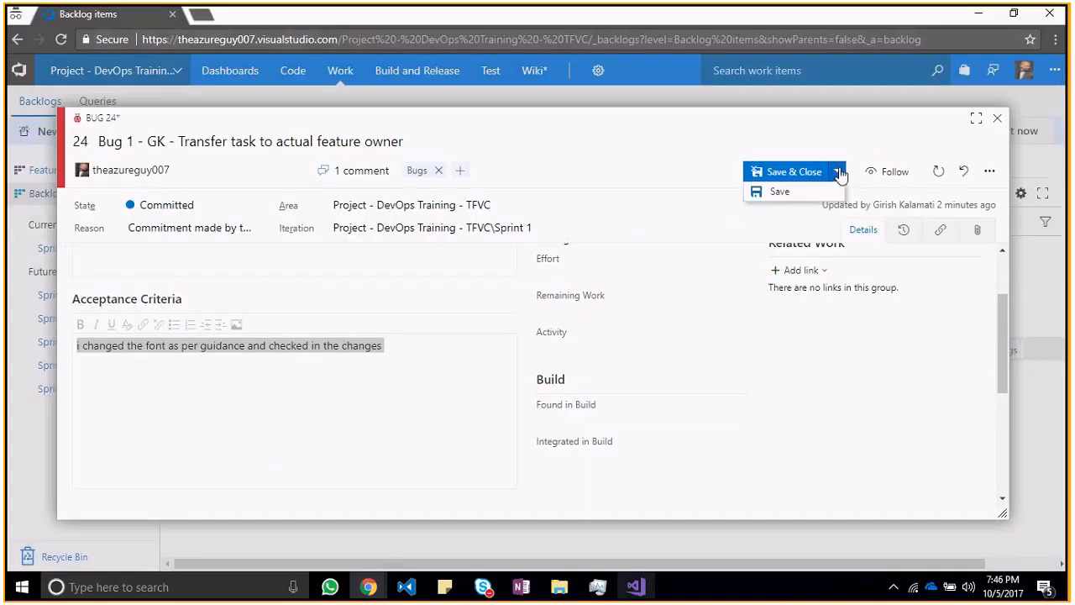
click(781, 192)
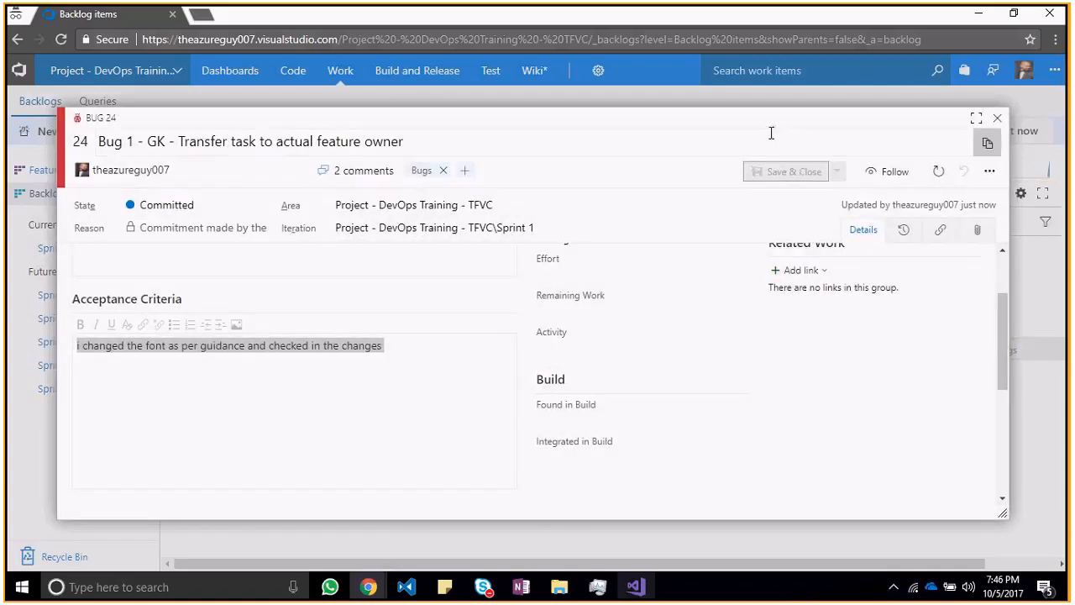
click(998, 118)
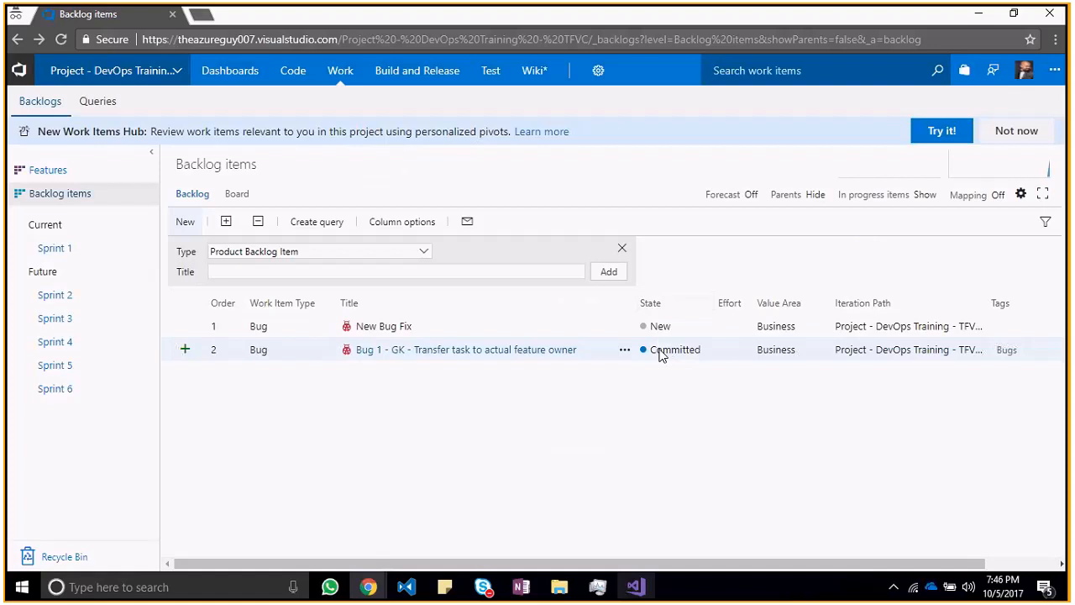
Step: Show the backlog items as a board and move the "Transfer task to actual feature owner" bug from Approved to Done
click(234, 194)
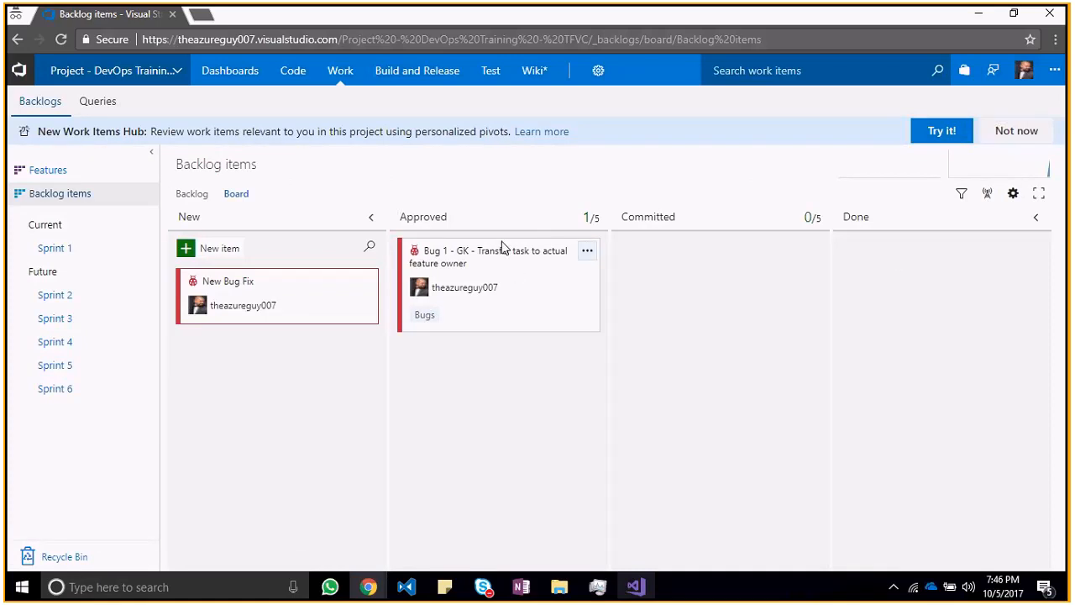
drag(502, 246, 953, 270)
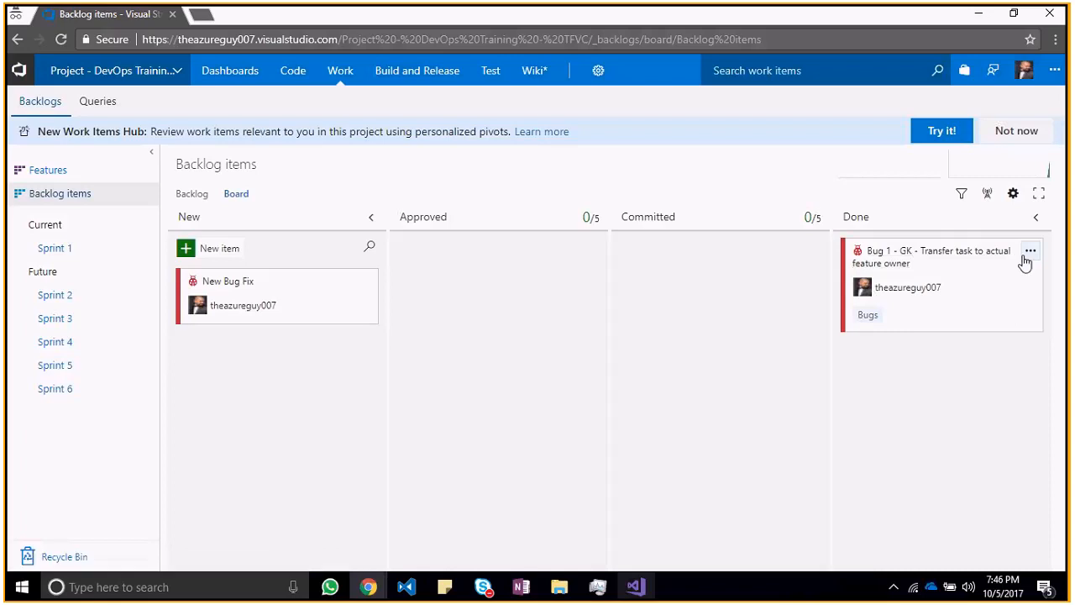
Step: Open the board's card settings and add State as an additional field on bug cards
click(1014, 195)
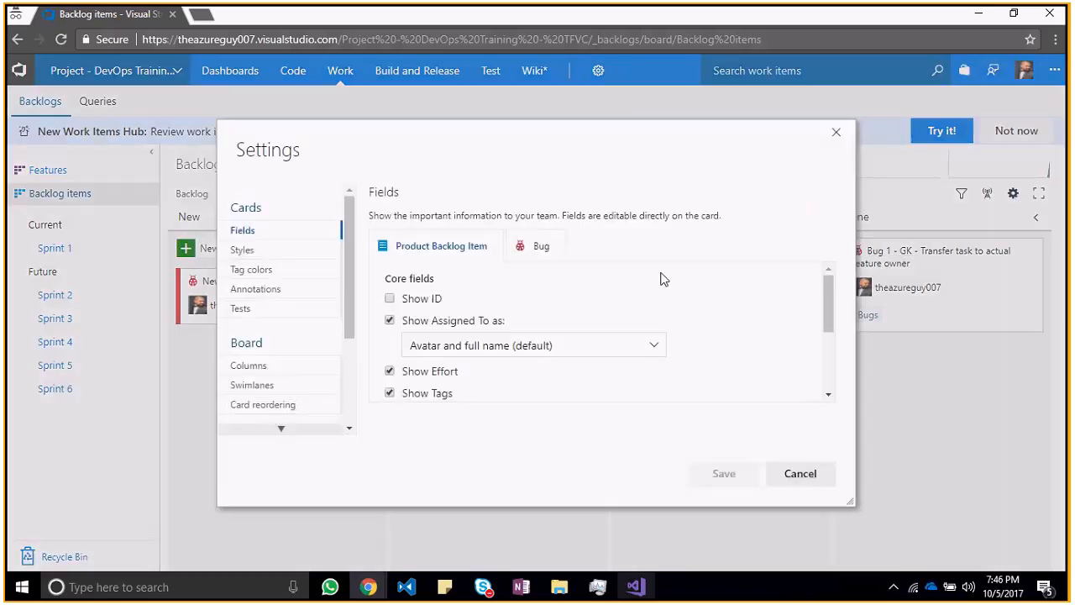
click(541, 248)
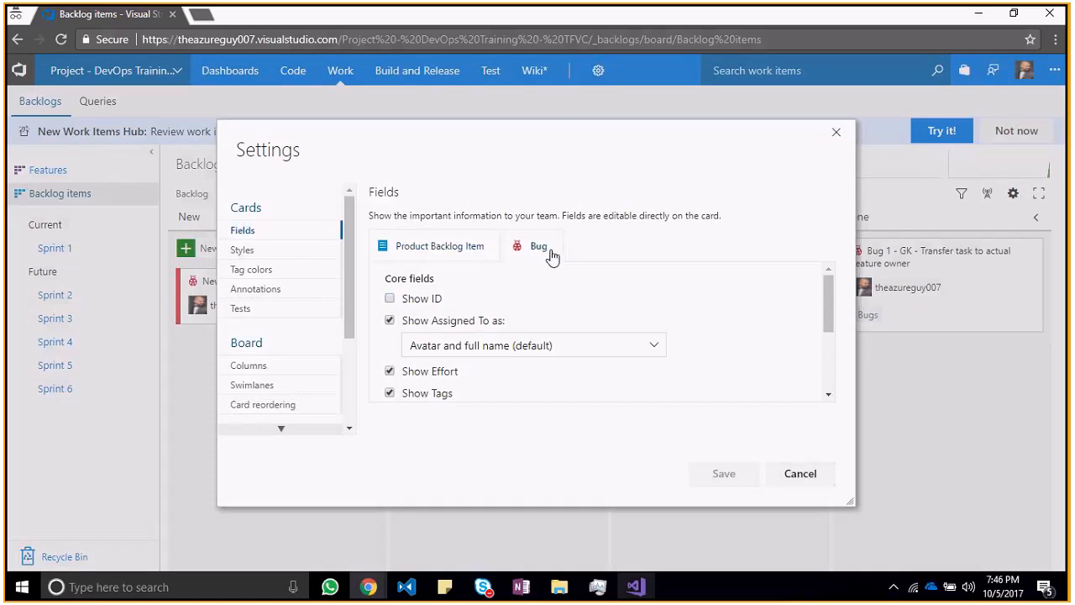
drag(826, 305, 828, 363)
click(416, 316)
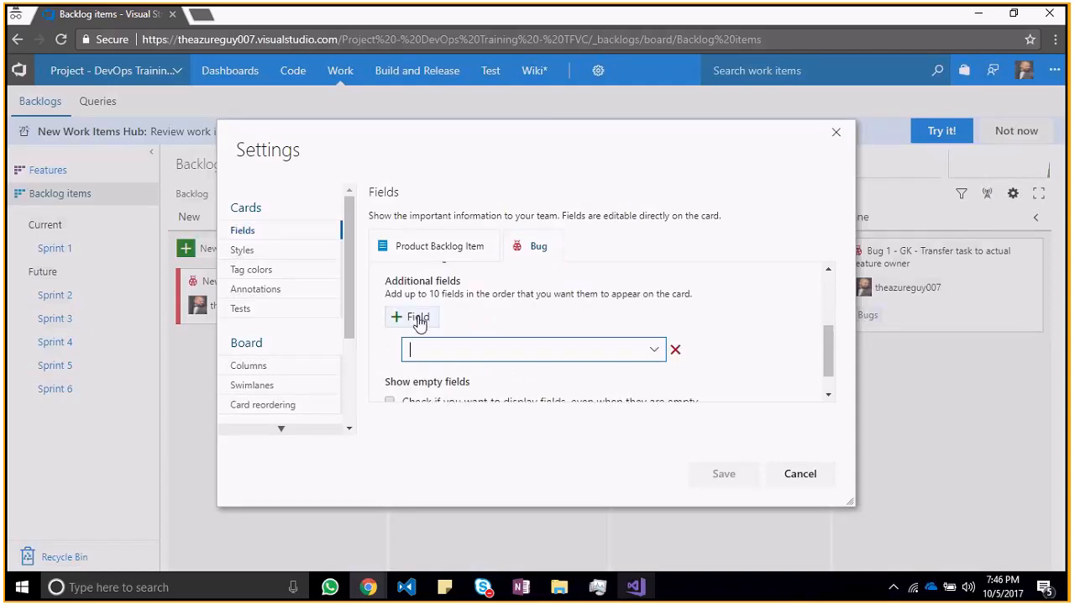
click(656, 353)
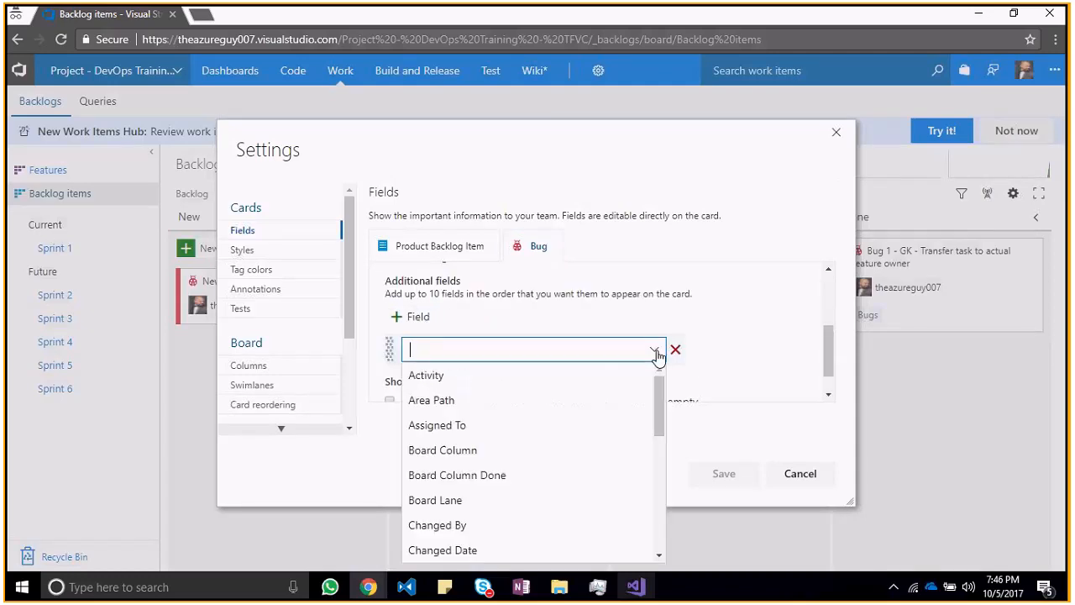
text(Severity)
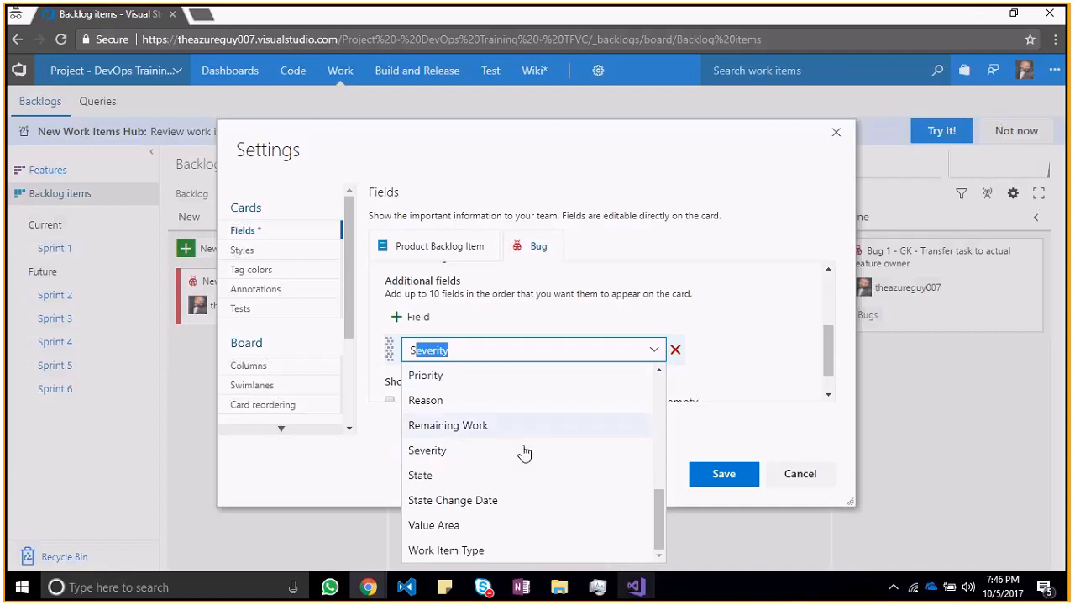
click(498, 477)
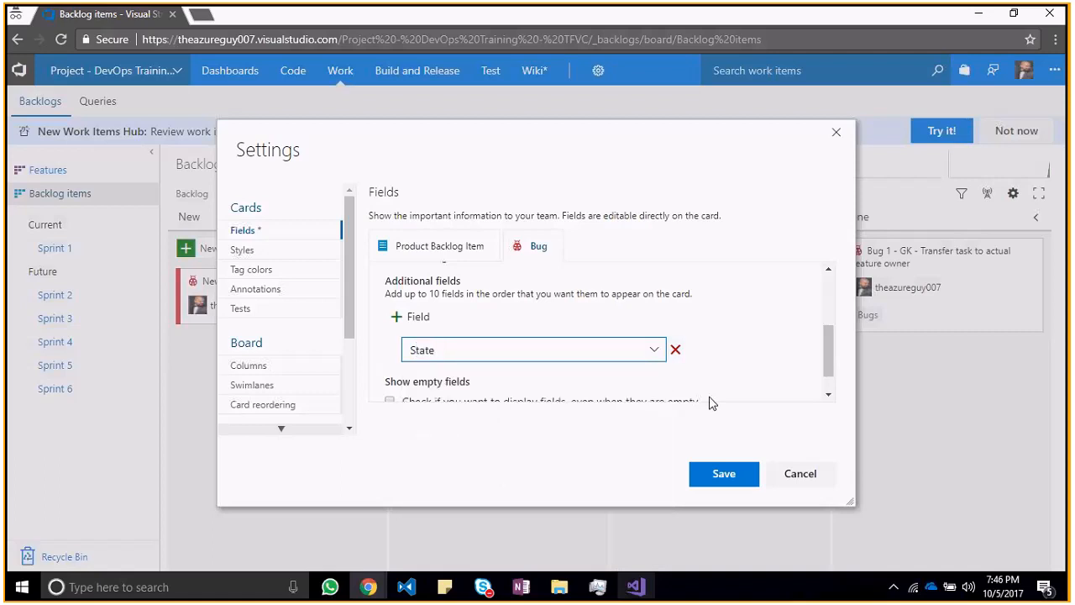
Step: Add Severity as a second additional field on bug cards and save the board settings
click(418, 317)
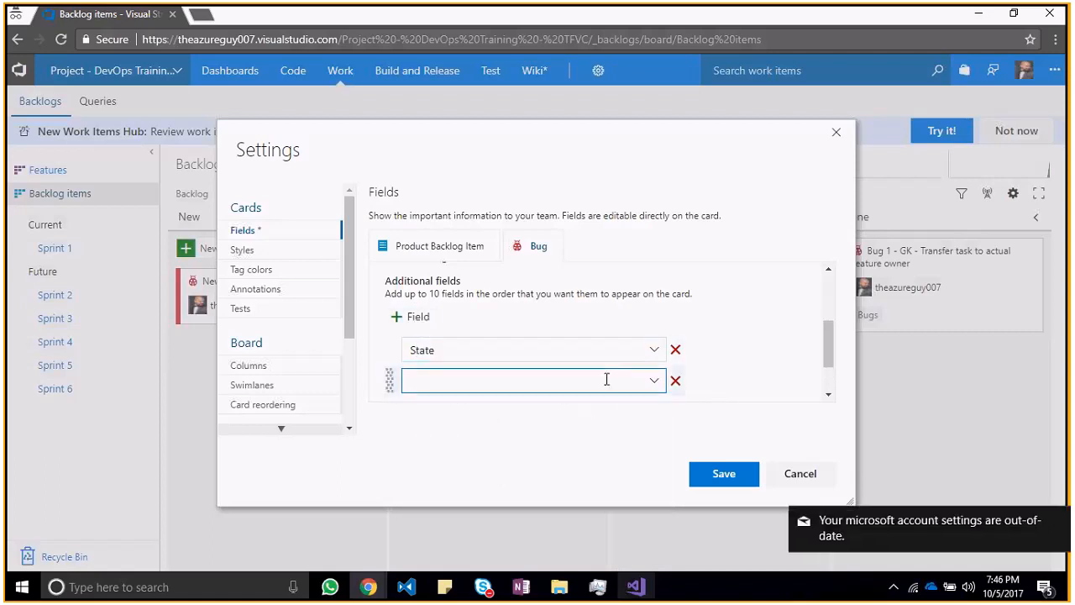
text(Se)
key(Return)
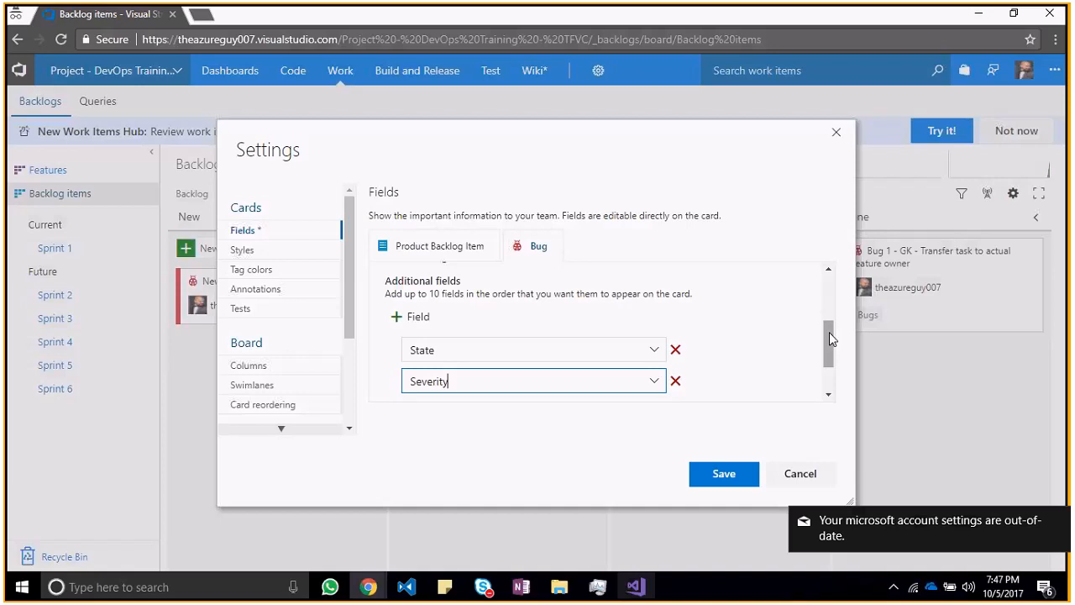
scroll(830, 334, down, 2)
click(723, 473)
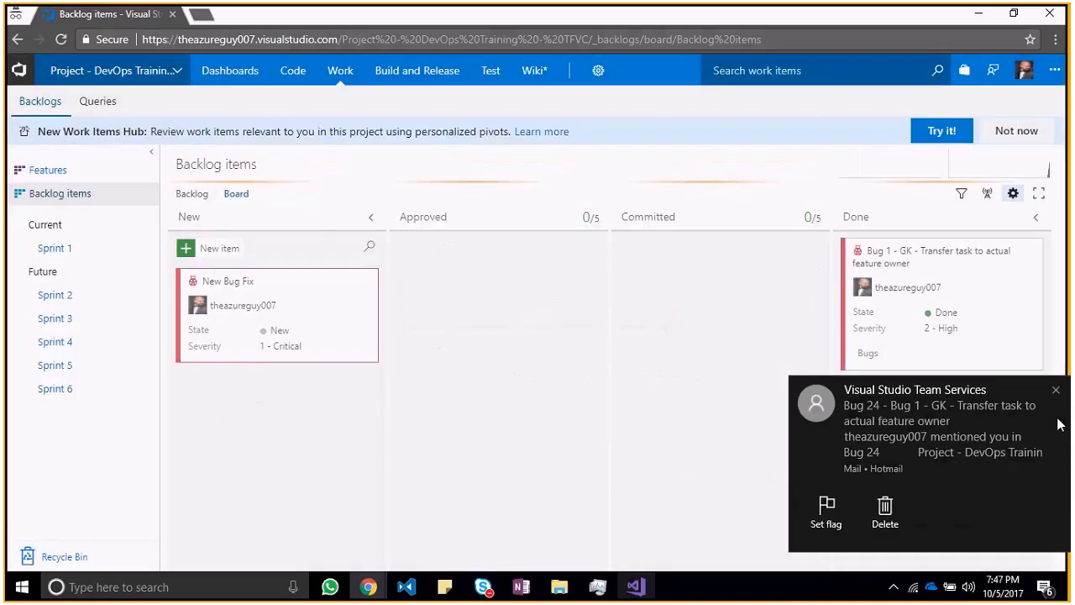
Step: Switch to Mail and read the Bug 24 mention notification and the message about confirming the new preferred email address
click(929, 403)
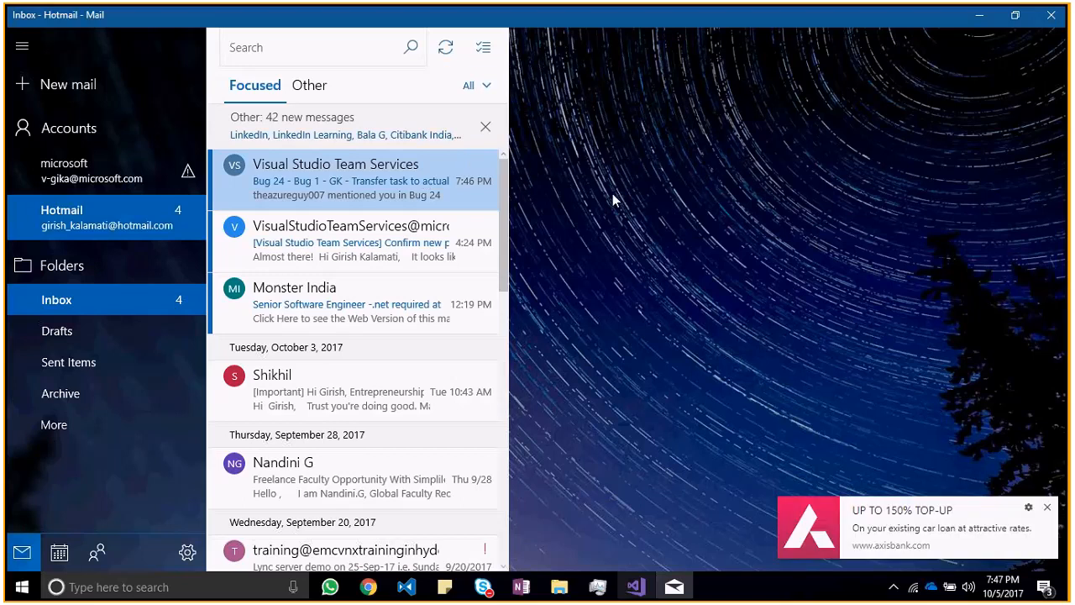
click(364, 180)
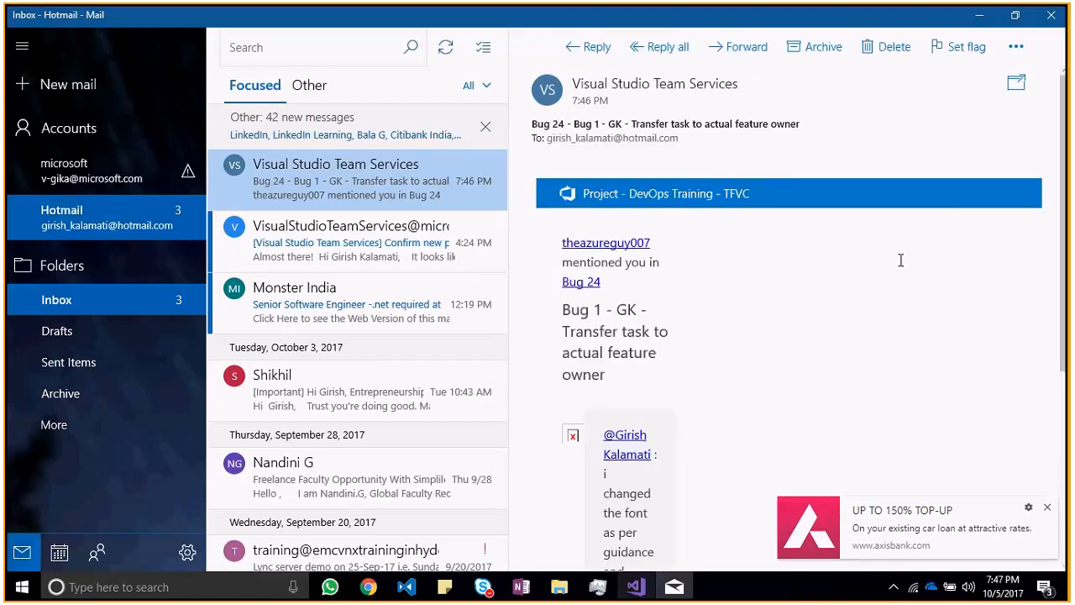
scroll(901, 260, down, 3)
scroll(901, 261, down, 2)
scroll(725, 220, up, 5)
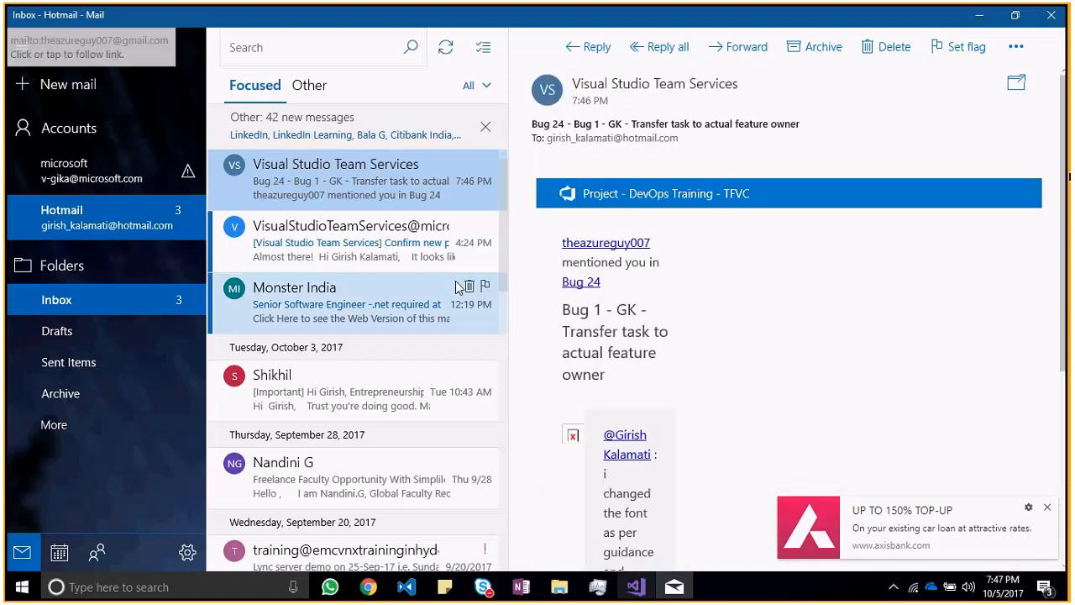
click(365, 246)
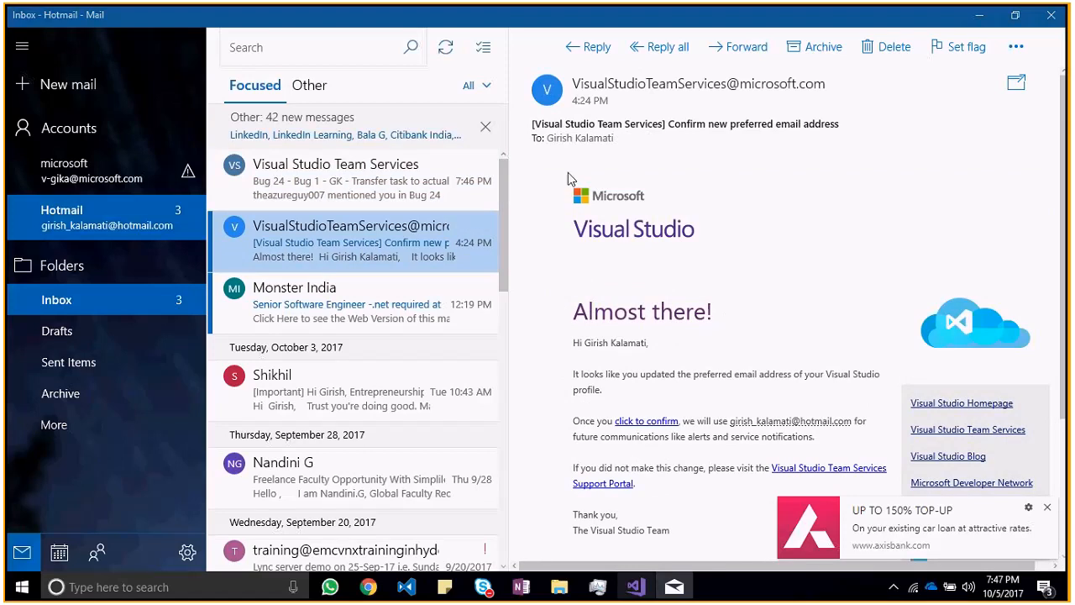
Step: Return to the backlog board in the browser and move the "Transfer task to actual feature owner" bug from Done to Committed
key(alt+Tab)
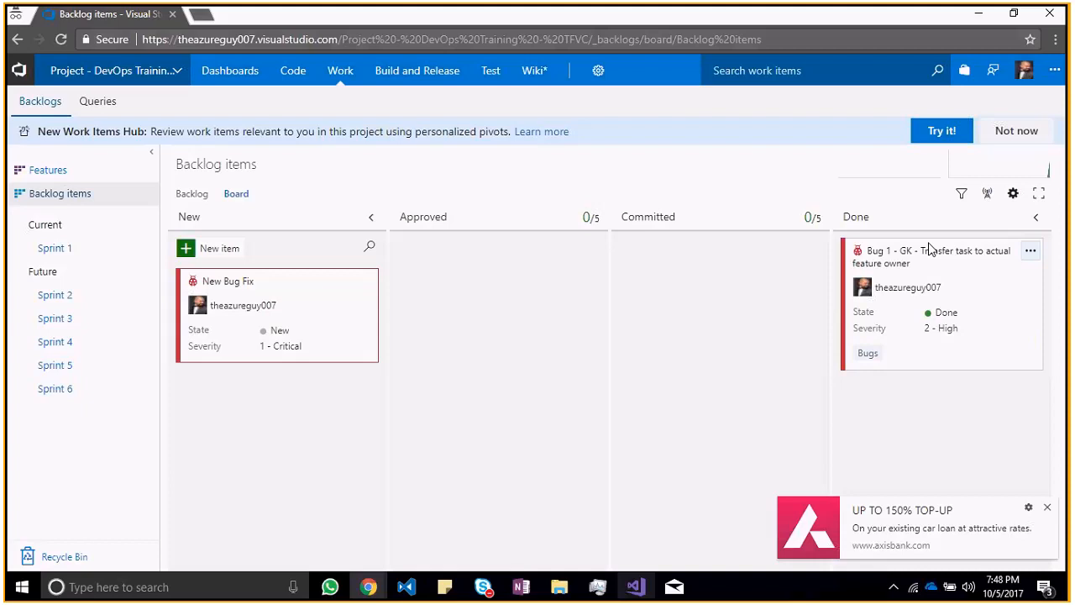
drag(929, 248, 710, 249)
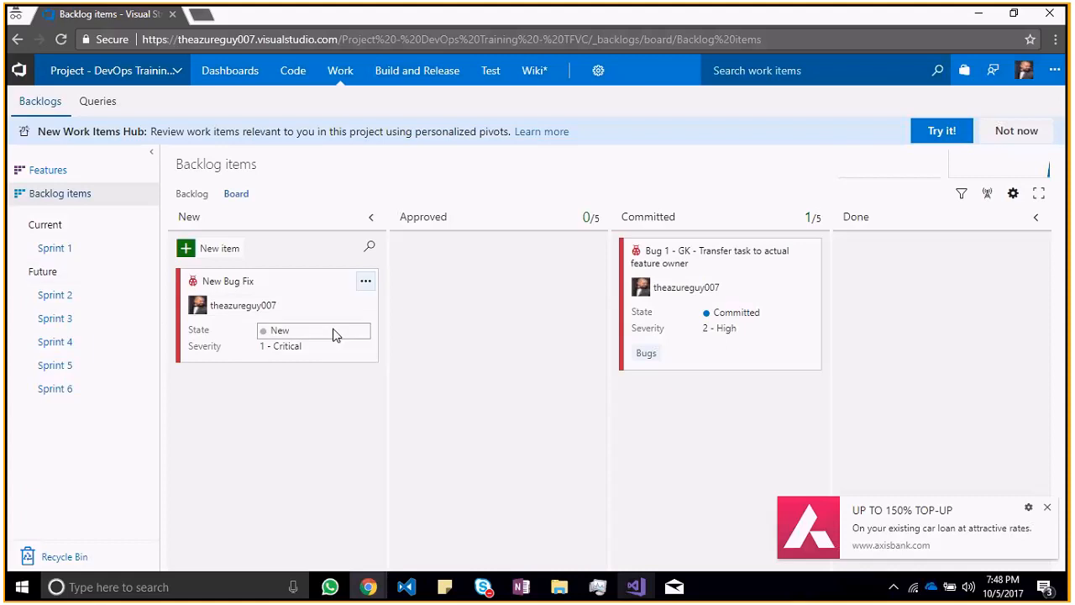
Step: Switch to OneNote and review the DevOps Training notes from creating a work item through the TFS - GIT versioning workflow
key(alt+Tab)
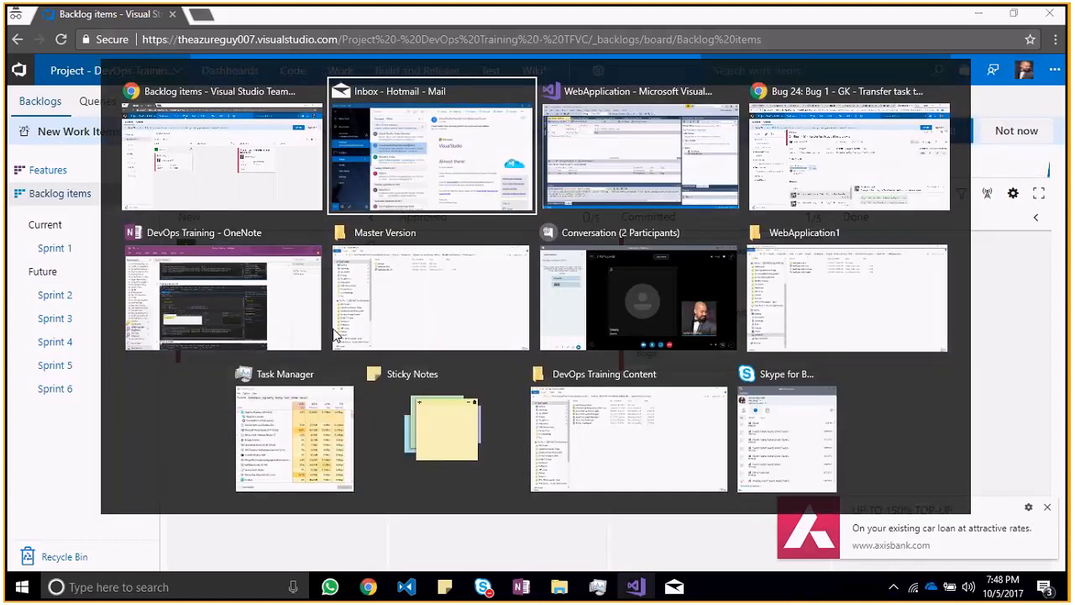
key(Tab)
key(Tab)
key(Tab)
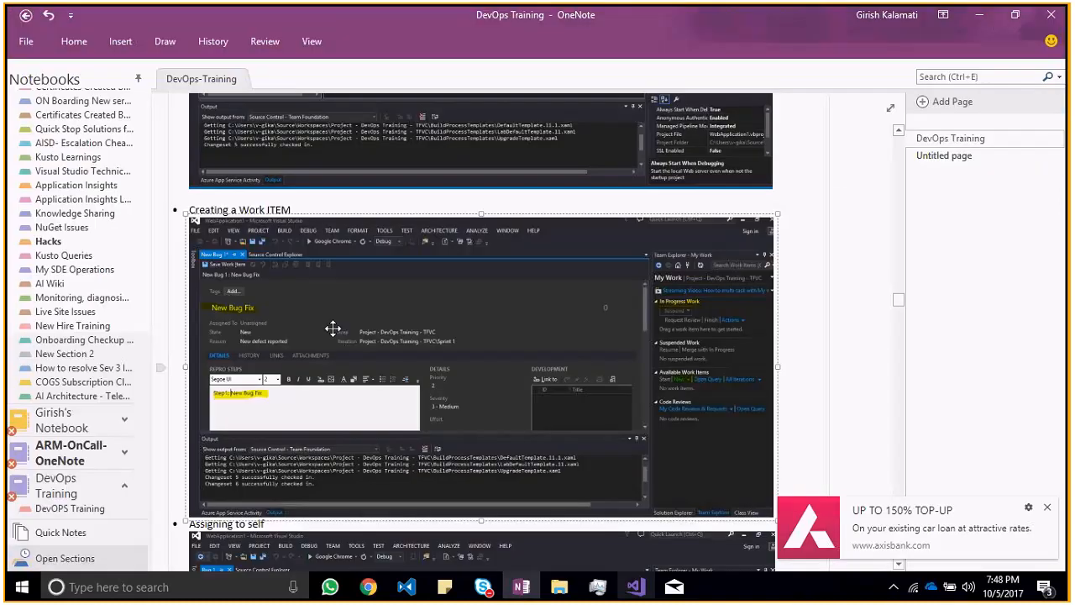
click(1046, 507)
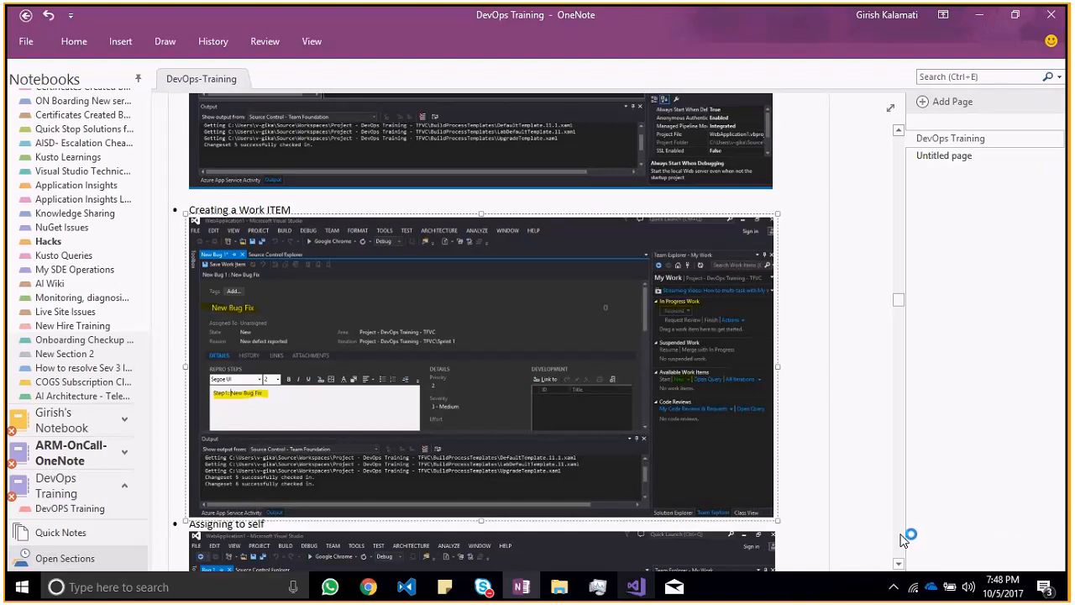
click(899, 564)
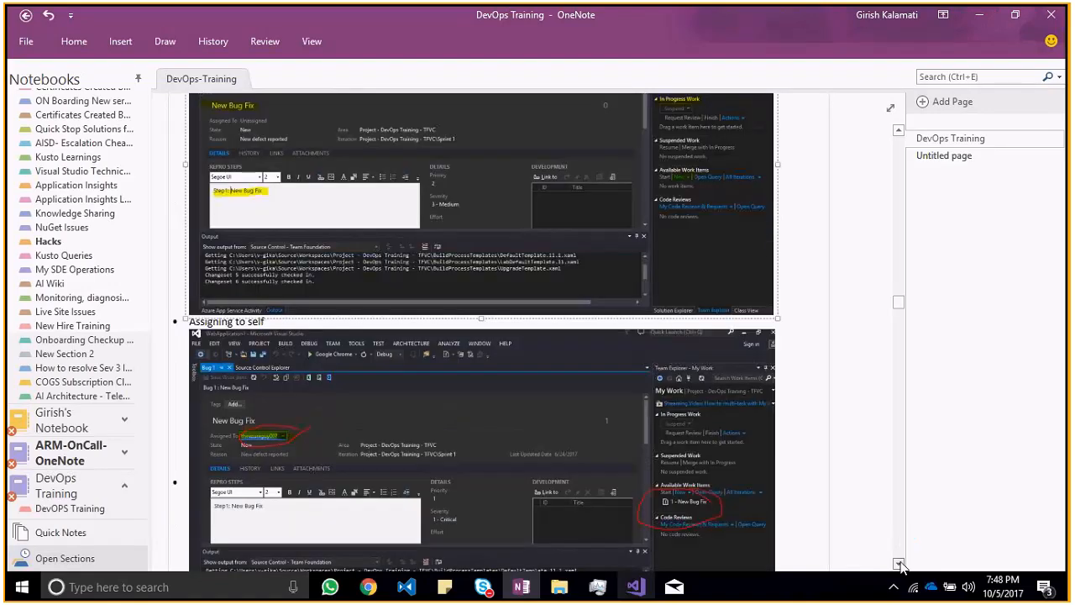
click(899, 564)
click(899, 563)
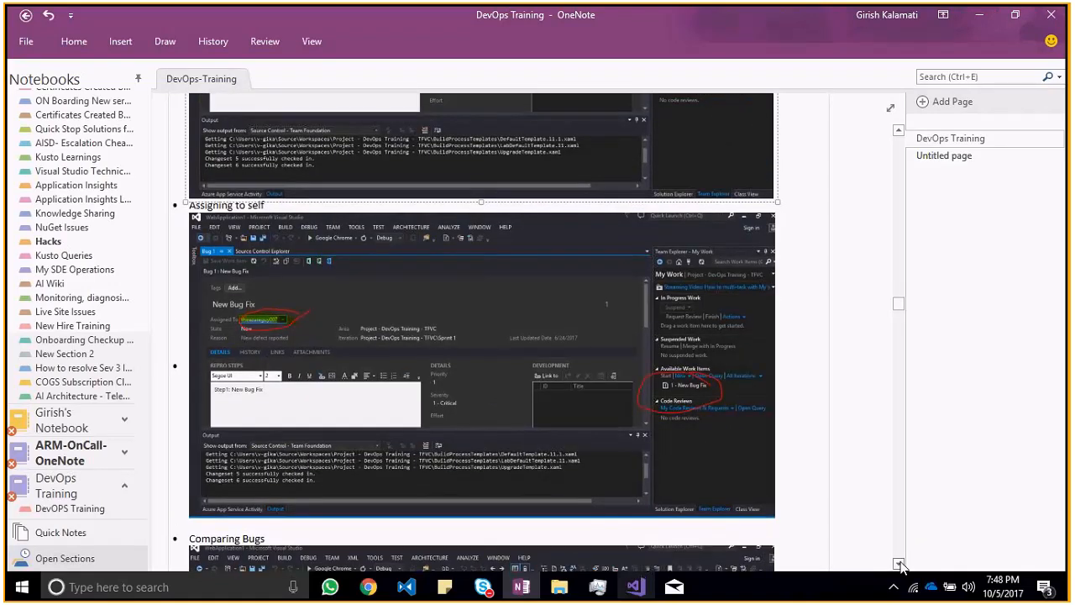
click(899, 564)
click(899, 563)
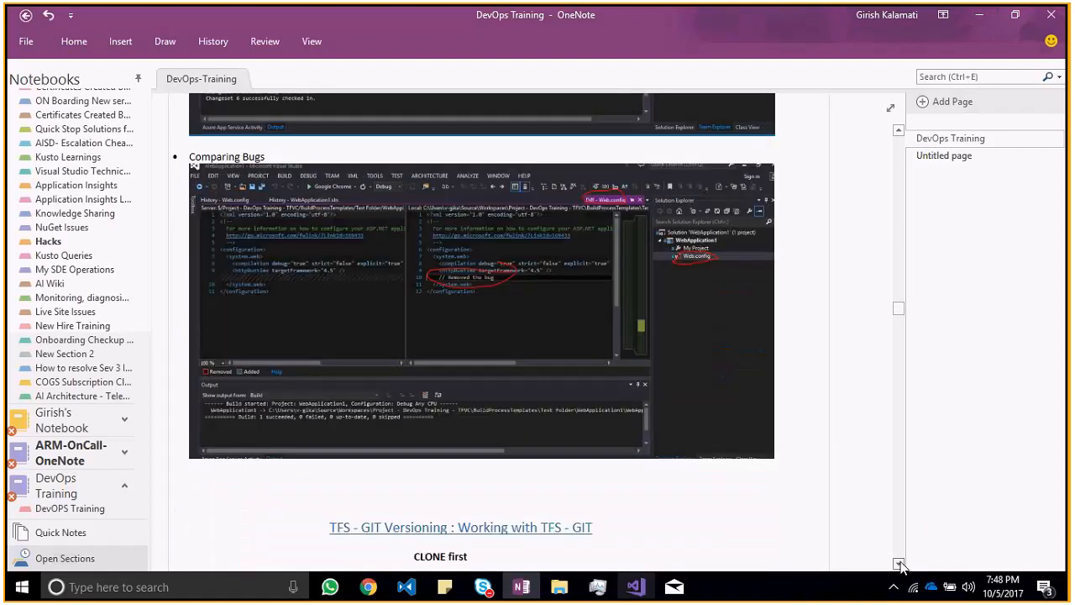
click(898, 564)
click(899, 564)
click(899, 564)
click(899, 563)
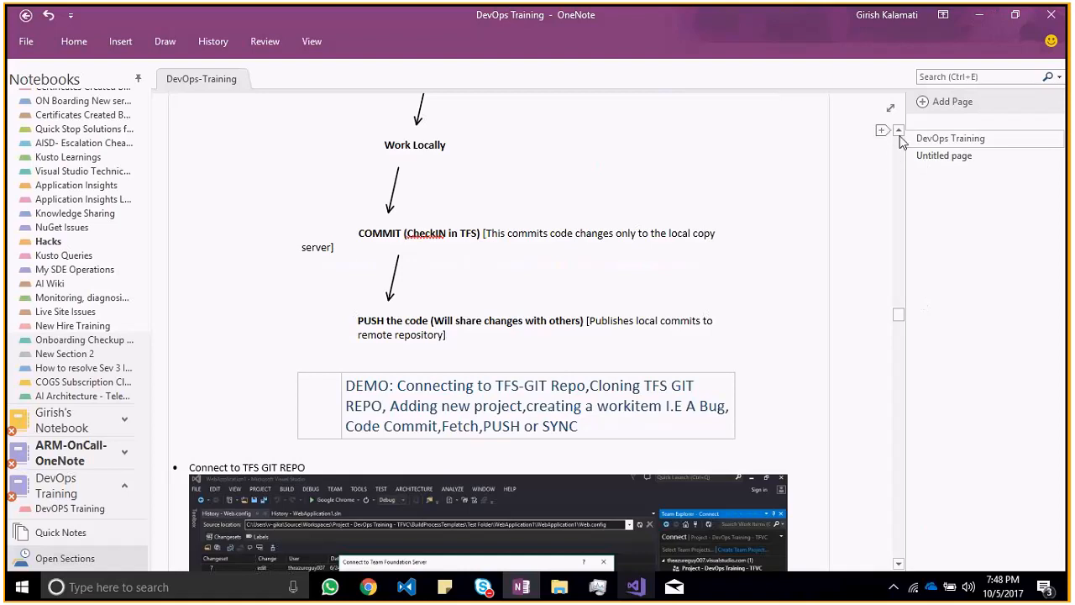
click(899, 132)
scroll(898, 131, up, 4)
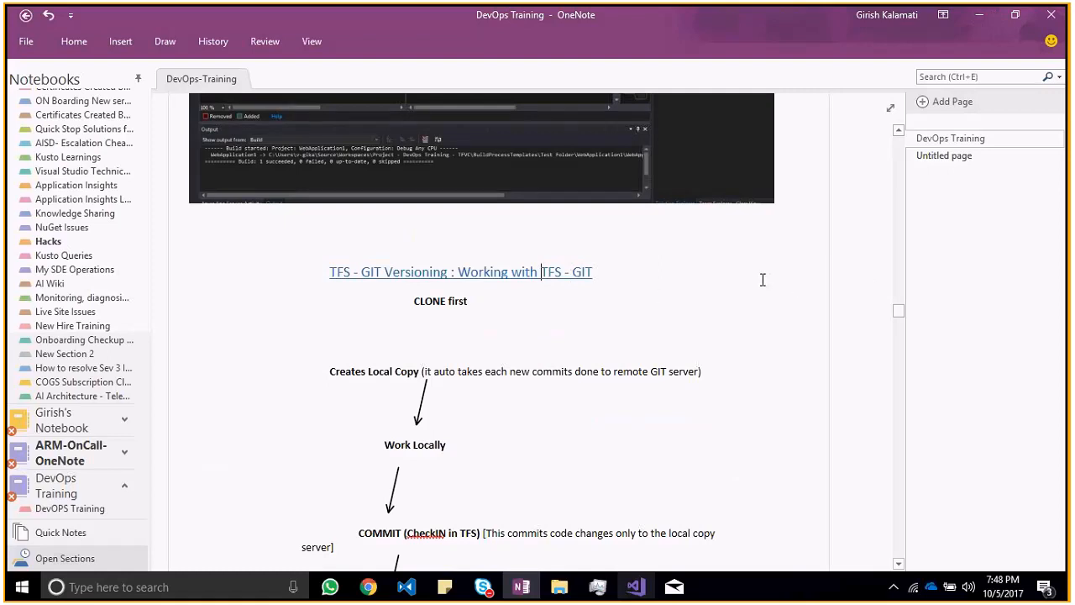
Step: Switch to the Skype for Business conversation window with the call participants
key(alt+Tab)
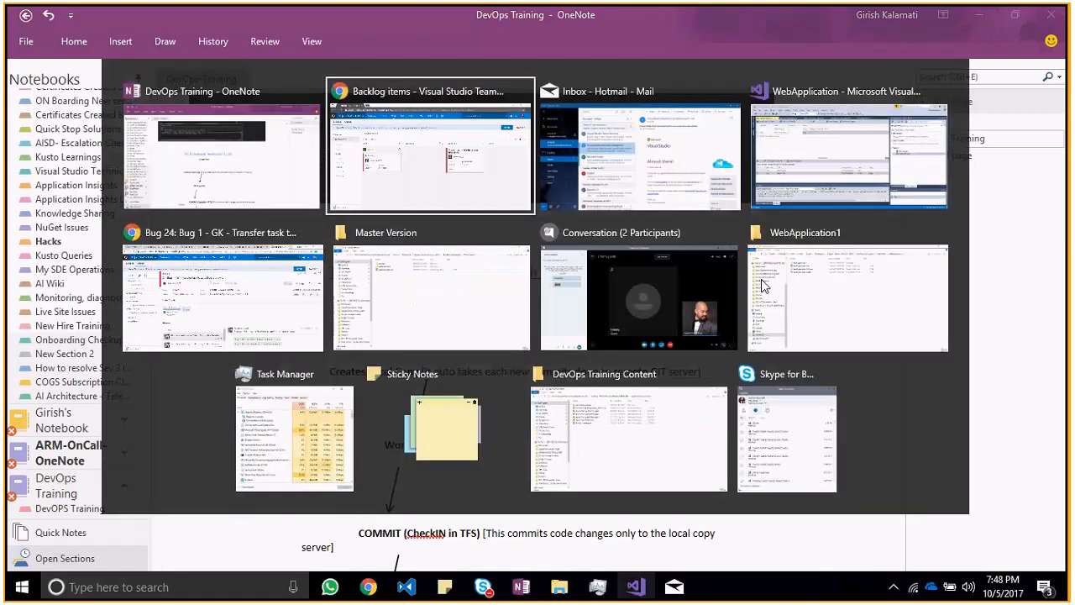
key(alt+Tab)
key(alt+Tab)
key(alt+Tab)
key(alt+Tab)
key(alt+Tab)
key(alt+Tab)
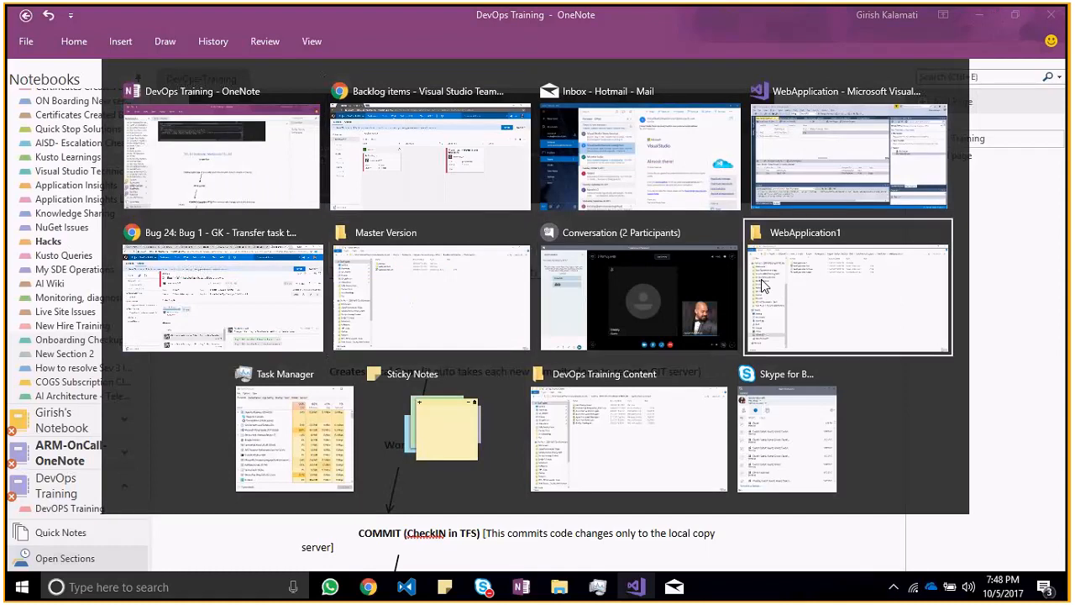
key(alt+Tab)
click(762, 286)
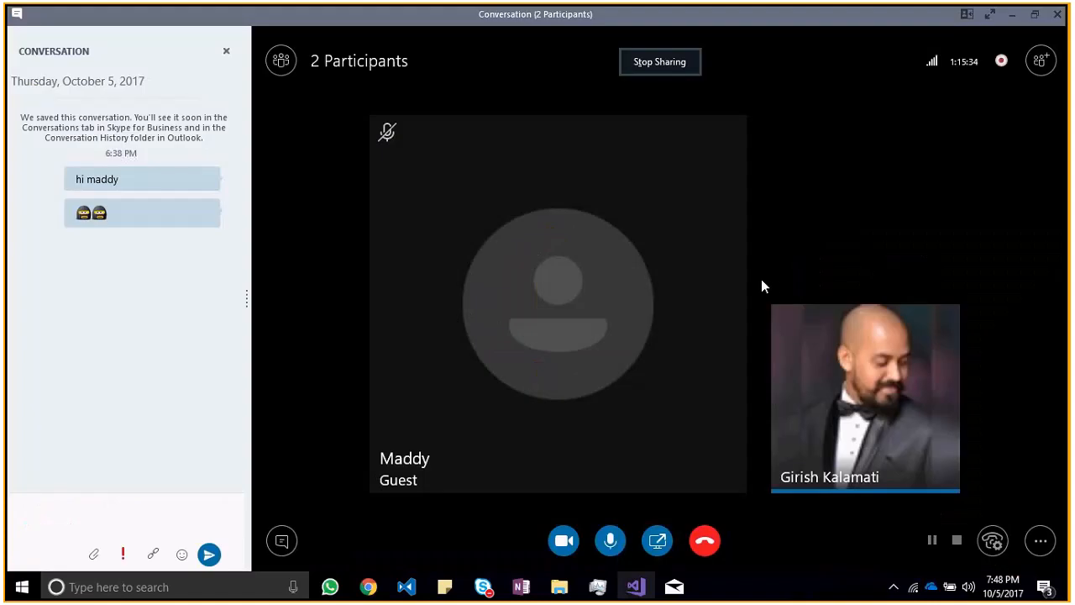